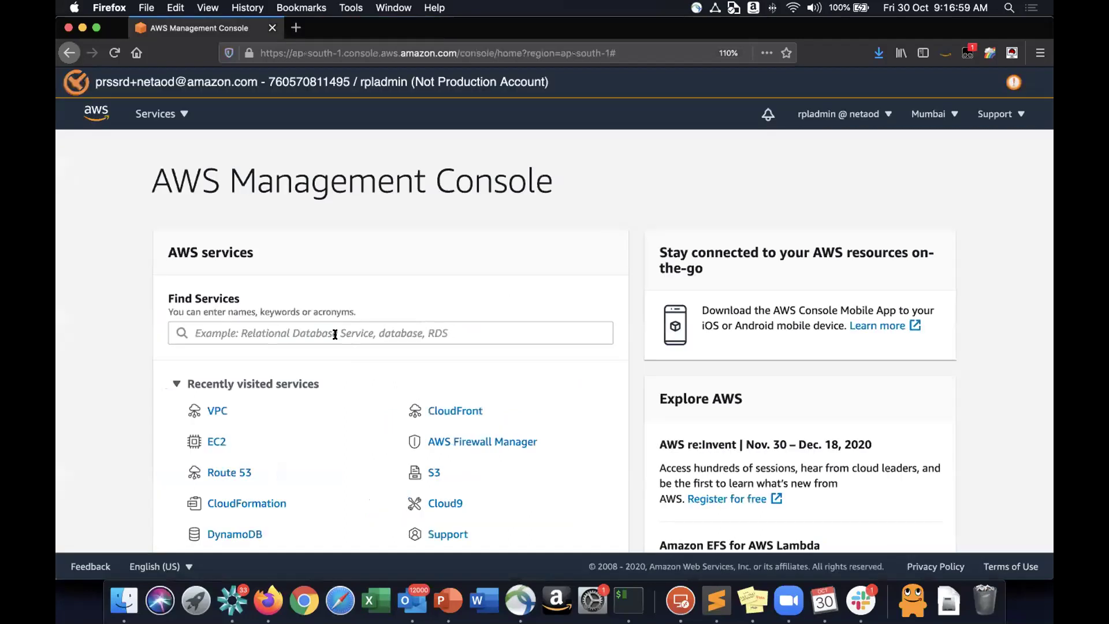
Open the VPC service's DHCP options sets and widen the Options column to inspect the existing set's domain name settings.
{"action": "left_click", "coordinate": [215, 411]}
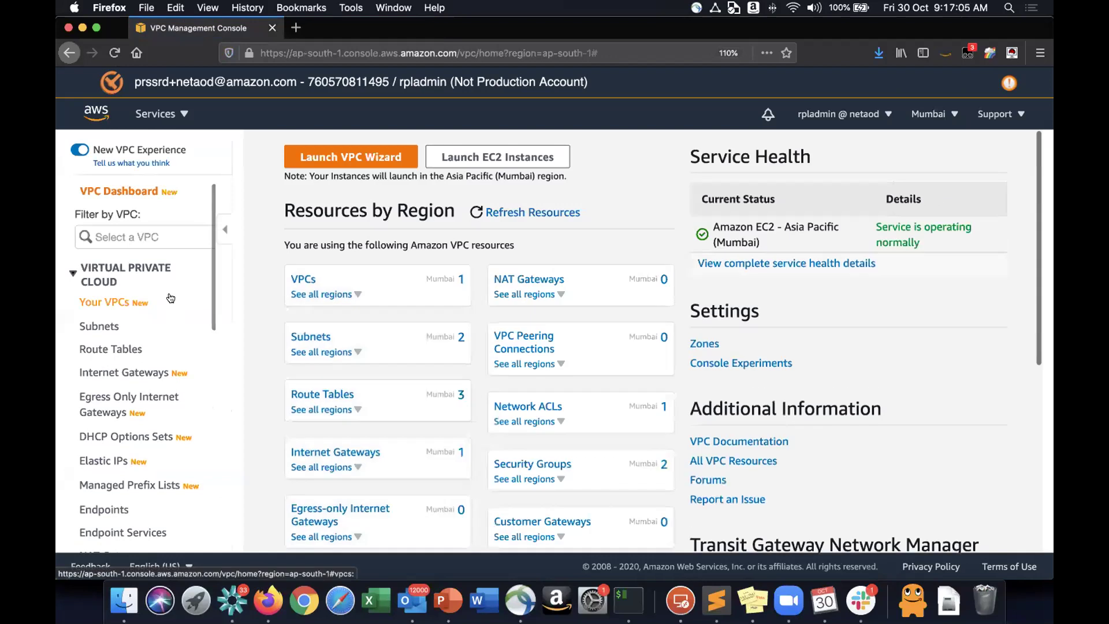
{"action": "scroll", "coordinate": [162, 323], "scroll_direction": "down", "scroll_amount": 2}
{"action": "left_click", "coordinate": [124, 386]}
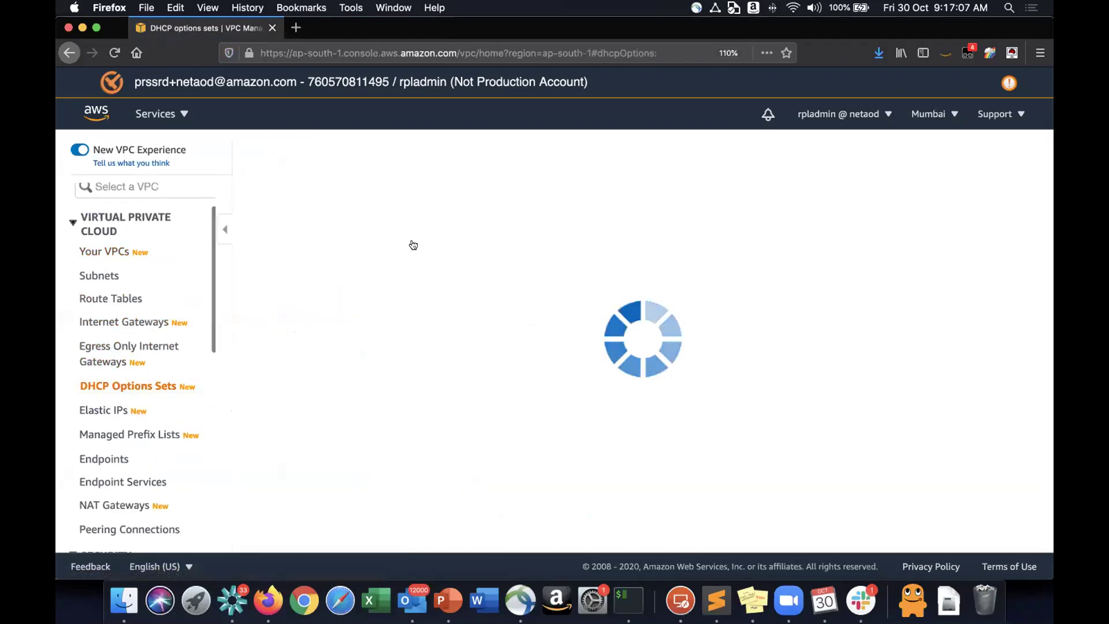
{"action": "left_click", "coordinate": [759, 175]}
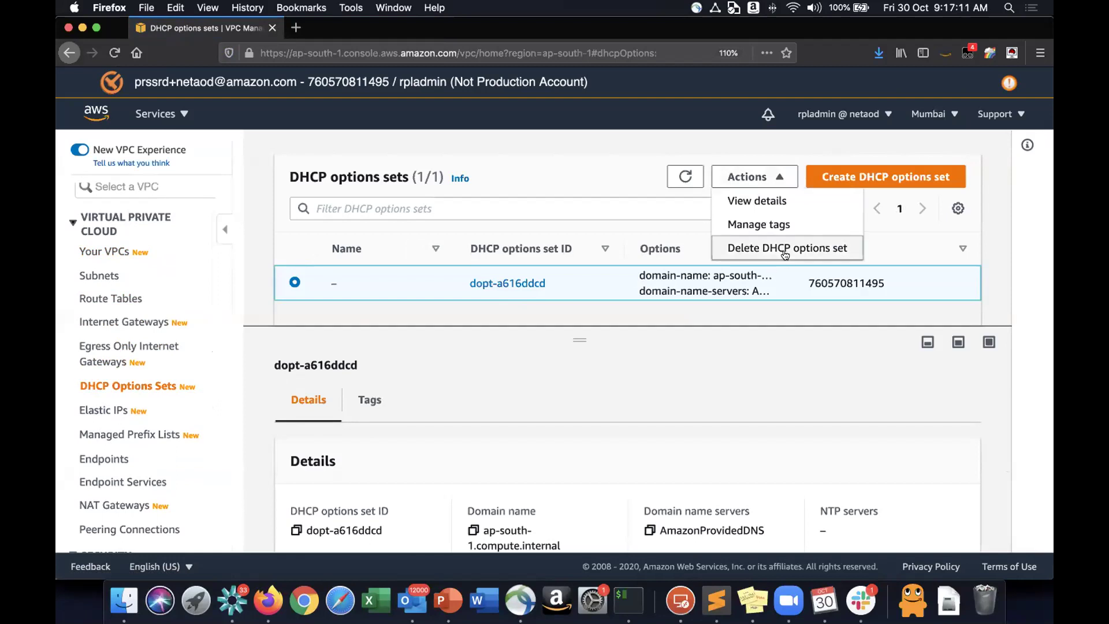
{"action": "left_click", "coordinate": [762, 317]}
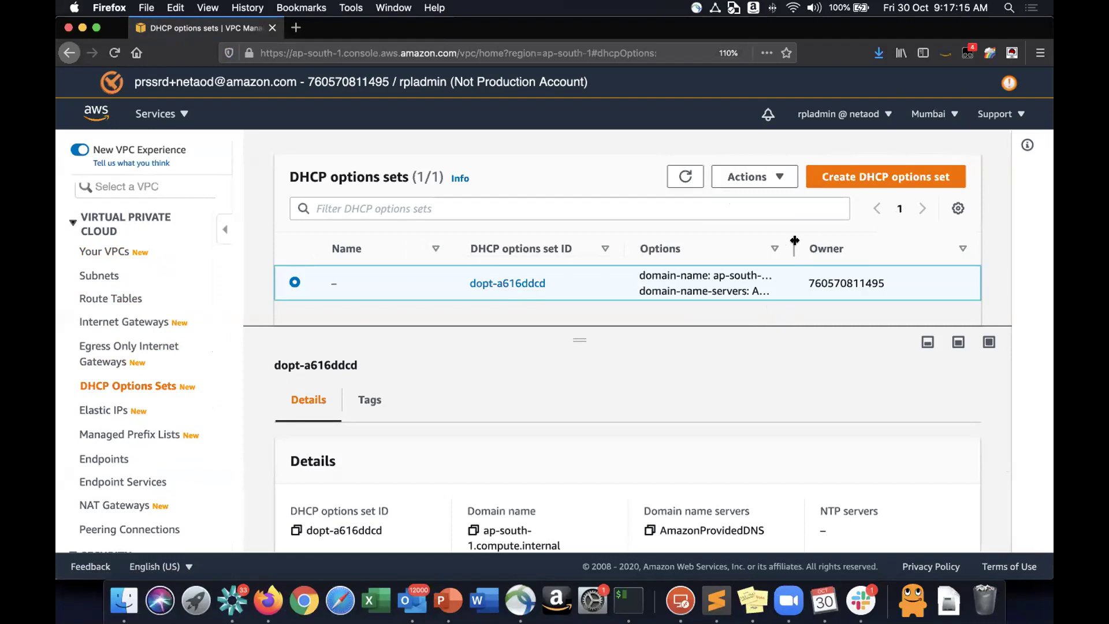
{"action": "left_click_drag", "start_coordinate": [794, 242], "coordinate": [893, 233]}
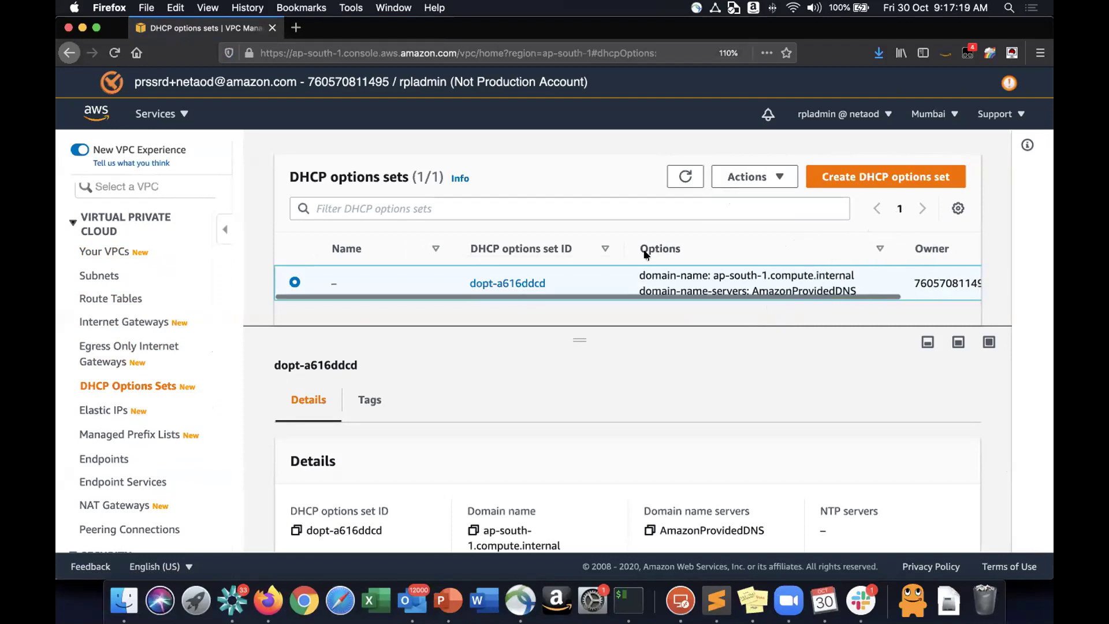
{"action": "scroll", "coordinate": [702, 457], "scroll_direction": "down", "scroll_amount": 3}
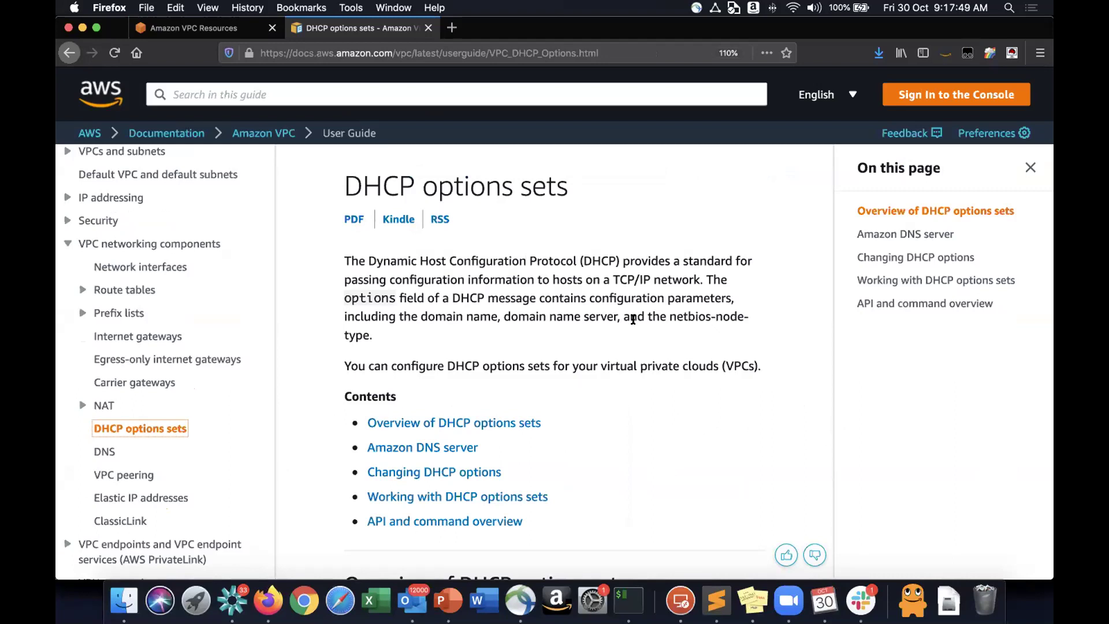
Review the domain name and domain name server parameters in the introduction of the DHCP options sets documentation.
{"action": "left_click", "coordinate": [435, 317]}
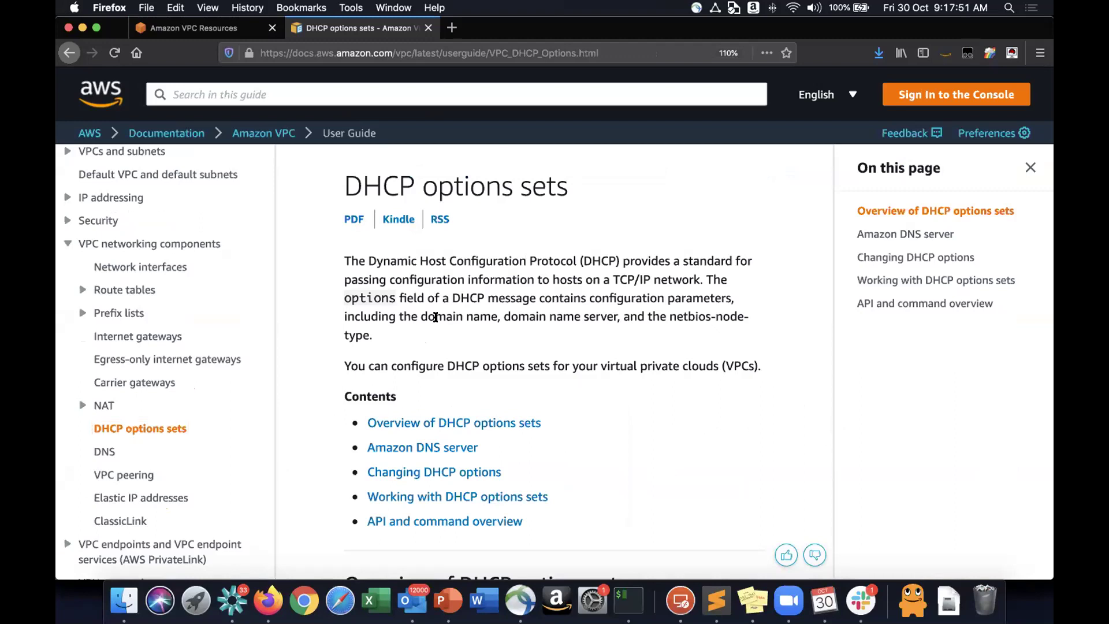
{"action": "double_click", "coordinate": [435, 317]}
{"action": "left_click_drag", "start_coordinate": [503, 316], "coordinate": [587, 316]}
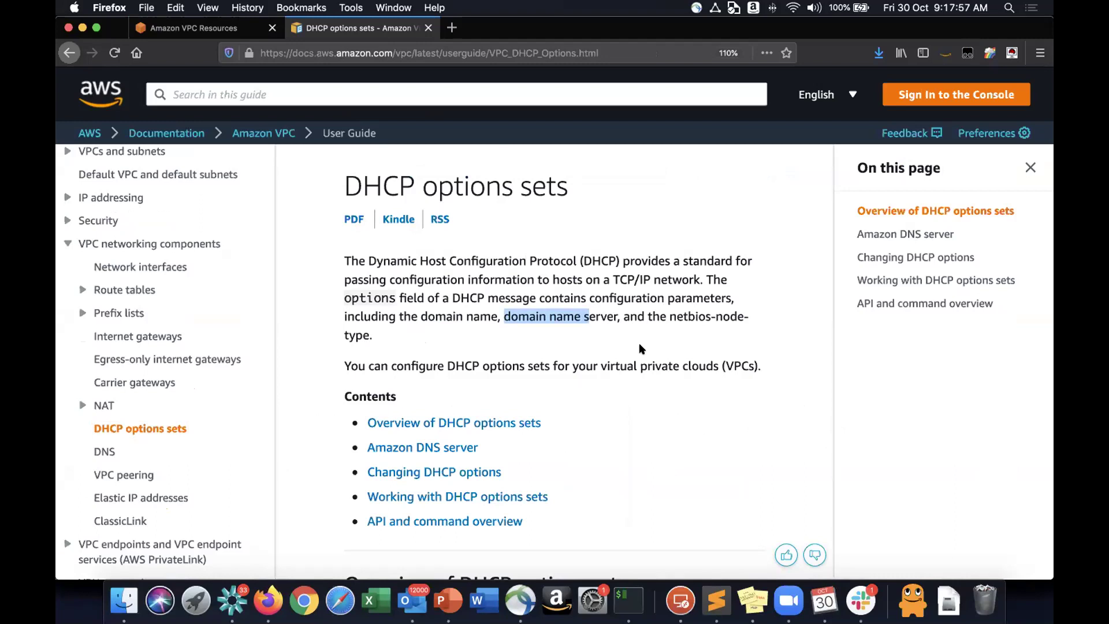
{"action": "left_click", "coordinate": [381, 187]}
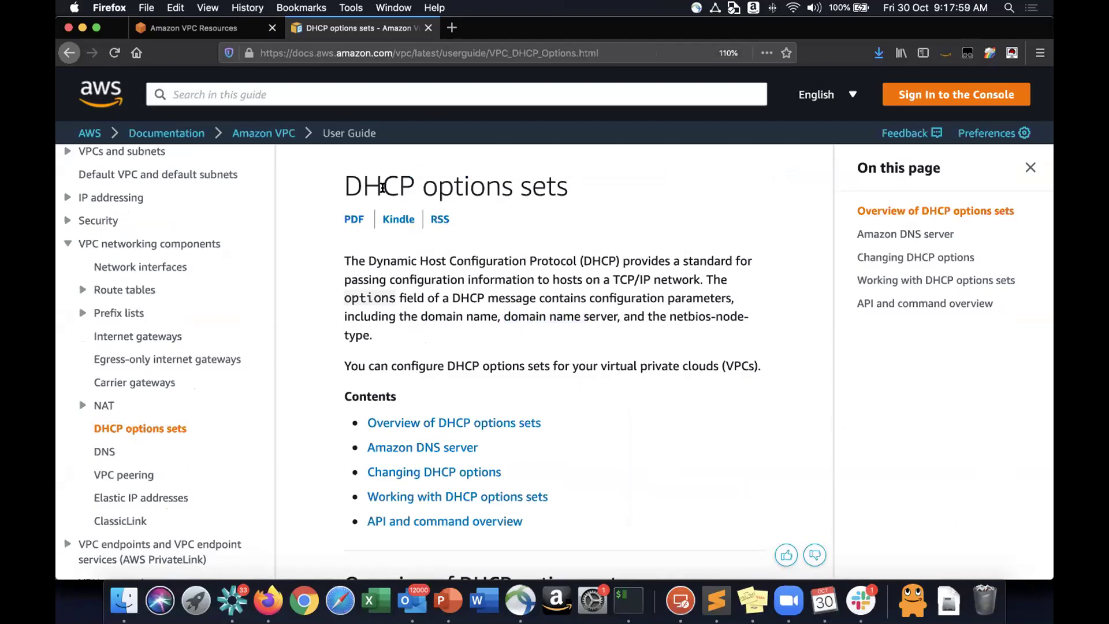
{"action": "left_click_drag", "start_coordinate": [363, 187], "coordinate": [399, 188]}
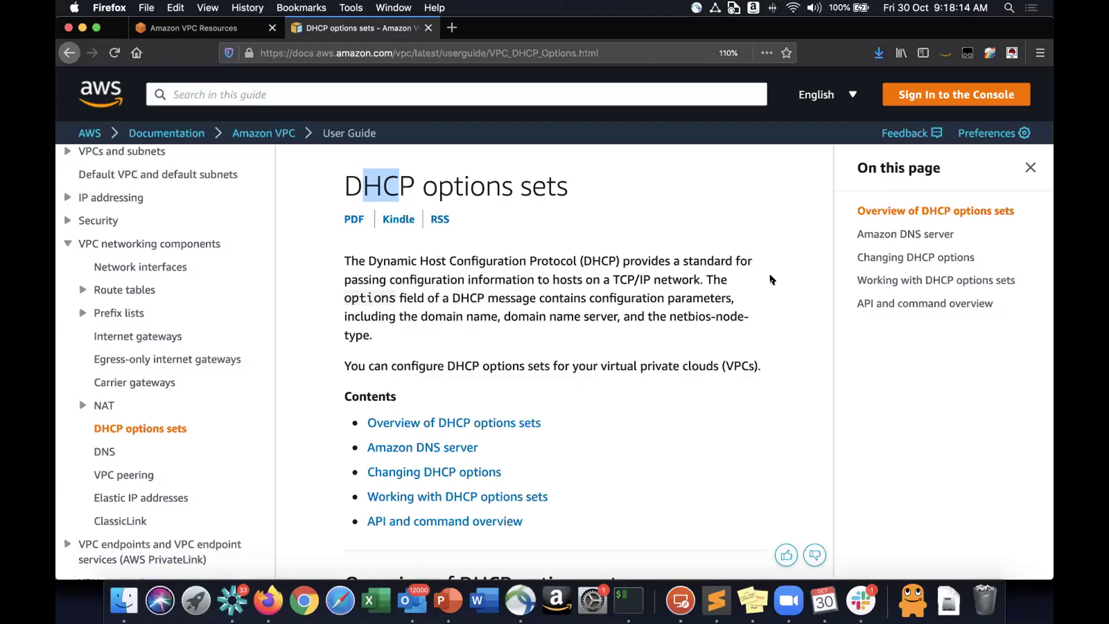
Return to the AWS console and open the EC2 instances list in a new browser tab.
{"action": "key", "text": "super+grave"}
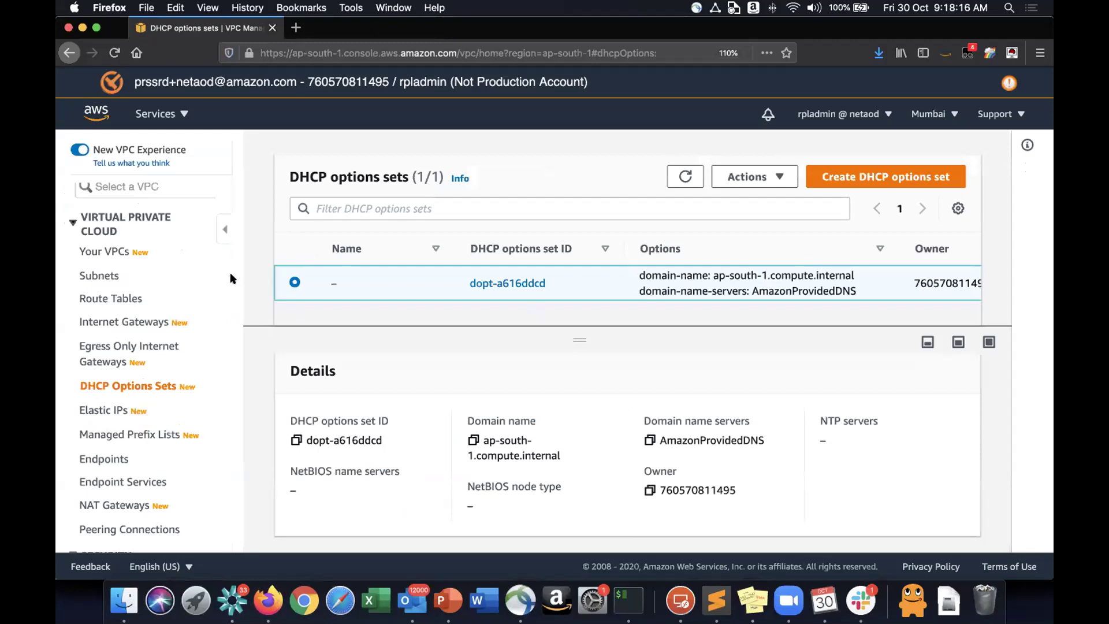
{"action": "left_click", "coordinate": [171, 117]}
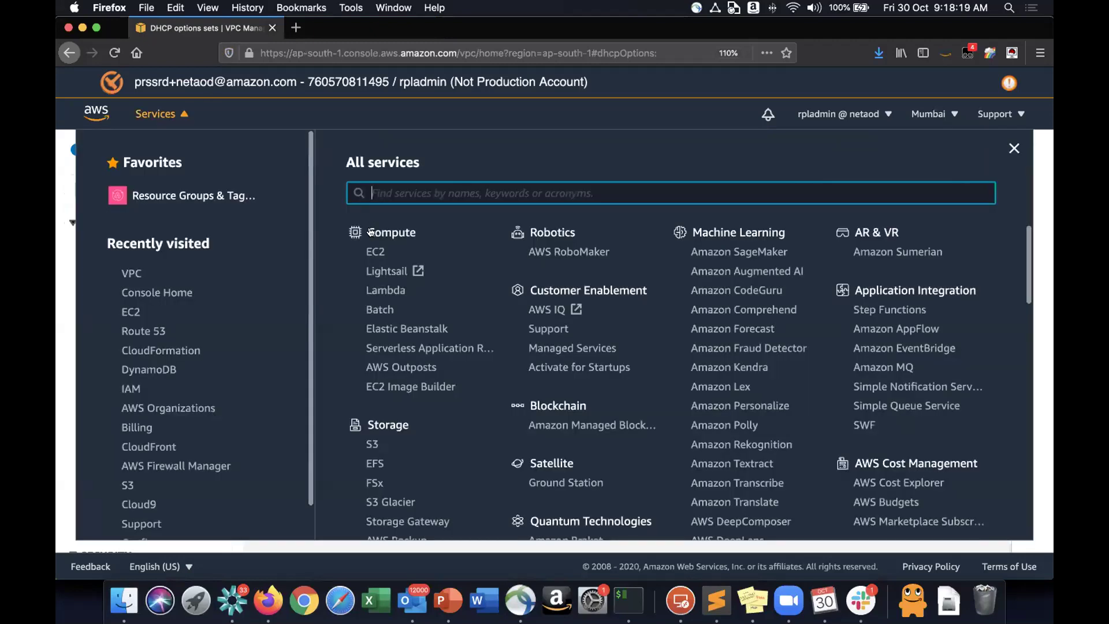
{"action": "left_click", "coordinate": [130, 311], "text": "super"}
{"action": "left_click", "coordinate": [60, 324]}
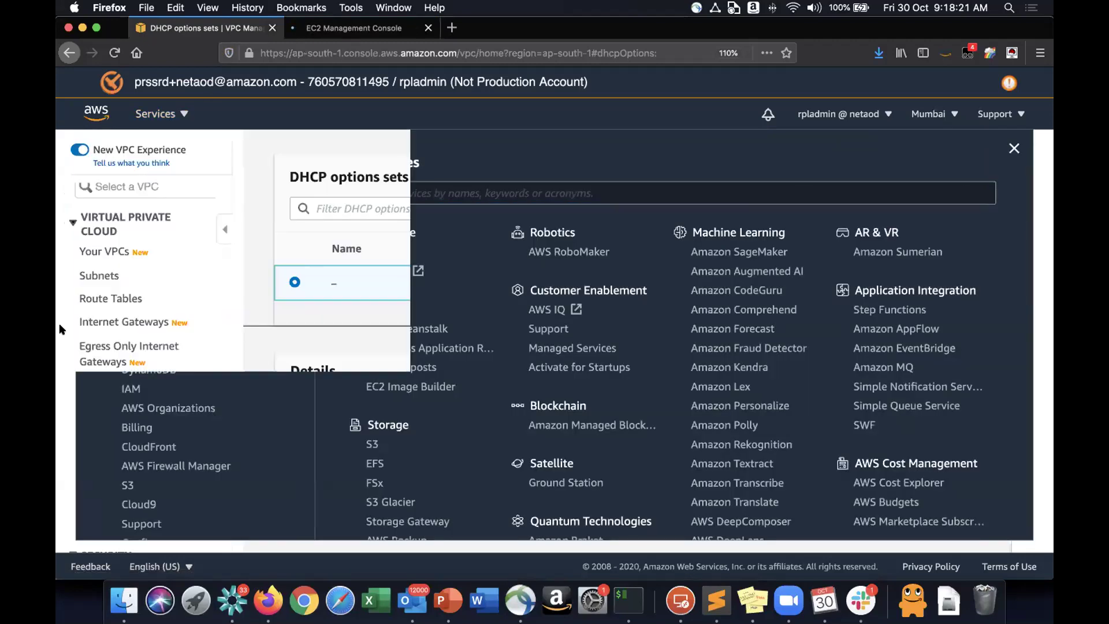
{"action": "left_click", "coordinate": [365, 28]}
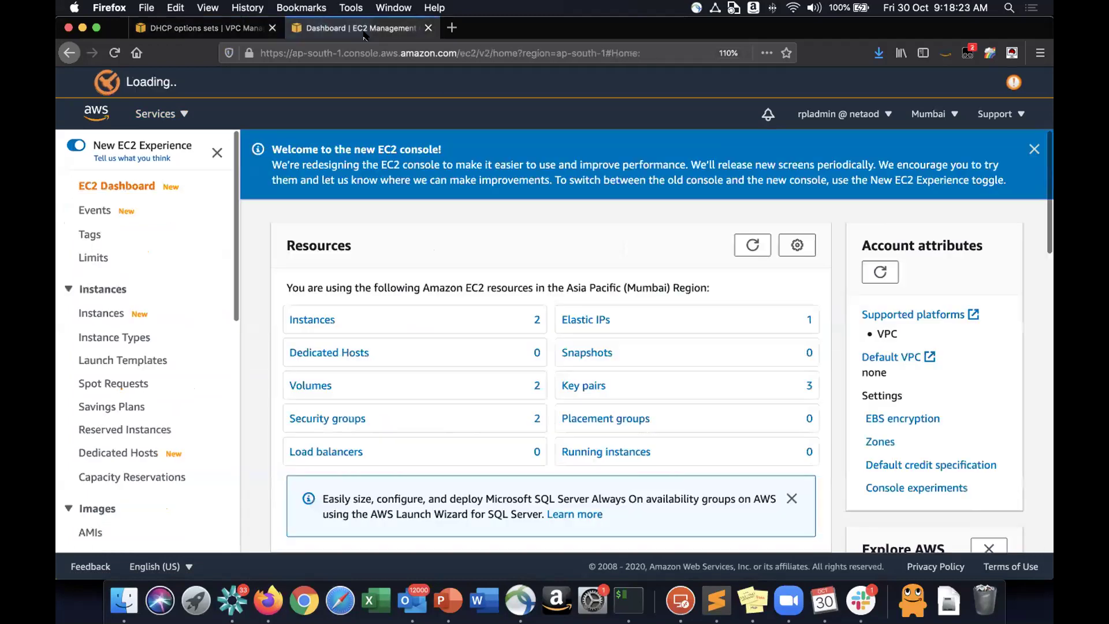
{"action": "left_click", "coordinate": [325, 317]}
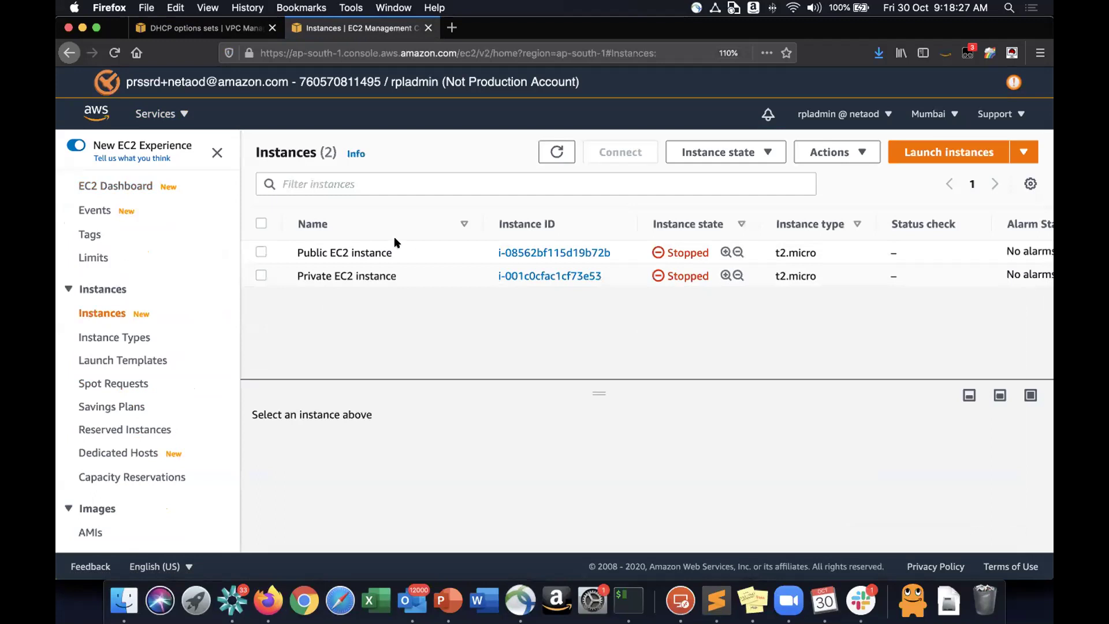
Start both the Public EC2 instance and the Private EC2 instance, and dismiss the notification.
{"action": "left_click", "coordinate": [402, 252]}
{"action": "left_click", "coordinate": [261, 276]}
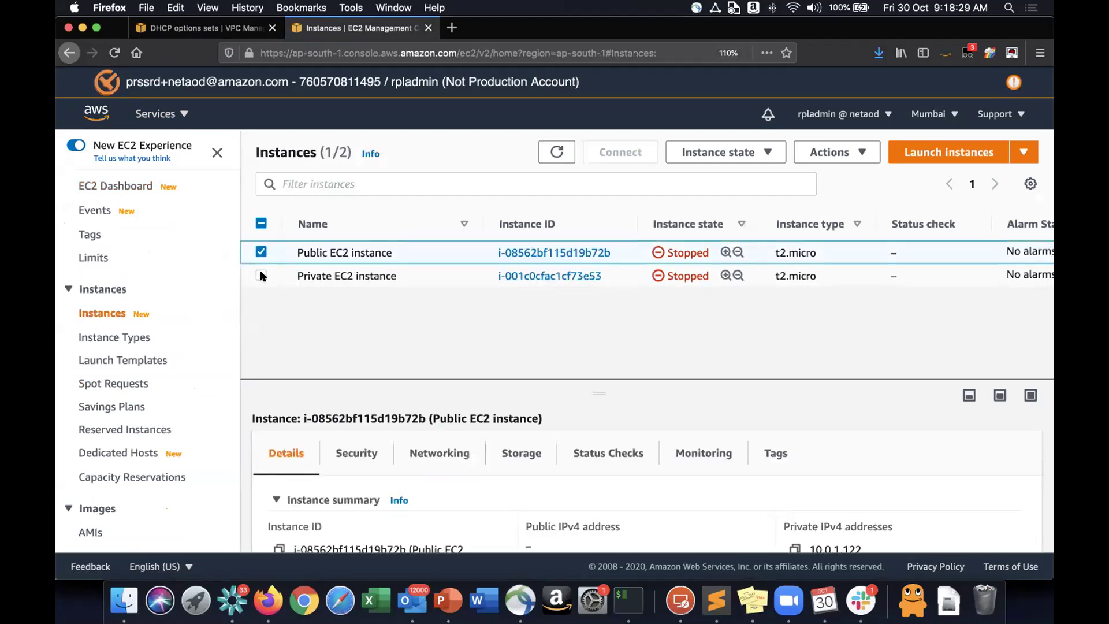
{"action": "right_click", "coordinate": [281, 272]}
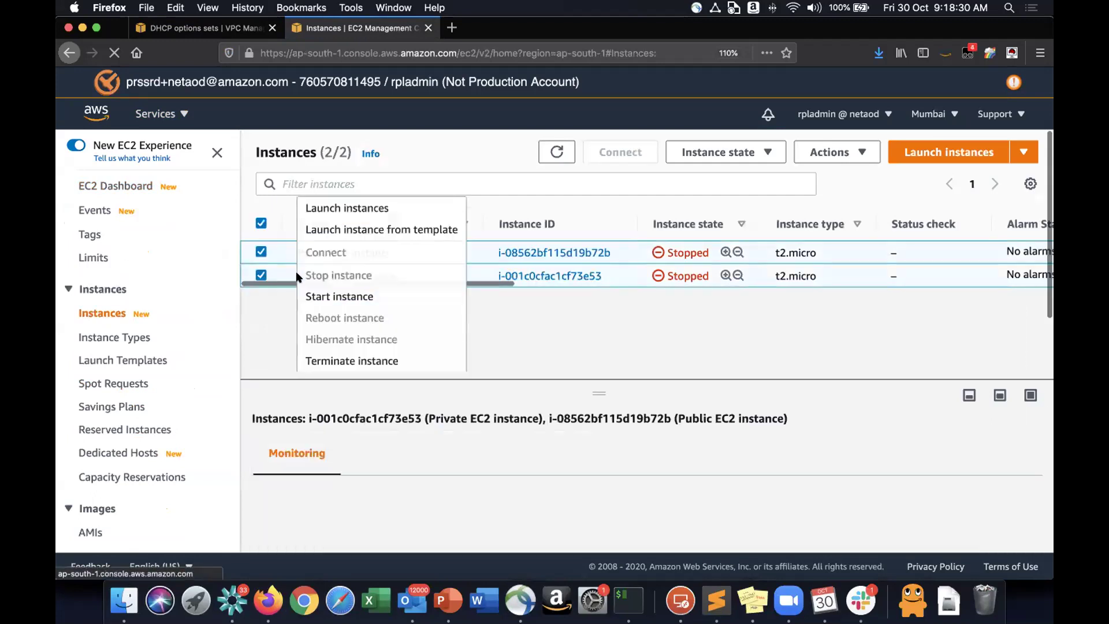
{"action": "left_click", "coordinate": [335, 294]}
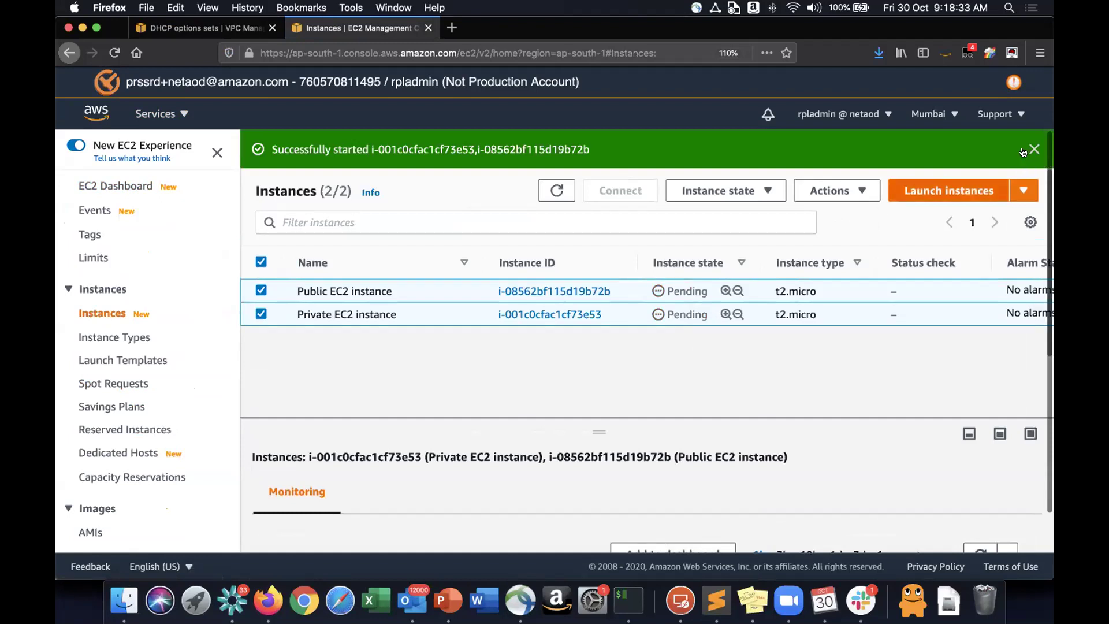
{"action": "left_click", "coordinate": [1034, 148]}
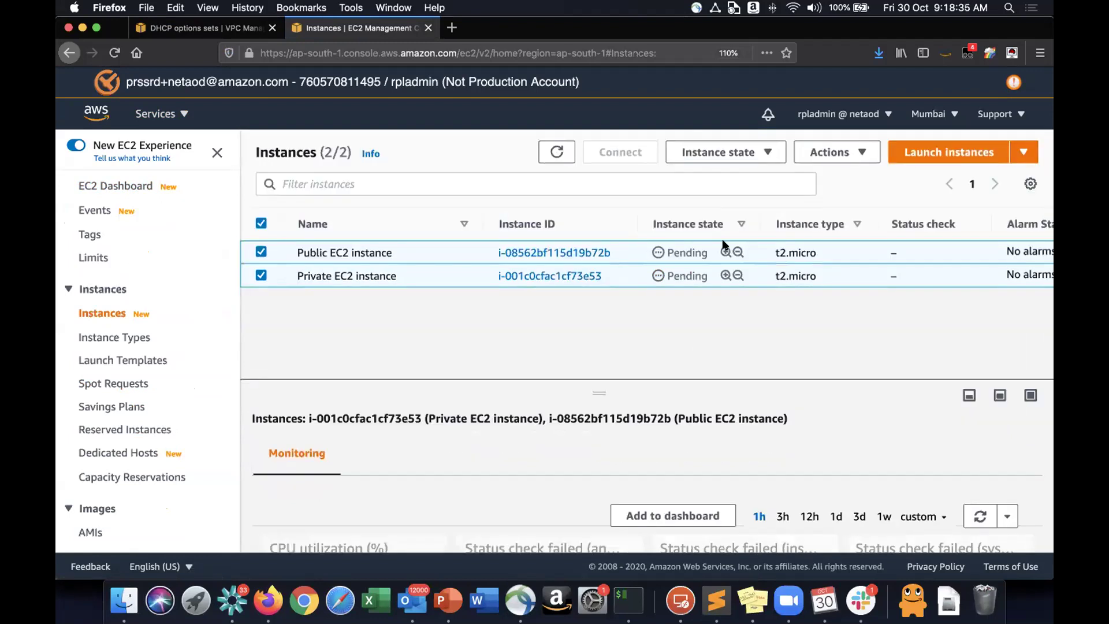
Enlarge the details pane, keep only the Private EC2 instance selected, and examine its private IPv4 address and private IPv4 DNS name.
{"action": "left_click_drag", "start_coordinate": [596, 384], "coordinate": [617, 311]}
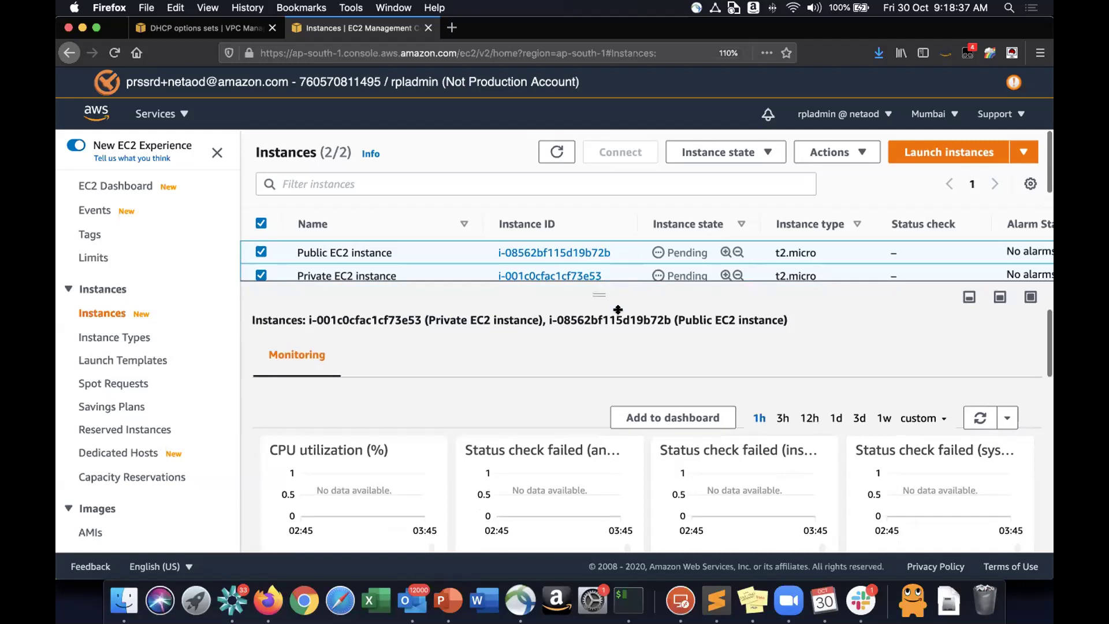
{"action": "left_click", "coordinate": [261, 252]}
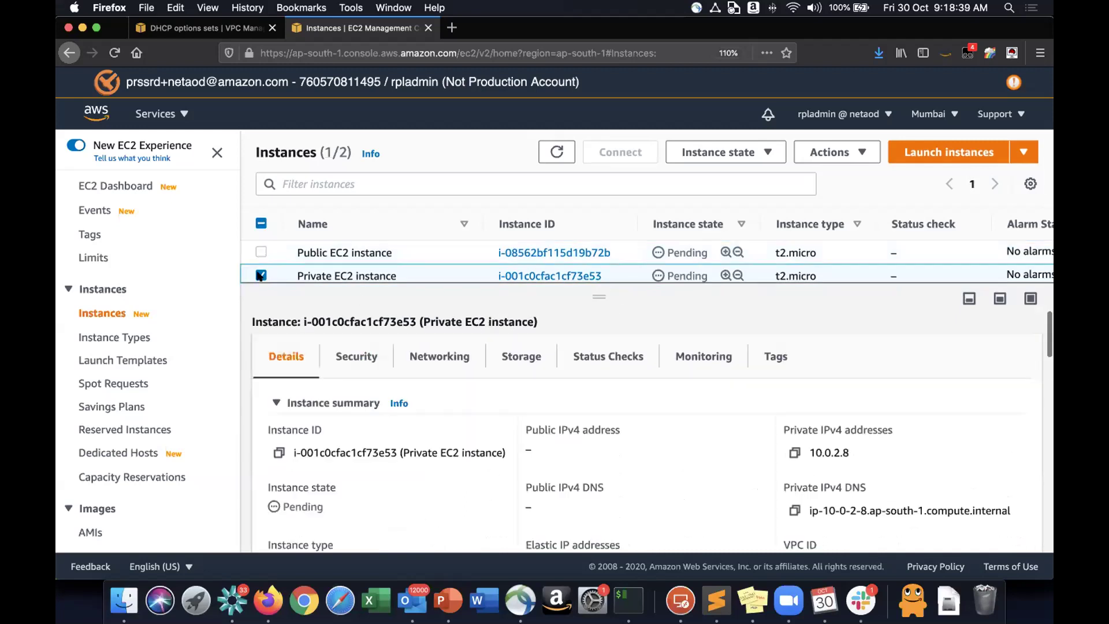
{"action": "scroll", "coordinate": [583, 469], "scroll_direction": "down", "scroll_amount": 4}
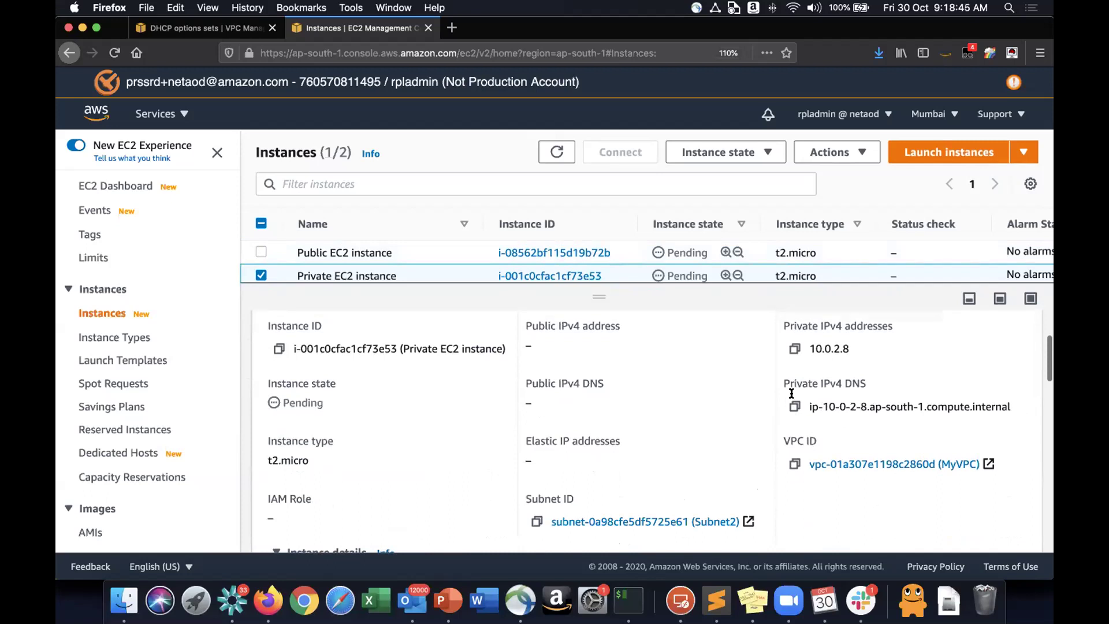
{"action": "left_click_drag", "start_coordinate": [807, 348], "coordinate": [867, 384]}
{"action": "double_click", "coordinate": [849, 383]}
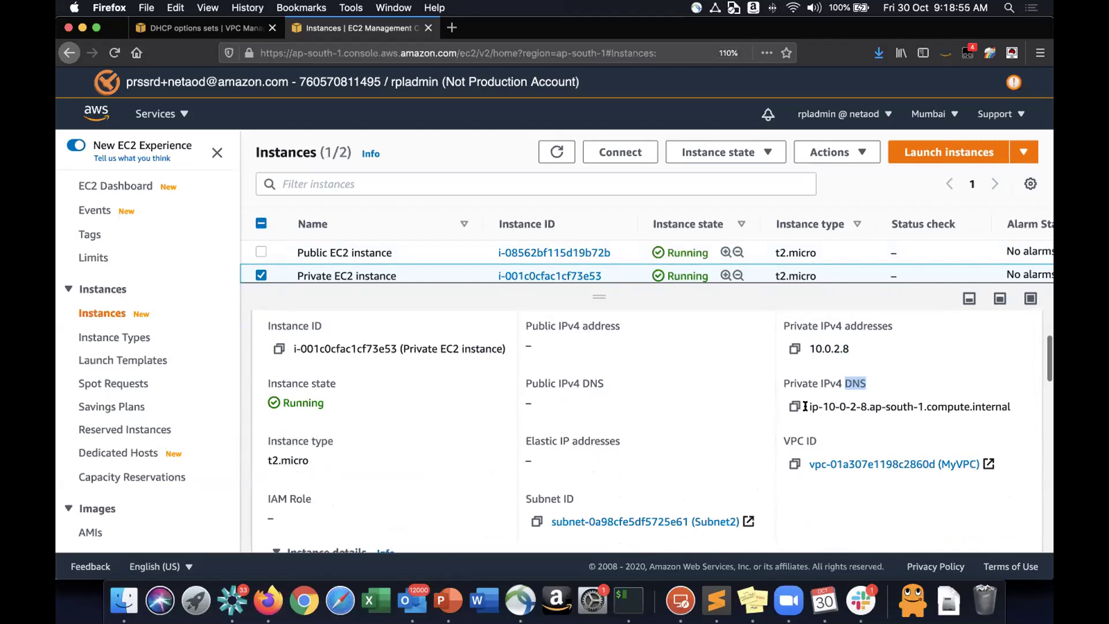
{"action": "left_click_drag", "start_coordinate": [808, 408], "coordinate": [1018, 415]}
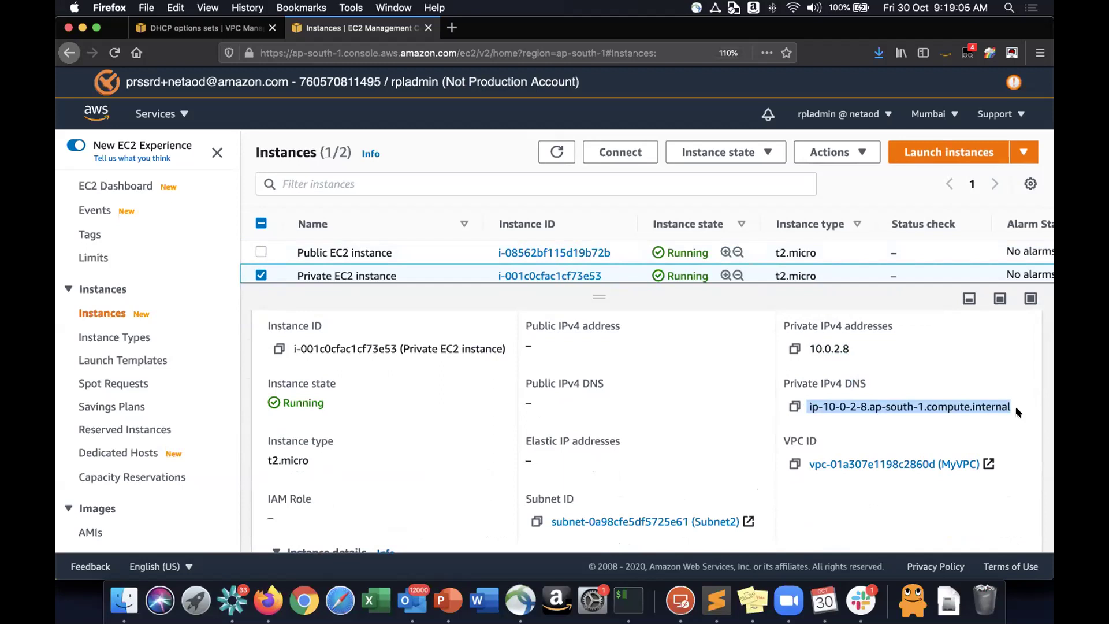
Open google.com in a new browser tab.
{"action": "left_click", "coordinate": [453, 28]}
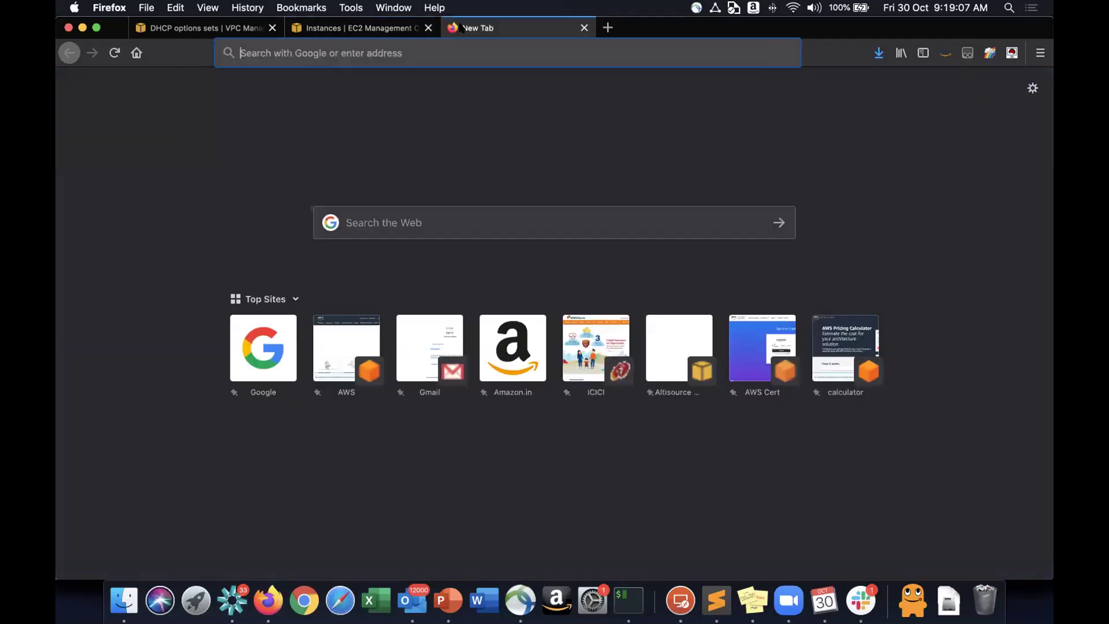
{"action": "type", "text": "google.com"}
{"action": "key", "text": "Return"}
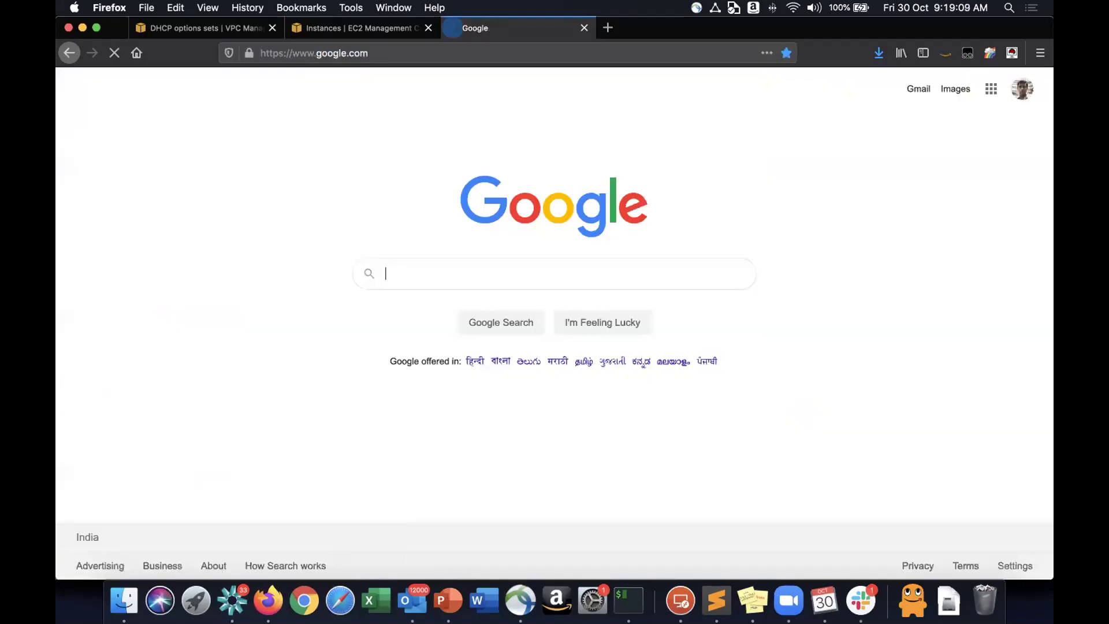
Open amazon.in in another new browser tab and look through its home page.
{"action": "left_click", "coordinate": [608, 27]}
{"action": "type", "text": "ma"}
{"action": "key", "text": "BackSpace"}
{"action": "key", "text": "BackSpace"}
{"action": "type", "text": "amazon.in"}
{"action": "key", "text": "Return"}
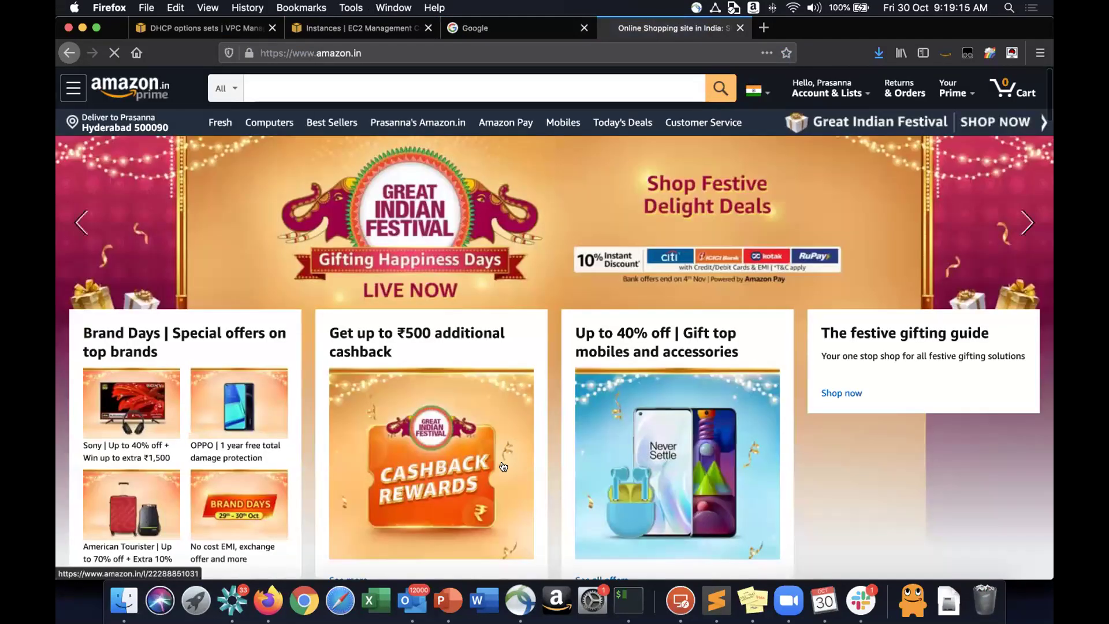
{"action": "scroll", "coordinate": [504, 466], "scroll_direction": "down", "scroll_amount": 20}
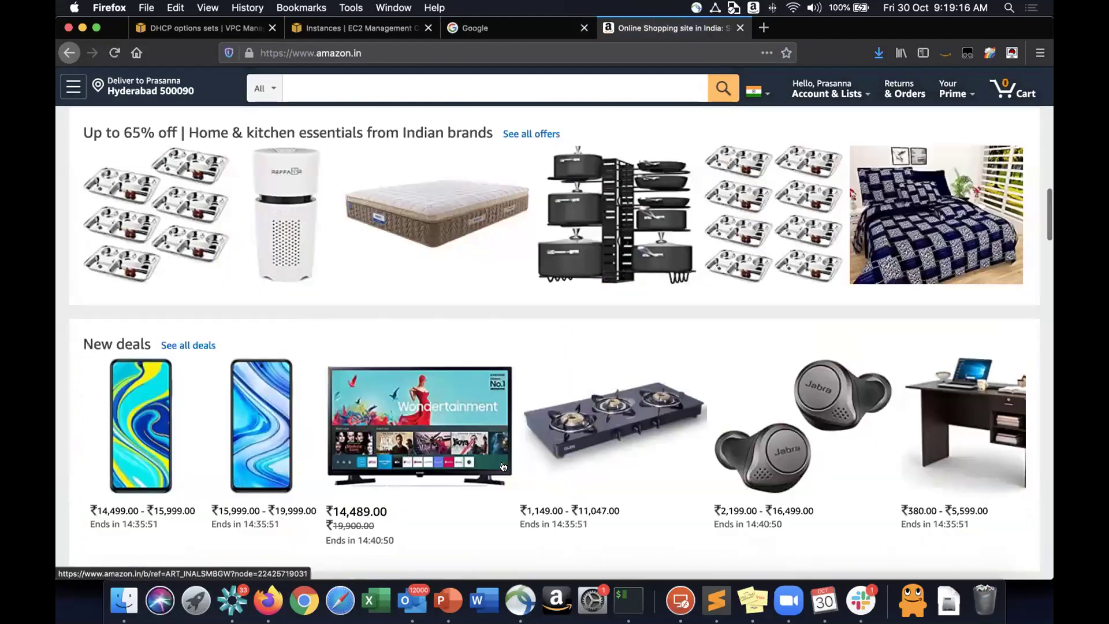
{"action": "scroll", "coordinate": [503, 466], "scroll_direction": "up", "scroll_amount": 20}
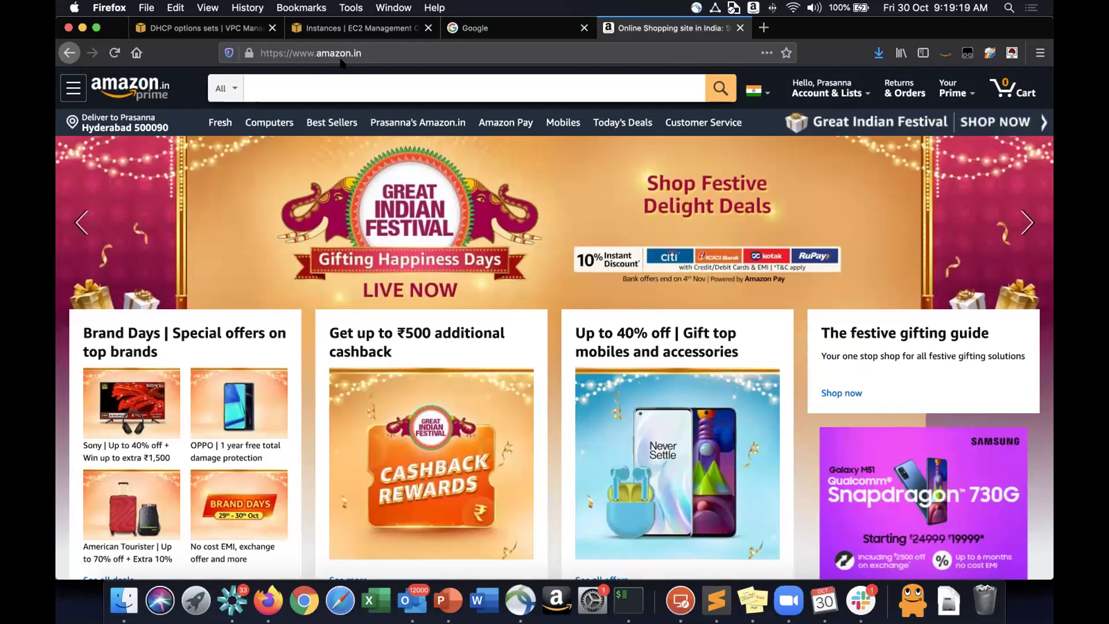
Highlight the amazon.in domain portion of the site's web address.
{"action": "left_click", "coordinate": [310, 47]}
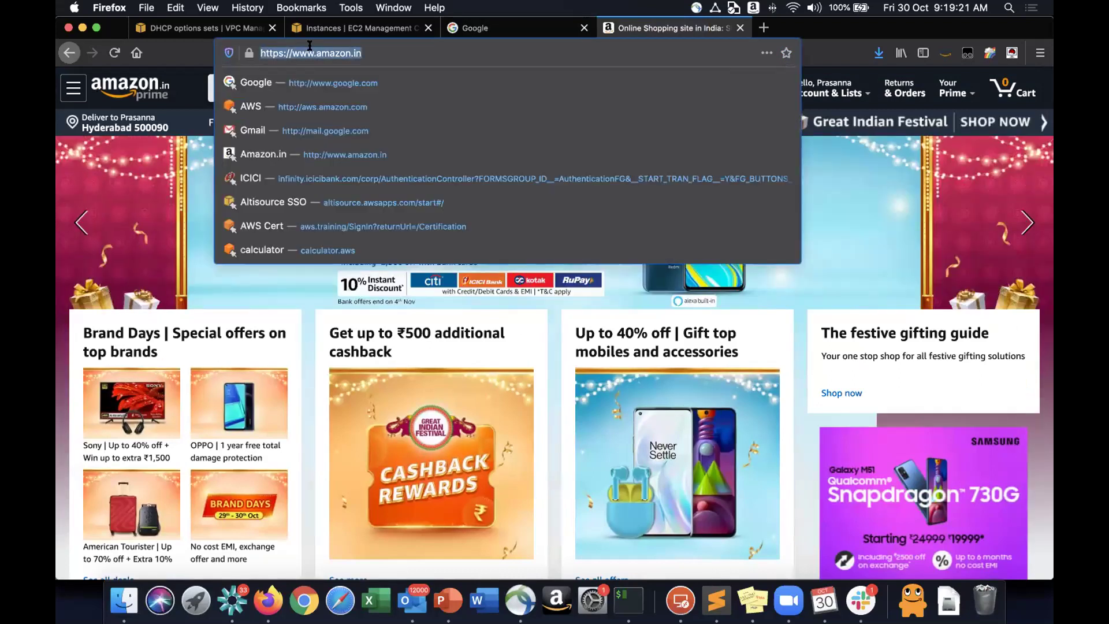
{"action": "left_click", "coordinate": [292, 51]}
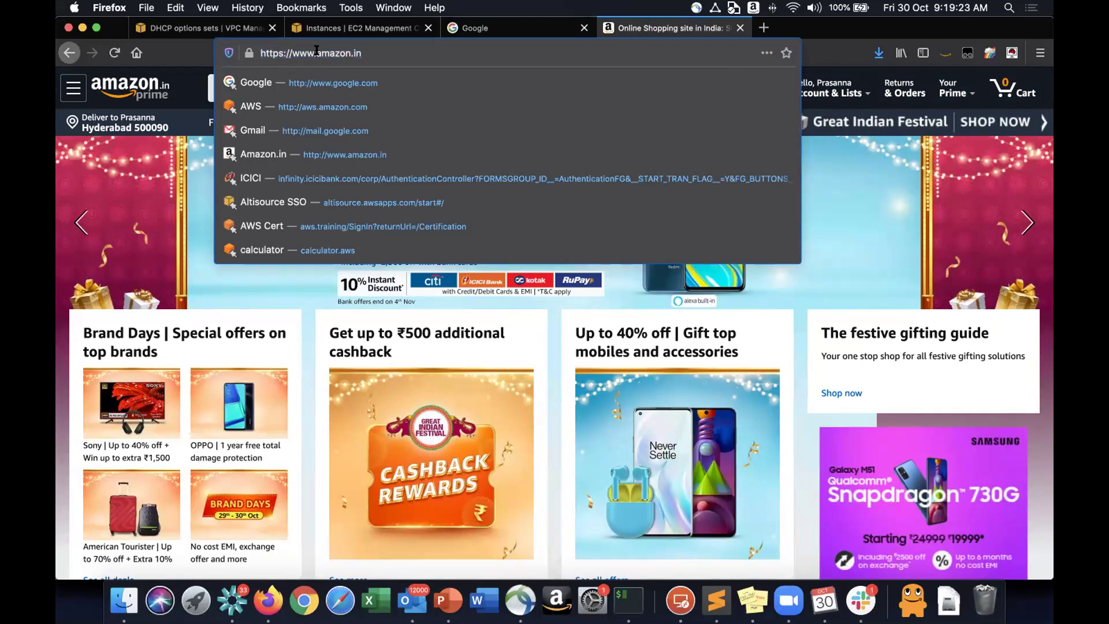
{"action": "left_click_drag", "start_coordinate": [315, 51], "coordinate": [439, 55]}
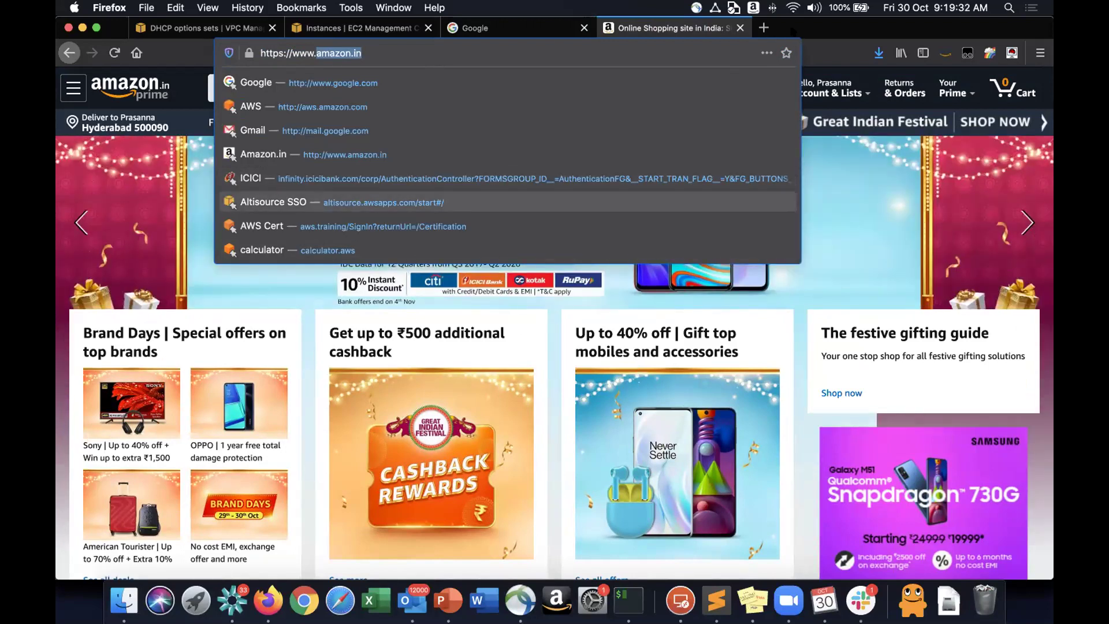
{"action": "key", "text": "Escape"}
{"action": "left_click", "coordinate": [310, 44]}
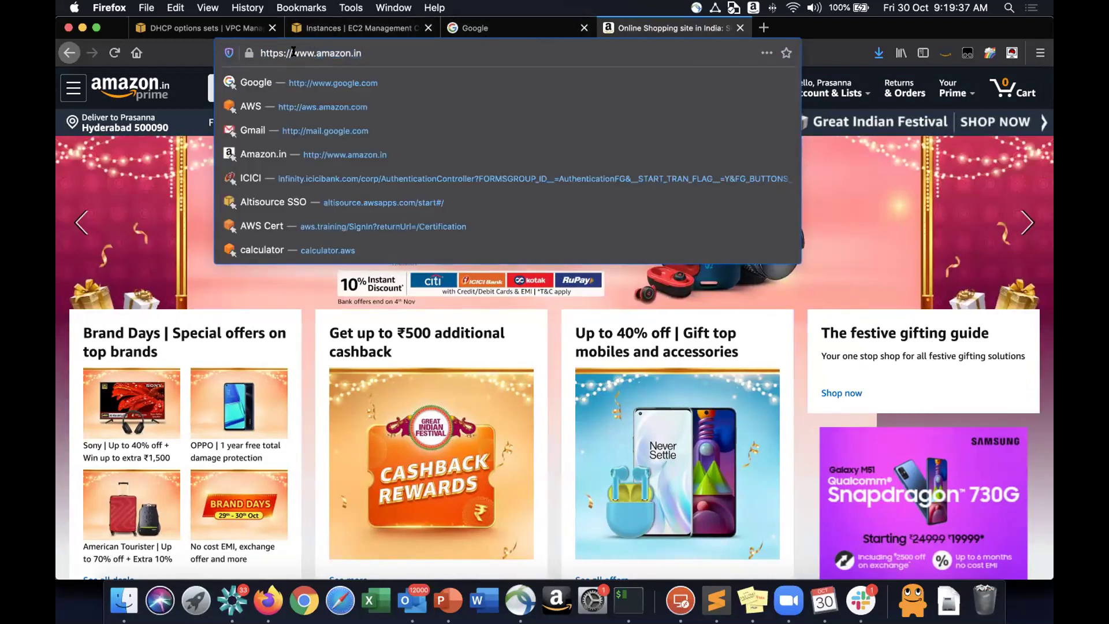
{"action": "left_click_drag", "start_coordinate": [293, 51], "coordinate": [423, 50]}
{"action": "key", "text": "super+c"}
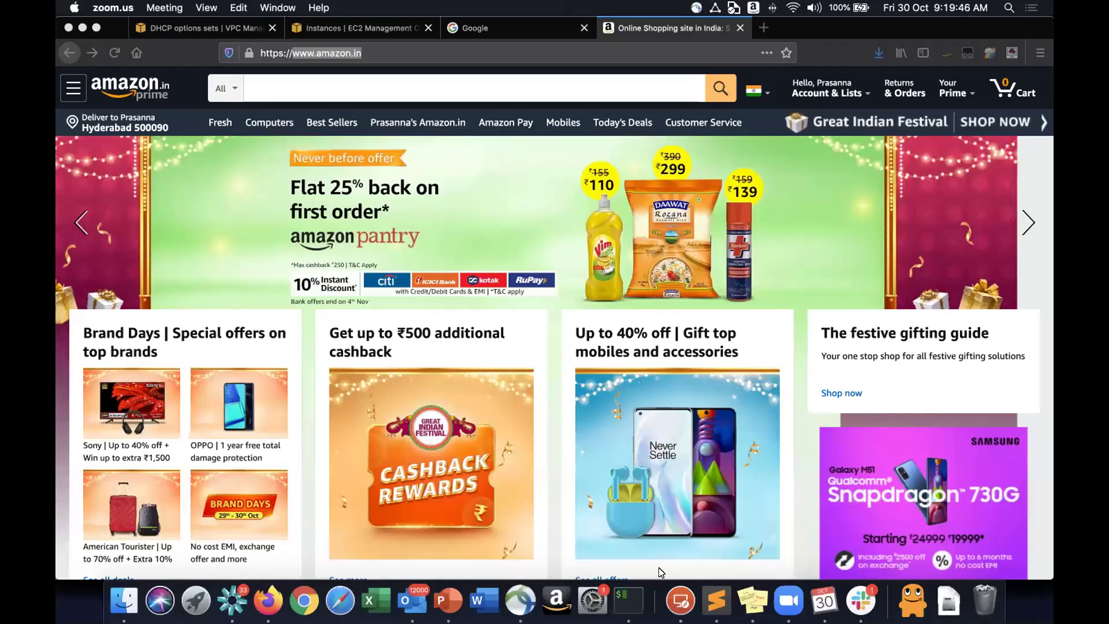
{"action": "key", "text": "super+Tab"}
{"action": "key", "text": "super+Tab"}
{"action": "key", "text": "super+Tab"}
{"action": "key", "text": "super+Tab"}
{"action": "key", "text": "super+Tab"}
{"action": "key", "text": "super+Tab"}
{"action": "key", "text": "super+Tab"}
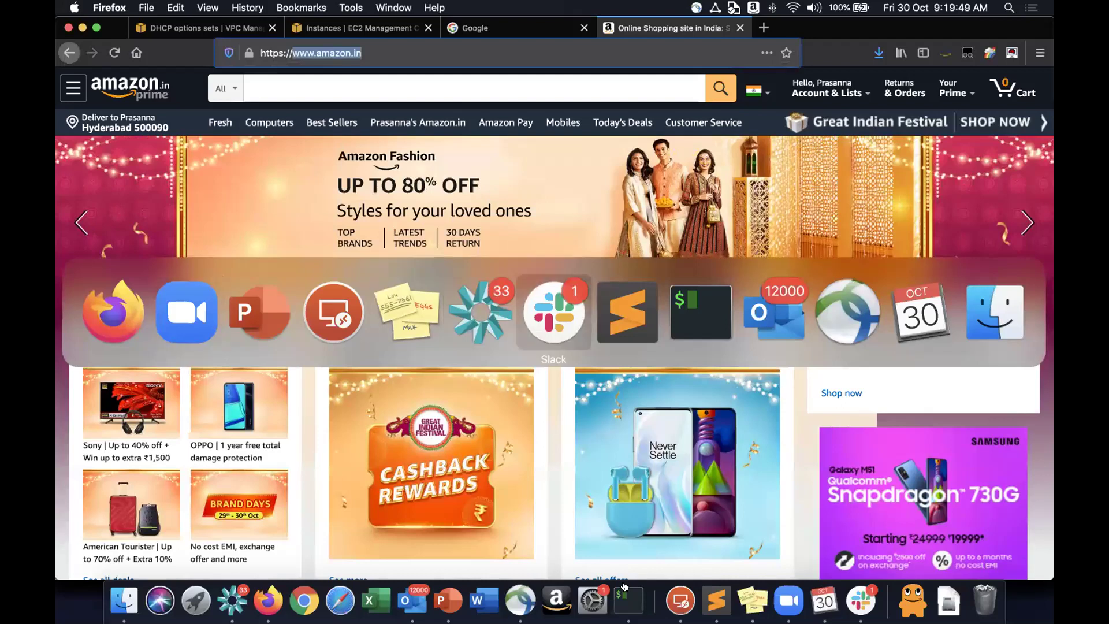
{"action": "key", "text": "super+Tab"}
{"action": "key", "text": "super+Tab"}
{"action": "type", "text": "nslookup"}
{"action": "key", "text": "super+v"}
{"action": "key", "text": "Return"}
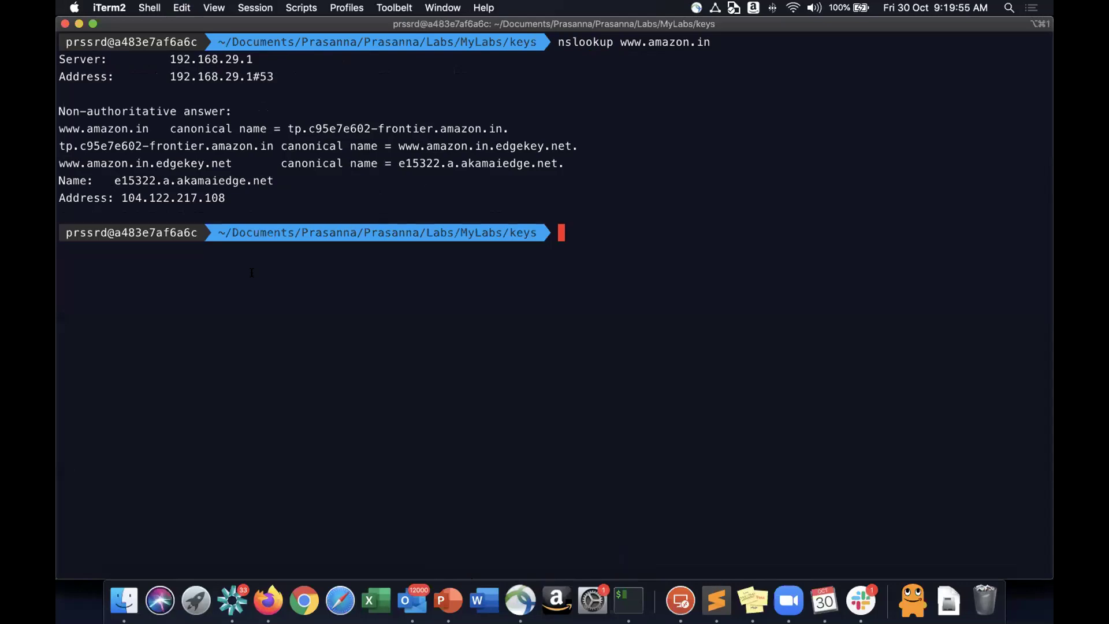
{"action": "left_click_drag", "start_coordinate": [123, 197], "coordinate": [204, 196]}
{"action": "left_click", "coordinate": [271, 194]}
Resolve google.com with nslookup and highlight the returned address.
{"action": "type", "text": "nslookup "}
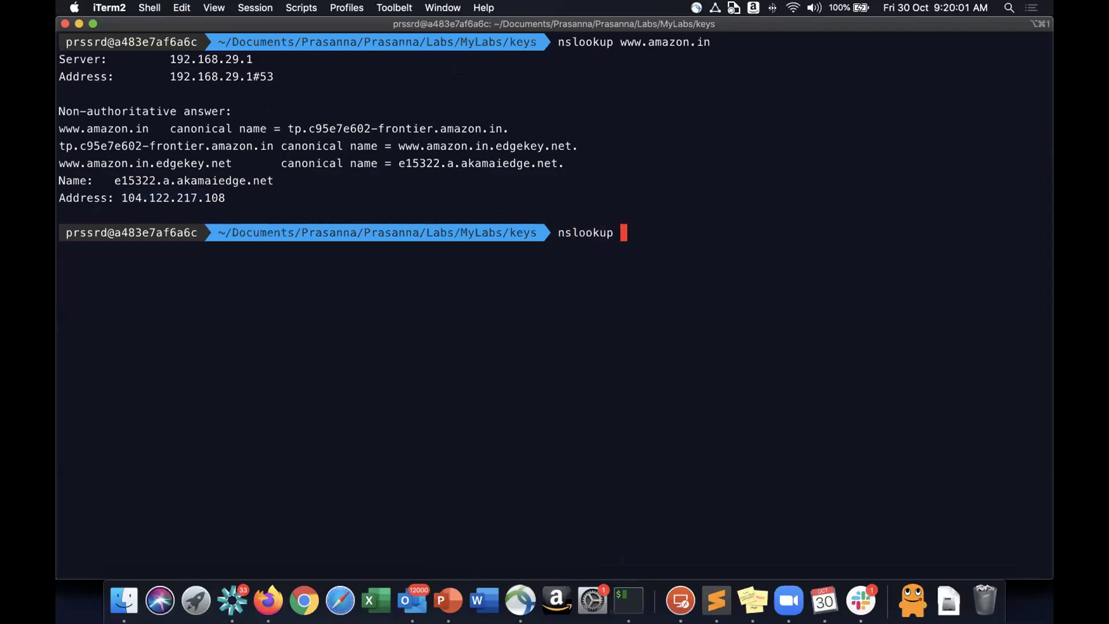
{"action": "type", "text": "google.com"}
{"action": "key", "text": "BackSpace"}
{"action": "key", "text": "BackSpace"}
{"action": "key", "text": "BackSpace"}
{"action": "type", "text": "com"}
{"action": "key", "text": "BackSpace"}
{"action": "key", "text": "BackSpace"}
{"action": "key", "text": "BackSpace"}
{"action": "type", "text": "com"}
{"action": "key", "text": "Return"}
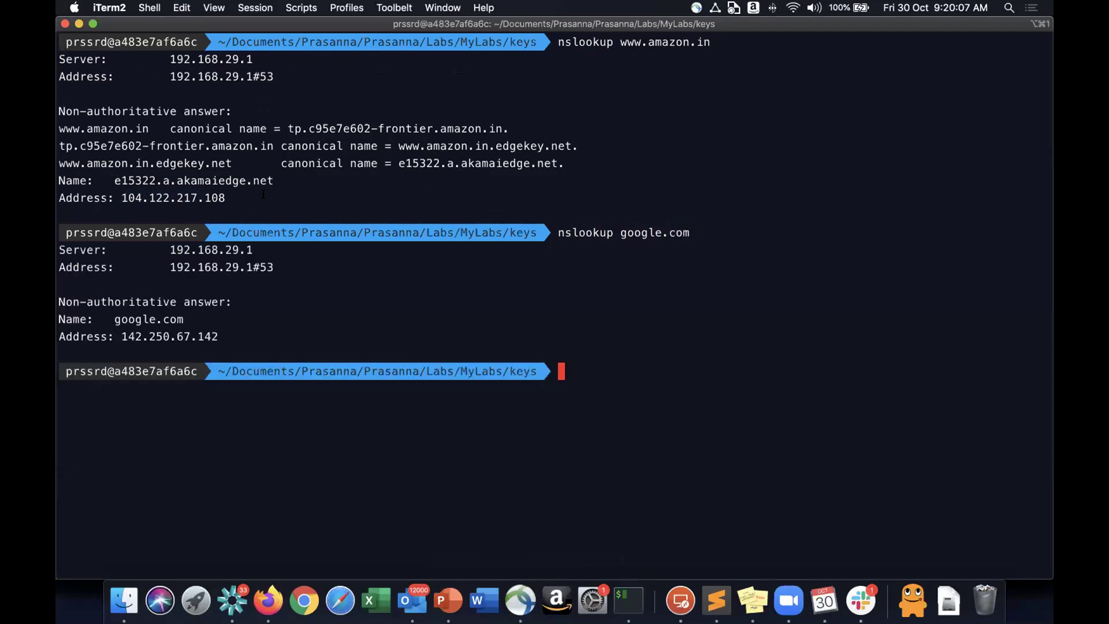
{"action": "triple_click", "coordinate": [159, 337]}
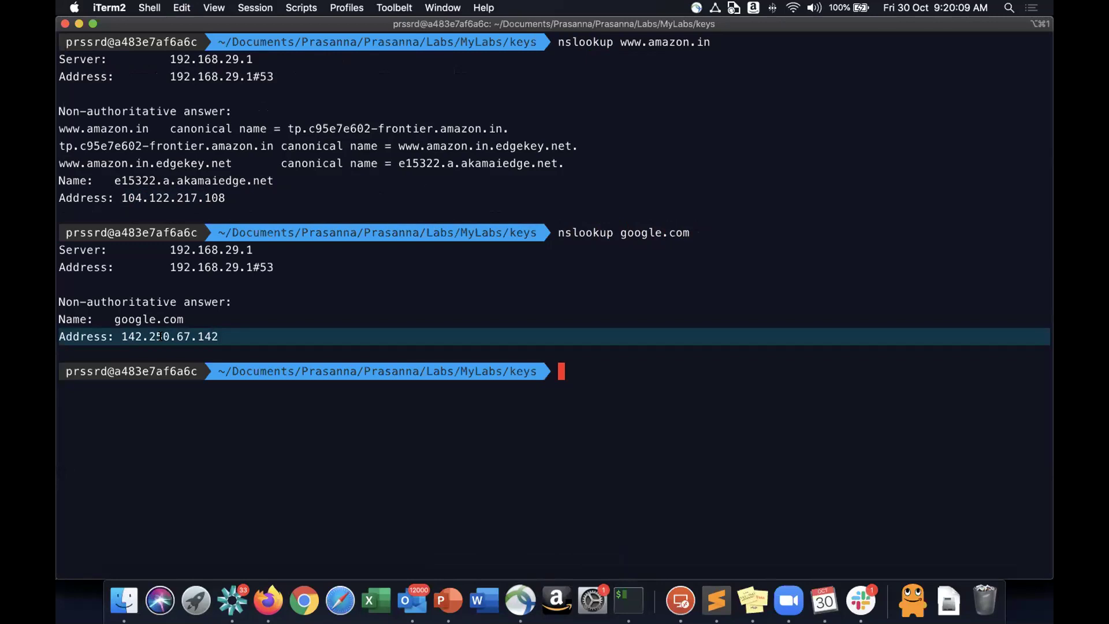
{"action": "left_click", "coordinate": [159, 336]}
{"action": "double_click", "coordinate": [159, 336]}
Switch back to Firefox and bring up the EC2 Instances page with the private instance's details.
{"action": "key", "text": "super+Tab"}
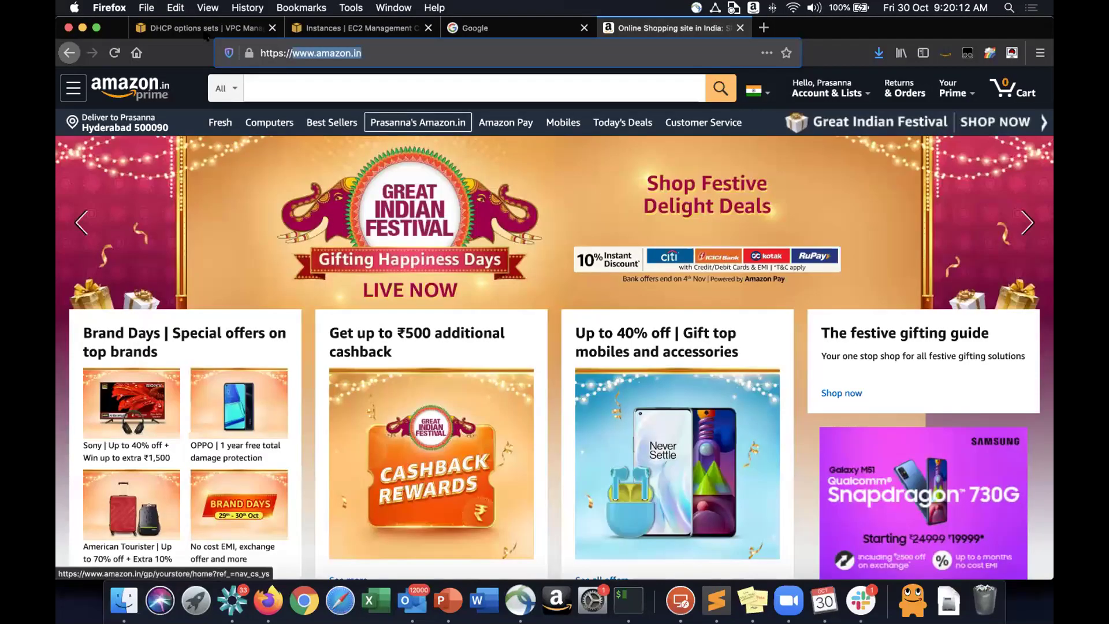
{"action": "left_click", "coordinate": [202, 27]}
{"action": "key", "text": "super+grave"}
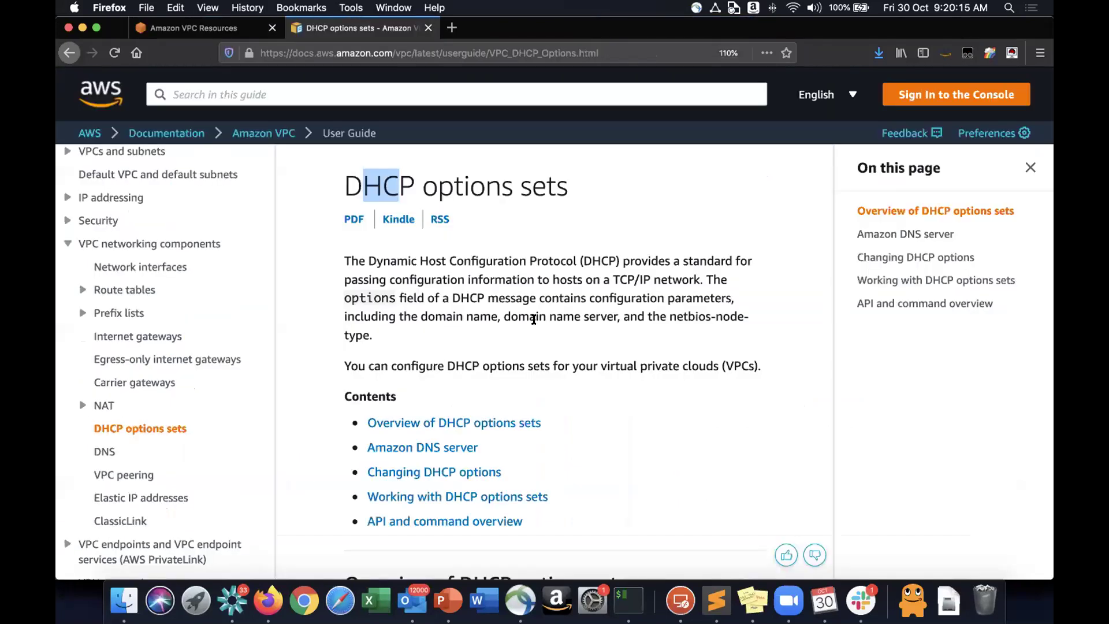
{"action": "key", "text": "super+grave"}
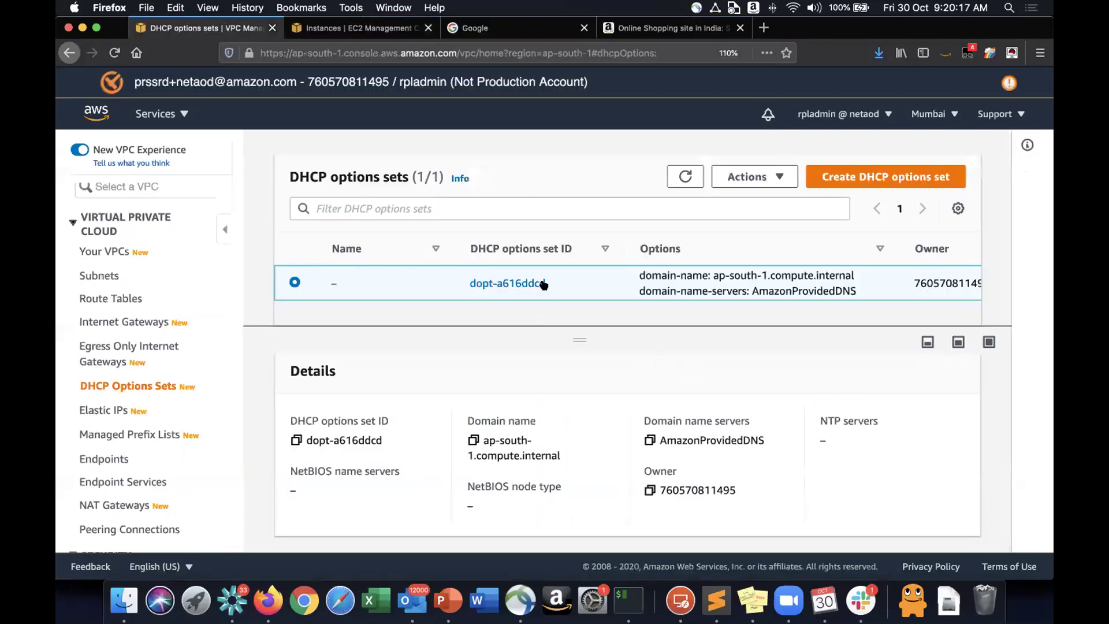
{"action": "left_click", "coordinate": [354, 28]}
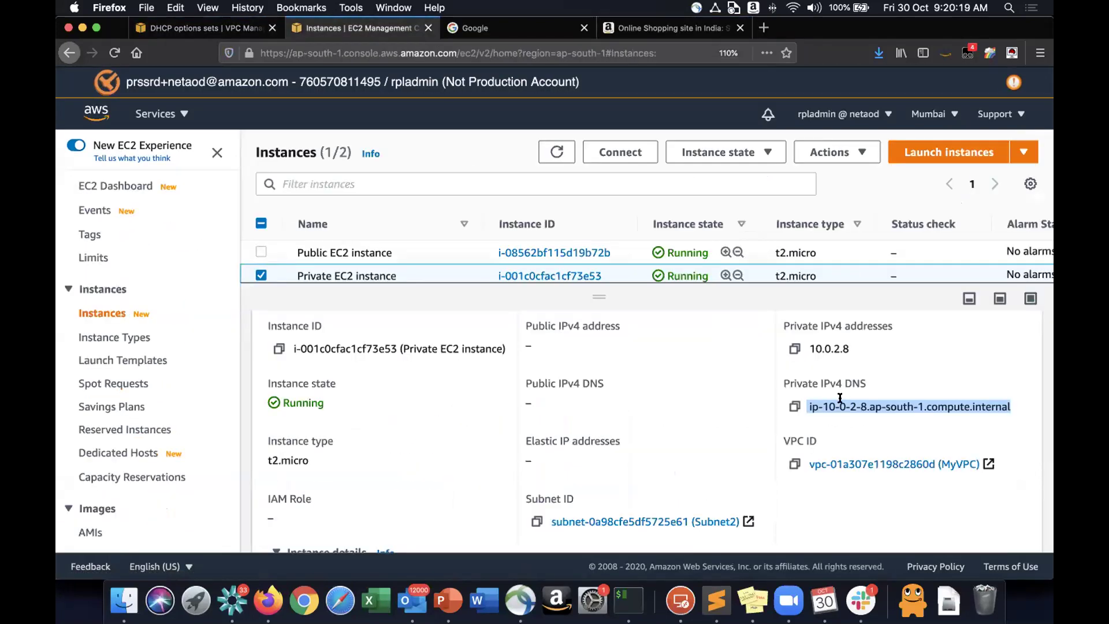
Highlight the private instance's private IPv4 DNS name, including its ap-south-1.compute.internal domain and the region and compute parts.
{"action": "left_click_drag", "start_coordinate": [807, 407], "coordinate": [967, 397]}
{"action": "left_click", "coordinate": [967, 397]}
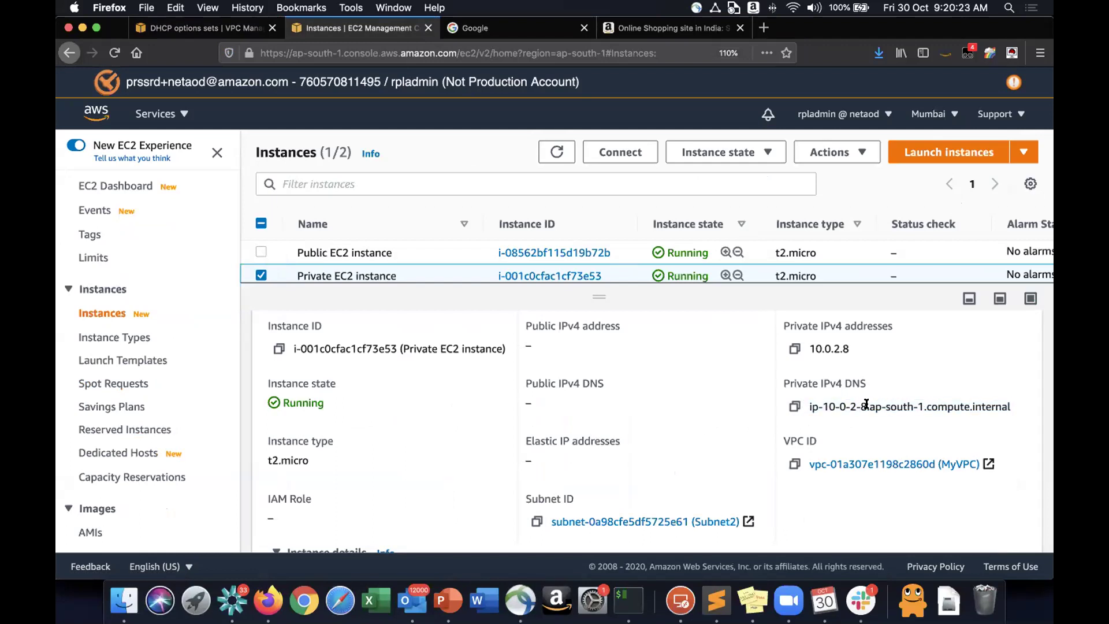
{"action": "left_click_drag", "start_coordinate": [868, 403], "coordinate": [1012, 405]}
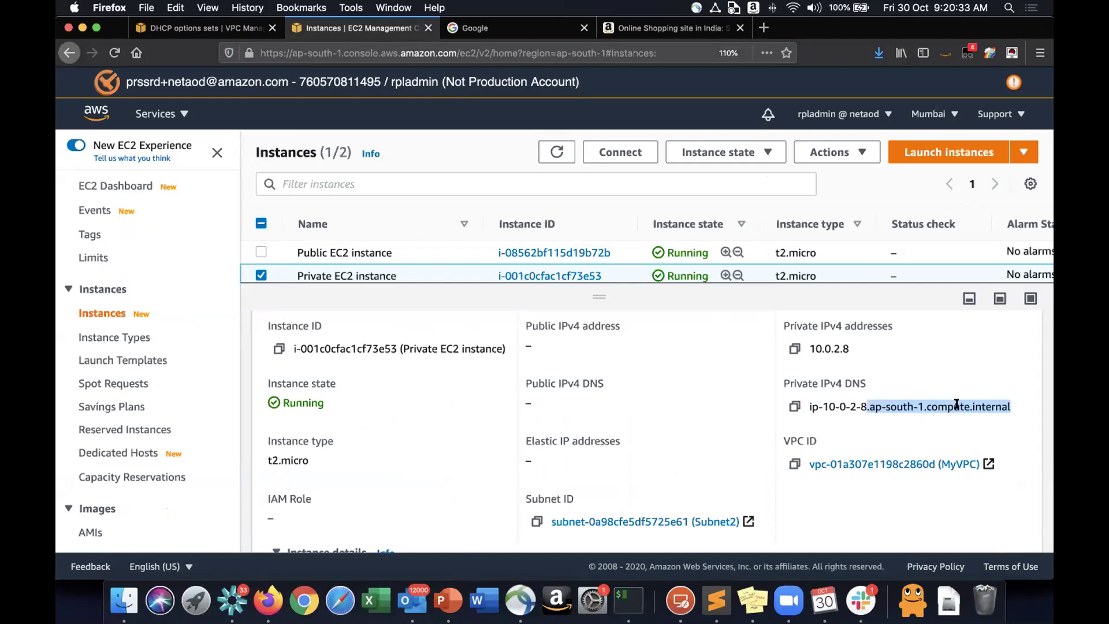
{"action": "left_click", "coordinate": [867, 406]}
{"action": "left_click_drag", "start_coordinate": [867, 406], "coordinate": [919, 406]}
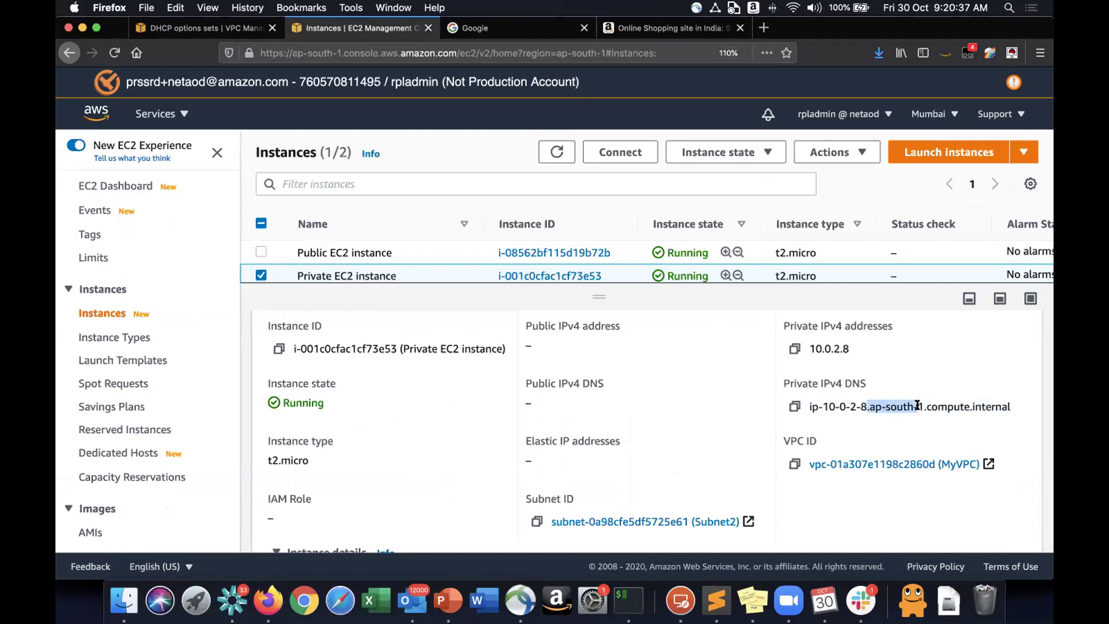
{"action": "double_click", "coordinate": [928, 406]}
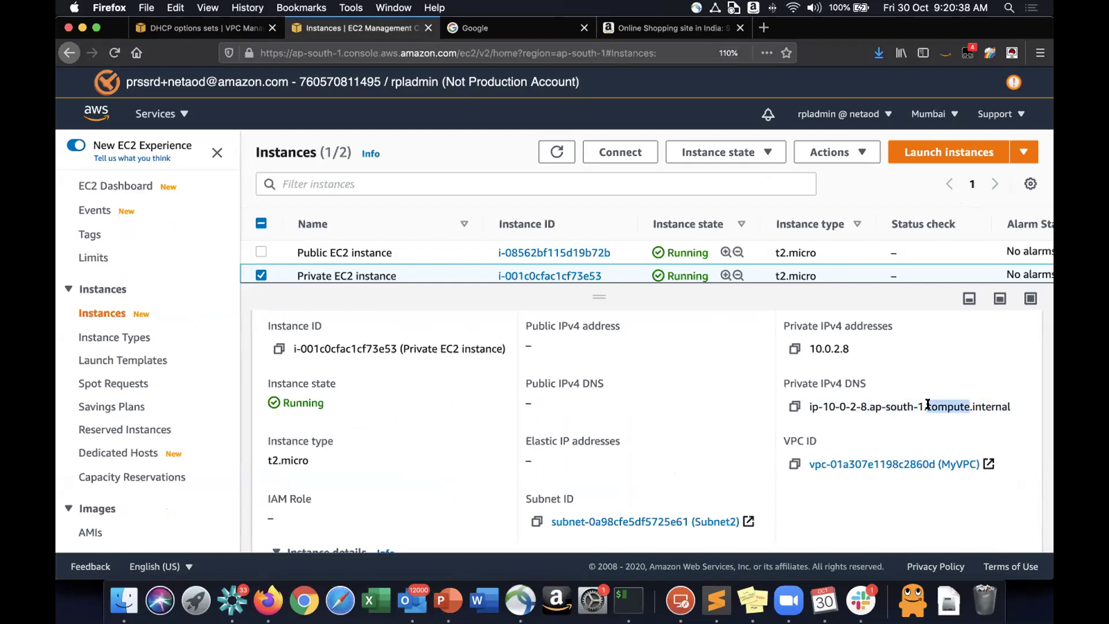
{"action": "double_click", "coordinate": [984, 396]}
{"action": "left_click", "coordinate": [986, 395]}
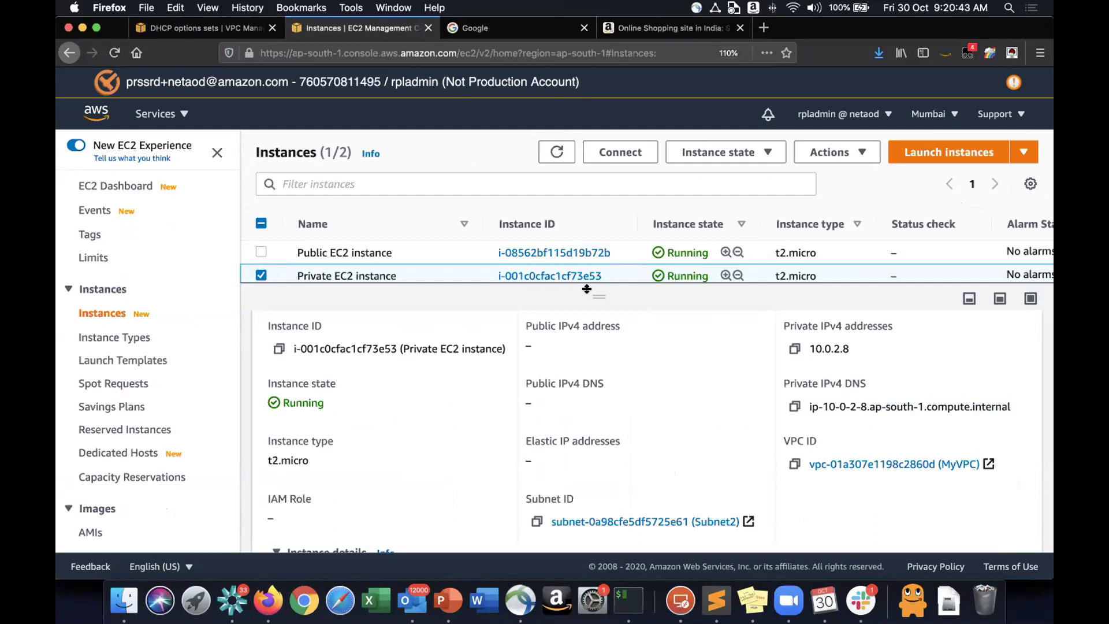
Enlarge the instance list area and highlight the domain suffix ap-south-1.compute.internal in the private IPv4 DNS name.
{"action": "left_click_drag", "start_coordinate": [606, 341], "coordinate": [606, 340]}
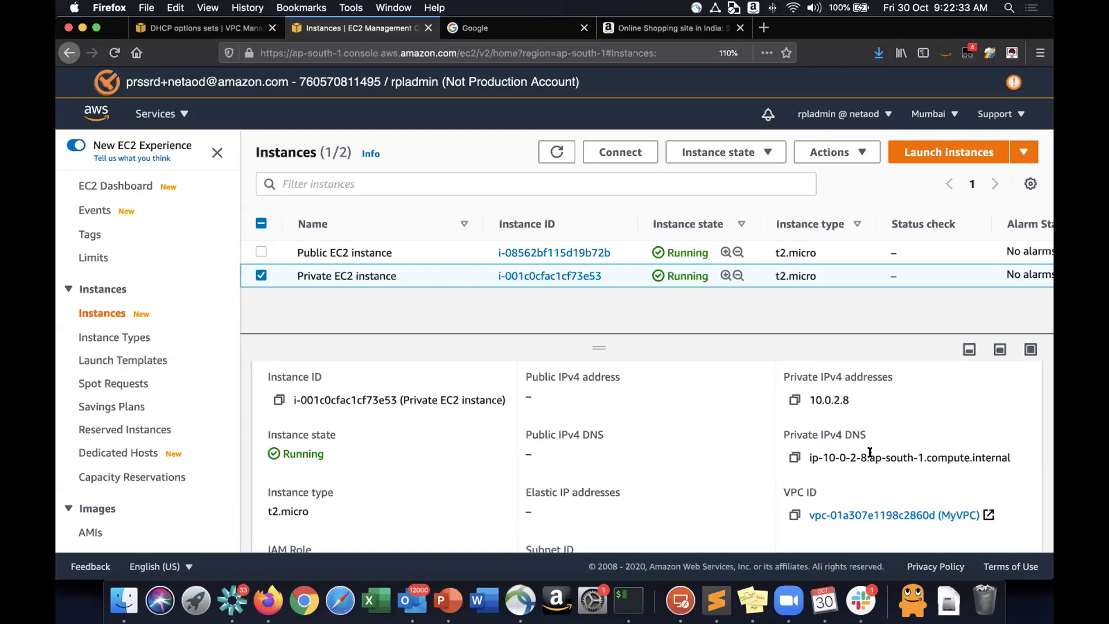
{"action": "left_click_drag", "start_coordinate": [870, 458], "coordinate": [1011, 458]}
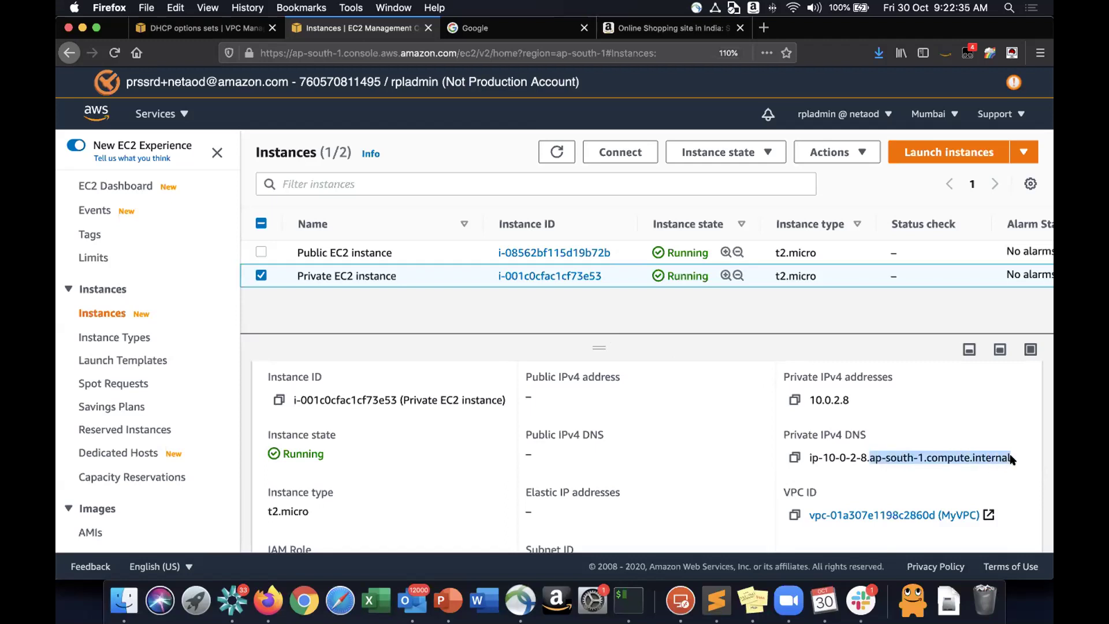
{"action": "left_click", "coordinate": [1011, 459]}
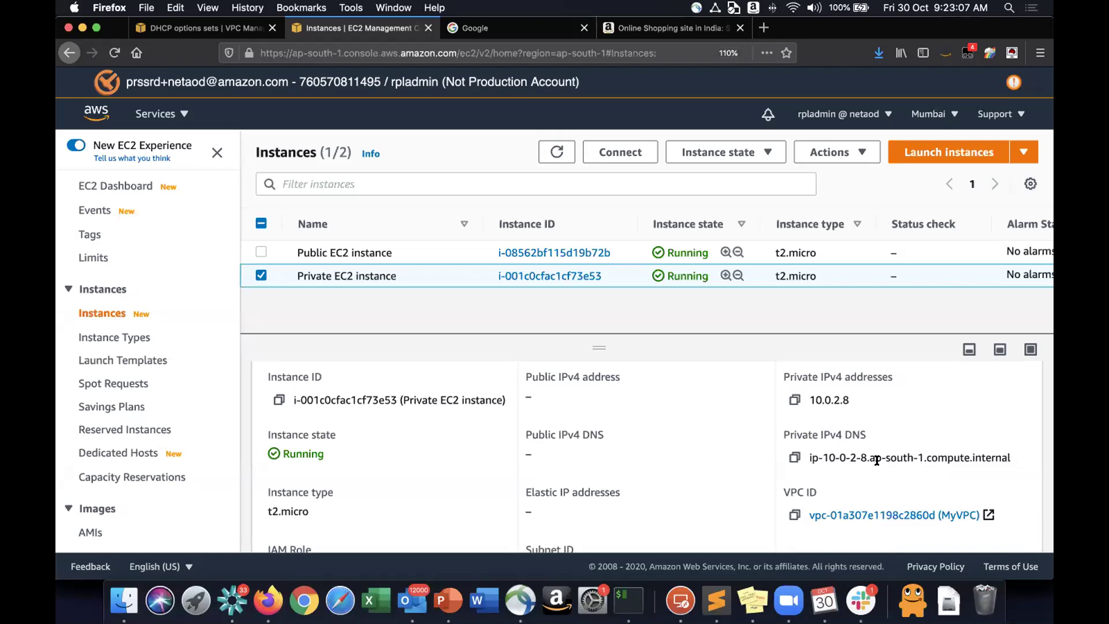
{"action": "left_click_drag", "start_coordinate": [863, 457], "coordinate": [1008, 452]}
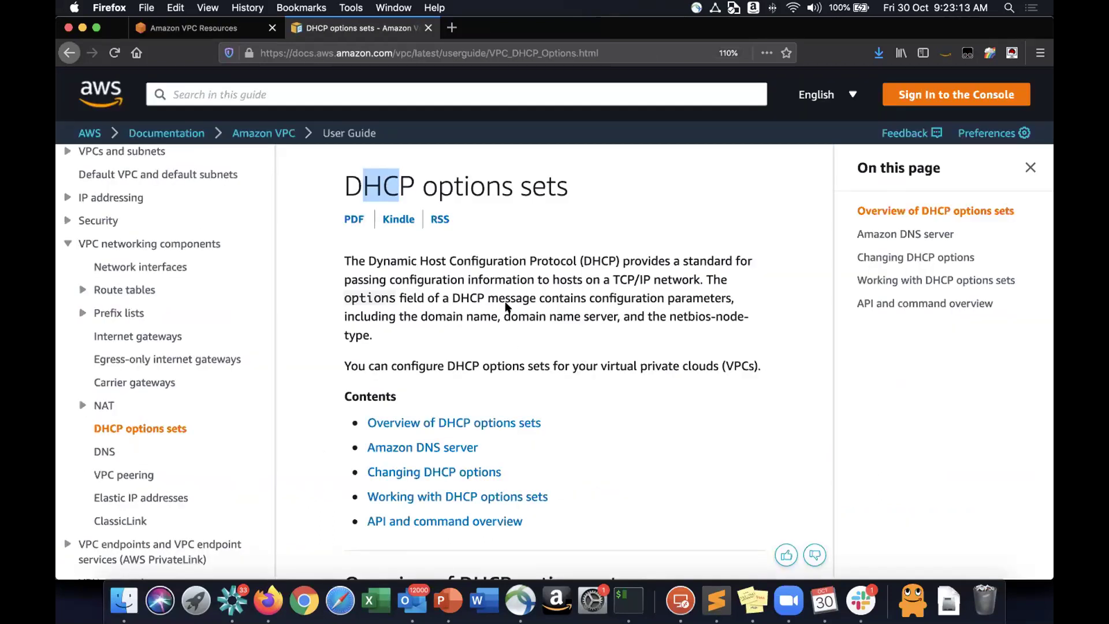
Highlight the domain name and domain name server options in the introduction of the DHCP options sets documentation.
{"action": "double_click", "coordinate": [424, 316]}
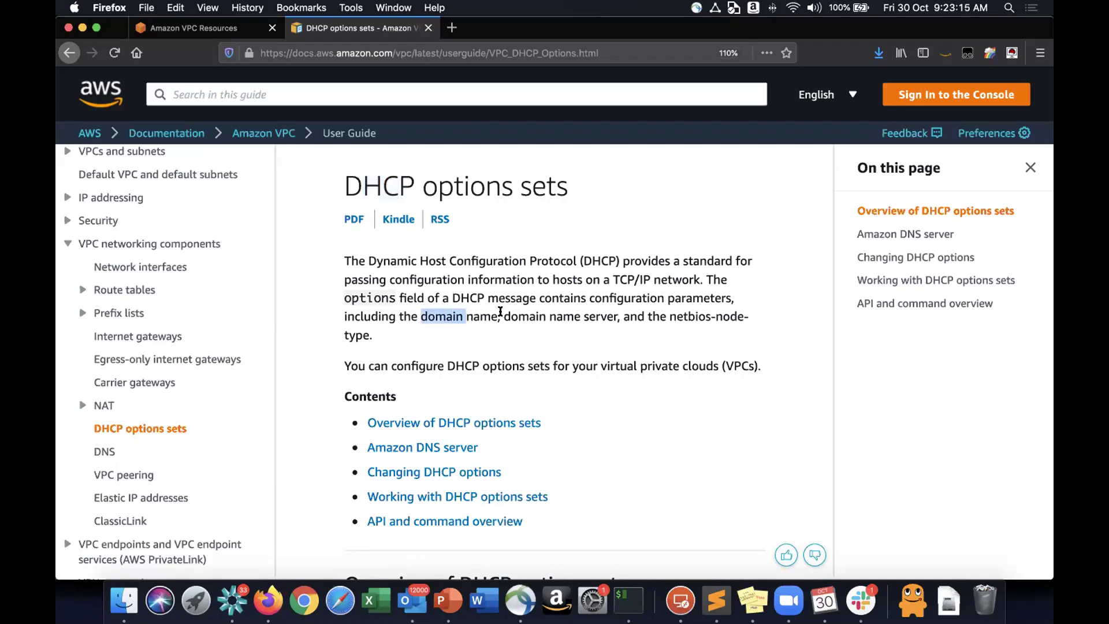
{"action": "left_click", "coordinate": [494, 313]}
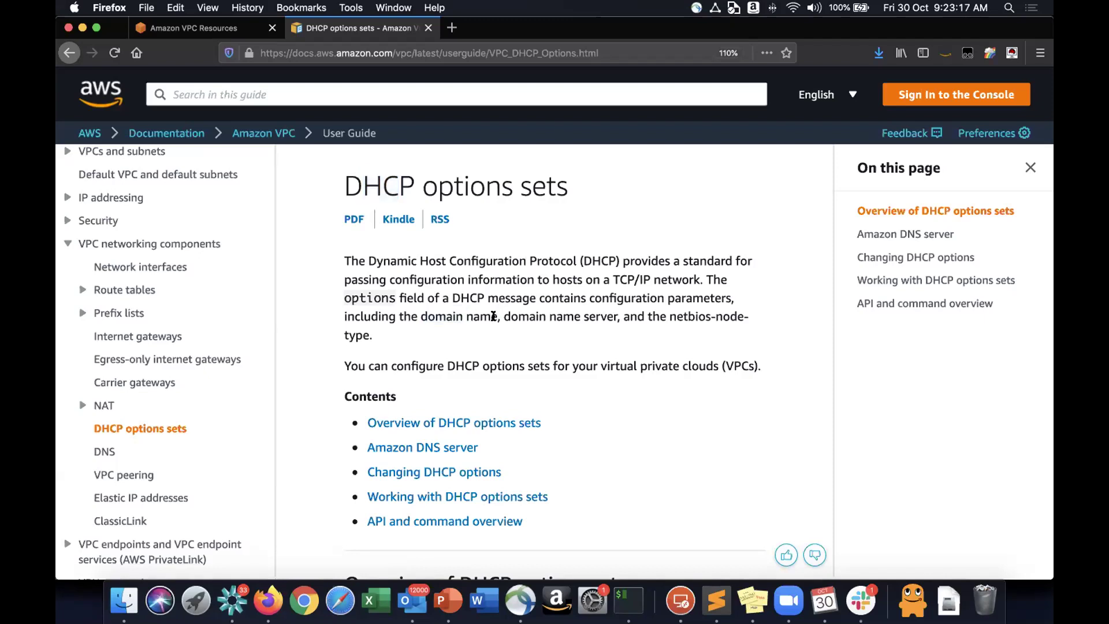
{"action": "left_click_drag", "start_coordinate": [503, 312], "coordinate": [614, 306]}
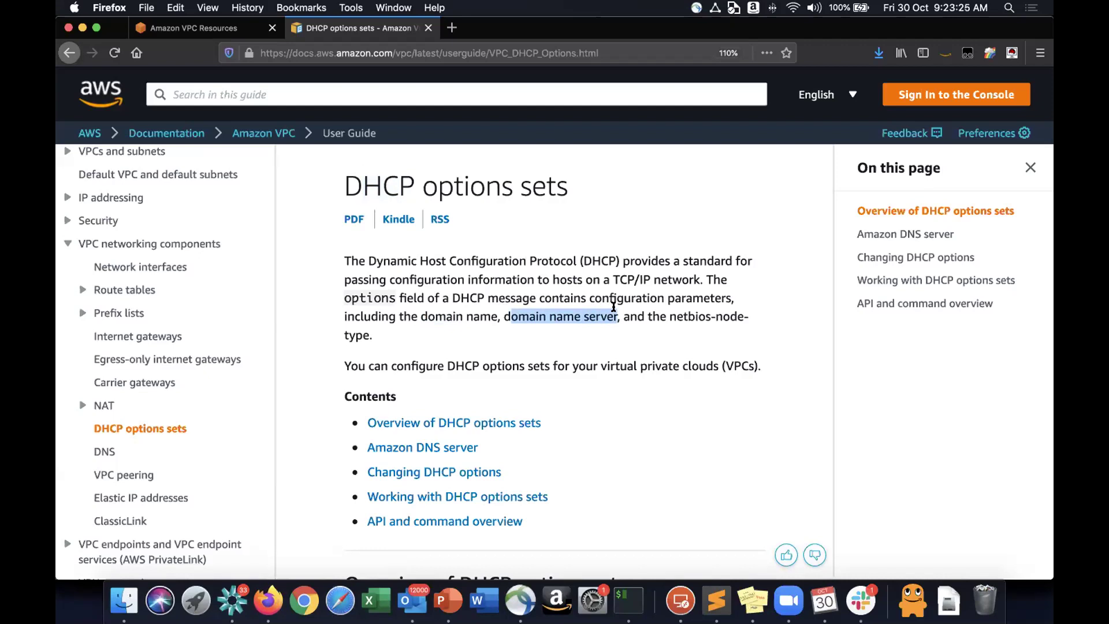
Return to the private EC2 instance's details and highlight the host part of its private DNS name and its private IPv4 address.
{"action": "key", "text": "super+grave"}
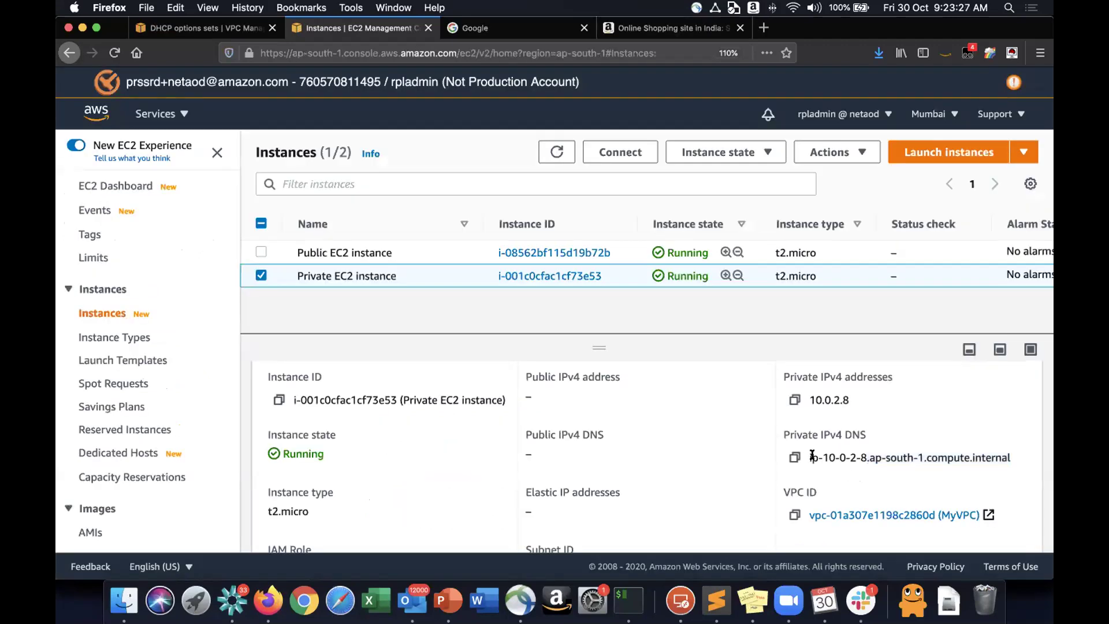
{"action": "left_click_drag", "start_coordinate": [811, 457], "coordinate": [867, 460]}
{"action": "left_click", "coordinate": [907, 454]}
{"action": "triple_click", "coordinate": [980, 454]}
{"action": "left_click", "coordinate": [840, 403]}
{"action": "double_click", "coordinate": [841, 406]}
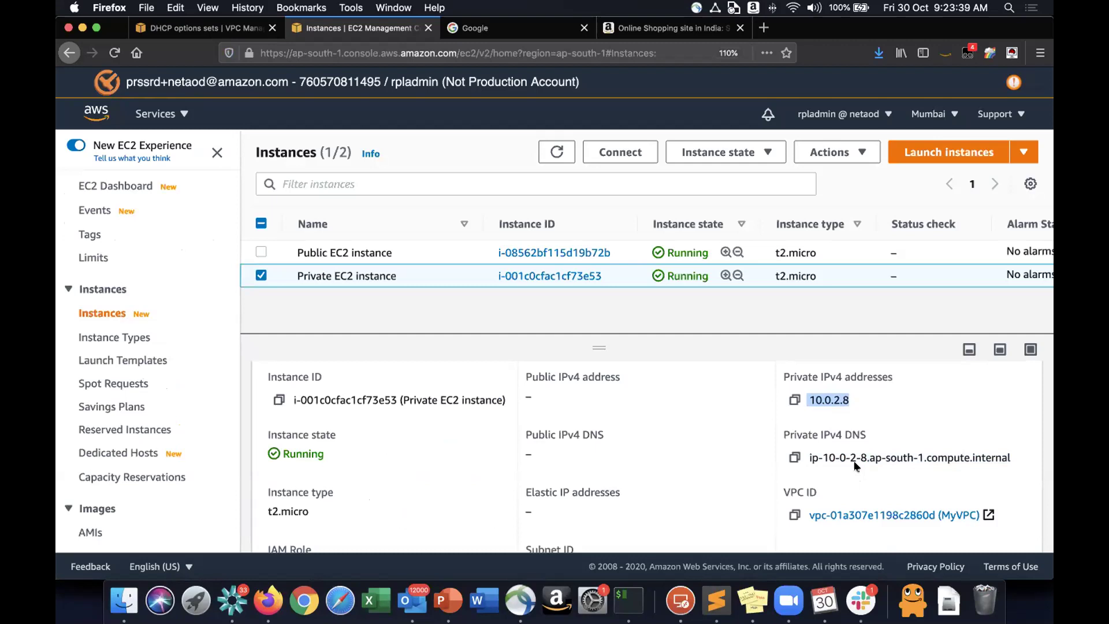
Read the Overview of DHCP options sets in the documentation, highlighting the public IPv4 address, address attribute and unresolvable host name passages.
{"action": "key", "text": "super+grave"}
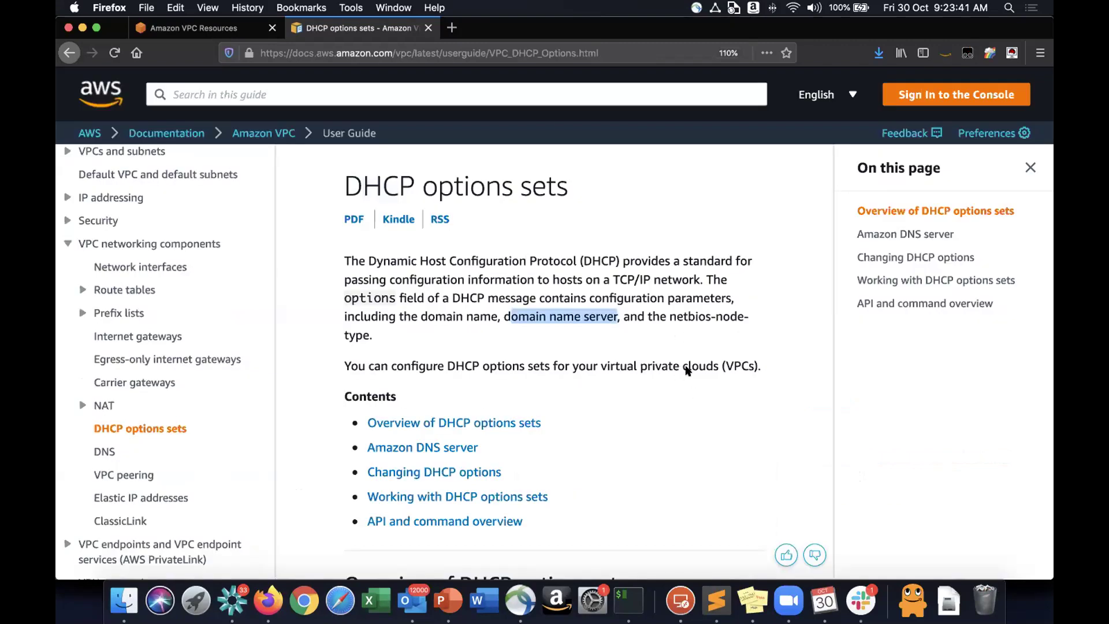
{"action": "key", "text": "super+grave"}
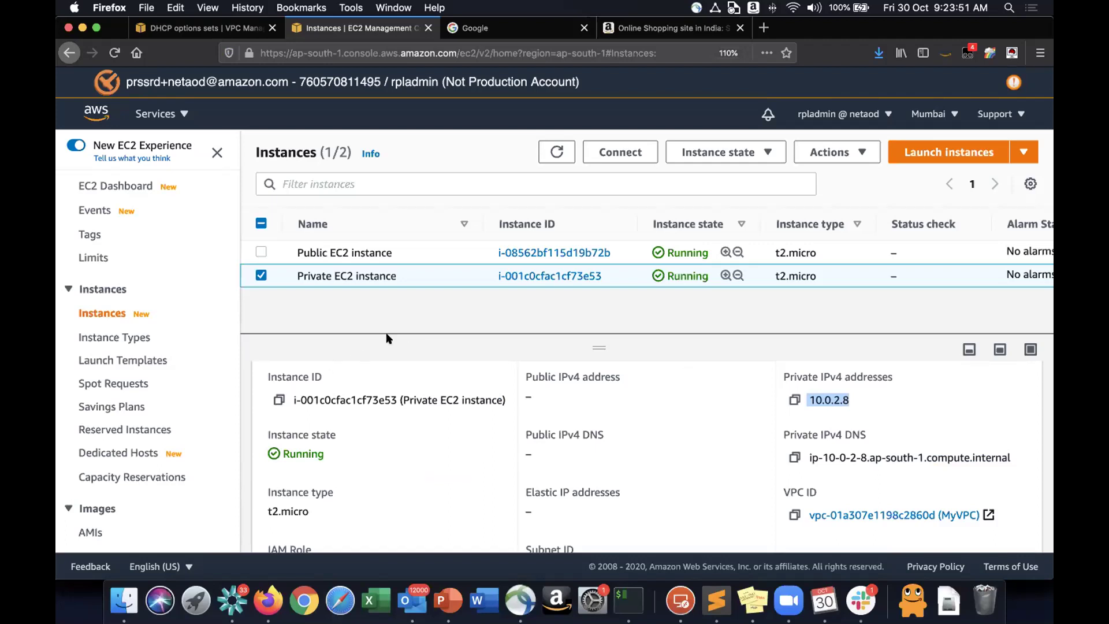
{"action": "key", "text": "super+grave"}
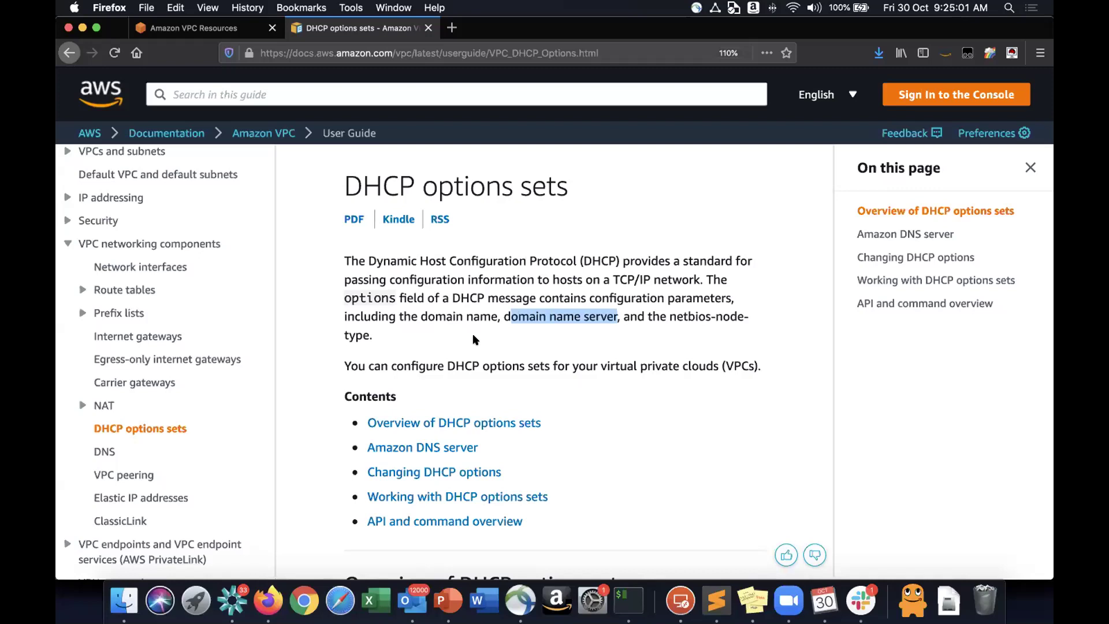
{"action": "scroll", "coordinate": [591, 373], "scroll_direction": "down", "scroll_amount": 5}
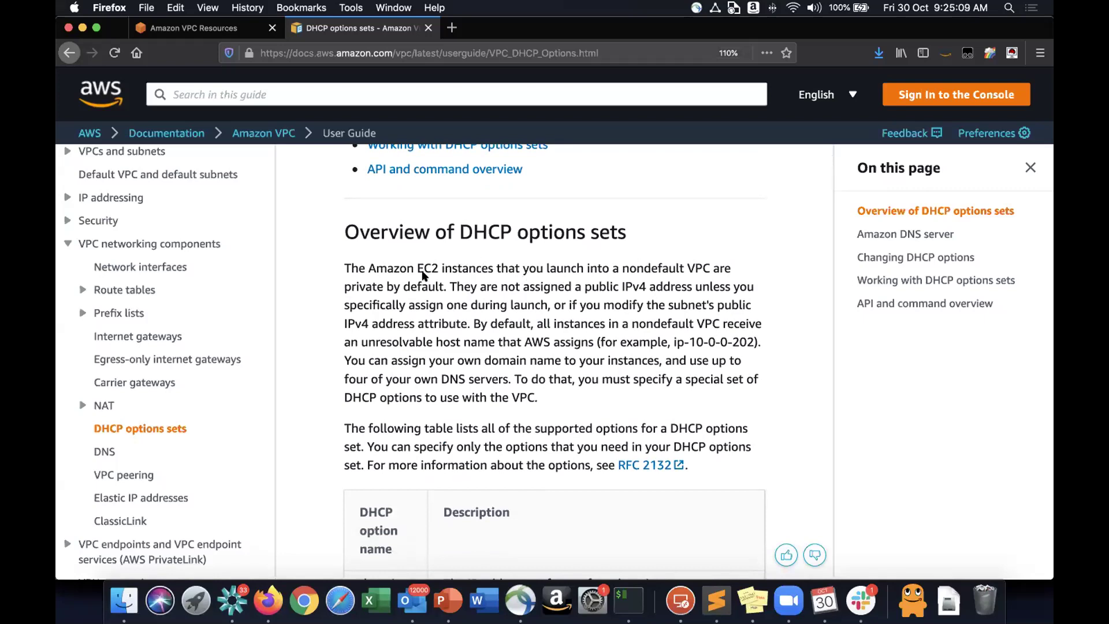
{"action": "left_click_drag", "start_coordinate": [450, 285], "coordinate": [649, 277]}
{"action": "left_click", "coordinate": [649, 278]}
{"action": "left_click_drag", "start_coordinate": [341, 328], "coordinate": [468, 324]}
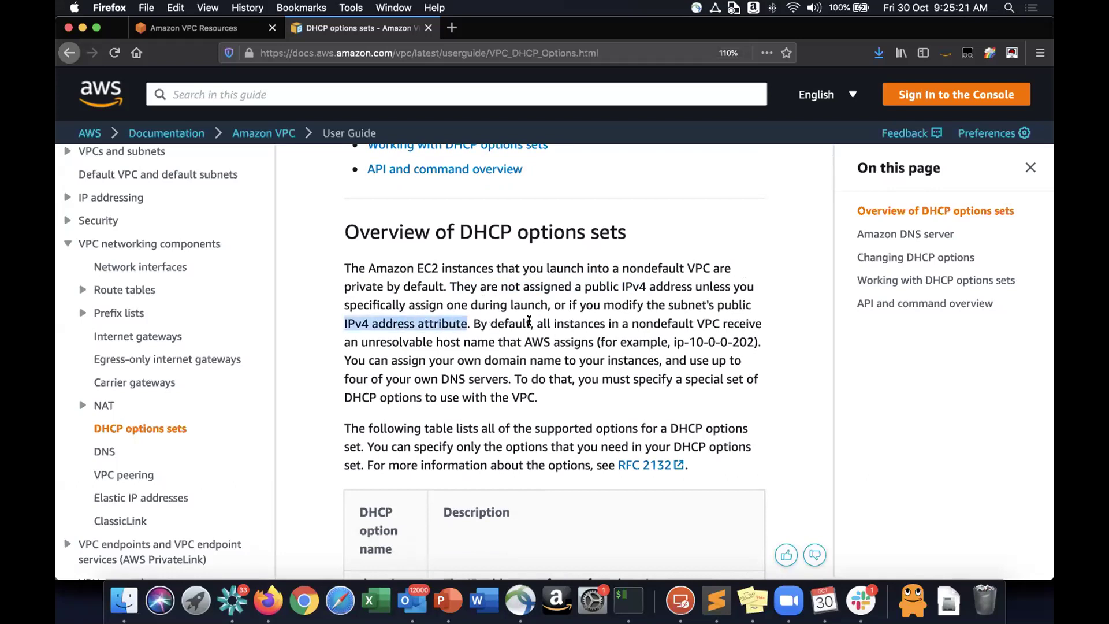
{"action": "left_click", "coordinate": [380, 341]}
{"action": "left_click_drag", "start_coordinate": [361, 341], "coordinate": [442, 342]}
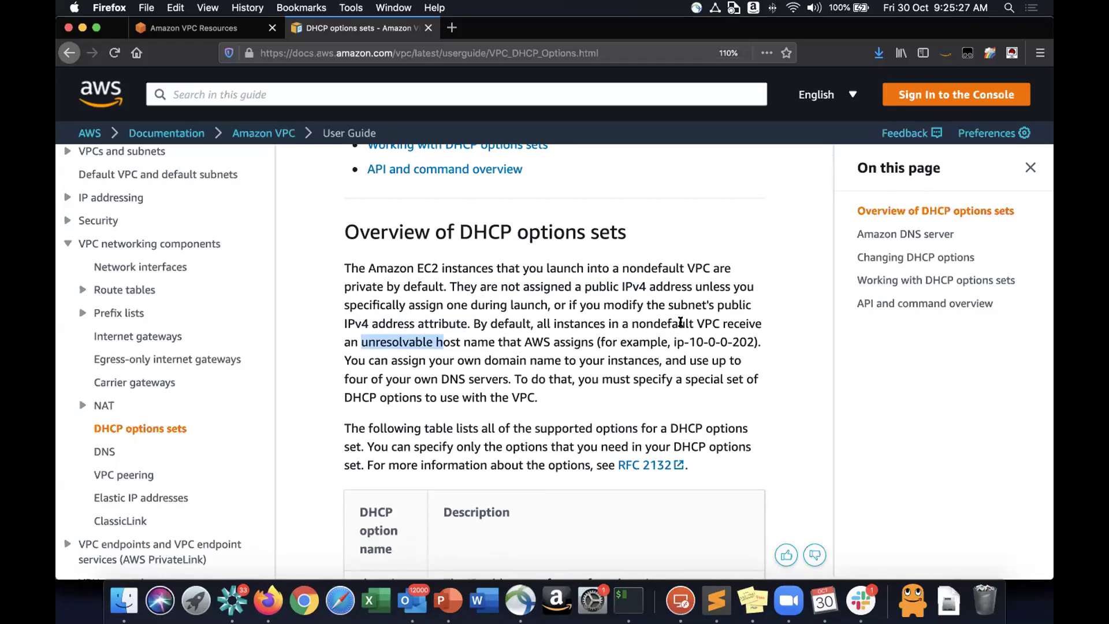
Compare the documentation's example host name ip-10-0-0-202 with the host part of the private instance's private IPv4 DNS name.
{"action": "left_click_drag", "start_coordinate": [670, 342], "coordinate": [752, 338]}
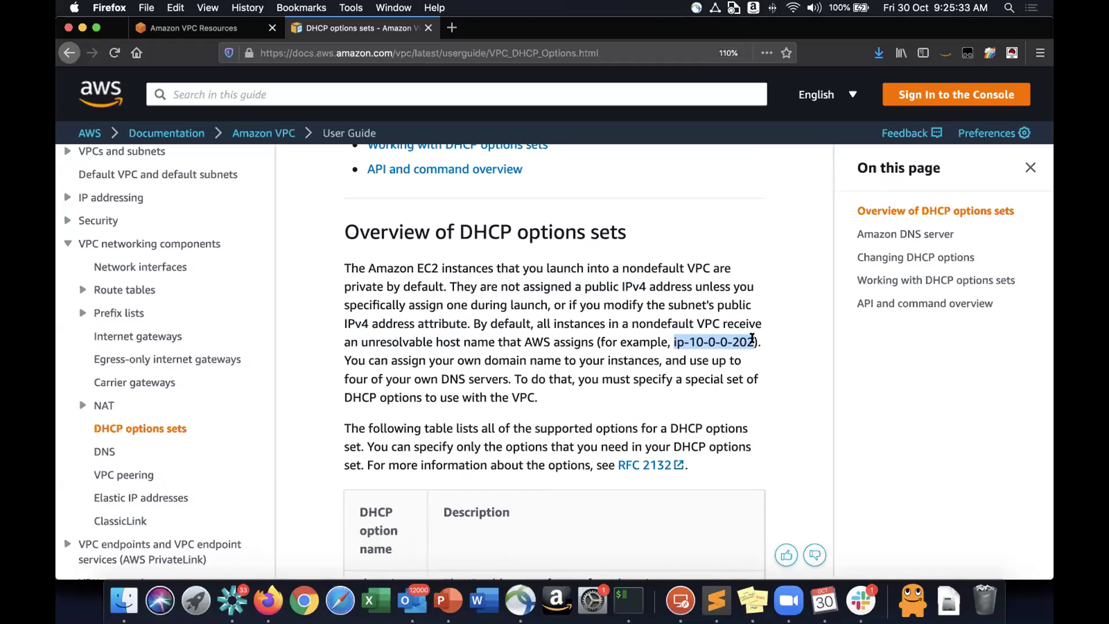
{"action": "key", "text": "super+grave"}
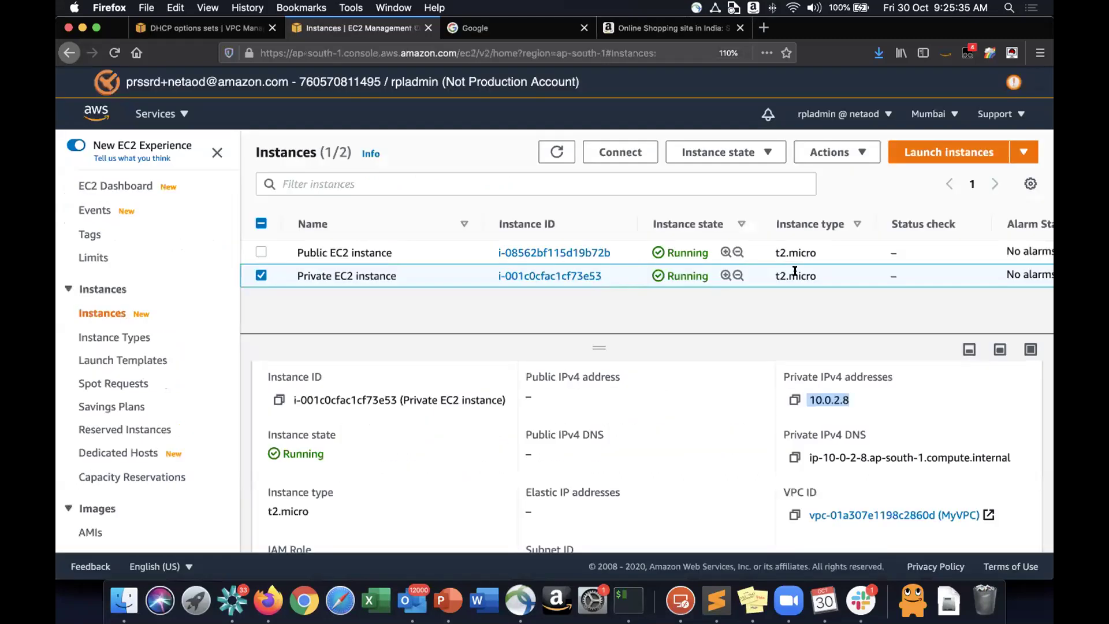
{"action": "left_click_drag", "start_coordinate": [806, 457], "coordinate": [863, 456]}
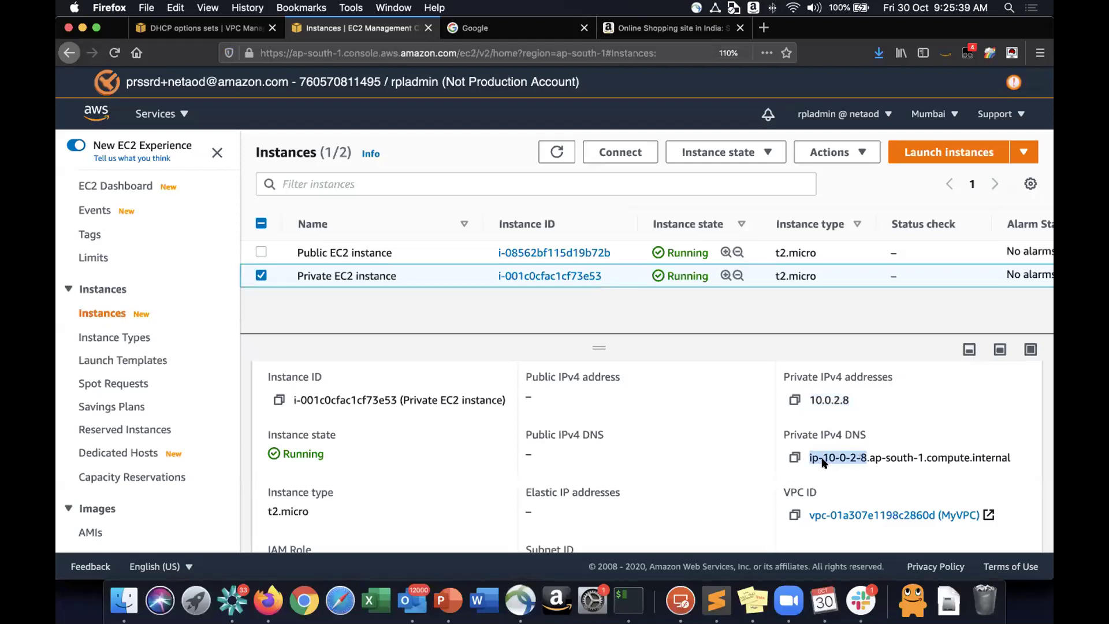
Highlight the passage about using your own DNS servers in the documentation and view the table of supported DHCP options.
{"action": "key", "text": "super+grave"}
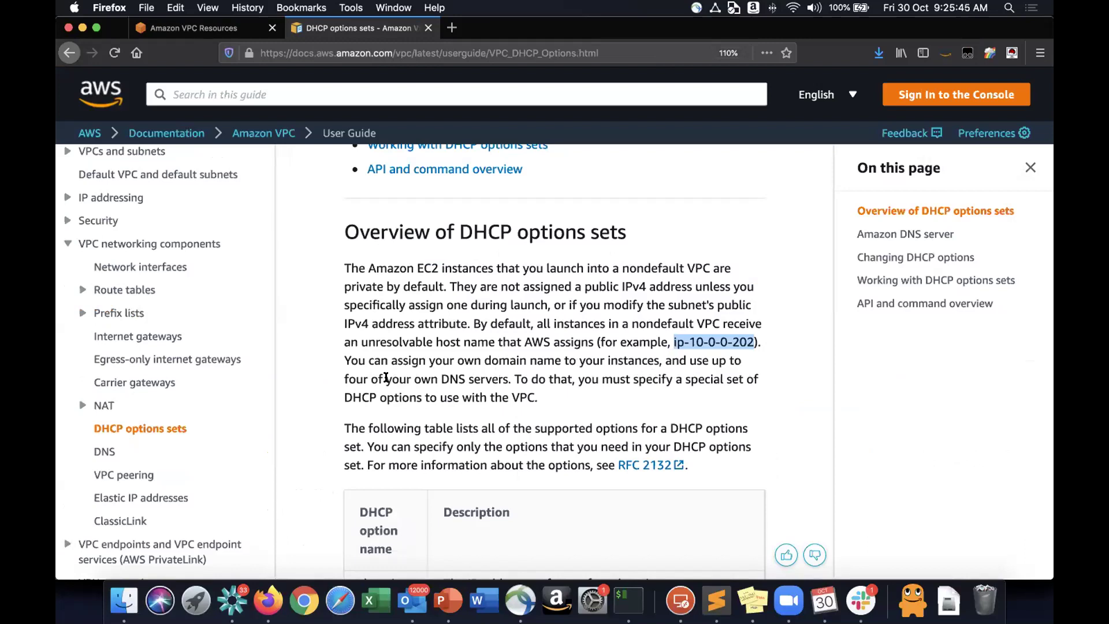
{"action": "left_click_drag", "start_coordinate": [385, 379], "coordinate": [497, 377]}
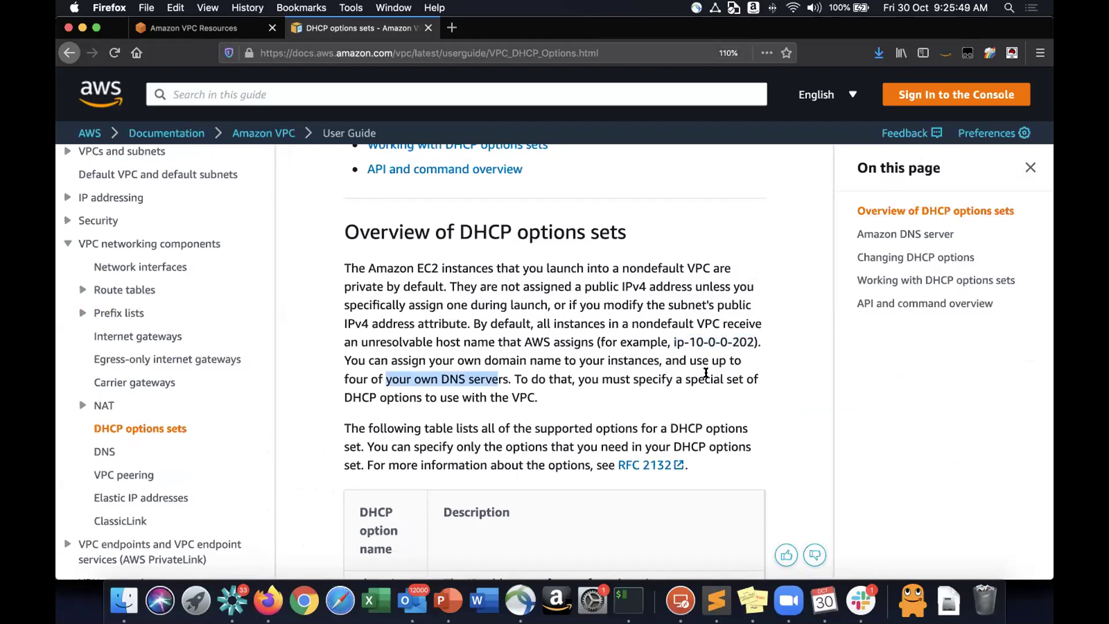
{"action": "scroll", "coordinate": [706, 375], "scroll_direction": "down", "scroll_amount": 2}
{"action": "scroll", "coordinate": [486, 354], "scroll_direction": "down", "scroll_amount": 5}
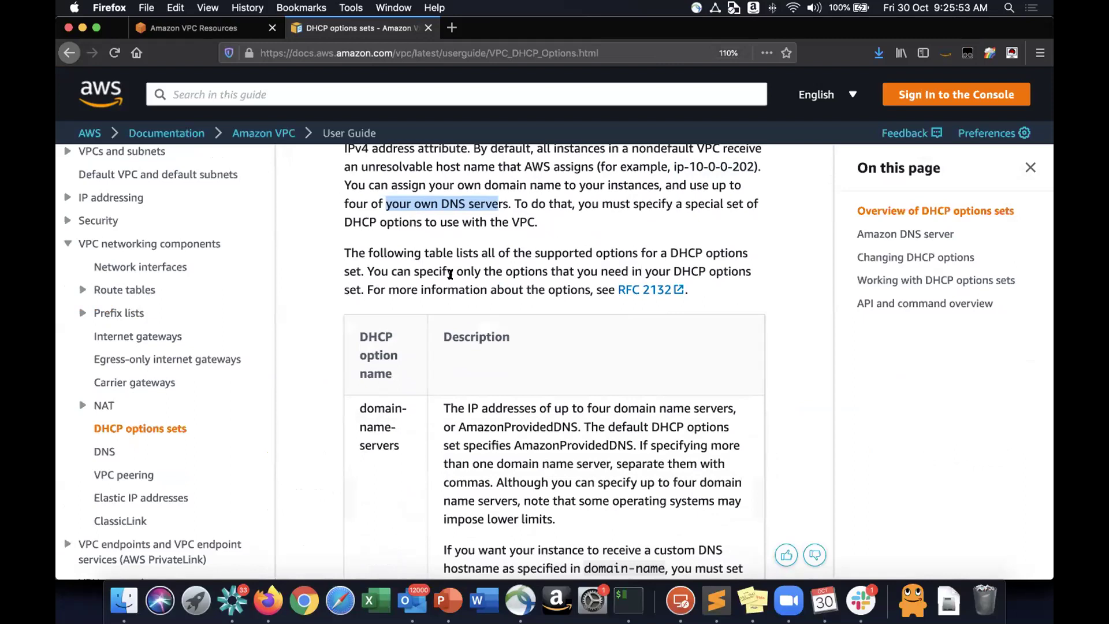
Switch from the documentation to the EC2 console and highlight the domain part ap-south-1.compute.internal of the private instance's private IPv4 DNS name.
{"action": "scroll", "coordinate": [524, 437], "scroll_direction": "down", "scroll_amount": 3}
{"action": "scroll", "coordinate": [718, 404], "scroll_direction": "up", "scroll_amount": 3}
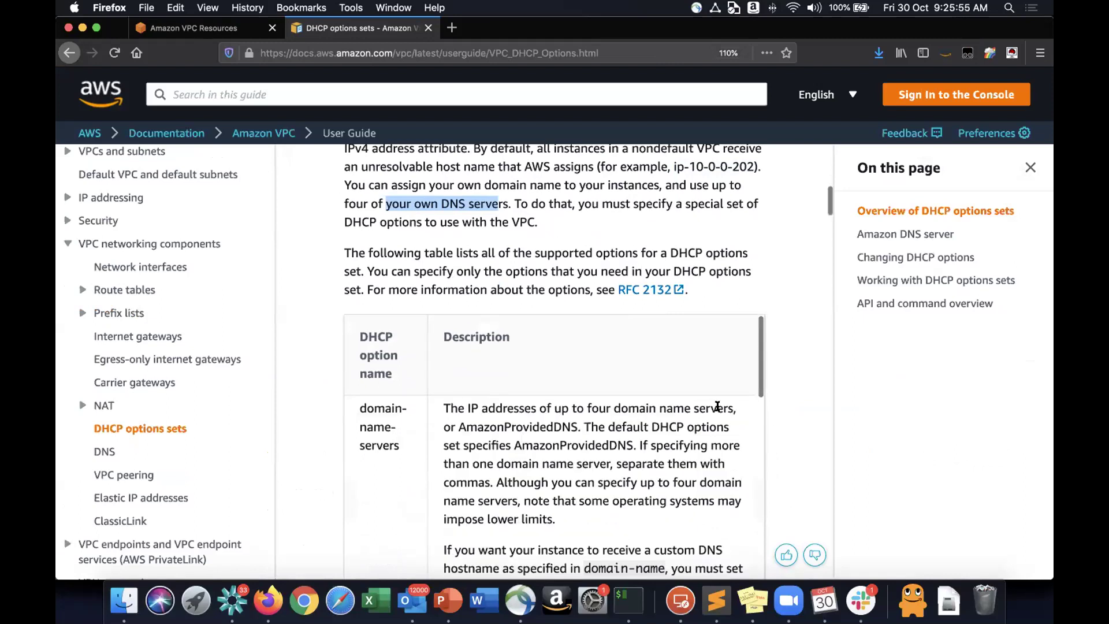
{"action": "scroll", "coordinate": [805, 356], "scroll_direction": "up", "scroll_amount": 2}
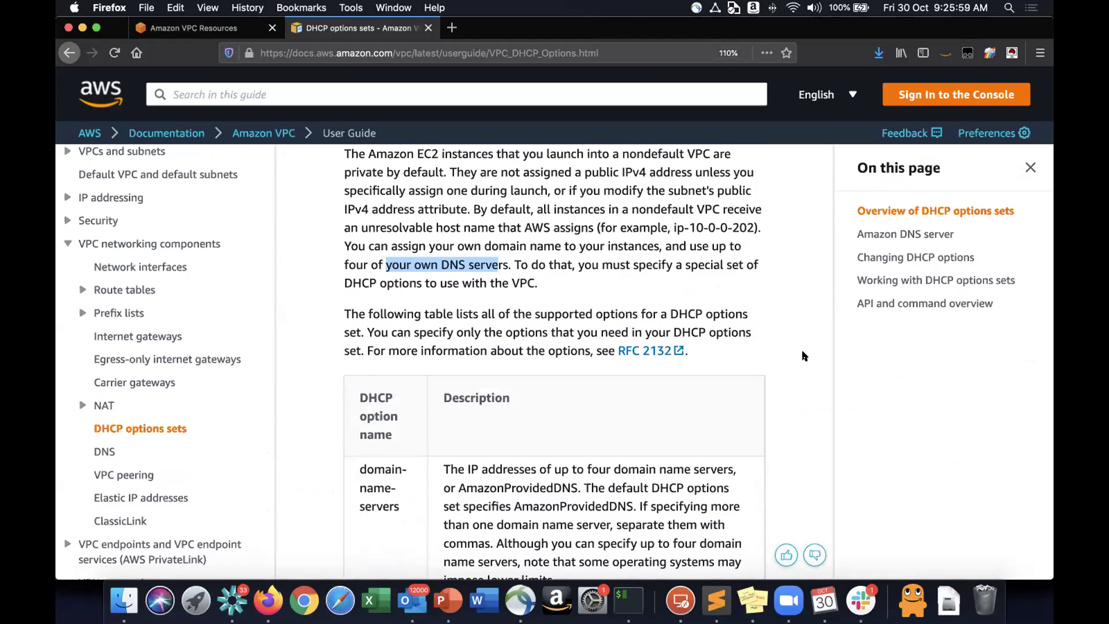
{"action": "key", "text": "super+grave"}
{"action": "left_click_drag", "start_coordinate": [869, 457], "coordinate": [1011, 457]}
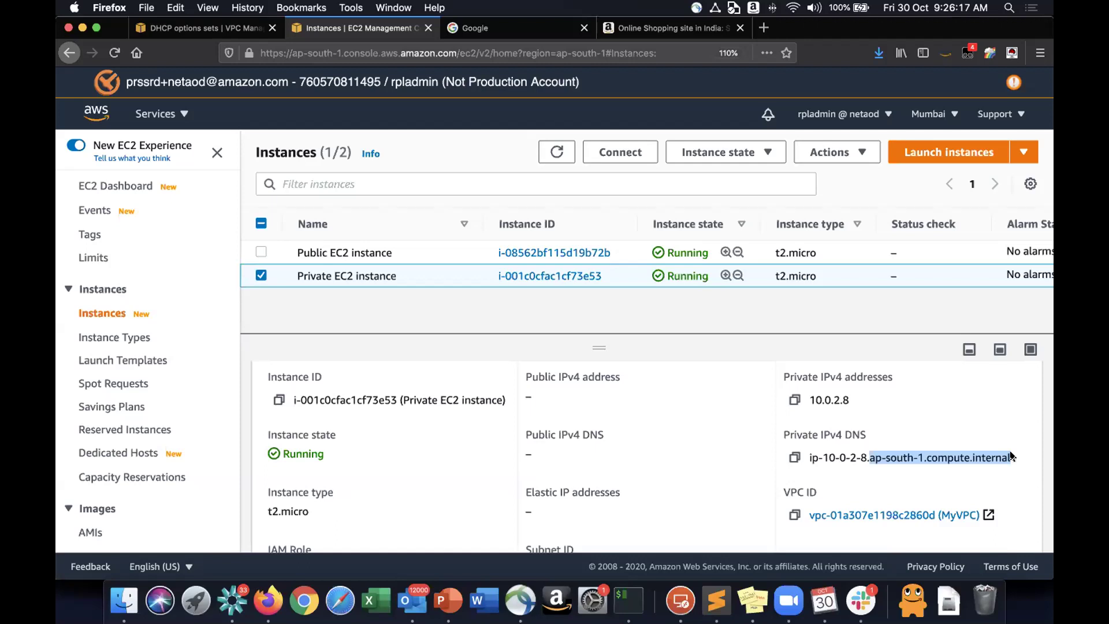
{"action": "left_click", "coordinate": [1011, 456]}
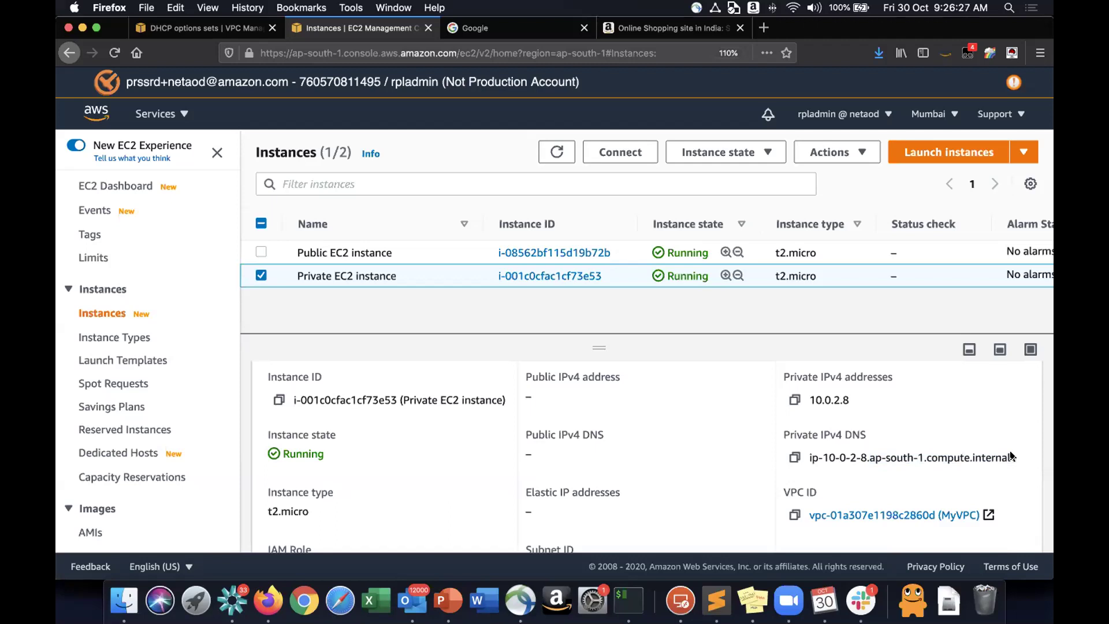
Return to the DHCP options sets documentation and highlight the domain-name-servers option in the table of supported options.
{"action": "key", "text": "super+grave"}
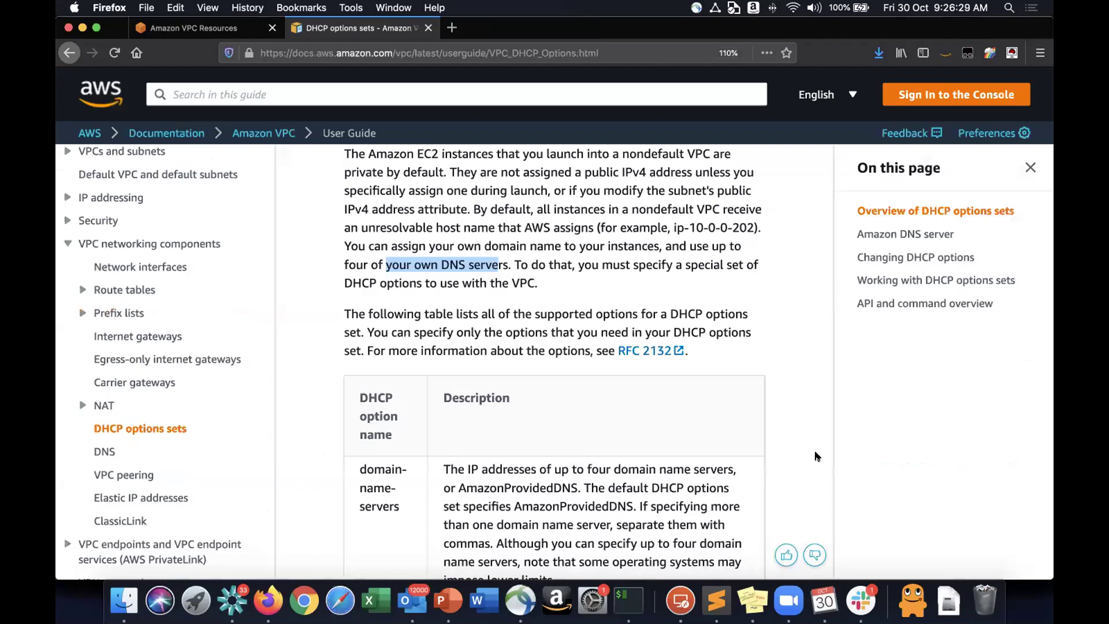
{"action": "scroll", "coordinate": [817, 456], "scroll_direction": "down", "scroll_amount": 5}
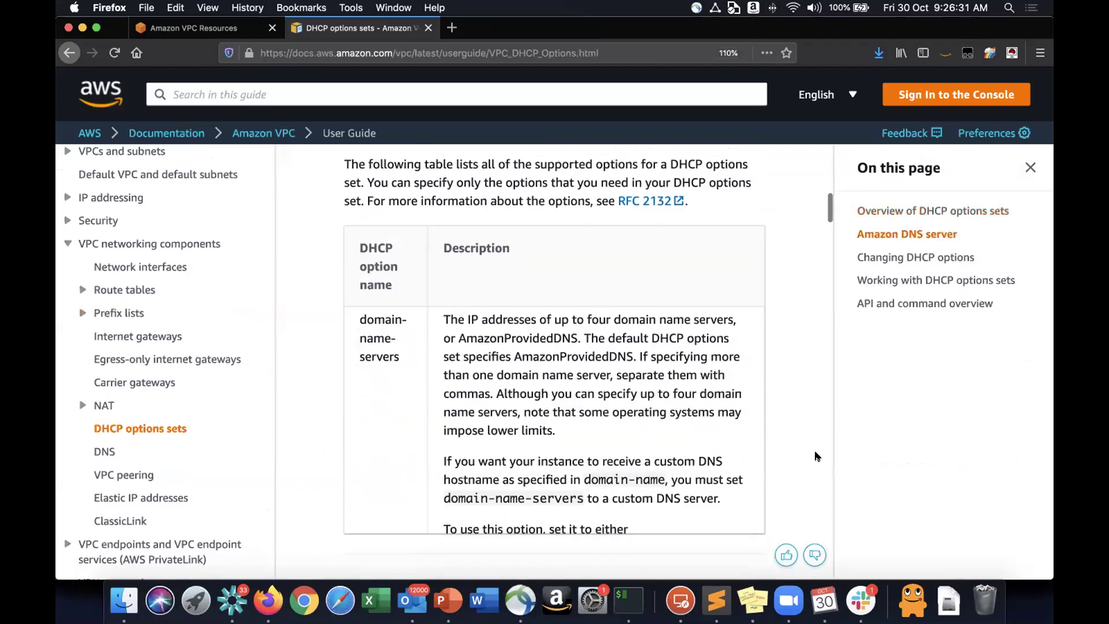
{"action": "scroll", "coordinate": [680, 437], "scroll_direction": "down", "scroll_amount": 3}
{"action": "scroll", "coordinate": [655, 428], "scroll_direction": "up", "scroll_amount": 3}
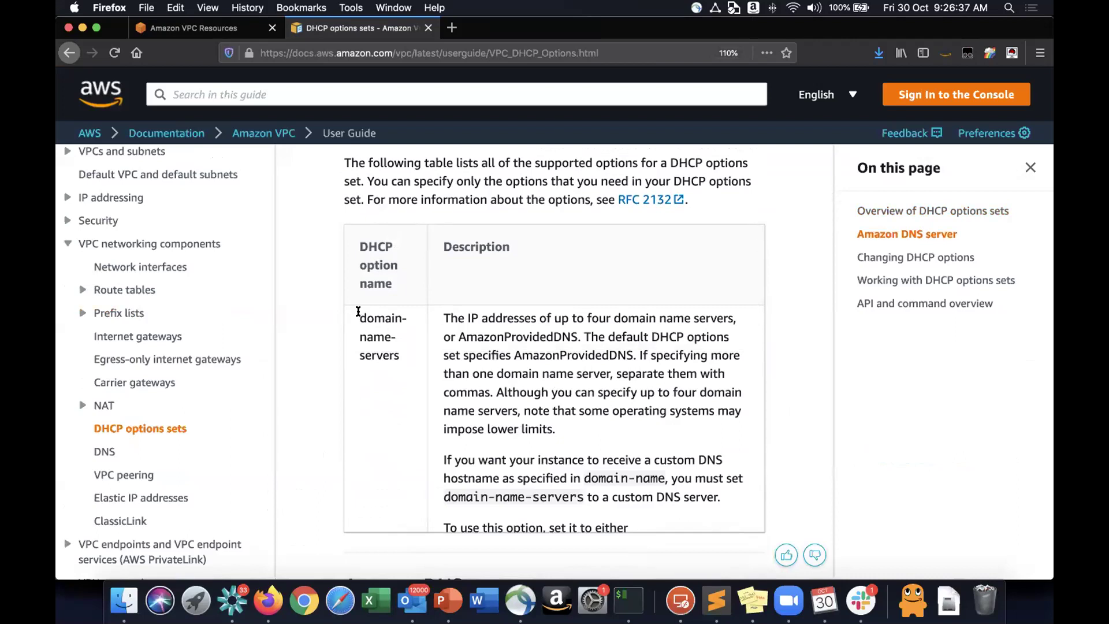
{"action": "triple_click", "coordinate": [408, 349]}
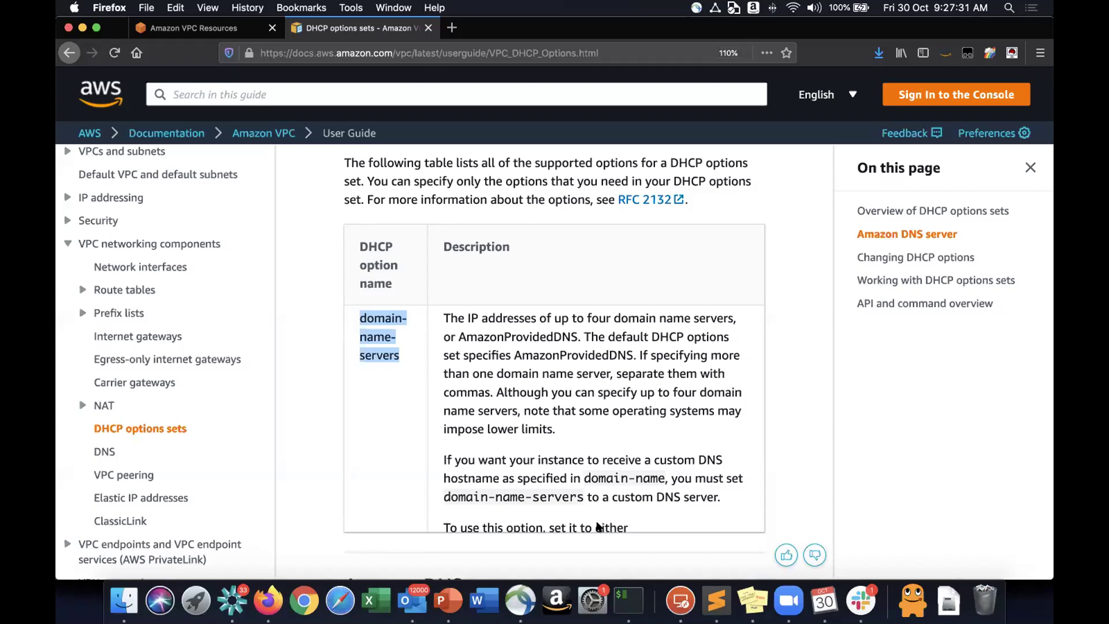
{"action": "left_click", "coordinate": [628, 595]}
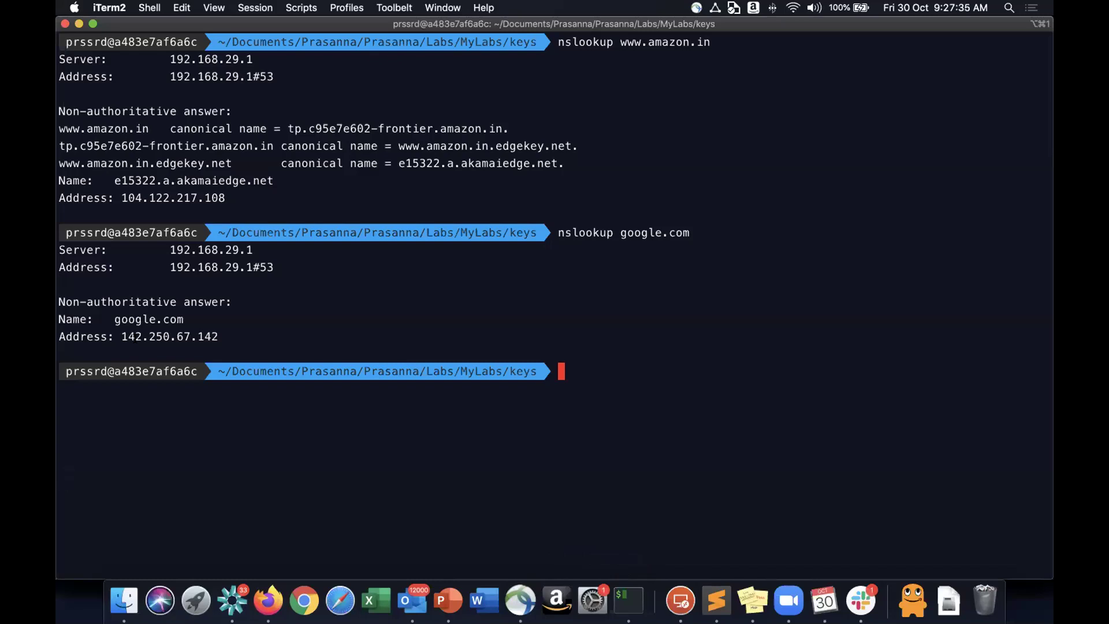
{"action": "left_click_drag", "start_coordinate": [123, 334], "coordinate": [218, 330]}
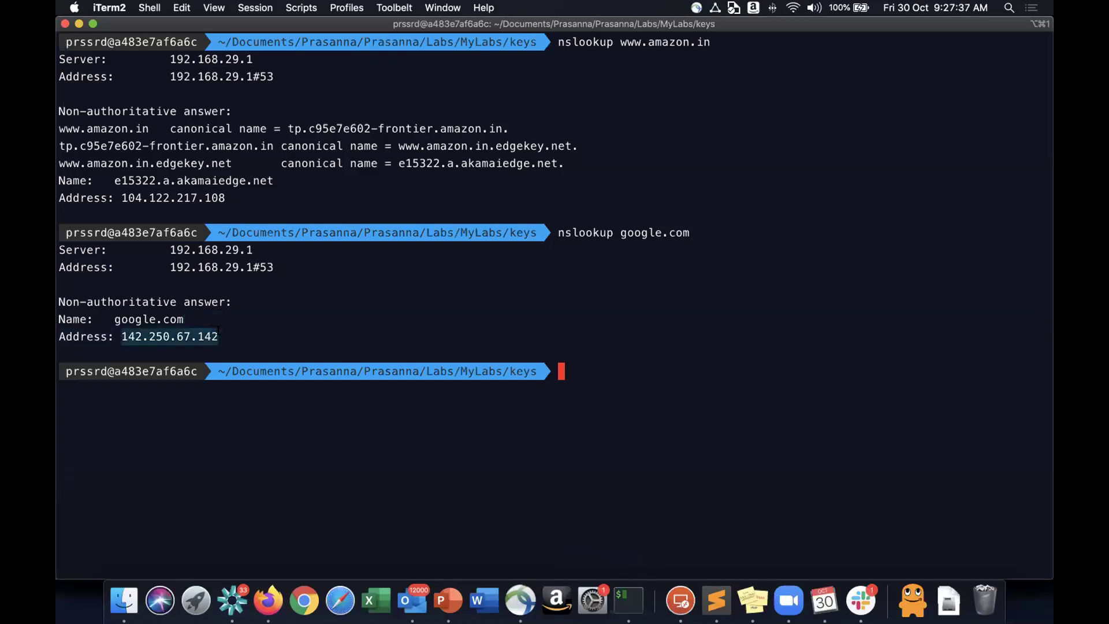
{"action": "left_click", "coordinate": [218, 330]}
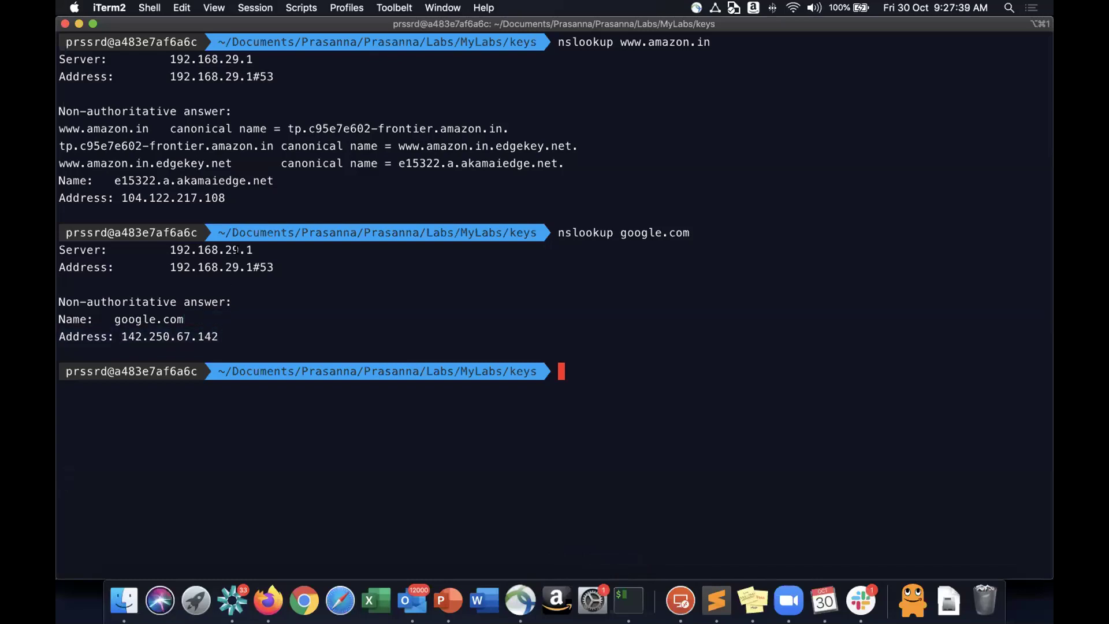
{"action": "left_click_drag", "start_coordinate": [121, 197], "coordinate": [231, 193]}
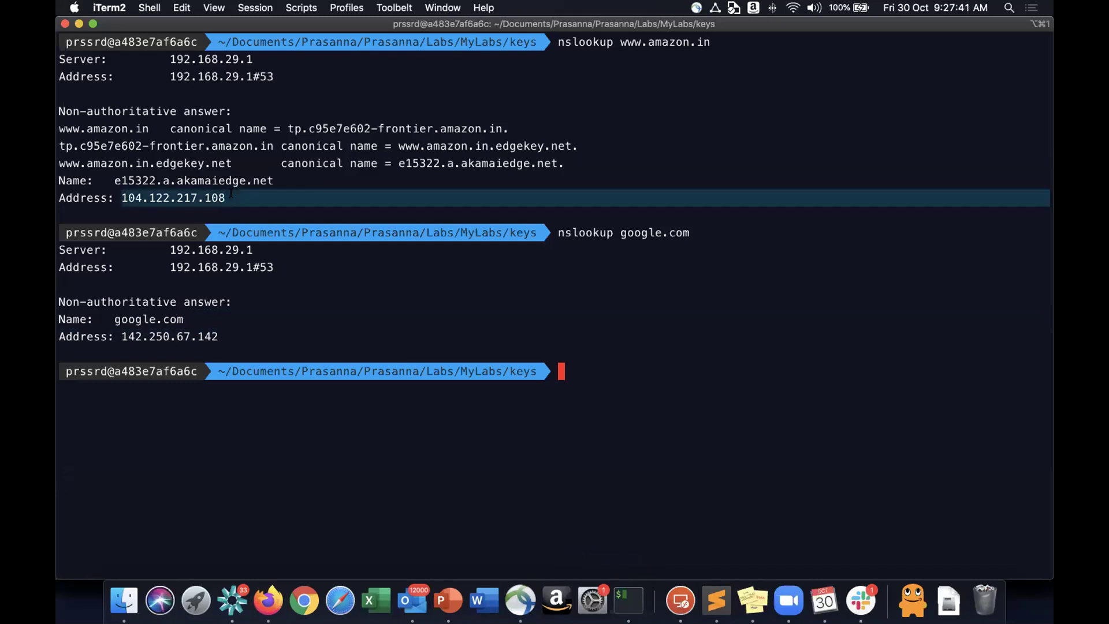
{"action": "left_click", "coordinate": [232, 194]}
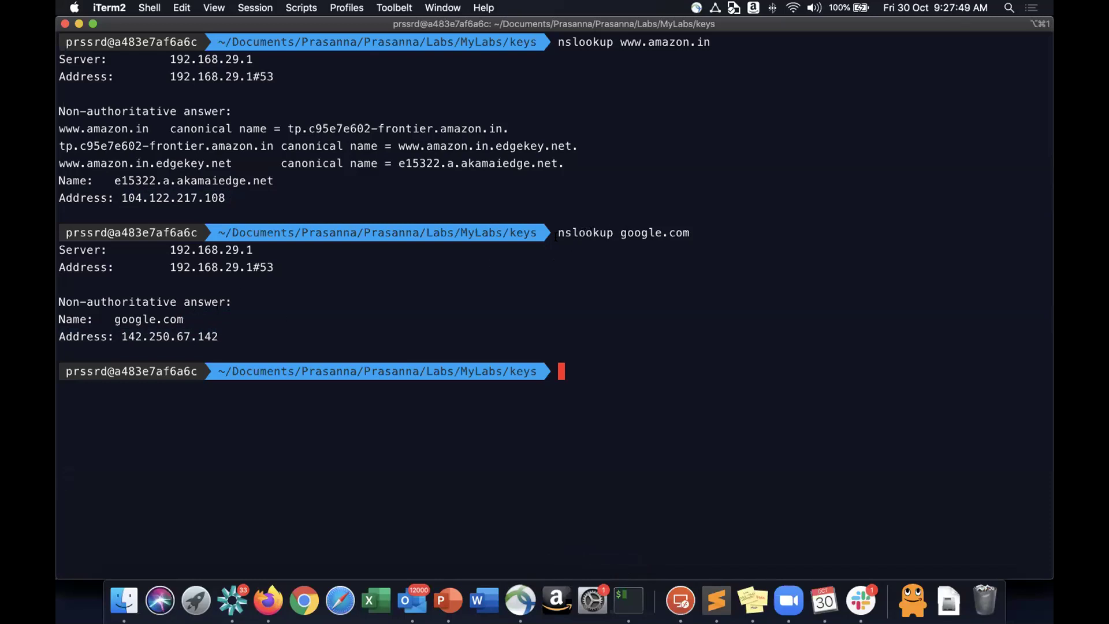
Highlight the parts of the google.com lookup: the nslookup command, the host name, the DNS server address and the resolved address.
{"action": "double_click", "coordinate": [585, 233]}
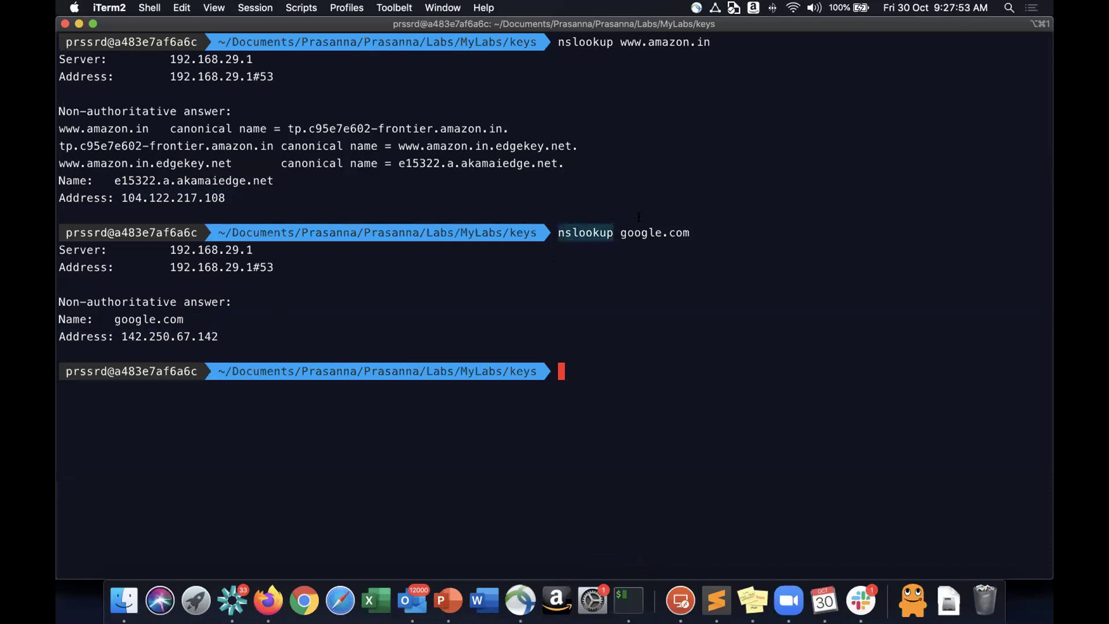
{"action": "left_click_drag", "start_coordinate": [621, 232], "coordinate": [688, 226]}
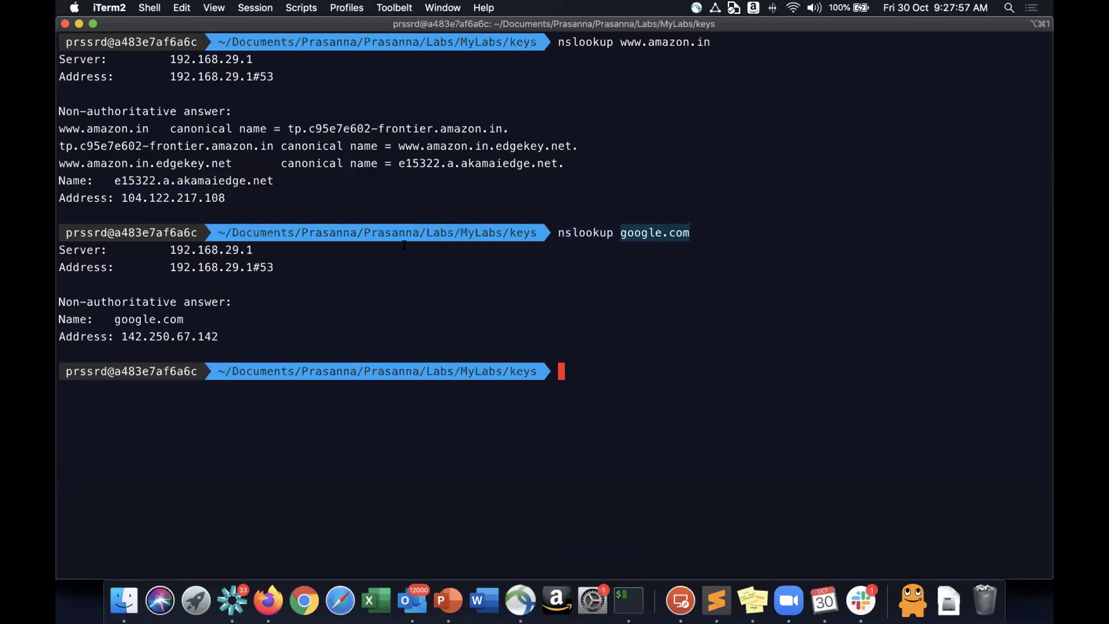
{"action": "double_click", "coordinate": [580, 231]}
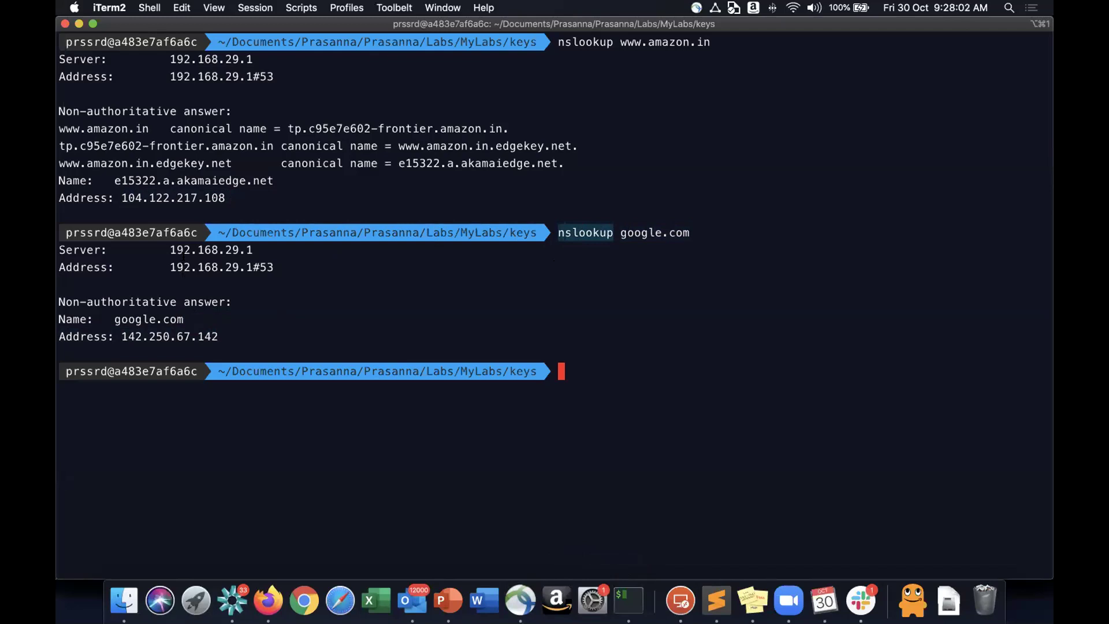
{"action": "left_click_drag", "start_coordinate": [171, 250], "coordinate": [253, 249]}
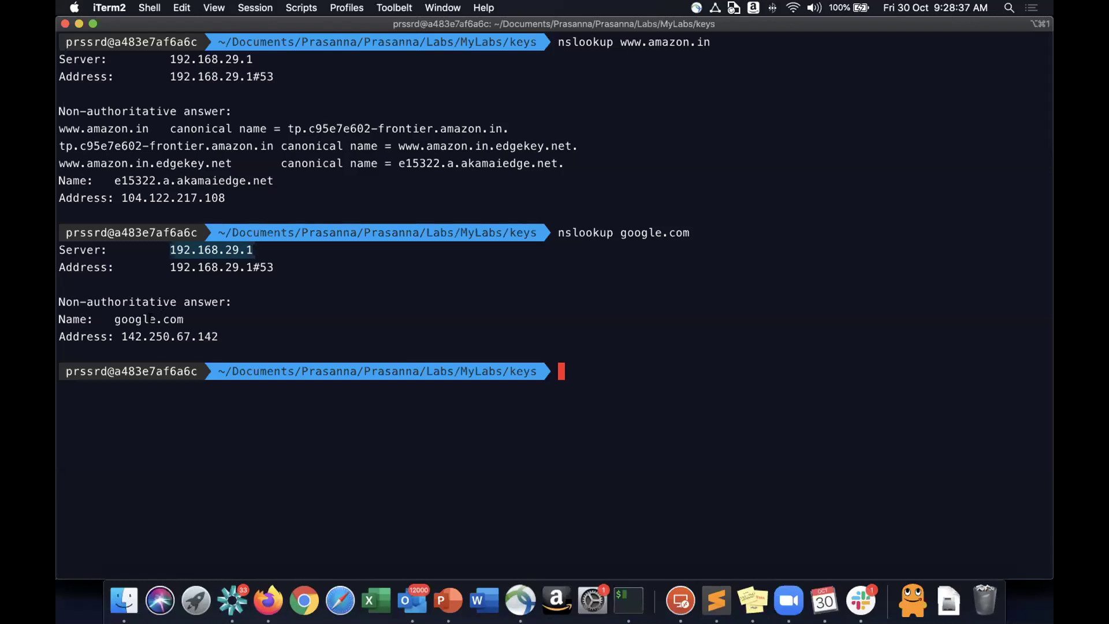
{"action": "left_click_drag", "start_coordinate": [118, 336], "coordinate": [220, 334]}
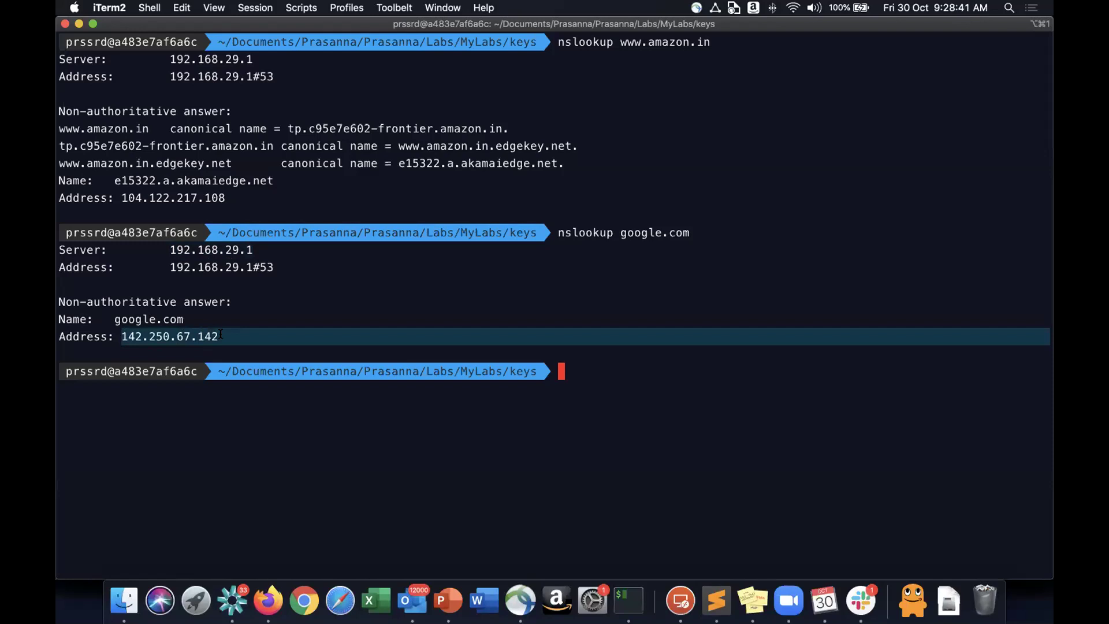
{"action": "left_click", "coordinate": [584, 421]}
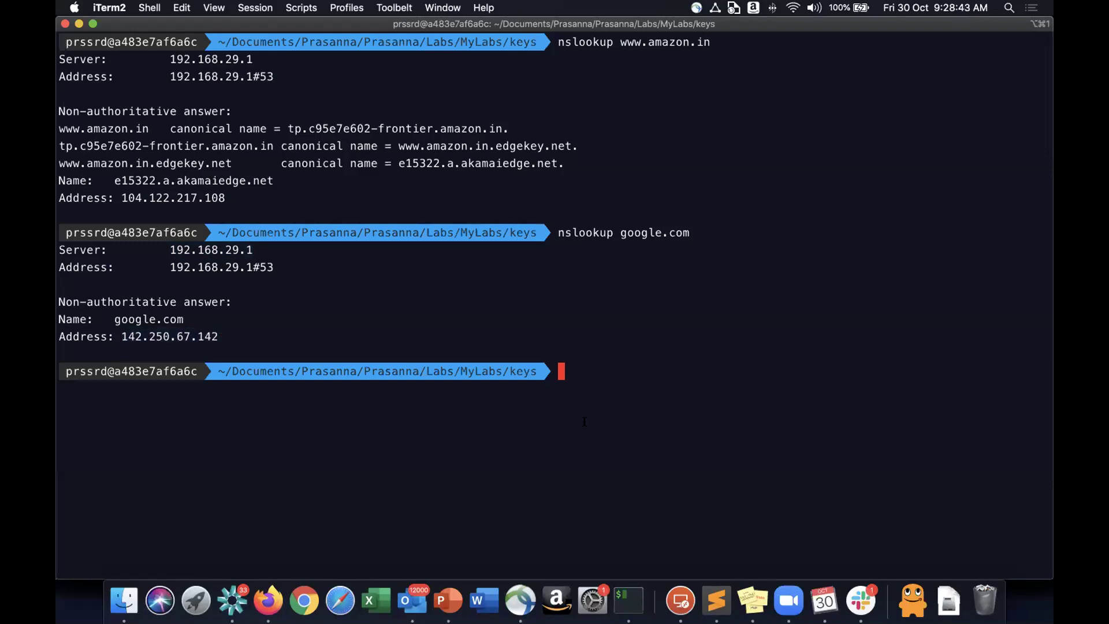
Ping the DNS server 8.8.8.8 from the terminal and stop the ping after a few replies.
{"action": "type", "text": "ping 8.8.8.8"}
{"action": "key", "text": "Return"}
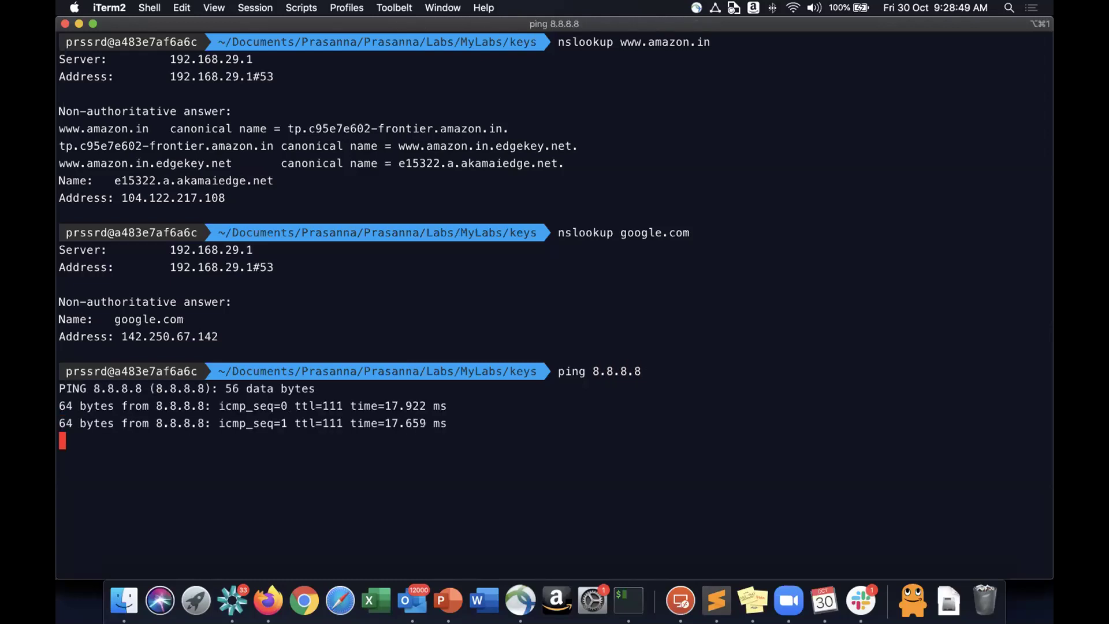
{"action": "key", "text": "ctrl+c"}
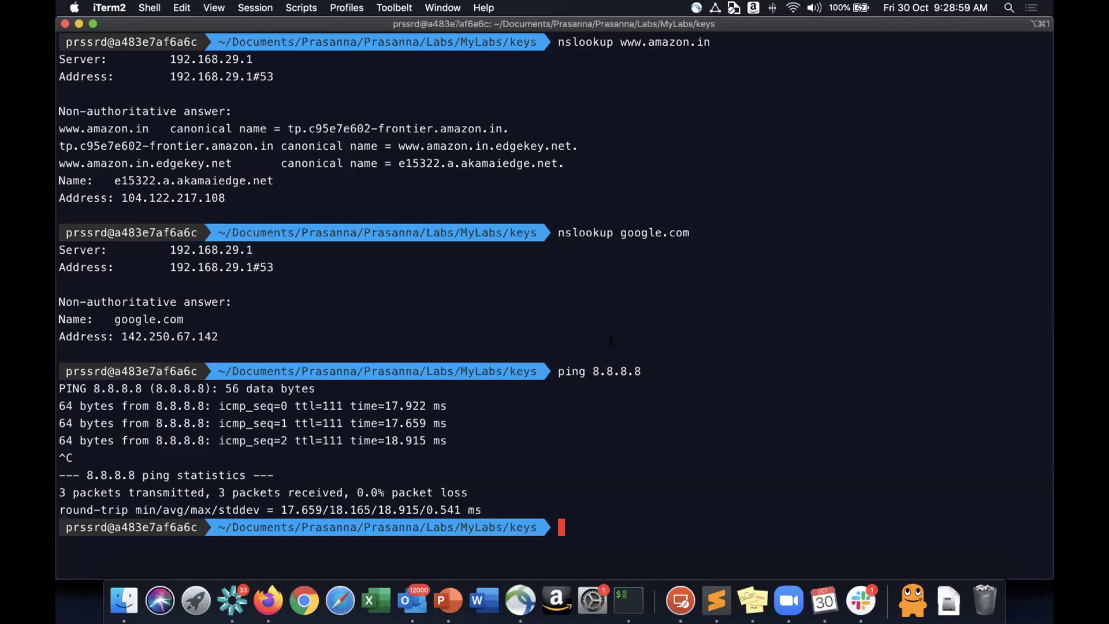
Query the DNS server 8.8.8.8 for amazon.in with dig.
{"action": "type", "text": "dig @8.8.8."}
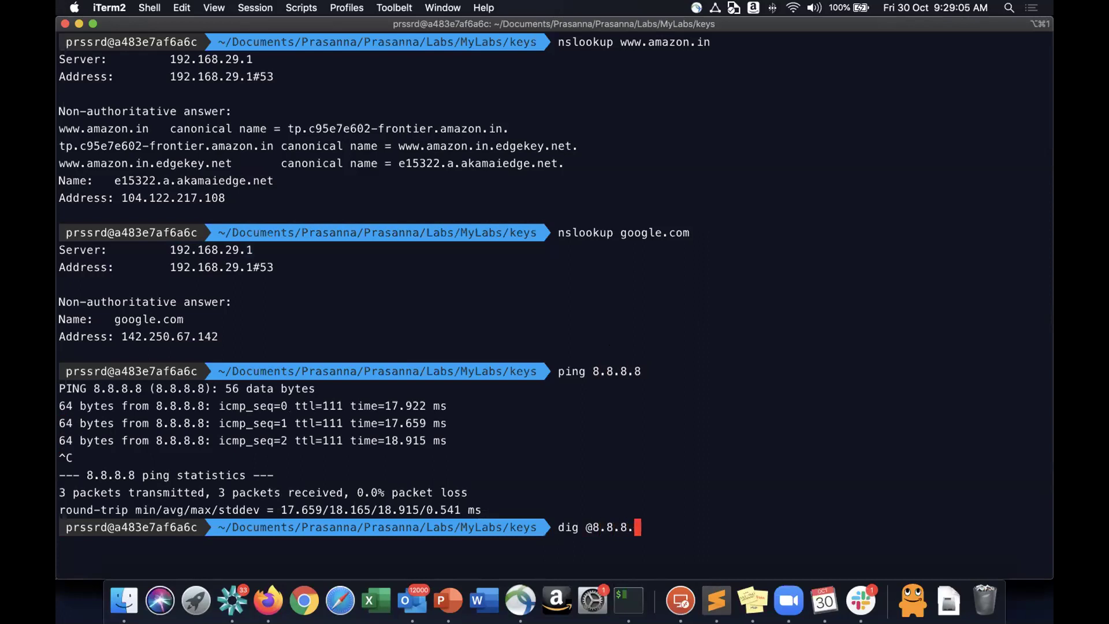
{"action": "type", "text": "8 amazon.in"}
{"action": "key", "text": "Return"}
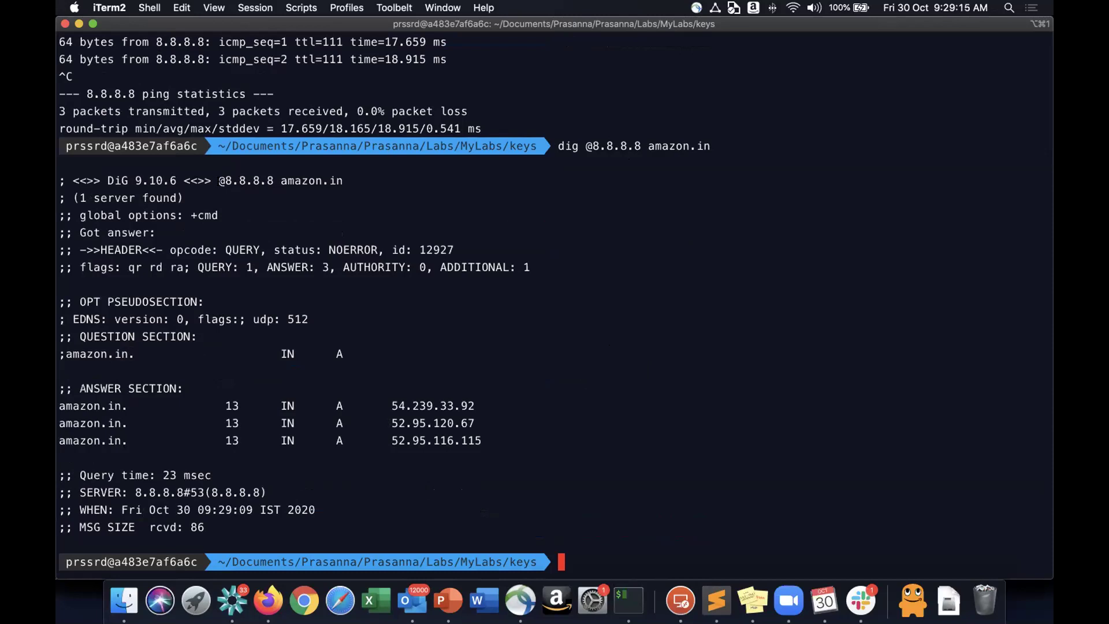
Highlight the queried server @8.8.8.8, the answer section records and the first returned address in the dig output.
{"action": "left_click_drag", "start_coordinate": [218, 180], "coordinate": [273, 181]}
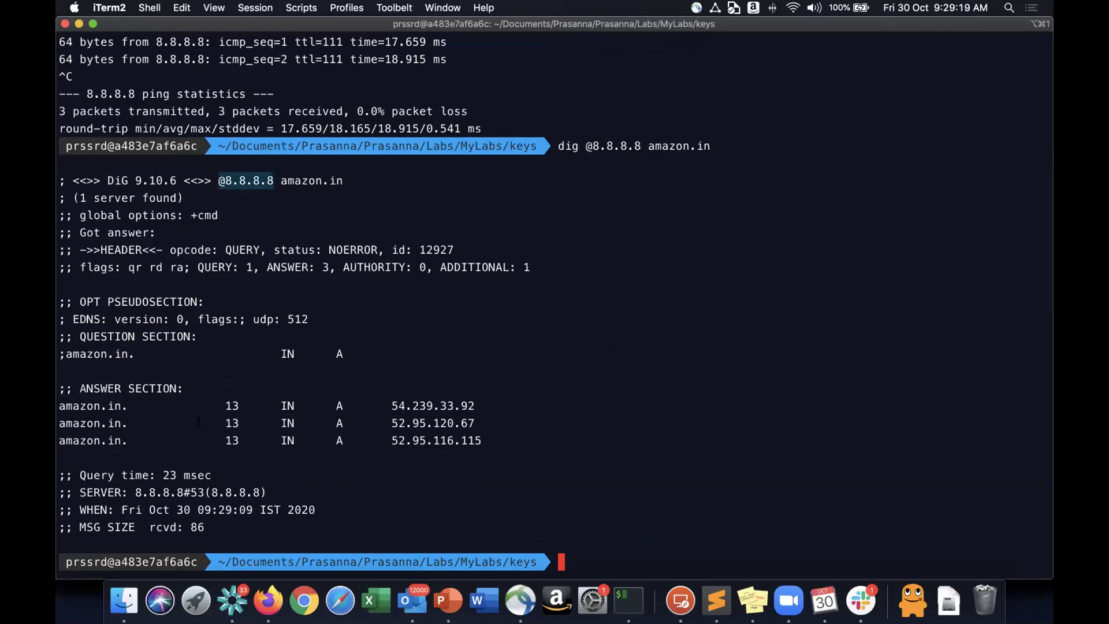
{"action": "left_click_drag", "start_coordinate": [61, 403], "coordinate": [533, 434]}
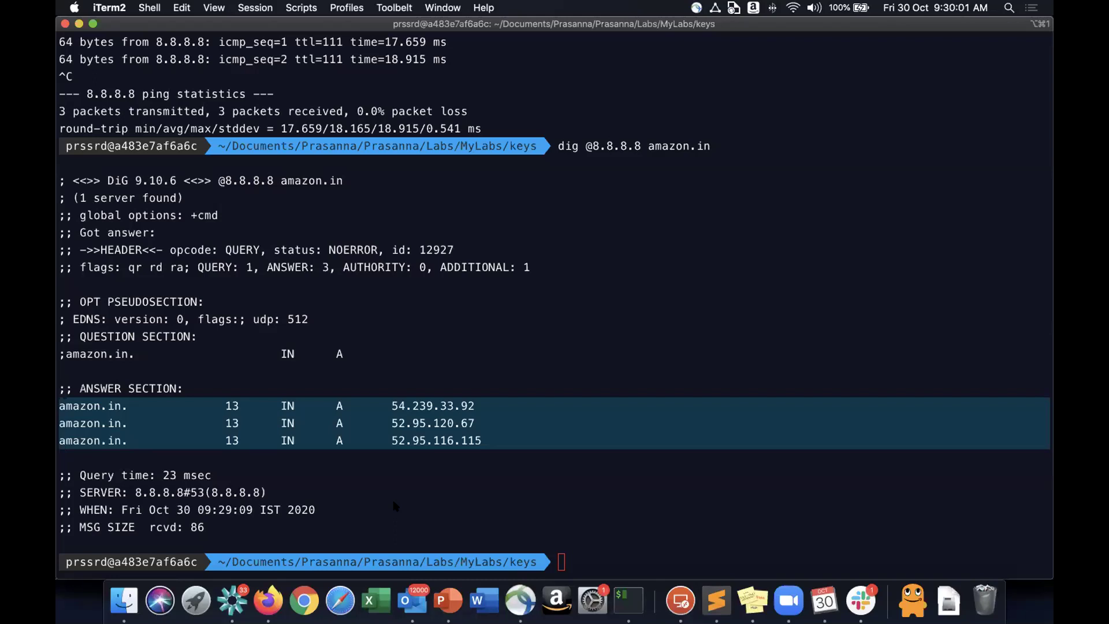
{"action": "left_click", "coordinate": [417, 405]}
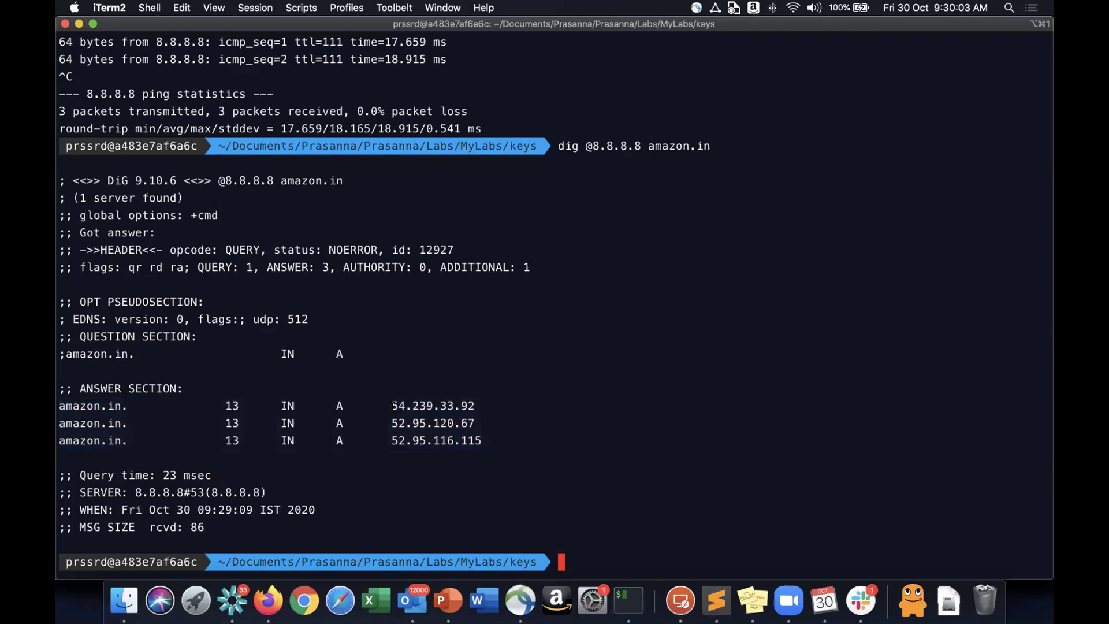
{"action": "left_click_drag", "start_coordinate": [390, 403], "coordinate": [470, 398]}
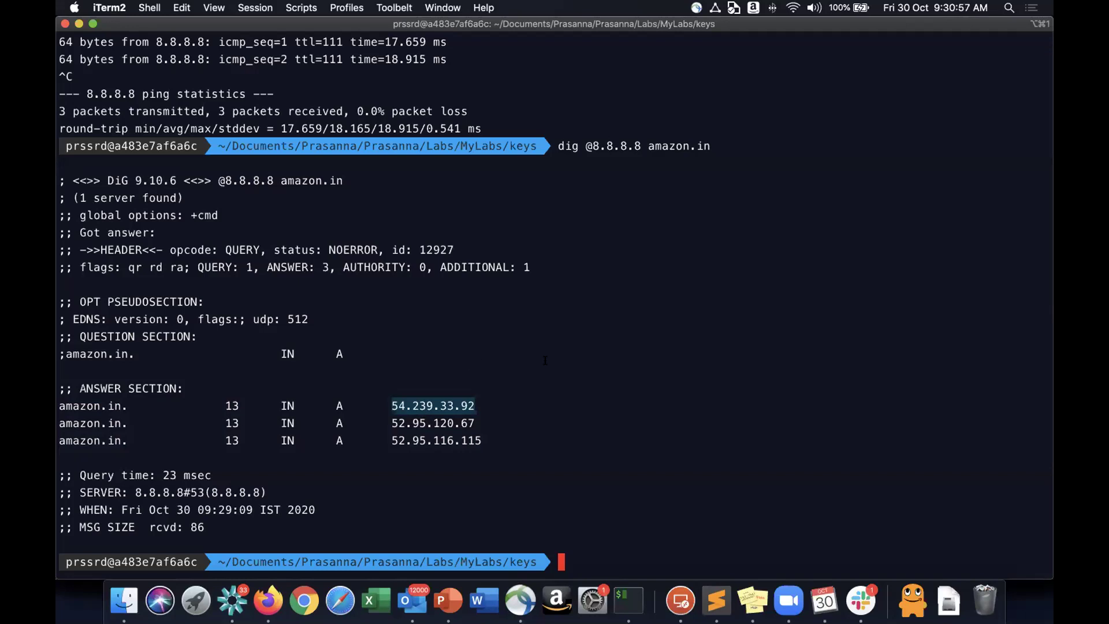
{"action": "left_click", "coordinate": [561, 377]}
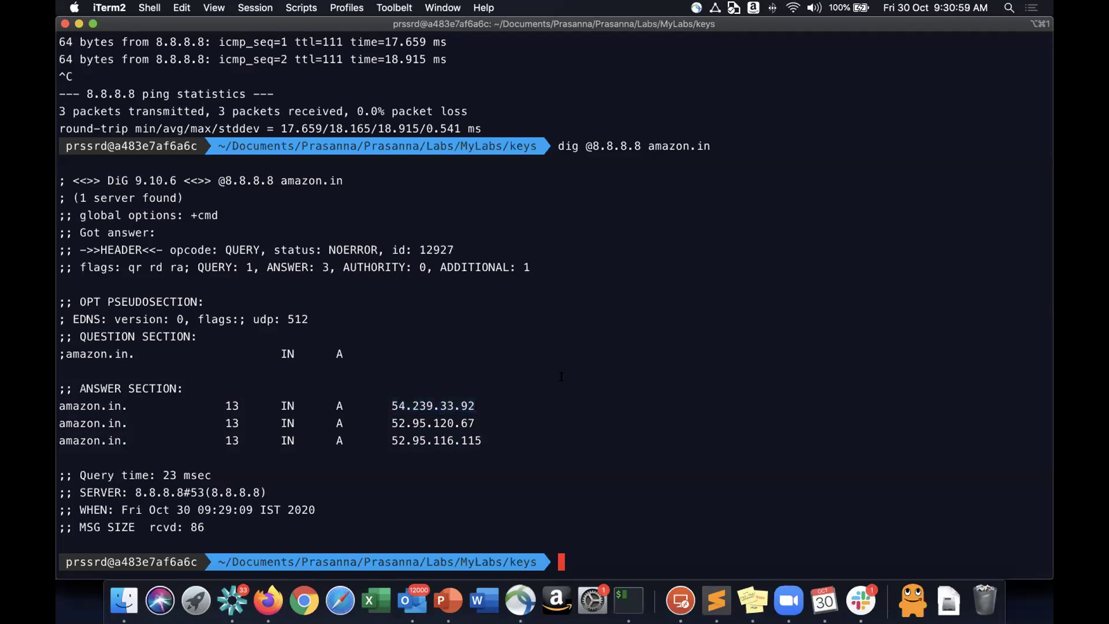
Switch to Sublime Text and write the heading "DNS Resolution" on line 3 of the untitled file, with two new lines below it.
{"action": "key", "text": "super+Tab"}
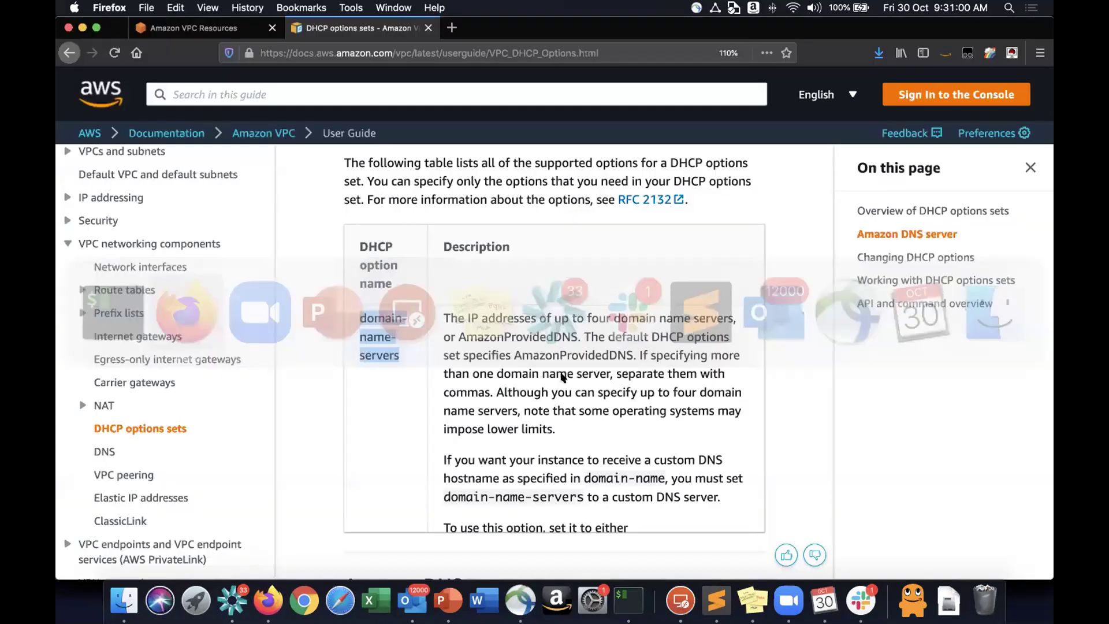
{"action": "key", "text": "super+Tab"}
{"action": "key", "text": "super+Tab"}
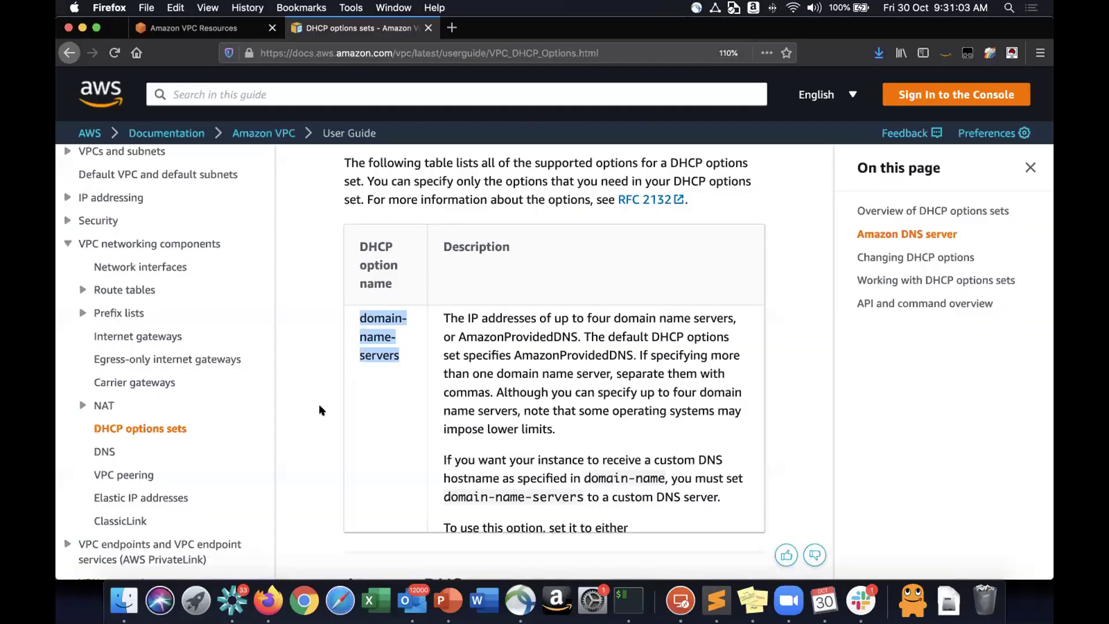
{"action": "left_click", "coordinate": [718, 595]}
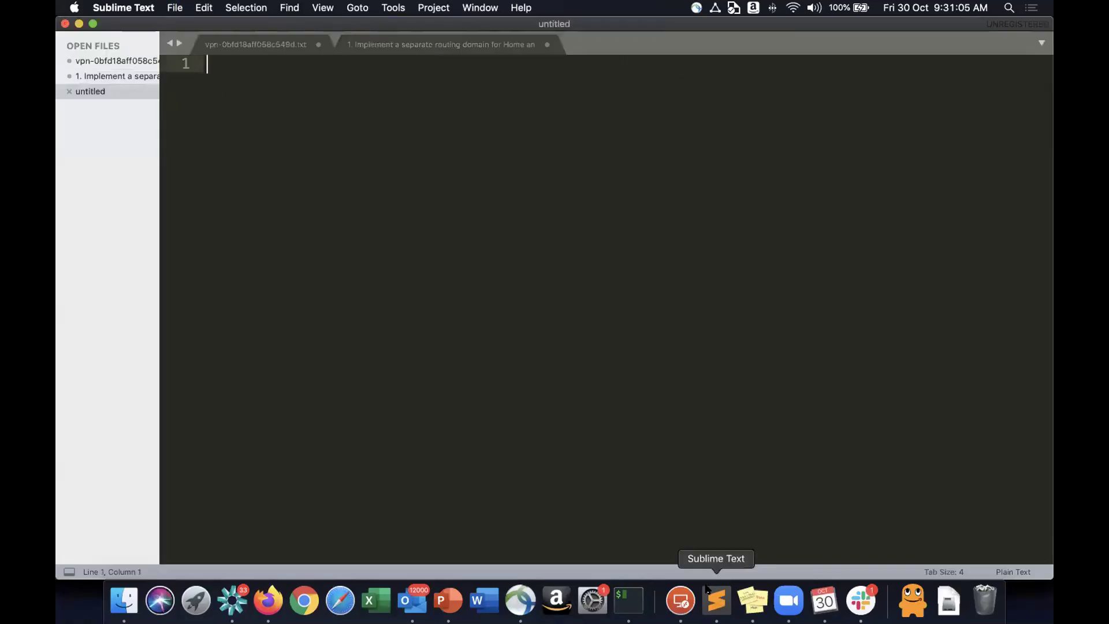
{"action": "left_click", "coordinate": [205, 7]}
{"action": "key", "text": "Return"}
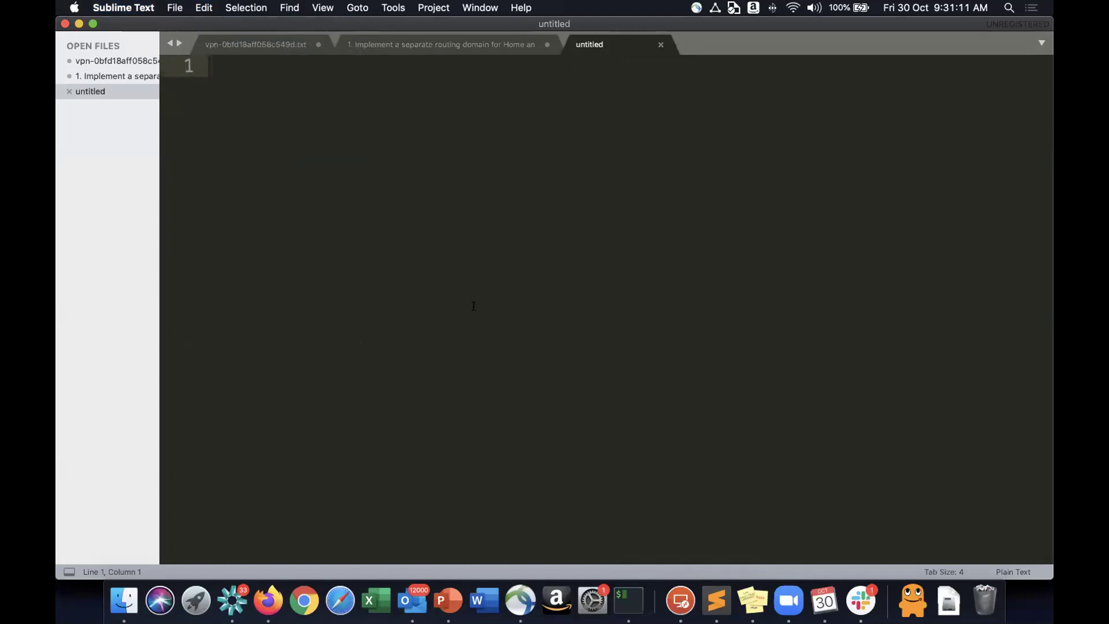
{"action": "key", "text": "Return"}
{"action": "key", "text": "Return"}
{"action": "type", "text": "DNS Resolution"}
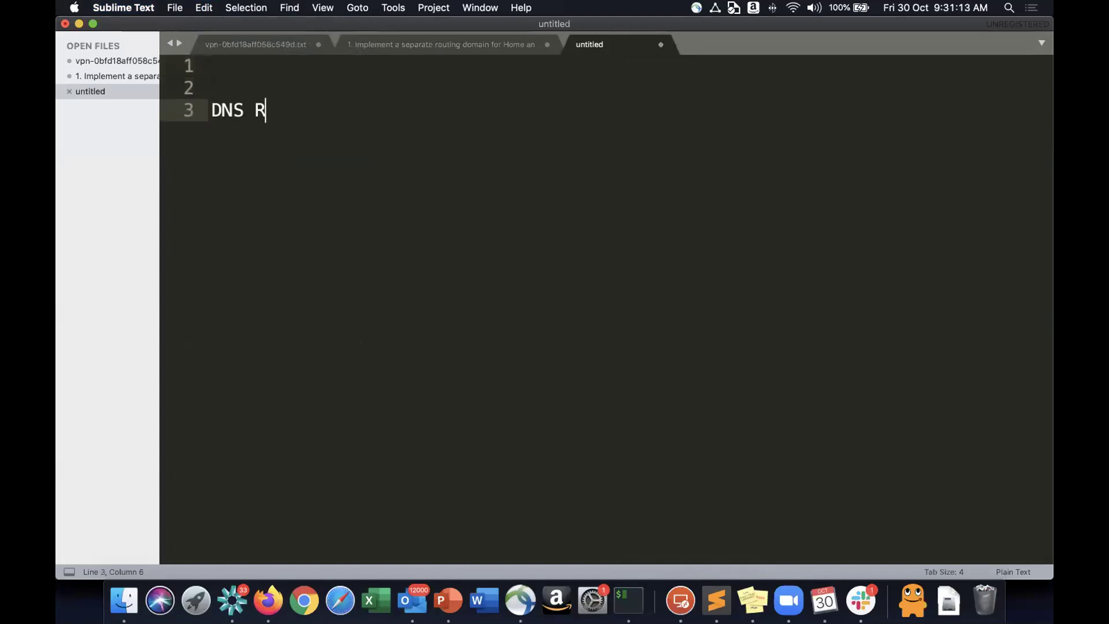
{"action": "key", "text": "Return"}
{"action": "key", "text": "Return"}
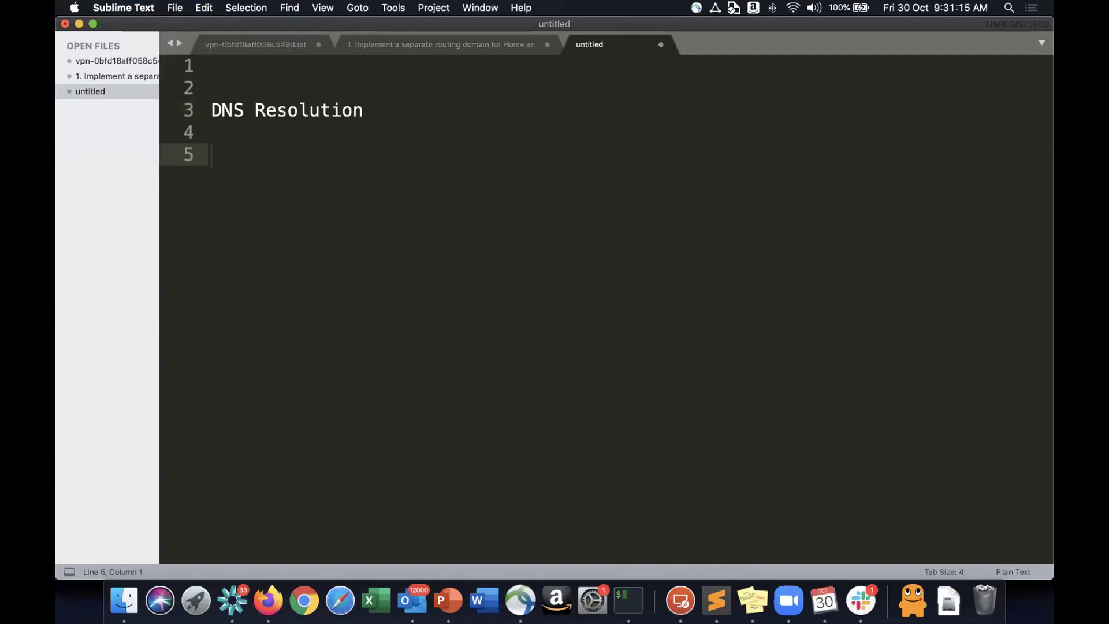
Underline the "DNS Resolution" heading with a row of dashes on line 4 and start a new entry on line 6.
{"action": "key", "text": "Up"}
{"action": "key", "text": "Up"}
{"action": "key", "text": "Down"}
{"action": "type", "text": "-"}
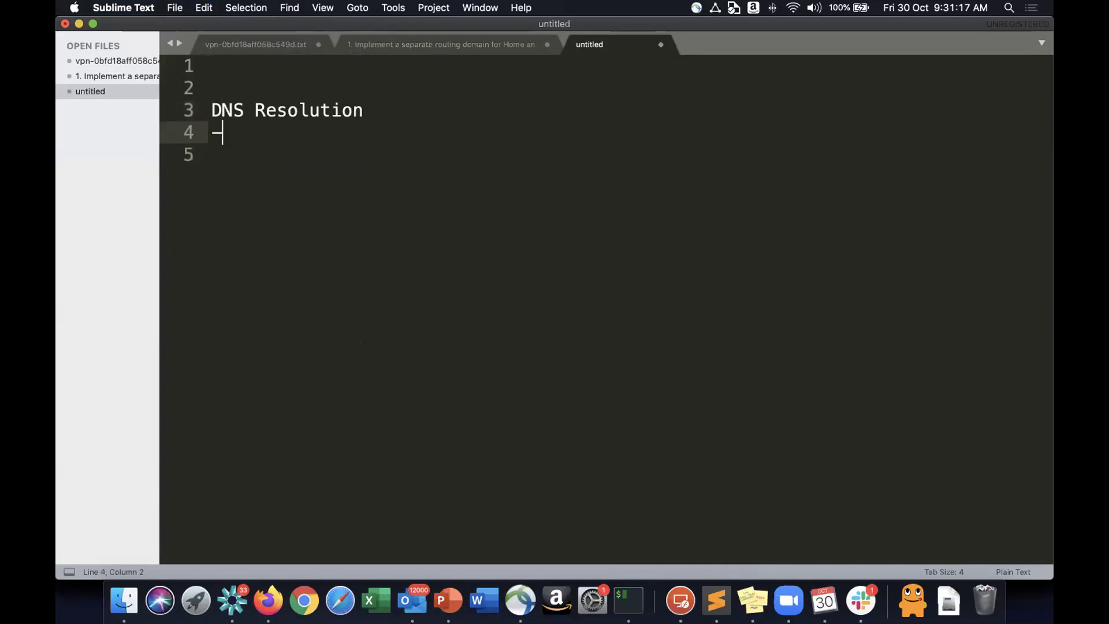
{"action": "type", "text": "--------------"}
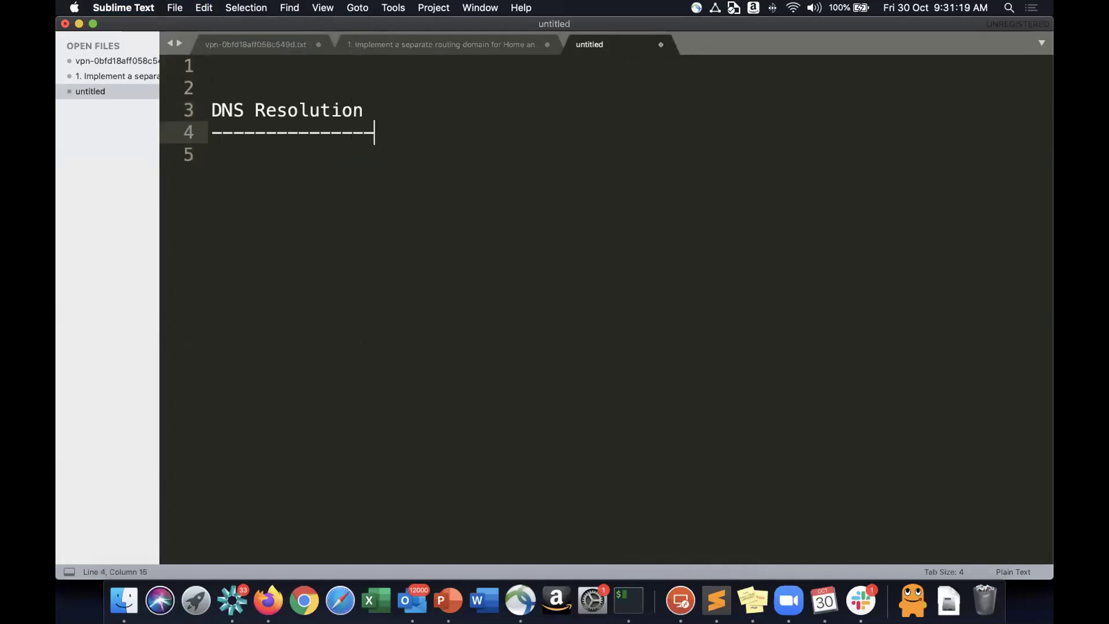
{"action": "key", "text": "Return"}
{"action": "key", "text": "Return"}
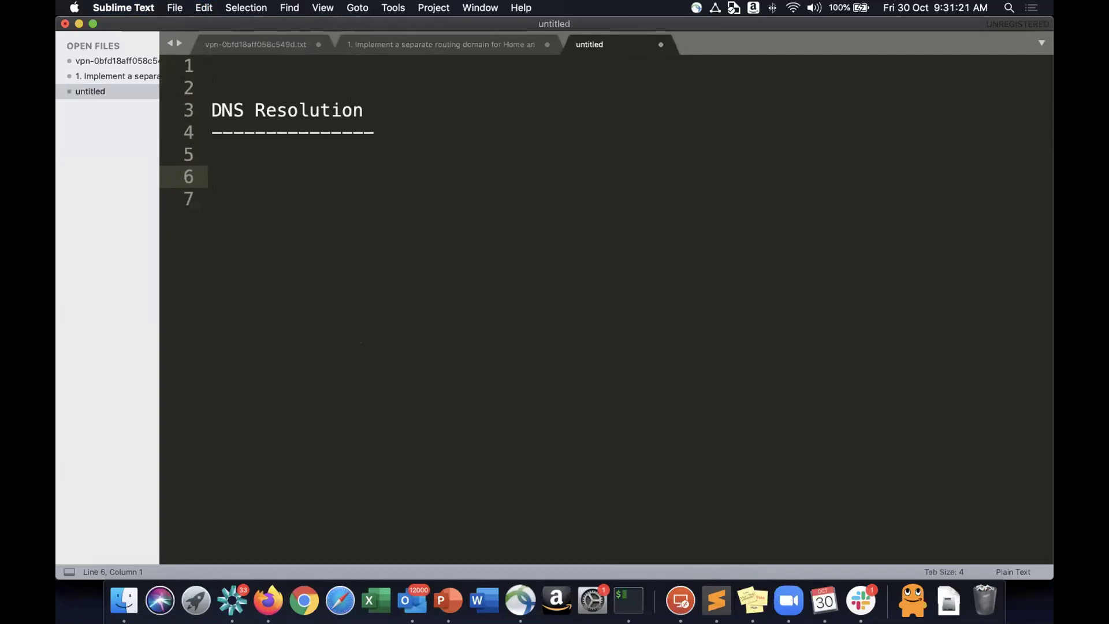
{"action": "type", "text": "www.amazon.in"}
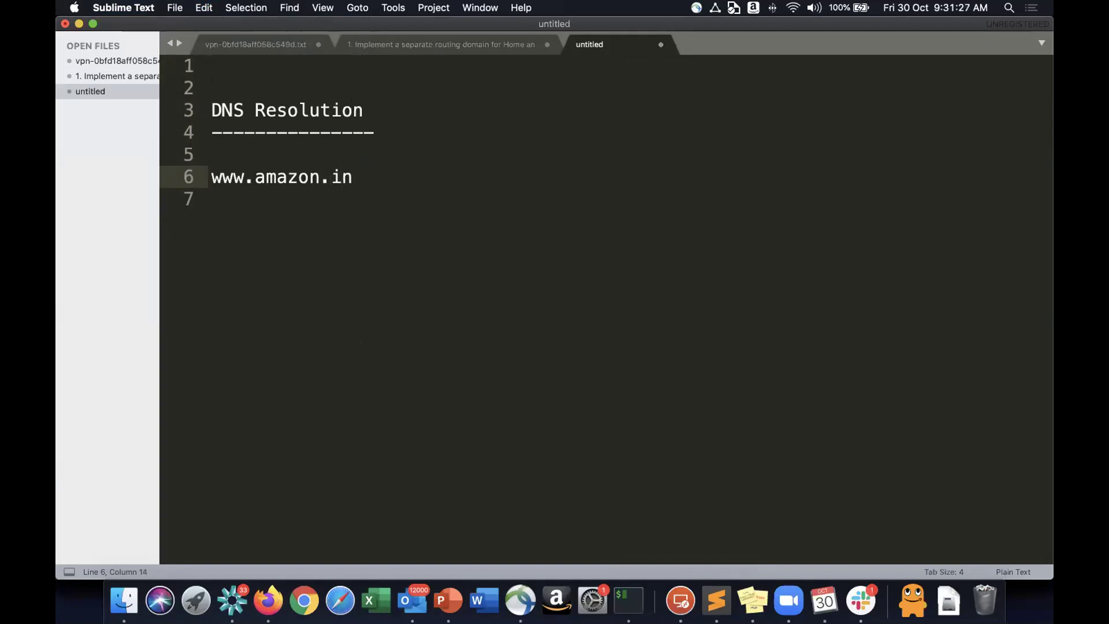
{"action": "type", "text": "\\"}
{"action": "key", "text": "BackSpace"}
{"action": "key", "text": "BackSpace"}
{"action": "key", "text": "BackSpace"}
{"action": "type", "text": "com"}
{"action": "key", "text": "Return"}
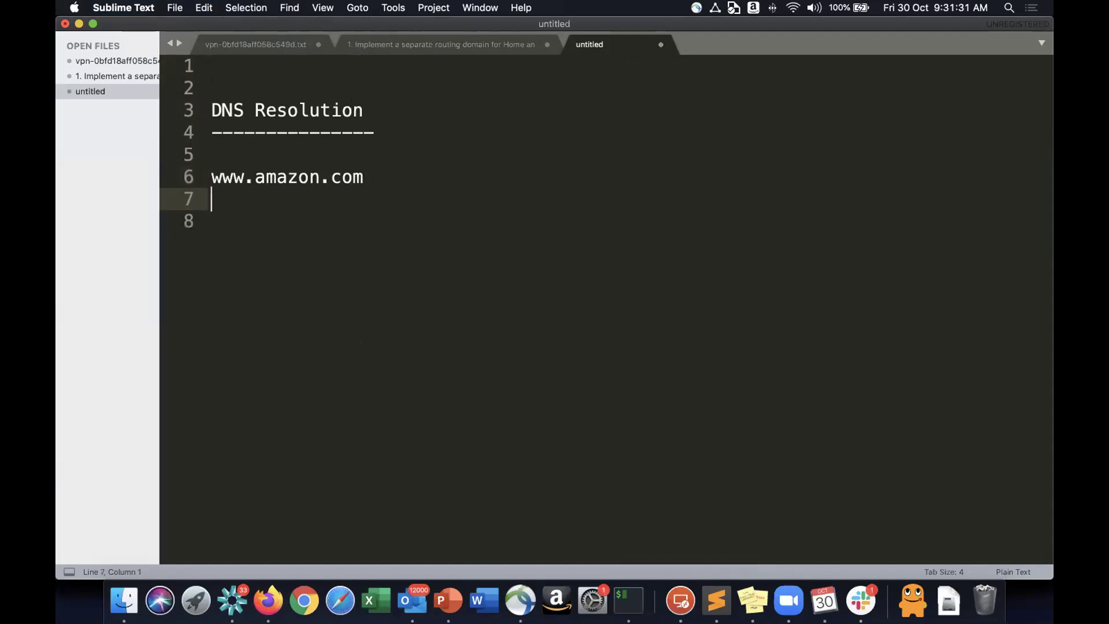
{"action": "key", "text": "Return"}
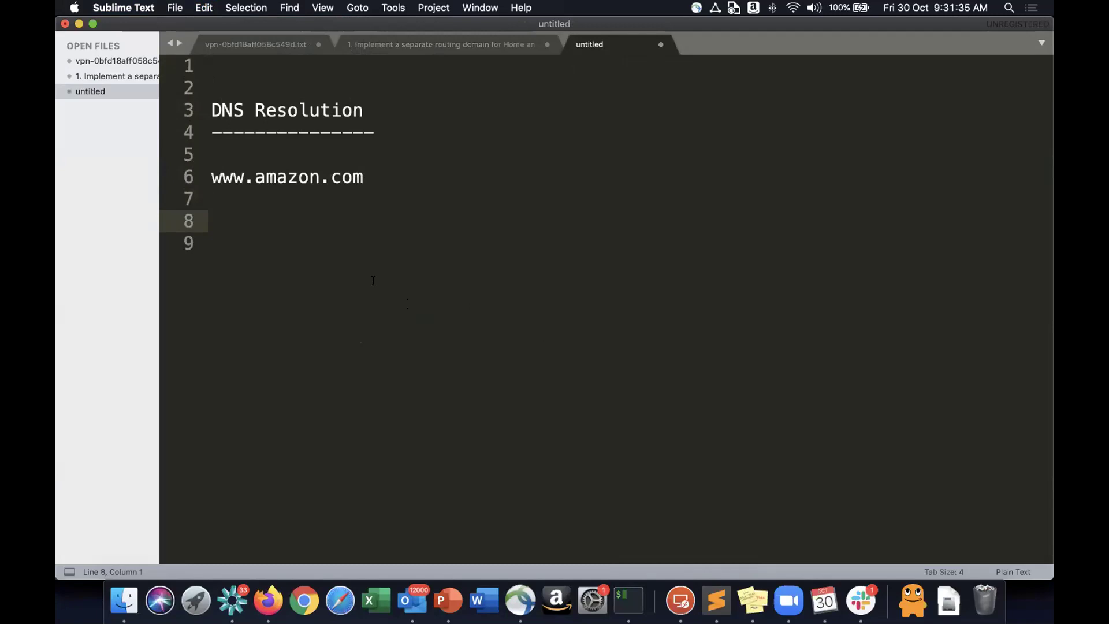
{"action": "left_click_drag", "start_coordinate": [324, 176], "coordinate": [365, 175]}
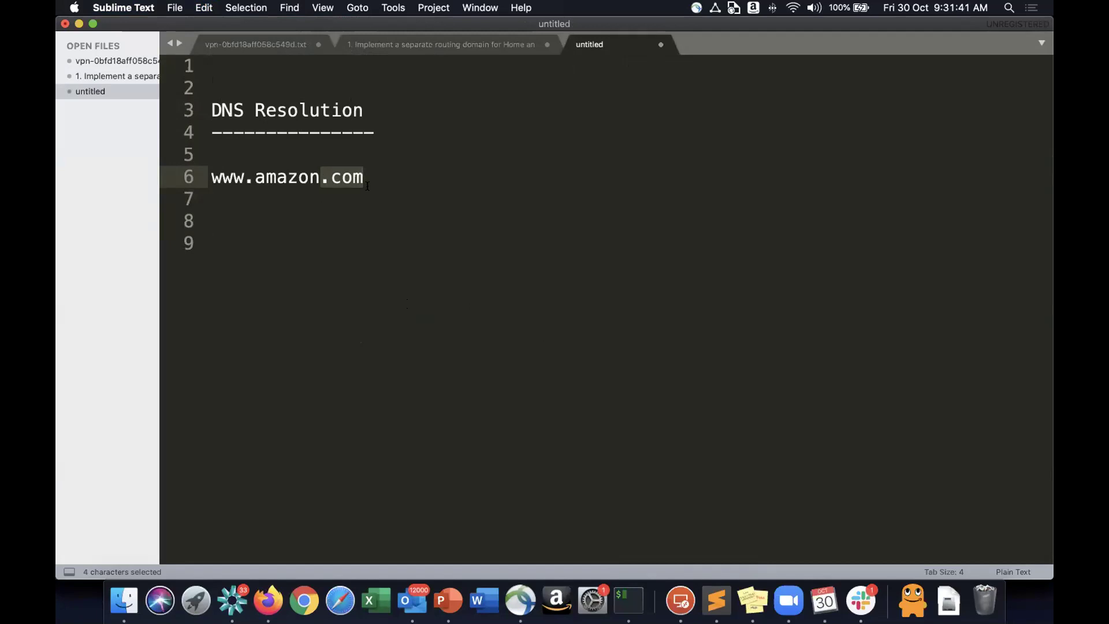
{"action": "left_click", "coordinate": [373, 223]}
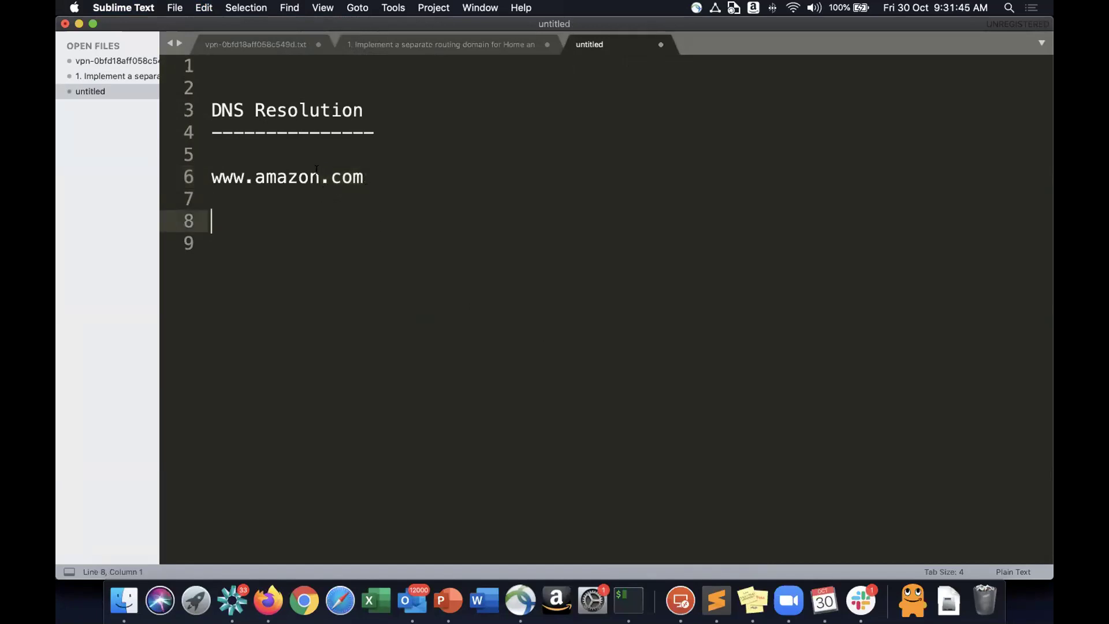
{"action": "left_click_drag", "start_coordinate": [321, 176], "coordinate": [370, 175]}
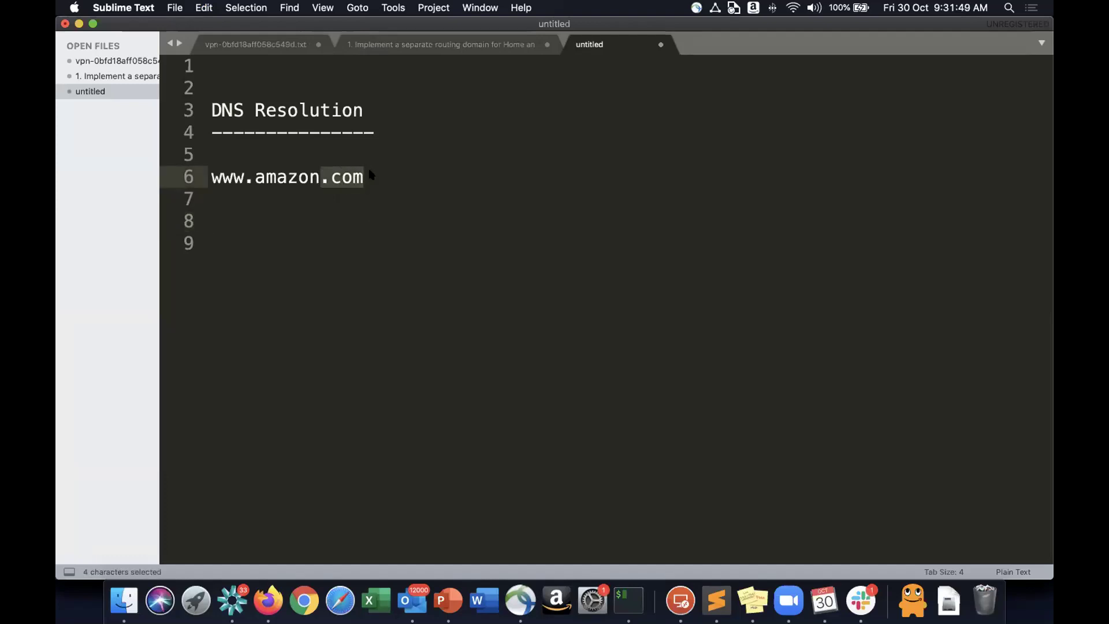
{"action": "left_click", "coordinate": [369, 174]}
{"action": "left_click_drag", "start_coordinate": [369, 174], "coordinate": [321, 174]}
{"action": "left_click", "coordinate": [413, 204]}
{"action": "type", "text": "w"}
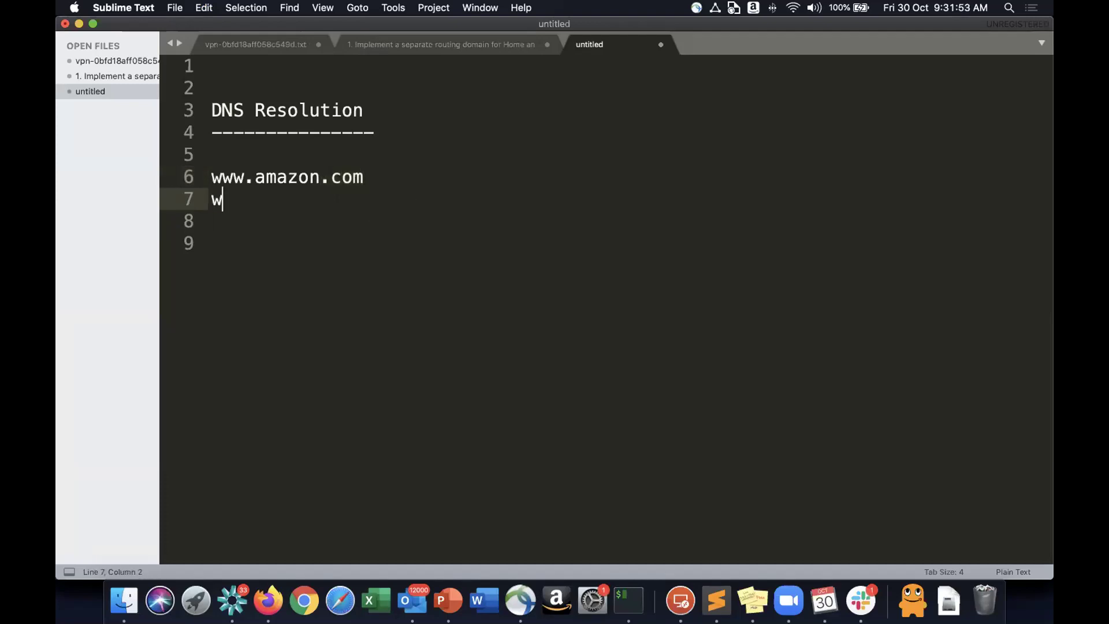
{"action": "type", "text": "ww.amazonin"}
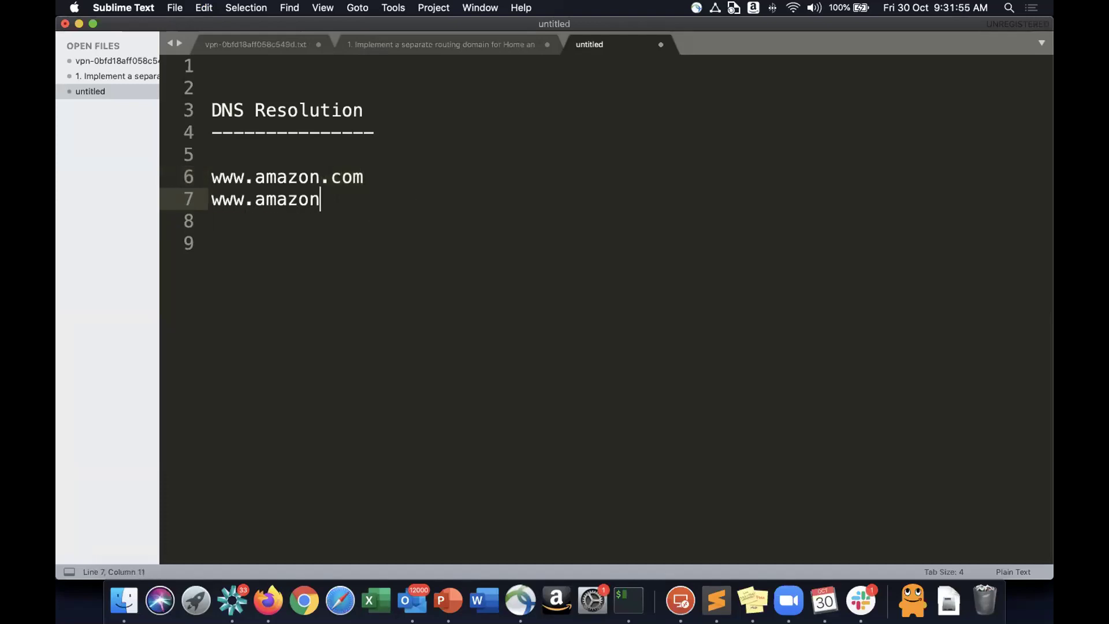
{"action": "key", "text": "BackSpace"}
{"action": "key", "text": "BackSpace"}
{"action": "type", "text": ".in"}
{"action": "left_click", "coordinate": [325, 199]}
{"action": "left_click_drag", "start_coordinate": [325, 198], "coordinate": [354, 199]}
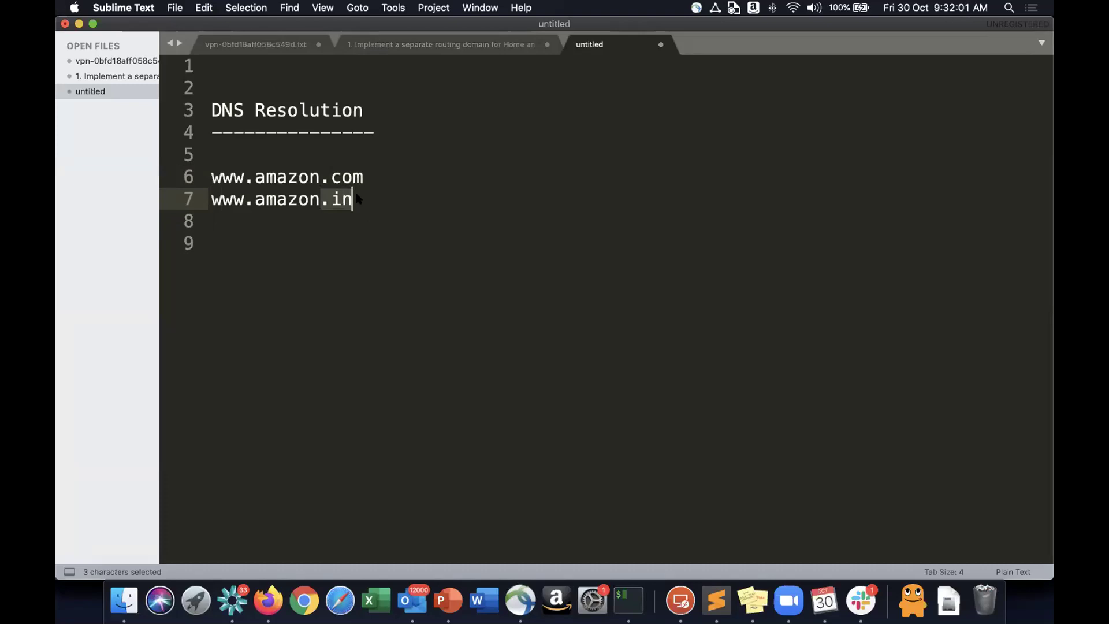
{"action": "left_click", "coordinate": [357, 198]}
{"action": "left_click_drag", "start_coordinate": [357, 198], "coordinate": [331, 198]}
{"action": "left_click", "coordinate": [371, 174]}
{"action": "left_click", "coordinate": [371, 219]}
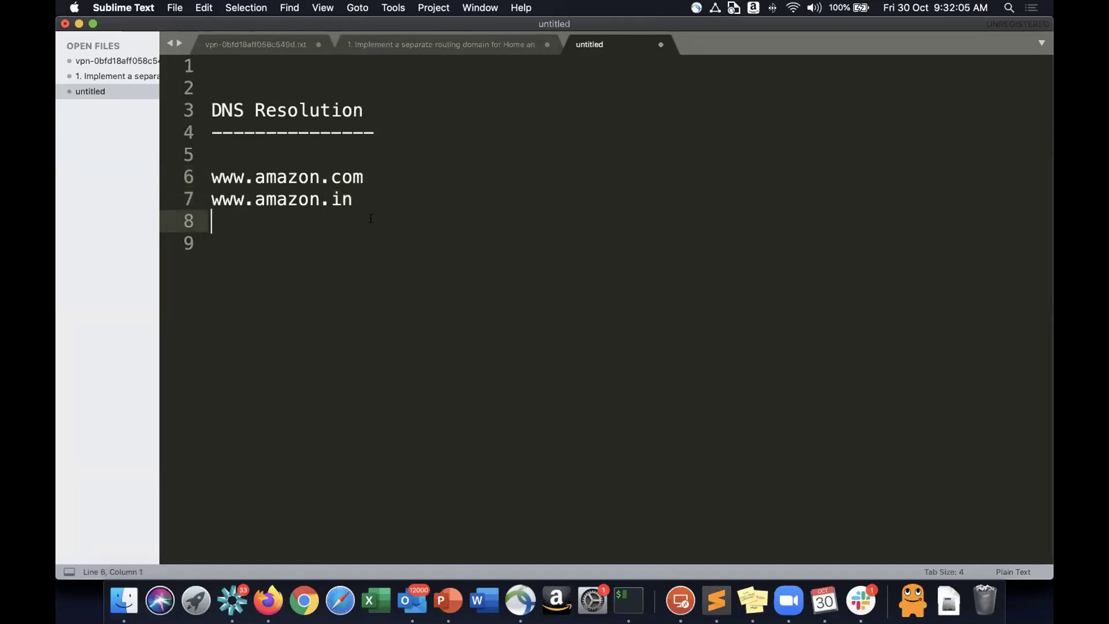
{"action": "type", "text": ".io"}
{"action": "key", "text": "Return"}
{"action": "type", "text": "."}
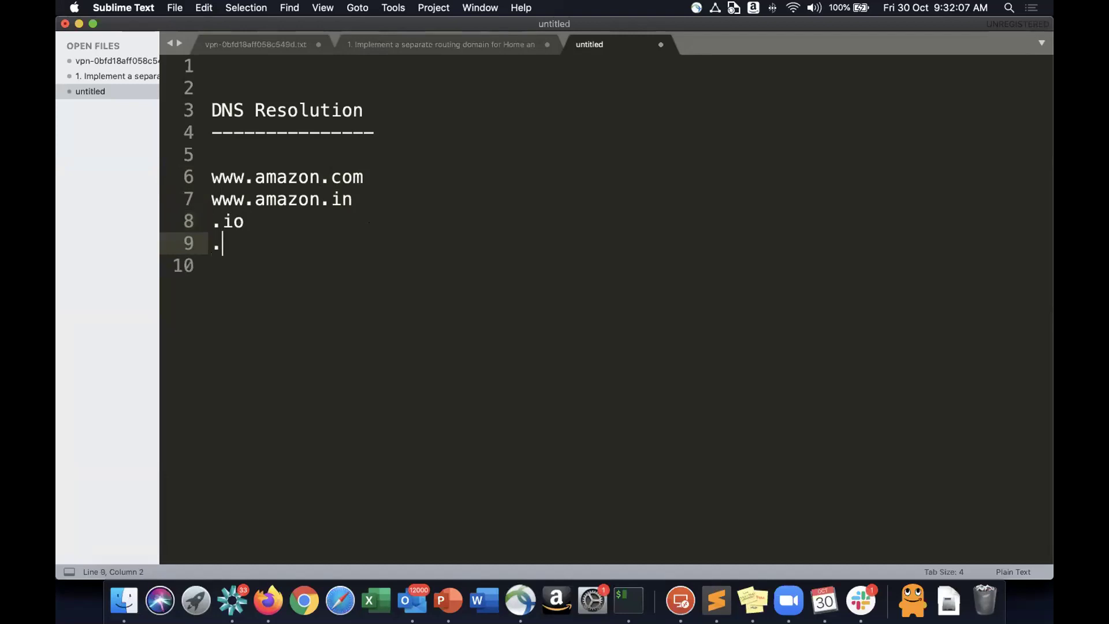
{"action": "type", "text": "edu"}
{"action": "key", "text": "Return"}
{"action": "type", "text": ".org"}
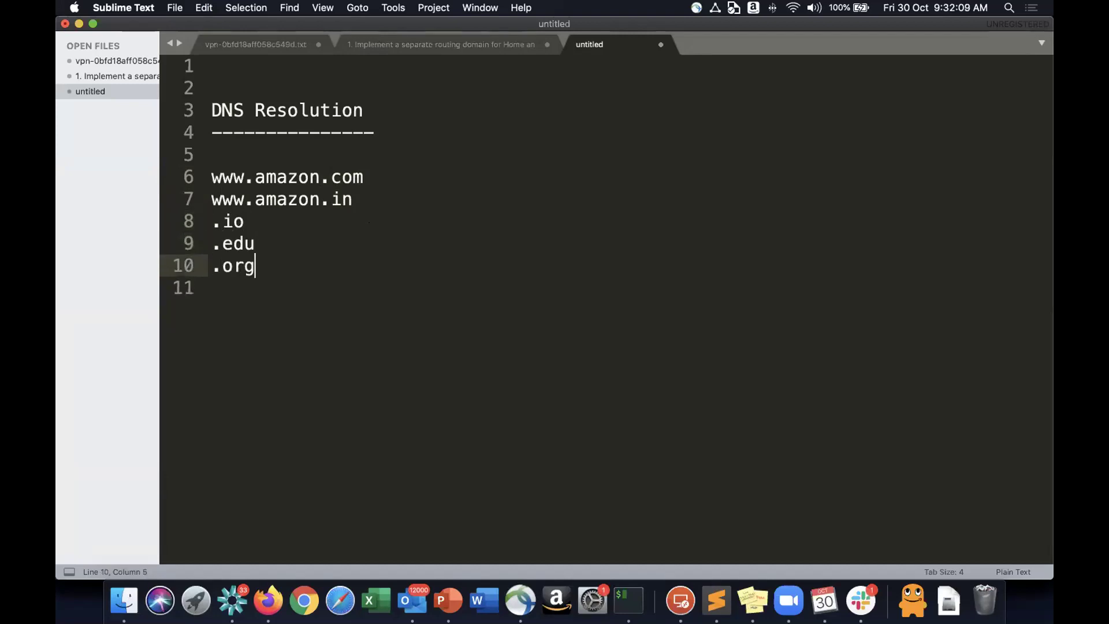
{"action": "key", "text": "Return"}
{"action": "type", "text": ".in"}
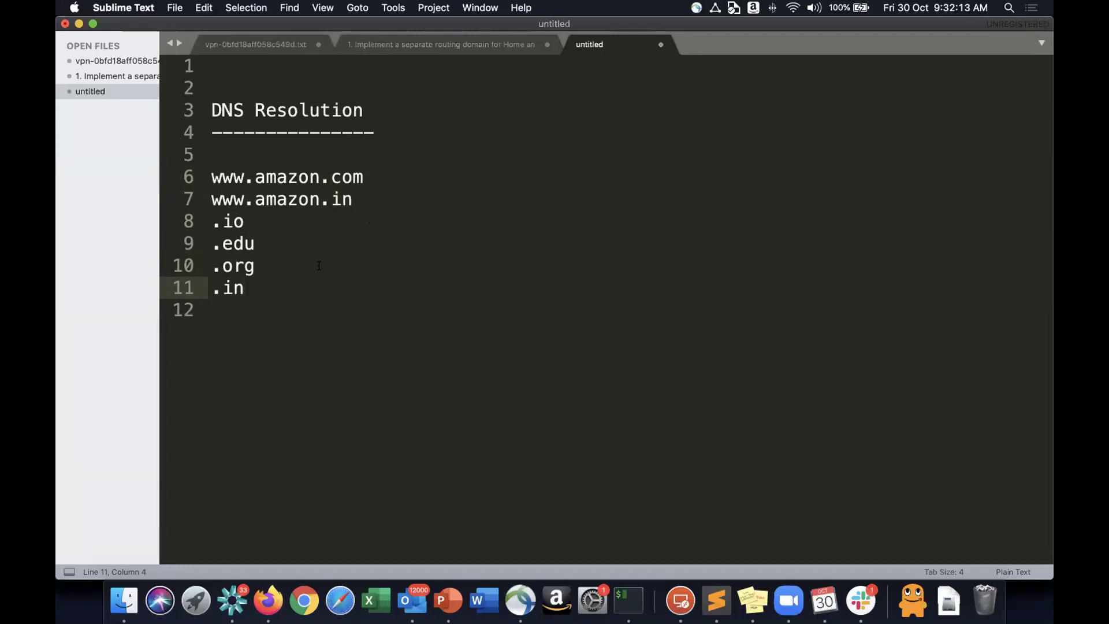
{"action": "left_click_drag", "start_coordinate": [321, 198], "coordinate": [364, 177]}
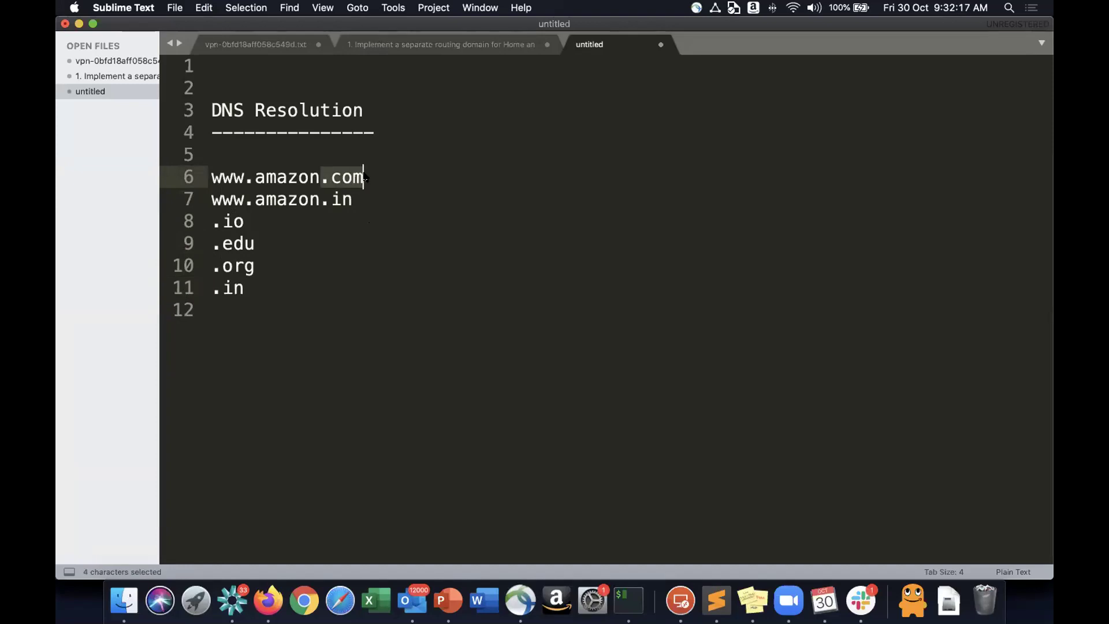
{"action": "left_click", "coordinate": [364, 177]}
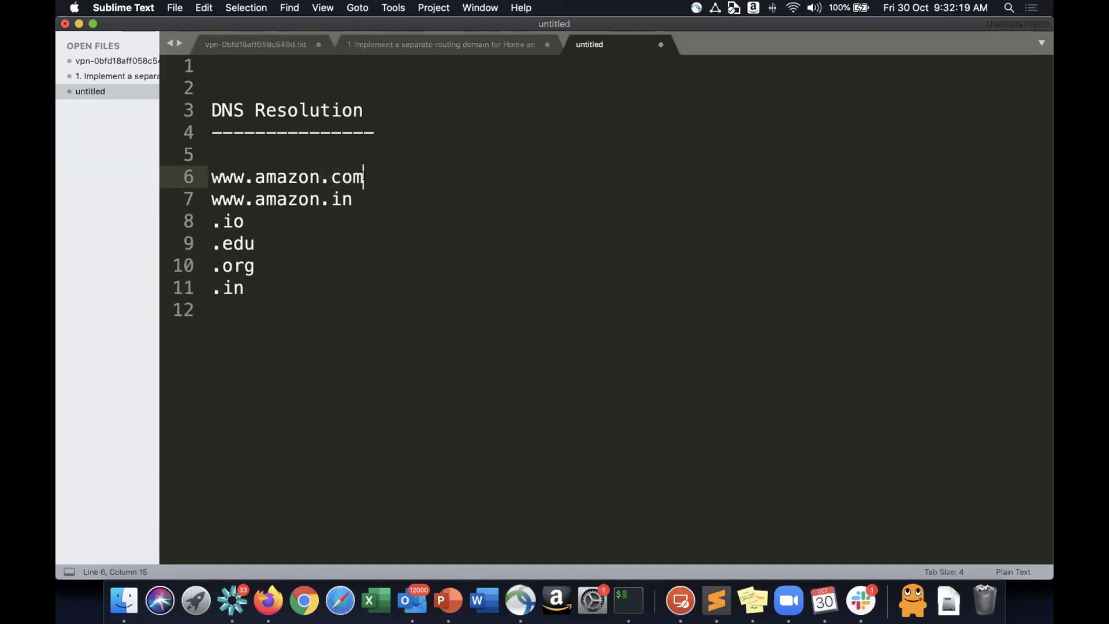
{"action": "left_click_drag", "start_coordinate": [364, 178], "coordinate": [331, 177]}
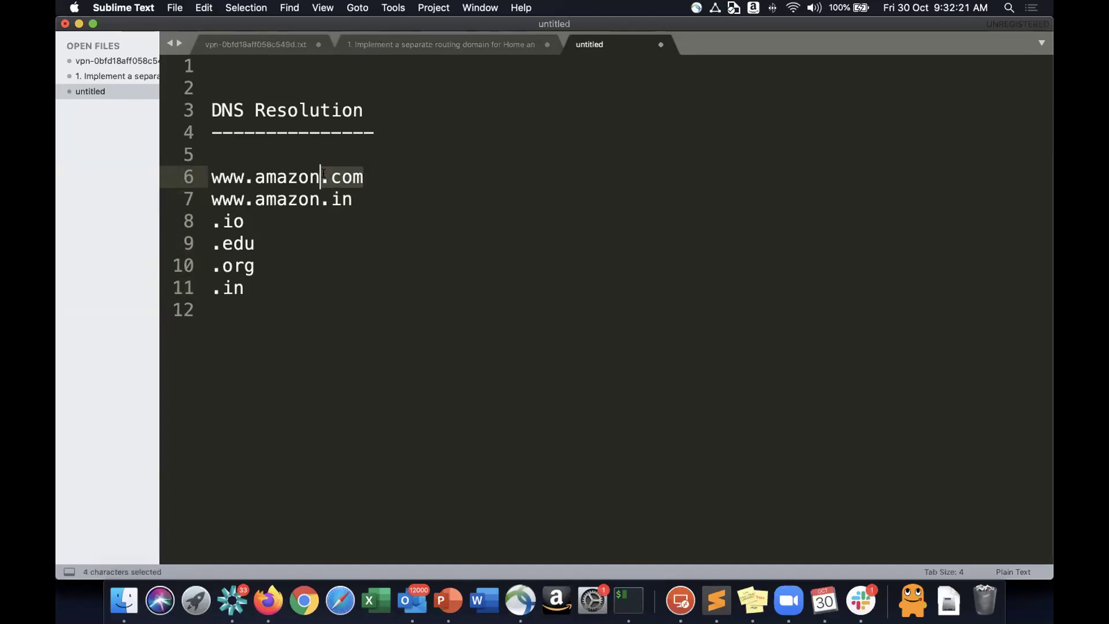
{"action": "left_click", "coordinate": [321, 176]}
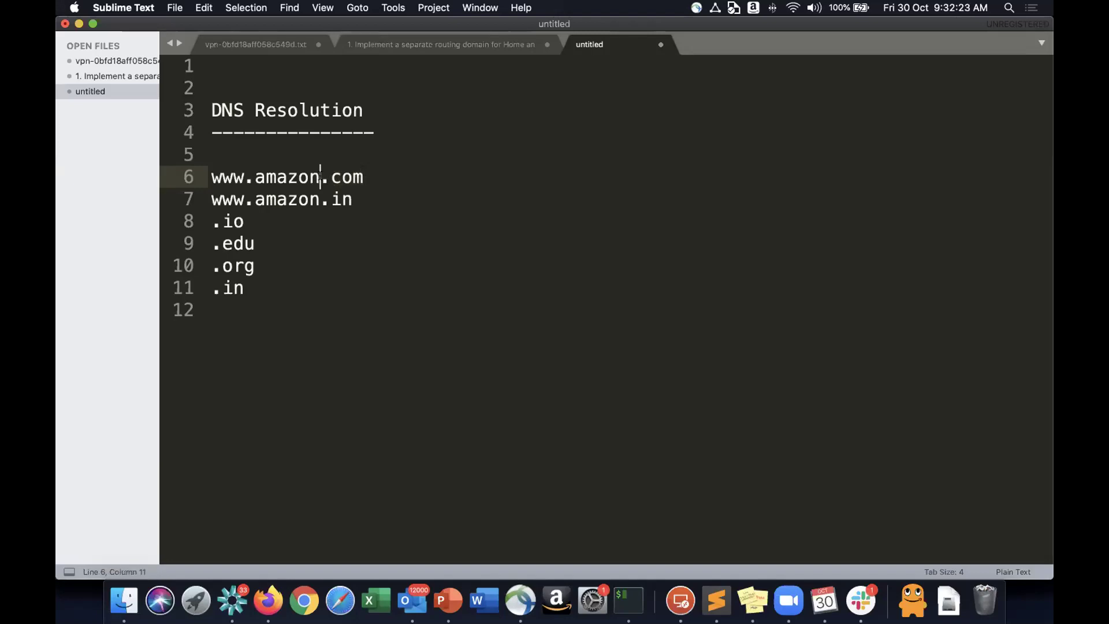
{"action": "left_click_drag", "start_coordinate": [322, 176], "coordinate": [364, 177]}
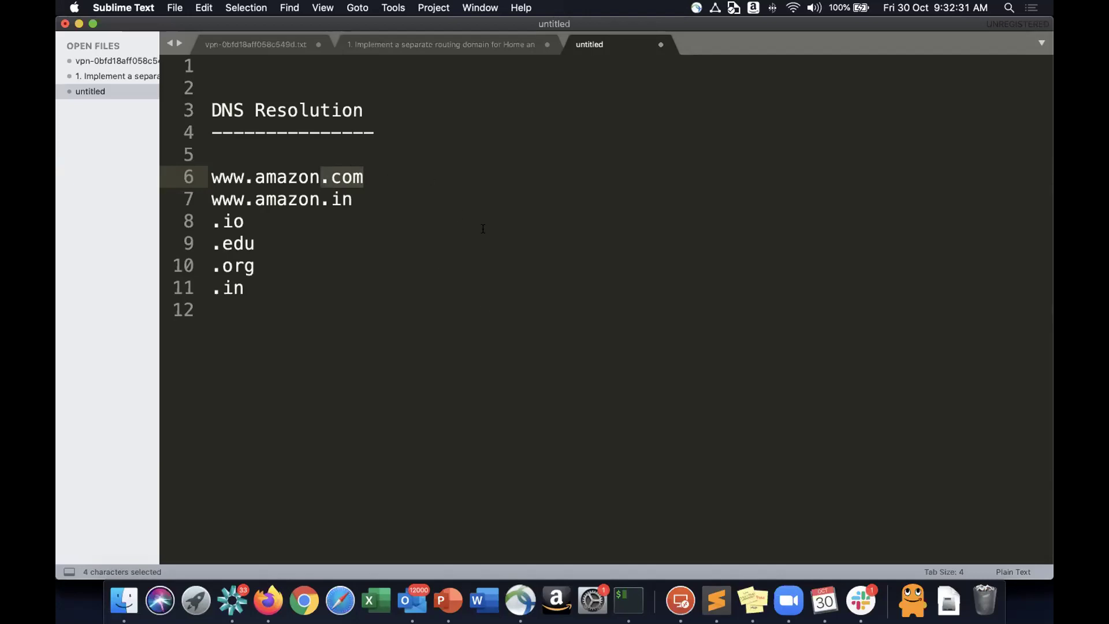
{"action": "left_click", "coordinate": [480, 224]}
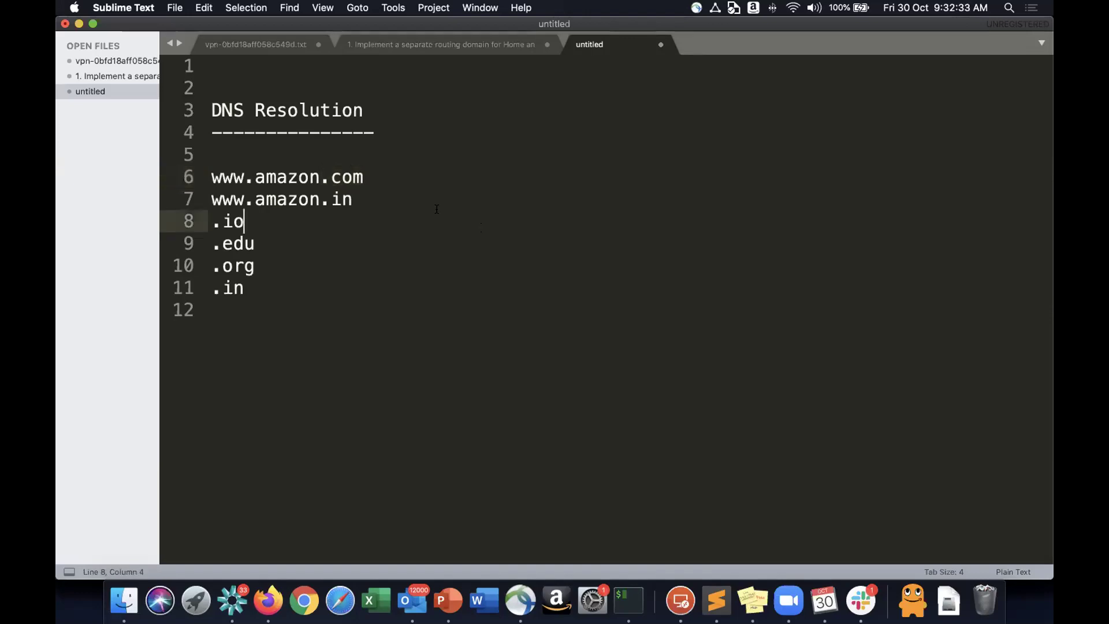
{"action": "left_click_drag", "start_coordinate": [255, 174], "coordinate": [312, 171]}
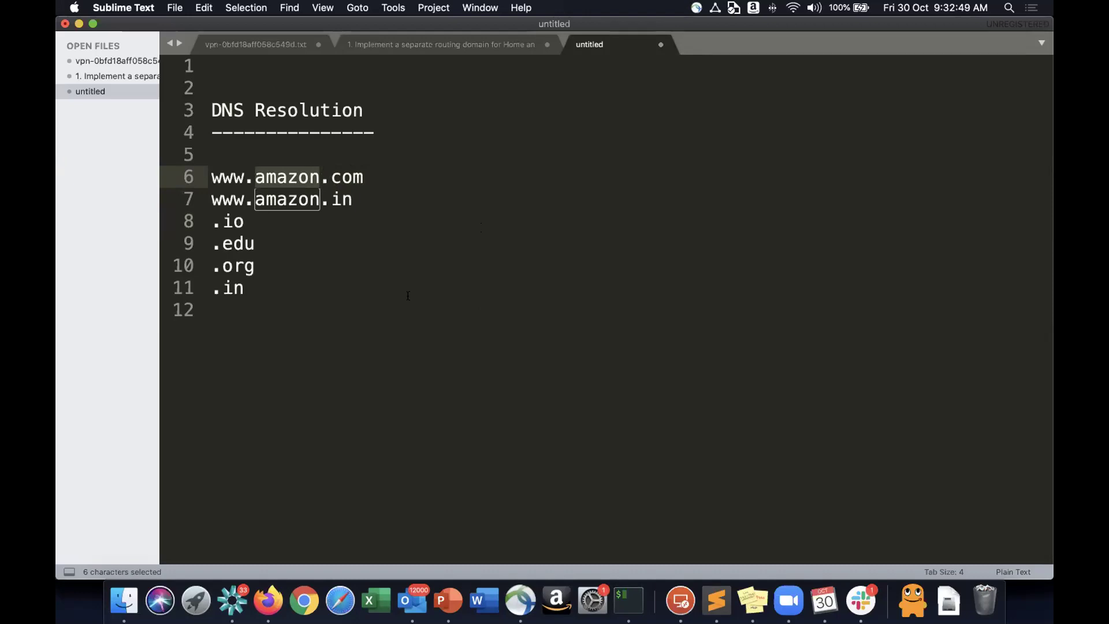
{"action": "left_click", "coordinate": [367, 342]}
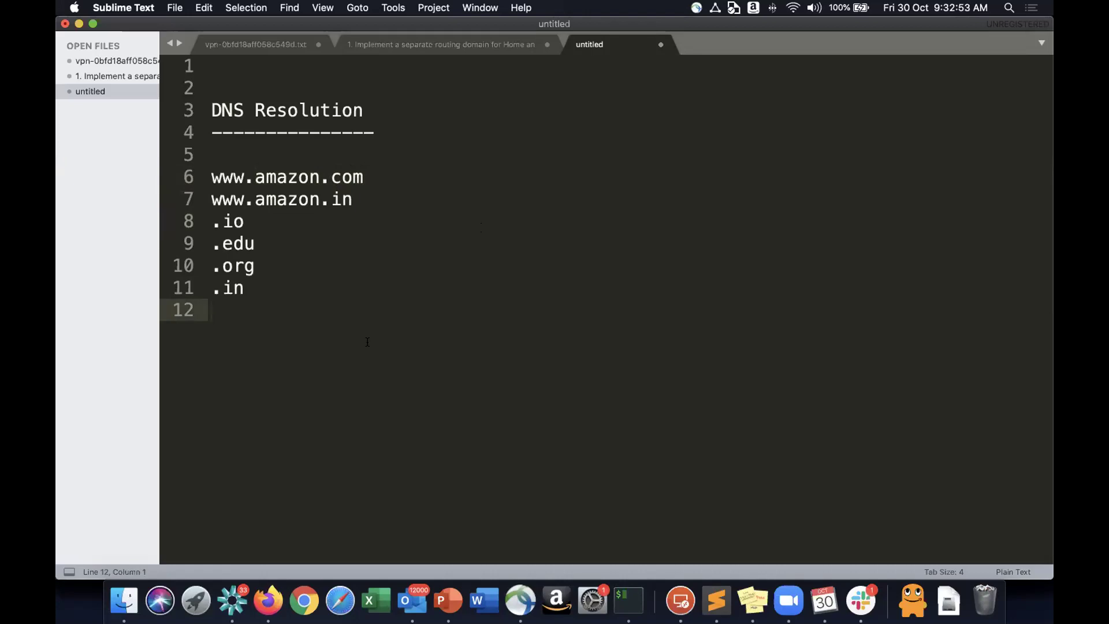
{"action": "key", "text": "Return"}
{"action": "key", "text": "Return"}
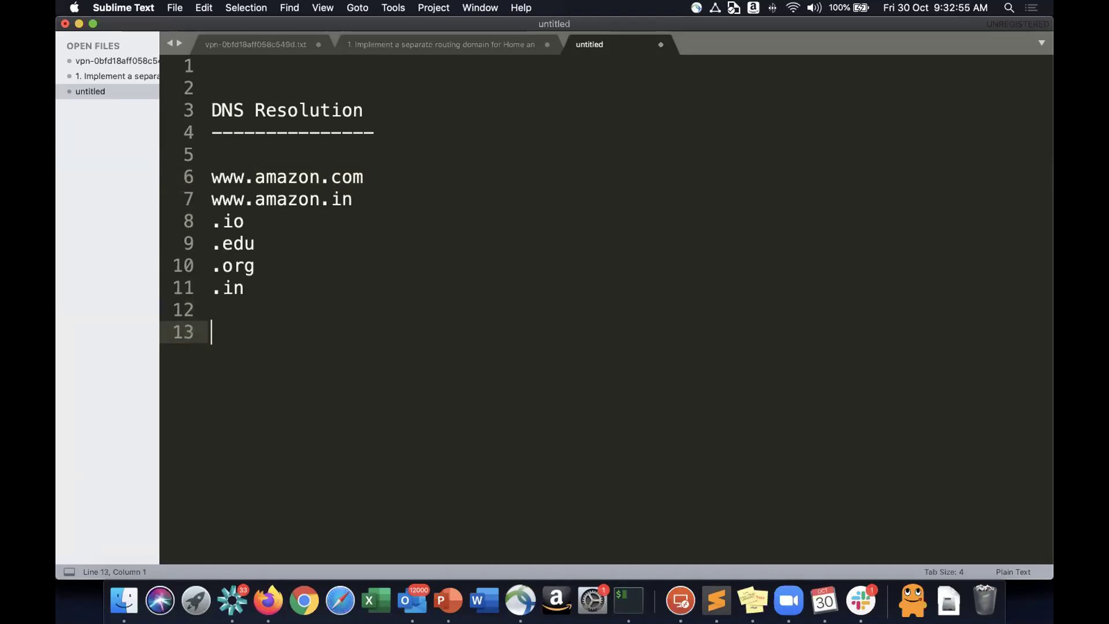
{"action": "type", "text": "wwww."}
{"action": "key", "text": "BackSpace"}
{"action": "key", "text": "BackSpace"}
{"action": "type", "text": ".a"}
{"action": "type", "text": "on.com -"}
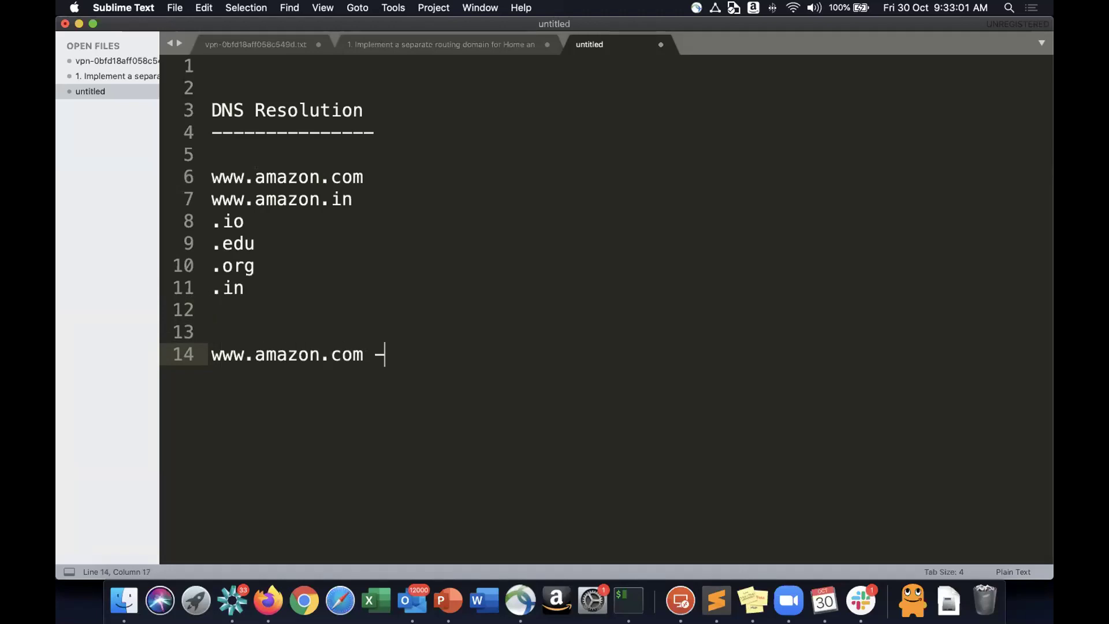
{"action": "key", "text": "BackSpace"}
{"action": "key", "text": "alt+Left"}
{"action": "key", "text": "alt+Left"}
{"action": "key", "text": "alt+Left"}
{"action": "type", "text": "A"}
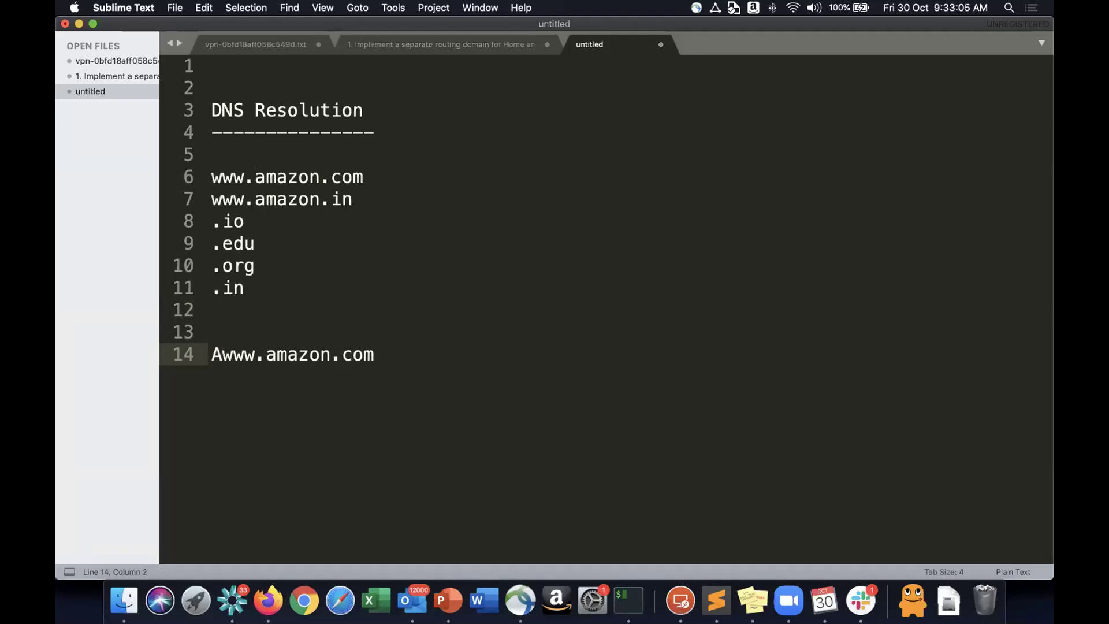
{"action": "type", "text": "- Record -"}
{"action": "key", "text": "super+Right"}
{"action": "key", "text": "Return"}
{"action": "type", "text": "C"}
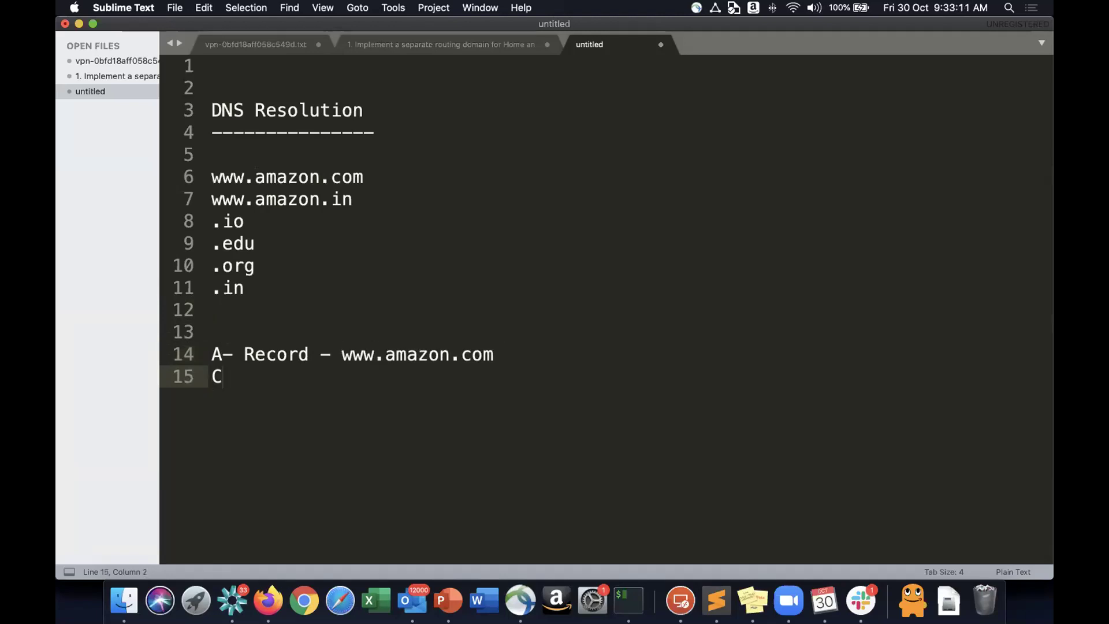
{"action": "type", "text": "Name -"}
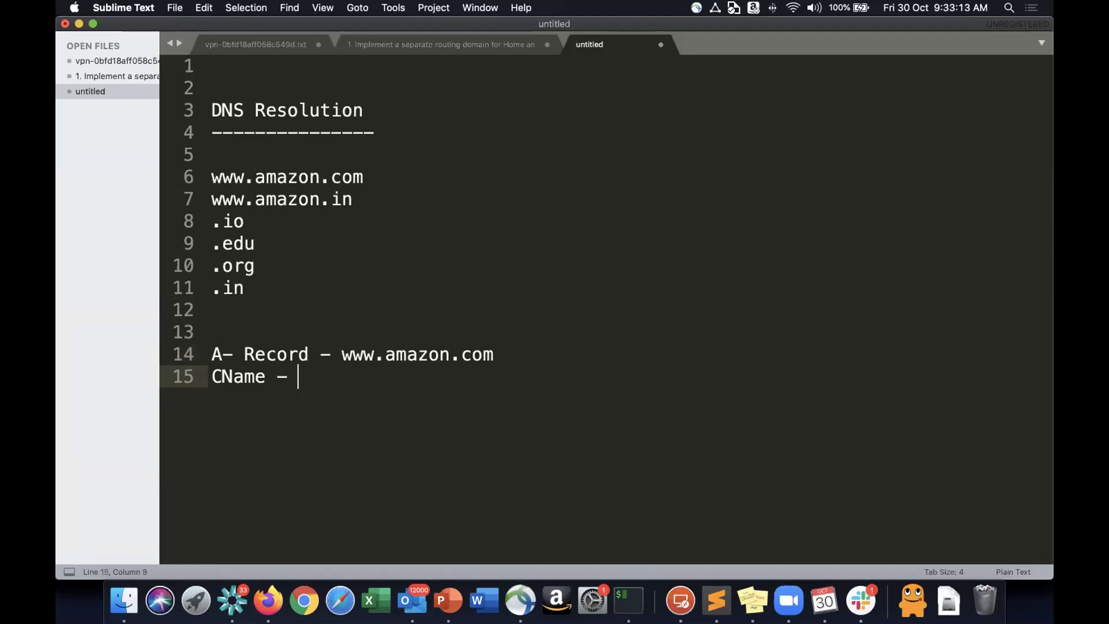
{"action": "key", "text": "shift+super+Left"}
{"action": "key", "text": "BackSpace"}
{"action": "key", "text": "Up"}
{"action": "key", "text": "Up"}
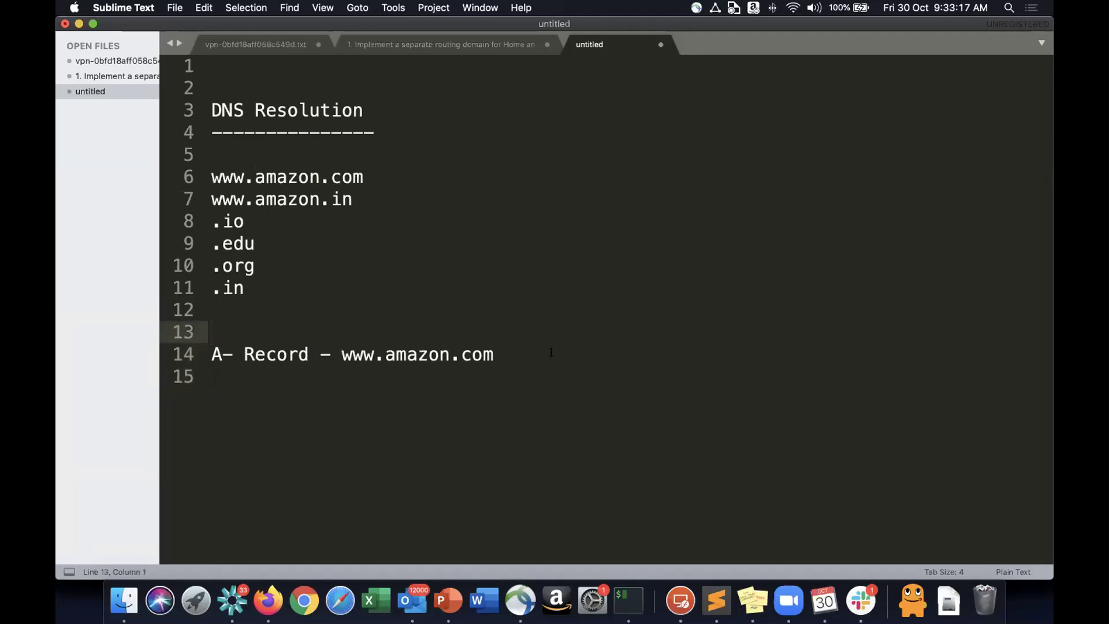
Append a dash to the A record line and copy the first answer address, 54.239.33.92, from the dig output in iTerm2.
{"action": "left_click", "coordinate": [551, 353]}
{"action": "type", "text": "-"}
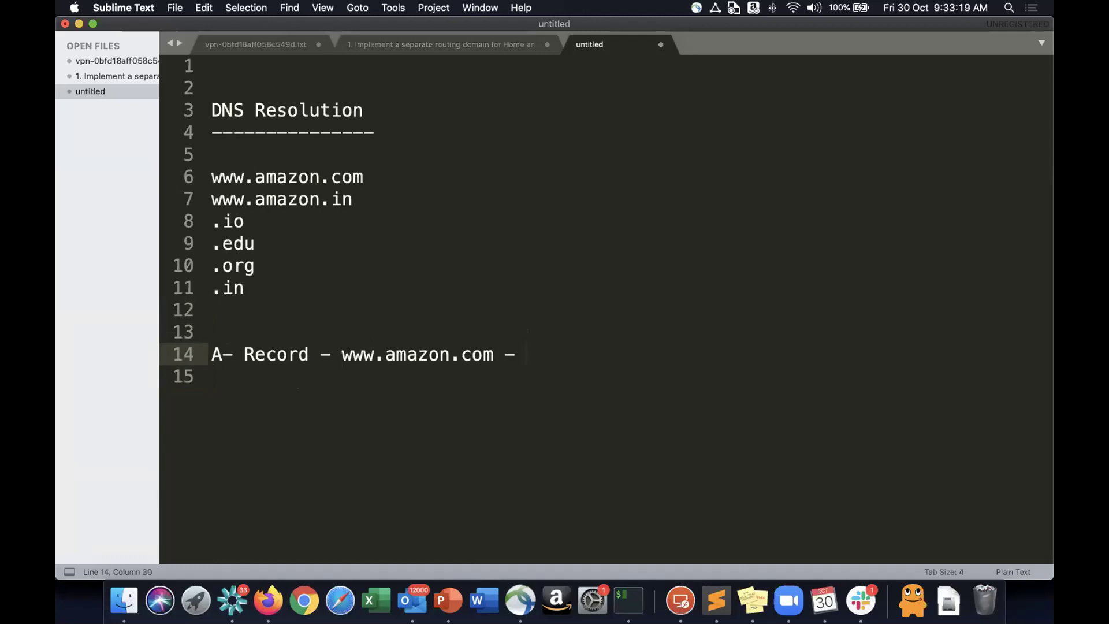
{"action": "key", "text": "super+Tab"}
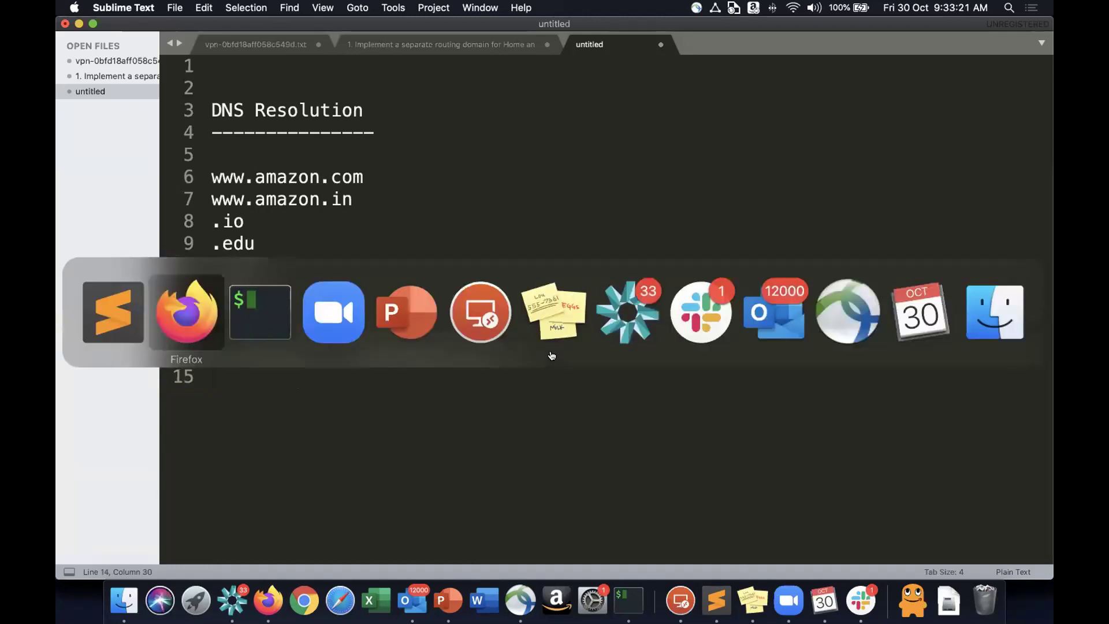
{"action": "key", "text": "super+Tab"}
{"action": "key", "text": "super+Tab"}
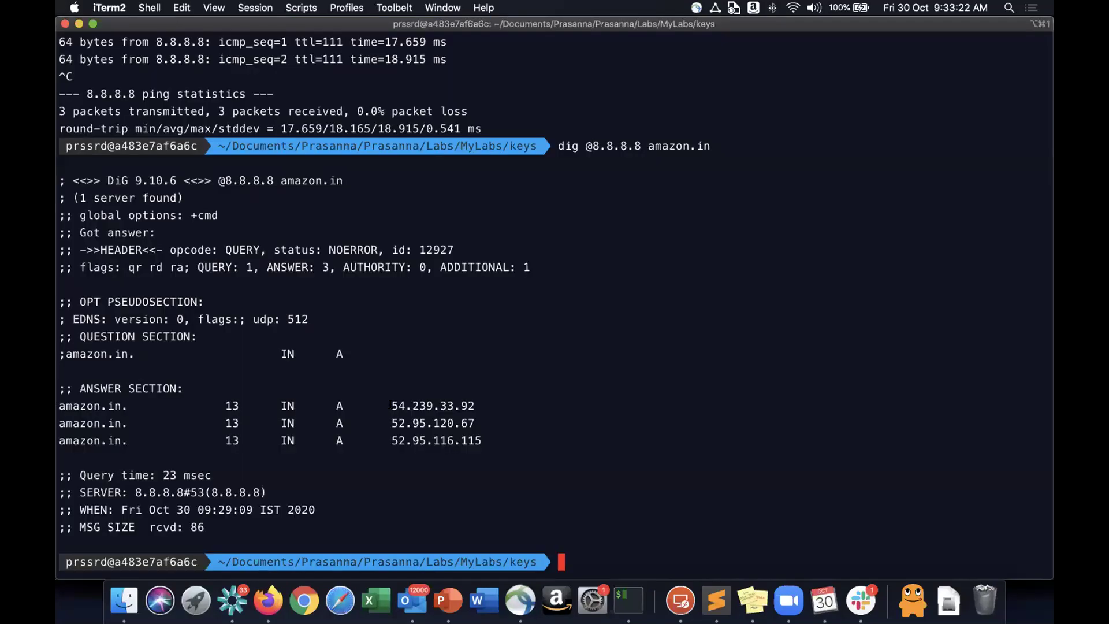
{"action": "left_click_drag", "start_coordinate": [392, 405], "coordinate": [482, 406]}
{"action": "key", "text": "super+c"}
Switch back to Sublime Text and paste 54.239.33.92 at the end of the A record line, with two new lines below.
{"action": "key", "text": "super+Tab"}
{"action": "key", "text": "super+Tab"}
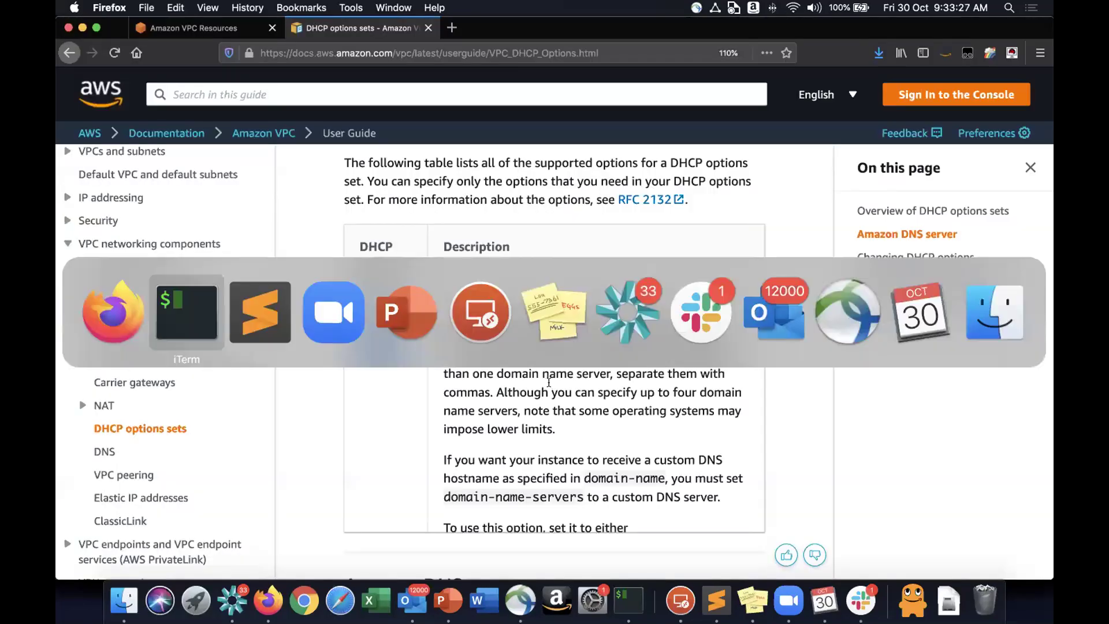
{"action": "key", "text": "super+Tab"}
{"action": "key", "text": "super+v"}
{"action": "key", "text": "Return"}
{"action": "key", "text": "Return"}
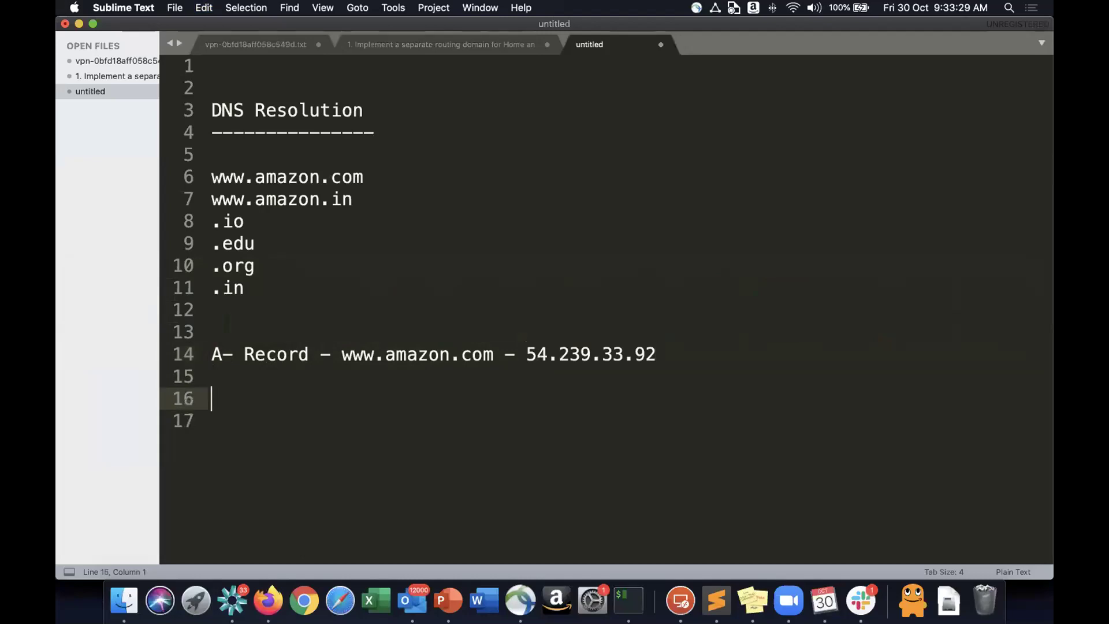
Add a "Step-1" heading on line 17, below the A record line, followed by a new line.
{"action": "left_click", "coordinate": [317, 177]}
{"action": "left_click", "coordinate": [383, 421]}
{"action": "type", "text": "Steo"}
{"action": "key", "text": "BackSpace"}
{"action": "type", "text": "p-"}
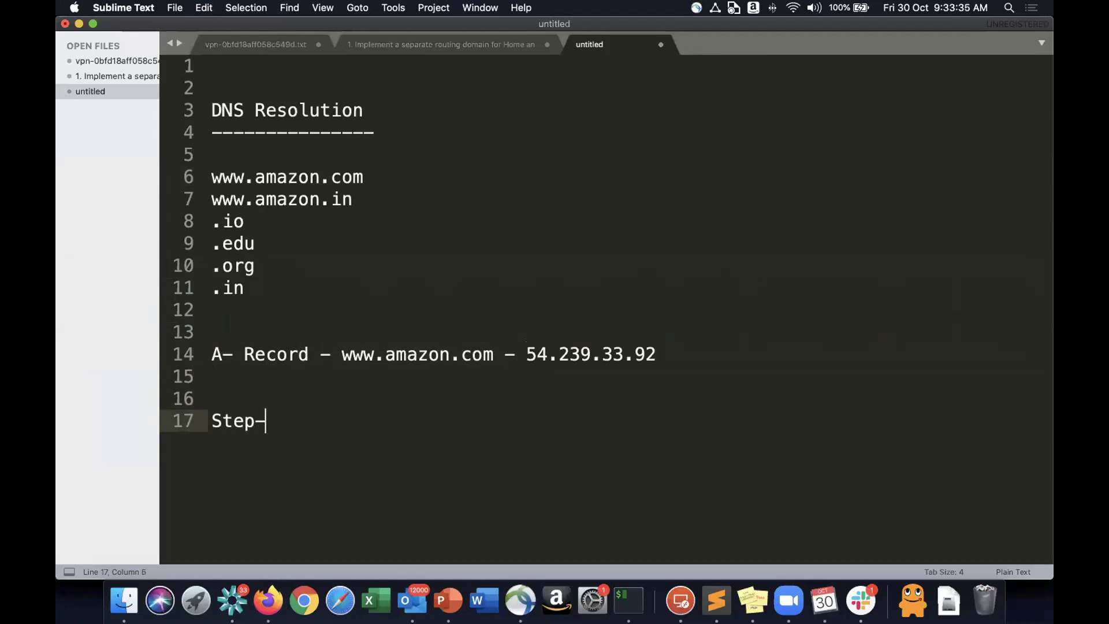
{"action": "key", "text": "BackSpace"}
{"action": "type", "text": "1"}
{"action": "key", "text": "Return"}
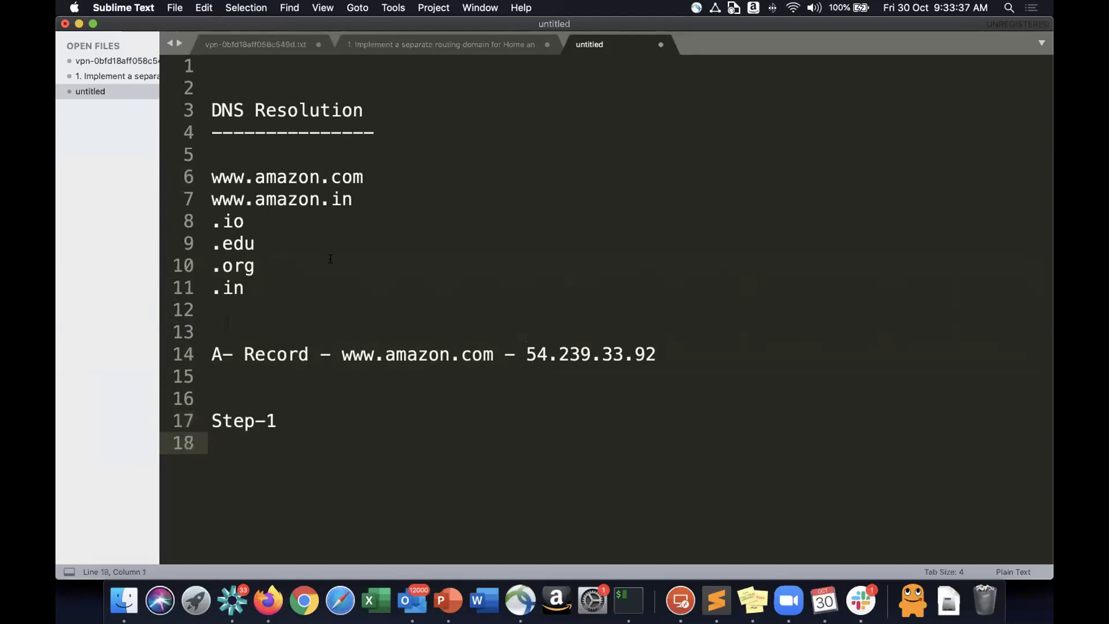
Start a note on line 19 with "Browser will look at .com and fetch", leaving a blank line below the Step-1 heading.
{"action": "left_click_drag", "start_coordinate": [321, 176], "coordinate": [365, 177]}
{"action": "key", "text": "super+c"}
{"action": "key", "text": "super+Down"}
{"action": "key", "text": "Return"}
{"action": "type", "text": "B"}
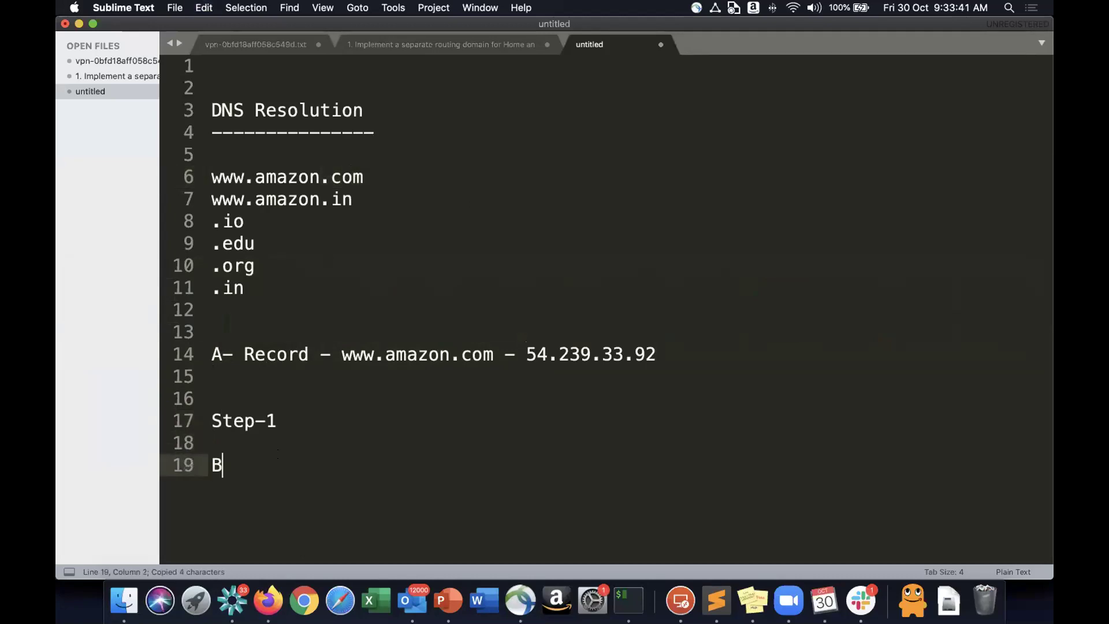
{"action": "type", "text": "rowser will "}
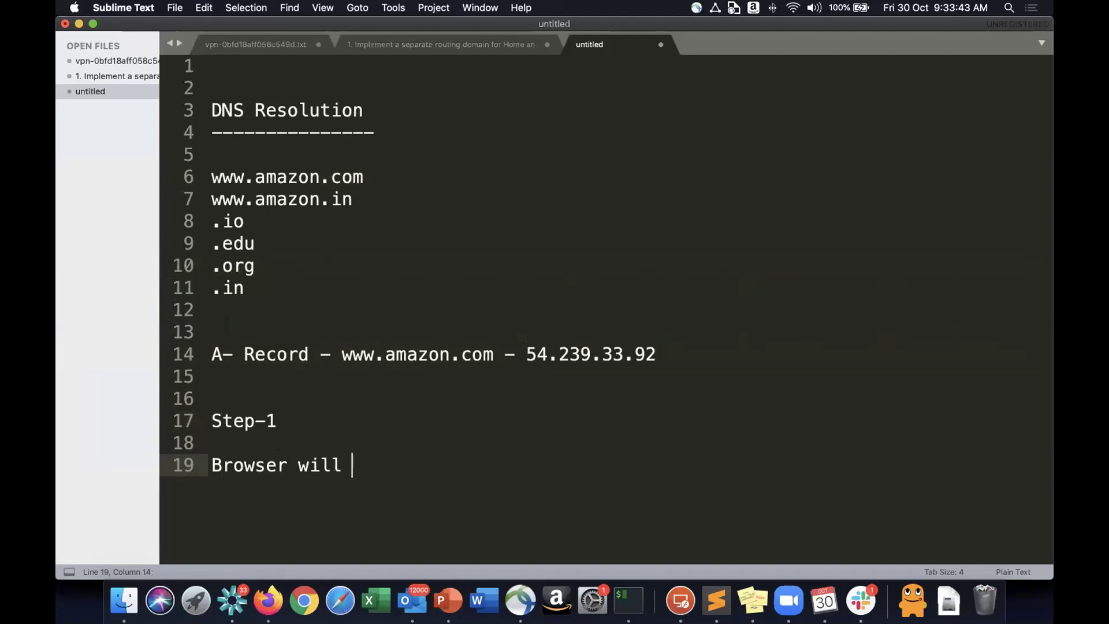
{"action": "type", "text": "look at"}
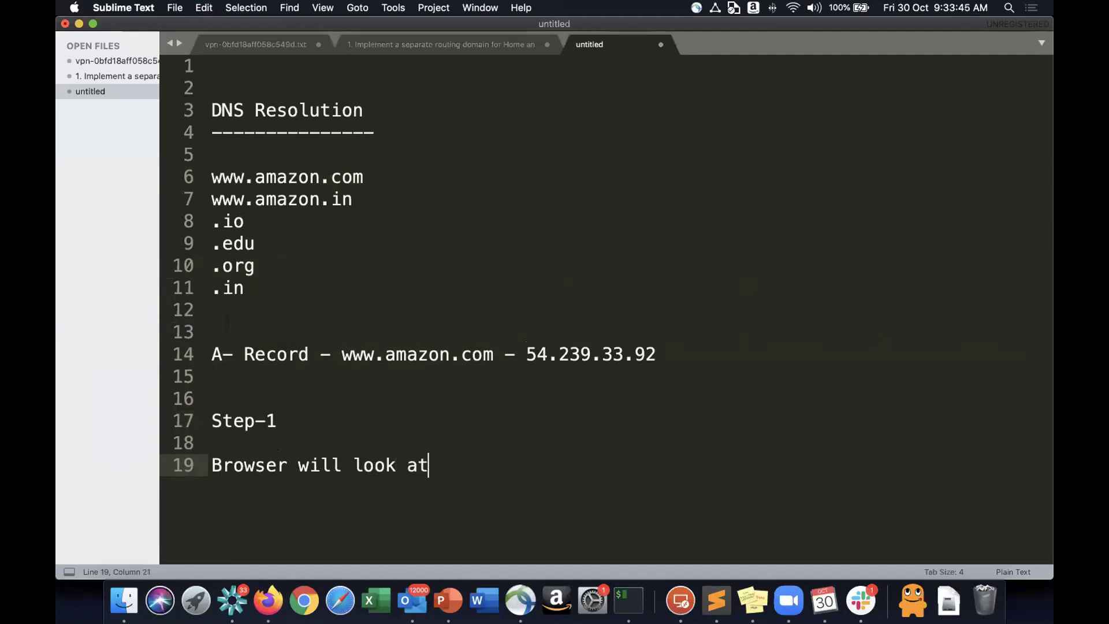
{"action": "type", "text": " .com and g"}
{"action": "key", "text": "BackSpace"}
{"action": "type", "text": "gfer"}
{"action": "key", "text": "BackSpace"}
{"action": "key", "text": "BackSpace"}
{"action": "key", "text": "BackSpace"}
{"action": "key", "text": "BackSpace"}
{"action": "type", "text": "fetch"}
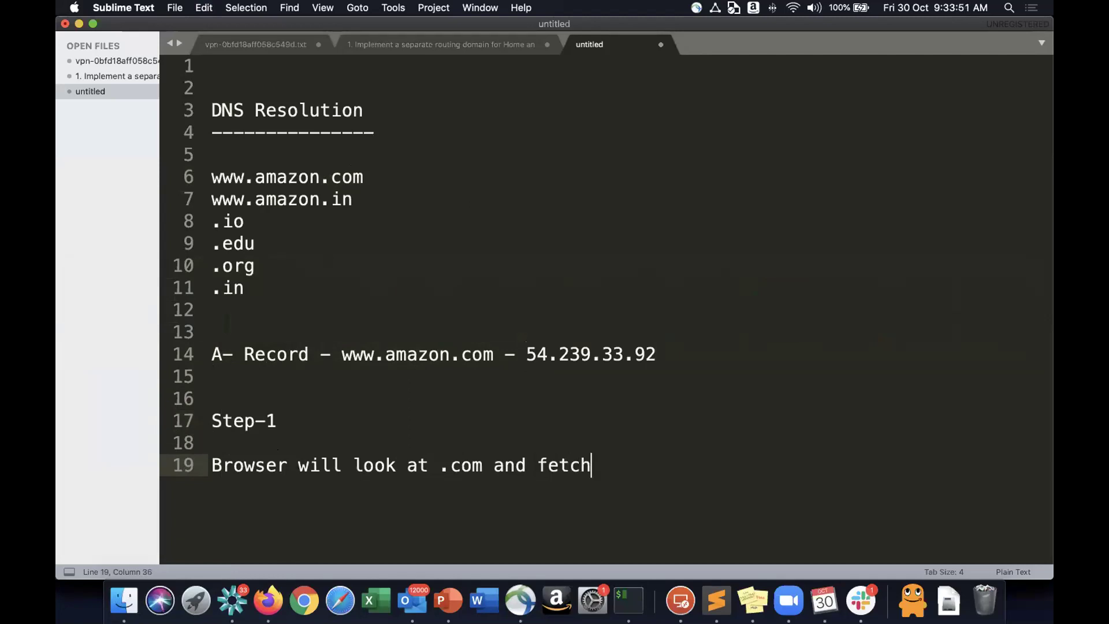
Complete the browser sentence on line 19 with "the list of server pertaining .com" and add a new line.
{"action": "type", "text": " the list of serve"}
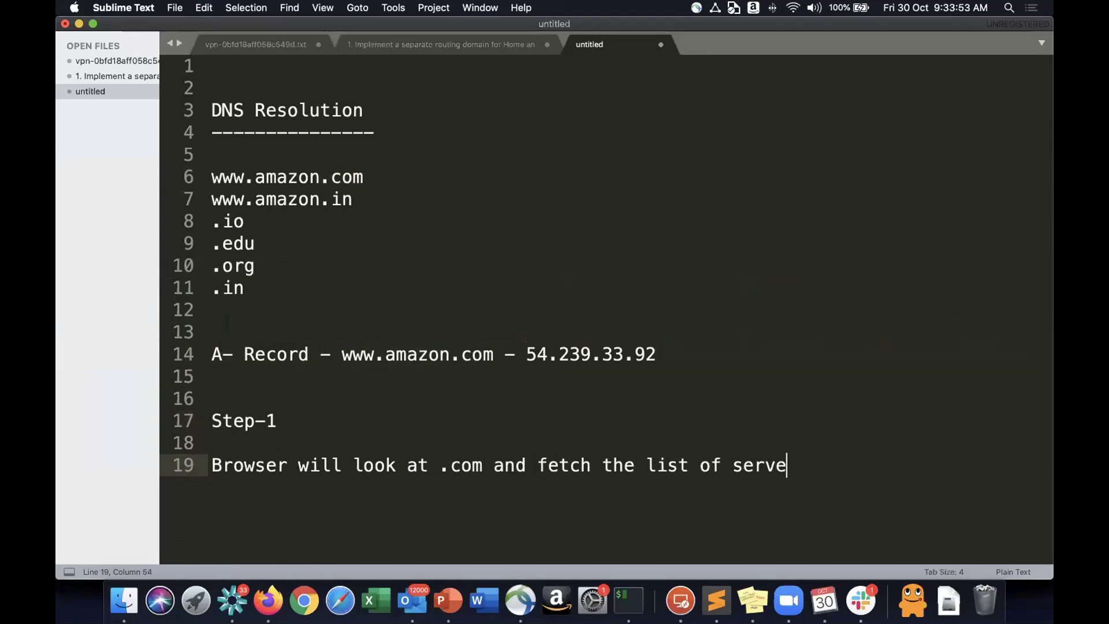
{"action": "type", "text": "r oerta"}
{"action": "key", "text": "BackSpace"}
{"action": "key", "text": "BackSpace"}
{"action": "key", "text": "BackSpace"}
{"action": "key", "text": "BackSpace"}
{"action": "key", "text": "BackSpace"}
{"action": "type", "text": "pertaining "}
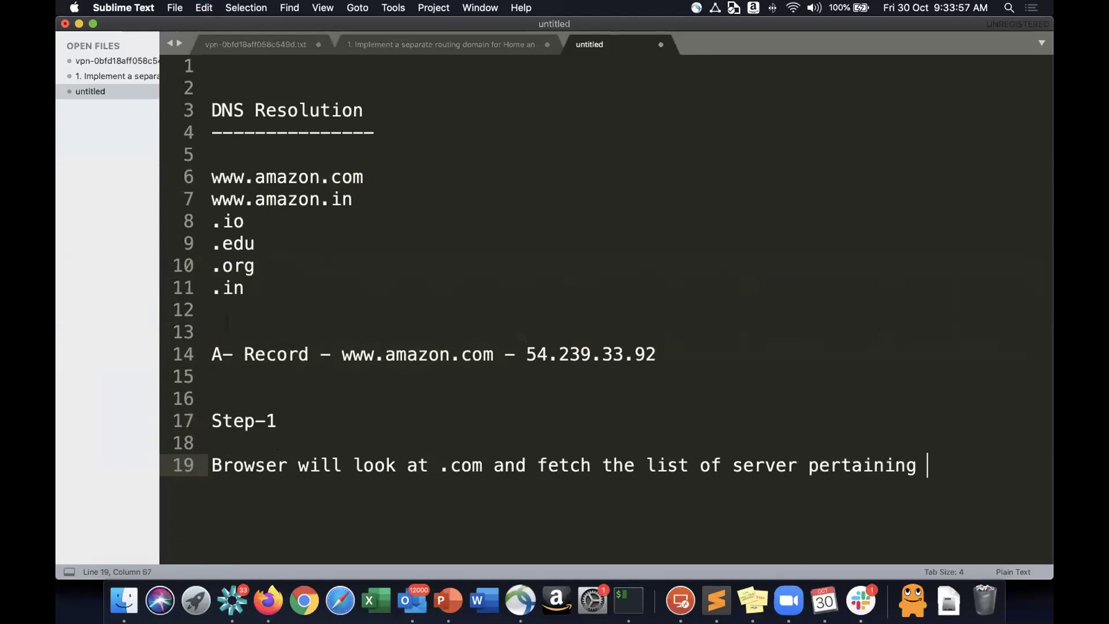
{"action": "type", "text": ".com"}
{"action": "key", "text": "Return"}
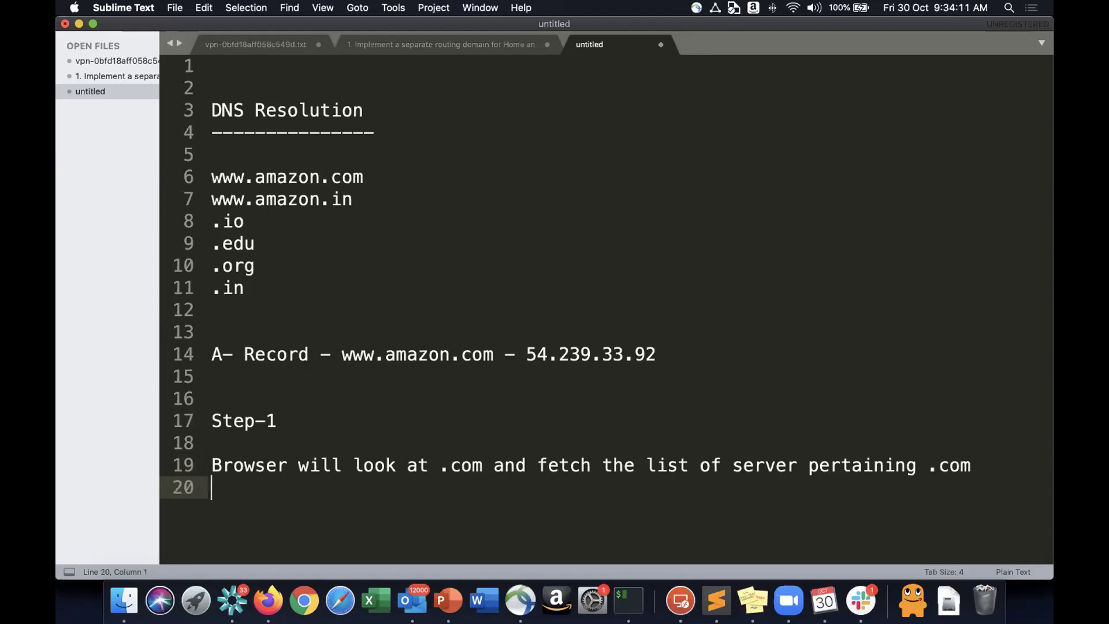
List the example server addresses "1.1.1.1, 2.2.2.2" on line 20, followed by two new lines.
{"action": "type", "text": "1.1.1.1, 2.2.2.2"}
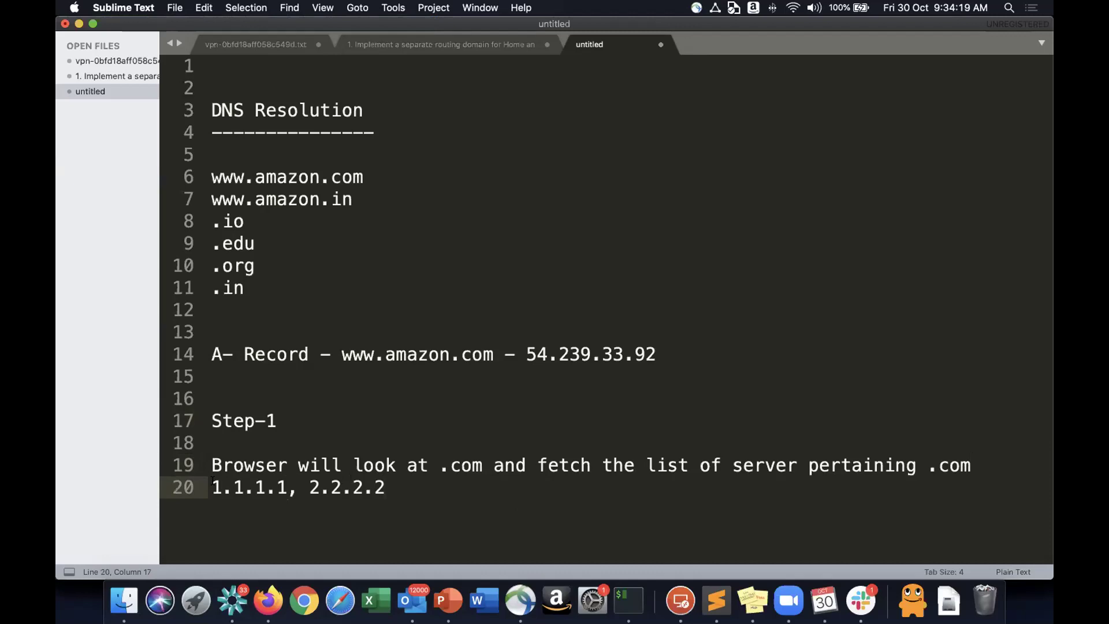
{"action": "key", "text": "shift+super+Left"}
{"action": "left_click_drag", "start_coordinate": [928, 465], "coordinate": [972, 465]}
{"action": "left_click", "coordinate": [691, 504]}
{"action": "key", "text": "Return"}
{"action": "key", "text": "Return"}
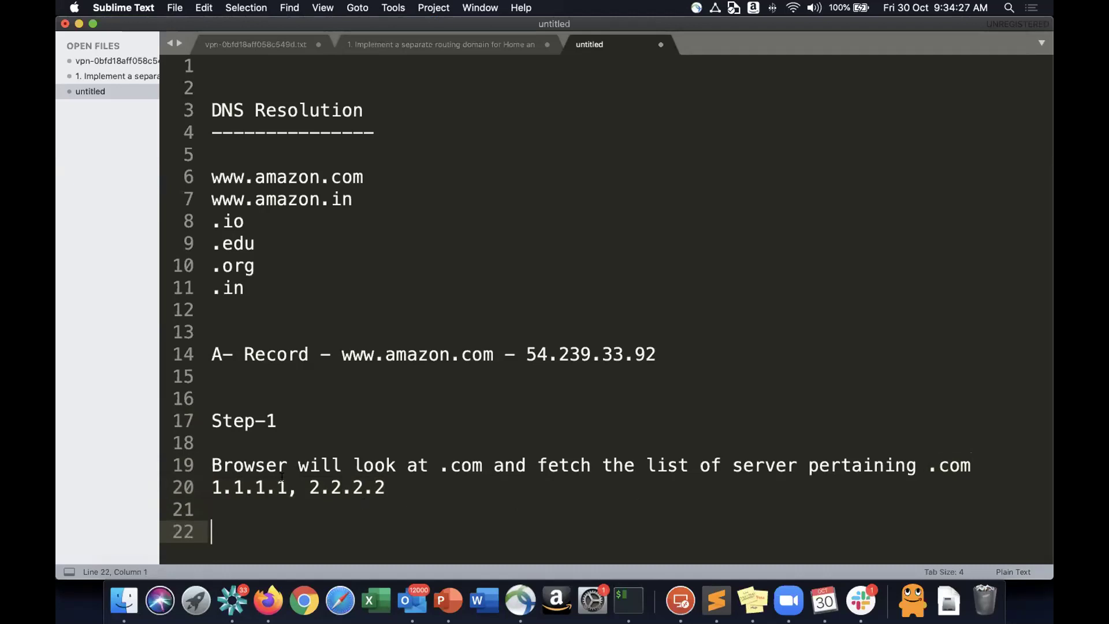
{"action": "left_click", "coordinate": [211, 480]}
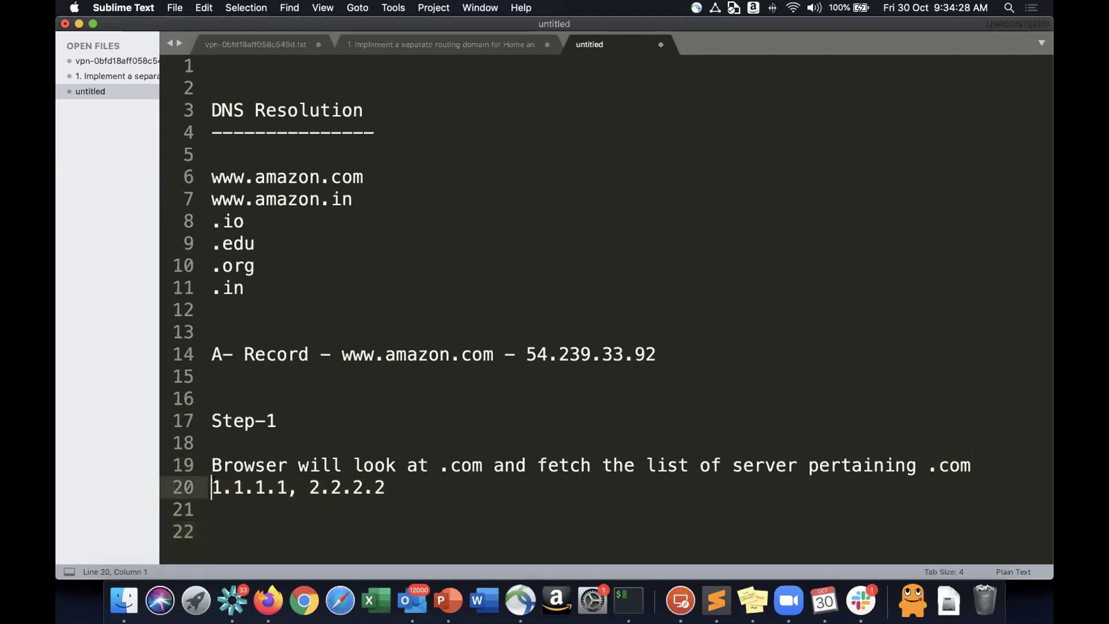
{"action": "left_click", "coordinate": [270, 532]}
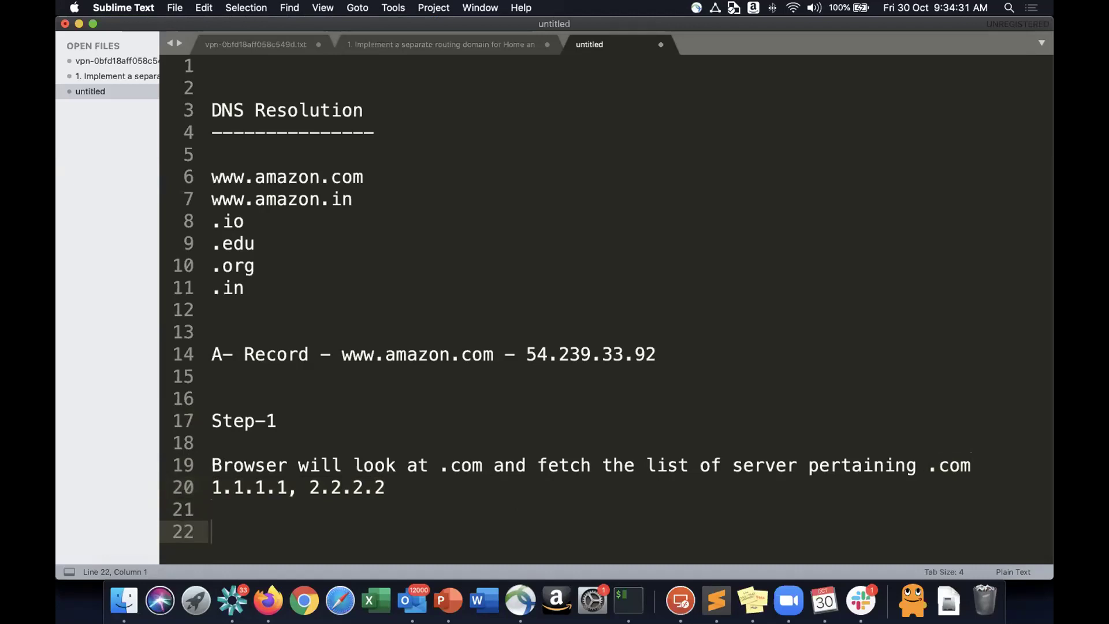
{"action": "type", "text": "Lookup on"}
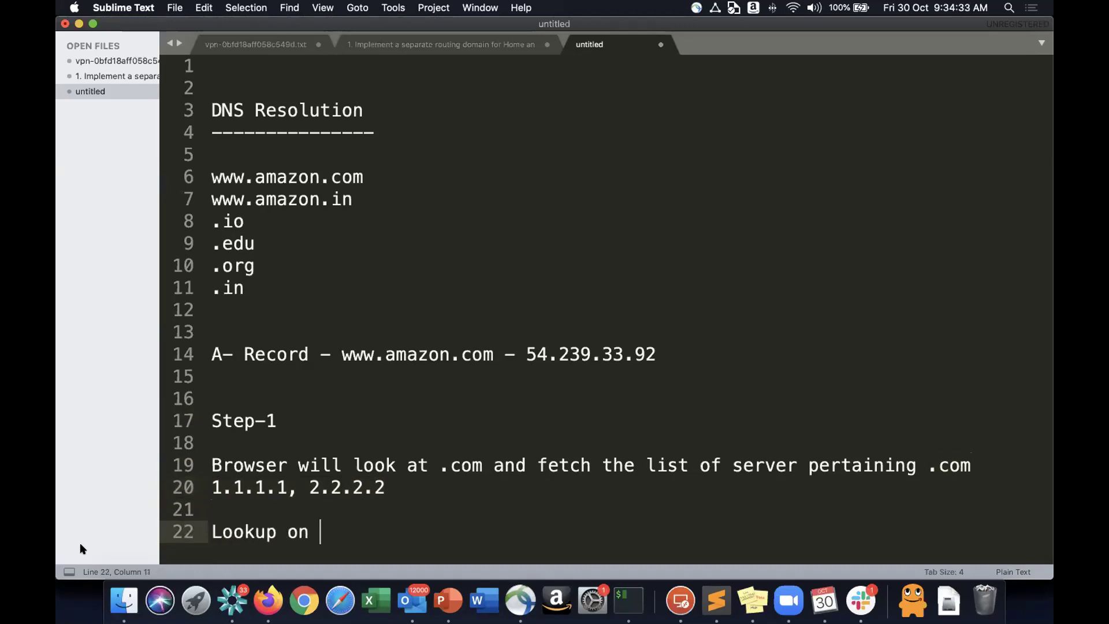
{"action": "type", "text": " 1.1.1.1."}
{"action": "key", "text": "BackSpace"}
{"action": "type", "text": ", 2.2.2.2"}
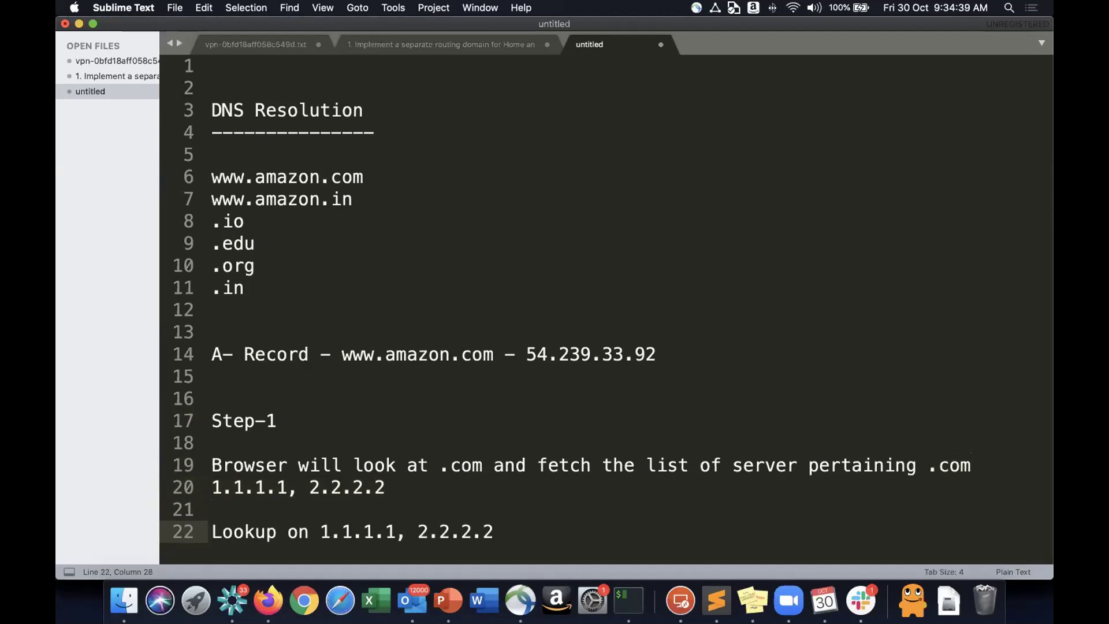
{"action": "type", "text": " to find which server"}
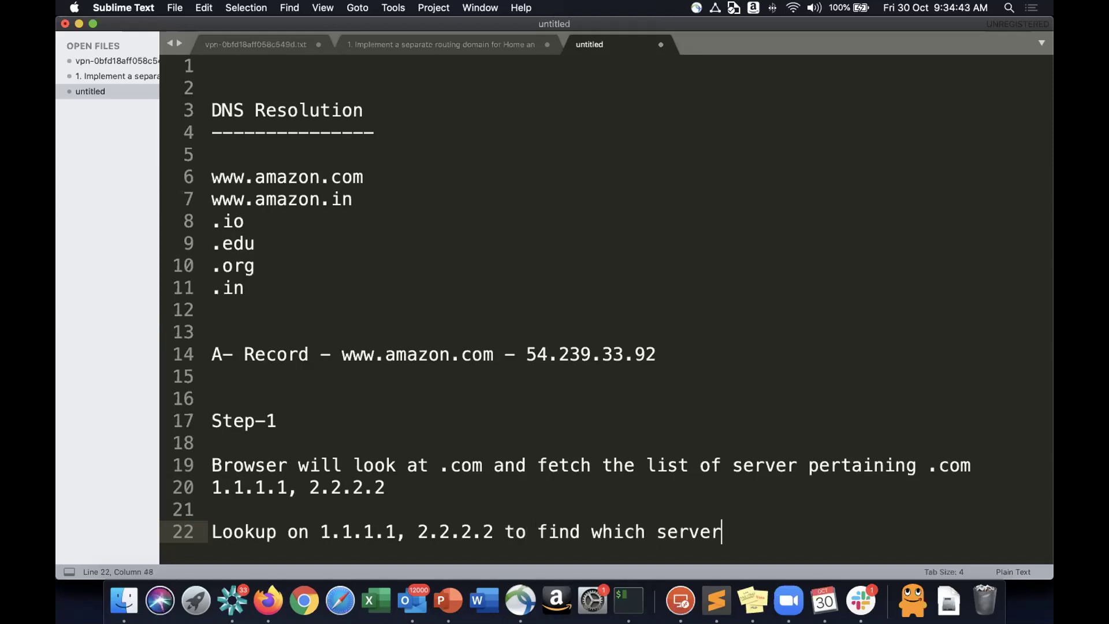
{"action": "type", "text": "s have the re"}
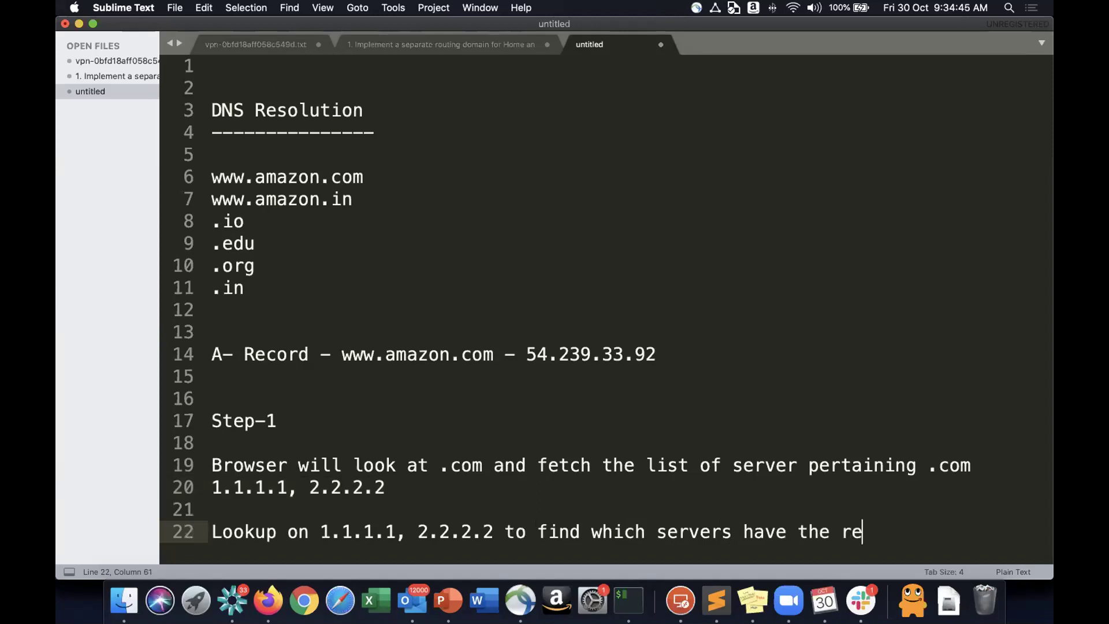
{"action": "type", "text": "cords of "}
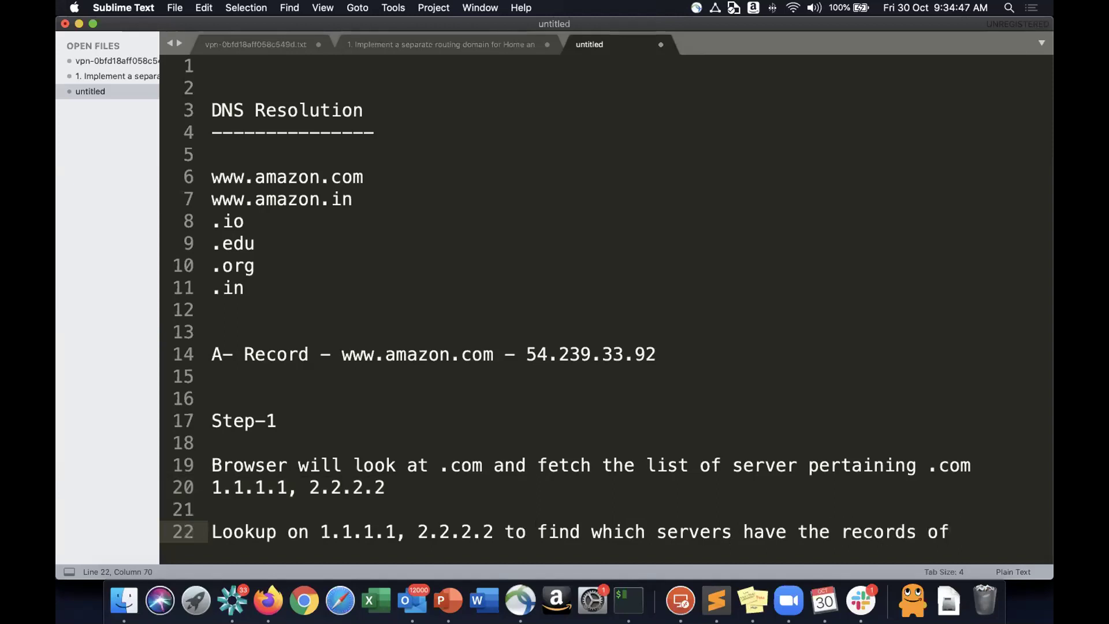
{"action": "type", "text": "www.amazon"}
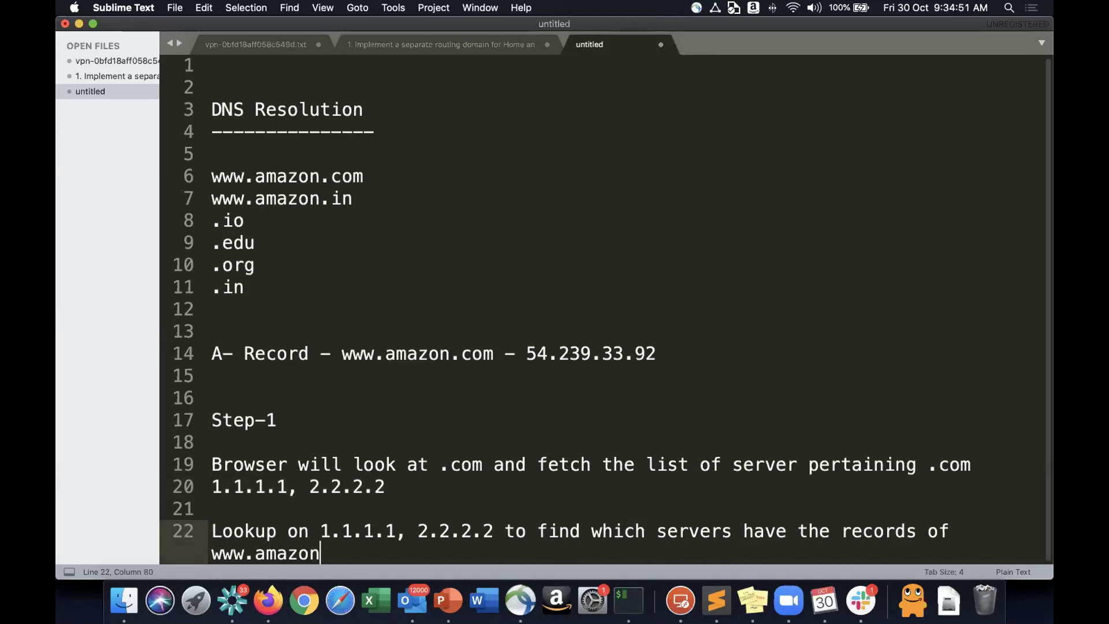
{"action": "type", "text": ".com"}
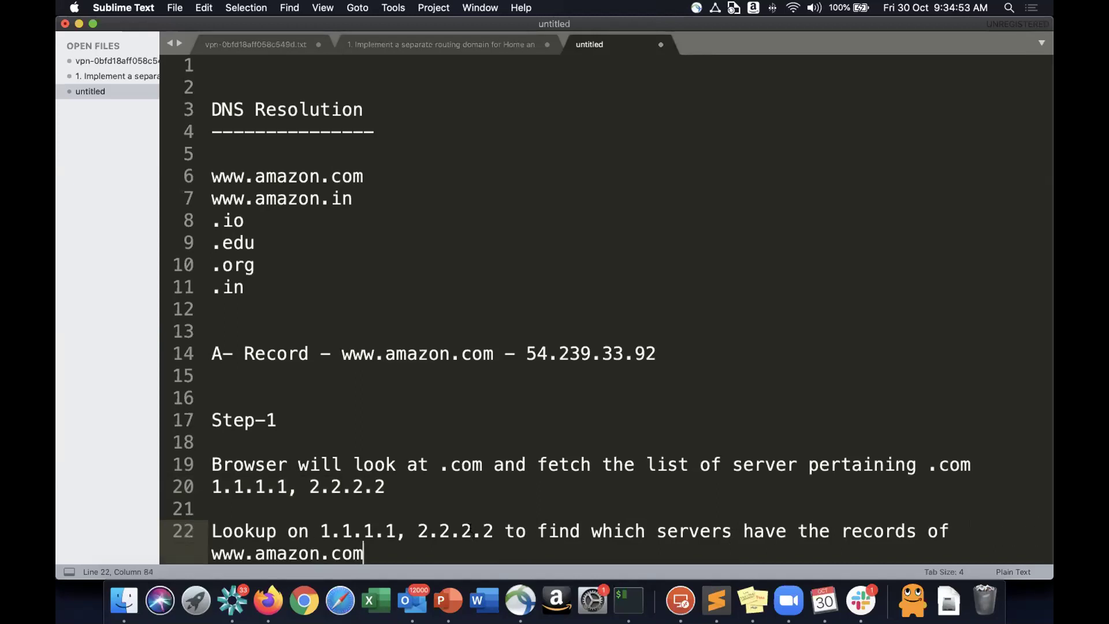
{"action": "key", "text": "Return"}
{"action": "key", "text": "Return"}
{"action": "key", "text": "Return"}
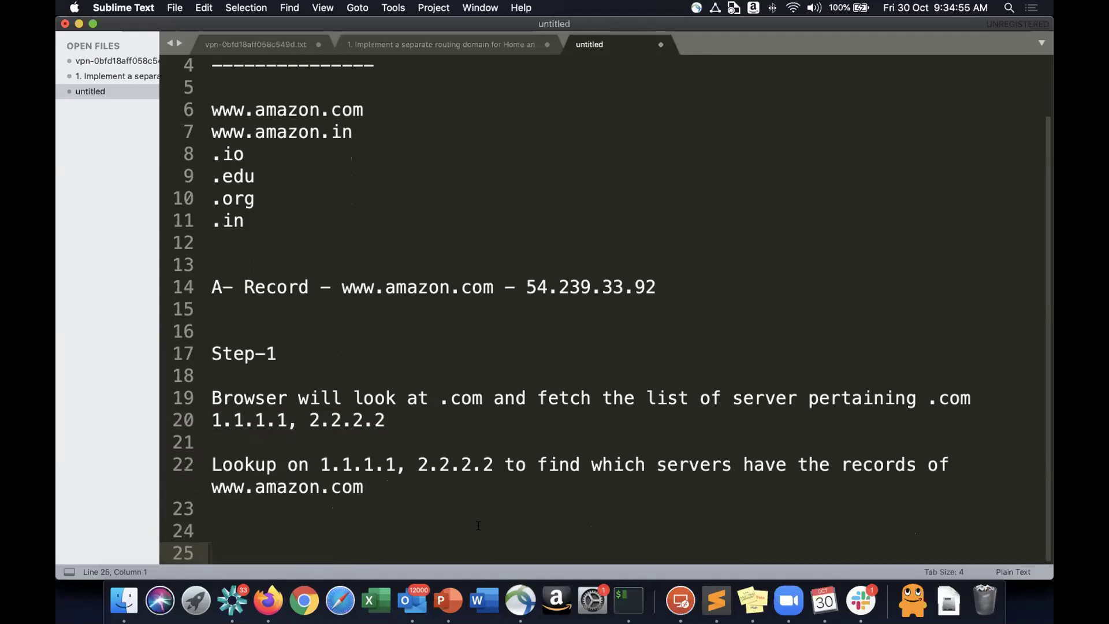
{"action": "left_click", "coordinate": [479, 488]}
{"action": "type", "text": "-"}
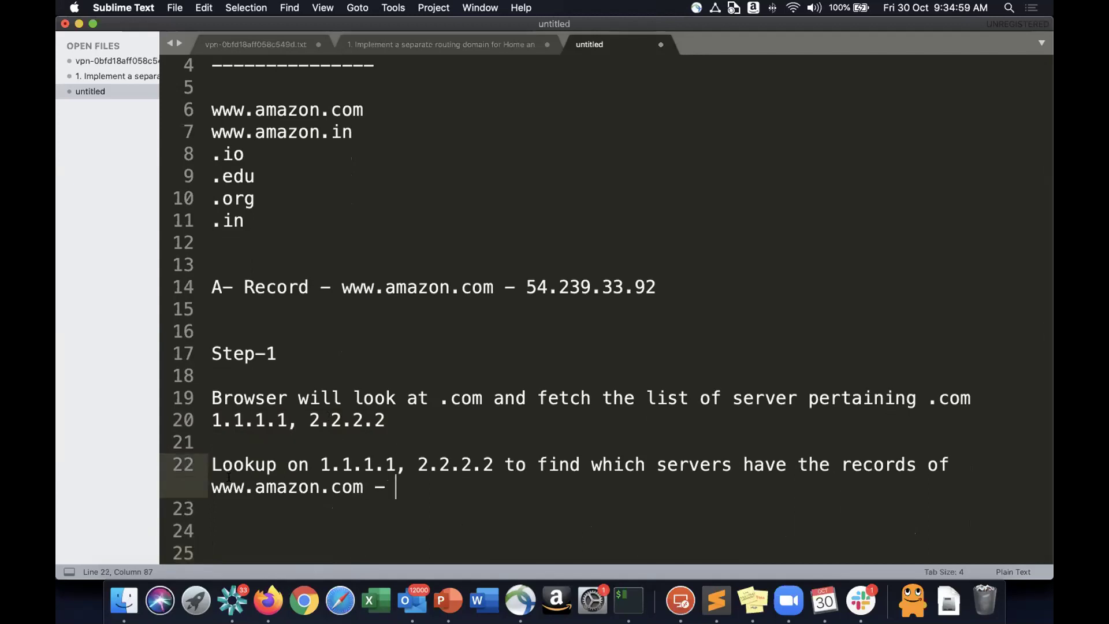
{"action": "left_click_drag", "start_coordinate": [255, 487], "coordinate": [320, 488]}
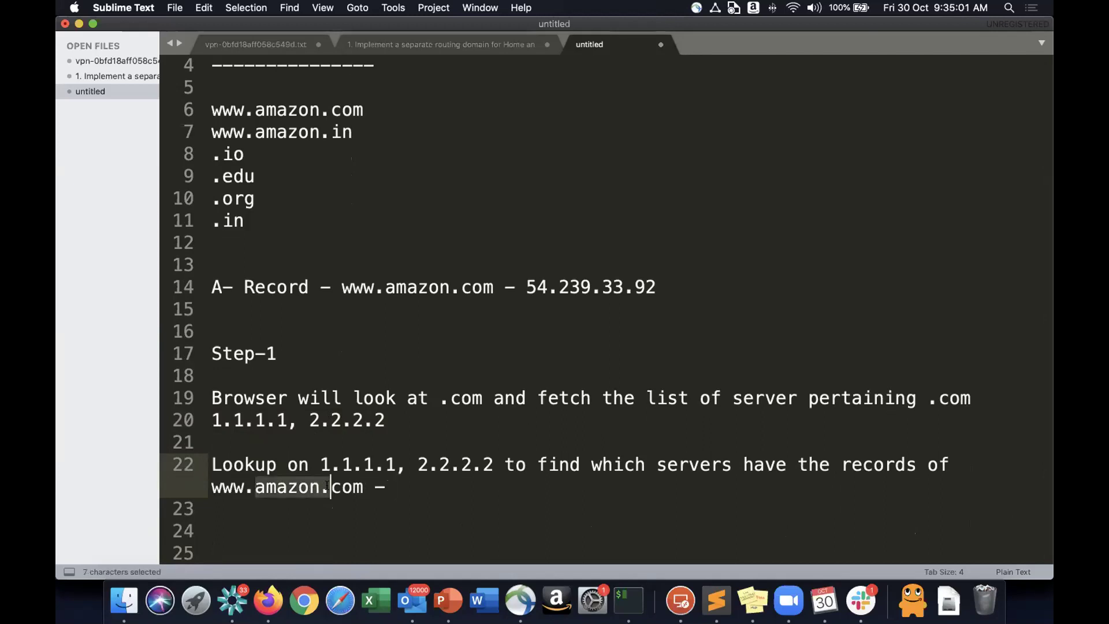
{"action": "left_click", "coordinate": [471, 487]}
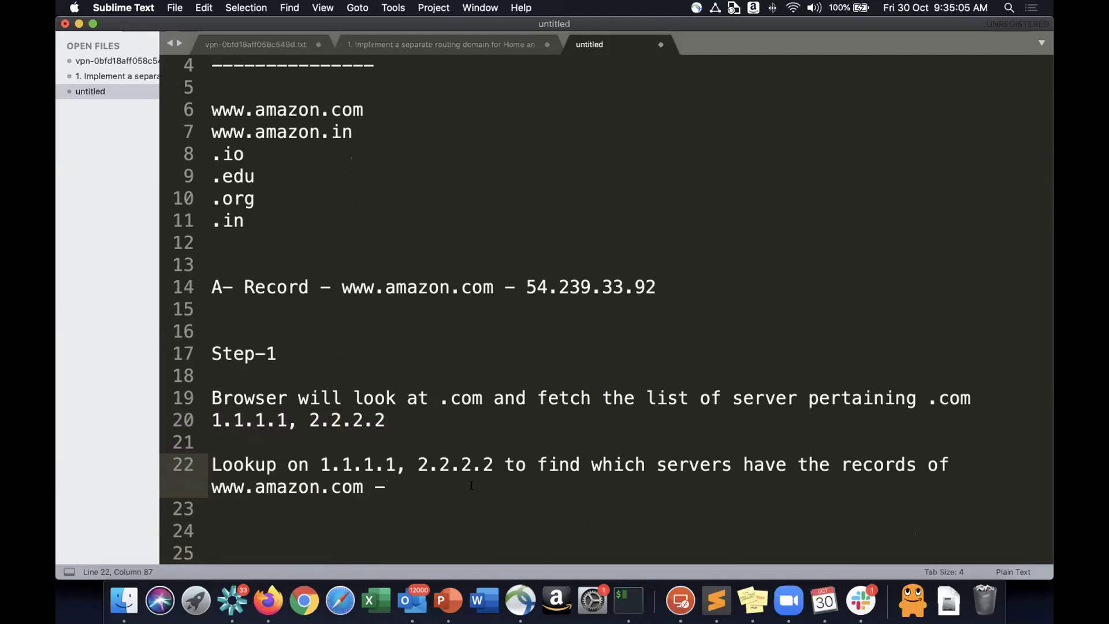
{"action": "type", "text": "6.6.6.6, 9.9.9.9"}
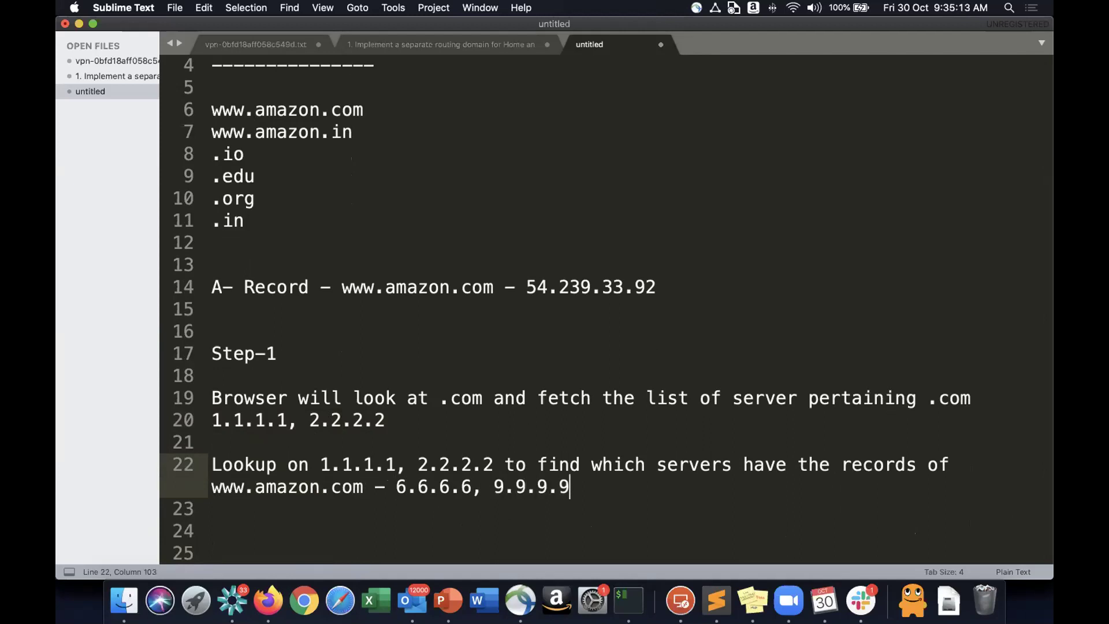
{"action": "left_click_drag", "start_coordinate": [569, 487], "coordinate": [396, 489]}
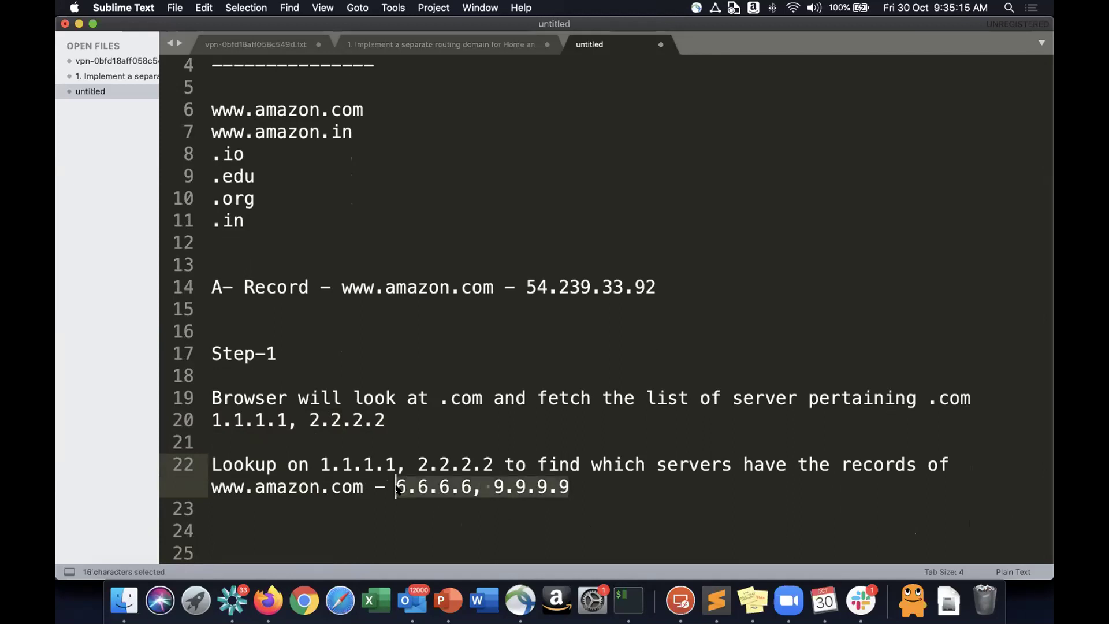
{"action": "left_click_drag", "start_coordinate": [222, 487], "coordinate": [353, 487]}
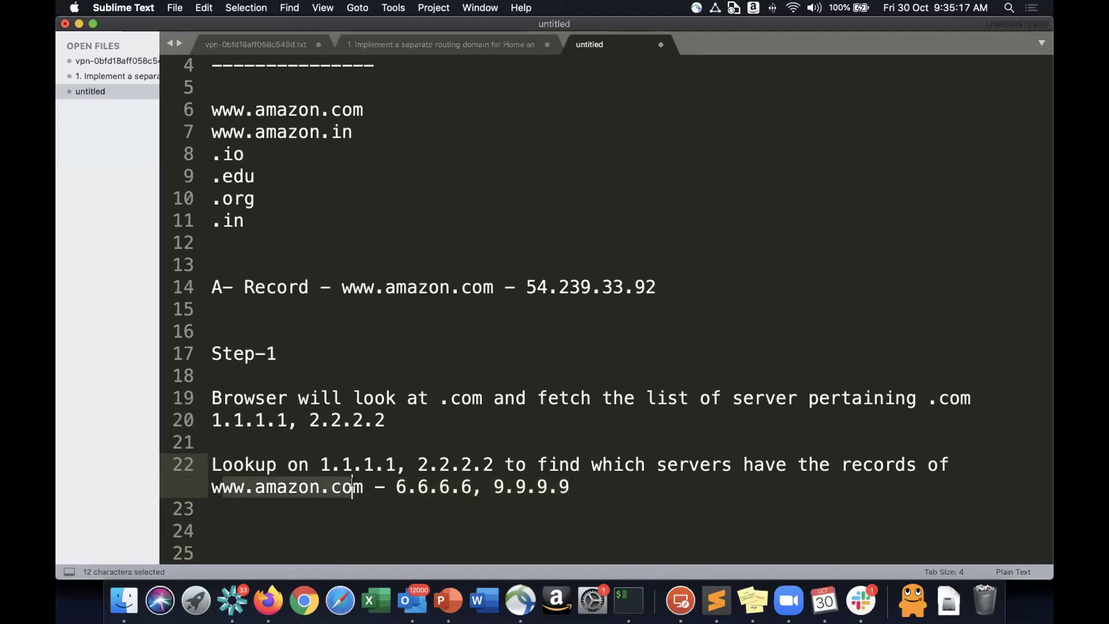
{"action": "left_click", "coordinate": [635, 487]}
{"action": "key", "text": "Down"}
{"action": "key", "text": "Down"}
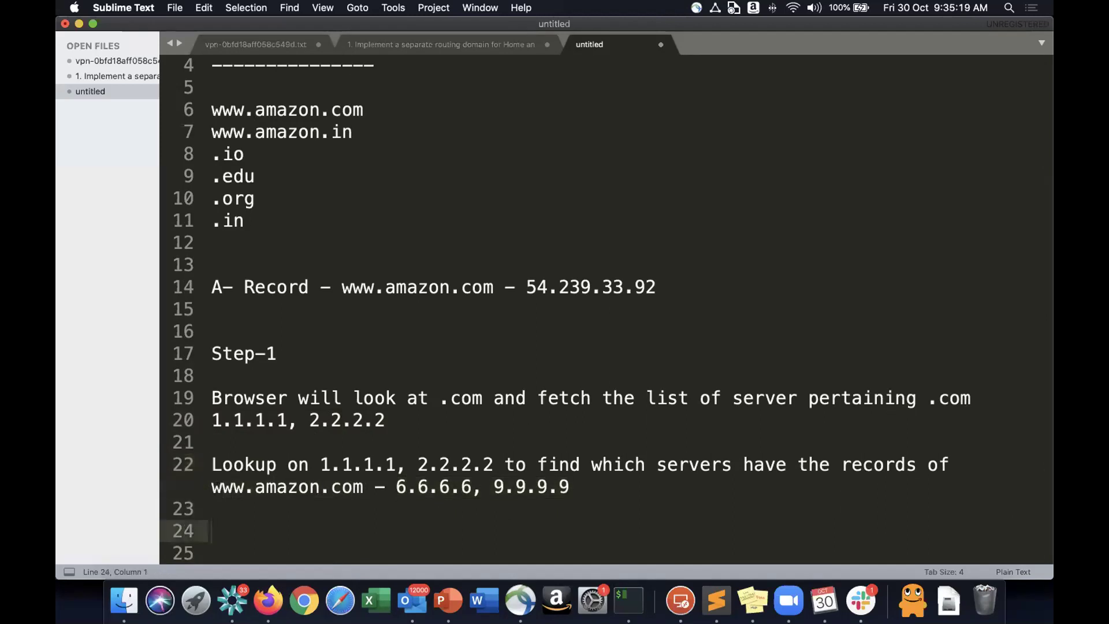
{"action": "type", "text": "Lookup "}
{"action": "type", "text": "on "}
{"action": "type", "text": "6.6.6.6,"}
{"action": "type", "text": " 8.8."}
{"action": "key", "text": "BackSpace"}
{"action": "key", "text": "BackSpace"}
{"action": "key", "text": "BackSpace"}
{"action": "key", "text": "BackSpace"}
{"action": "type", "text": "9.9.9.9 "}
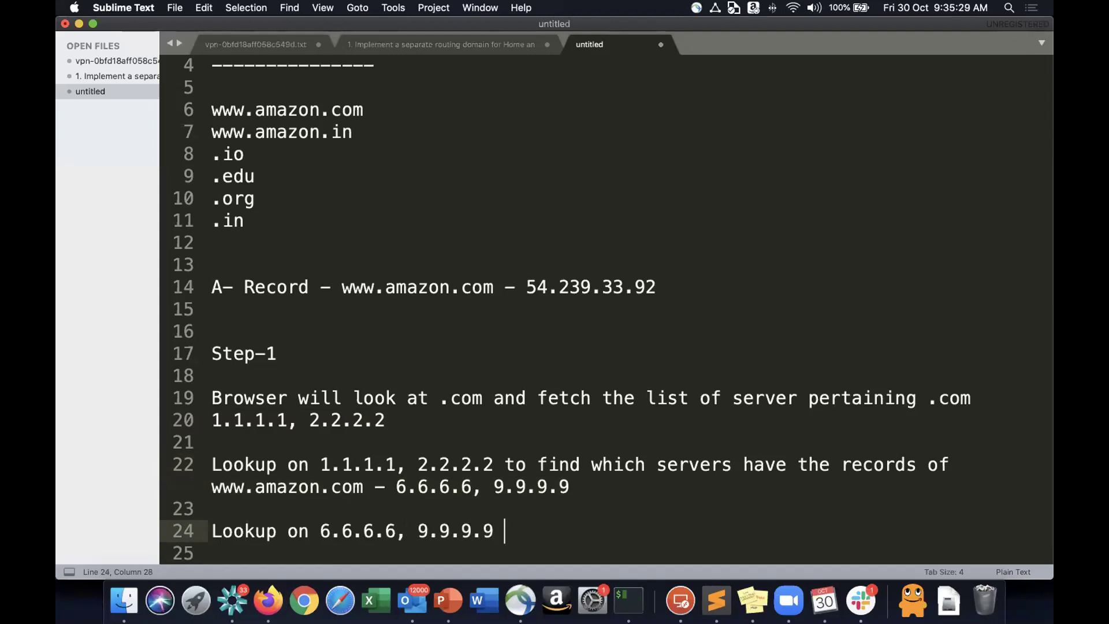
{"action": "type", "text": "for www.amazon"}
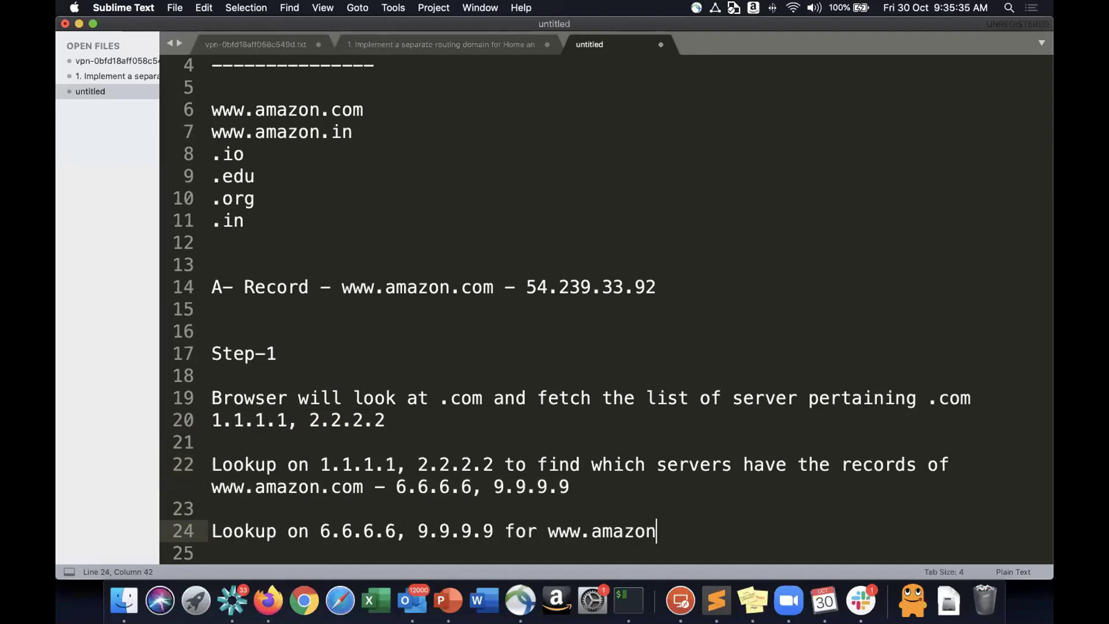
{"action": "type", "text": ".com -"}
Copy 54.239.33.92 from the A record line to the end of line 24 and highlight it.
{"action": "left_click_drag", "start_coordinate": [526, 287], "coordinate": [653, 287]}
{"action": "key", "text": "super+c"}
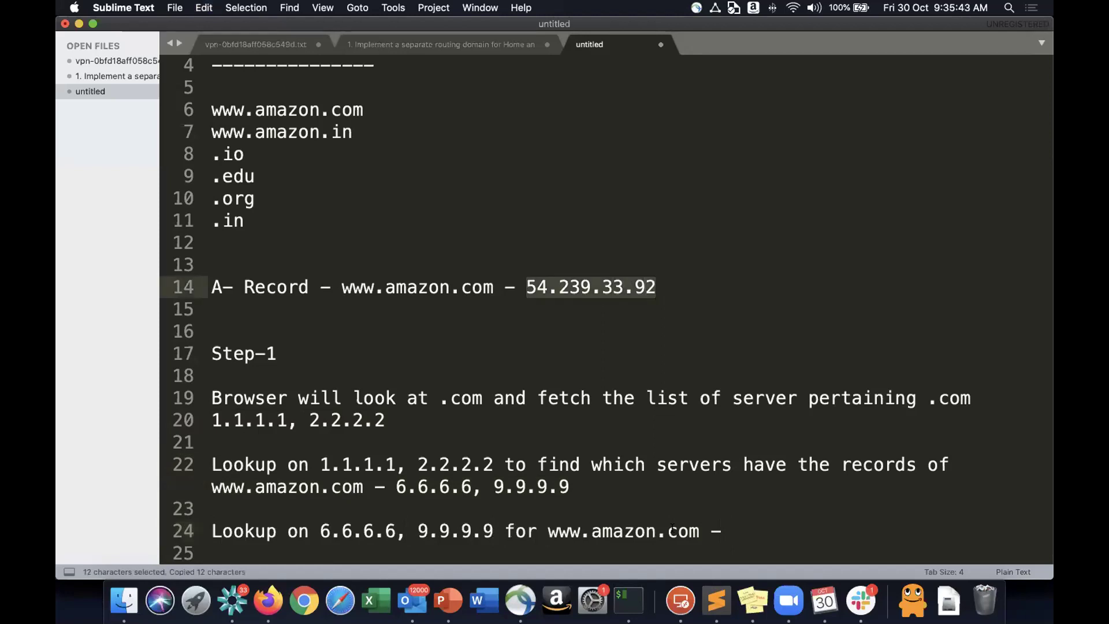
{"action": "left_click", "coordinate": [752, 519]}
{"action": "key", "text": "super+v"}
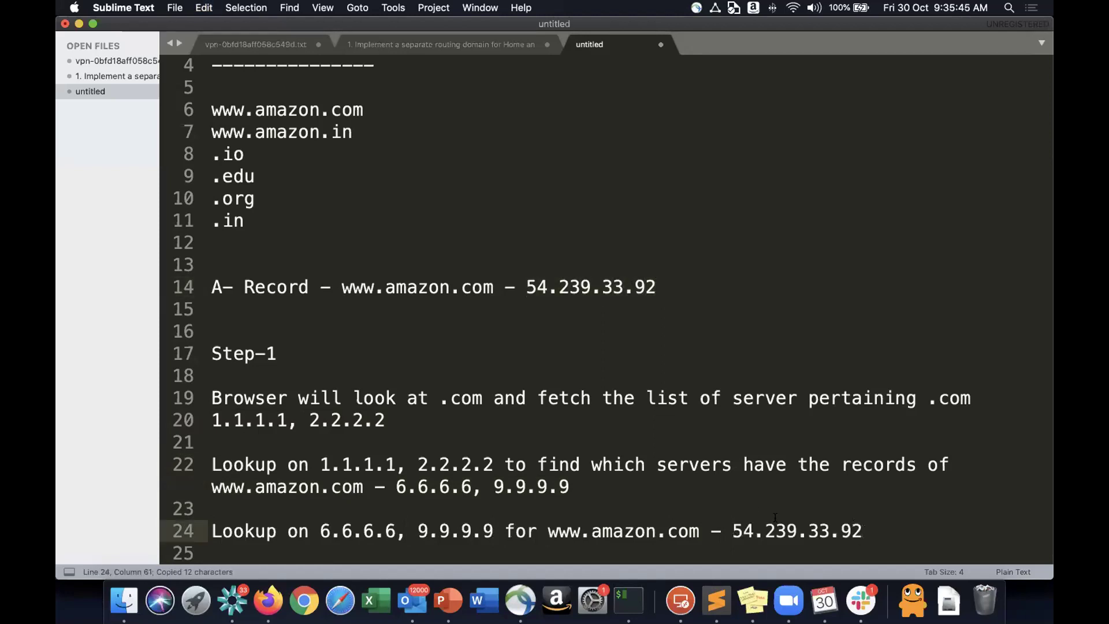
{"action": "left_click", "coordinate": [733, 527], "text": "shift"}
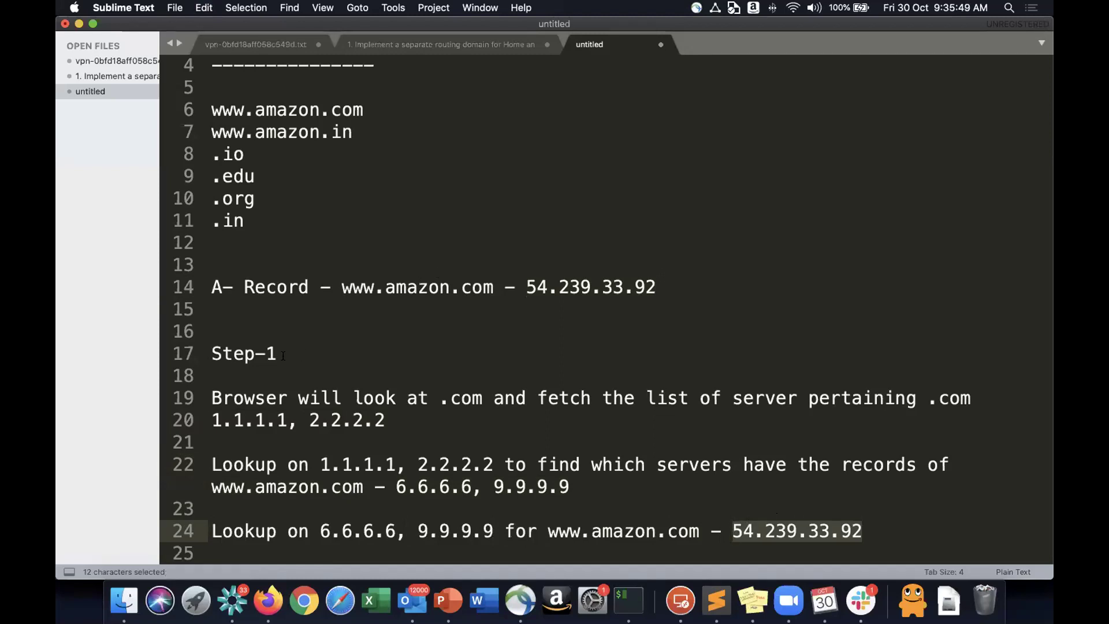
Delete the "Step-1" heading with its line and place the cursor on blank line 16.
{"action": "left_click_drag", "start_coordinate": [283, 356], "coordinate": [212, 353]}
{"action": "key", "text": "BackSpace"}
{"action": "key", "text": "BackSpace"}
{"action": "key", "text": "Down"}
{"action": "key", "text": "Down"}
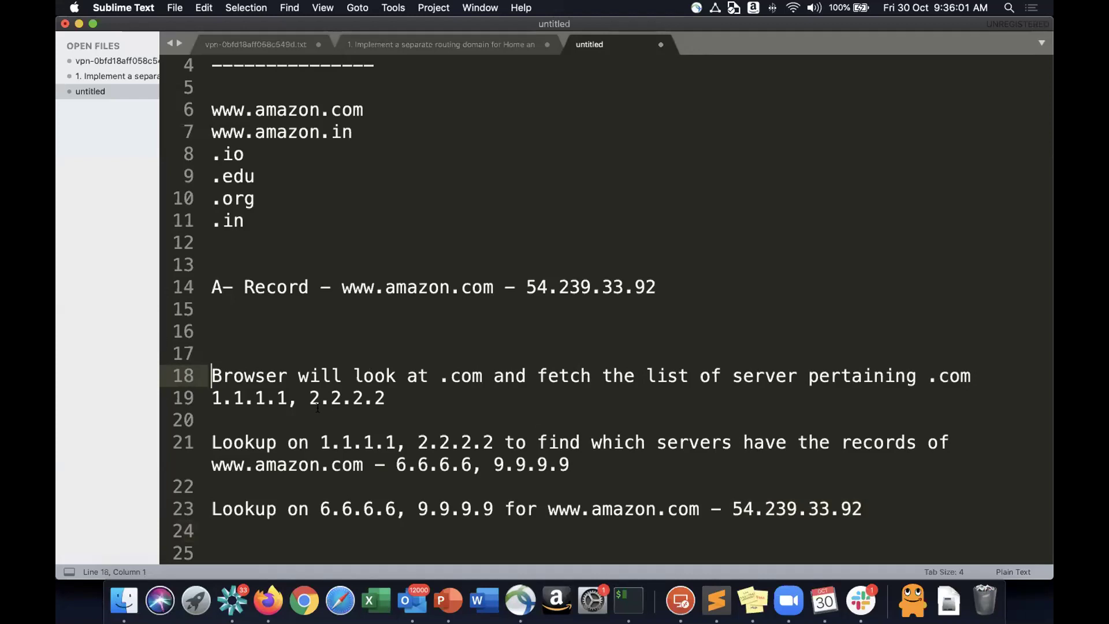
{"action": "left_click", "coordinate": [357, 340]}
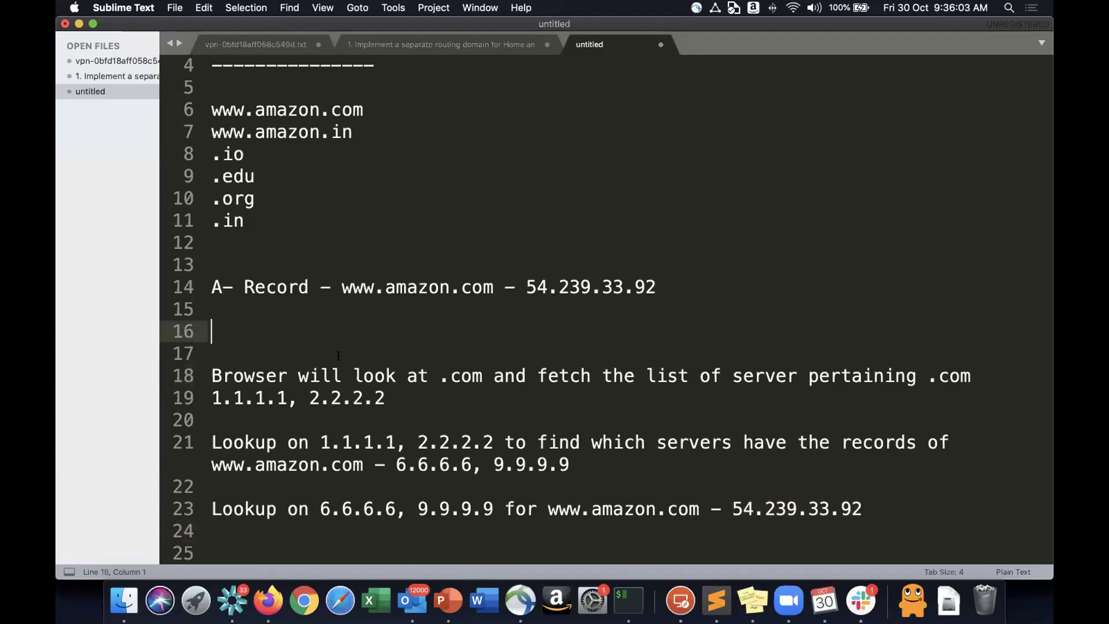
Insert a blank line above the browser lookup notes and write 8.8.8.8 on line 17.
{"action": "key", "text": "Return"}
{"action": "key", "text": "Down"}
{"action": "key", "text": "Up"}
{"action": "key", "text": "Up"}
{"action": "left_click", "coordinate": [211, 354]}
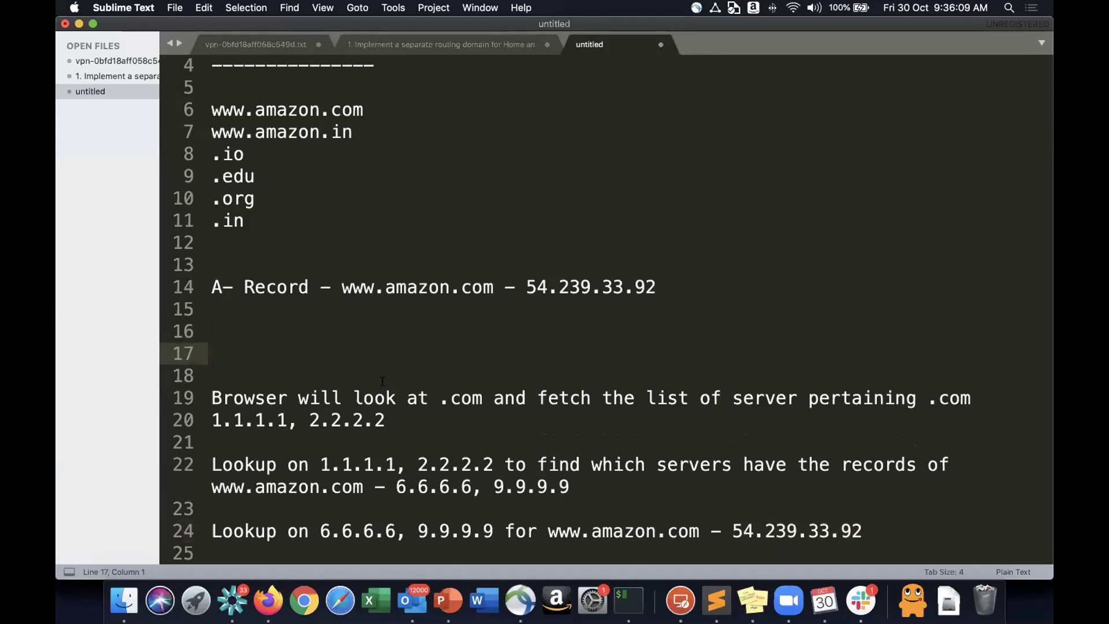
{"action": "type", "text": "8.8,.8"}
{"action": "key", "text": "BackSpace"}
{"action": "key", "text": "BackSpace"}
{"action": "type", "text": ".8.8"}
Switch to the DHCP options sets page in Firefox and read the domain-name-servers description through to the domain-name row.
{"action": "key", "text": "super+Tab"}
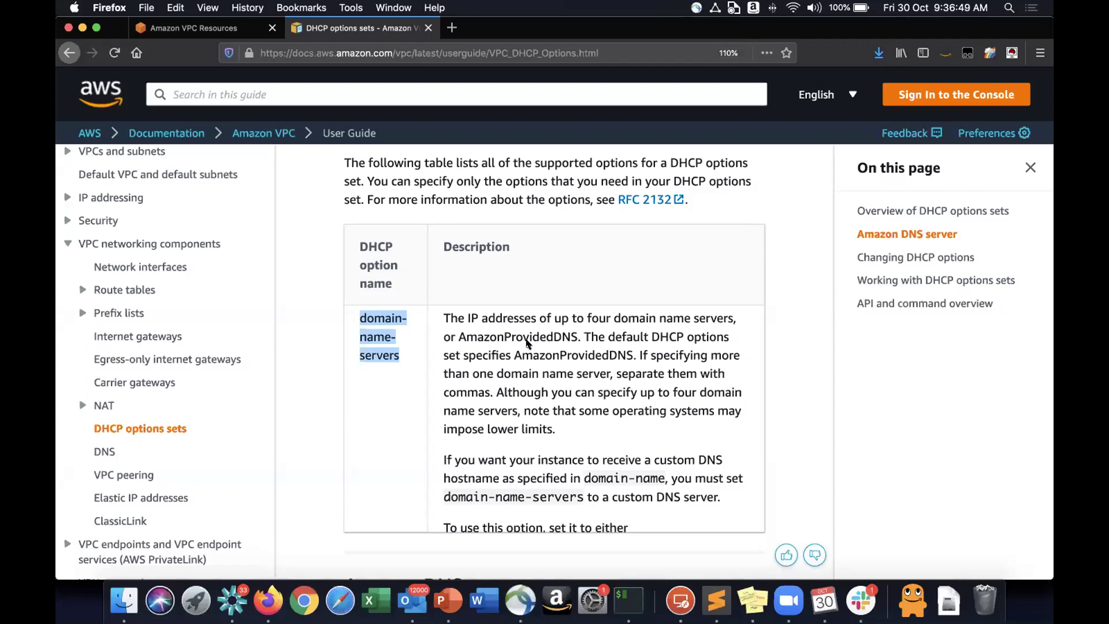
{"action": "scroll", "coordinate": [527, 343], "scroll_direction": "up", "scroll_amount": 1}
{"action": "scroll", "coordinate": [527, 342], "scroll_direction": "down", "scroll_amount": 3}
{"action": "scroll", "coordinate": [527, 341], "scroll_direction": "up", "scroll_amount": 3}
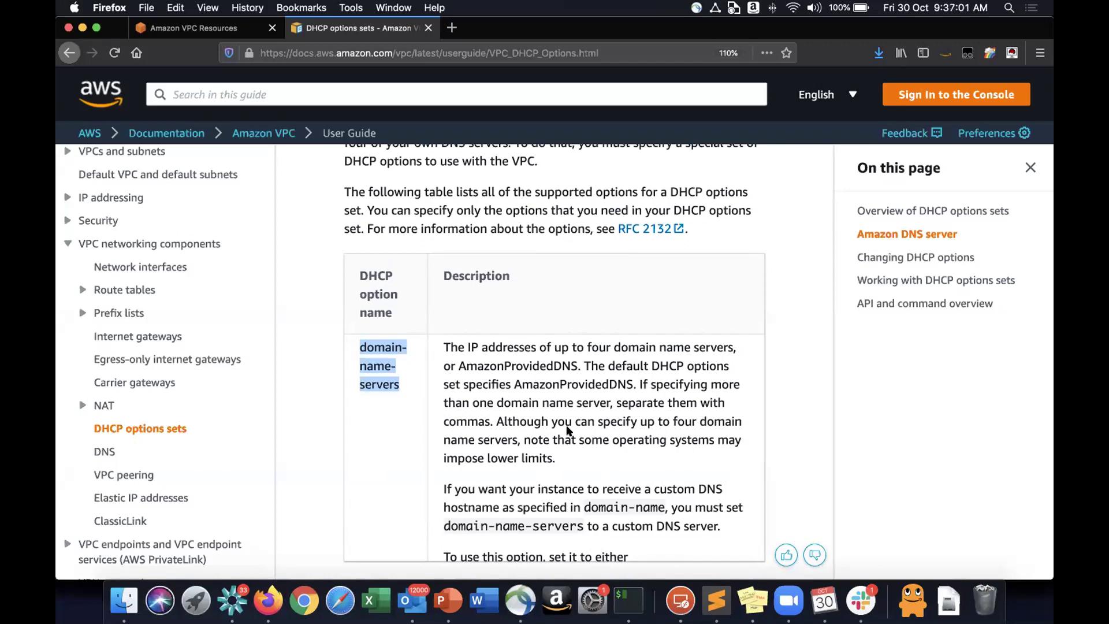
{"action": "scroll", "coordinate": [567, 430], "scroll_direction": "down", "scroll_amount": 3}
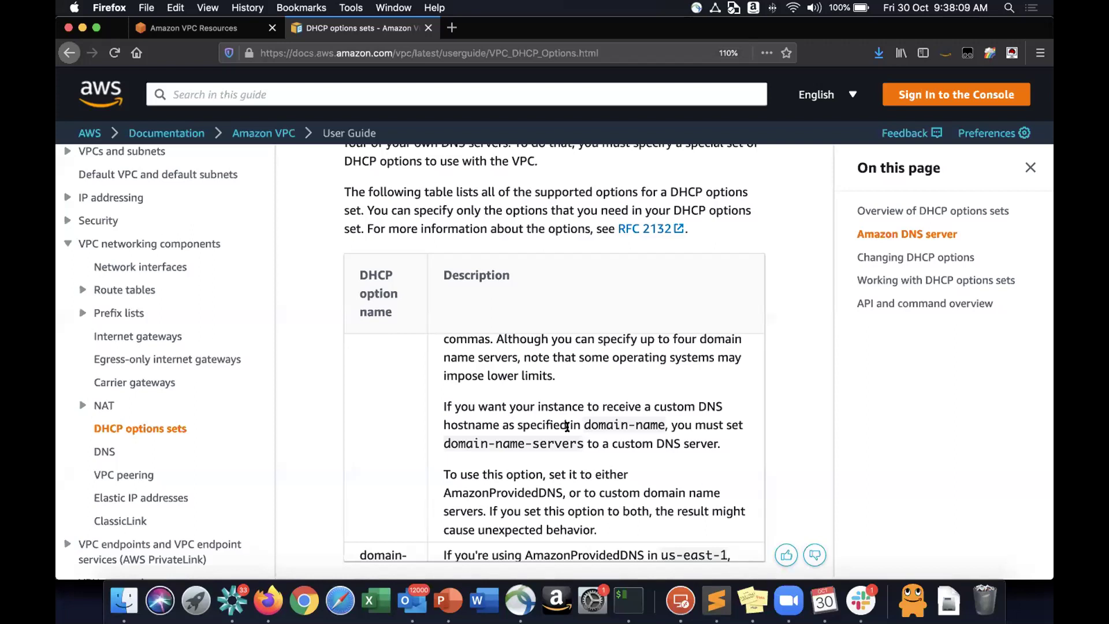
{"action": "scroll", "coordinate": [718, 408], "scroll_direction": "down", "scroll_amount": 2}
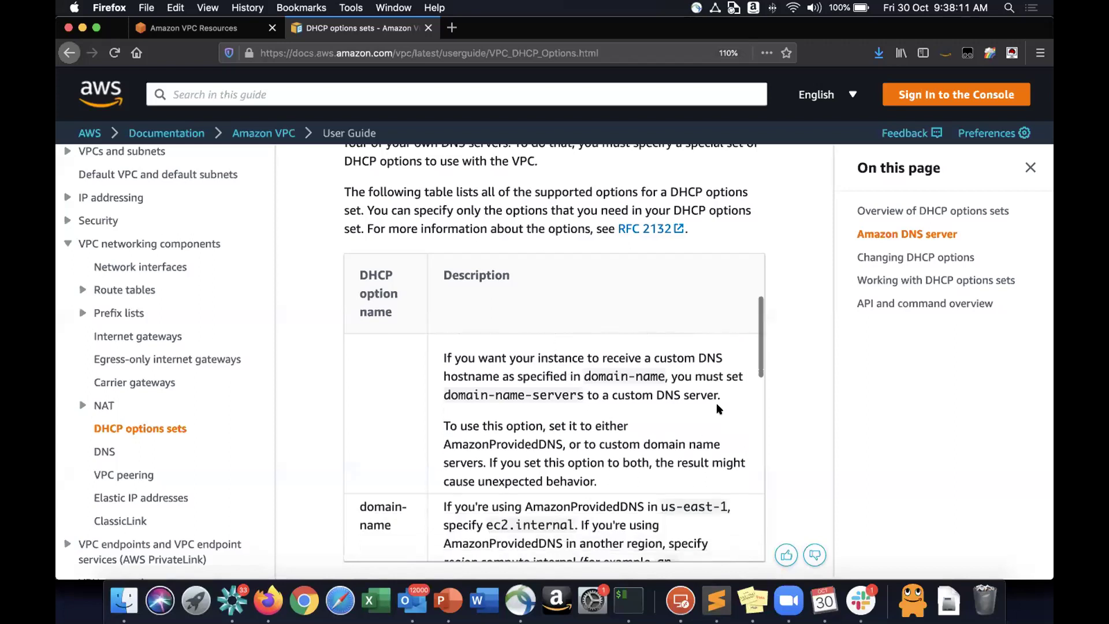
{"action": "scroll", "coordinate": [717, 408], "scroll_direction": "down", "scroll_amount": 3}
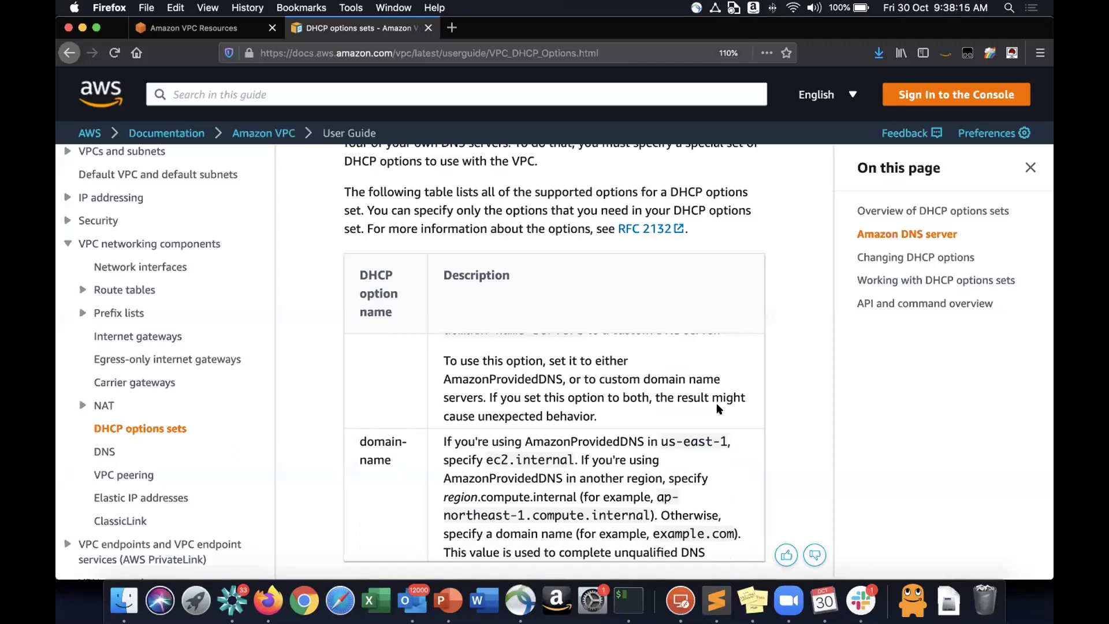
{"action": "scroll", "coordinate": [718, 409], "scroll_direction": "down", "scroll_amount": 3}
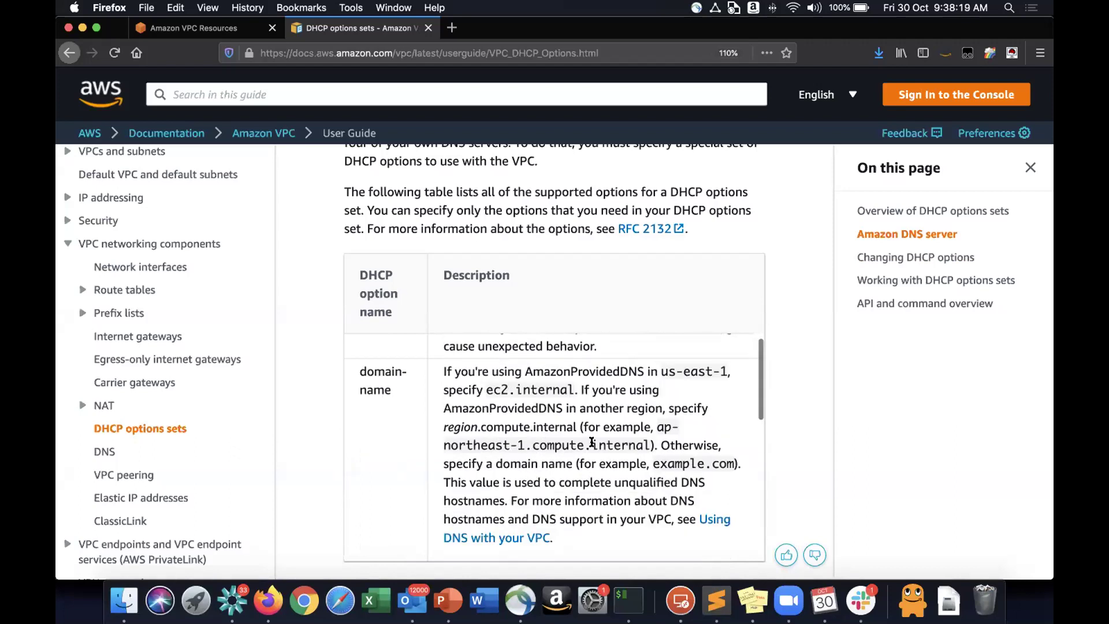
Highlight AmazonProvidedDNS and ec2.internal in turn in the domain-name description, finishing with the selection cleared.
{"action": "double_click", "coordinate": [577, 367]}
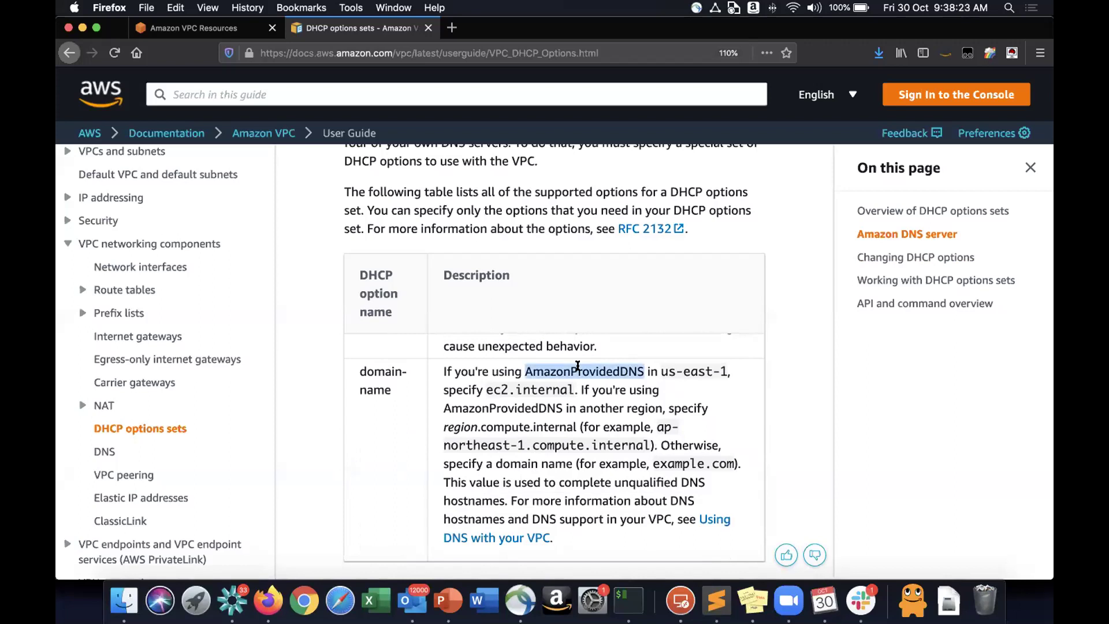
{"action": "left_click_drag", "start_coordinate": [487, 389], "coordinate": [571, 389]}
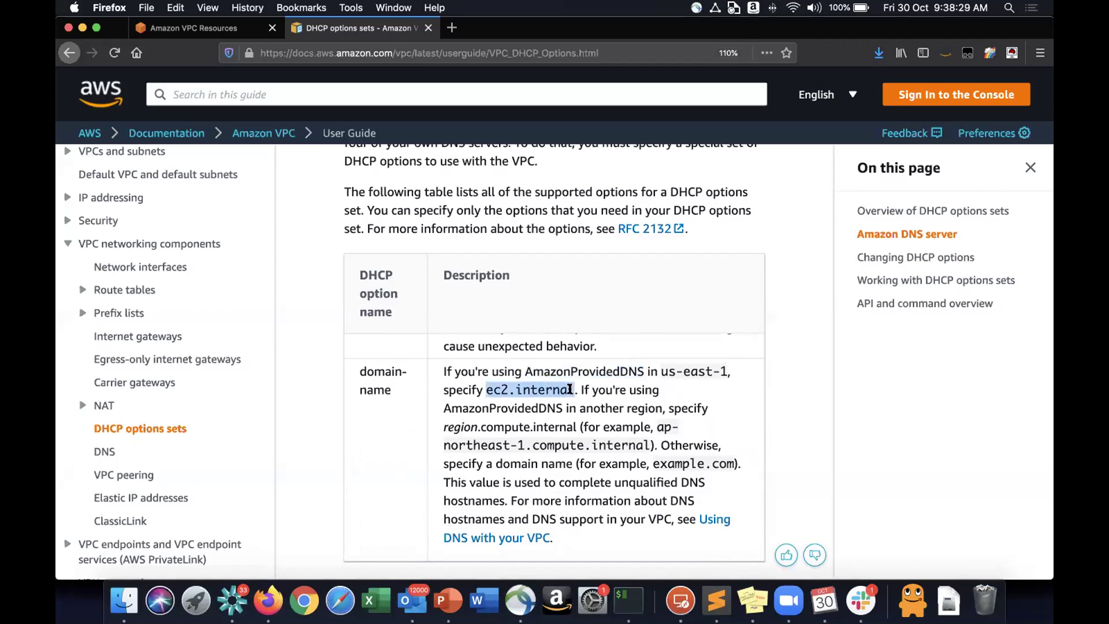
{"action": "double_click", "coordinate": [500, 408]}
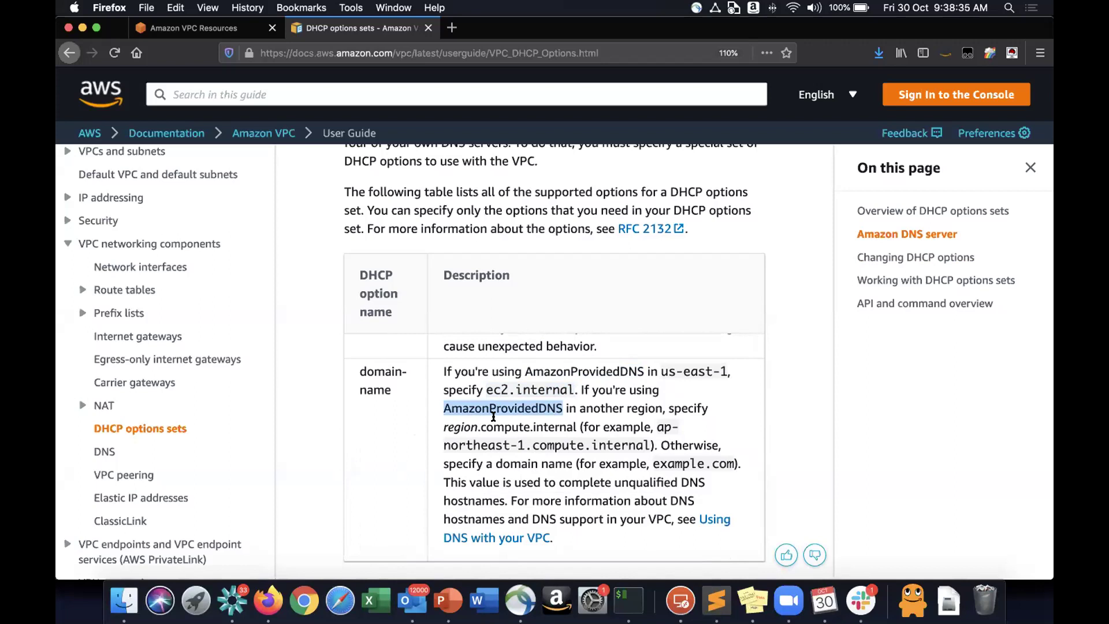
{"action": "left_click_drag", "start_coordinate": [490, 388], "coordinate": [558, 382]}
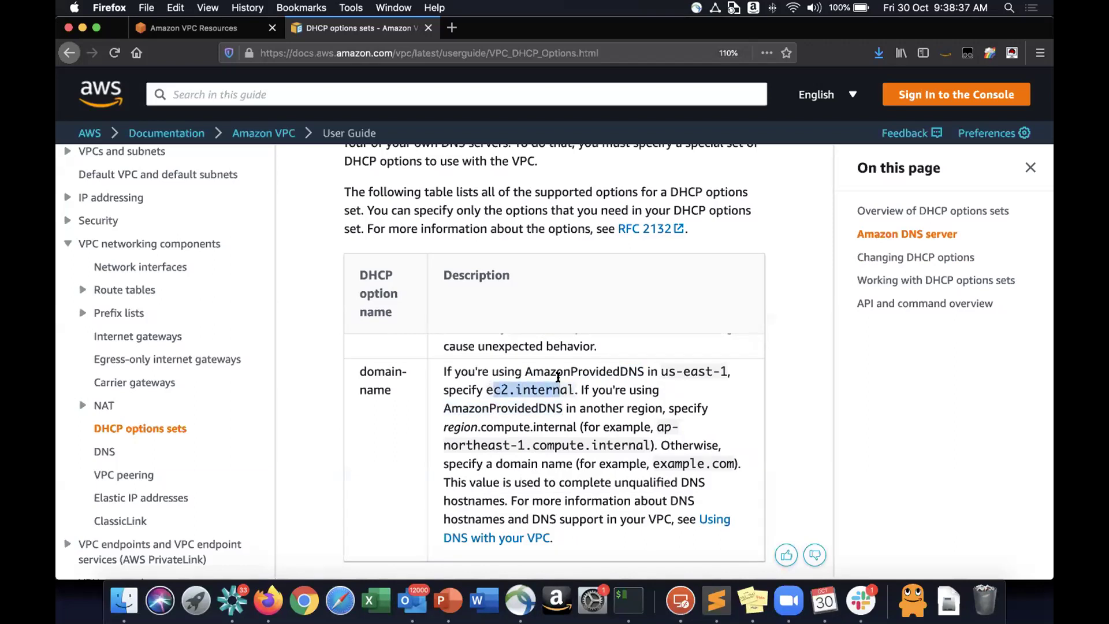
{"action": "double_click", "coordinate": [558, 379]}
{"action": "left_click", "coordinate": [559, 379]}
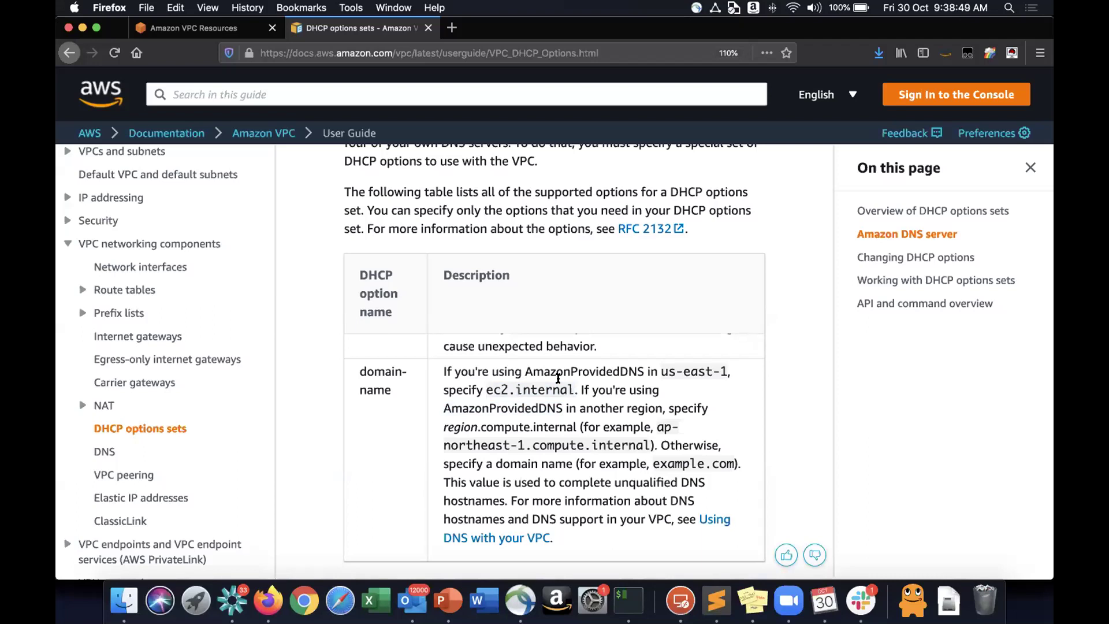
Read the Important note on multiple domain names, then the ntp-servers, netbios-name-servers and netbios-node-type rows.
{"action": "scroll", "coordinate": [558, 379], "scroll_direction": "down", "scroll_amount": 5}
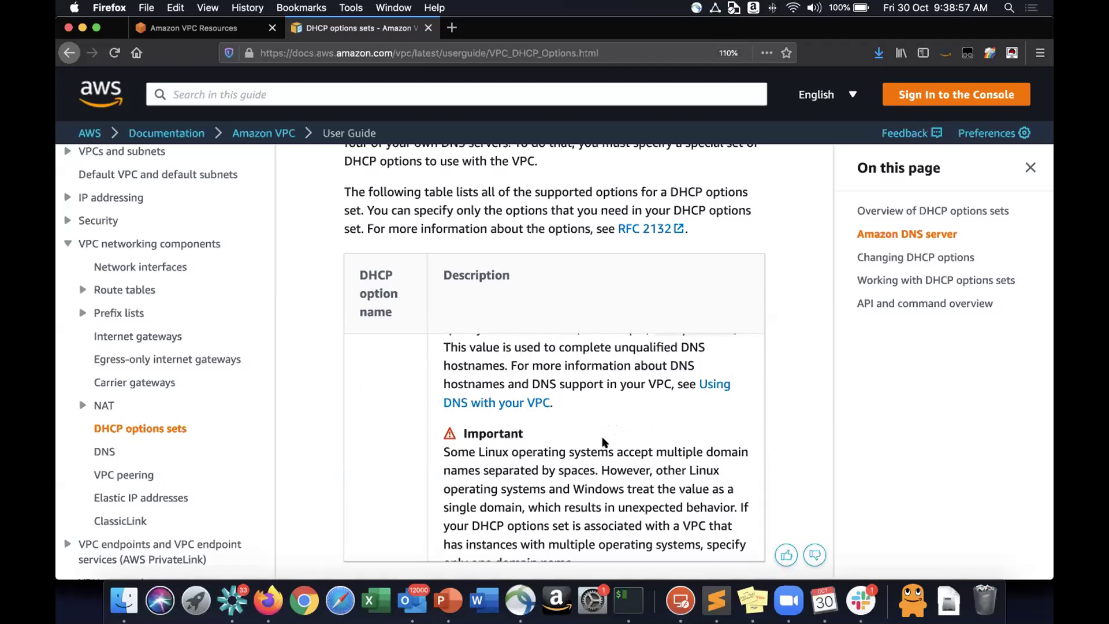
{"action": "scroll", "coordinate": [603, 442], "scroll_direction": "down", "scroll_amount": 3}
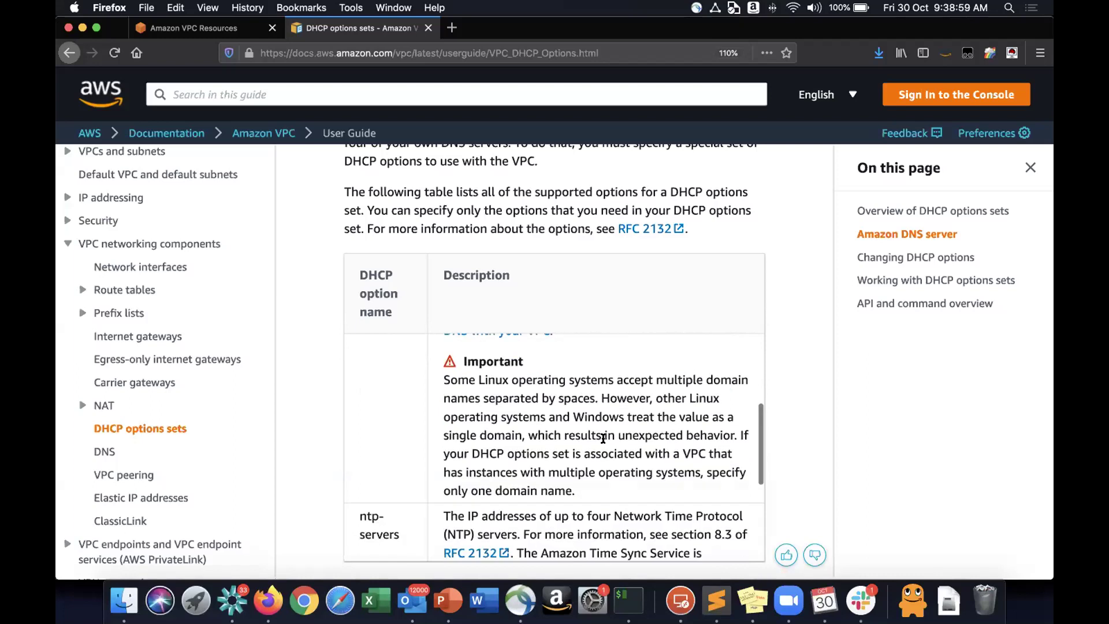
{"action": "scroll", "coordinate": [603, 439], "scroll_direction": "up", "scroll_amount": 5}
{"action": "scroll", "coordinate": [603, 438], "scroll_direction": "down", "scroll_amount": 1}
{"action": "scroll", "coordinate": [603, 439], "scroll_direction": "down", "scroll_amount": 5}
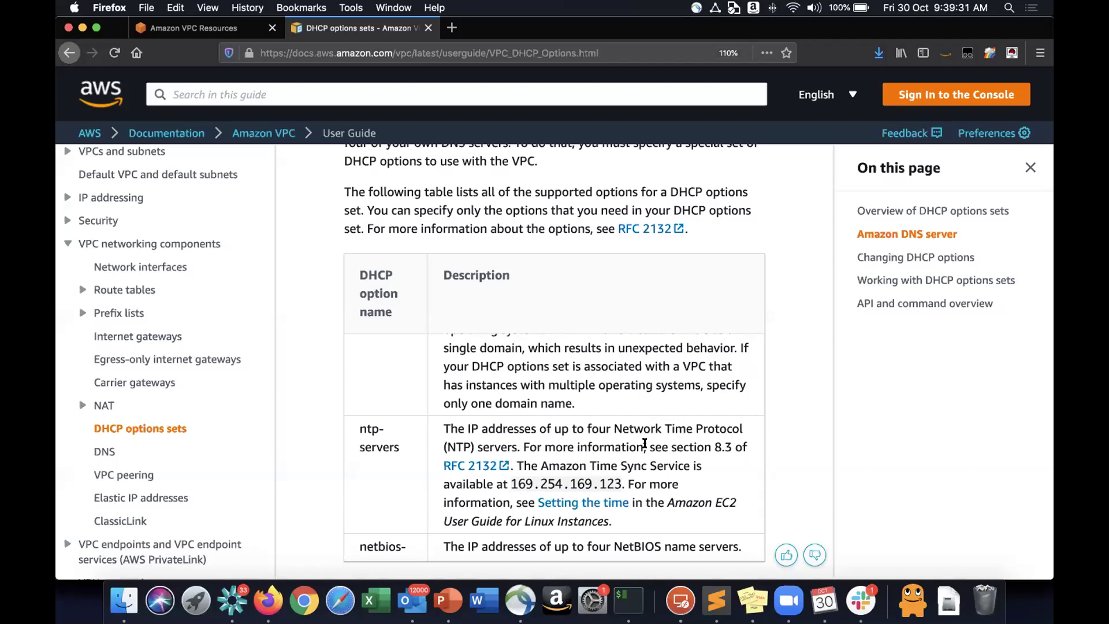
{"action": "scroll", "coordinate": [644, 443], "scroll_direction": "down", "scroll_amount": 4}
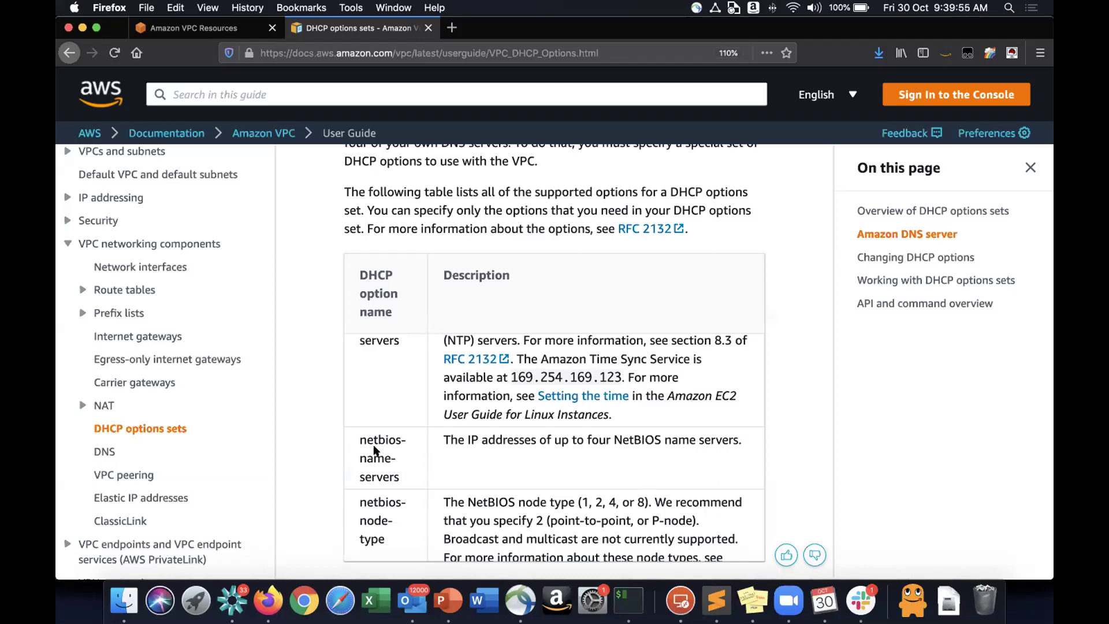
{"action": "scroll", "coordinate": [375, 449], "scroll_direction": "down", "scroll_amount": 2}
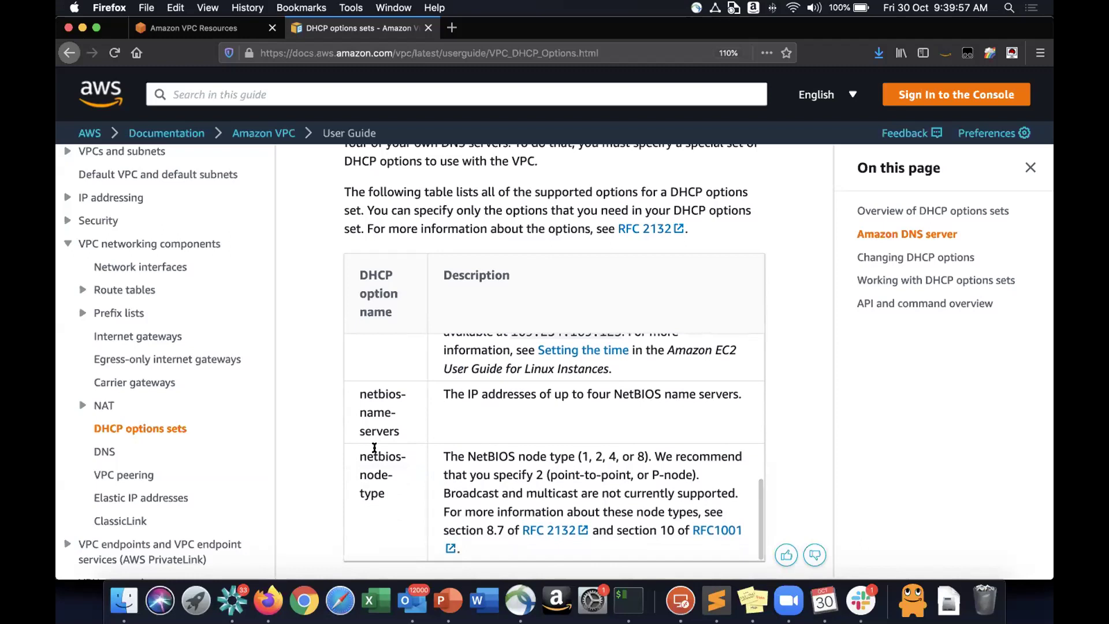
{"action": "scroll", "coordinate": [375, 448], "scroll_direction": "down", "scroll_amount": 3}
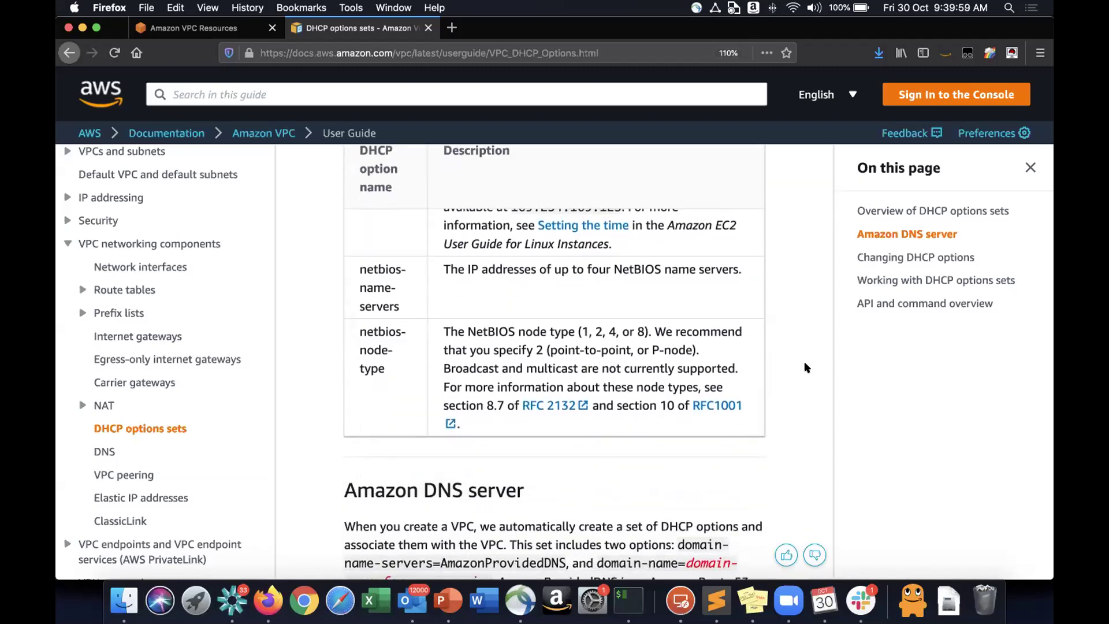
Go back to the start of the DHCP options table and review the domain-name-servers row again.
{"action": "scroll", "coordinate": [806, 366], "scroll_direction": "up", "scroll_amount": 3}
{"action": "scroll", "coordinate": [564, 407], "scroll_direction": "up", "scroll_amount": 5}
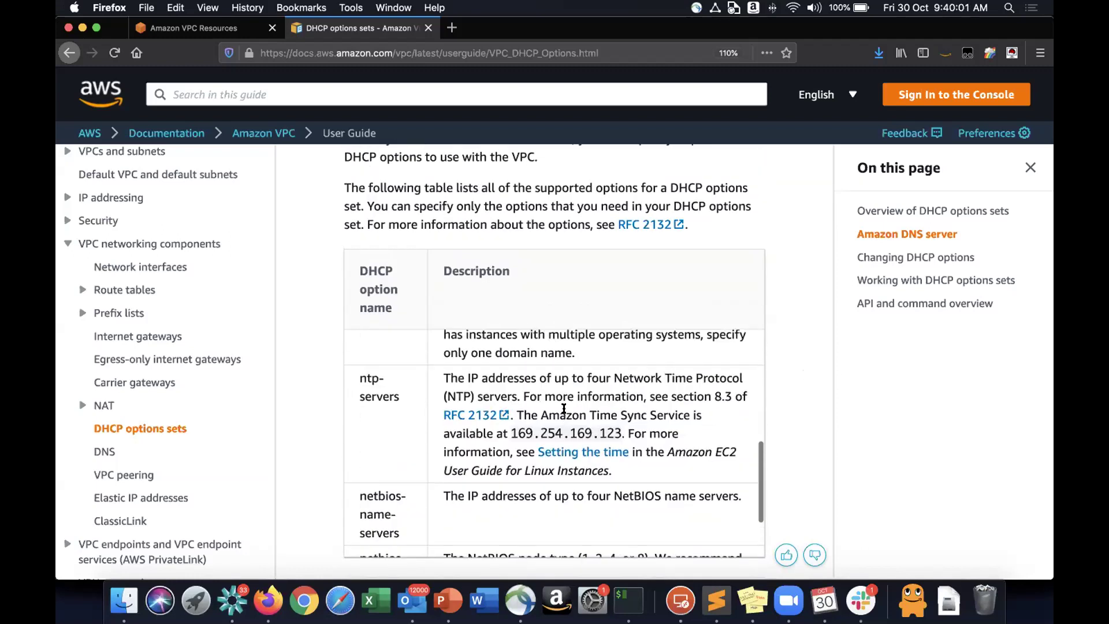
{"action": "scroll", "coordinate": [564, 408], "scroll_direction": "up", "scroll_amount": 10}
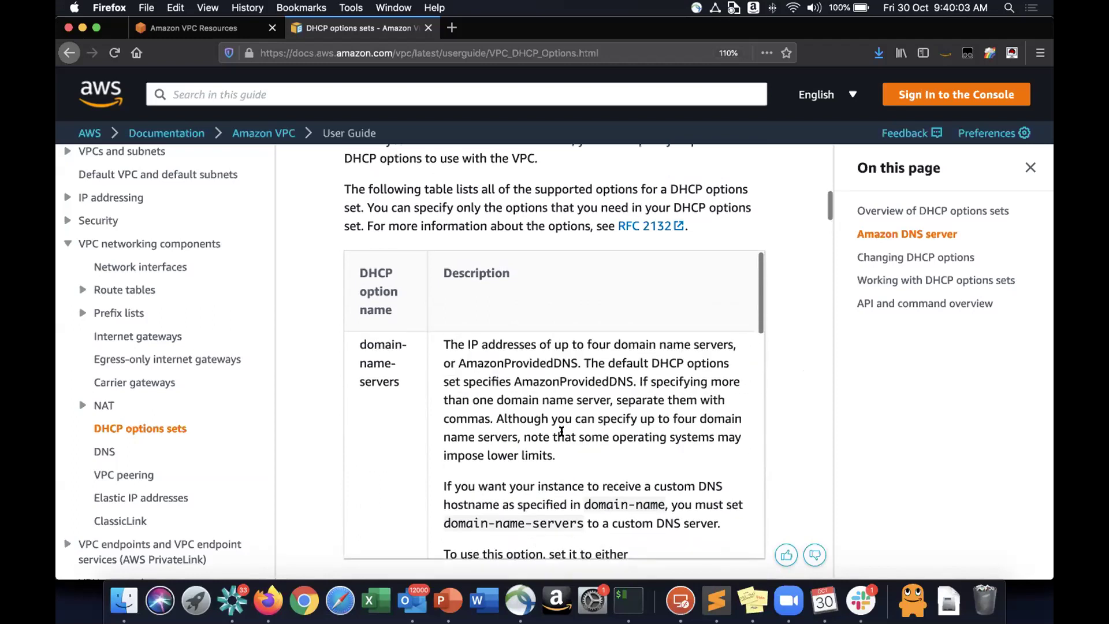
{"action": "scroll", "coordinate": [559, 453], "scroll_direction": "down", "scroll_amount": 5}
{"action": "scroll", "coordinate": [560, 452], "scroll_direction": "up", "scroll_amount": 5}
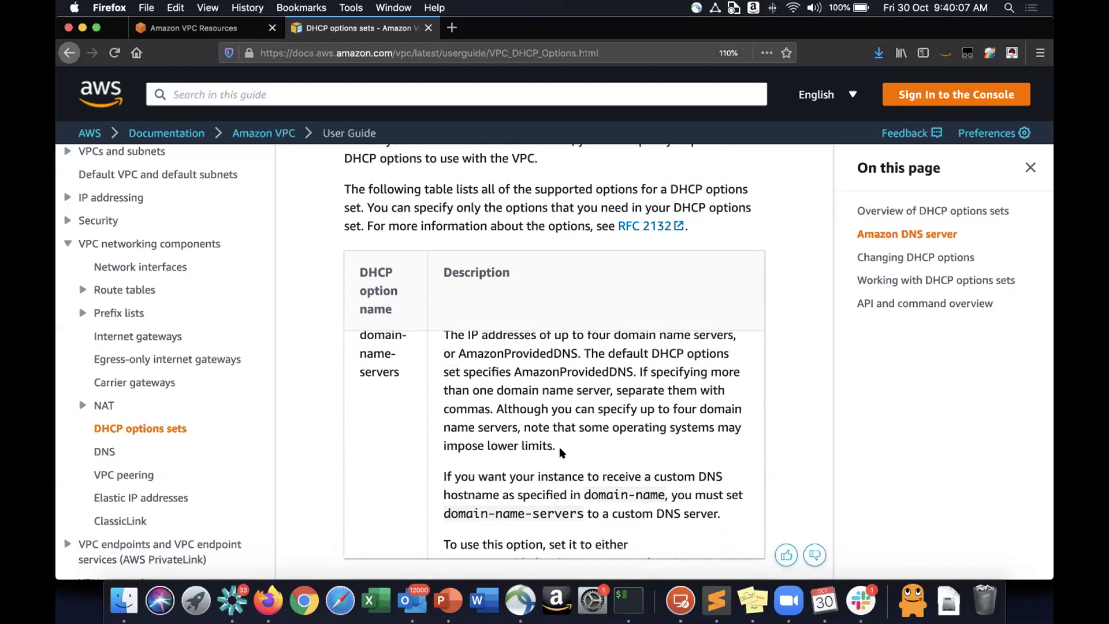
Return to the Sublime Text notes and put "Google's DNS -" before 8.8.8.8 on line 17.
{"action": "key", "text": "super+Tab"}
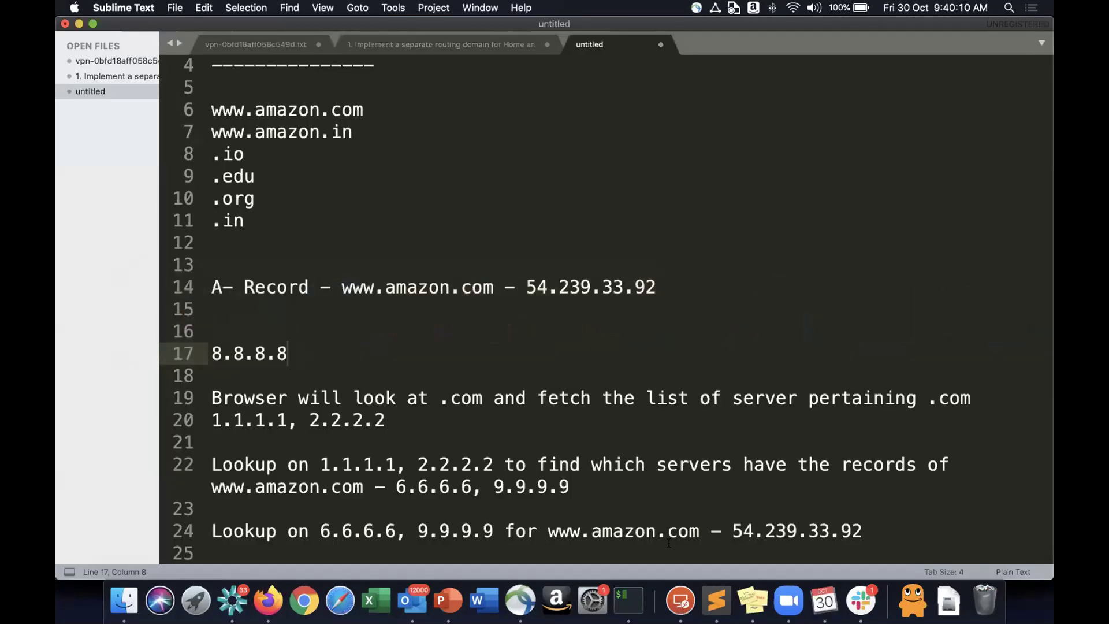
{"action": "left_click", "coordinate": [212, 350]}
{"action": "type", "text": "Google's DNS -"}
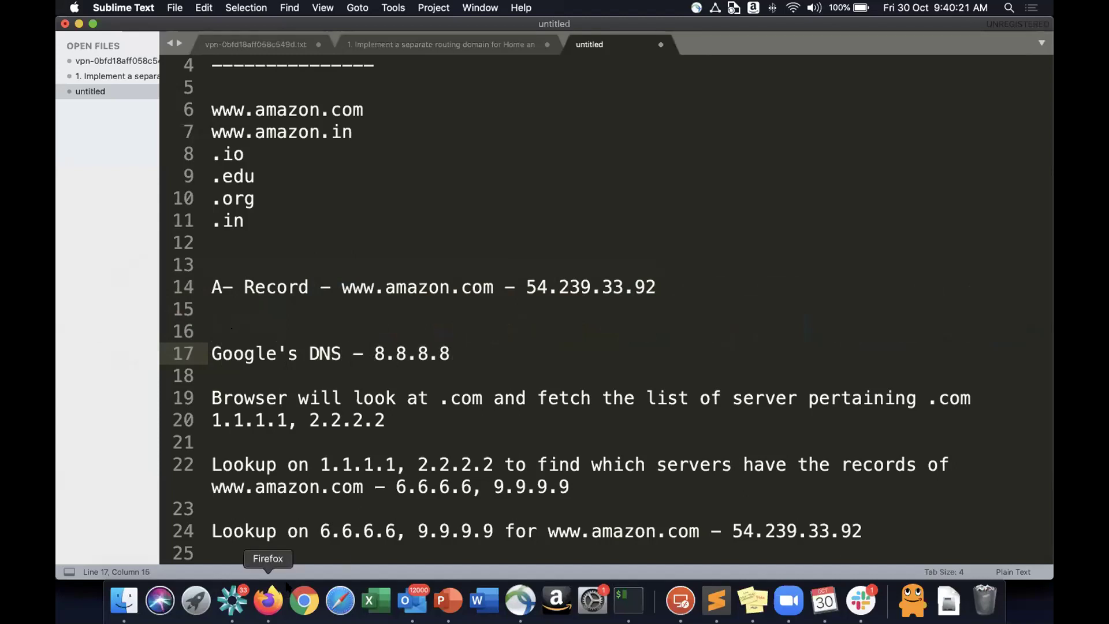
Open Google in a new Firefox tab and search for "amazon public dns servers".
{"action": "left_click", "coordinate": [268, 600]}
{"action": "left_click", "coordinate": [453, 27]}
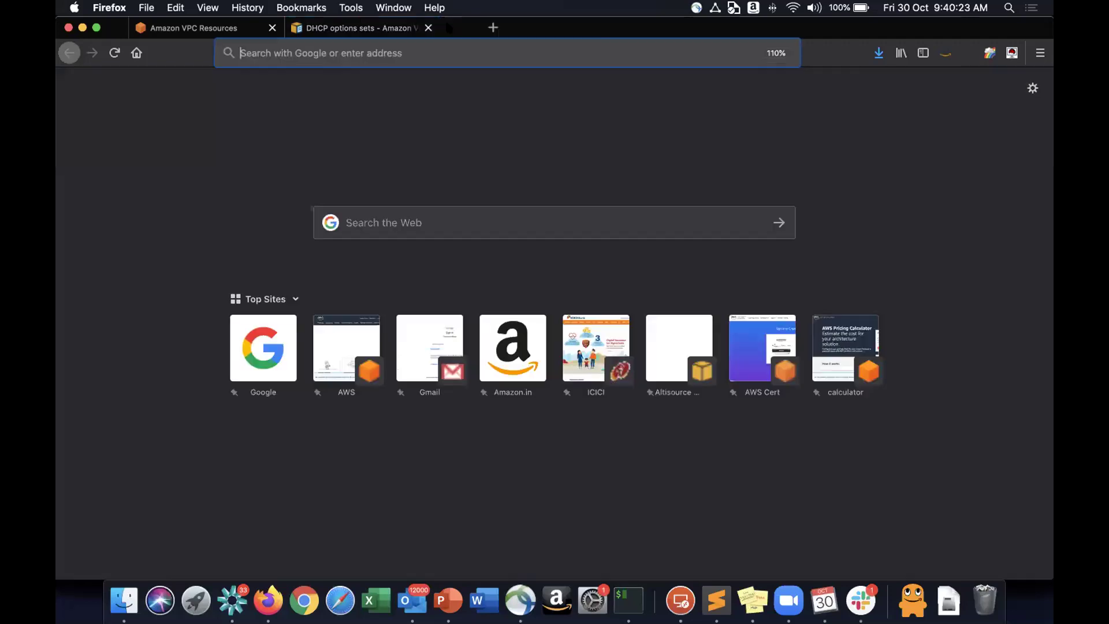
{"action": "left_click", "coordinate": [261, 364]}
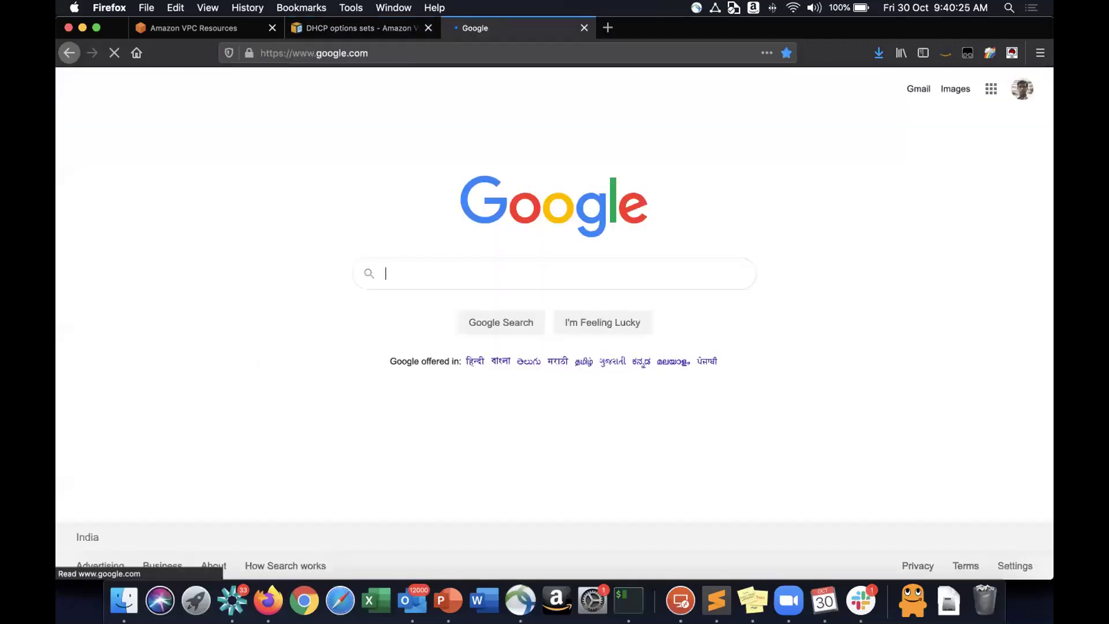
{"action": "type", "text": "amazon public dns"}
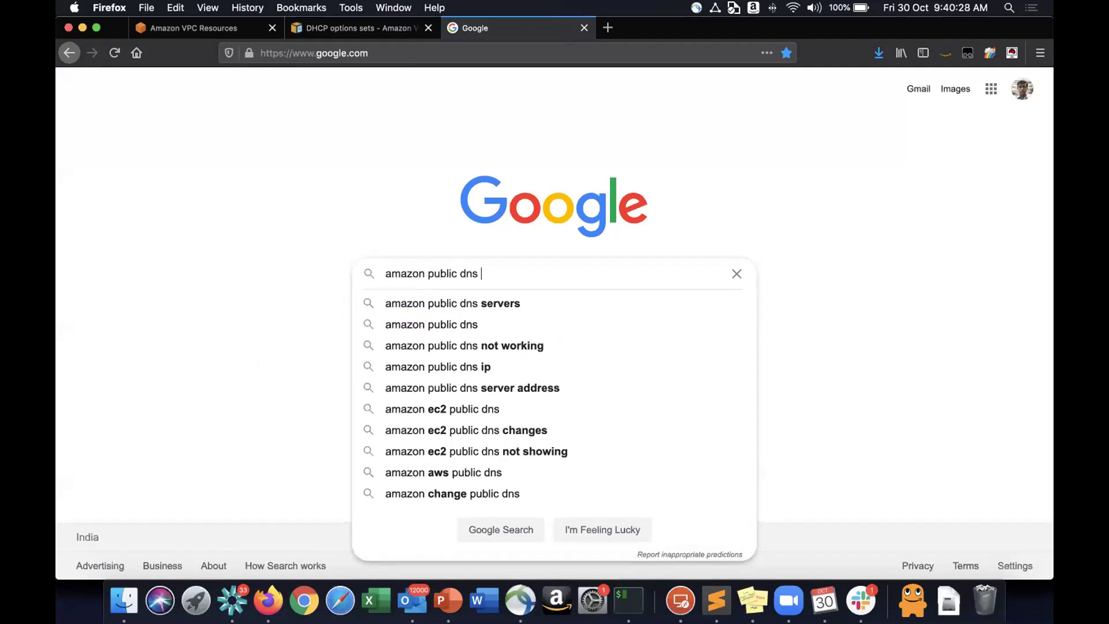
{"action": "key", "text": "Down"}
{"action": "key", "text": "Return"}
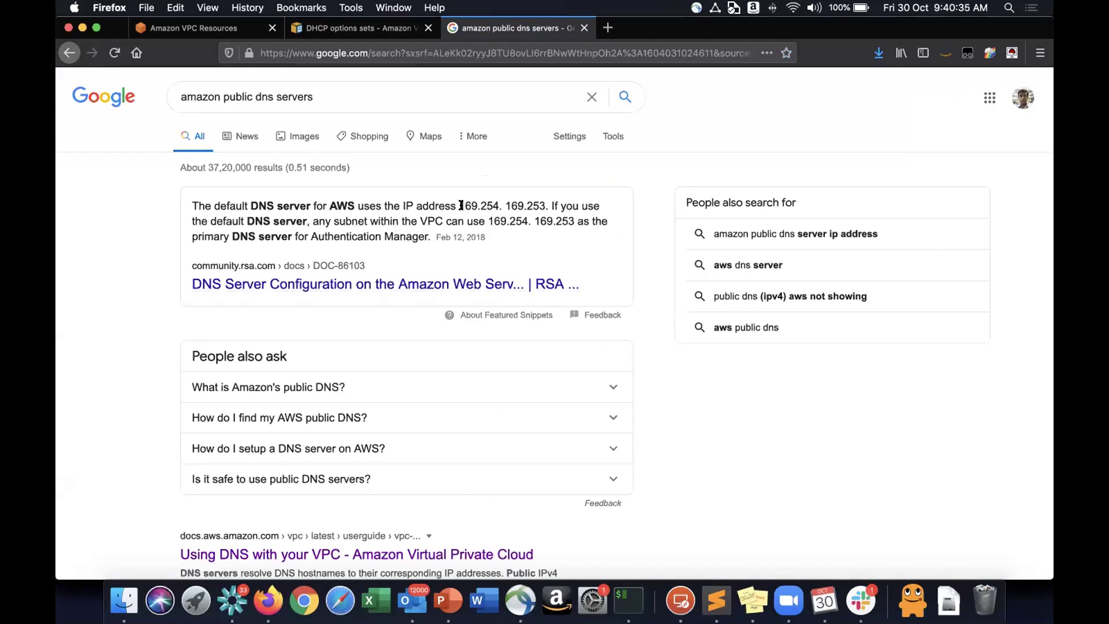
Highlight the default AWS DNS server address in the featured snippet and look through the remaining search results.
{"action": "left_click_drag", "start_coordinate": [466, 206], "coordinate": [546, 205]}
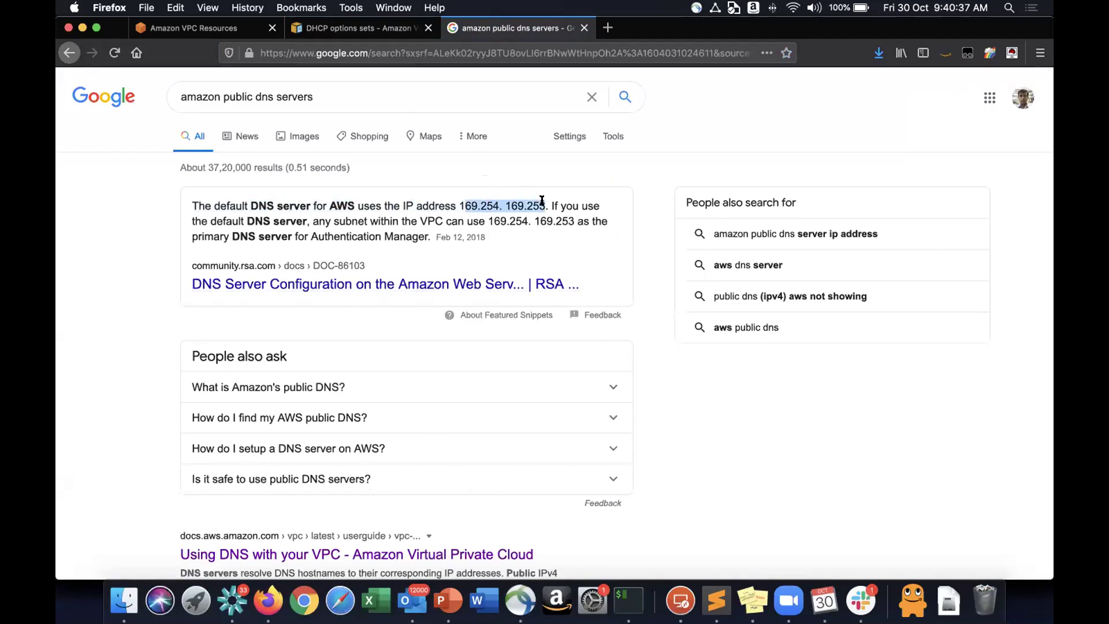
{"action": "left_click", "coordinate": [468, 205]}
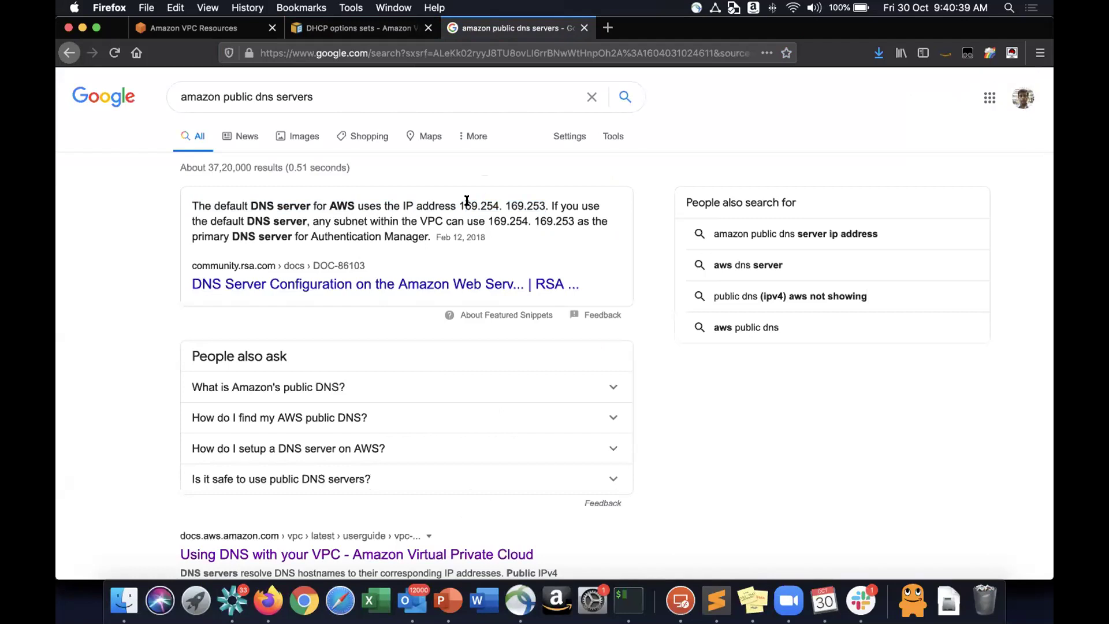
{"action": "left_click_drag", "start_coordinate": [459, 206], "coordinate": [539, 205]}
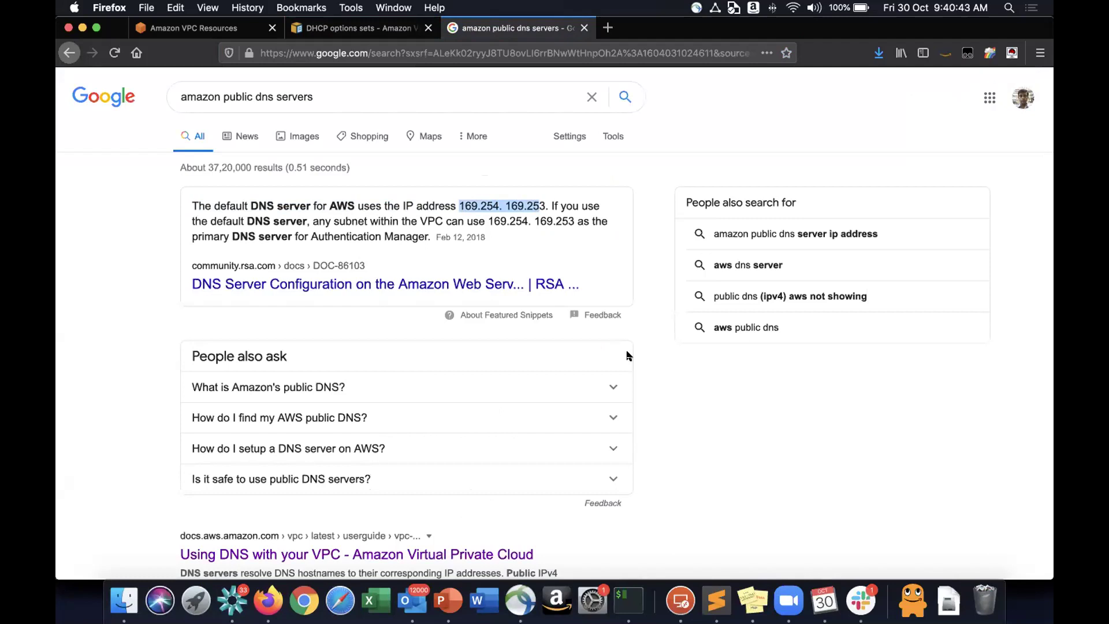
{"action": "scroll", "coordinate": [629, 356], "scroll_direction": "down", "scroll_amount": 5}
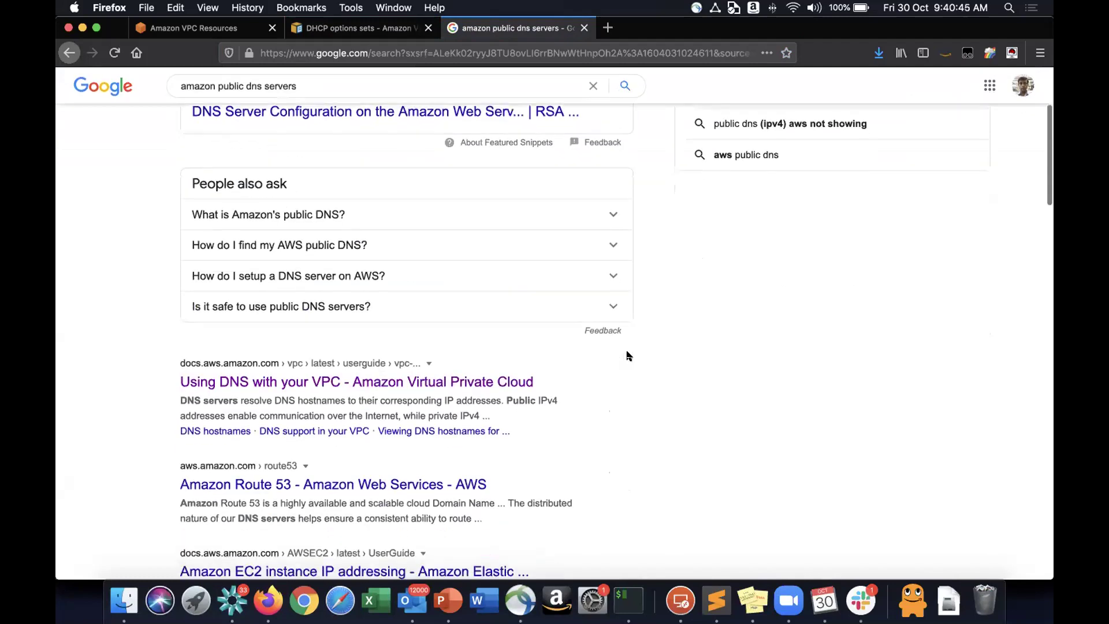
{"action": "scroll", "coordinate": [629, 356], "scroll_direction": "down", "scroll_amount": 3}
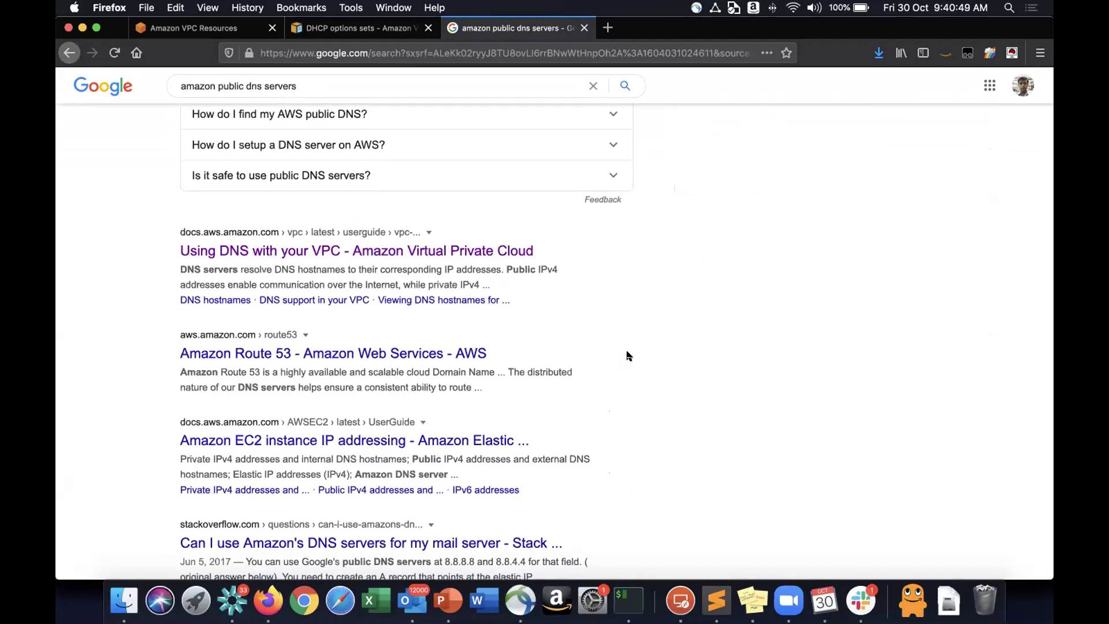
{"action": "scroll", "coordinate": [629, 377], "scroll_direction": "down", "scroll_amount": 5}
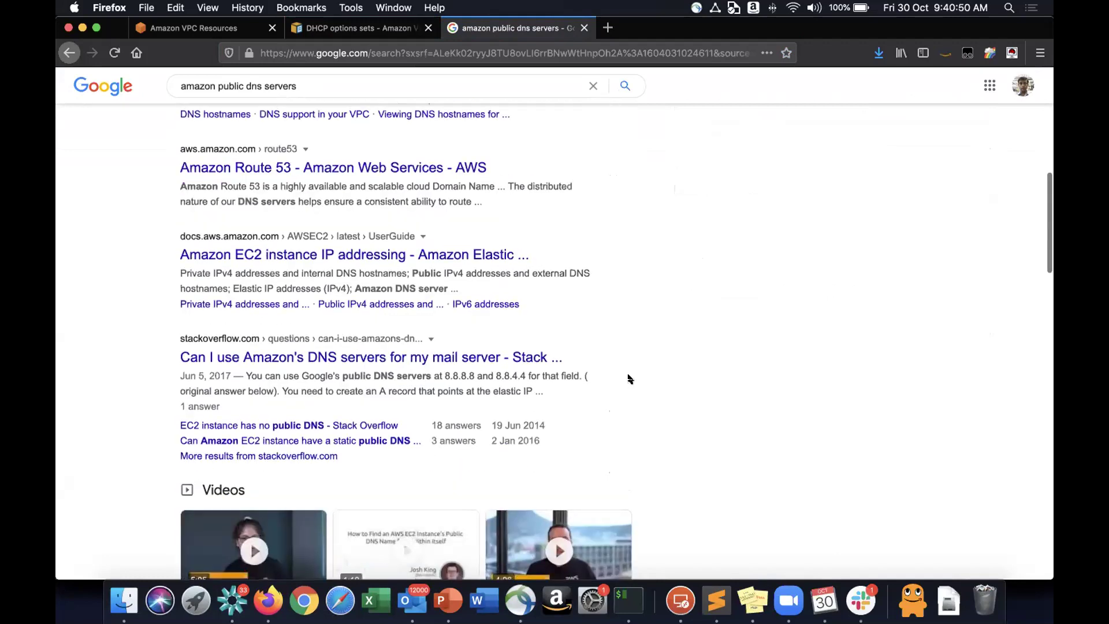
Bring forward the Firefox window showing the EC2 Instances console, passing through the Sublime Text notes.
{"action": "key", "text": "super+grave"}
{"action": "key", "text": "super+Tab"}
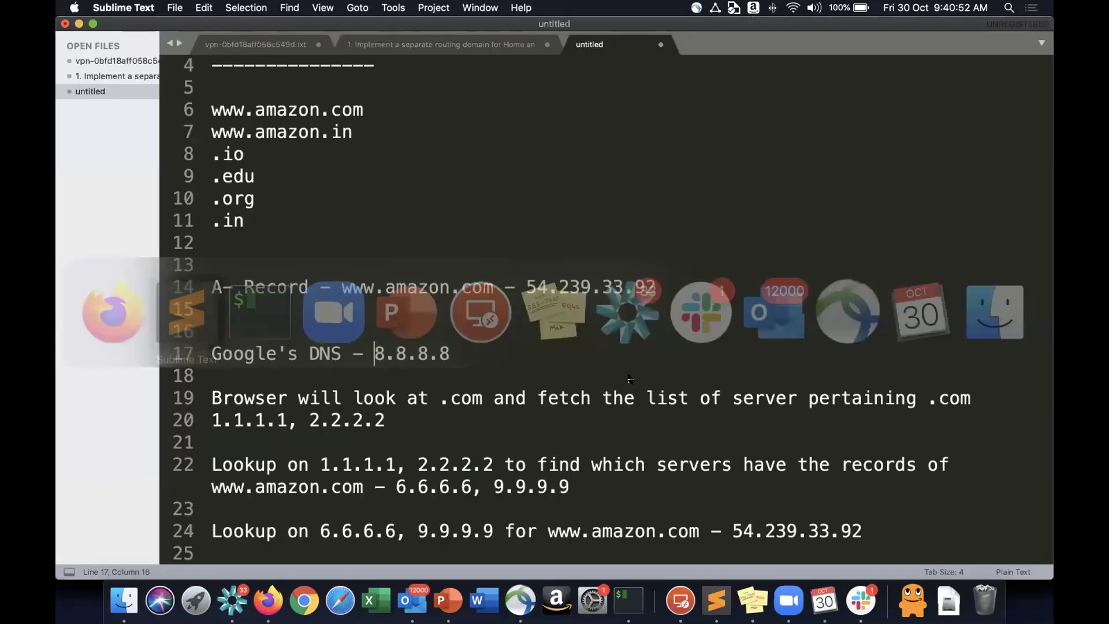
{"action": "key", "text": "super+Tab"}
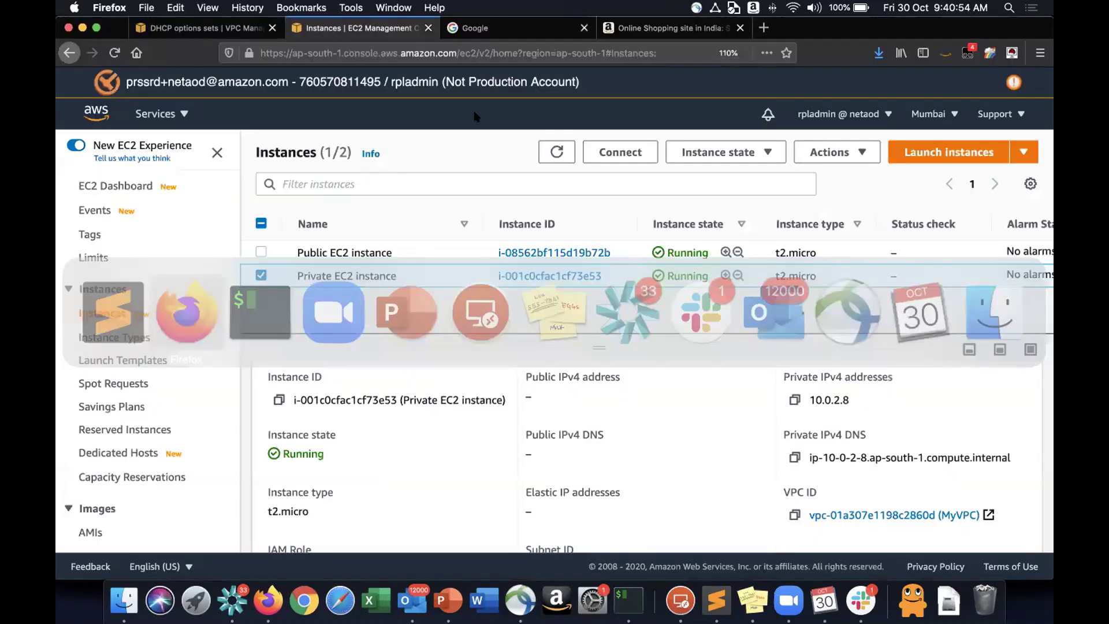
Return to the Firefox window with the DHCP options sets documentation and highlight AmazonProvidedDNS in the Amazon DNS server section.
{"action": "key", "text": "super+grave"}
{"action": "key", "text": "ctrl+shift+Tab"}
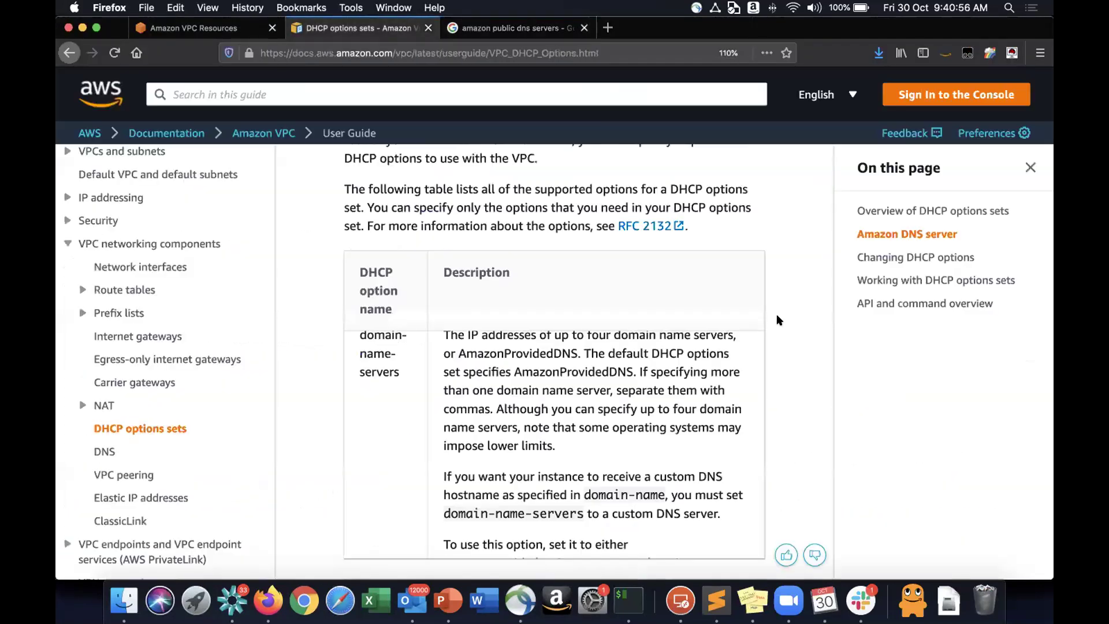
{"action": "scroll", "coordinate": [788, 360], "scroll_direction": "down", "scroll_amount": 5}
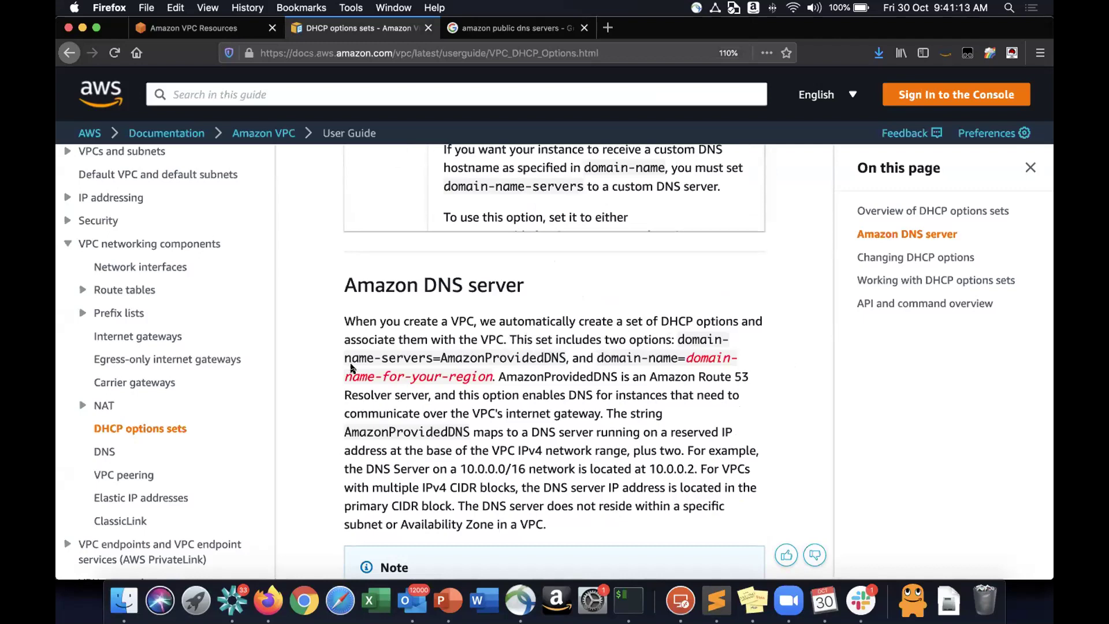
{"action": "left_click_drag", "start_coordinate": [345, 358], "coordinate": [520, 361]}
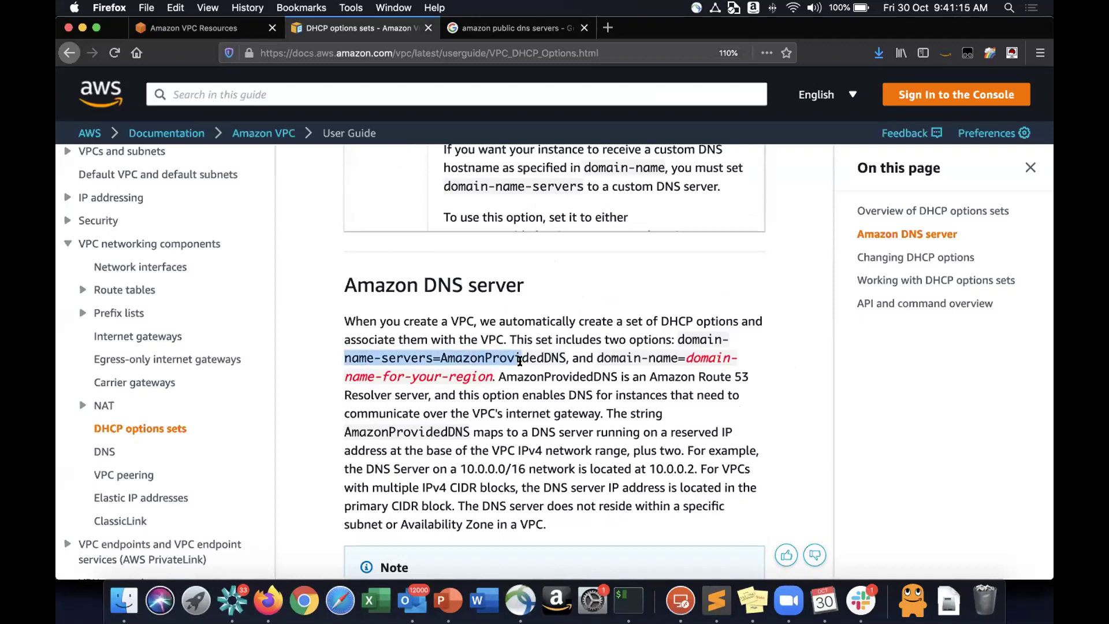
{"action": "double_click", "coordinate": [519, 361]}
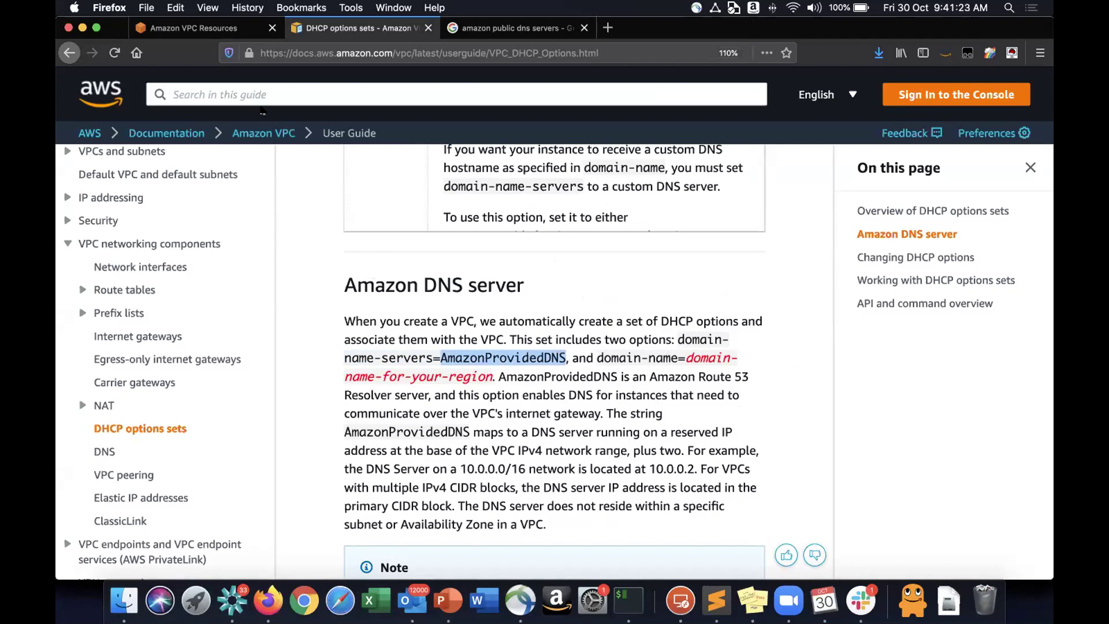
Go back to the DHCP options sets console page and highlight the set's name server and domain name values.
{"action": "key", "text": "super+grave"}
{"action": "left_click", "coordinate": [220, 24]}
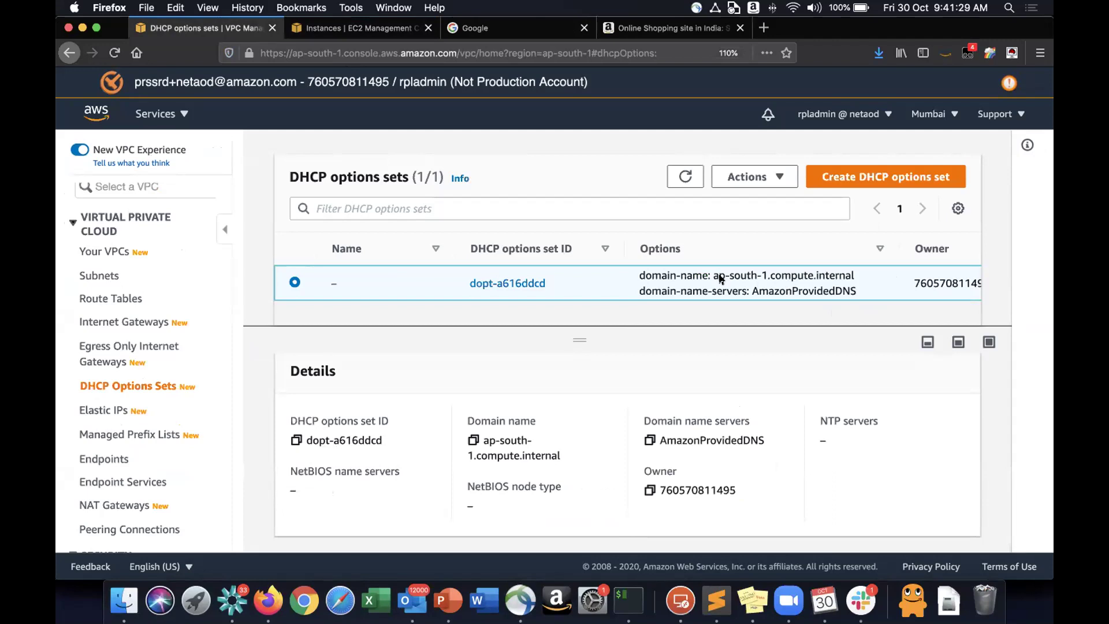
{"action": "double_click", "coordinate": [752, 287]}
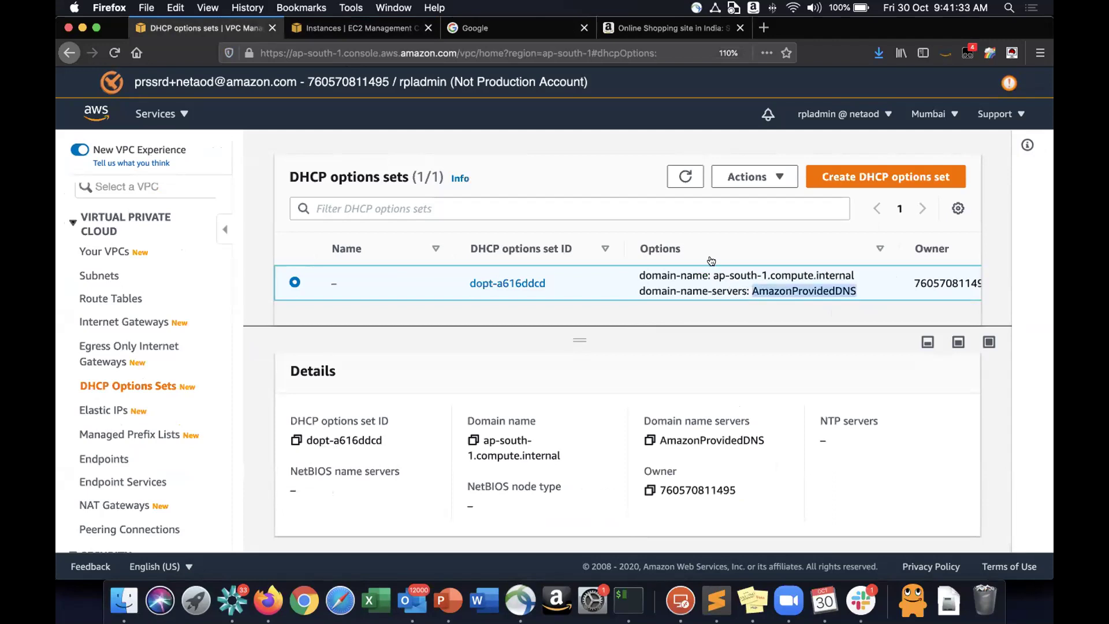
{"action": "left_click", "coordinate": [713, 276]}
{"action": "left_click_drag", "start_coordinate": [713, 276], "coordinate": [790, 275]}
{"action": "double_click", "coordinate": [790, 275]}
{"action": "double_click", "coordinate": [835, 275]}
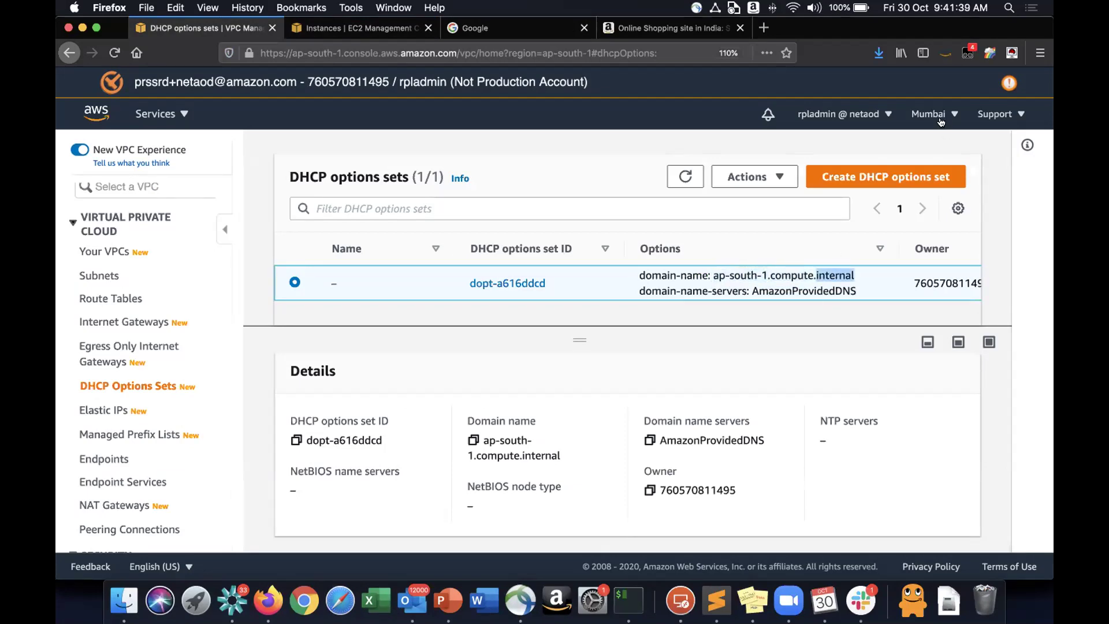
Switch the console region to US East (N. Virginia) and widen the Options column to read the DHCP options in full.
{"action": "left_click", "coordinate": [940, 119]}
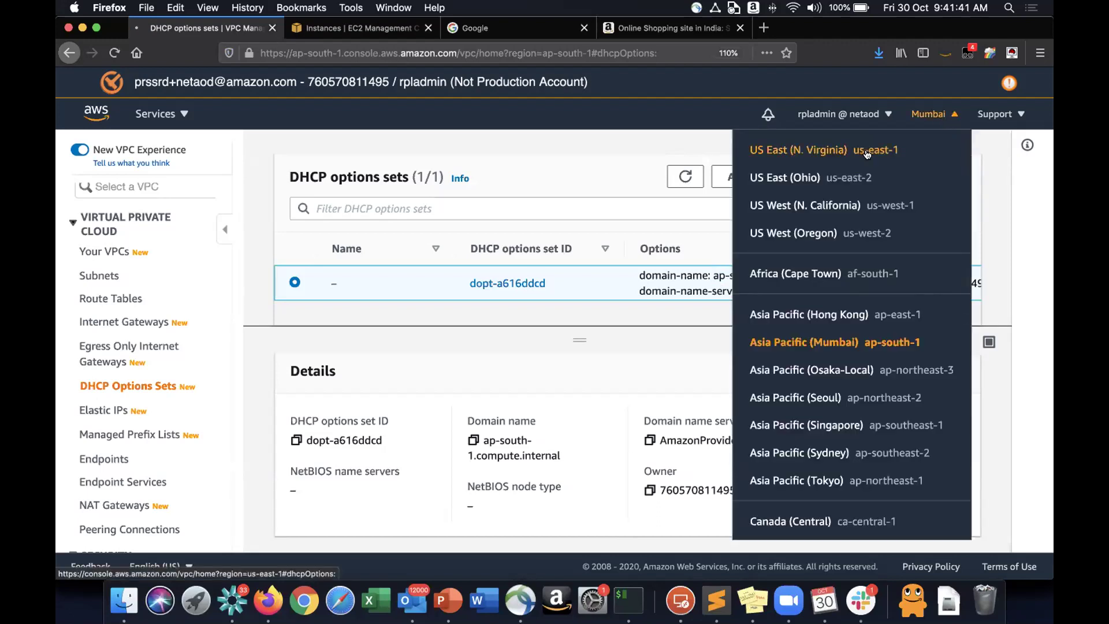
{"action": "left_click", "coordinate": [867, 151]}
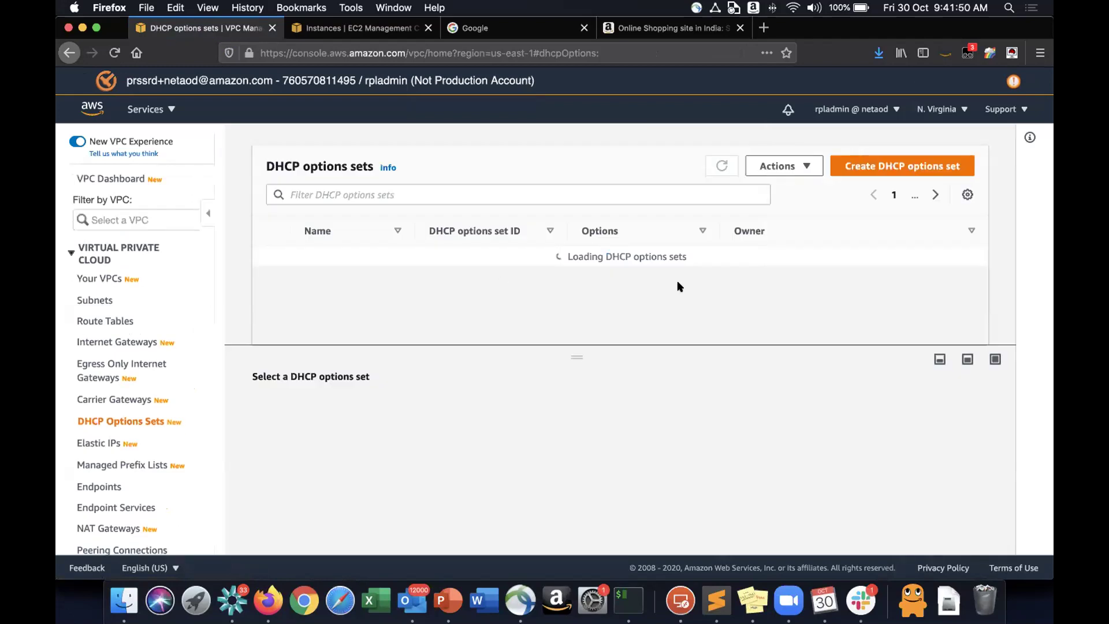
{"action": "left_click", "coordinate": [737, 272]}
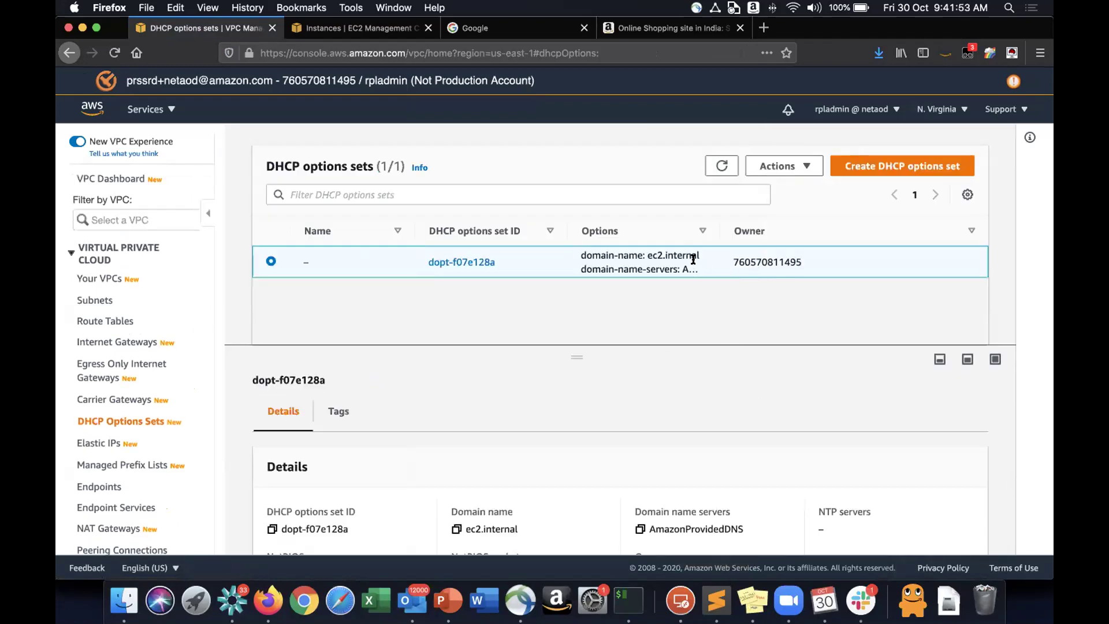
{"action": "left_click_drag", "start_coordinate": [720, 228], "coordinate": [815, 231]}
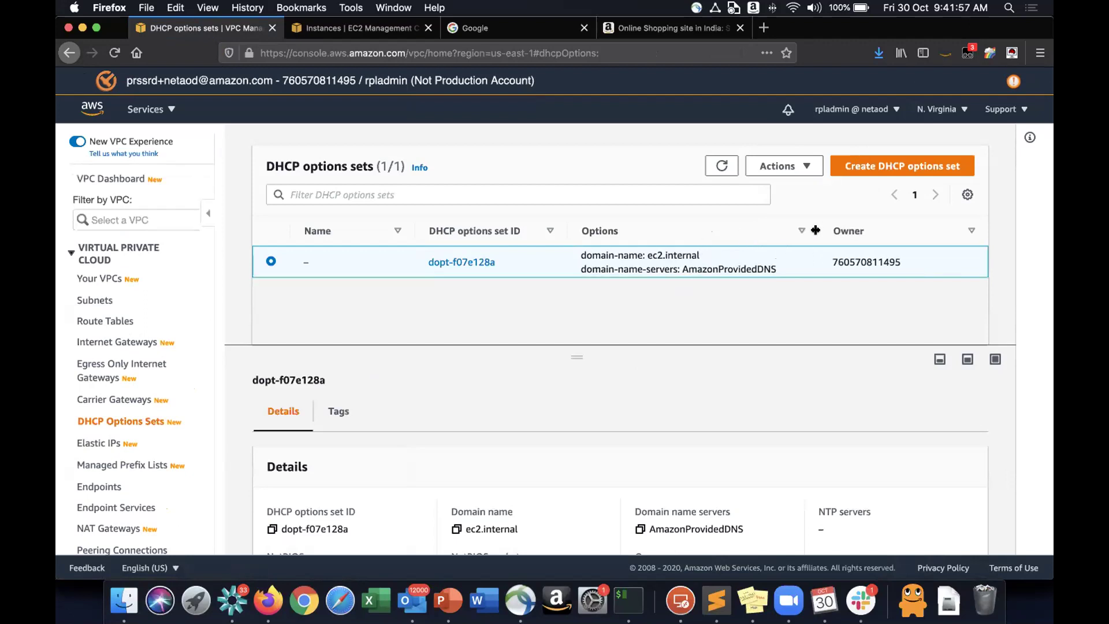
Switch the region to US East (Ohio), widen the Options column and highlight the region part of the domain name.
{"action": "left_click", "coordinate": [956, 107]}
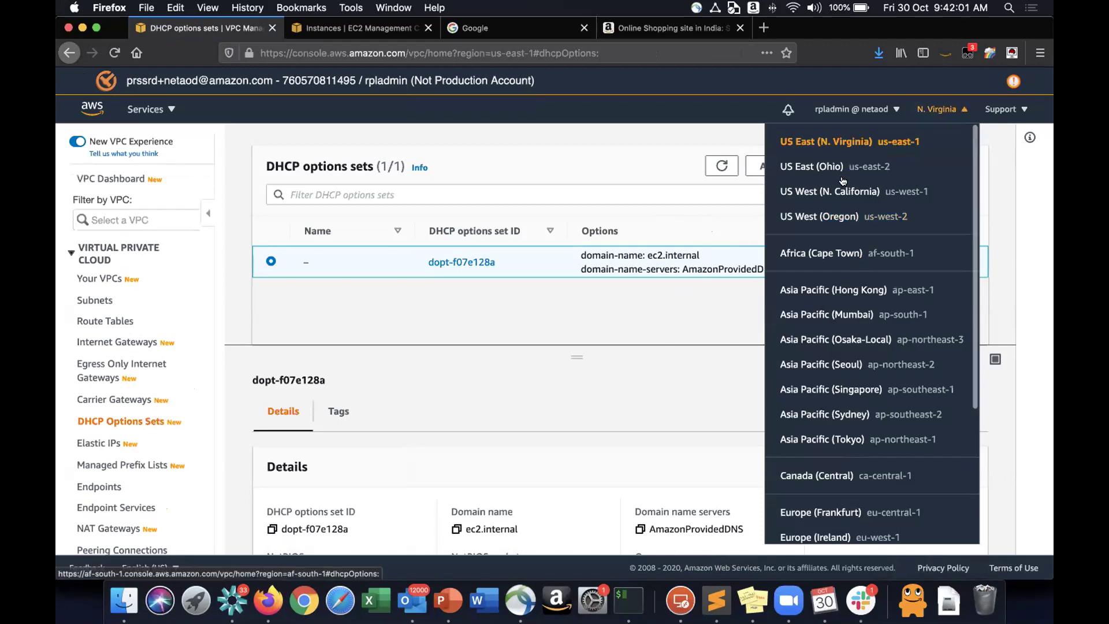
{"action": "left_click", "coordinate": [826, 168]}
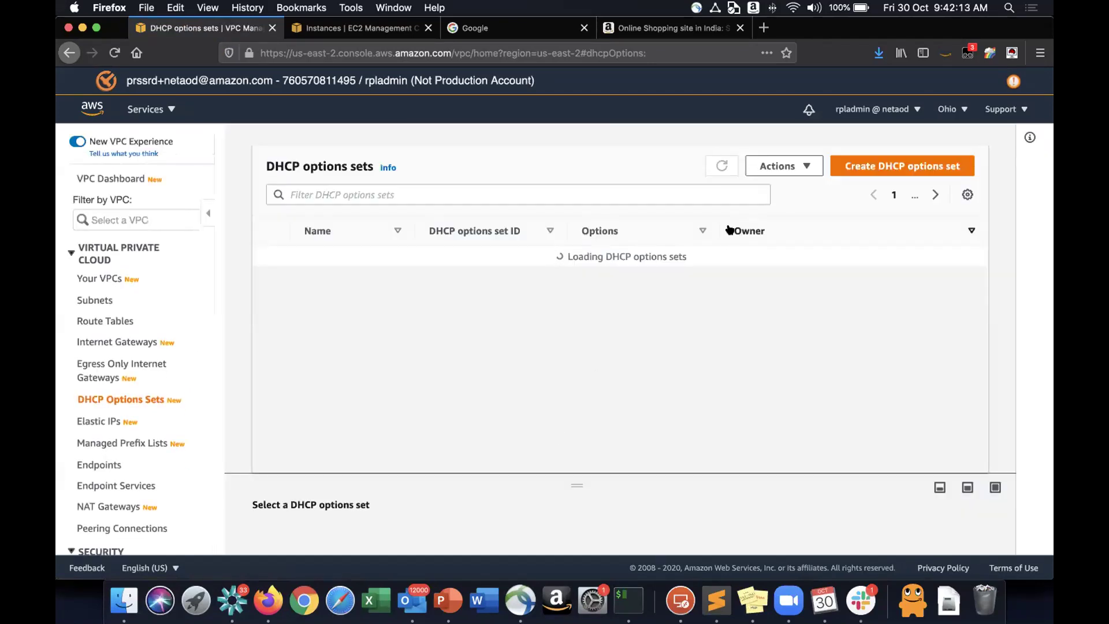
{"action": "left_click_drag", "start_coordinate": [721, 224], "coordinate": [847, 223]}
{"action": "left_click_drag", "start_coordinate": [649, 254], "coordinate": [679, 255]}
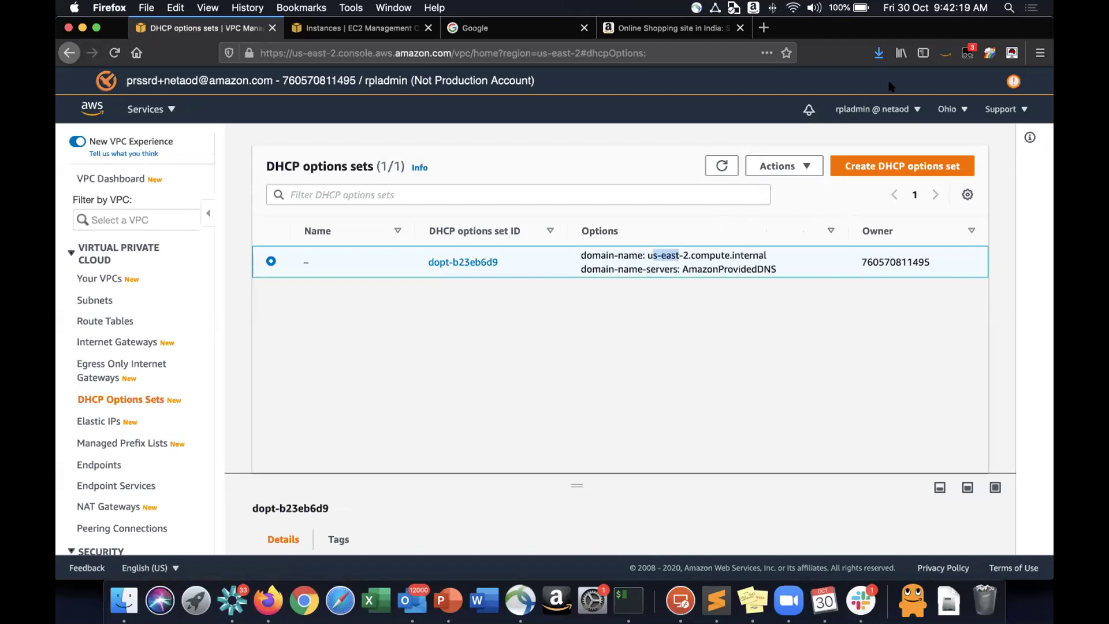
Set the console region back to Asia Pacific (Mumbai) and widen the Options column of the DHCP options sets list.
{"action": "left_click", "coordinate": [884, 111]}
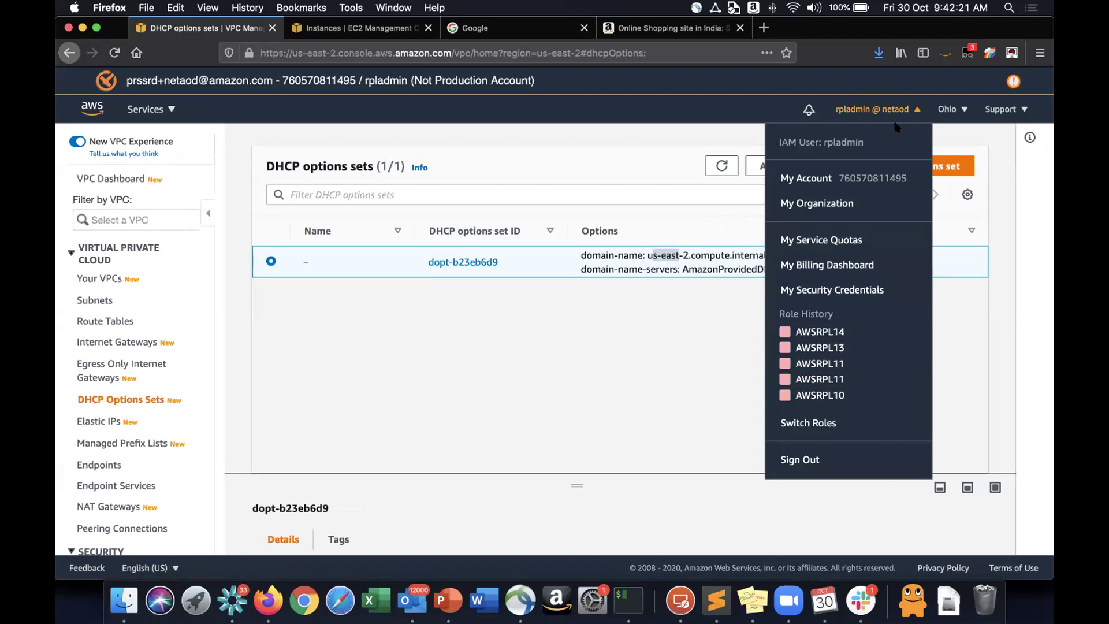
{"action": "left_click", "coordinate": [952, 109]}
{"action": "left_click", "coordinate": [952, 109]}
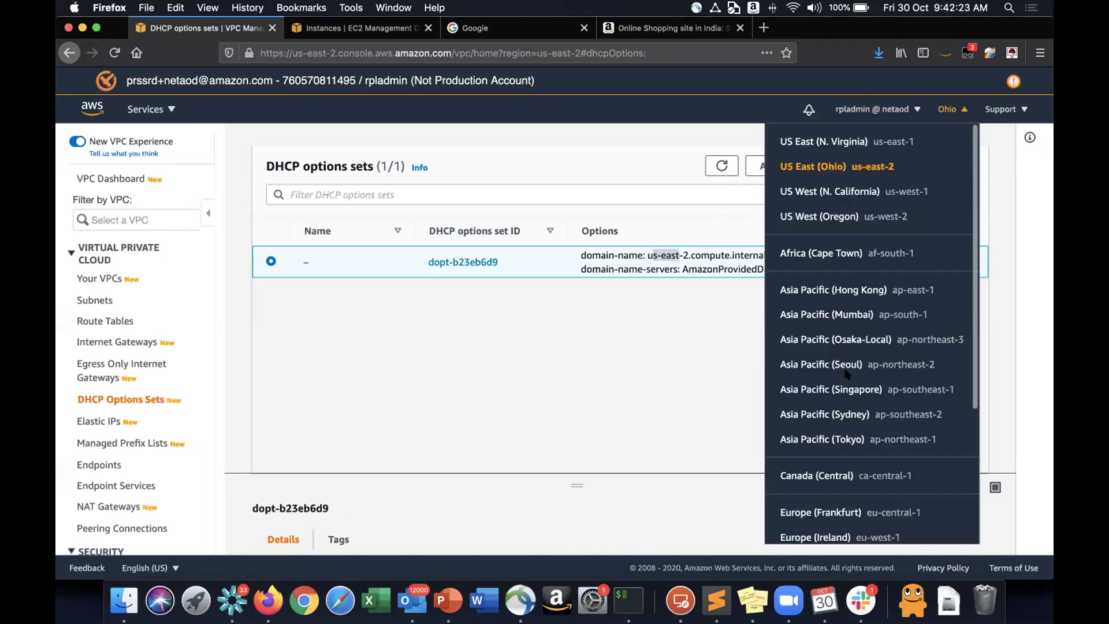
{"action": "left_click", "coordinate": [851, 316]}
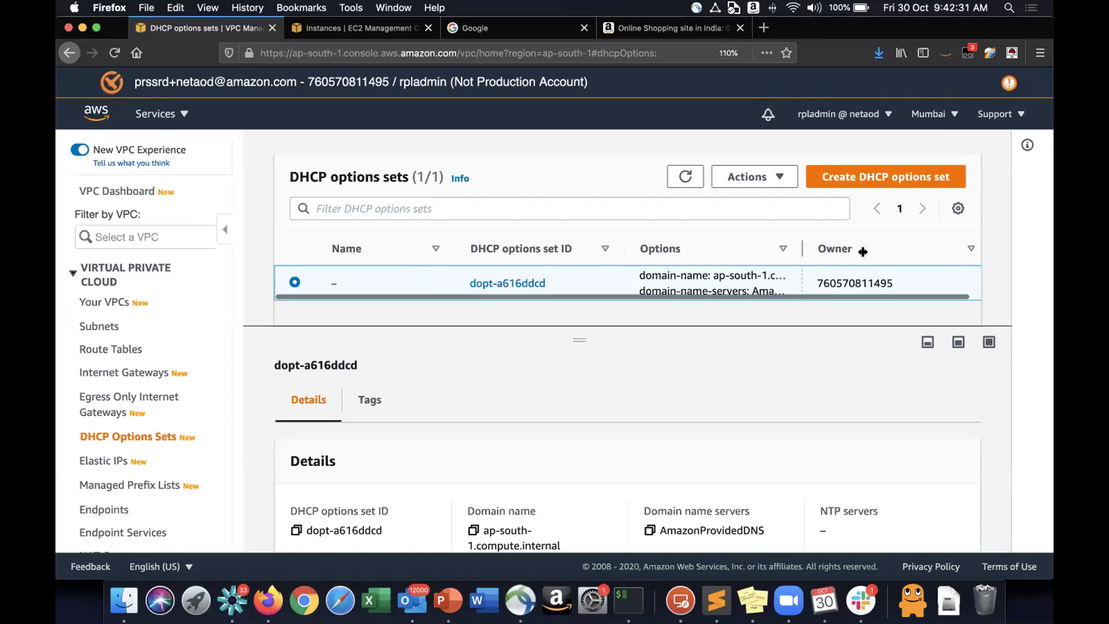
{"action": "left_click_drag", "start_coordinate": [863, 252], "coordinate": [886, 255]}
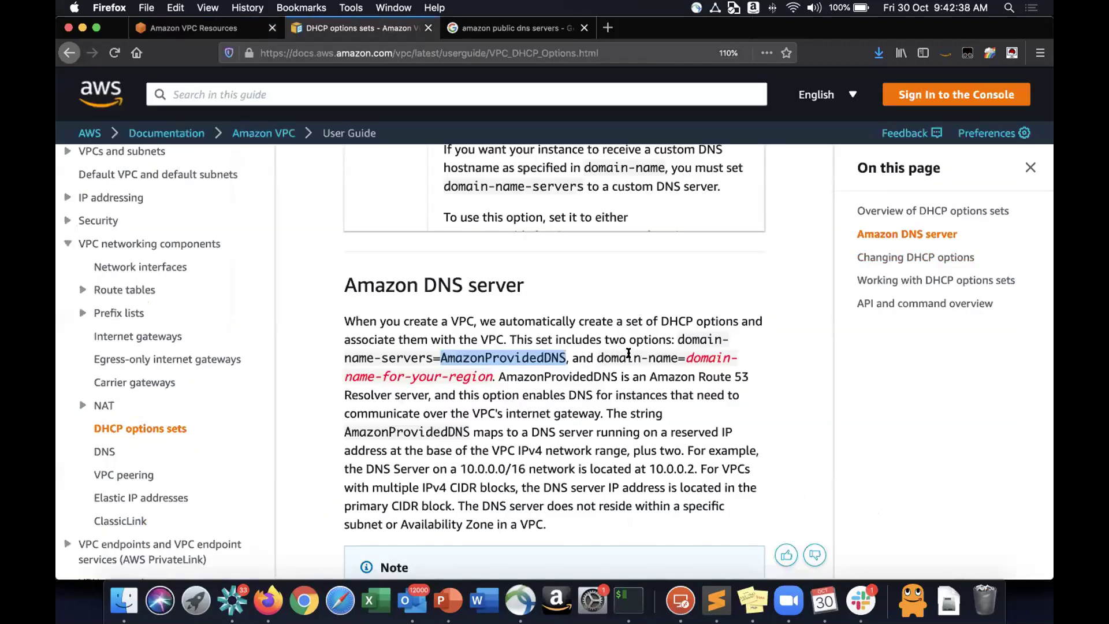
In the documentation's Amazon DNS server section, highlight the AmazonProvidedDNS mentions, the example address 10.0.0.2 and the IPv4 CIDR blocks wording.
{"action": "double_click", "coordinate": [584, 378]}
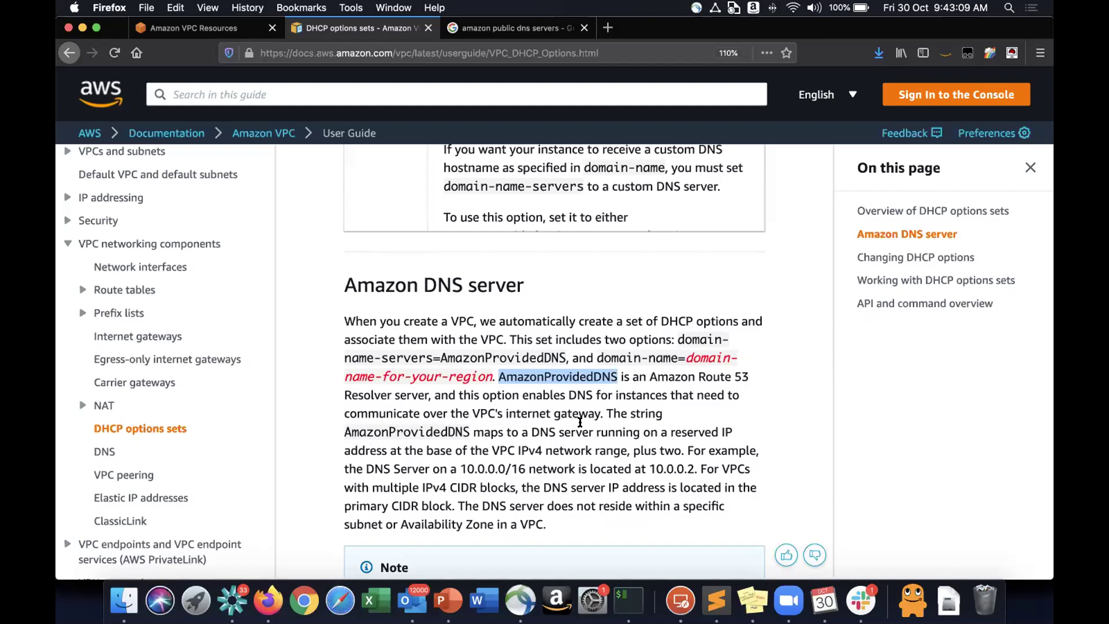
{"action": "double_click", "coordinate": [440, 434]}
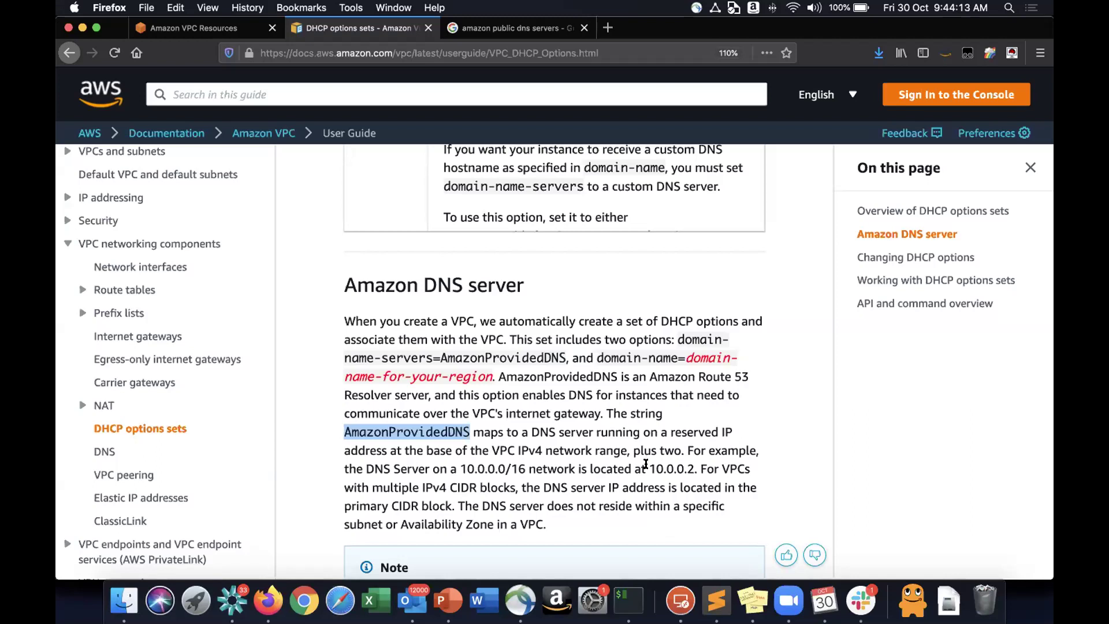
{"action": "left_click_drag", "start_coordinate": [654, 464], "coordinate": [690, 464]}
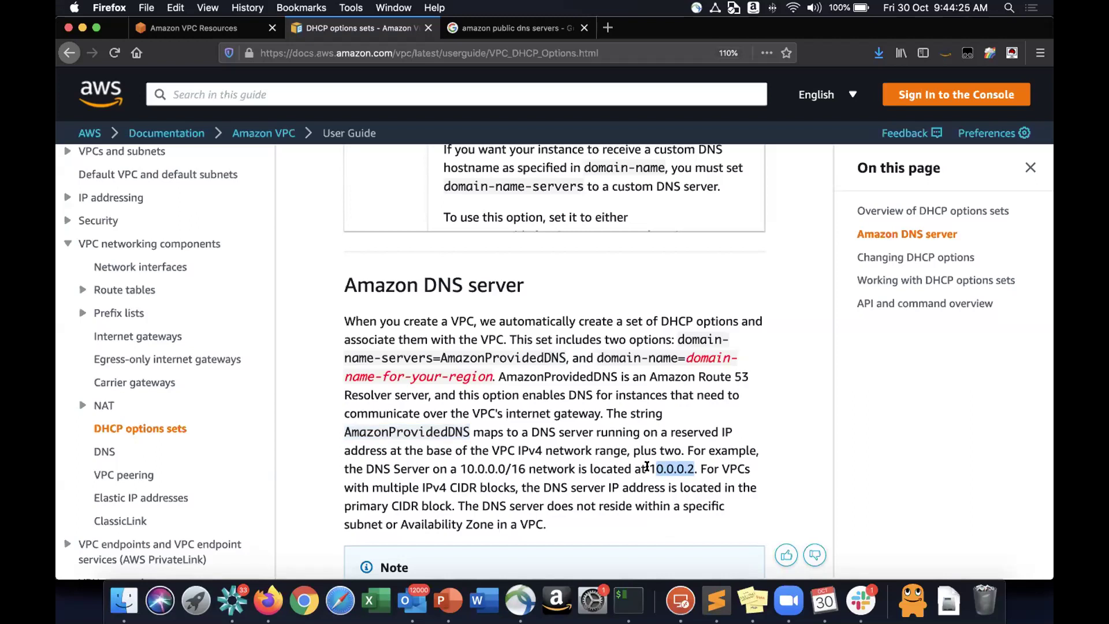
{"action": "left_click_drag", "start_coordinate": [422, 488], "coordinate": [504, 488]}
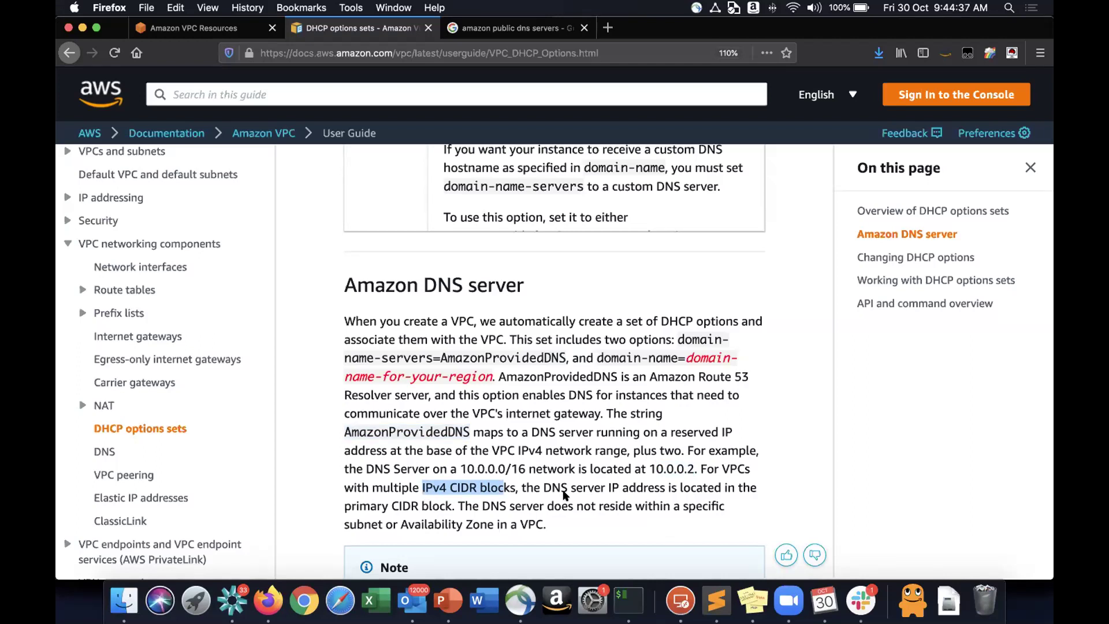
{"action": "scroll", "coordinate": [565, 495], "scroll_direction": "down", "scroll_amount": 1}
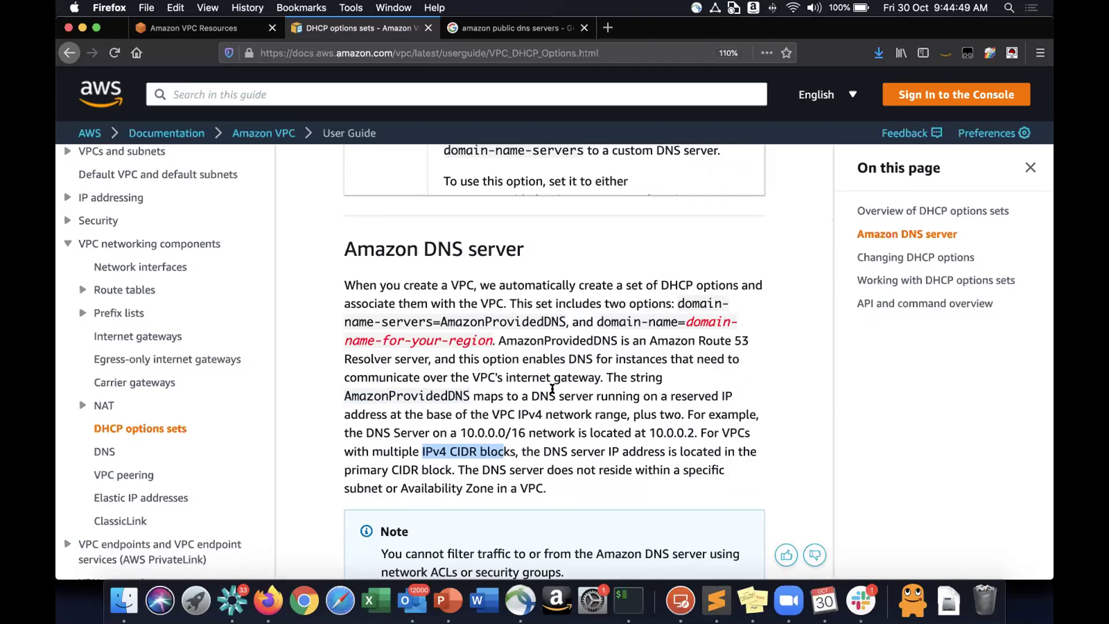
{"action": "left_click_drag", "start_coordinate": [649, 433], "coordinate": [690, 432]}
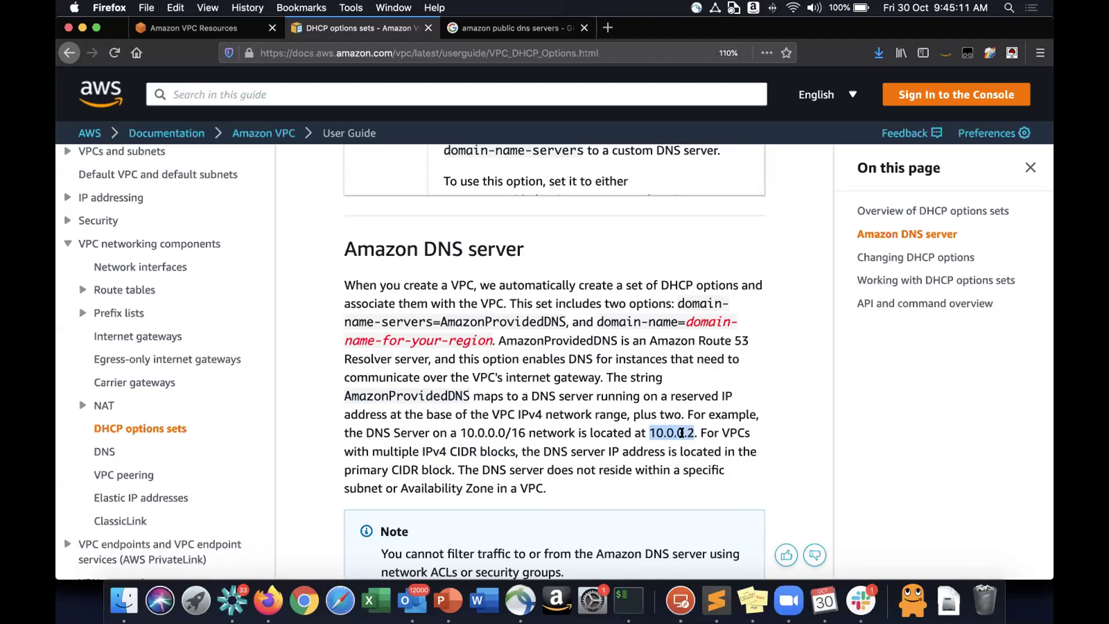
Read on past the traffic filtering note and highlight the public DNS hostname format for the us-east-1 Region.
{"action": "scroll", "coordinate": [682, 433], "scroll_direction": "down", "scroll_amount": 5}
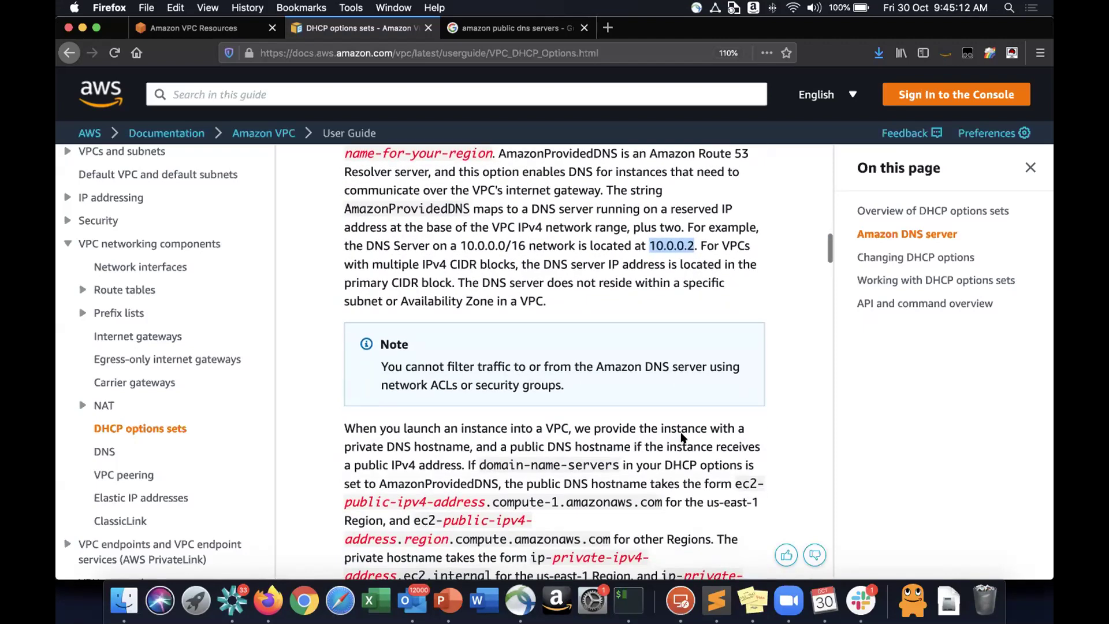
{"action": "scroll", "coordinate": [681, 437], "scroll_direction": "down", "scroll_amount": 2}
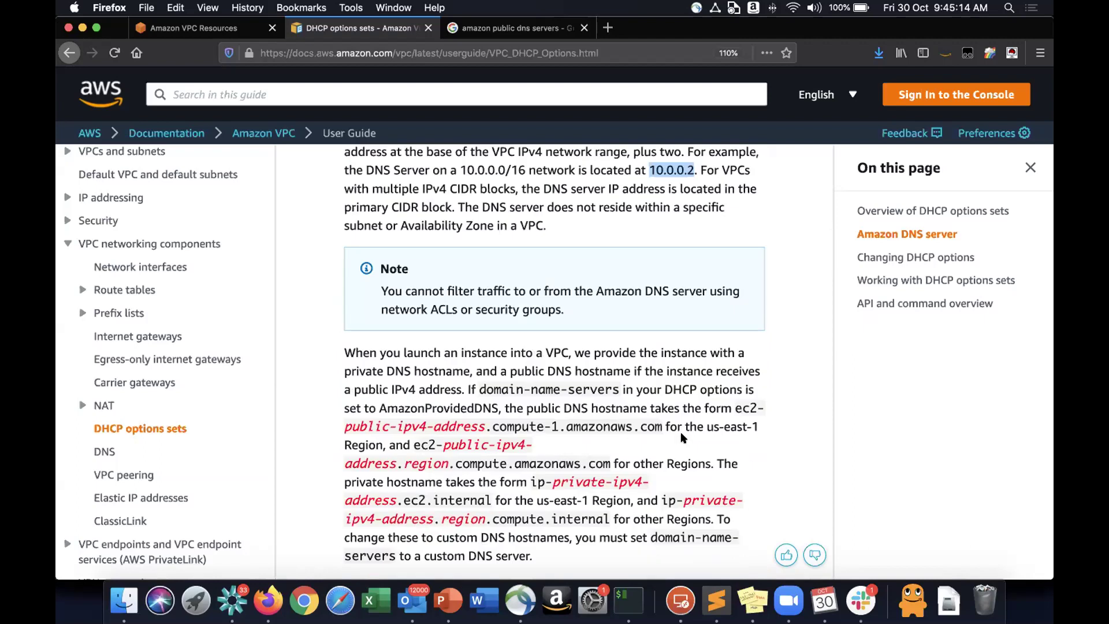
{"action": "scroll", "coordinate": [682, 437], "scroll_direction": "down", "scroll_amount": 1}
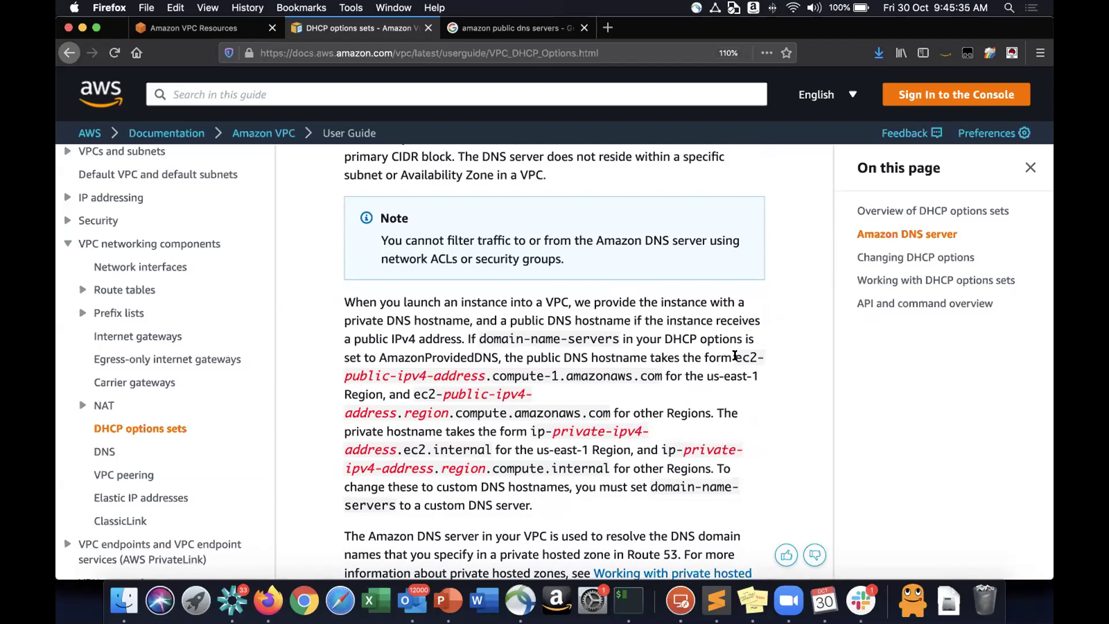
{"action": "left_click_drag", "start_coordinate": [346, 377], "coordinate": [659, 368]}
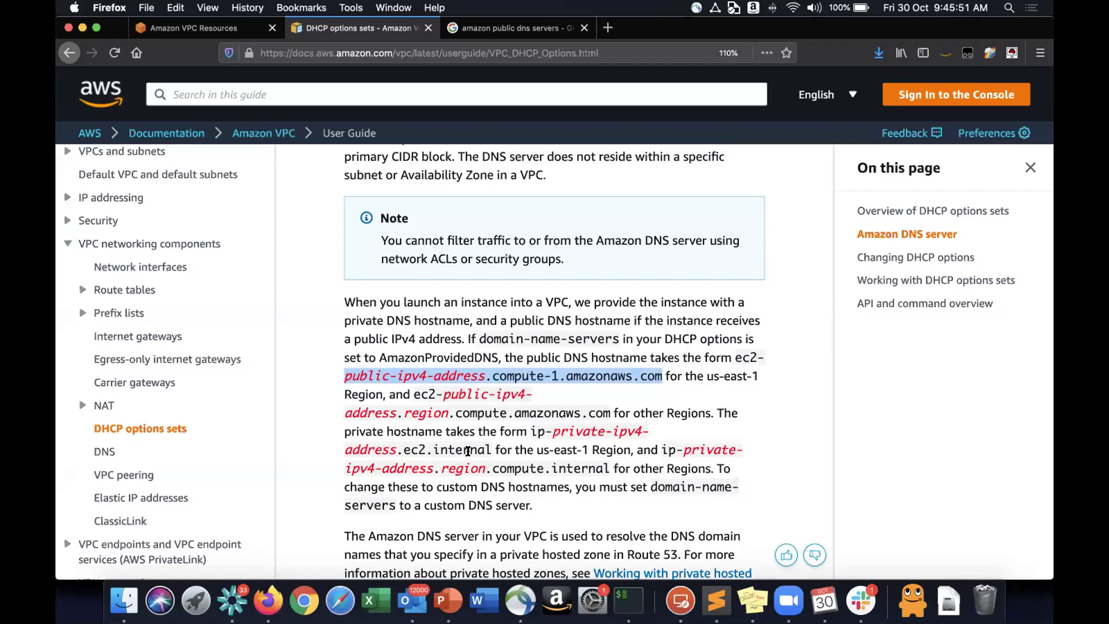
Find the note just above Changing DHCP options and copy the Amazon DNS server IP address 169.254.169.253.
{"action": "scroll", "coordinate": [468, 451], "scroll_direction": "down", "scroll_amount": 2}
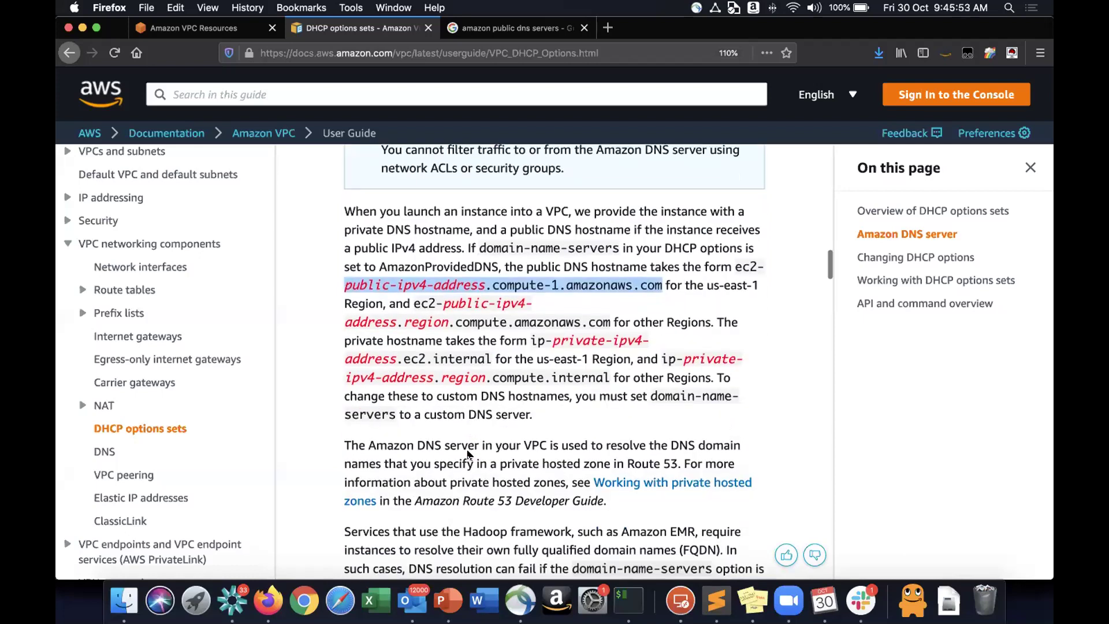
{"action": "scroll", "coordinate": [468, 451], "scroll_direction": "down", "scroll_amount": 2}
{"action": "scroll", "coordinate": [468, 452], "scroll_direction": "down", "scroll_amount": 2}
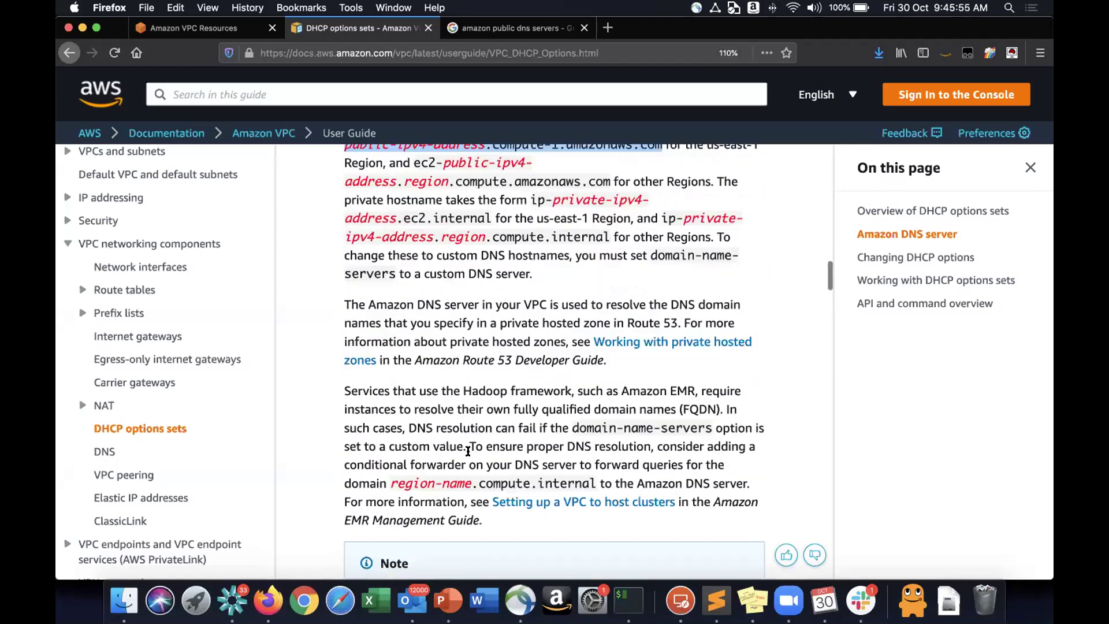
{"action": "scroll", "coordinate": [468, 446], "scroll_direction": "down", "scroll_amount": 3}
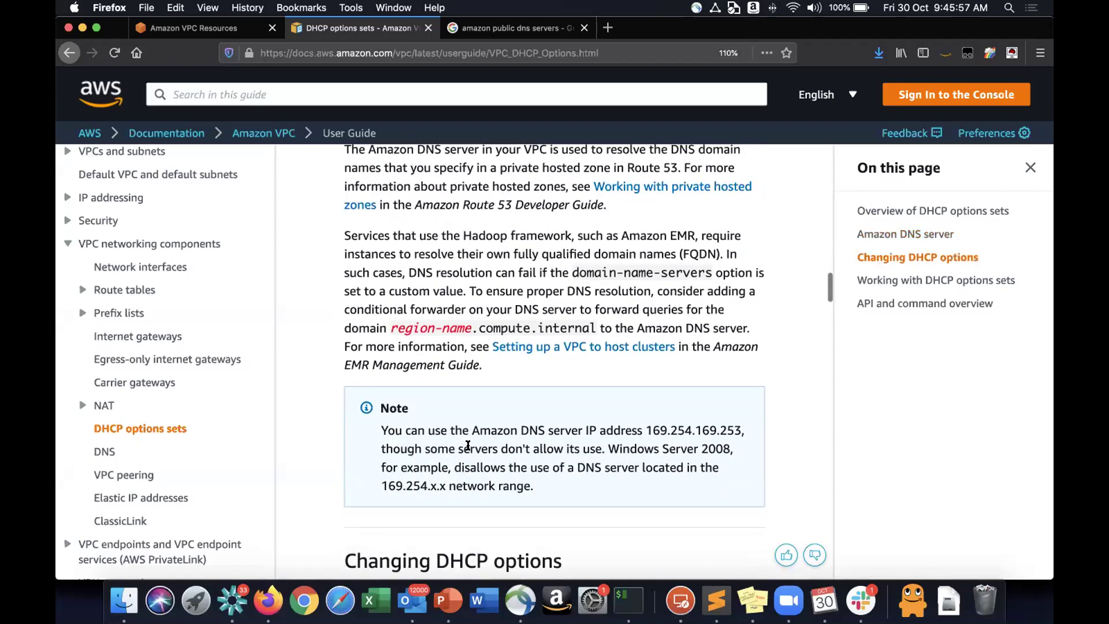
{"action": "scroll", "coordinate": [468, 445], "scroll_direction": "down", "scroll_amount": 1}
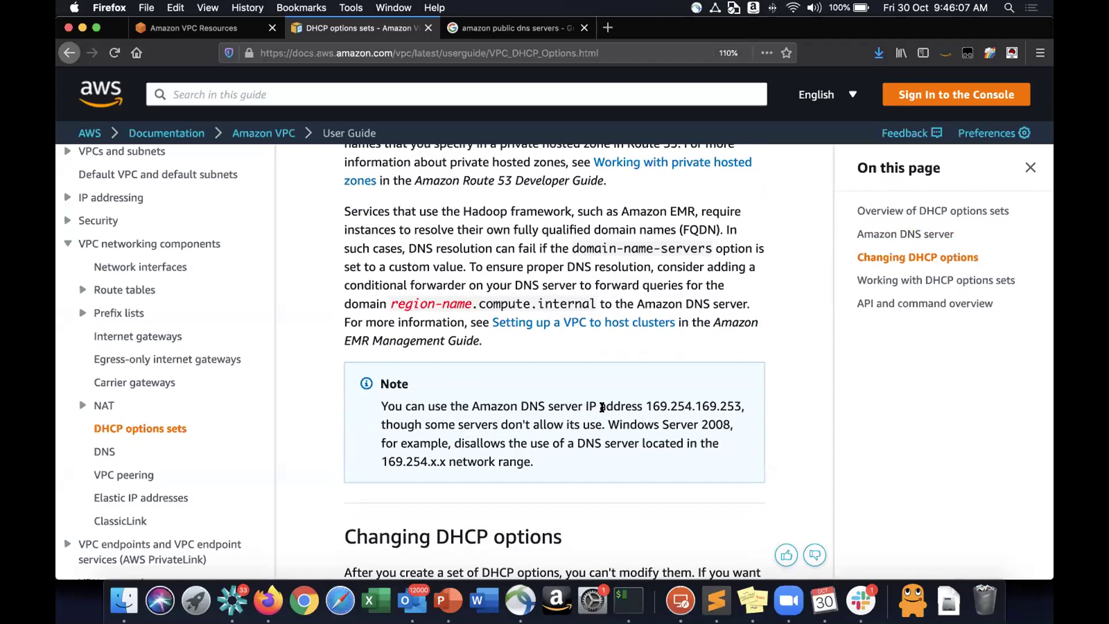
{"action": "left_click_drag", "start_coordinate": [646, 406], "coordinate": [739, 408]}
{"action": "key", "text": "super+c"}
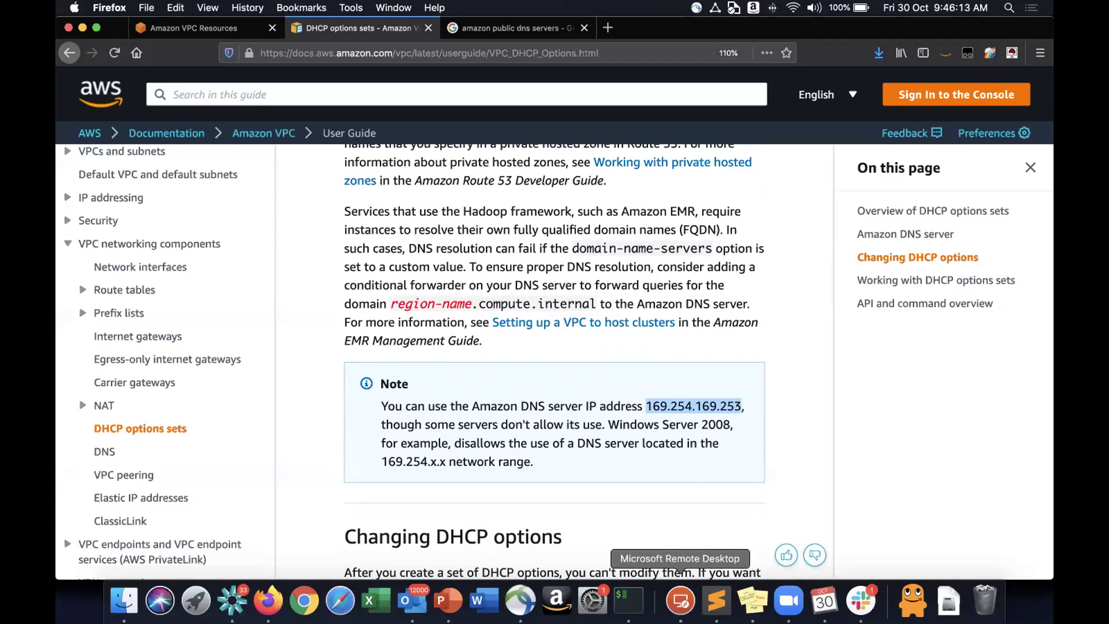
Switch to the iTerm terminal, change to the home directory and clear the screen.
{"action": "left_click", "coordinate": [629, 601]}
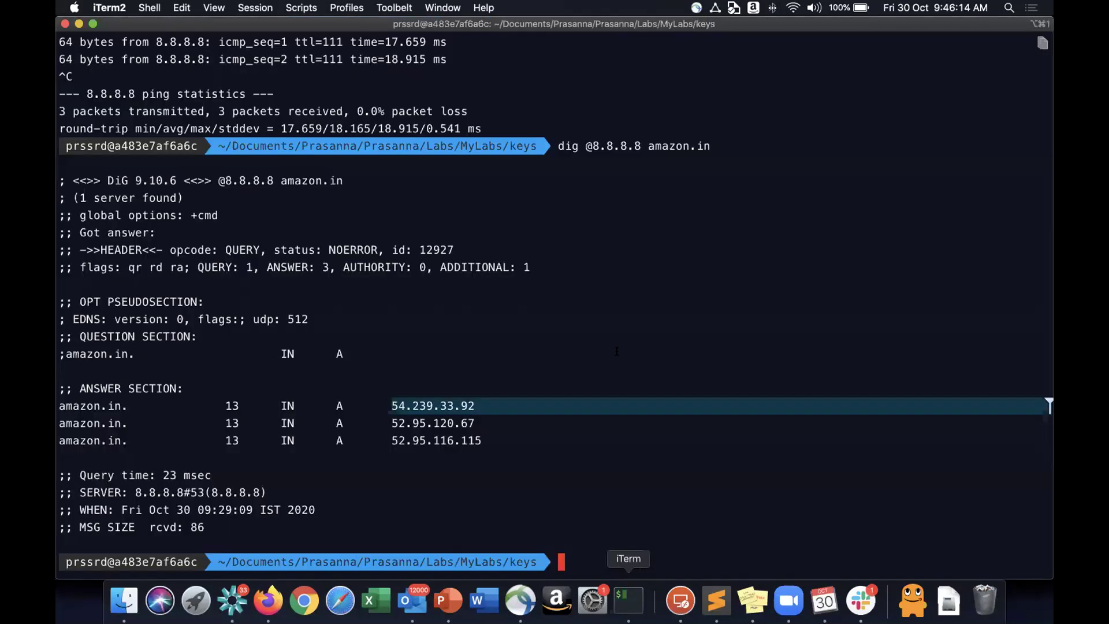
{"action": "key", "text": "super+k"}
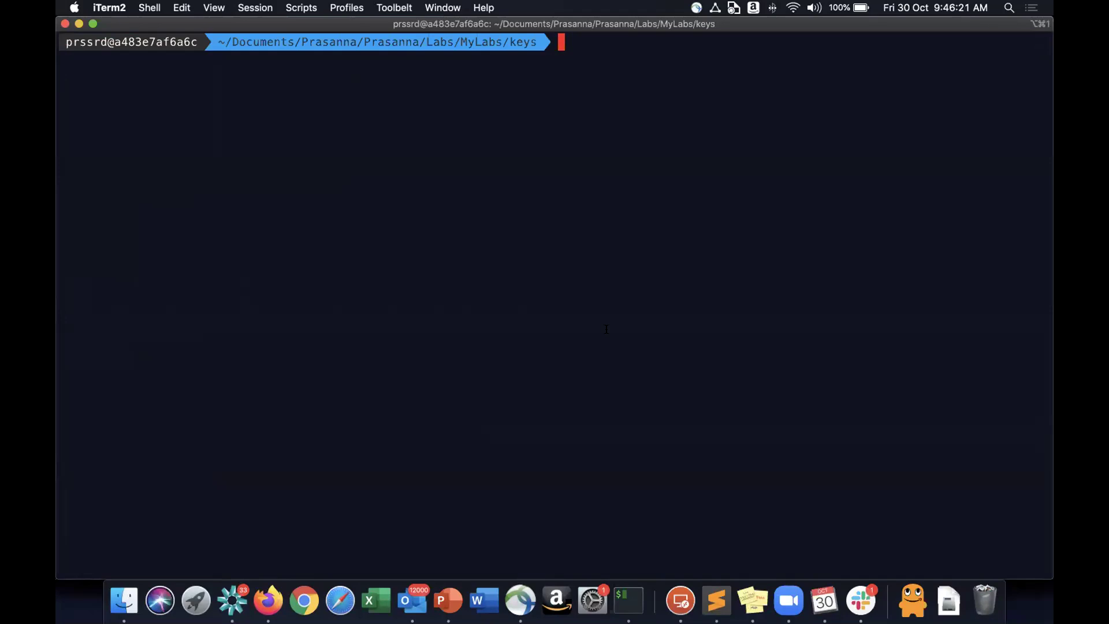
{"action": "key", "text": "Return"}
{"action": "key", "text": "Return"}
{"action": "key", "text": "Return"}
{"action": "type", "text": "cd"}
{"action": "key", "text": "Return"}
{"action": "key", "text": "super+k"}
Ping the Amazon DNS server address 169.254.169.253 and stop the ping after a few requests.
{"action": "type", "text": "o"}
{"action": "key", "text": "BackSpace"}
{"action": "type", "text": "ping"}
{"action": "key", "text": "super+v"}
{"action": "key", "text": "Return"}
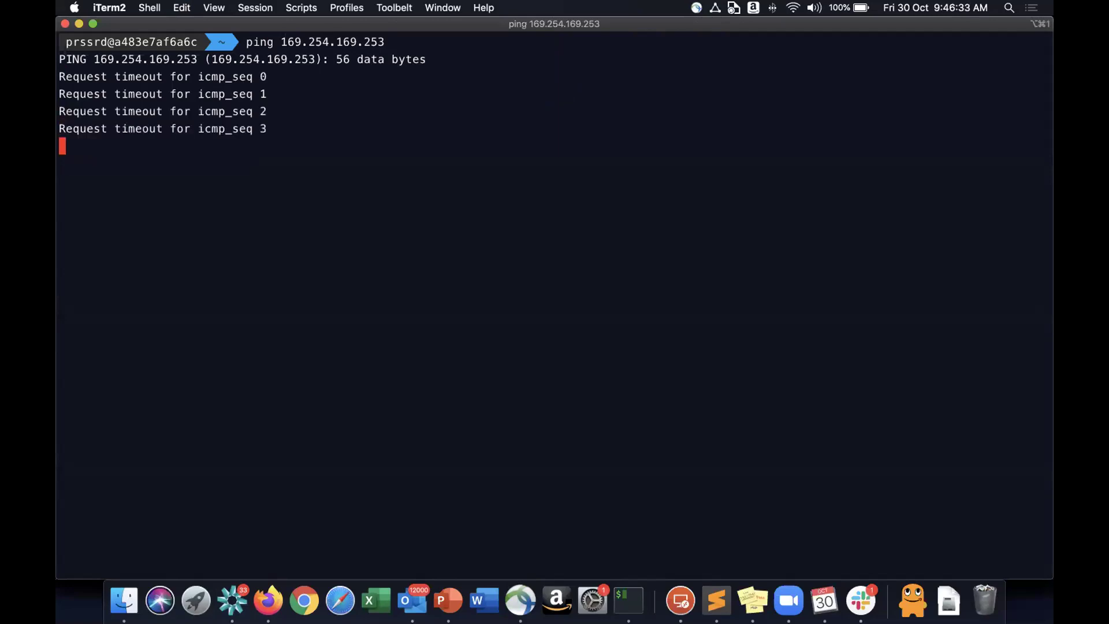
{"action": "key", "text": "ctrl+c"}
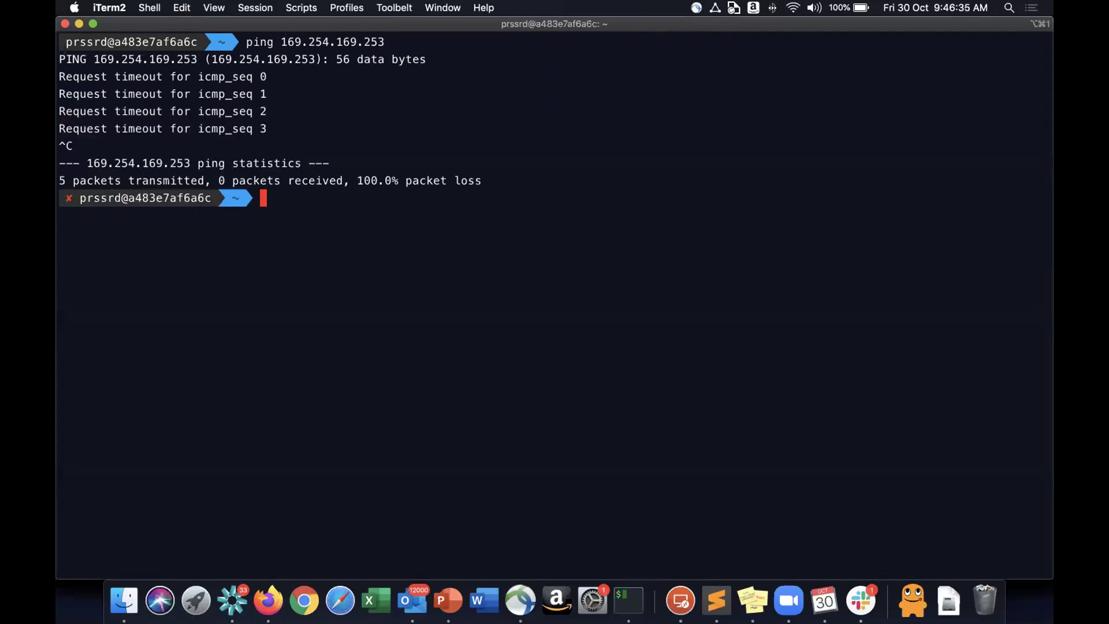
Return to the documentation in Firefox and read through Changing DHCP options and the procedure for creating a DHCP options set.
{"action": "key", "text": "super+Tab"}
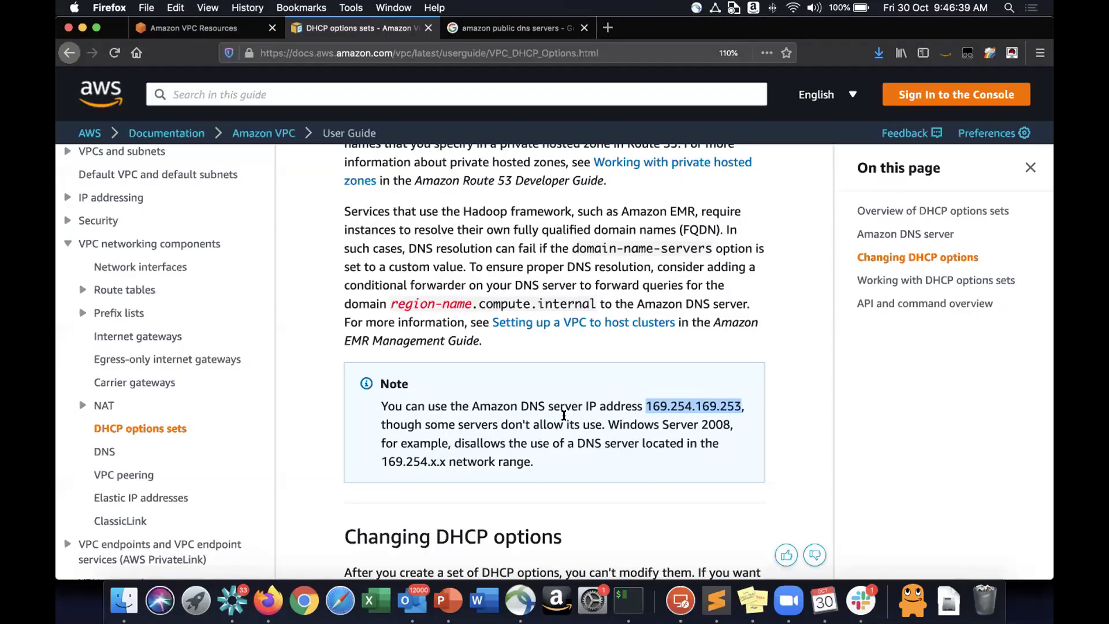
{"action": "scroll", "coordinate": [564, 415], "scroll_direction": "down", "scroll_amount": 1}
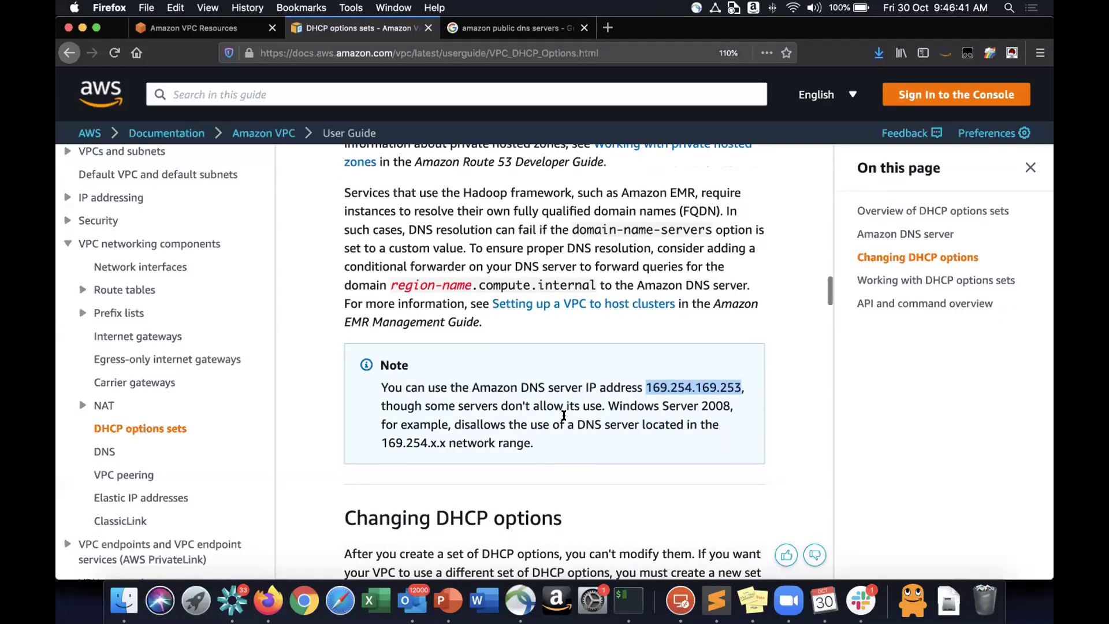
{"action": "scroll", "coordinate": [763, 438], "scroll_direction": "down", "scroll_amount": 3}
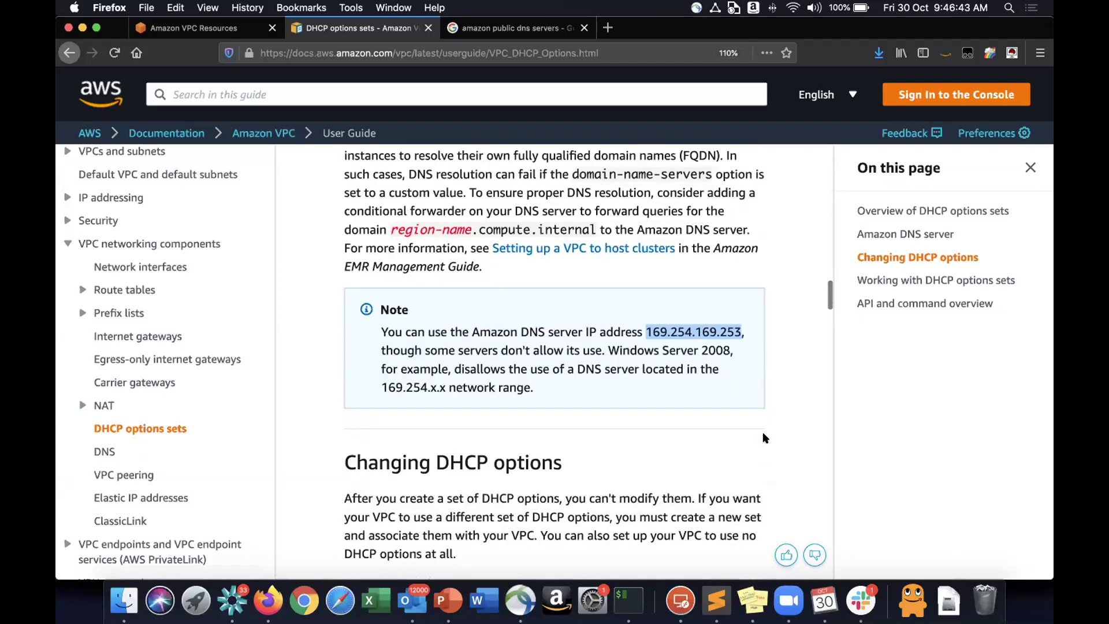
{"action": "scroll", "coordinate": [764, 438], "scroll_direction": "down", "scroll_amount": 6}
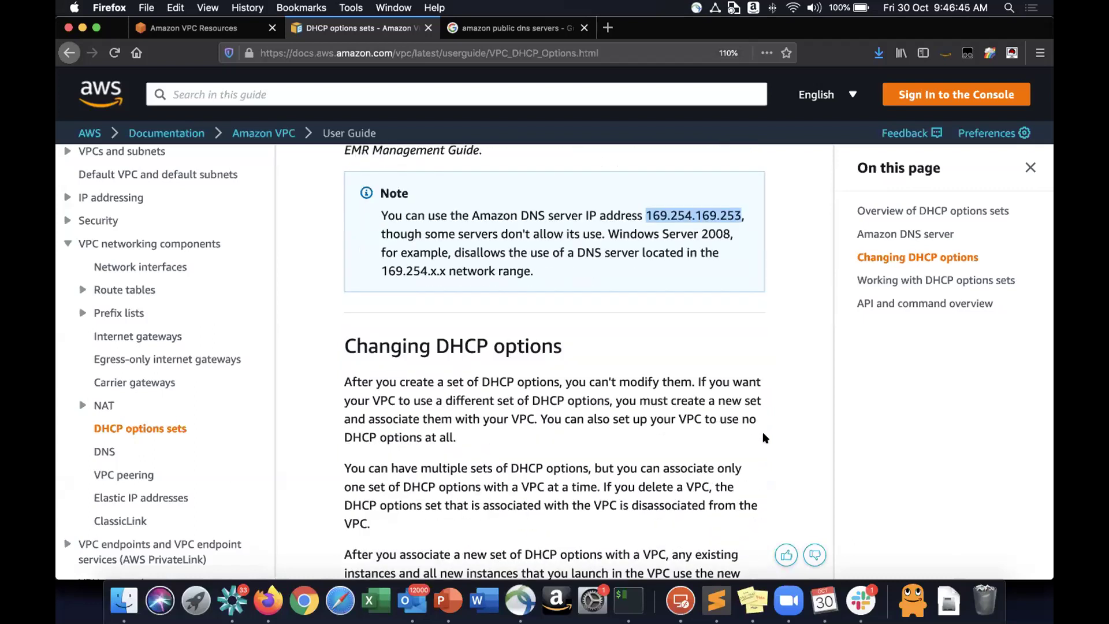
{"action": "scroll", "coordinate": [764, 438], "scroll_direction": "down", "scroll_amount": 20}
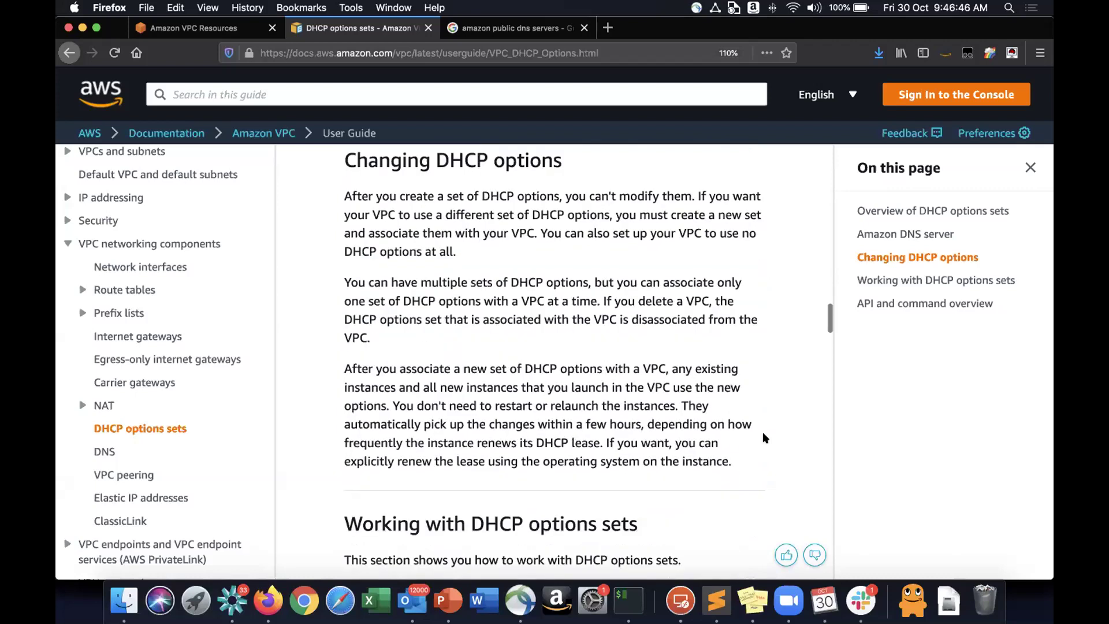
{"action": "scroll", "coordinate": [763, 438], "scroll_direction": "down", "scroll_amount": 20}
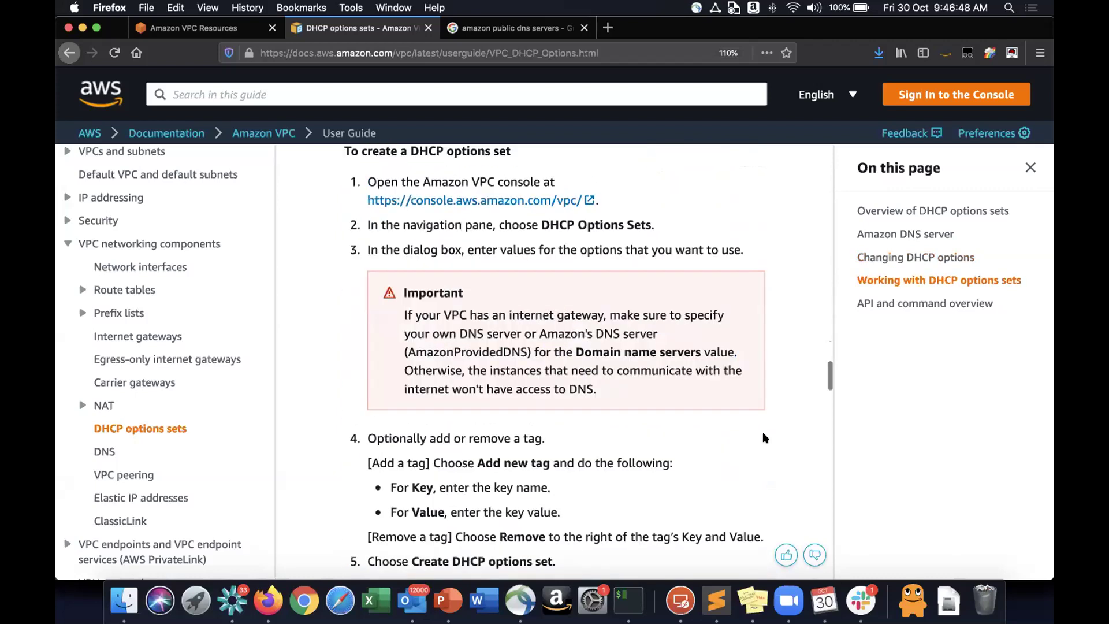
Switch to the VPC console window, enlarge the DHCP options sets list and copy the existing set's domain-name and domain-name-servers entries.
{"action": "key", "text": "super+Tab"}
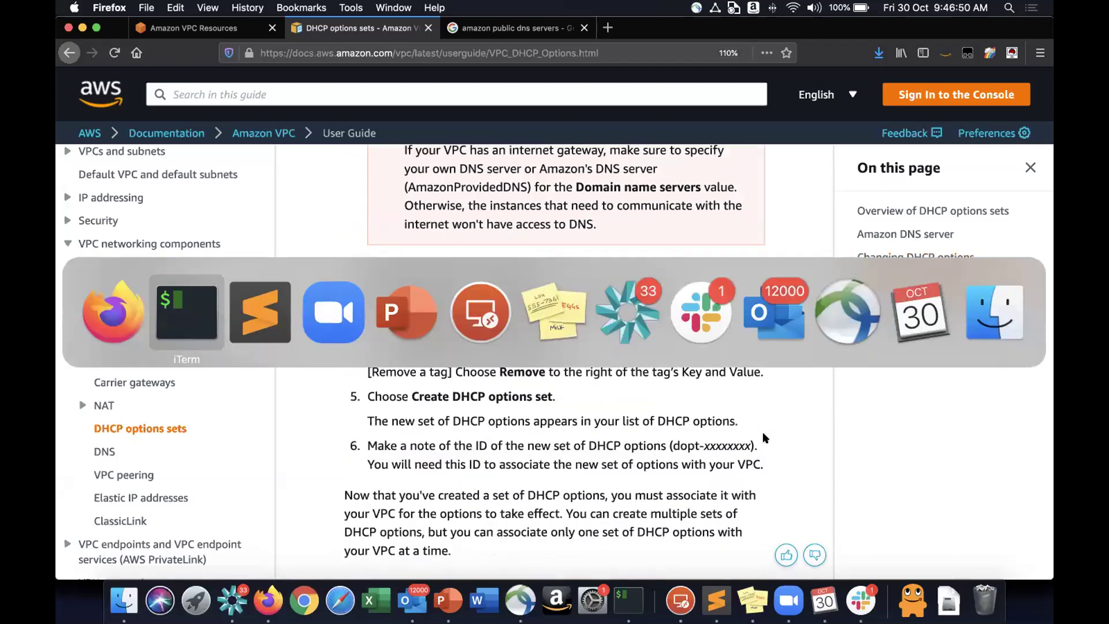
{"action": "key", "text": "super+Tab"}
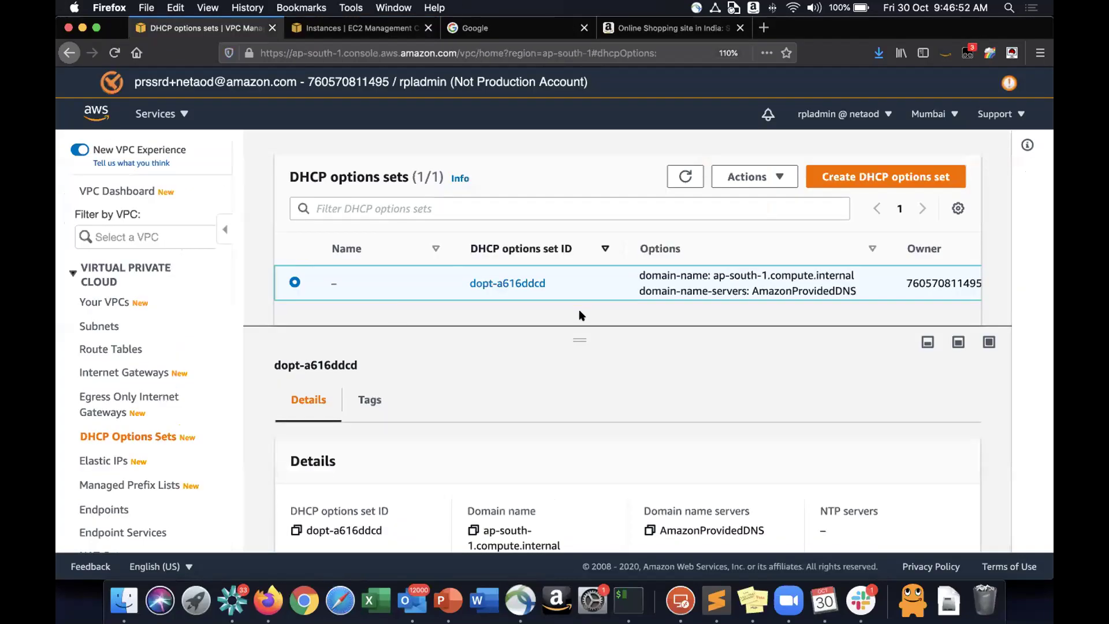
{"action": "left_click_drag", "start_coordinate": [573, 342], "coordinate": [613, 396]}
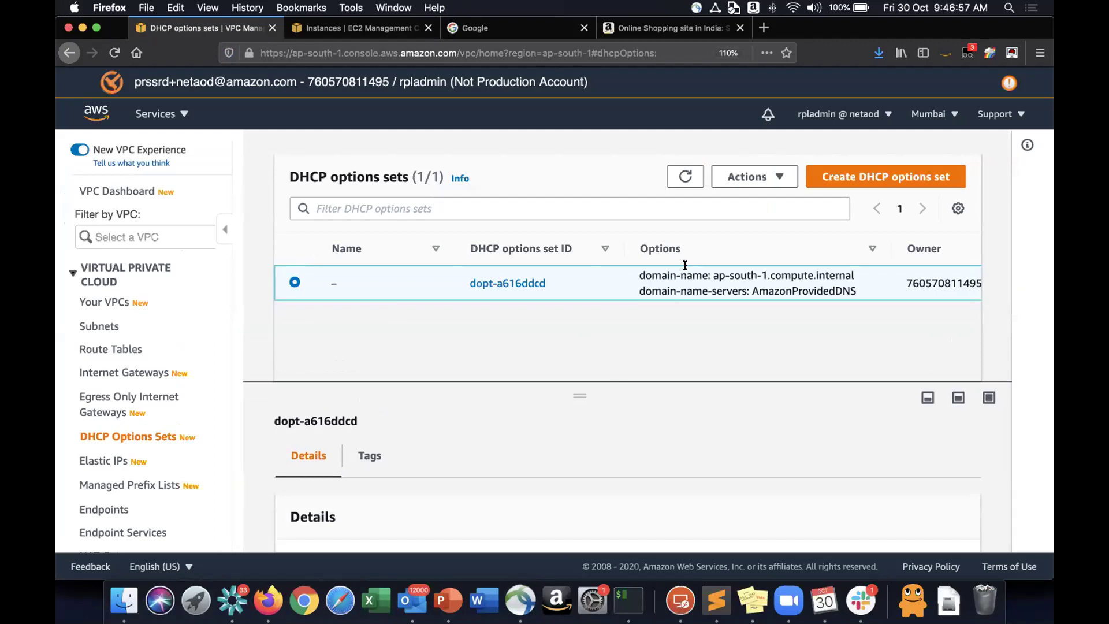
{"action": "left_click_drag", "start_coordinate": [639, 266], "coordinate": [859, 296]}
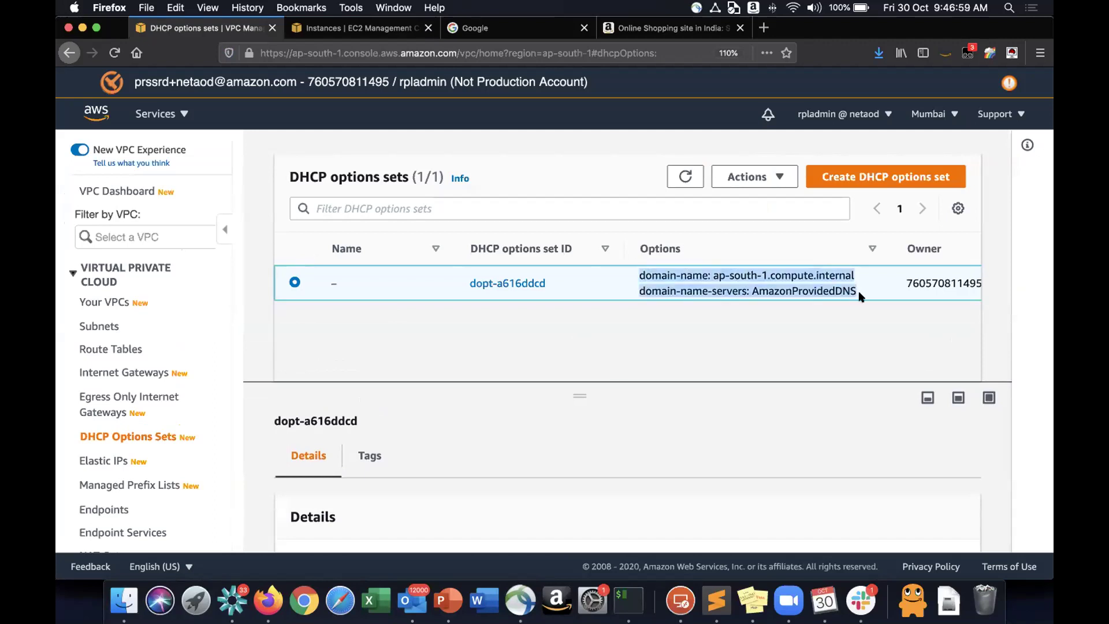
Start creating a DHCP options set and name it MyVPCDHCPOptions.
{"action": "left_click", "coordinate": [861, 175]}
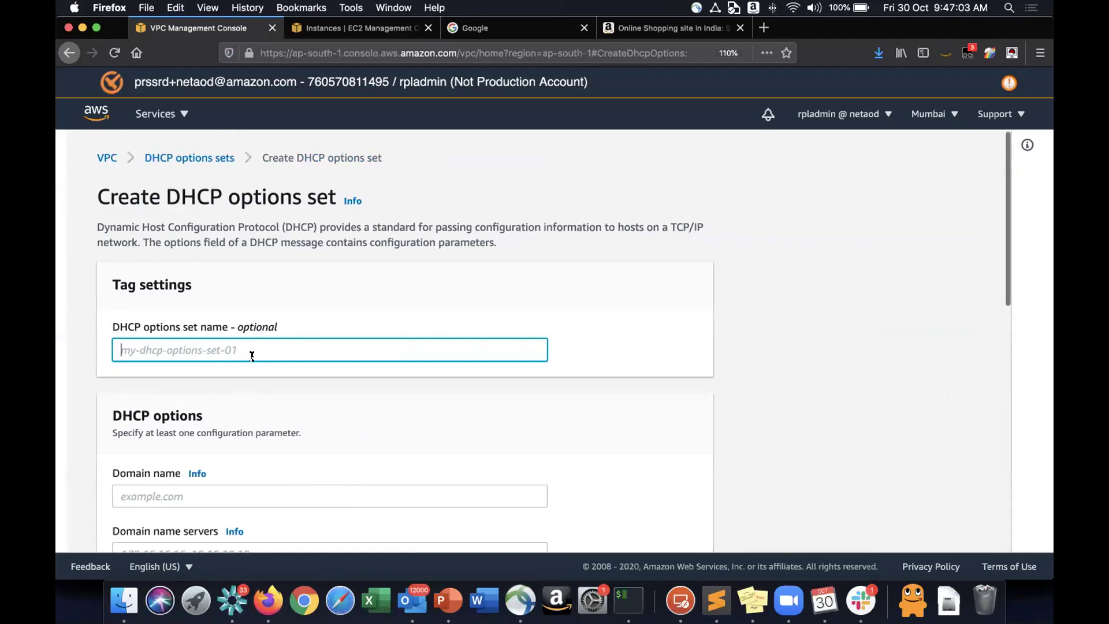
{"action": "type", "text": "MyVPCDHCP"}
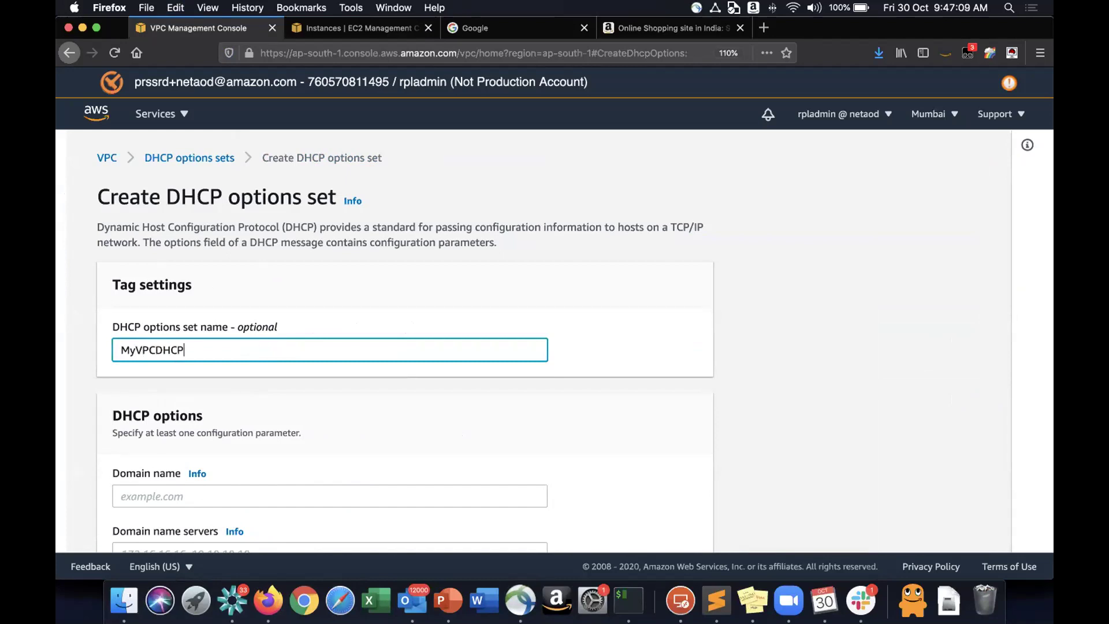
{"action": "type", "text": "Options"}
{"action": "scroll", "coordinate": [379, 403], "scroll_direction": "down", "scroll_amount": 3}
{"action": "left_click", "coordinate": [237, 315]}
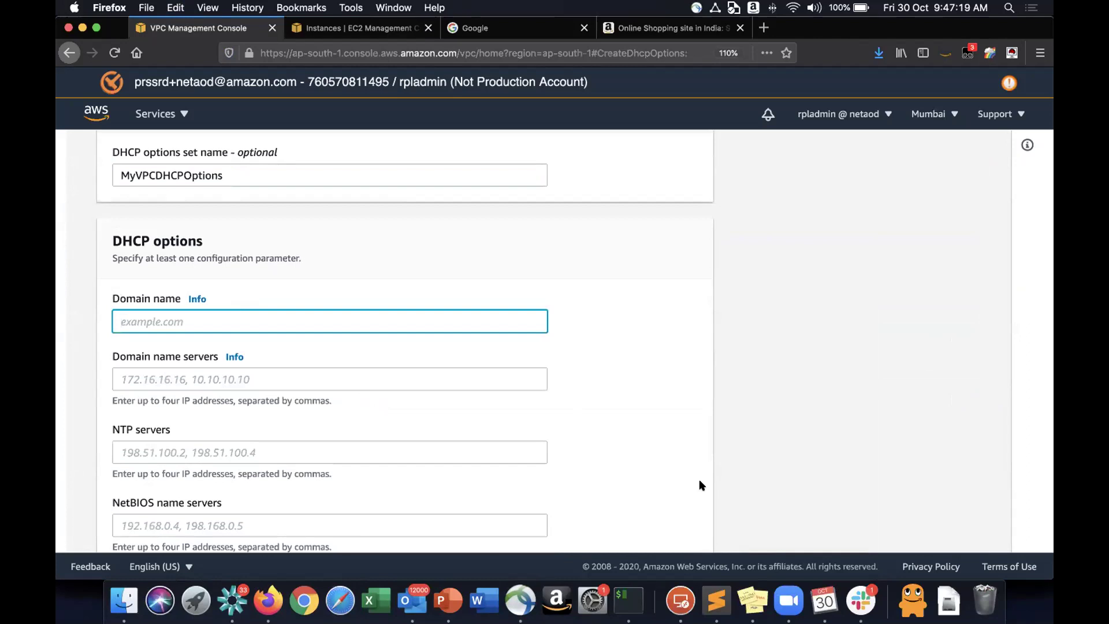
Switch to the Sublime Text notes and paste the copied domain-name and domain-name-servers lines below the last lookup note.
{"action": "left_click", "coordinate": [710, 595]}
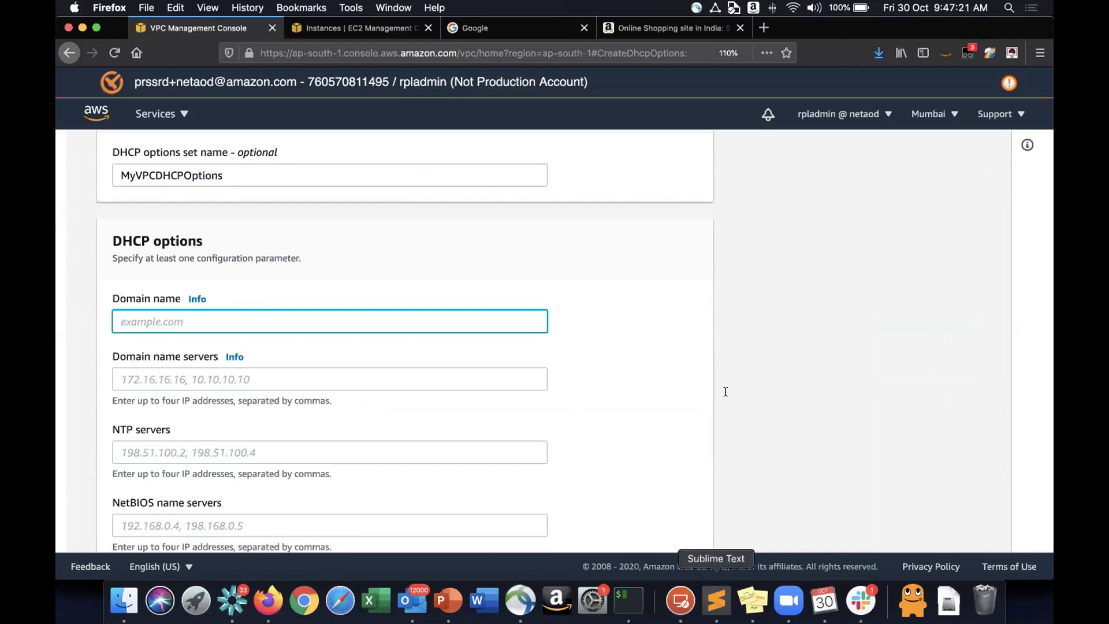
{"action": "key", "text": "Down"}
{"action": "key", "text": "Down"}
{"action": "key", "text": "Down"}
{"action": "key", "text": "Down"}
{"action": "key", "text": "Down"}
{"action": "key", "text": "Down"}
{"action": "key", "text": "Down"}
{"action": "key", "text": "Down"}
{"action": "key", "text": "Down"}
{"action": "key", "text": "Down"}
{"action": "key", "text": "Down"}
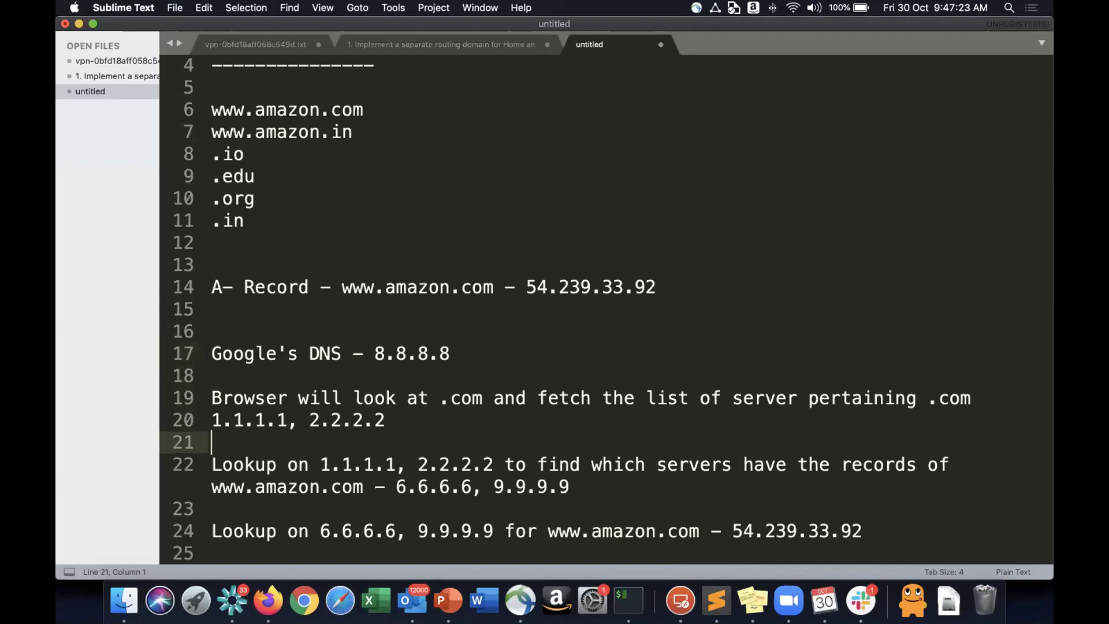
{"action": "key", "text": "Down"}
{"action": "key", "text": "Up"}
{"action": "key", "text": "super+v"}
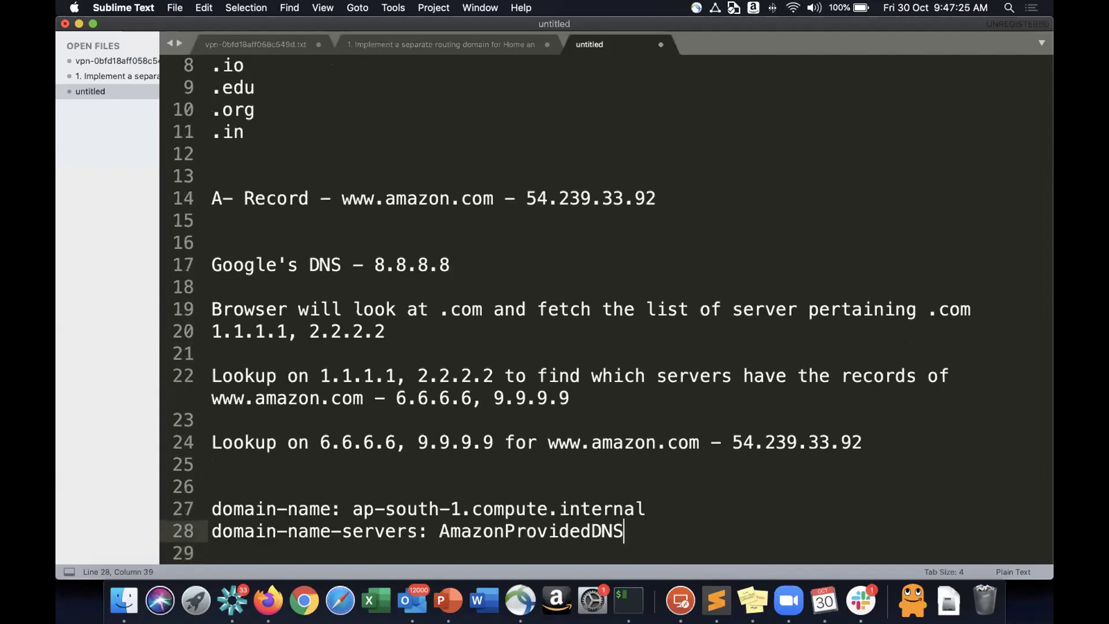
Highlight the domain name value ap-south-1.compute.internal in the pasted notes.
{"action": "left_click", "coordinate": [352, 508]}
{"action": "key", "text": "super+Right"}
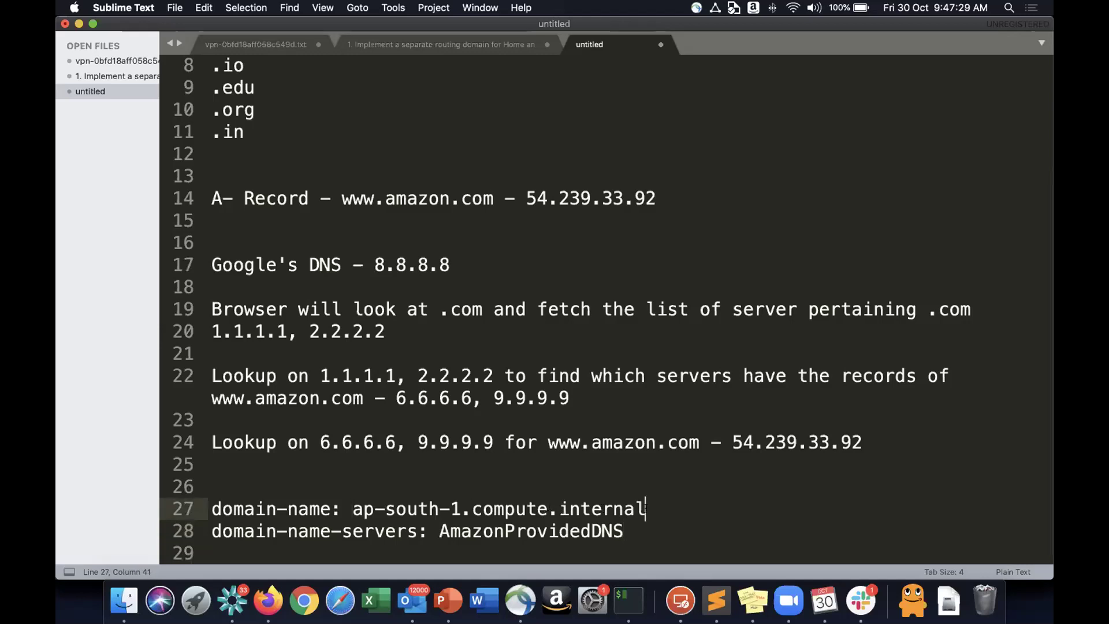
{"action": "left_click", "coordinate": [352, 508], "text": "shift"}
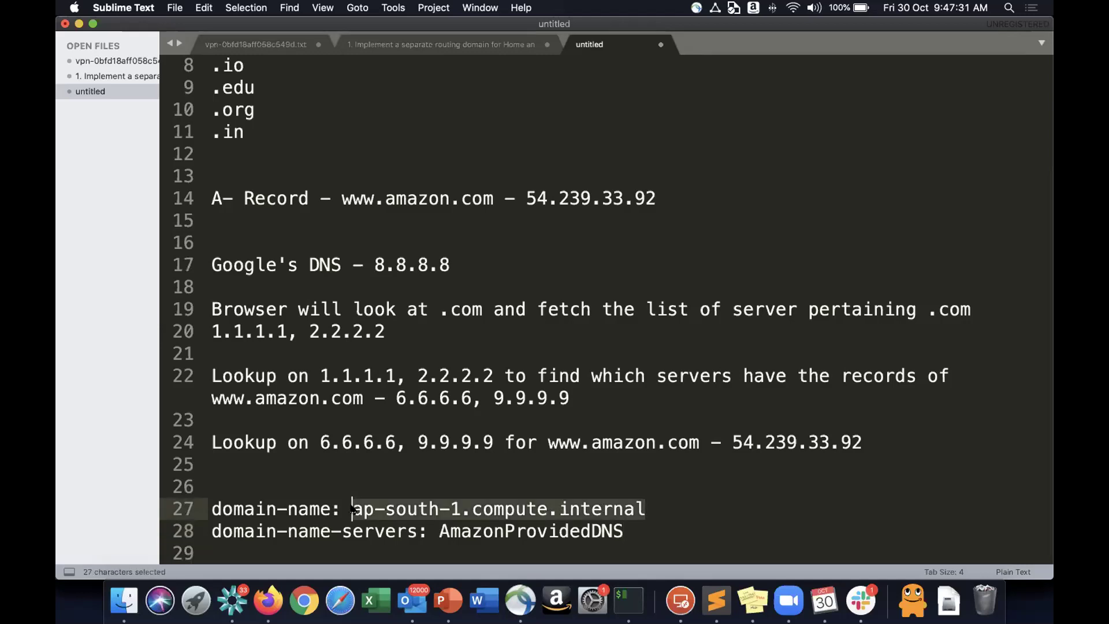
Return to the DHCP options set form in Firefox and set the domain name to rpl.edu.
{"action": "key", "text": "super+Tab"}
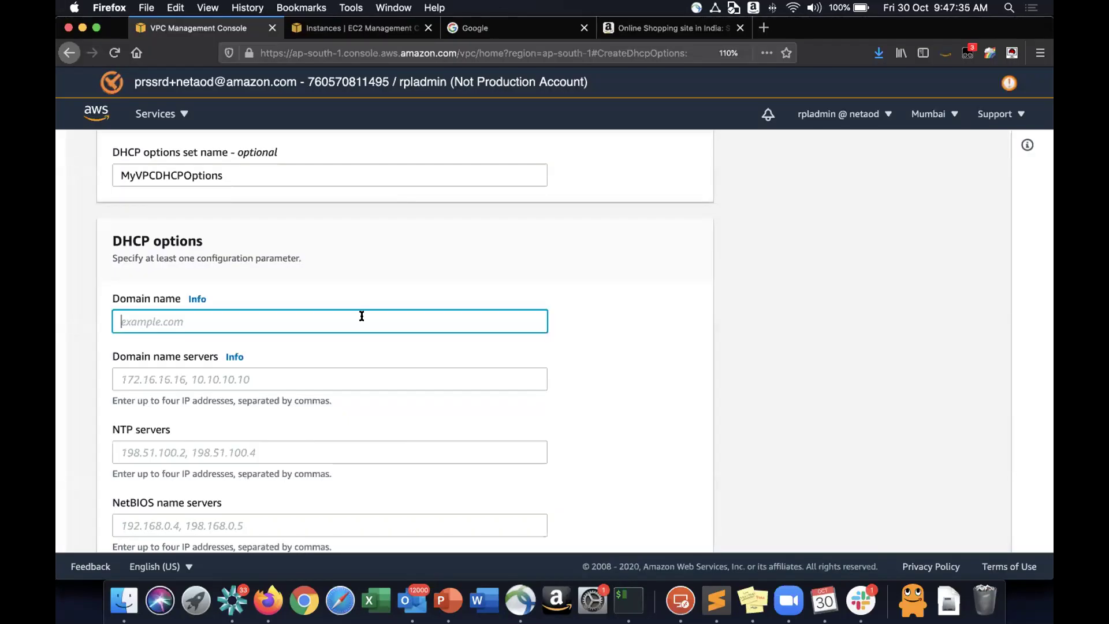
{"action": "type", "text": "rpl"}
{"action": "type", "text": ".edu"}
{"action": "left_click", "coordinate": [318, 375]}
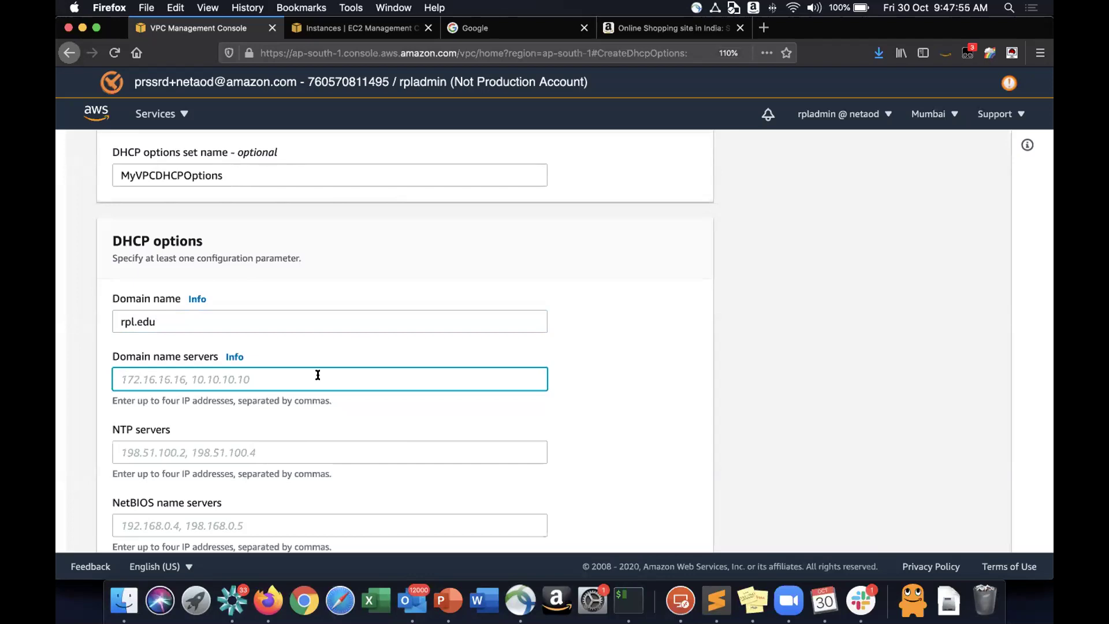
Look over the NTP and NetBIOS fields and view the available NetBIOS node types without choosing one.
{"action": "scroll", "coordinate": [318, 375], "scroll_direction": "down", "scroll_amount": 1}
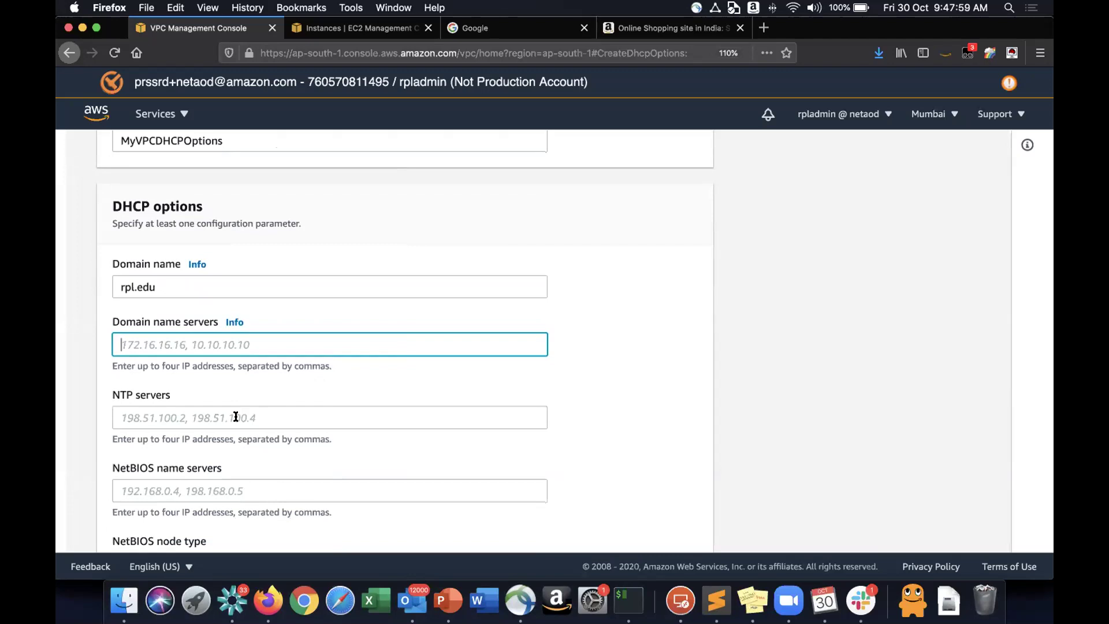
{"action": "scroll", "coordinate": [235, 416], "scroll_direction": "down", "scroll_amount": 2}
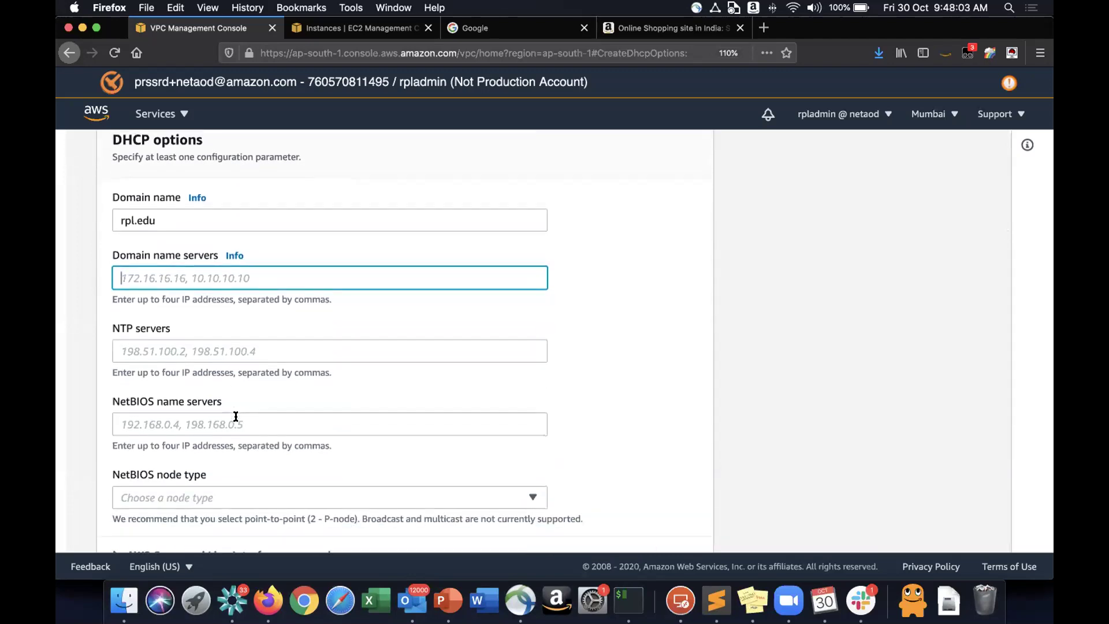
{"action": "scroll", "coordinate": [236, 417], "scroll_direction": "down", "scroll_amount": 3}
{"action": "left_click", "coordinate": [277, 389]}
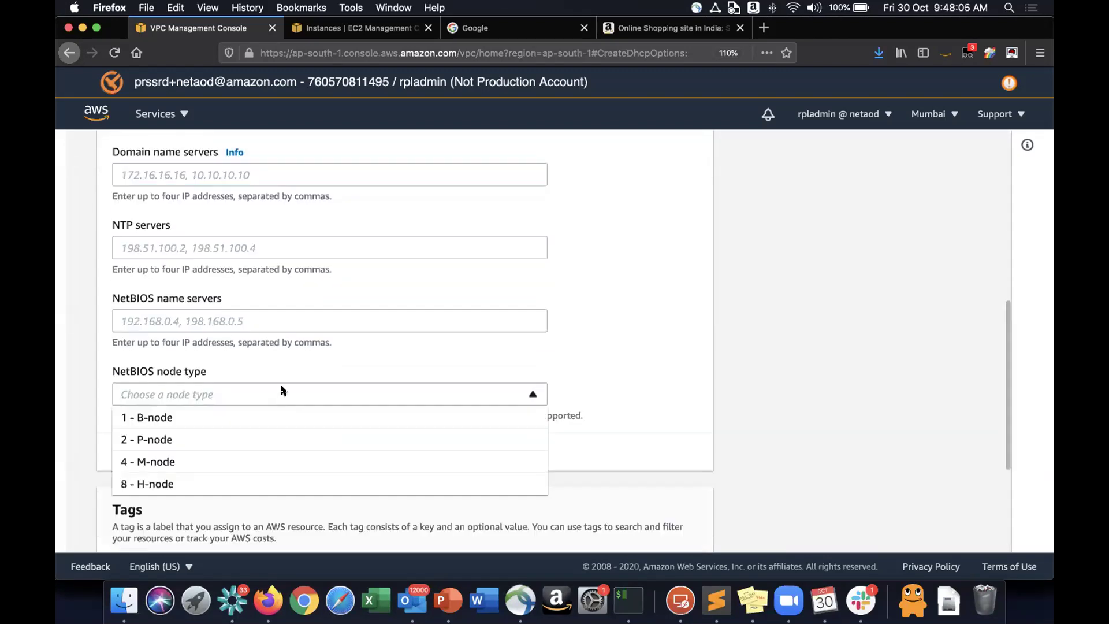
{"action": "left_click", "coordinate": [529, 341]}
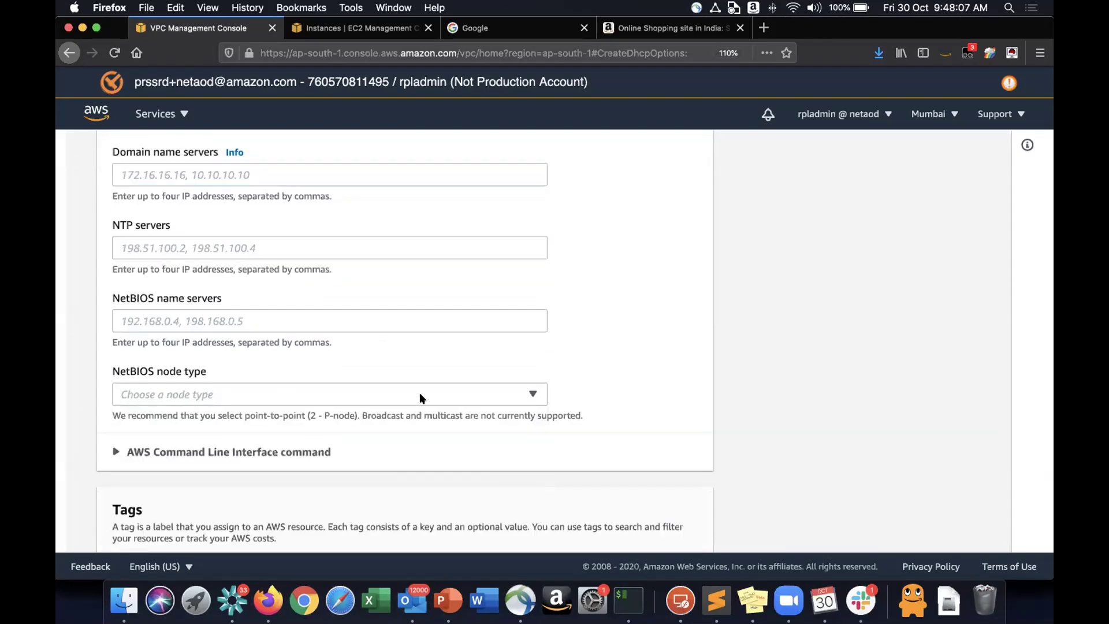
Set the domain name servers to 10.0.0.2 and create the DHCP options set.
{"action": "scroll", "coordinate": [680, 376], "scroll_direction": "up", "scroll_amount": 4}
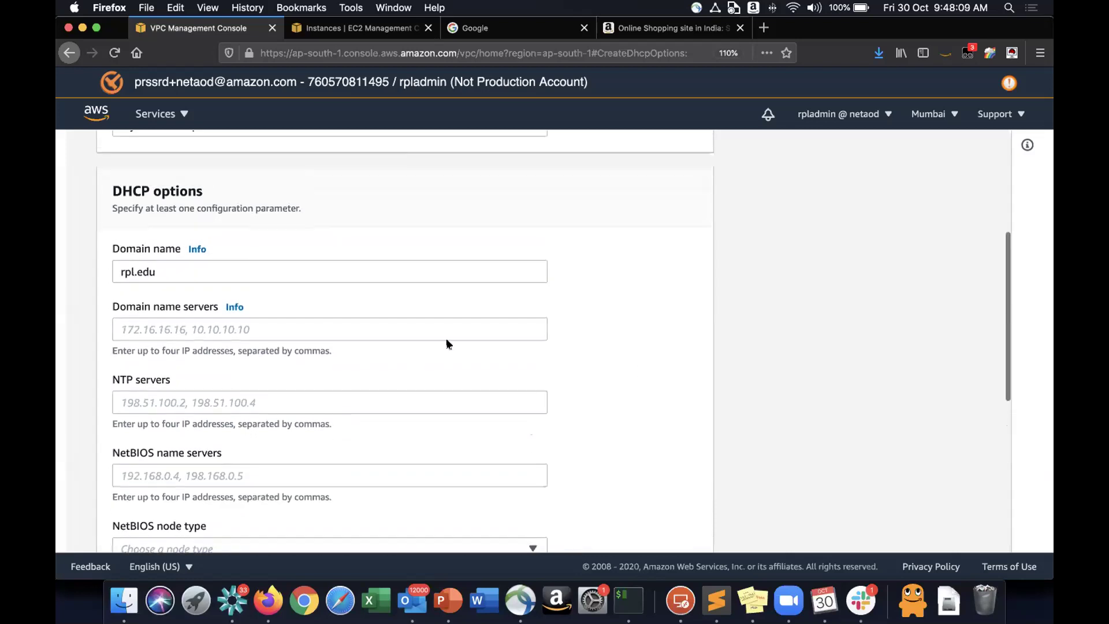
{"action": "left_click", "coordinate": [318, 328]}
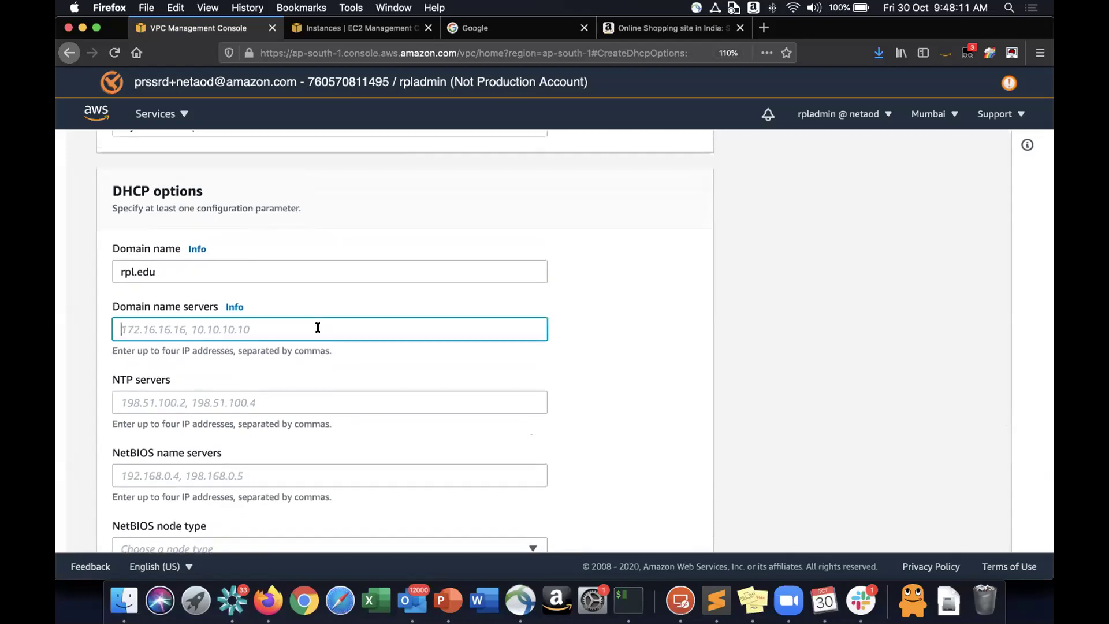
{"action": "type", "text": "10.0.0.2"}
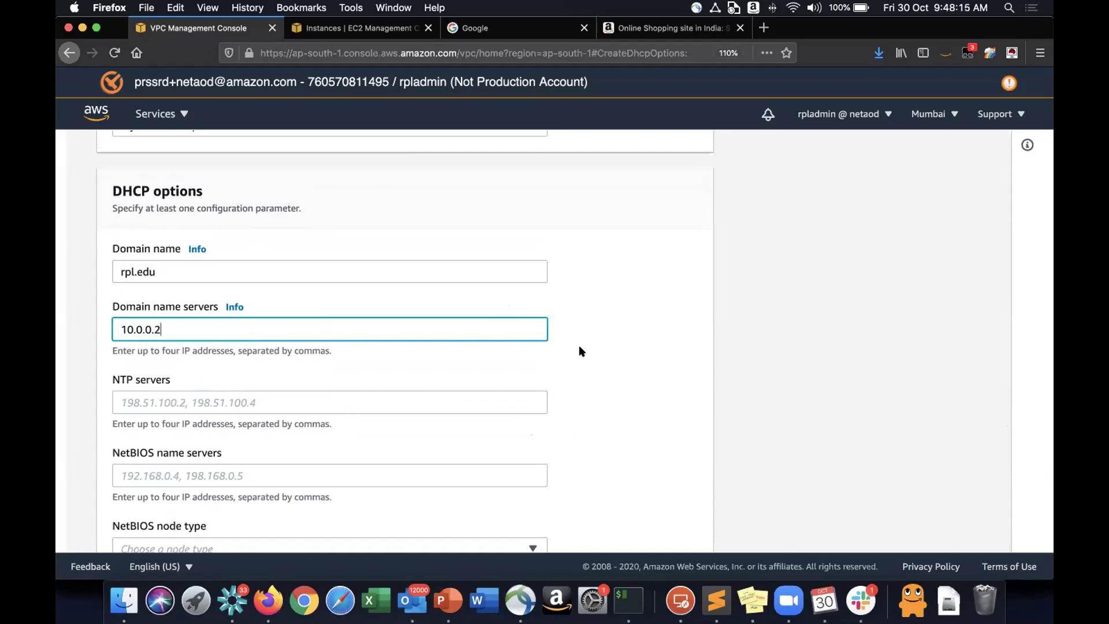
{"action": "scroll", "coordinate": [598, 352], "scroll_direction": "down", "scroll_amount": 2}
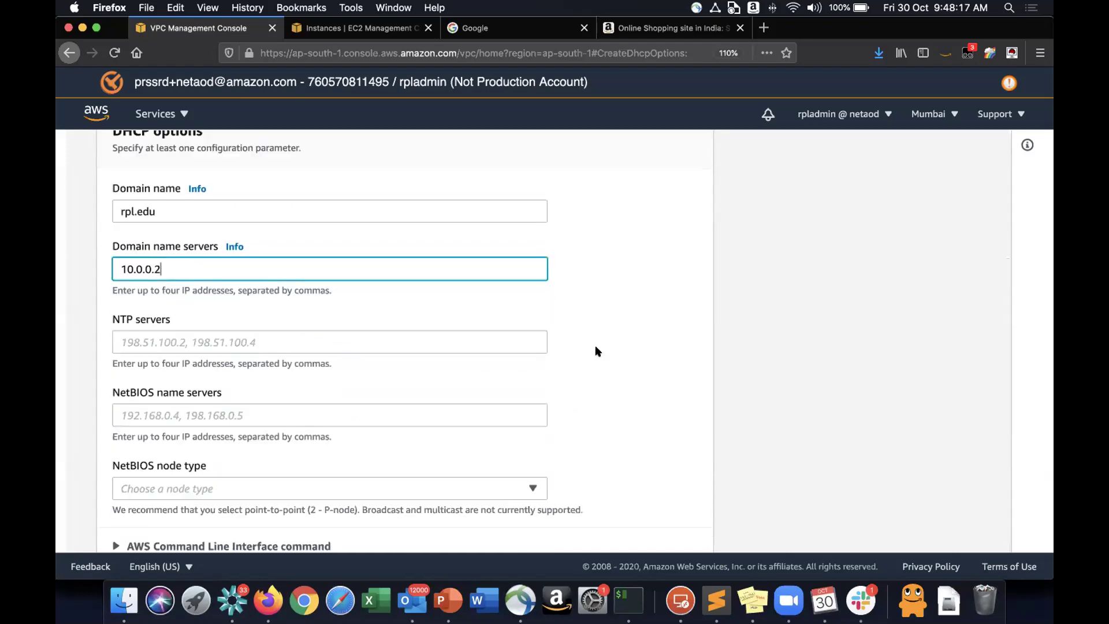
{"action": "scroll", "coordinate": [598, 351], "scroll_direction": "down", "scroll_amount": 9}
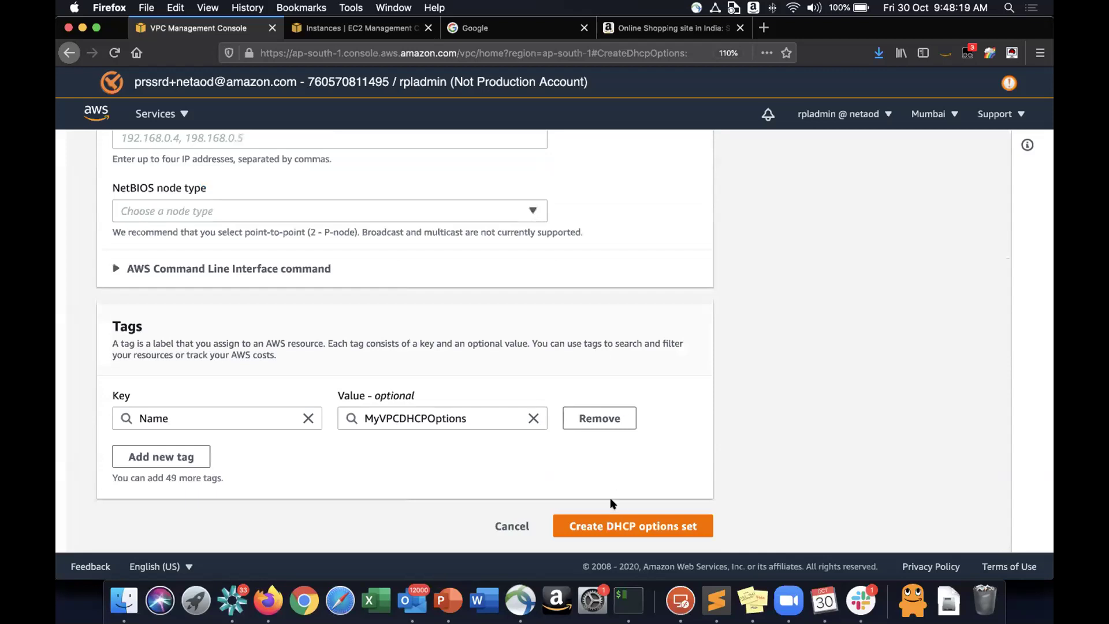
{"action": "left_click", "coordinate": [623, 517]}
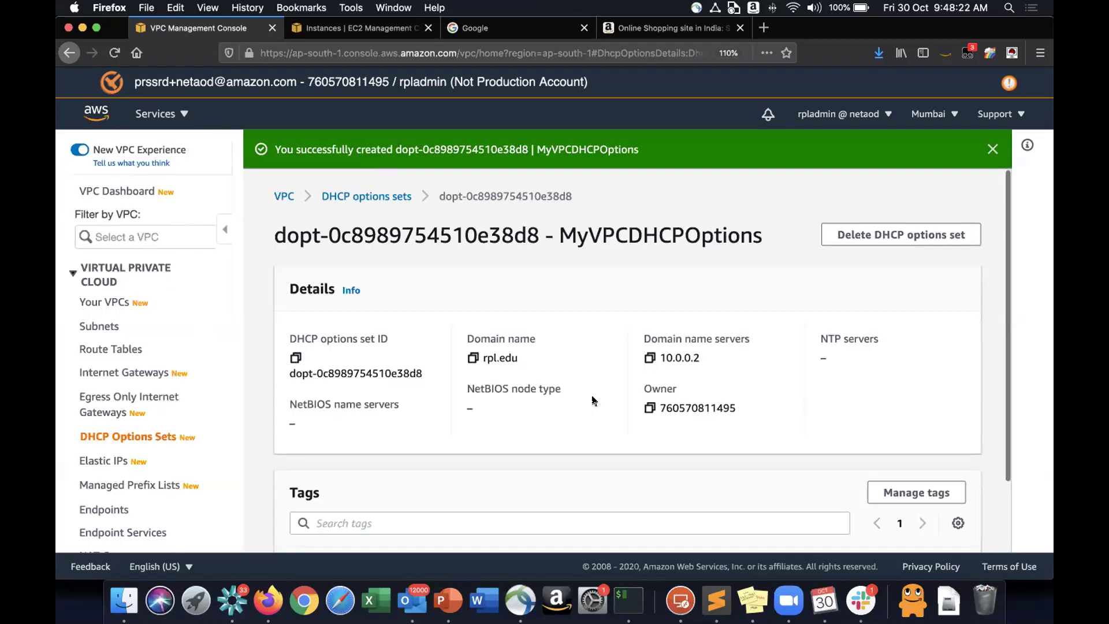
{"action": "scroll", "coordinate": [593, 400], "scroll_direction": "down", "scroll_amount": 3}
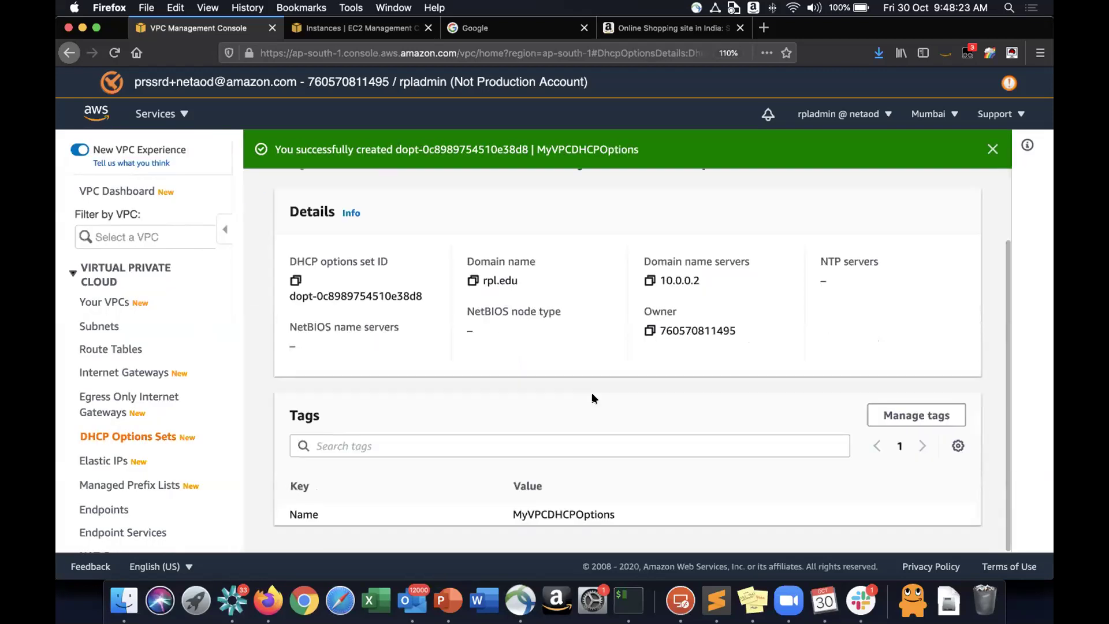
Highlight the new options set's domain name servers value, dismiss the success notification and return to the DHCP options sets list.
{"action": "double_click", "coordinate": [698, 282]}
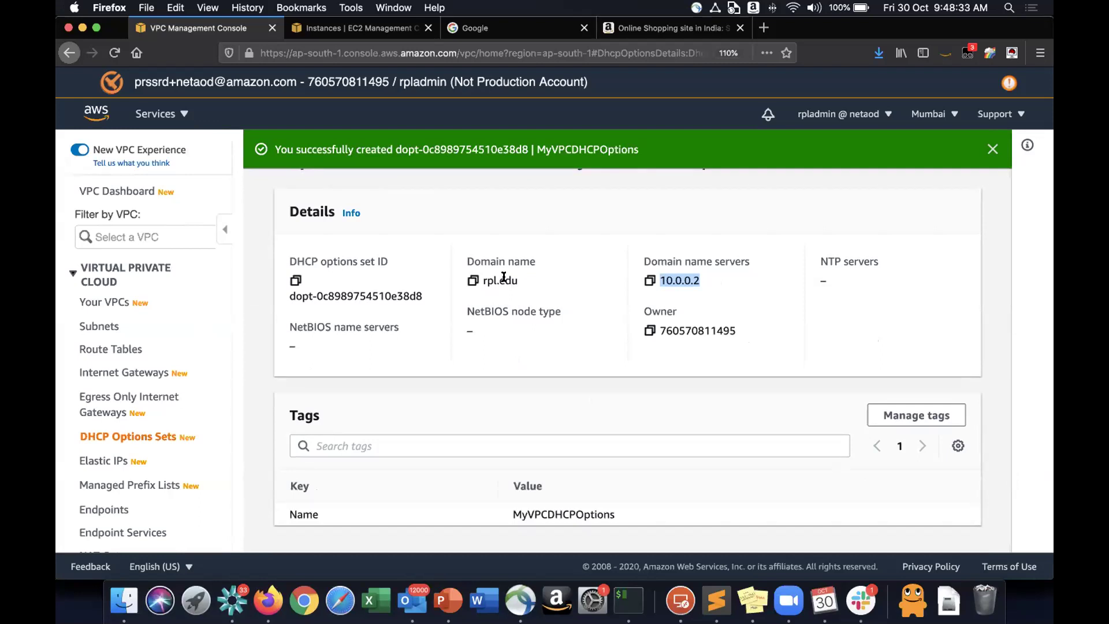
{"action": "left_click", "coordinate": [991, 149]}
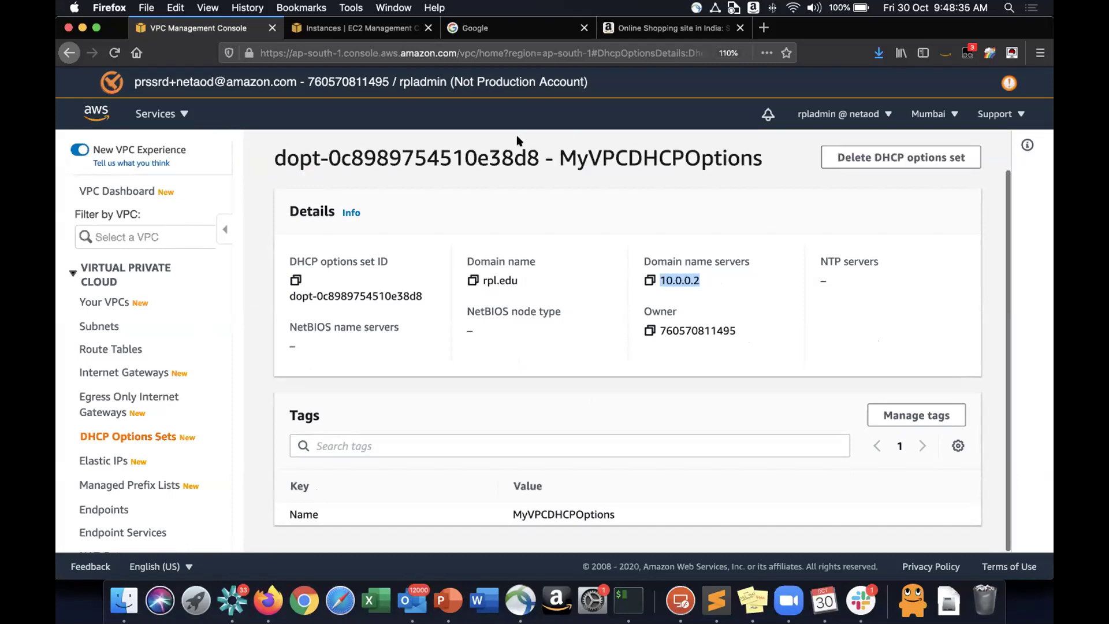
{"action": "left_click", "coordinate": [118, 432]}
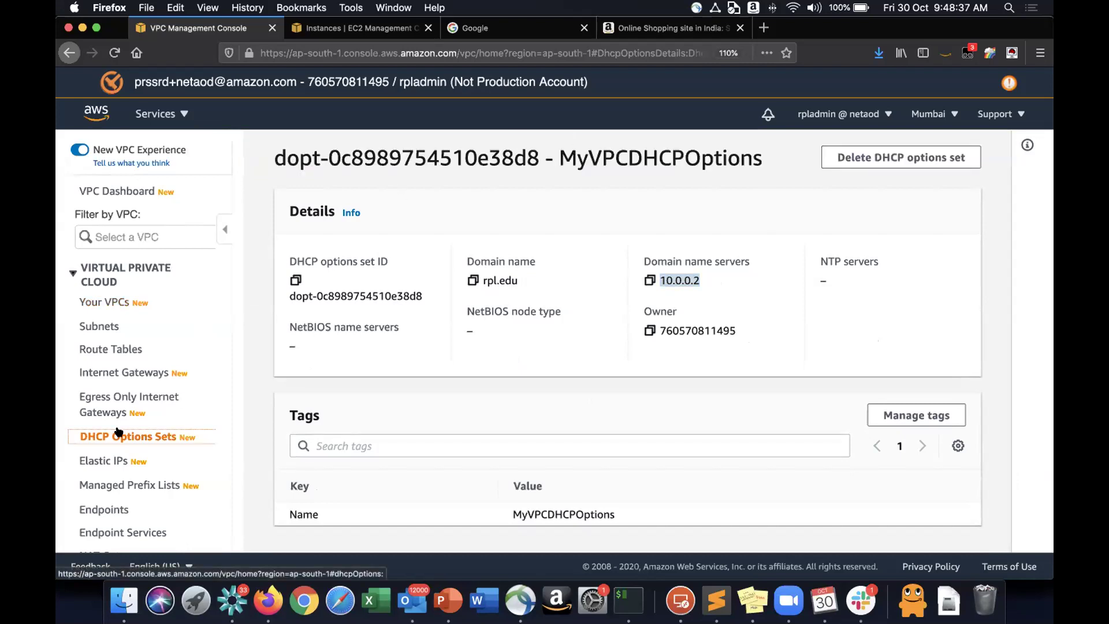
Examine the unnamed default DHCP options set's details, highlighting its domain name and domain name servers values.
{"action": "left_click", "coordinate": [691, 276]}
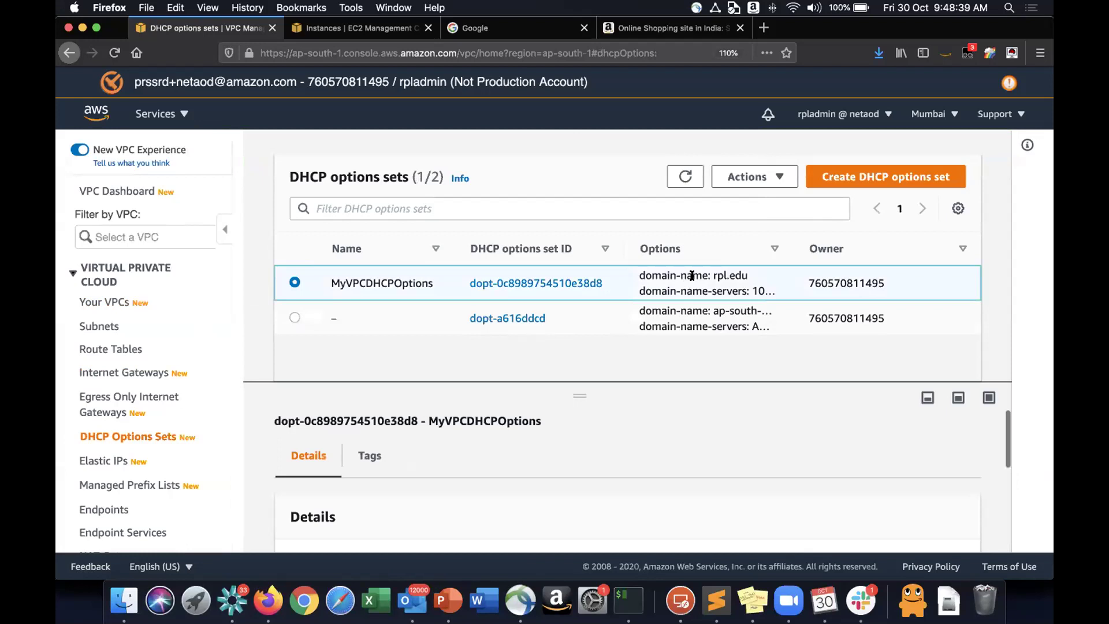
{"action": "left_click", "coordinate": [722, 317]}
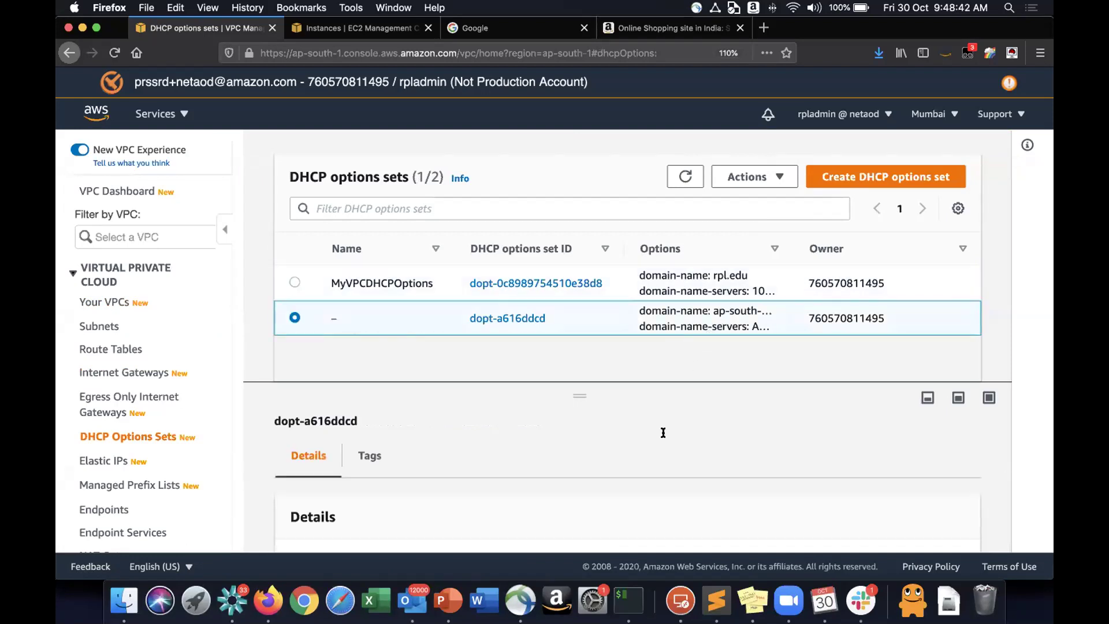
{"action": "scroll", "coordinate": [664, 439], "scroll_direction": "down", "scroll_amount": 4}
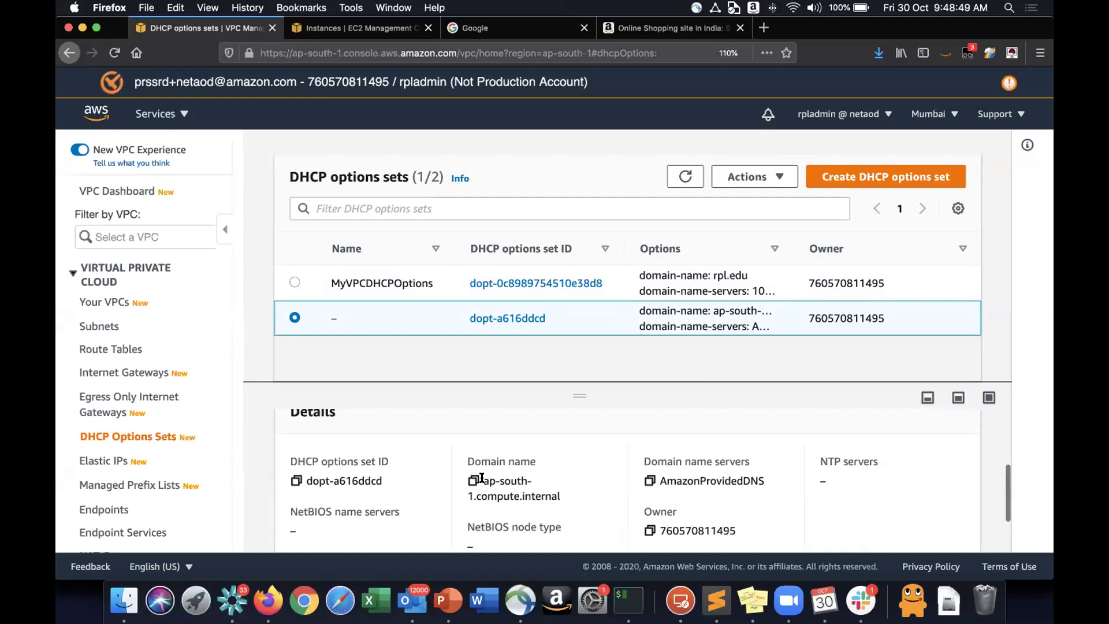
{"action": "left_click_drag", "start_coordinate": [481, 477], "coordinate": [575, 501]}
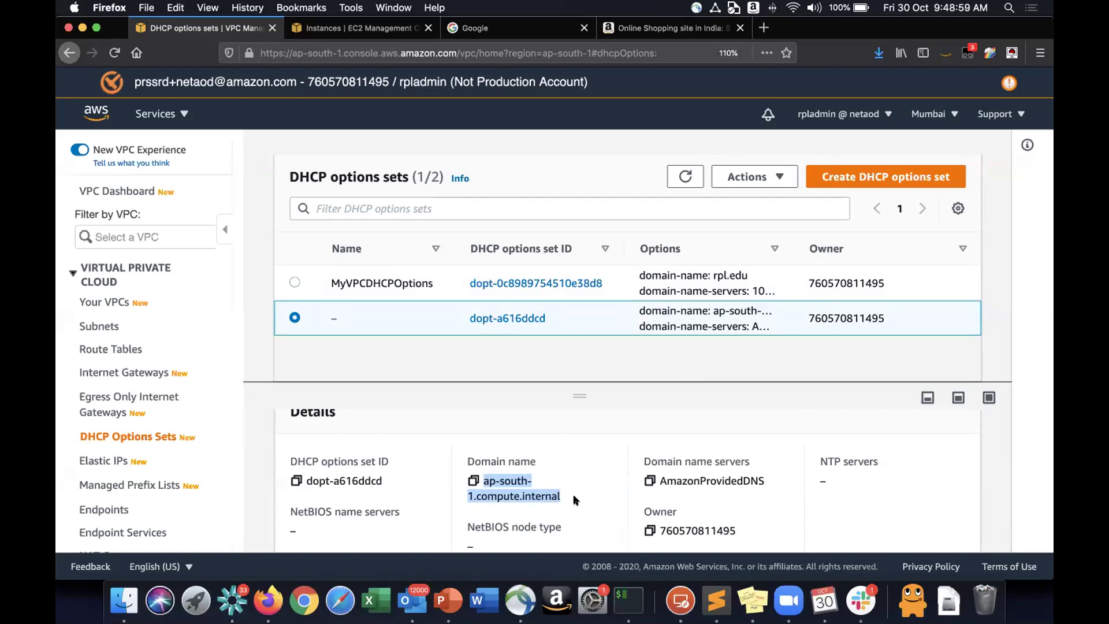
{"action": "double_click", "coordinate": [712, 477]}
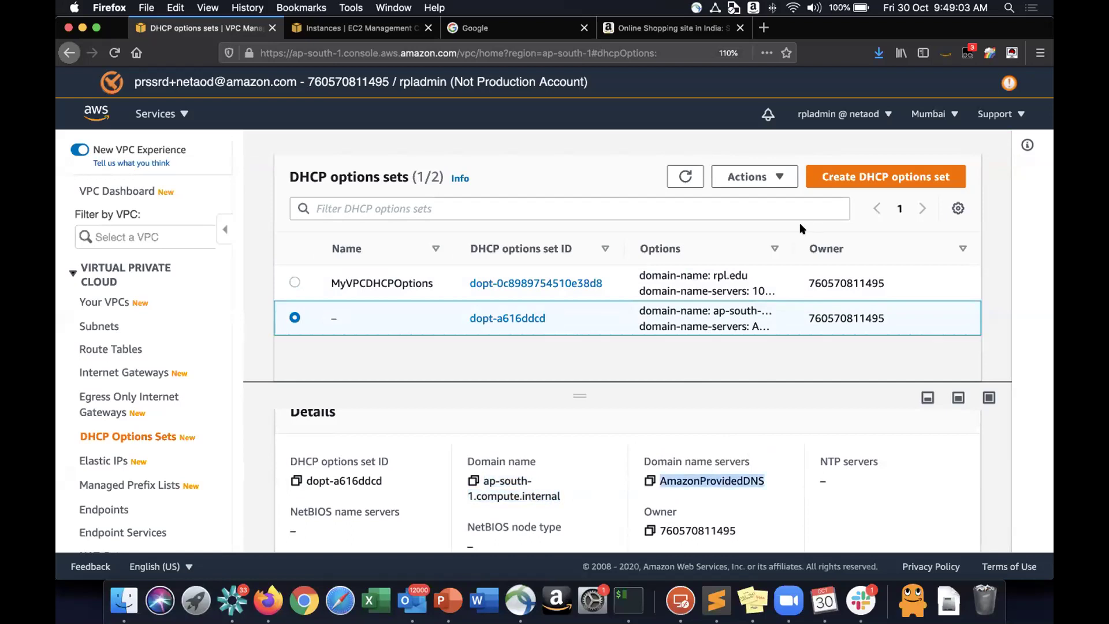
Widen the Options column to compare both sets and view the actions available for MyVPCDHCPOptions.
{"action": "left_click_drag", "start_coordinate": [793, 242], "coordinate": [843, 241]}
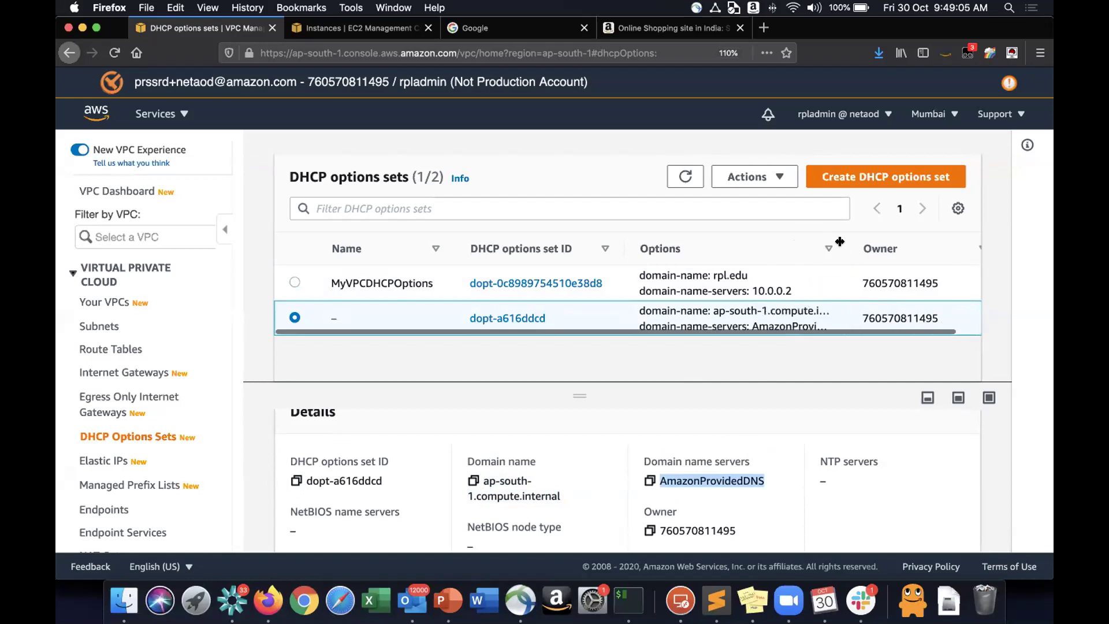
{"action": "left_click", "coordinate": [703, 275]}
{"action": "left_click", "coordinate": [789, 168]}
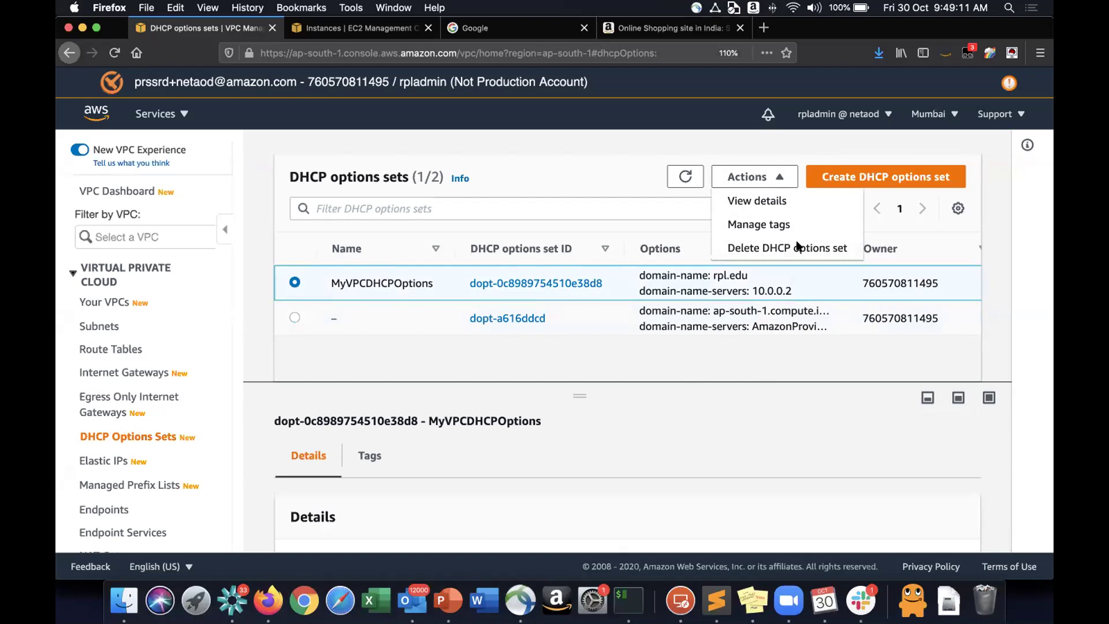
Start creating another DHCP options set and name it MyVPCDHCP-1.
{"action": "left_click", "coordinate": [919, 184]}
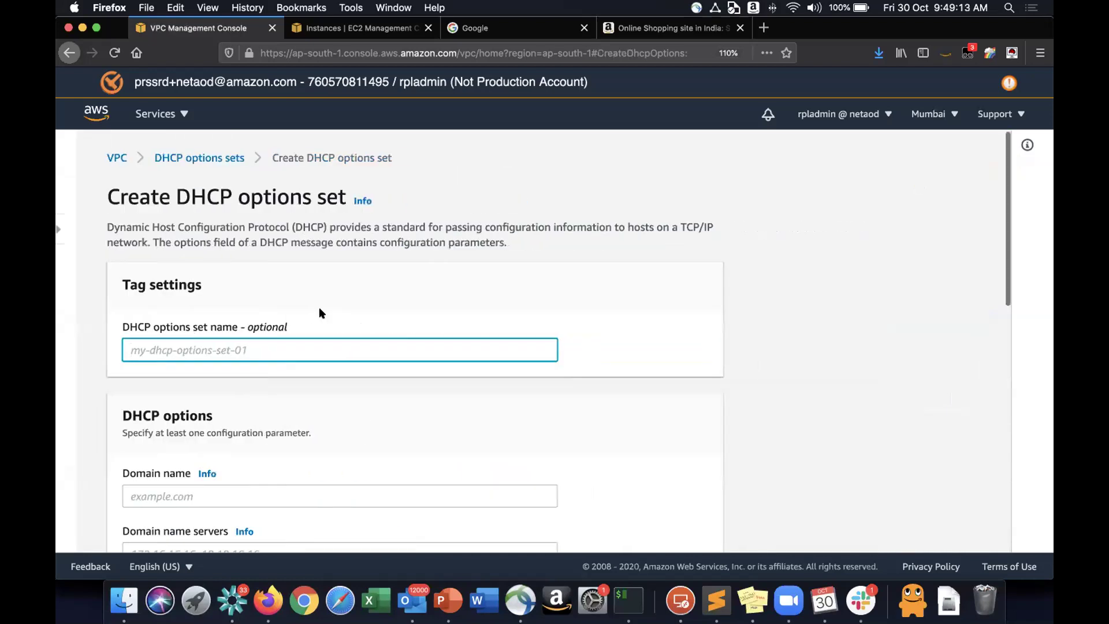
{"action": "type", "text": "M"}
{"action": "key", "text": "BackSpace"}
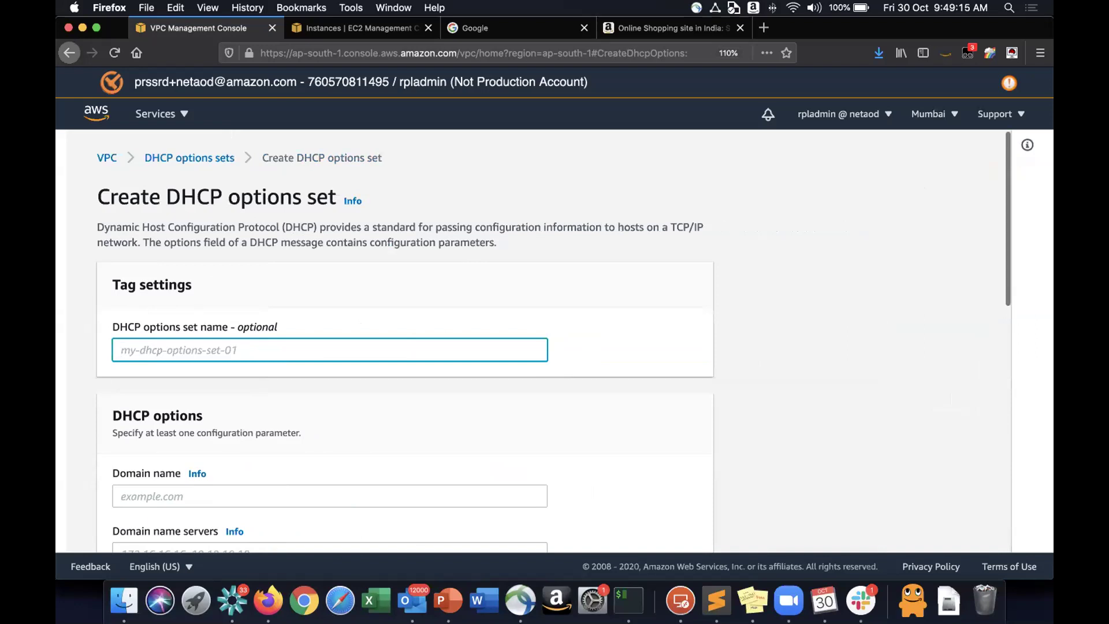
{"action": "type", "text": "MyVPCD"}
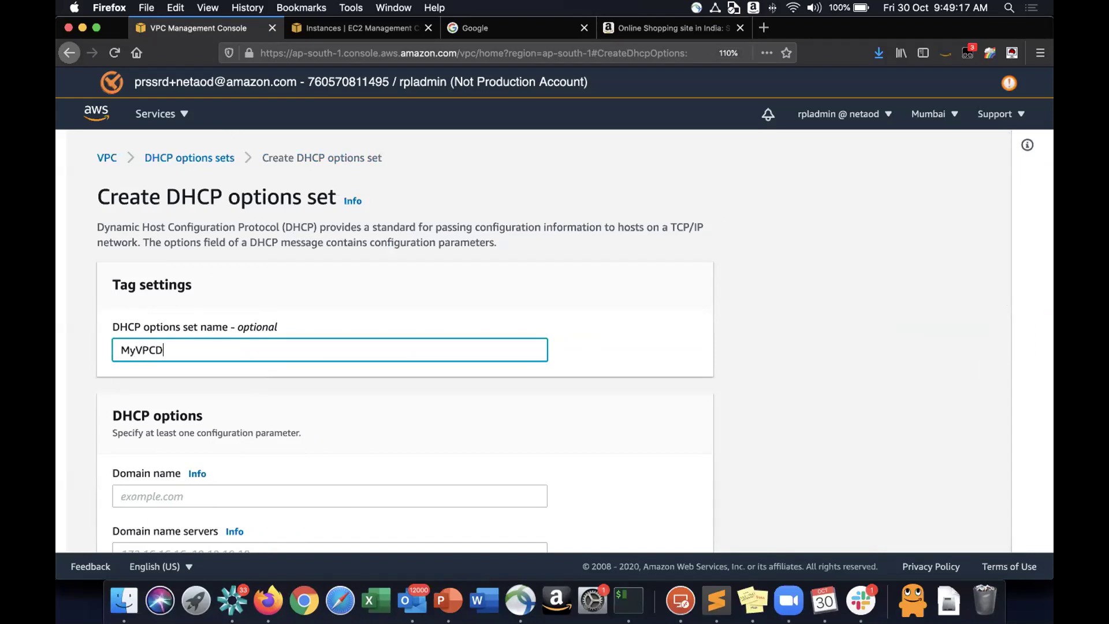
{"action": "type", "text": "HCP-1"}
{"action": "key", "text": "BackSpace"}
{"action": "key", "text": "BackSpace"}
{"action": "type", "text": "-1"}
Set the new options set's domain name to rpl.lab.
{"action": "scroll", "coordinate": [390, 445], "scroll_direction": "down", "scroll_amount": 3}
{"action": "left_click", "coordinate": [336, 389]}
{"action": "type", "text": "rp"}
{"action": "type", "text": "l.du"}
{"action": "key", "text": "BackSpace"}
{"action": "key", "text": "BackSpace"}
{"action": "type", "text": "edu"}
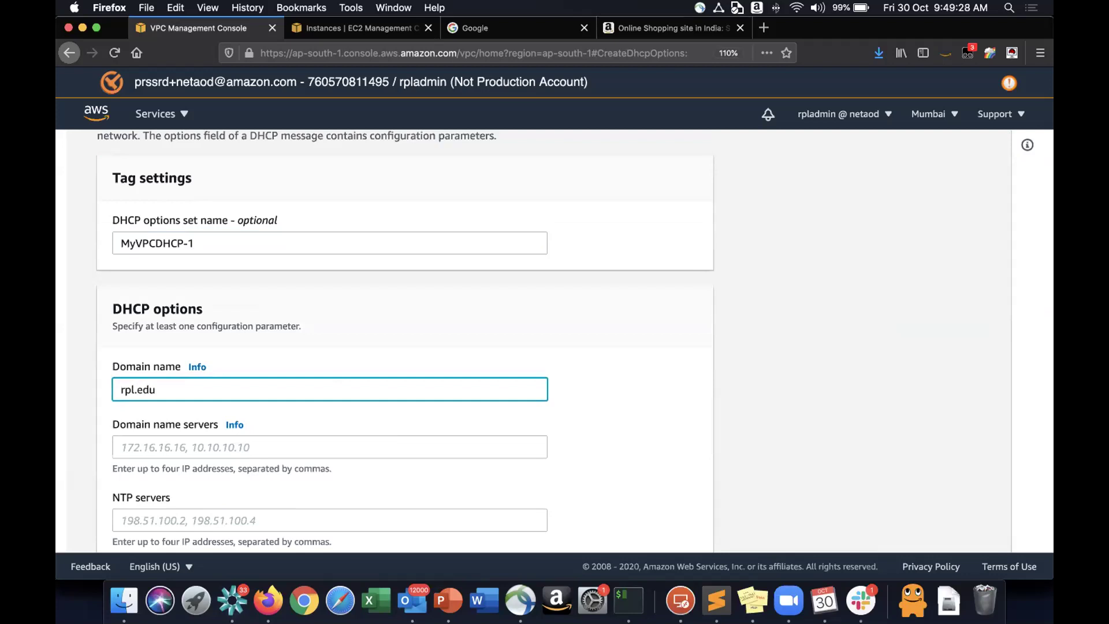
{"action": "scroll", "coordinate": [256, 421], "scroll_direction": "down", "scroll_amount": 5}
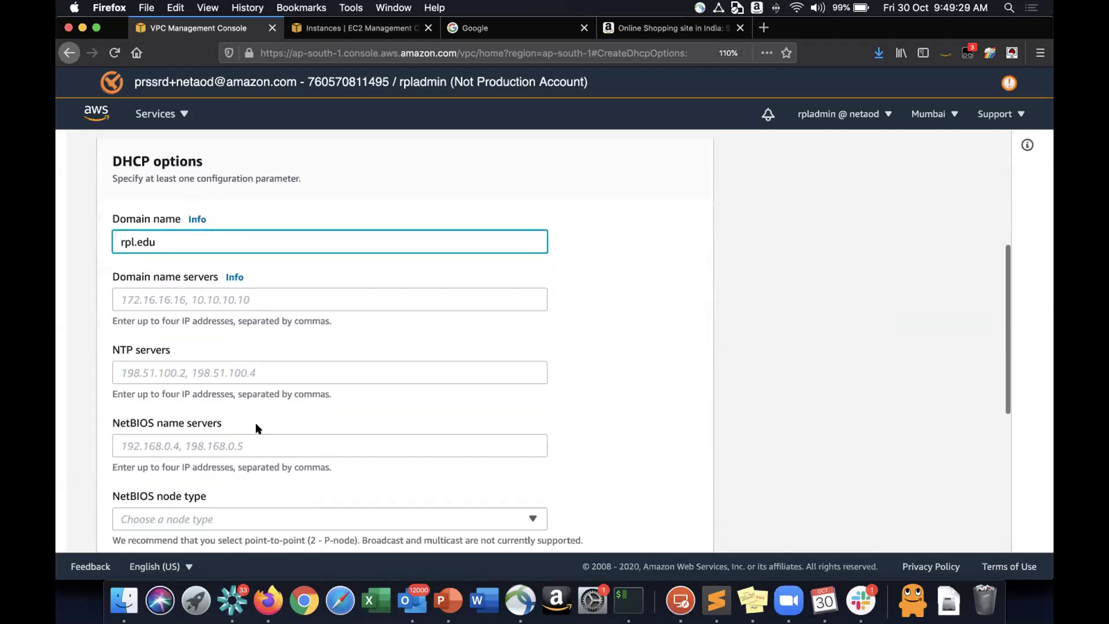
{"action": "double_click", "coordinate": [182, 239]}
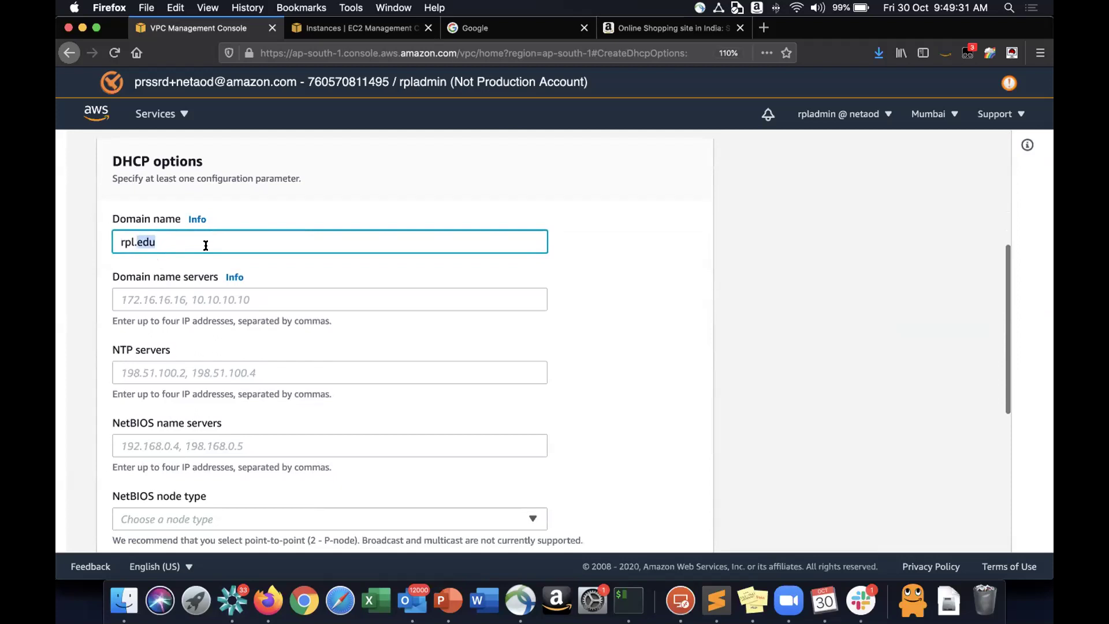
{"action": "type", "text": "lab"}
Copy AmazonProvidedDNS from the Sublime Text notes into the domain name servers in Firefox and create the DHCP options set.
{"action": "left_click", "coordinate": [249, 300]}
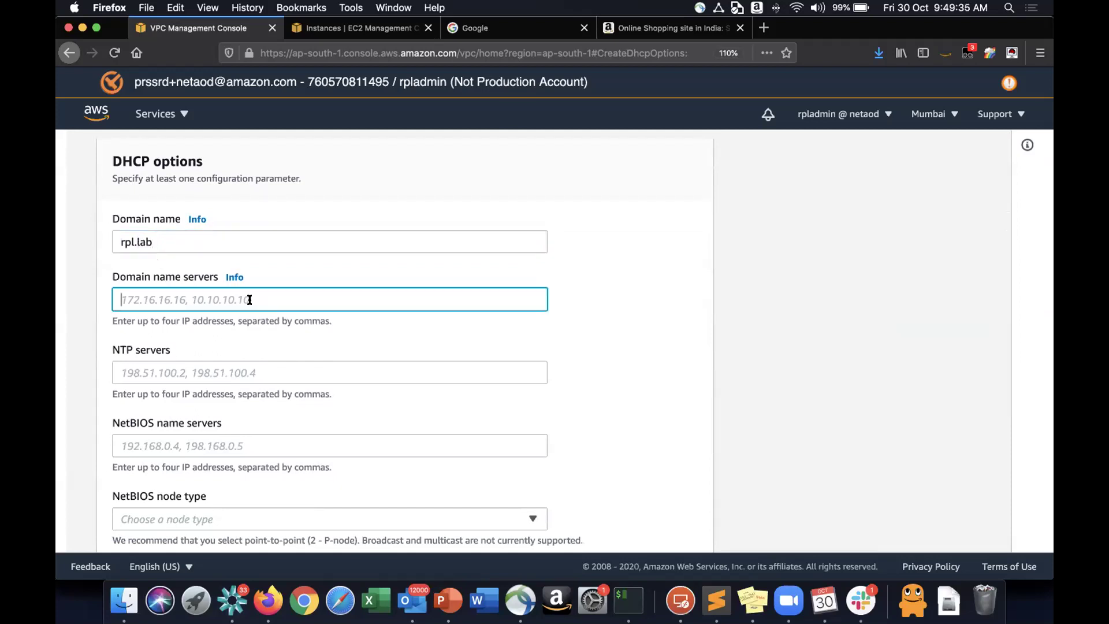
{"action": "key", "text": "super+Tab"}
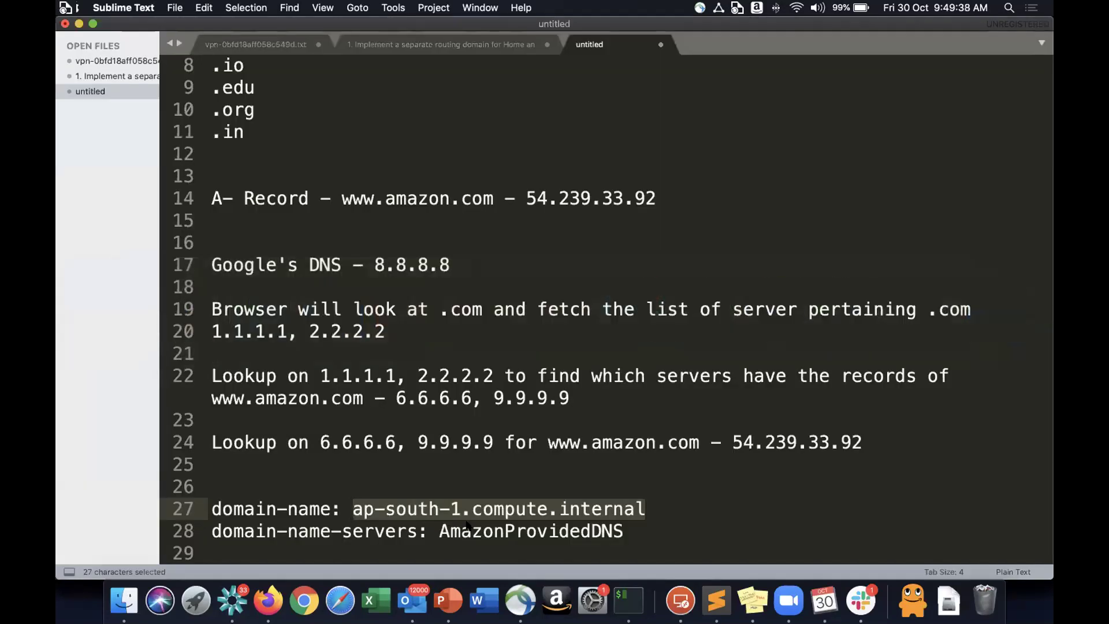
{"action": "double_click", "coordinate": [468, 529]}
{"action": "key", "text": "super+c"}
{"action": "key", "text": "super+Tab"}
{"action": "key", "text": "super+v"}
{"action": "scroll", "coordinate": [701, 364], "scroll_direction": "down", "scroll_amount": 5}
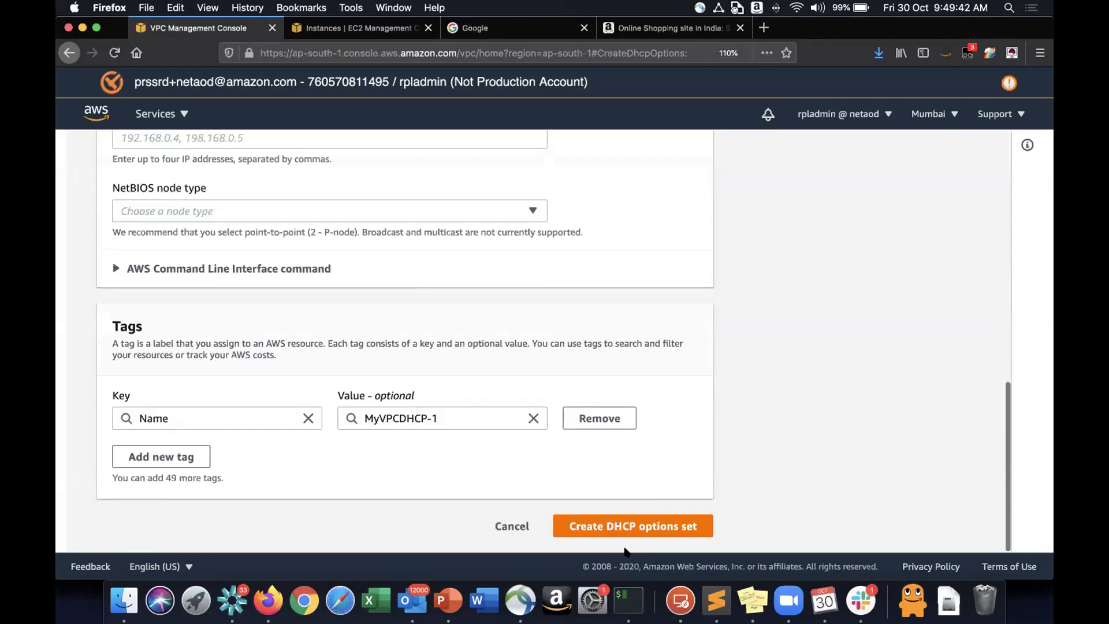
{"action": "left_click", "coordinate": [664, 531]}
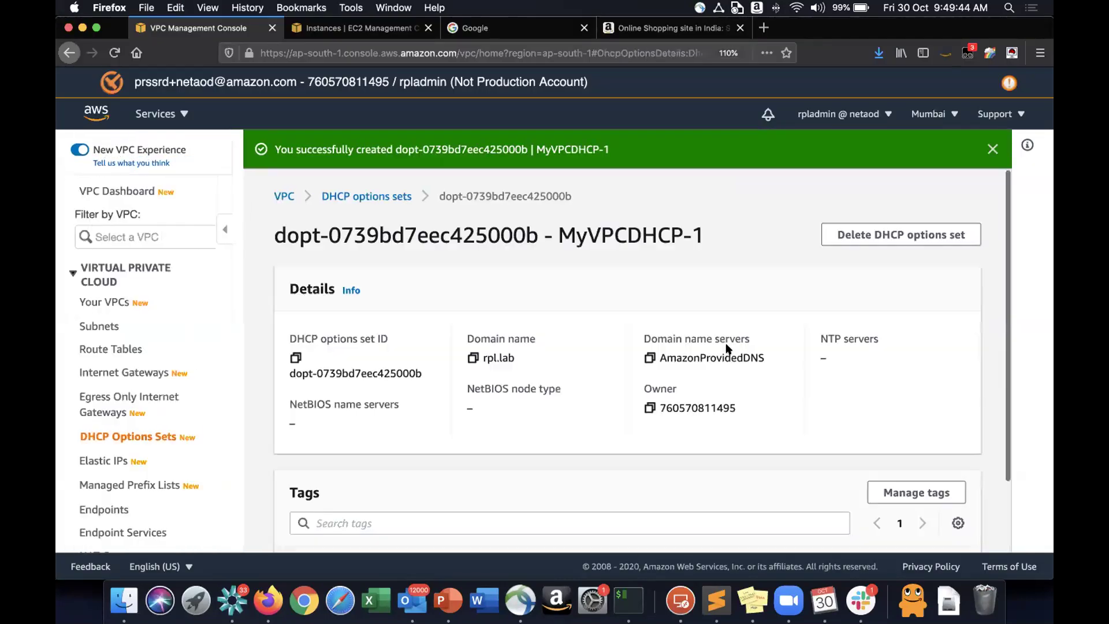
Return to the DHCP options sets list, widen the Options column to read the full values and select MyVPCDHCP-1.
{"action": "left_click", "coordinate": [358, 196]}
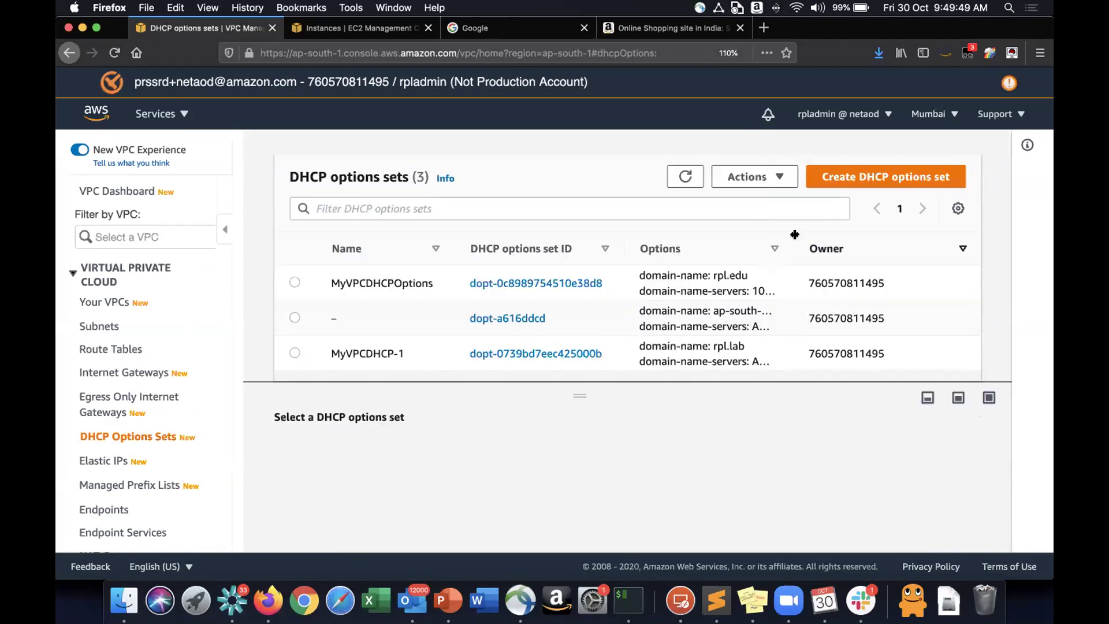
{"action": "left_click_drag", "start_coordinate": [796, 234], "coordinate": [902, 239]}
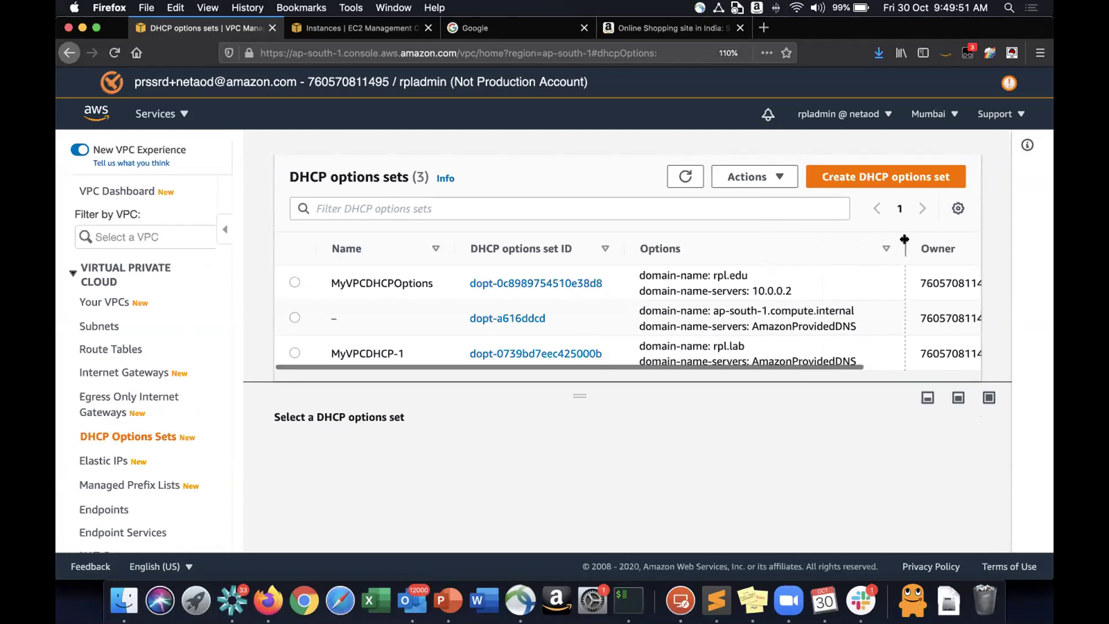
{"action": "left_click", "coordinate": [806, 345]}
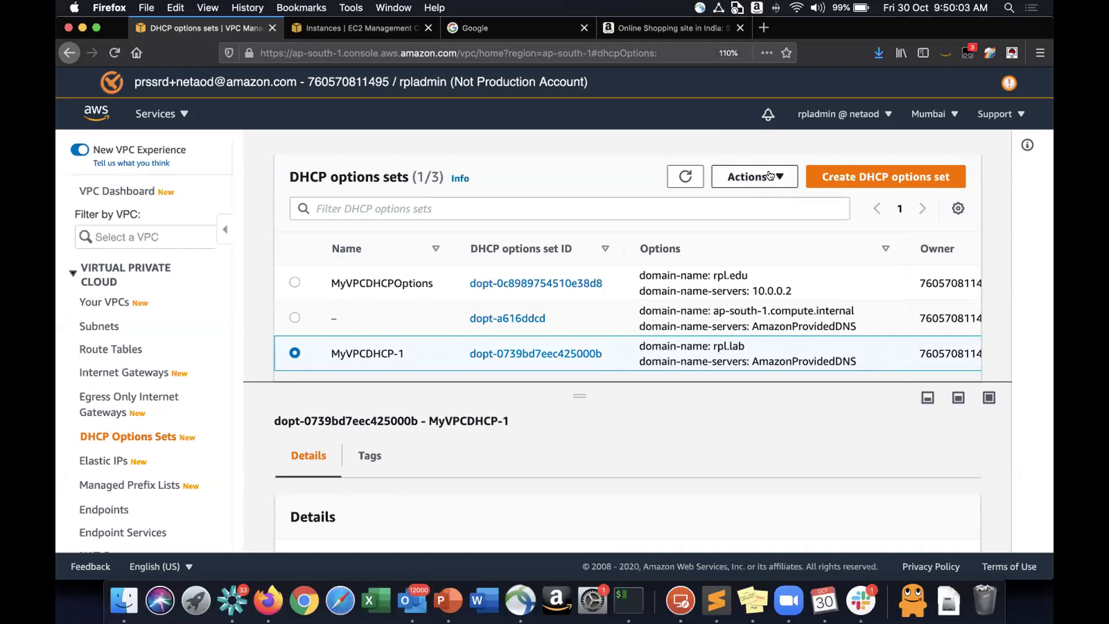
Associate the MyVPCDHCP-1 options set with MyVPC and save the change.
{"action": "left_click", "coordinate": [102, 306]}
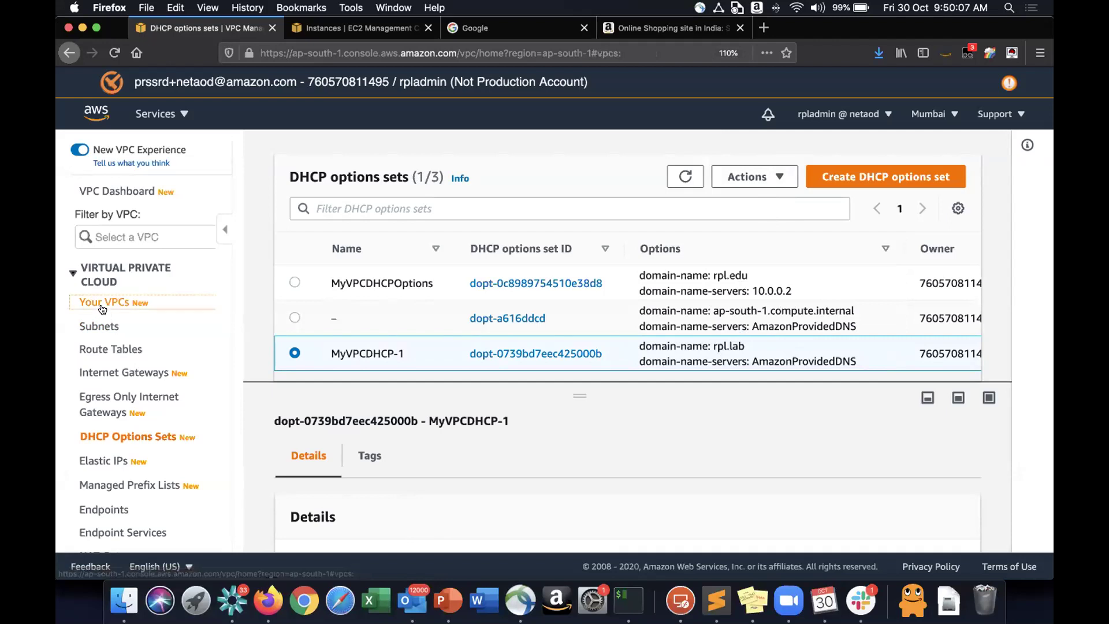
{"action": "left_click", "coordinate": [404, 277]}
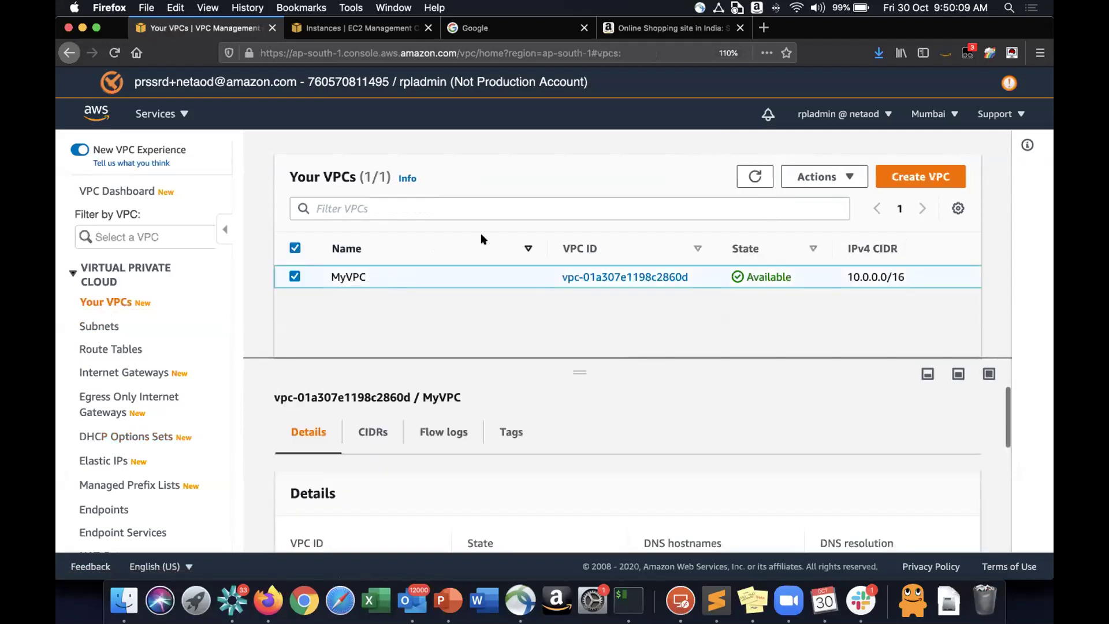
{"action": "left_click", "coordinate": [843, 174]}
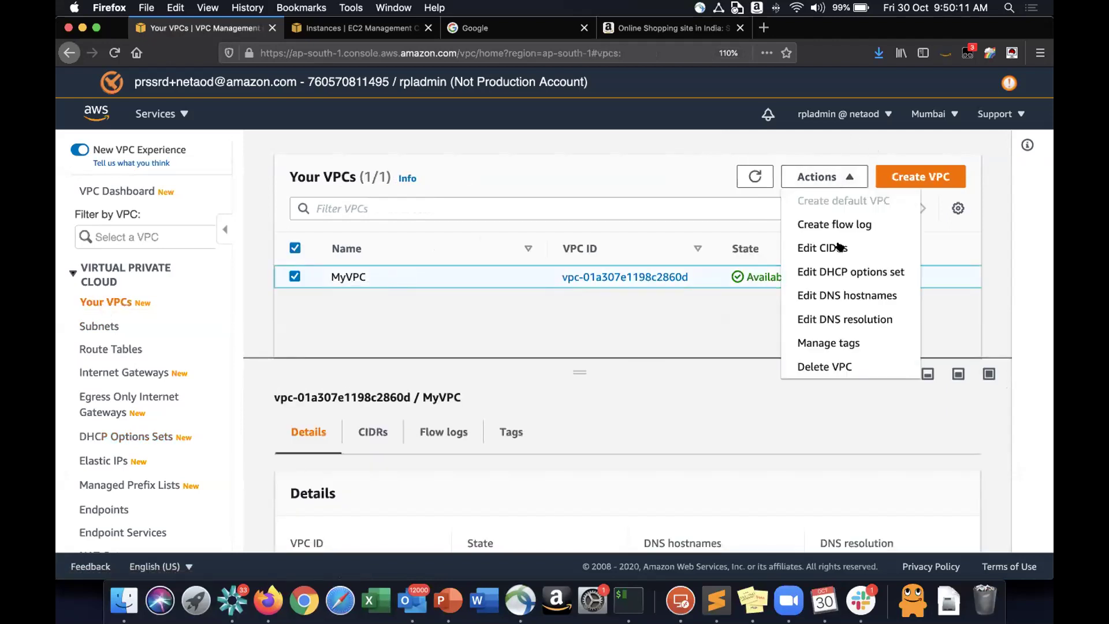
{"action": "left_click", "coordinate": [840, 275]}
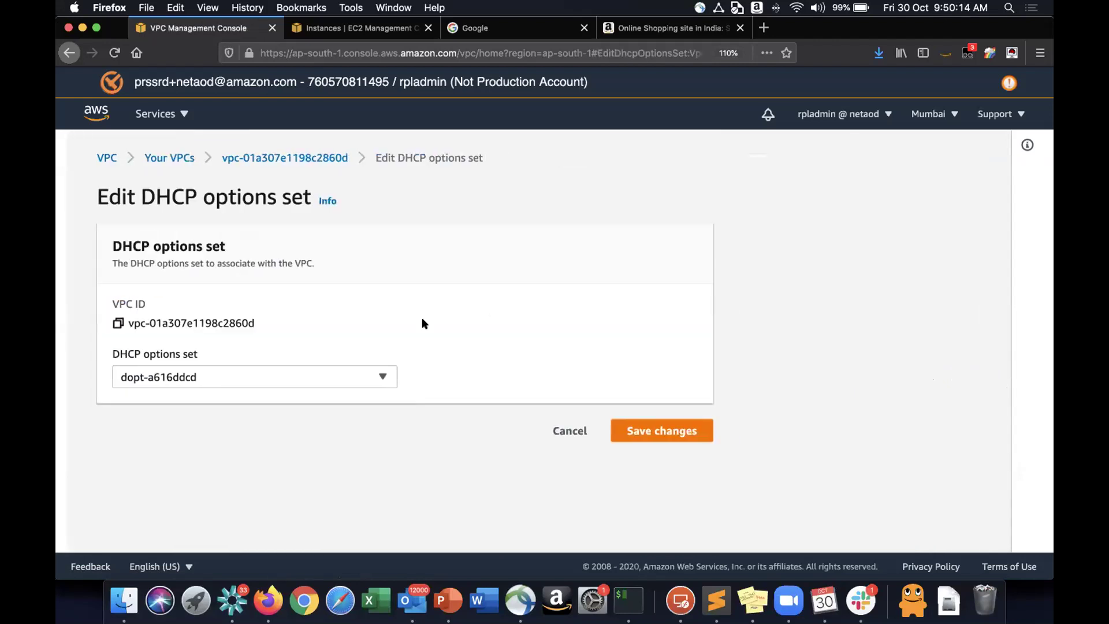
{"action": "left_click", "coordinate": [382, 377]}
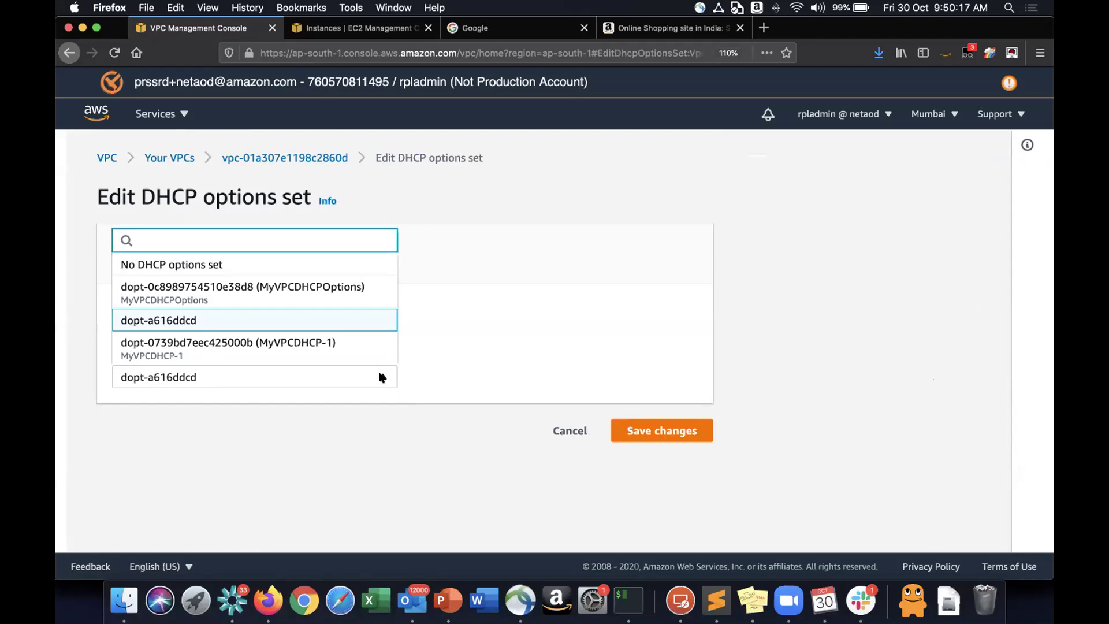
{"action": "left_click", "coordinate": [325, 354]}
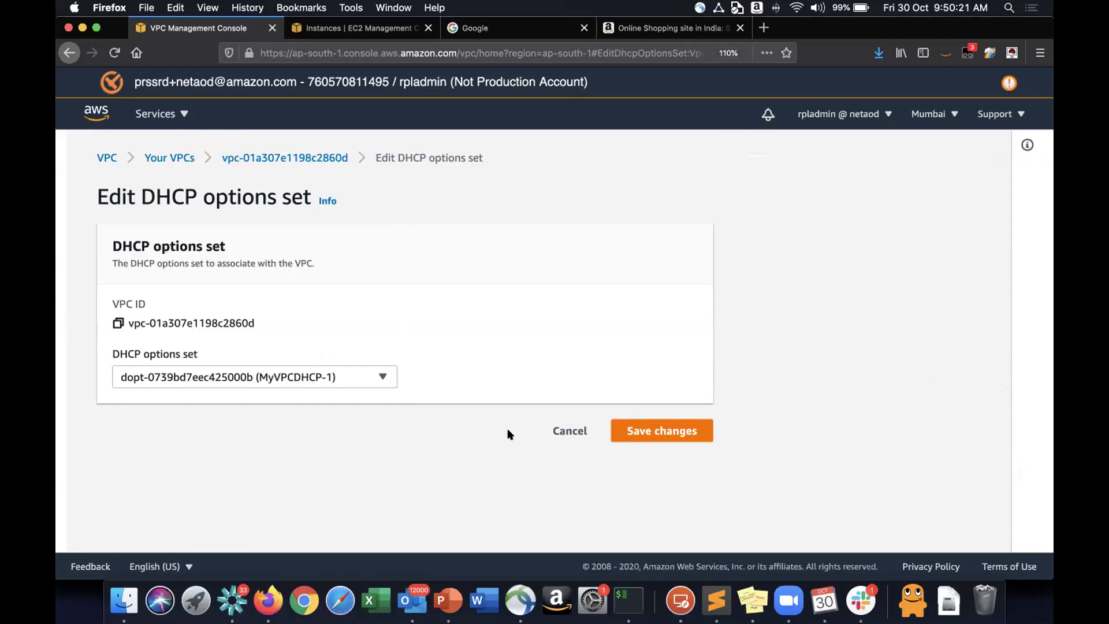
{"action": "left_click", "coordinate": [660, 430]}
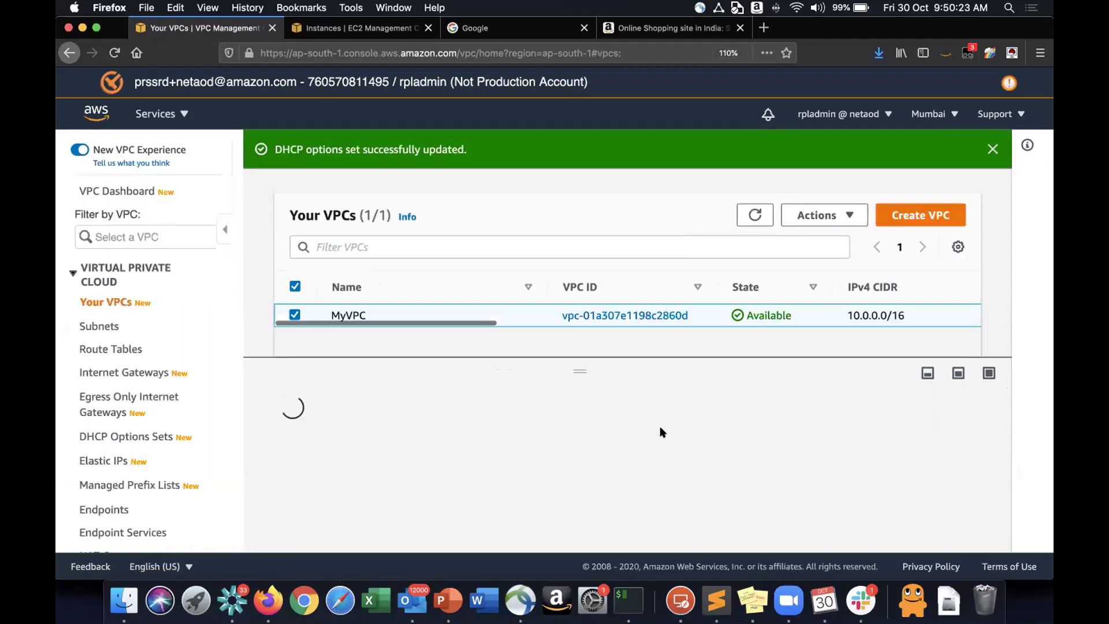
Review the Private EC2 instance's details in the EC2 console, including its private IPv4 DNS name.
{"action": "left_click", "coordinate": [354, 29]}
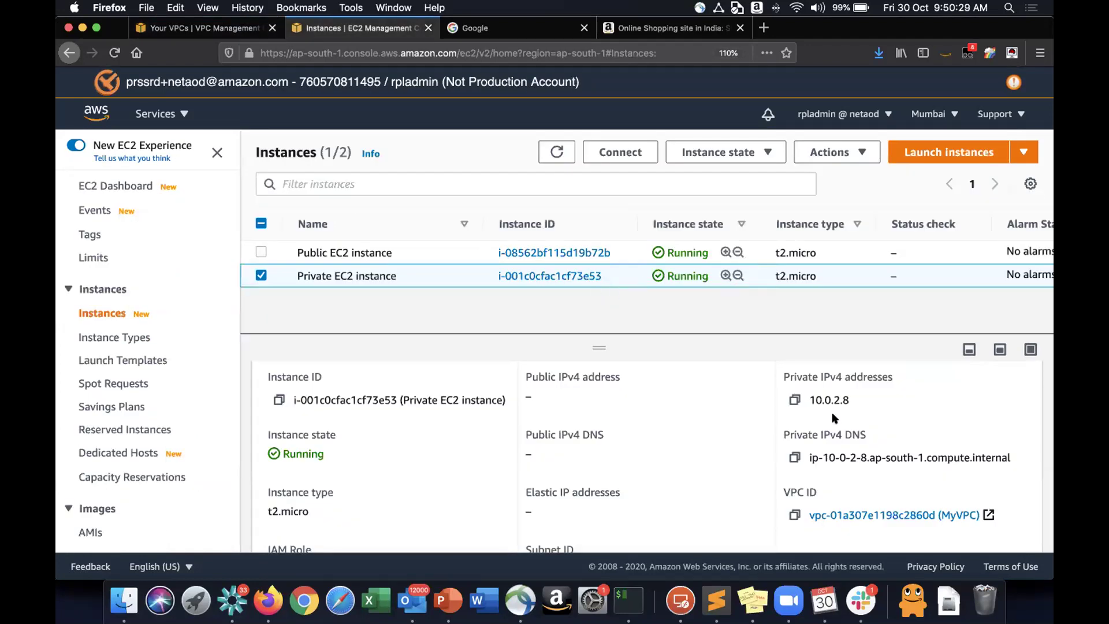
{"action": "scroll", "coordinate": [795, 450], "scroll_direction": "up", "scroll_amount": 2}
{"action": "scroll", "coordinate": [795, 450], "scroll_direction": "up", "scroll_amount": 2}
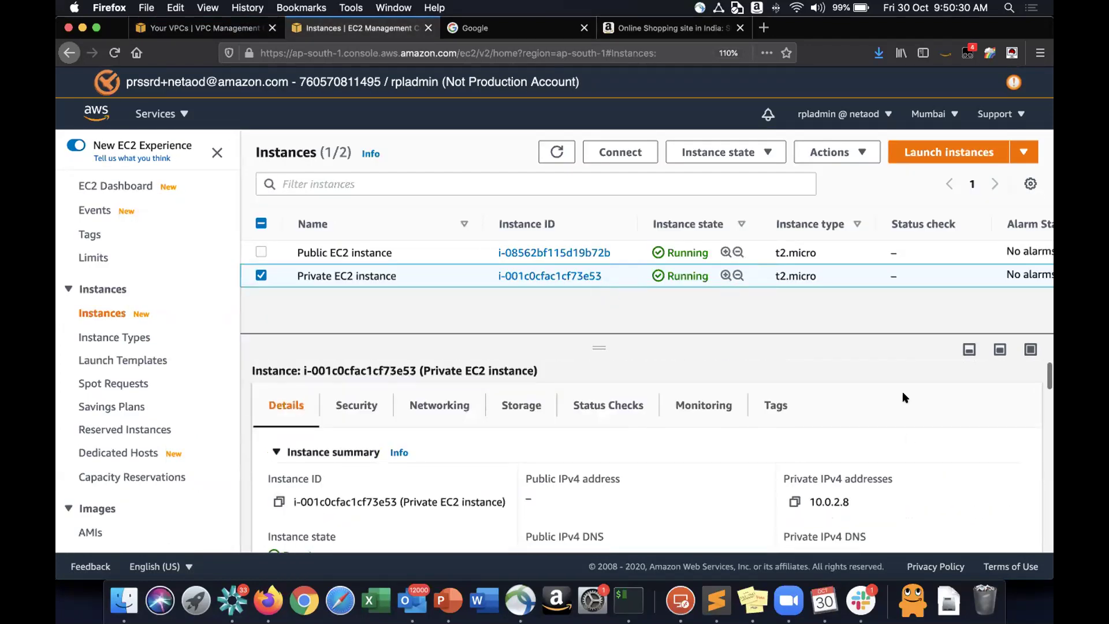
{"action": "scroll", "coordinate": [913, 390], "scroll_direction": "down", "scroll_amount": 10}
{"action": "scroll", "coordinate": [913, 389], "scroll_direction": "up", "scroll_amount": 8}
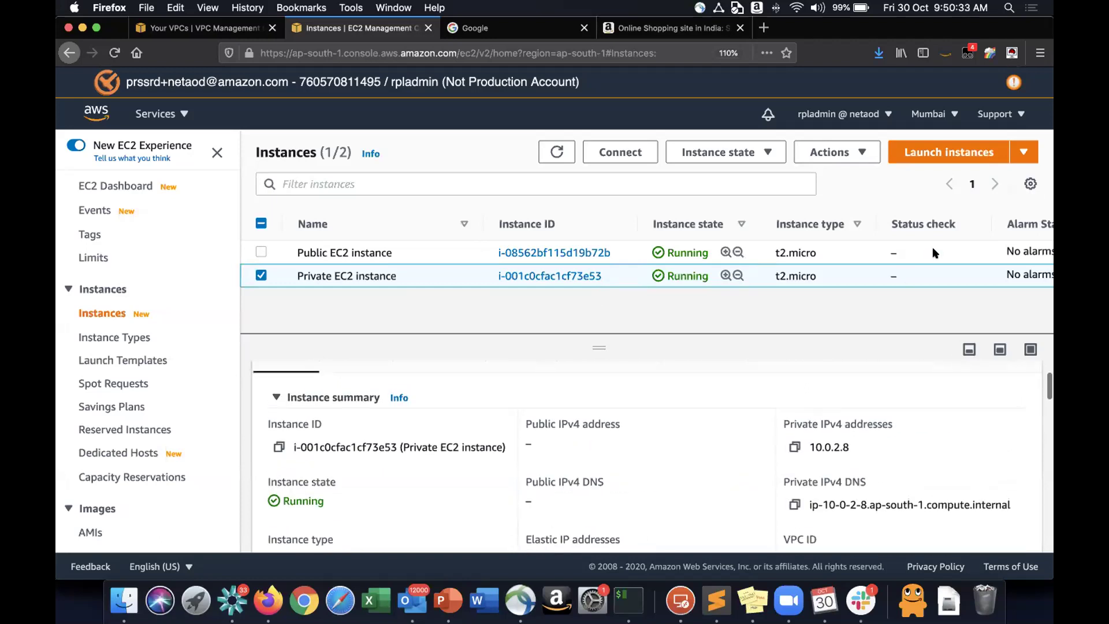
Start launching an Amazon Linux 2 AMI (64-bit x86) t2.micro instance and place it in MyVPC's Subnet2.
{"action": "left_click", "coordinate": [943, 152]}
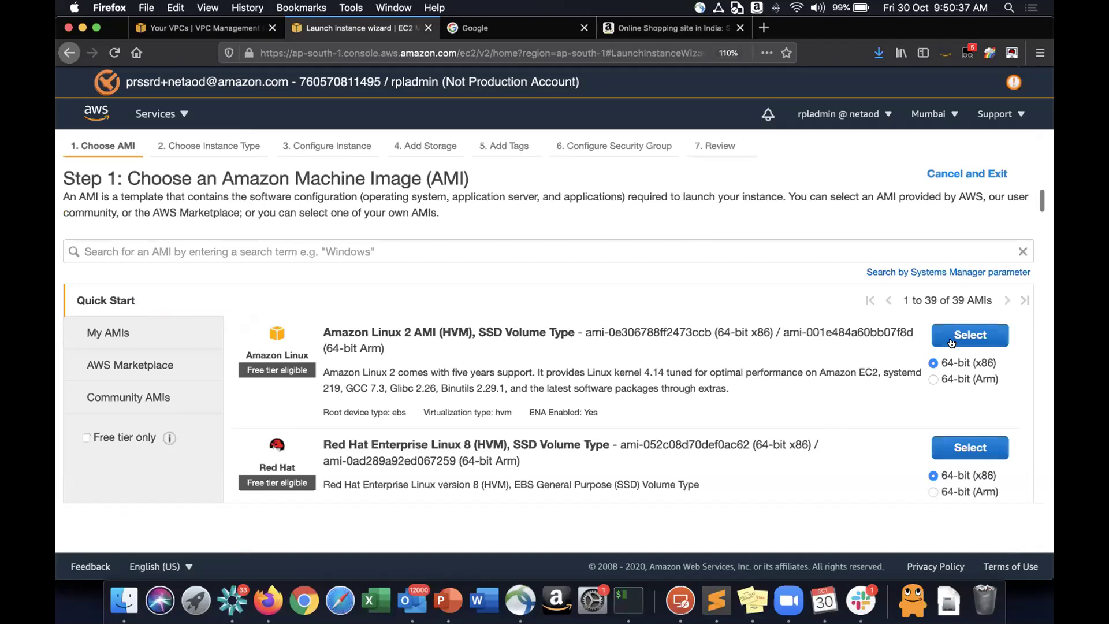
{"action": "left_click", "coordinate": [952, 343]}
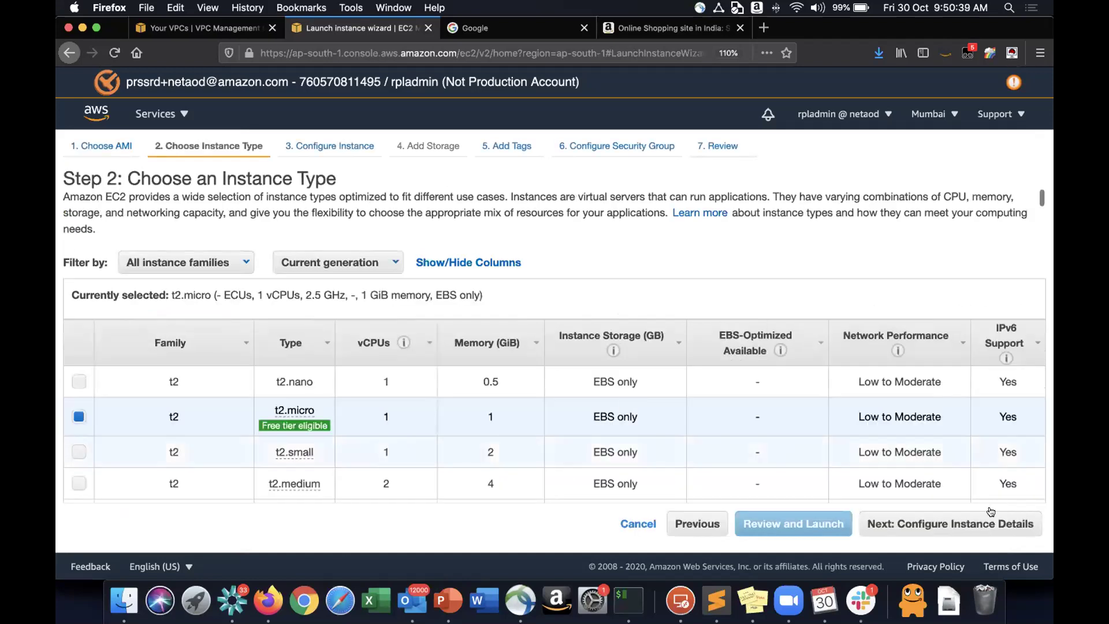
{"action": "left_click", "coordinate": [975, 522]}
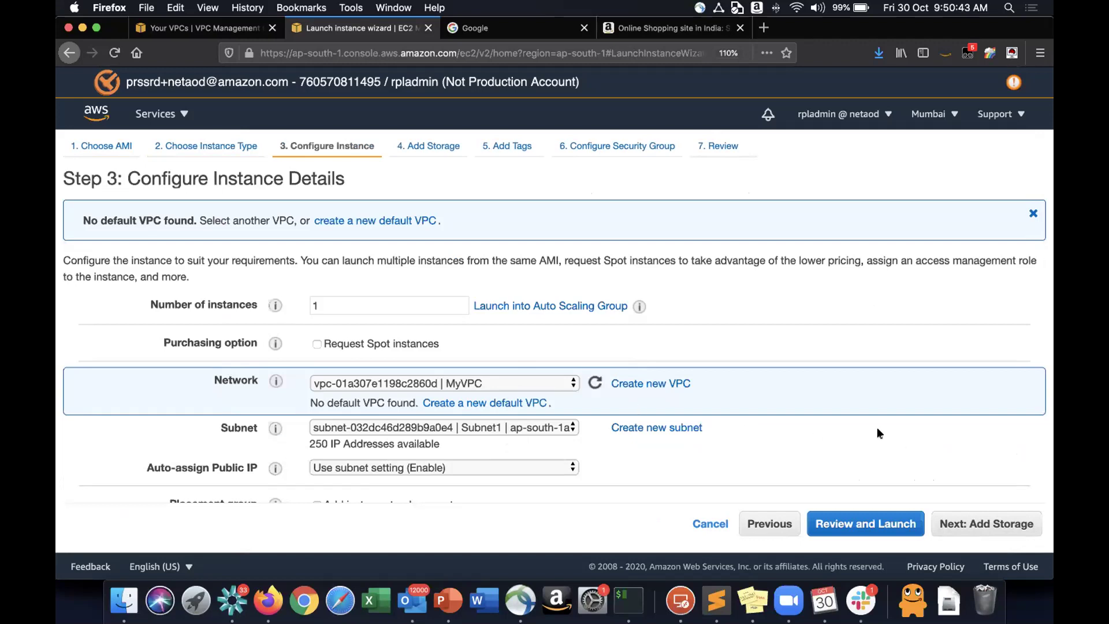
{"action": "left_click", "coordinate": [464, 426]}
{"action": "left_click", "coordinate": [465, 439]}
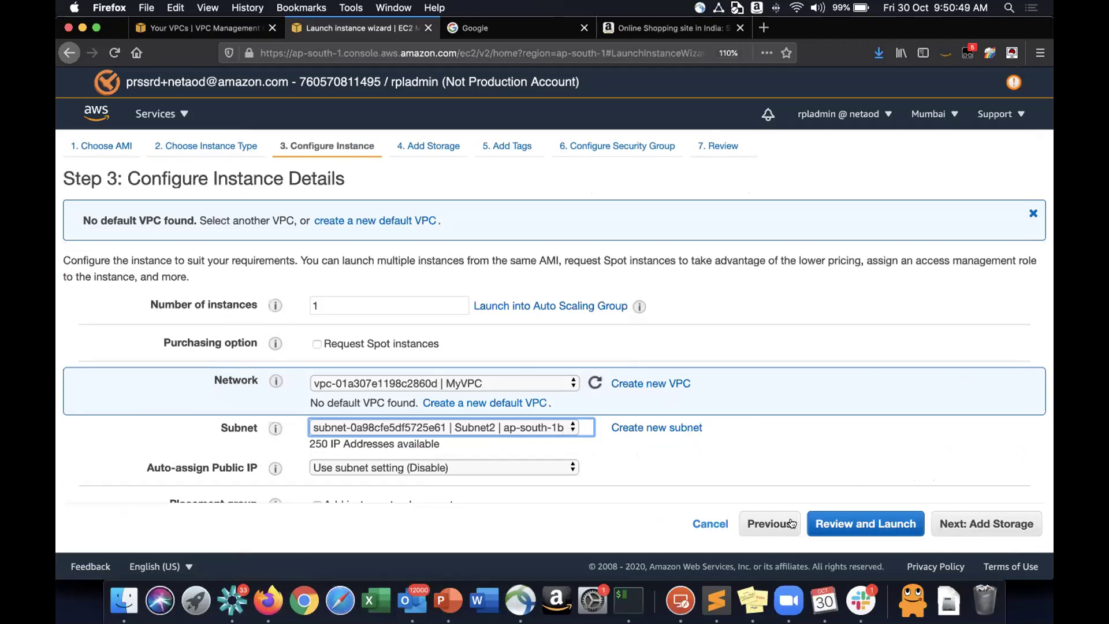
{"action": "left_click", "coordinate": [982, 526]}
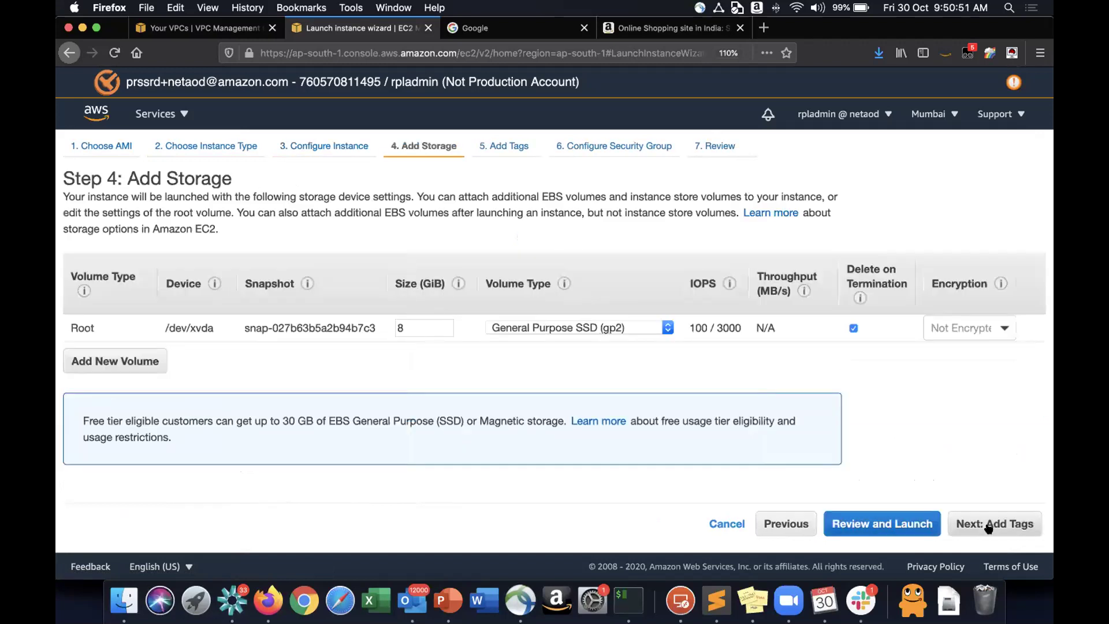
Keep the default storage and tag the new instance with key Name and value DomainNameTest.
{"action": "left_click", "coordinate": [1010, 525]}
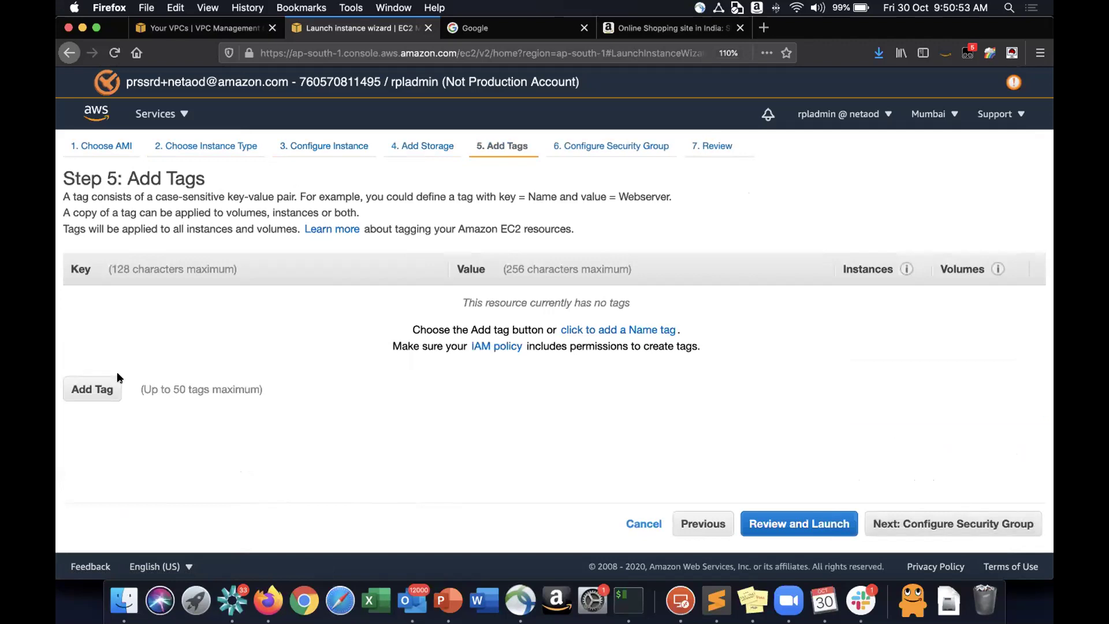
{"action": "left_click", "coordinate": [99, 390]}
{"action": "type", "text": "Namne"}
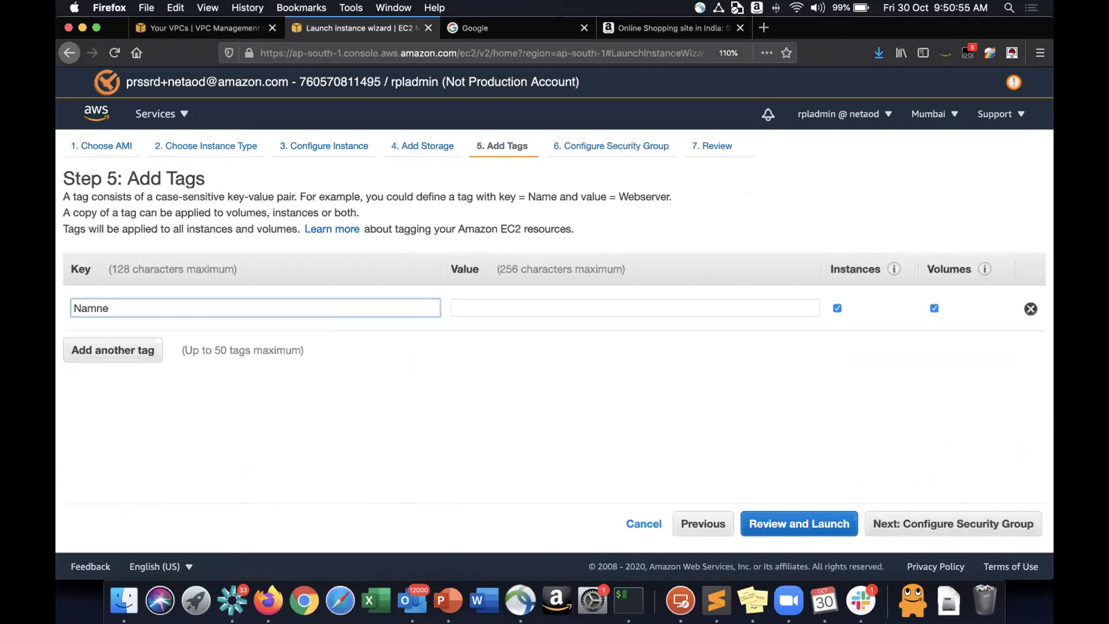
{"action": "key", "text": "Tab"}
{"action": "key", "text": "shift+Tab"}
{"action": "type", "text": "Name"}
{"action": "key", "text": "Tab"}
{"action": "type", "text": "DomainNameTest"}
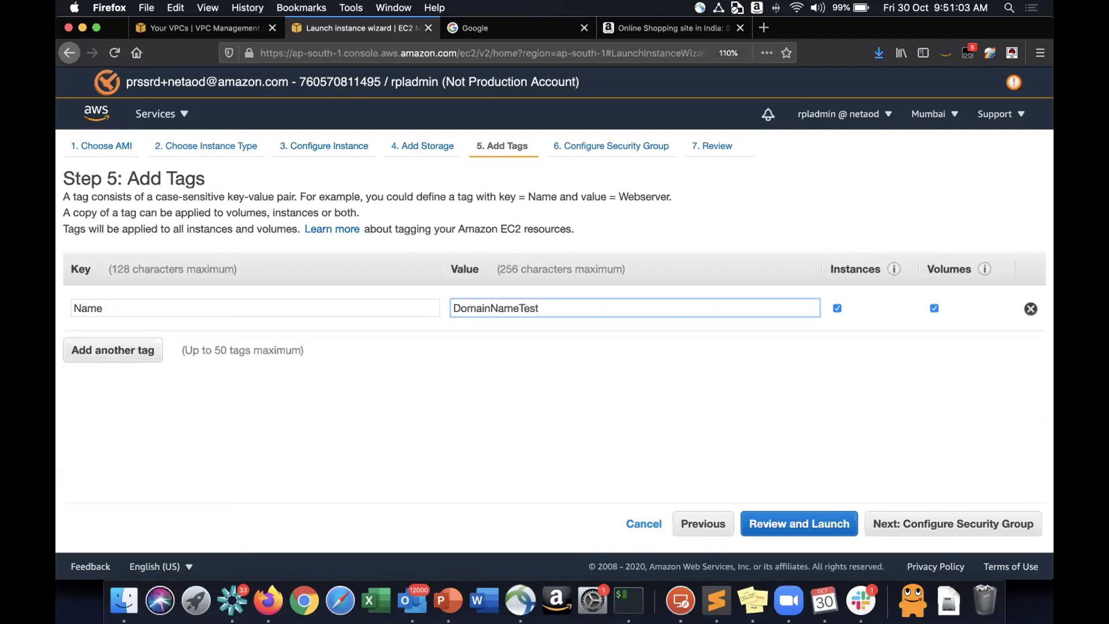
Assign the existing PublicSSHAccessAll security group to the new instance and proceed to the launch review.
{"action": "left_click", "coordinate": [998, 530]}
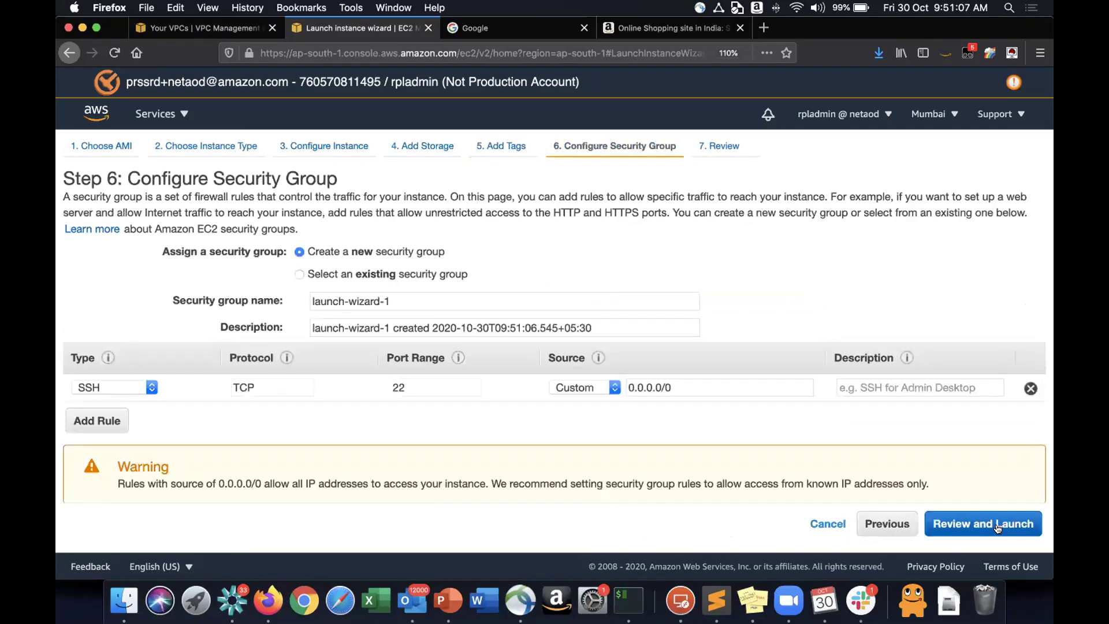
{"action": "left_click", "coordinate": [370, 274]}
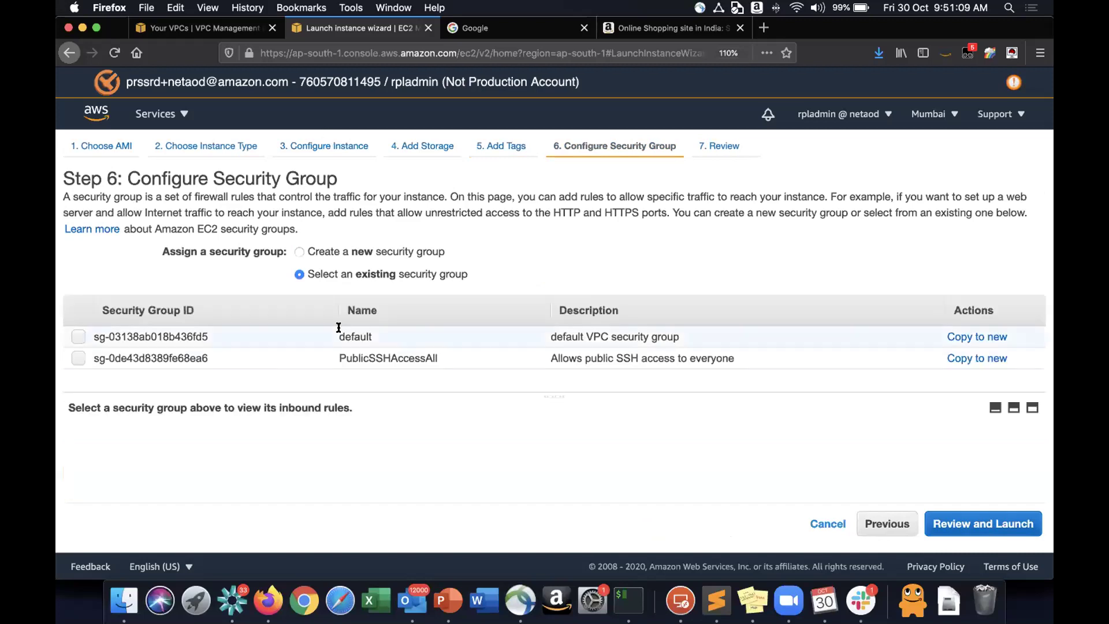
{"action": "left_click", "coordinate": [406, 356]}
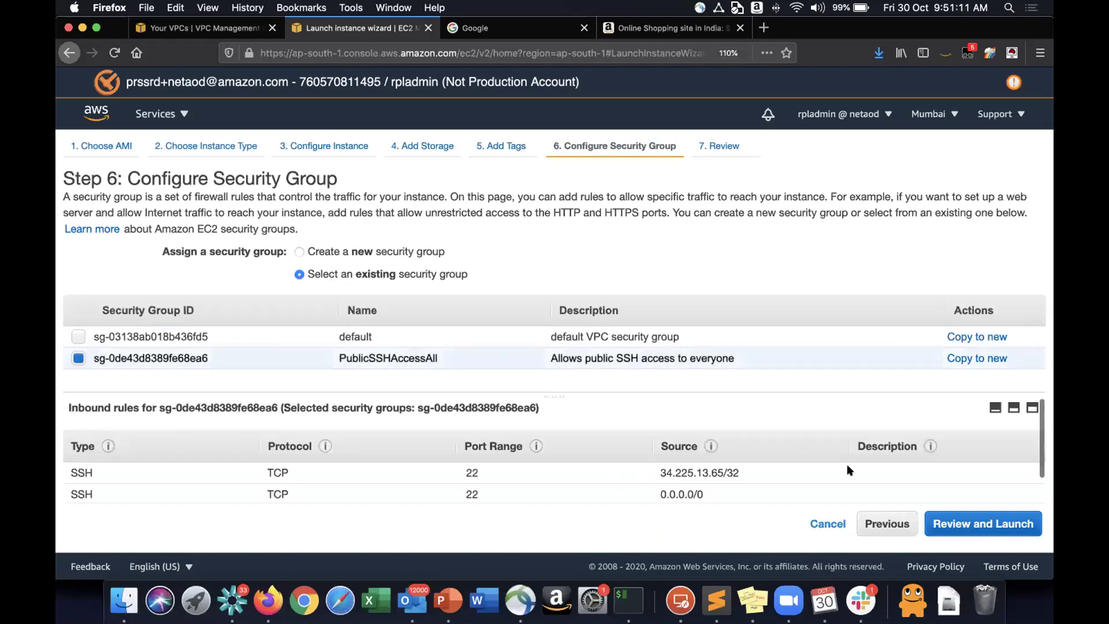
{"action": "left_click", "coordinate": [1027, 521]}
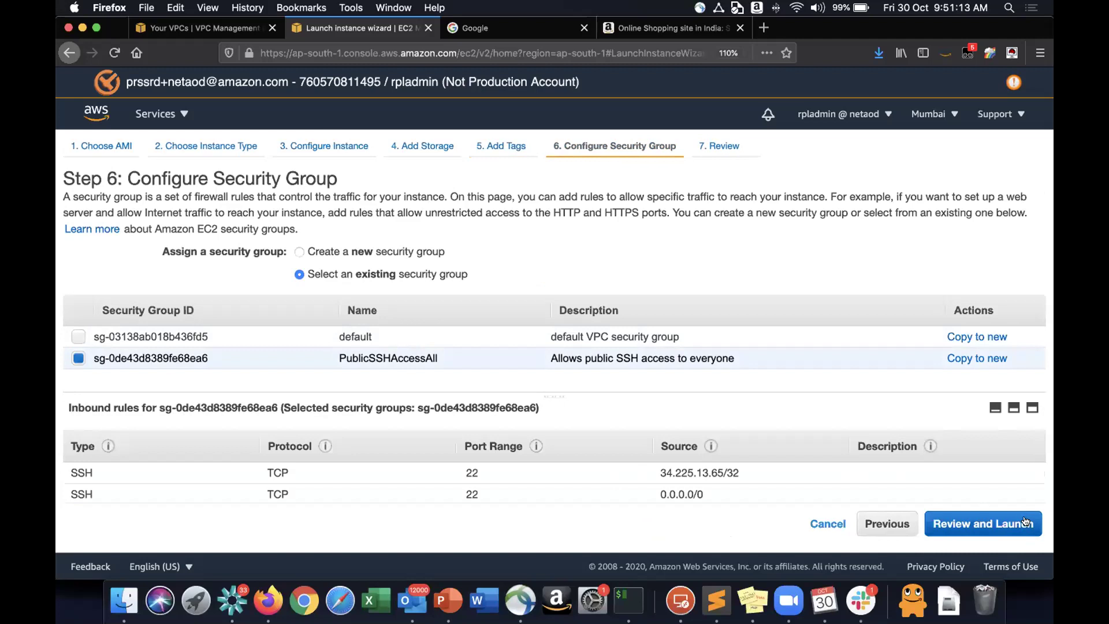
Launch the instance with the existing rpl-mumbai-lab key pair, acknowledging access to its private key file.
{"action": "left_click", "coordinate": [1020, 523]}
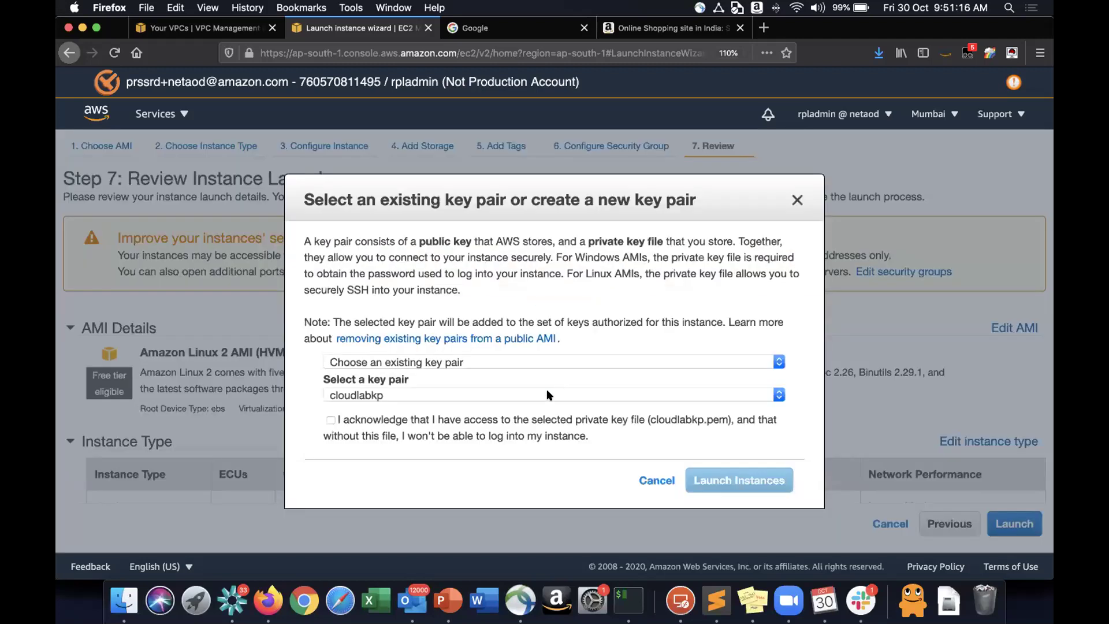
{"action": "left_click", "coordinate": [547, 391]}
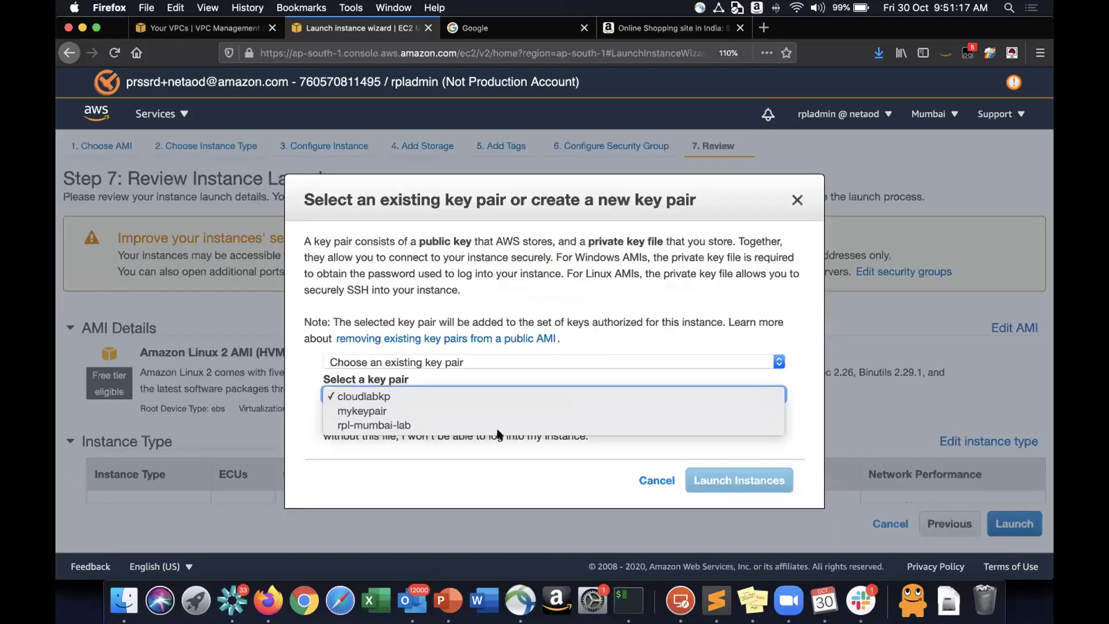
{"action": "left_click", "coordinate": [512, 425]}
{"action": "left_click", "coordinate": [392, 417]}
{"action": "left_click", "coordinate": [734, 485]}
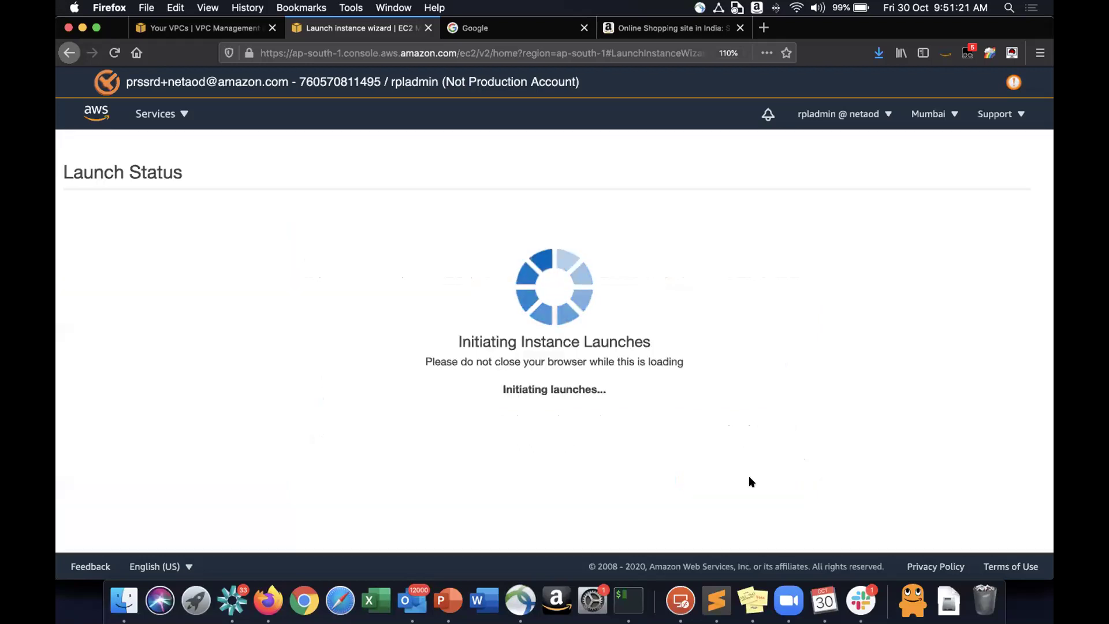
Return to the instances list and examine the domain suffix in DomainNameTest's private IPv4 DNS name.
{"action": "scroll", "coordinate": [1026, 477], "scroll_direction": "down", "scroll_amount": 3}
{"action": "left_click", "coordinate": [995, 532]}
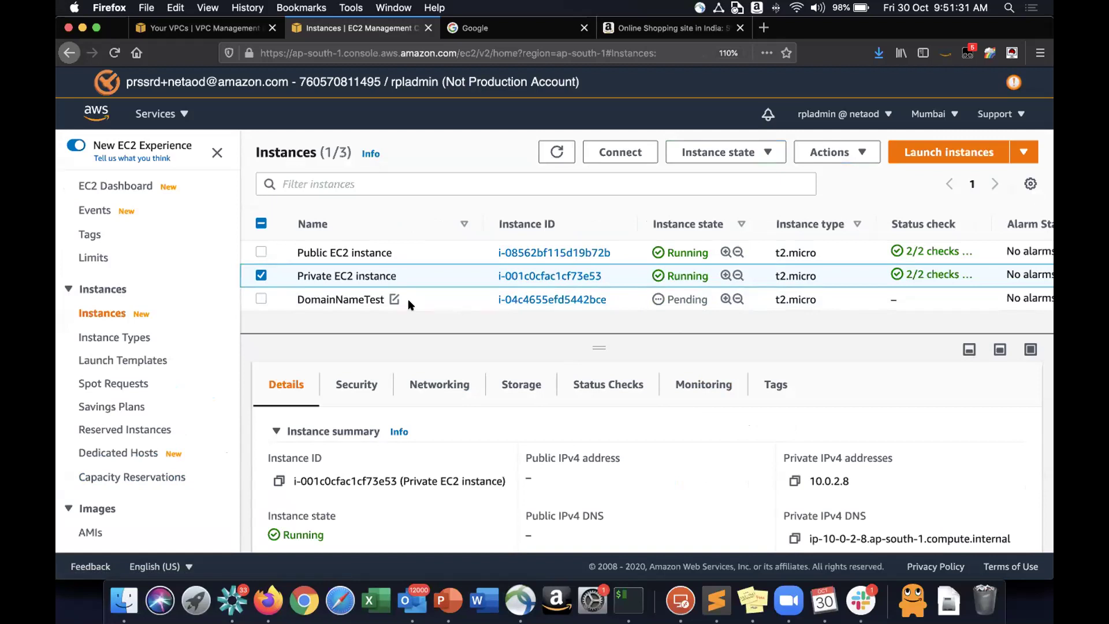
{"action": "left_click", "coordinate": [328, 300]}
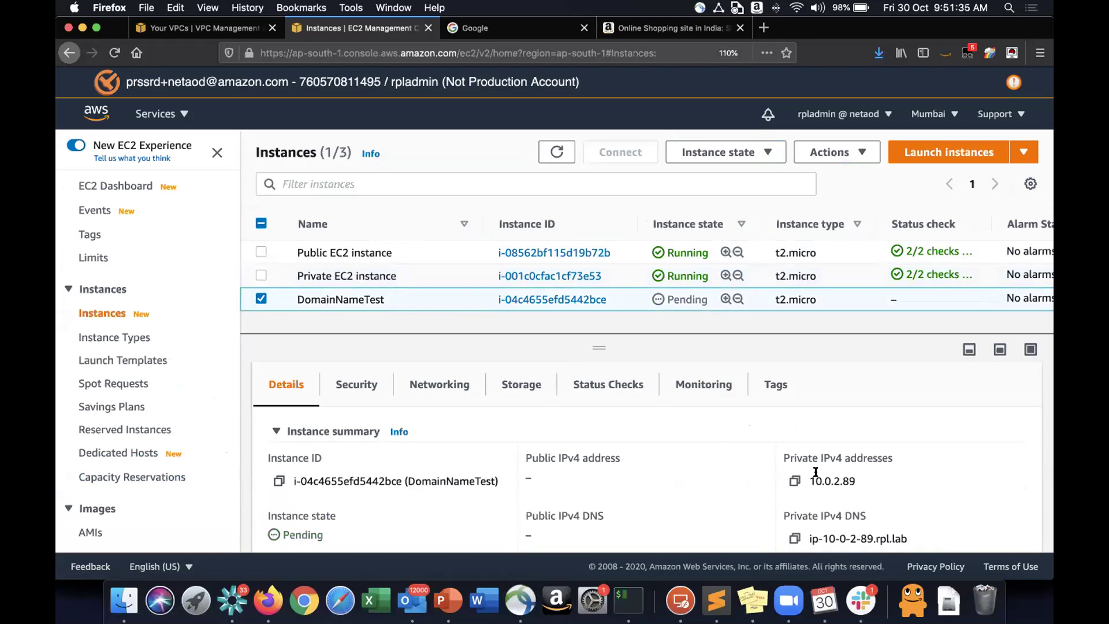
{"action": "scroll", "coordinate": [816, 476], "scroll_direction": "down", "scroll_amount": 3}
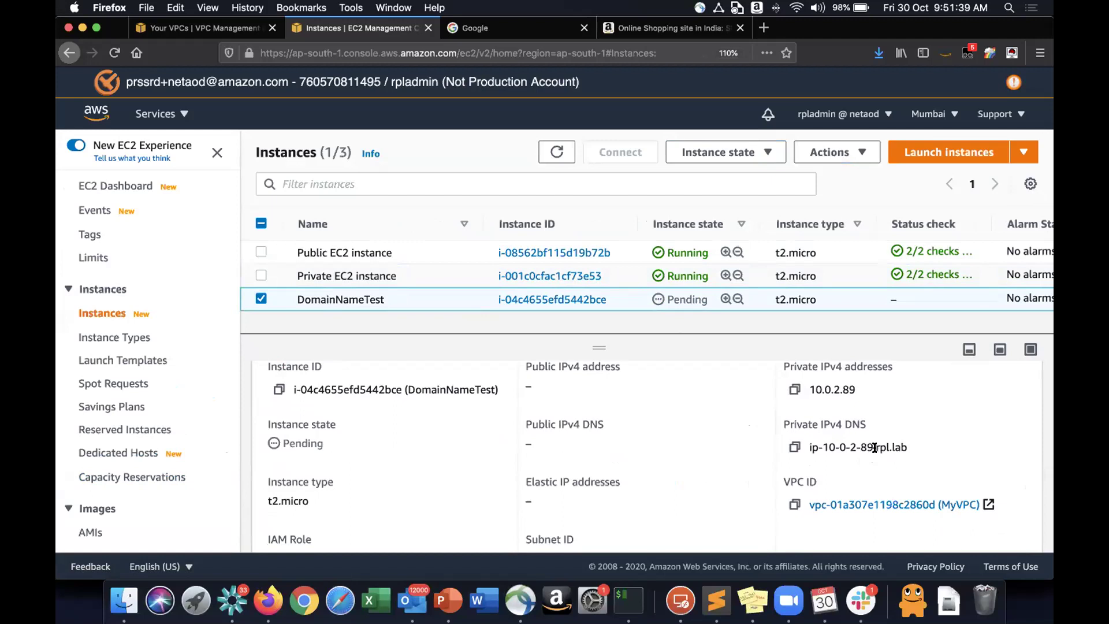
{"action": "left_click_drag", "start_coordinate": [873, 447], "coordinate": [907, 451]}
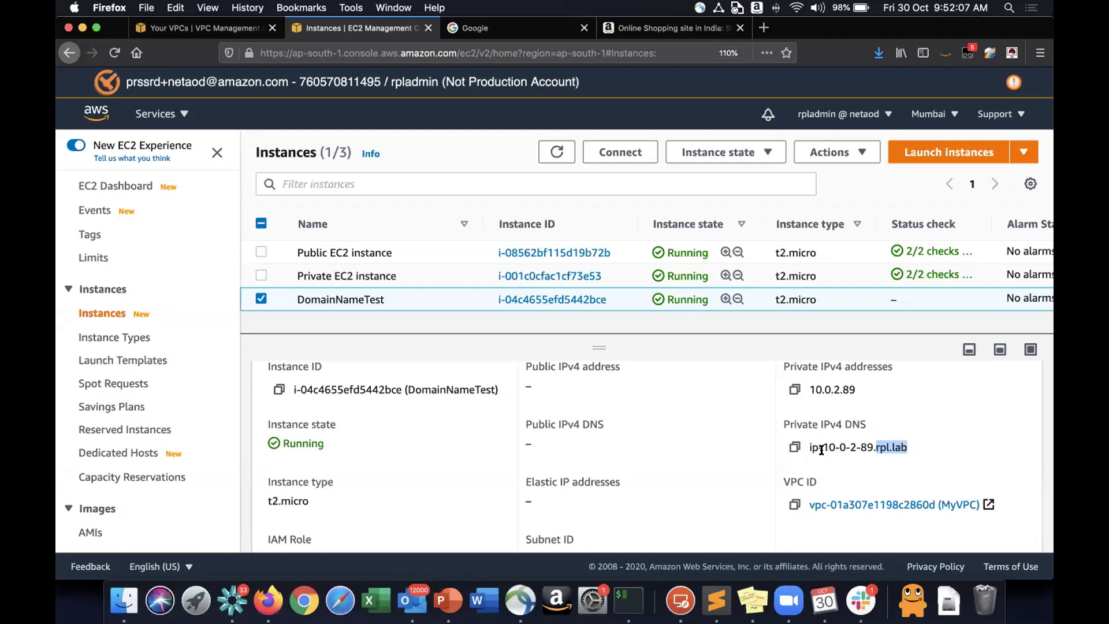
{"action": "left_click", "coordinate": [925, 438]}
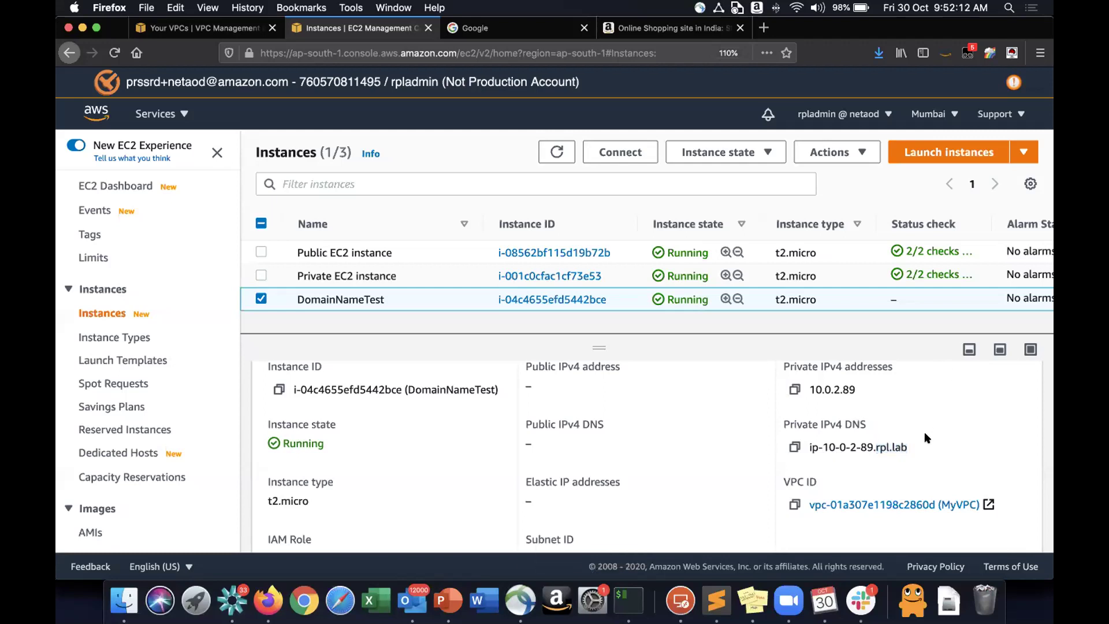
Compare the private IPv4 DNS names of Private EC2 instance and DomainNameTest, and refresh the instances list.
{"action": "left_click", "coordinate": [822, 272]}
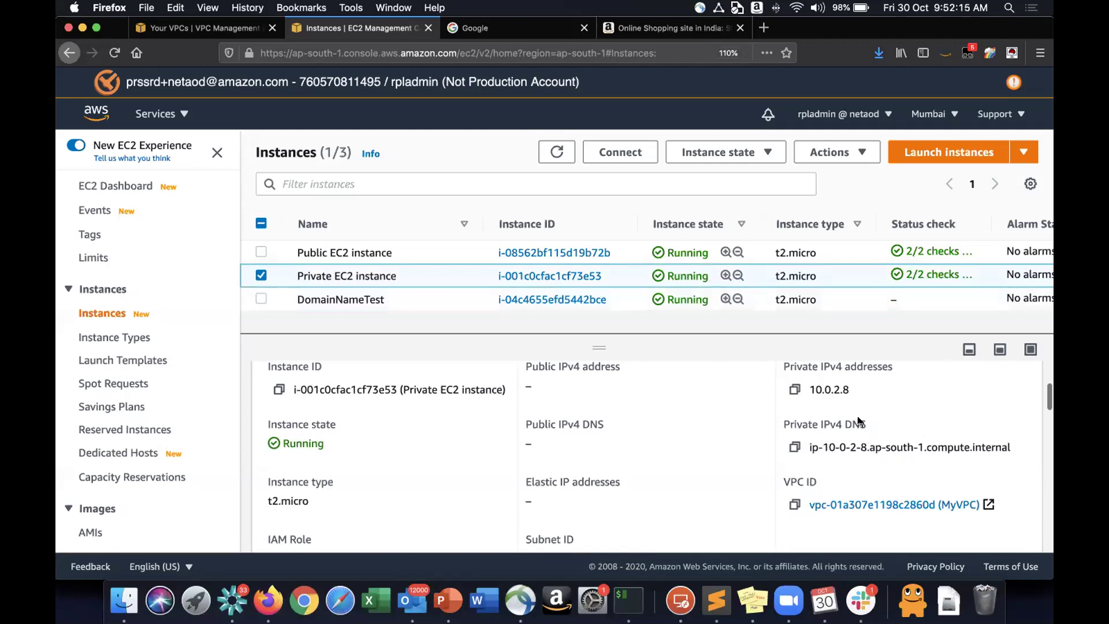
{"action": "left_click_drag", "start_coordinate": [870, 446], "coordinate": [1017, 448]}
{"action": "left_click", "coordinate": [781, 297]}
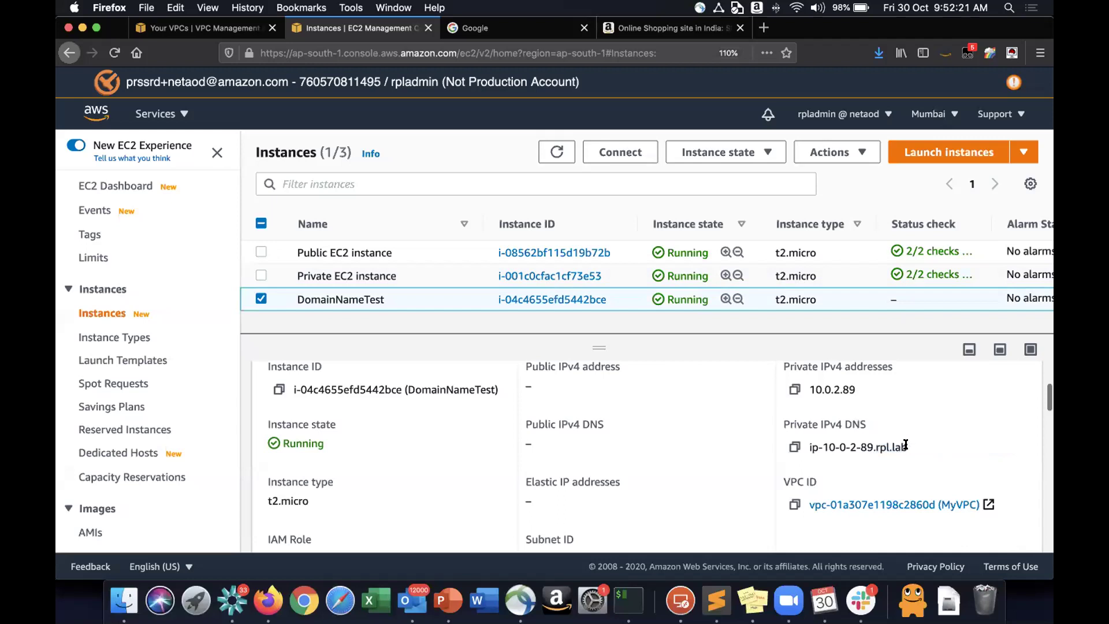
{"action": "left_click_drag", "start_coordinate": [876, 448], "coordinate": [938, 449]}
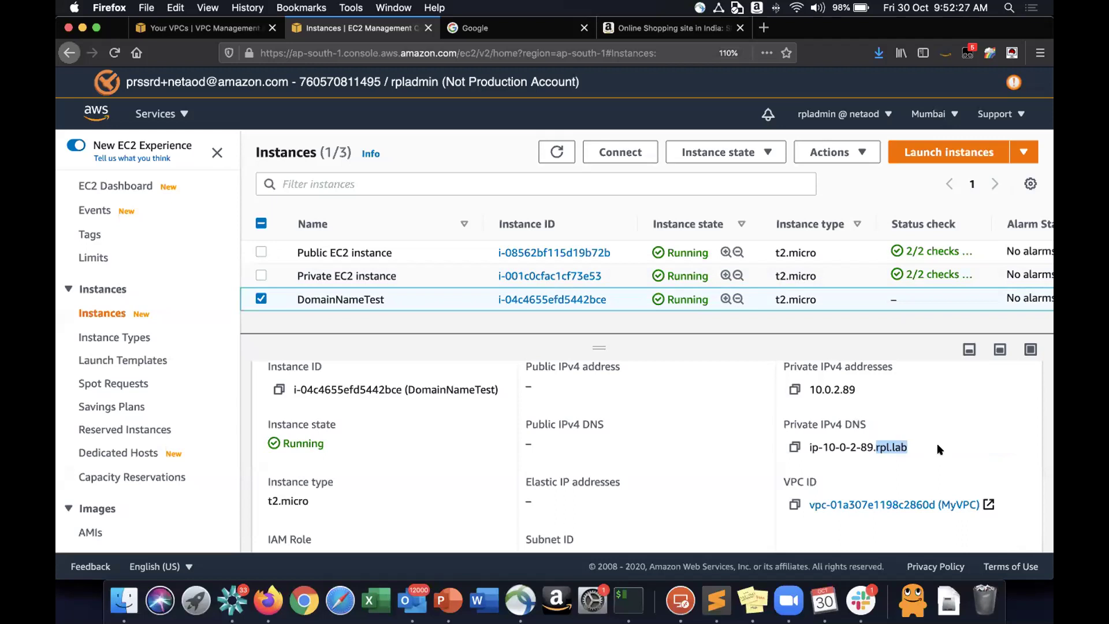
{"action": "left_click", "coordinate": [548, 150]}
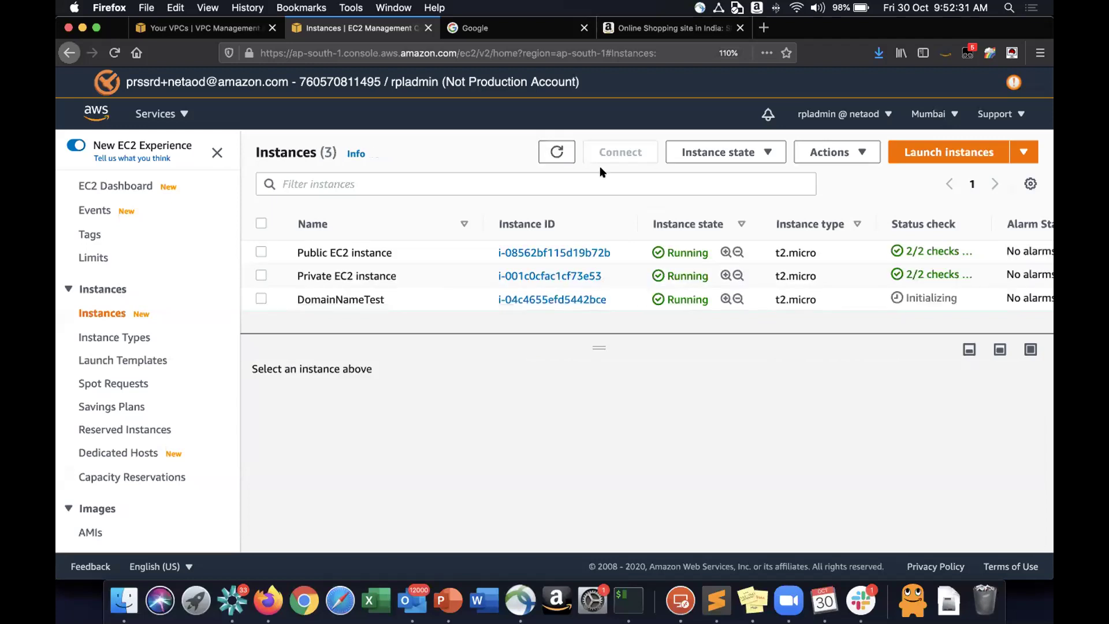
Switch to the Windows remote desktop and try to connect with PuTTY using the saved PublicEC2Instance session.
{"action": "key", "text": "ctrl+Right"}
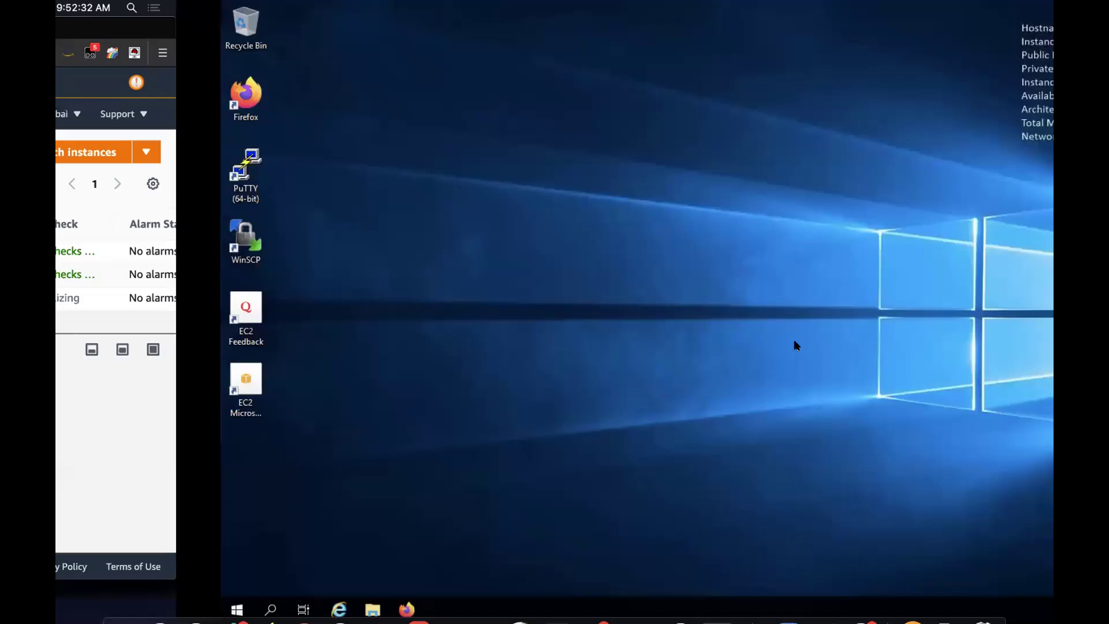
{"action": "double_click", "coordinate": [85, 173]}
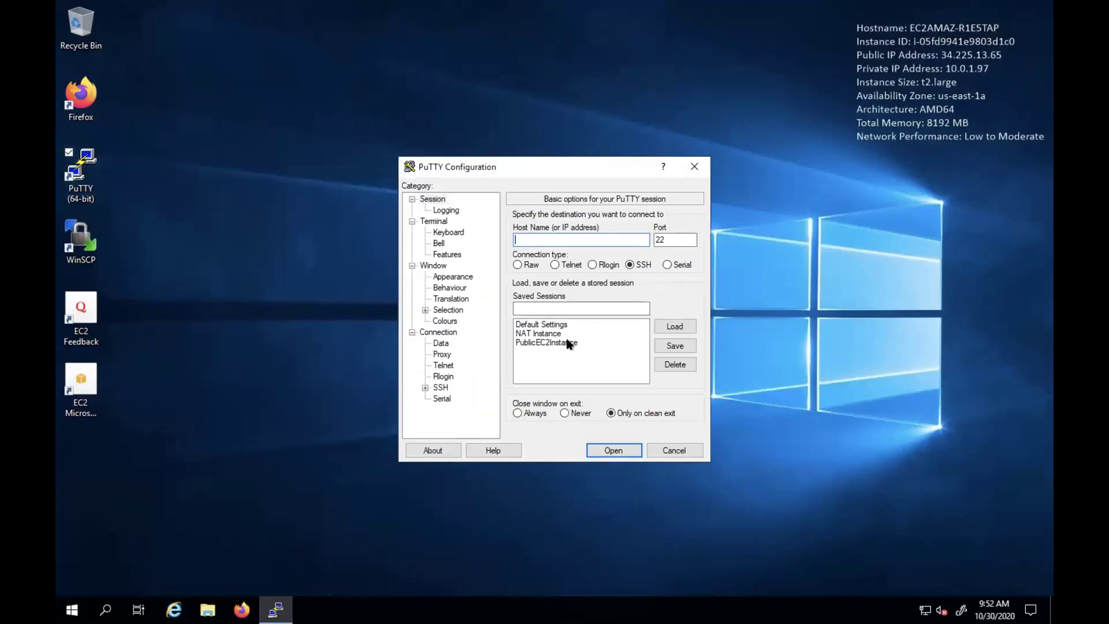
{"action": "left_click", "coordinate": [572, 343]}
{"action": "left_click", "coordinate": [681, 327]}
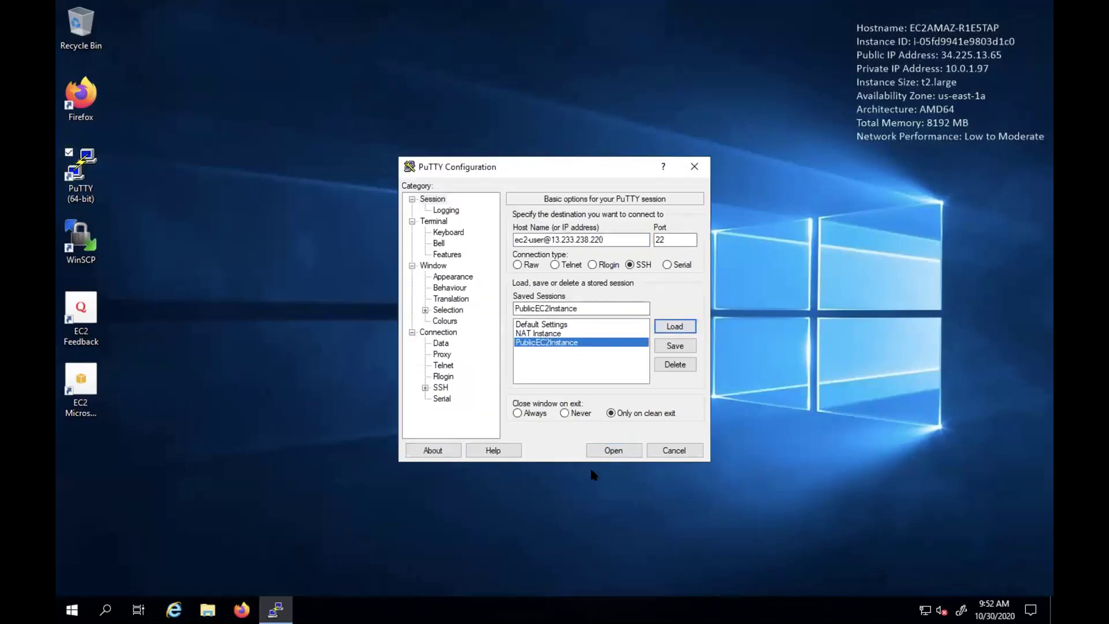
{"action": "left_click", "coordinate": [628, 451]}
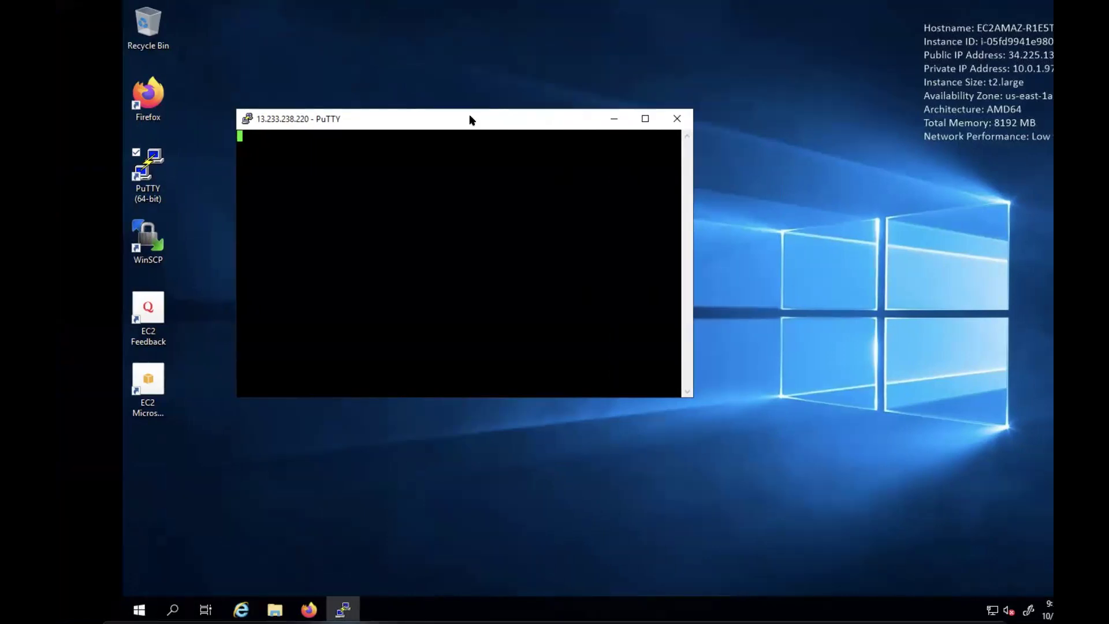
Switch back to the EC2 console in Firefox and copy the Public EC2 instance's public IPv4 address.
{"action": "key", "text": "ctrl+Left"}
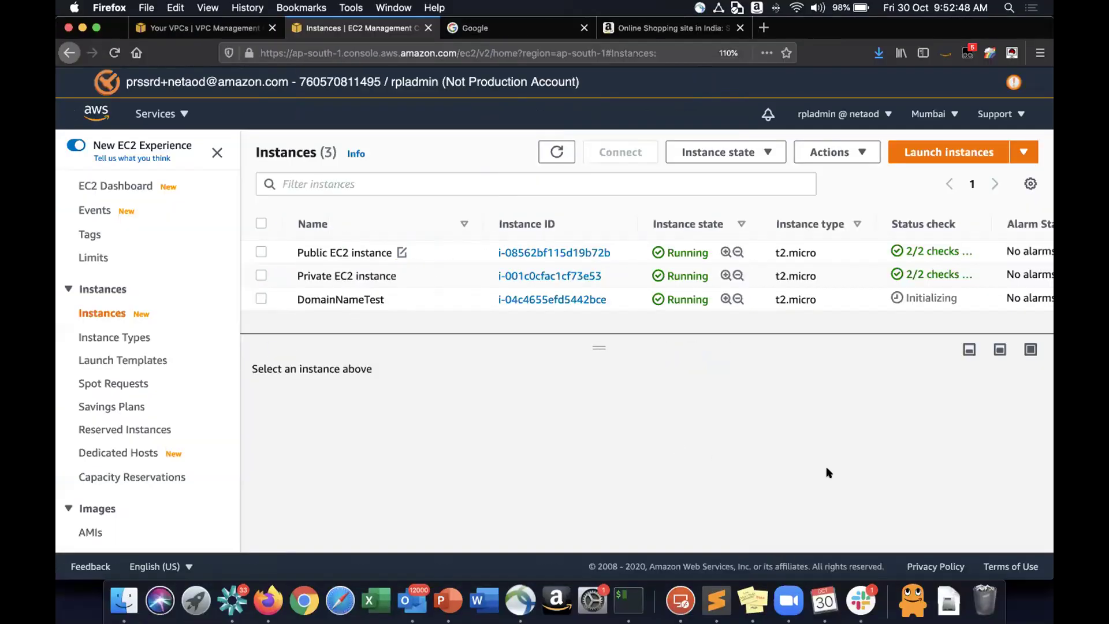
{"action": "left_click", "coordinate": [262, 252]}
{"action": "left_click", "coordinate": [537, 504]}
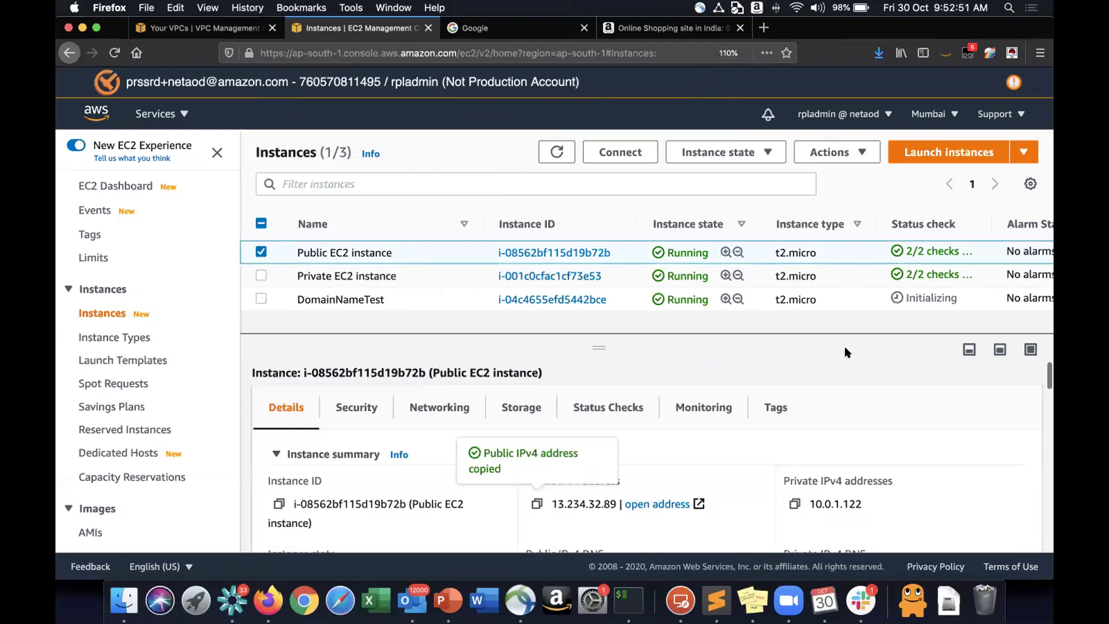
Return to the Windows desktop, close the 13.233.238.220 PuTTY session and reopen PuTTY with the saved PublicEC2Instance session selected.
{"action": "key", "text": "ctrl+Right"}
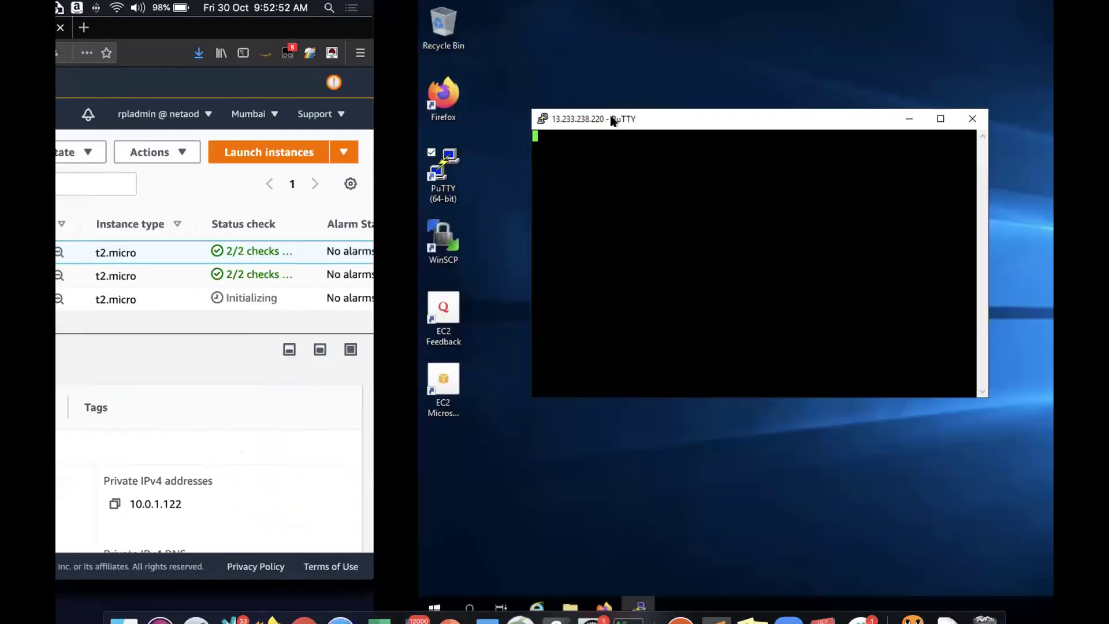
{"action": "left_click", "coordinate": [609, 119]}
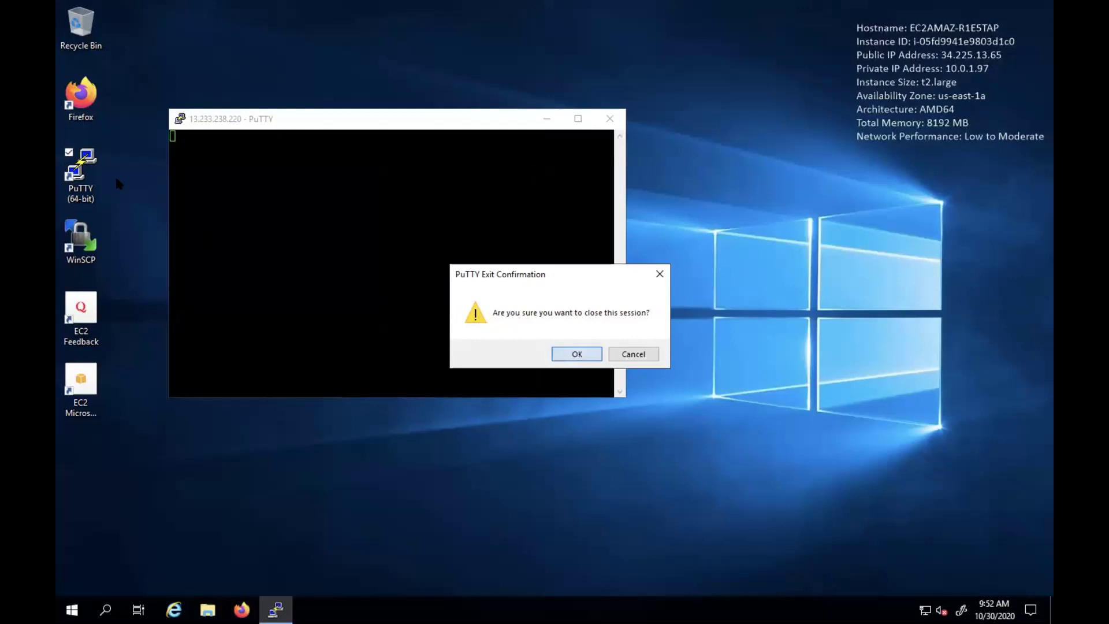
{"action": "key", "text": "Return"}
{"action": "double_click", "coordinate": [78, 168]}
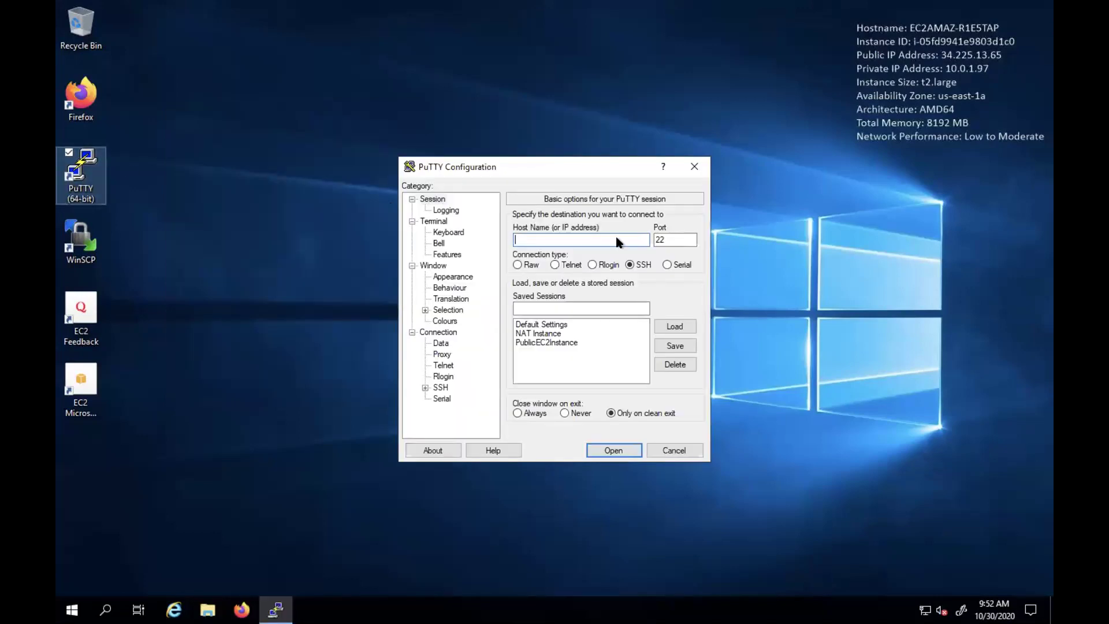
{"action": "left_click", "coordinate": [576, 343]}
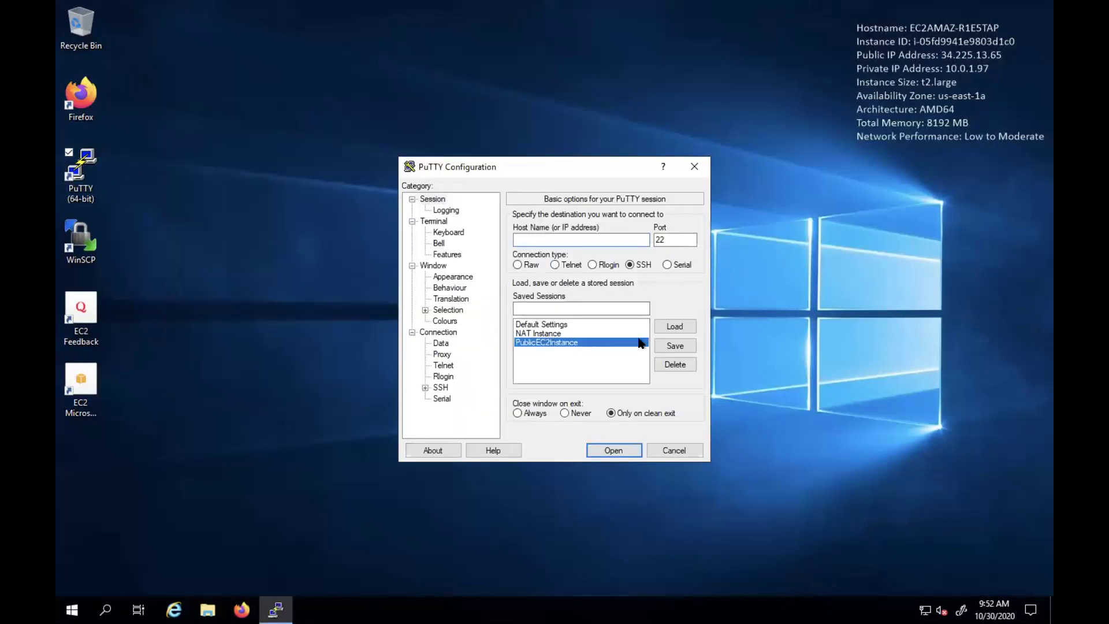
{"action": "left_click", "coordinate": [675, 326]}
{"action": "left_click", "coordinate": [577, 245]}
{"action": "left_click_drag", "start_coordinate": [554, 239], "coordinate": [594, 239]}
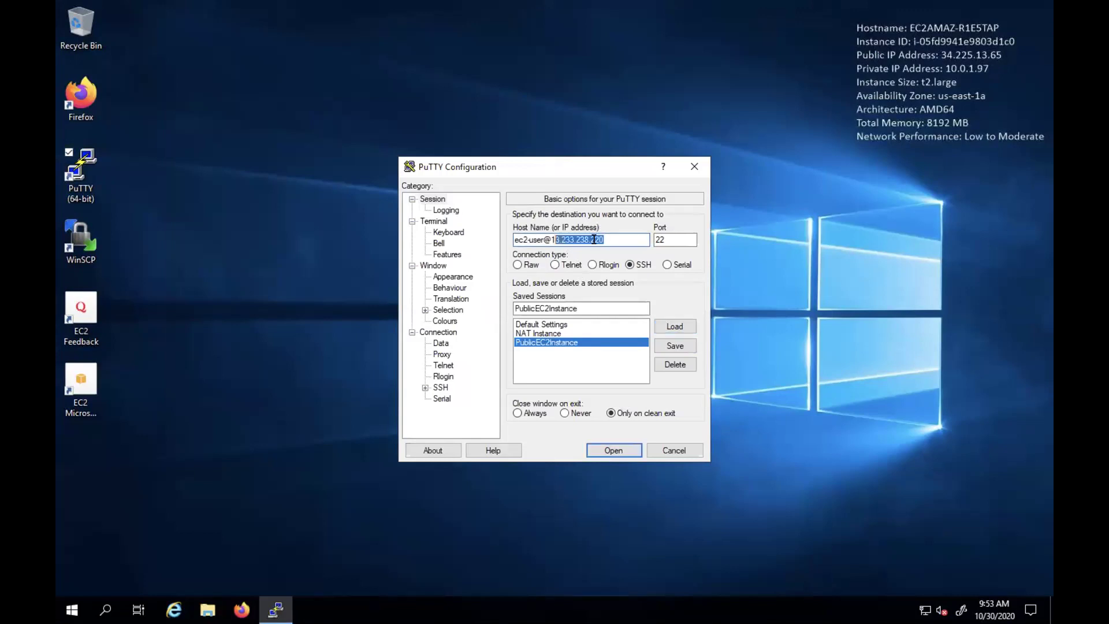
{"action": "type", "text": "3.234.32.89"}
{"action": "left_click", "coordinate": [676, 345]}
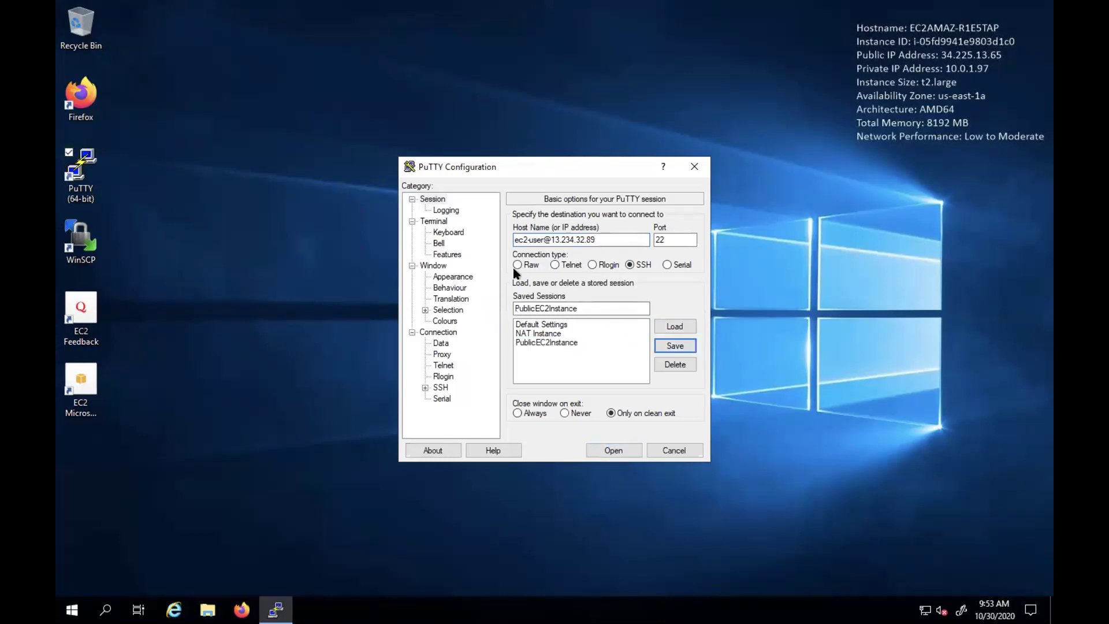
Set the terminal window font size to 20-point Courier New in the session's appearance settings.
{"action": "left_click", "coordinate": [462, 278]}
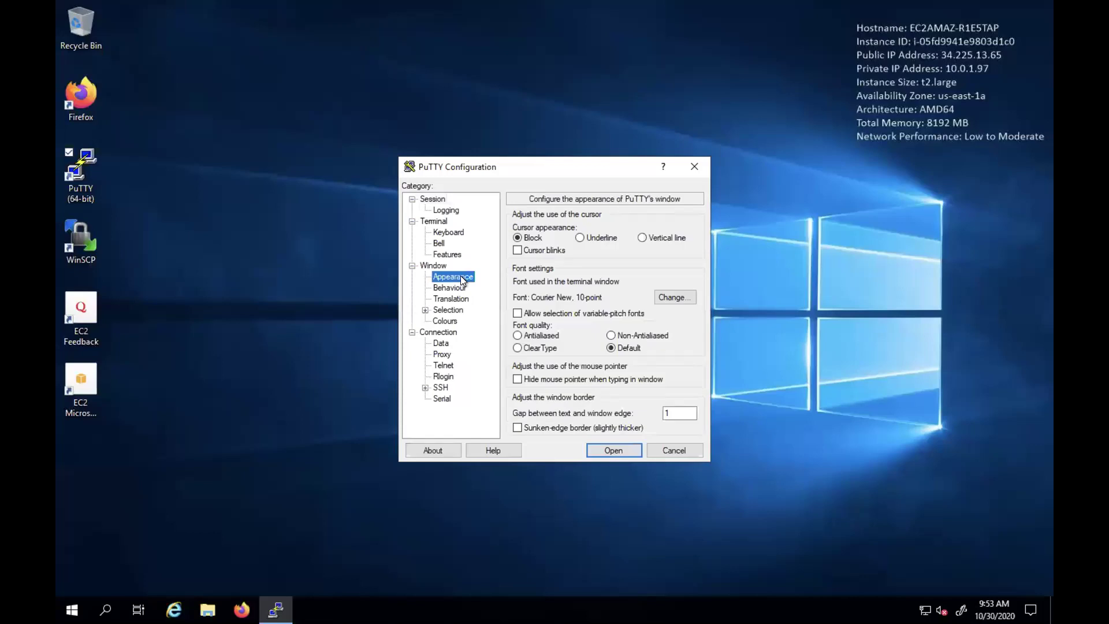
{"action": "left_click", "coordinate": [662, 299]}
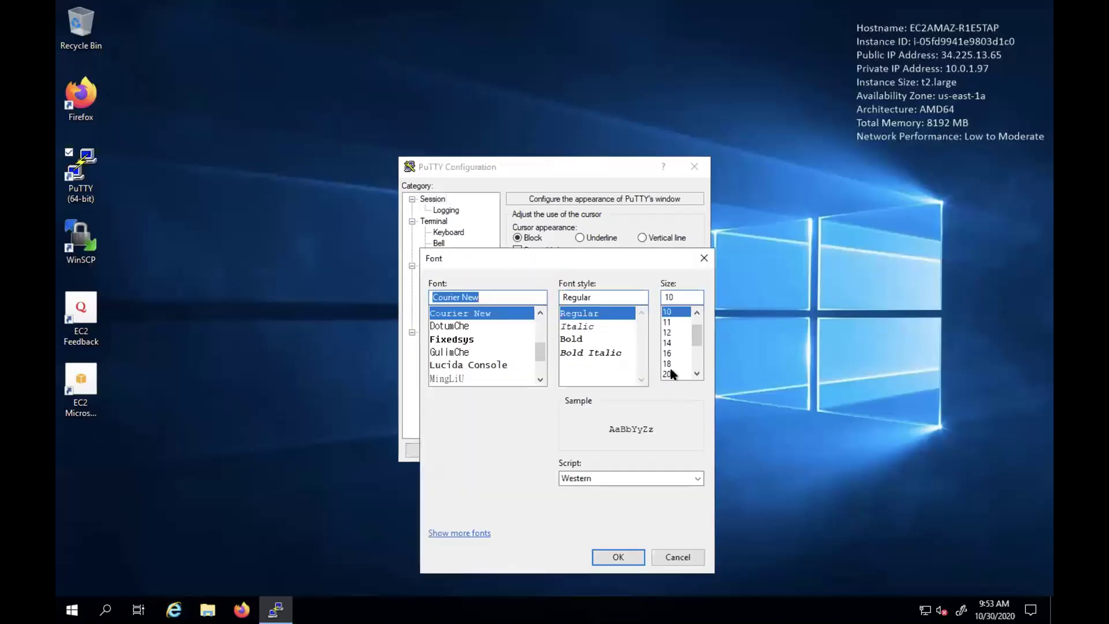
{"action": "left_click", "coordinate": [668, 374]}
{"action": "left_click", "coordinate": [629, 558]}
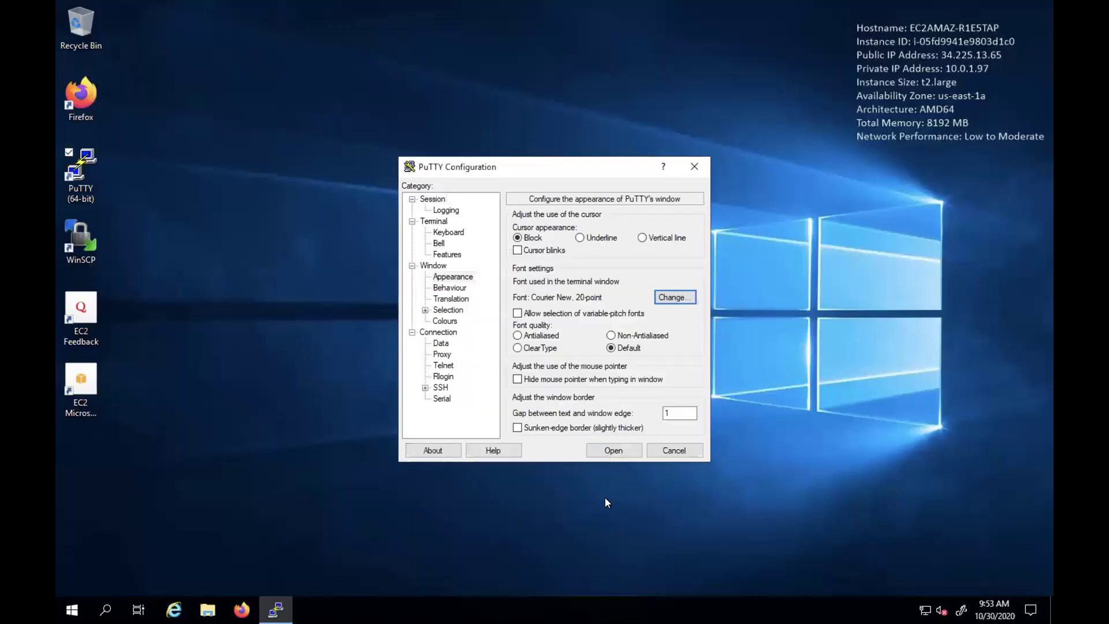
Open the SSH session to the public instance and maximize its terminal window.
{"action": "left_click", "coordinate": [626, 450]}
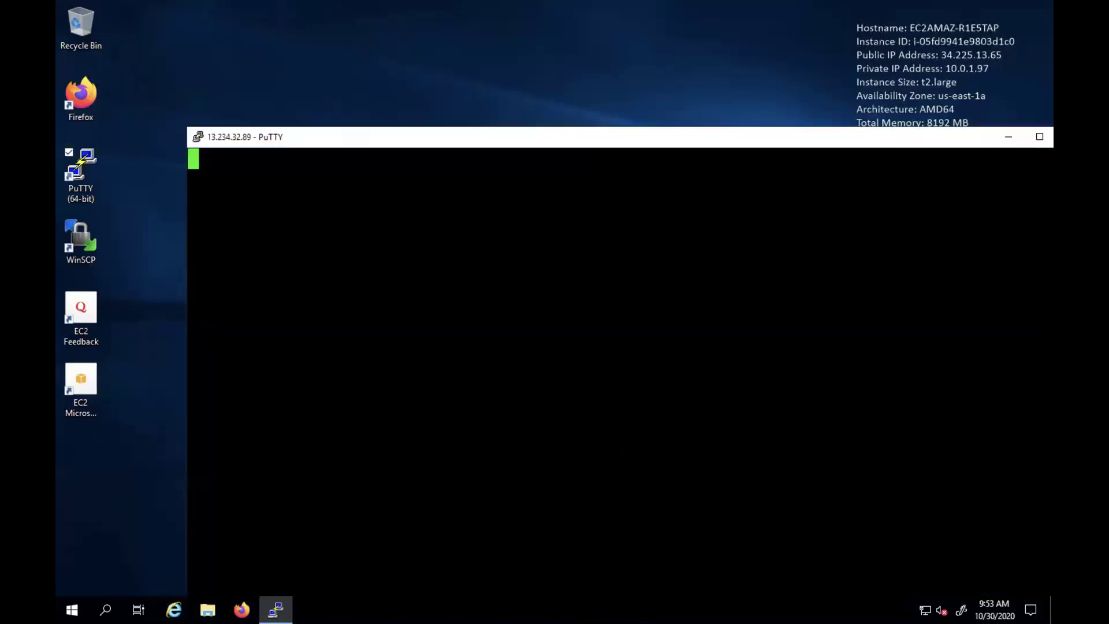
{"action": "left_click", "coordinate": [469, 399]}
{"action": "double_click", "coordinate": [667, 135]}
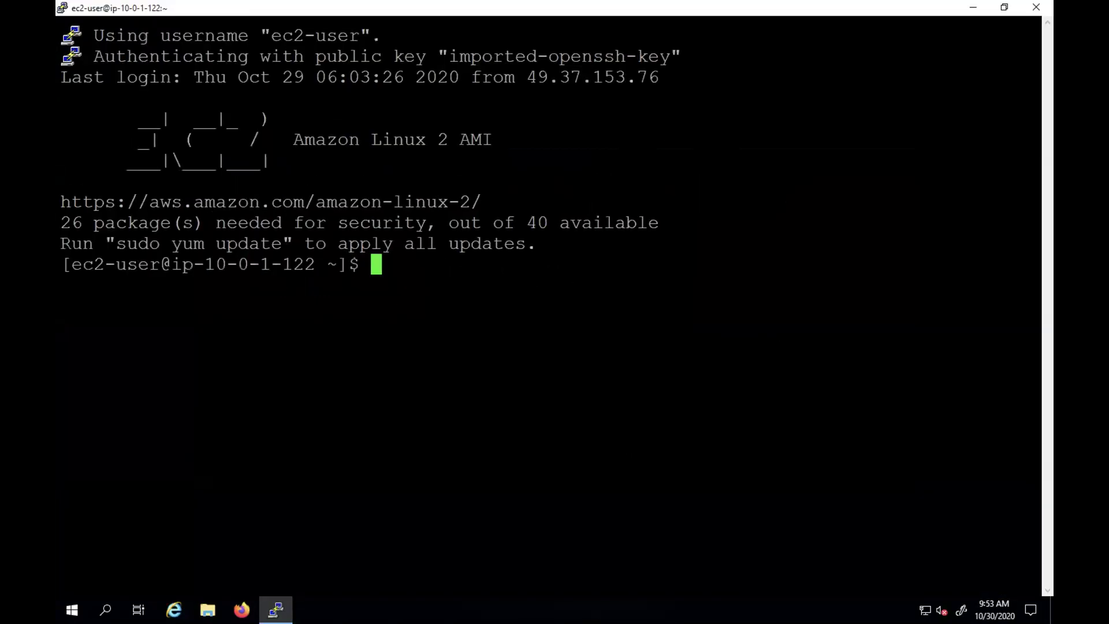
Enter the start of an ssh command, "ssh -i rpl-mumbai-lab.pem ec2-user@", without running it.
{"action": "type", "text": "ssh "}
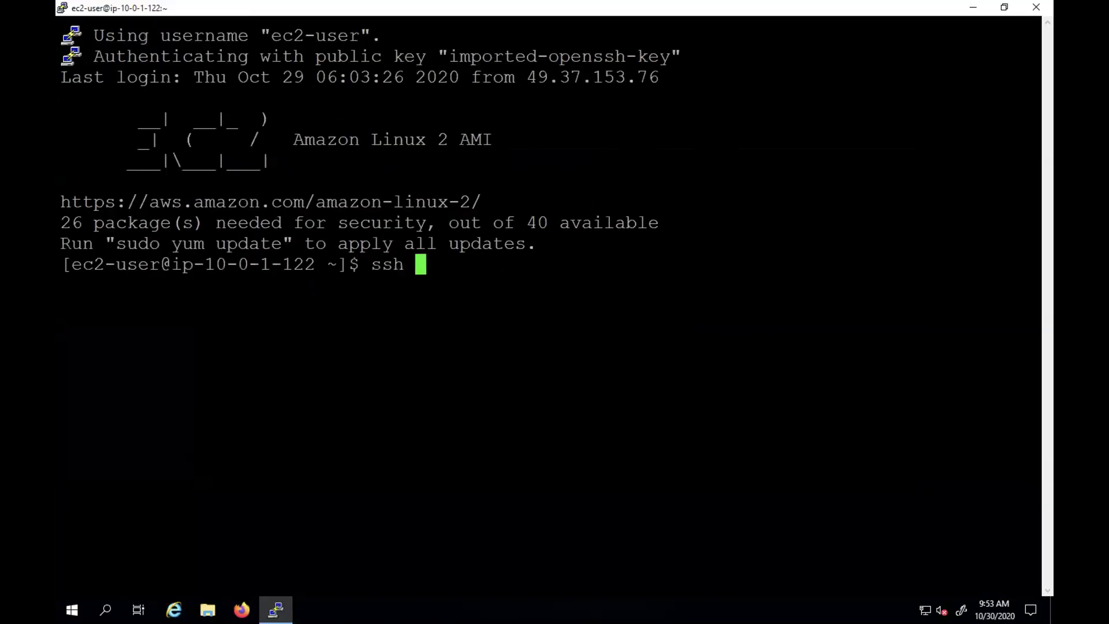
{"action": "type", "text": "-i rpl-mumbai-"}
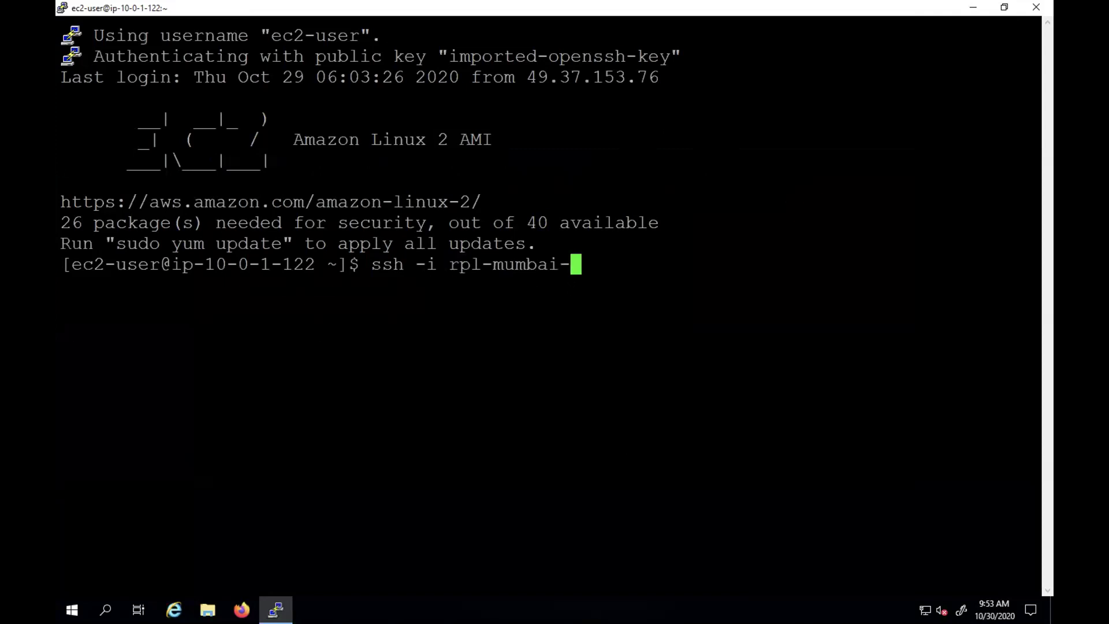
{"action": "key", "text": "Tab"}
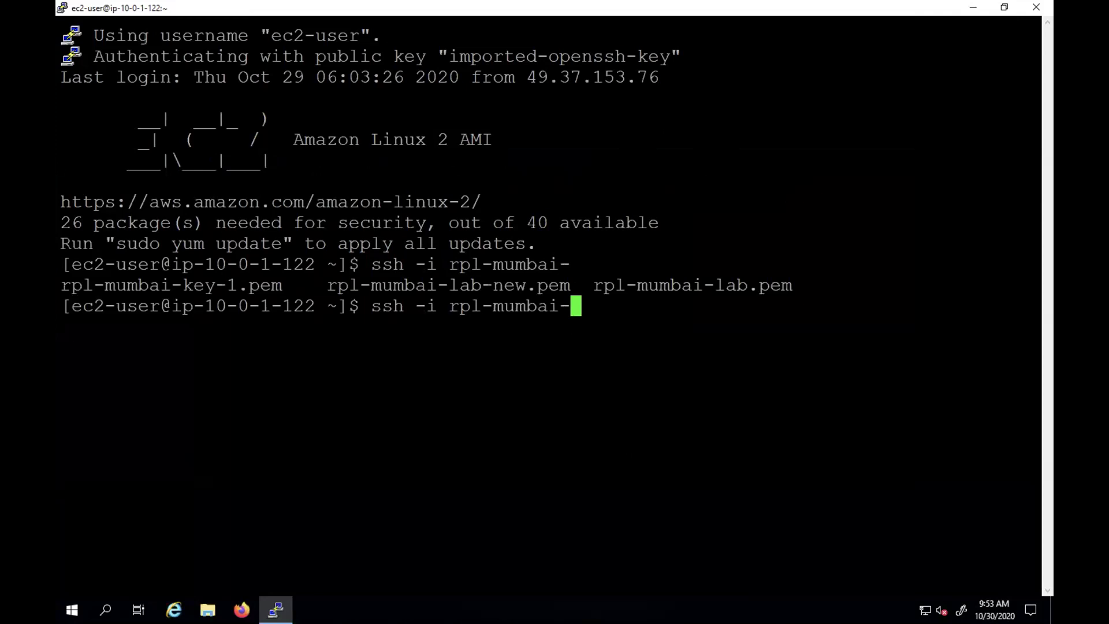
{"action": "type", "text": "lab"}
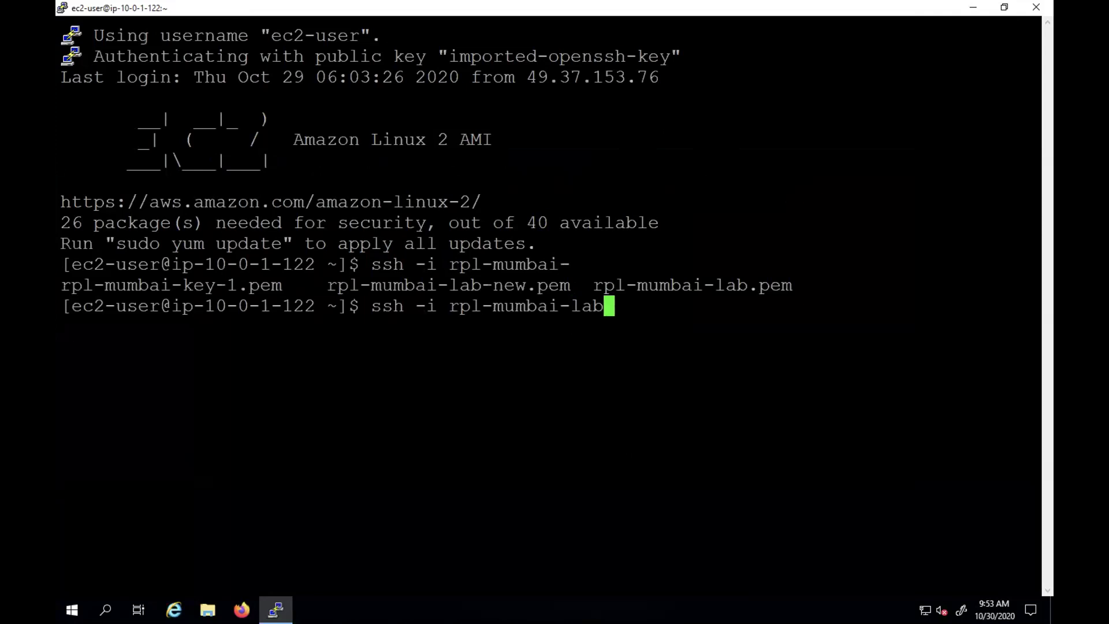
{"action": "type", "text": ".pem ec2-user@"}
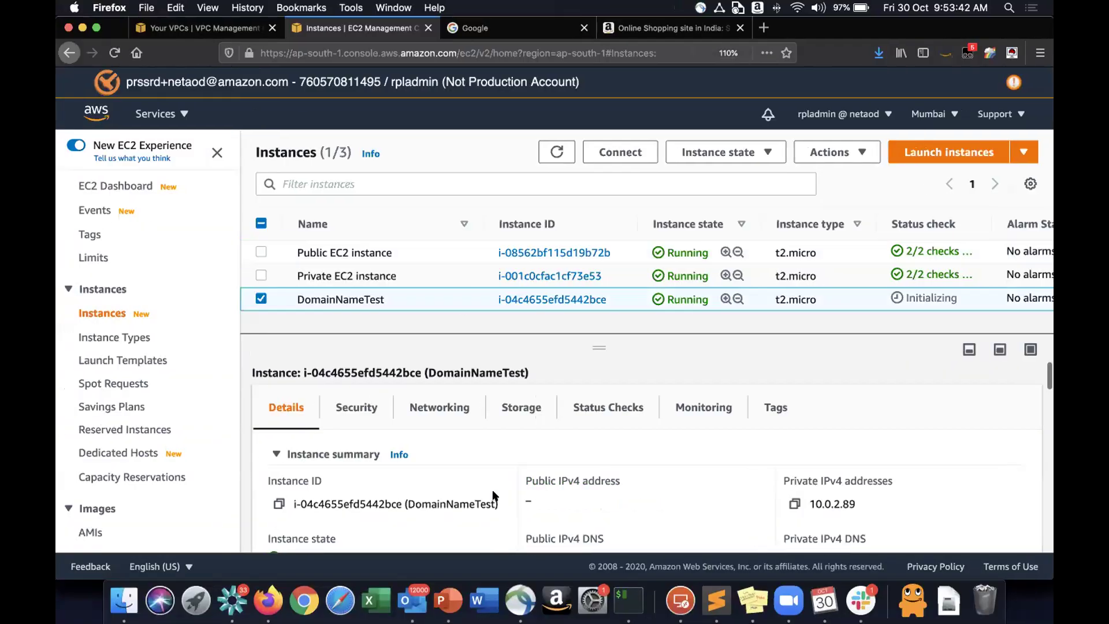
Copy the DomainNameTest instance's private IPv4 address in the EC2 console and return to the PuTTY session.
{"action": "scroll", "coordinate": [805, 434], "scroll_direction": "down", "scroll_amount": 2}
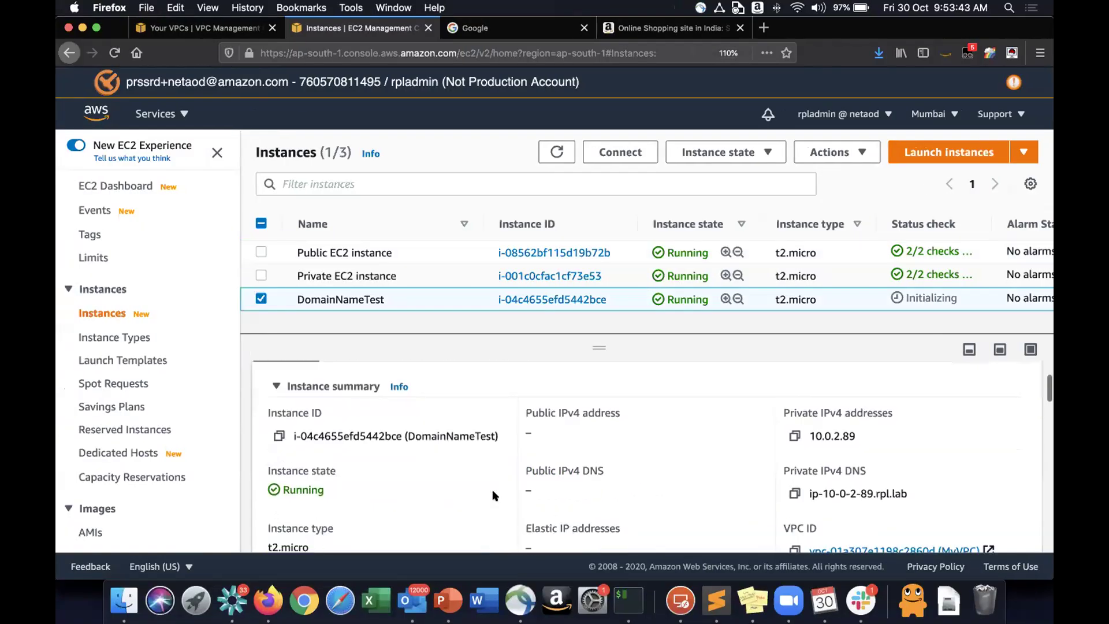
{"action": "left_click", "coordinate": [795, 435]}
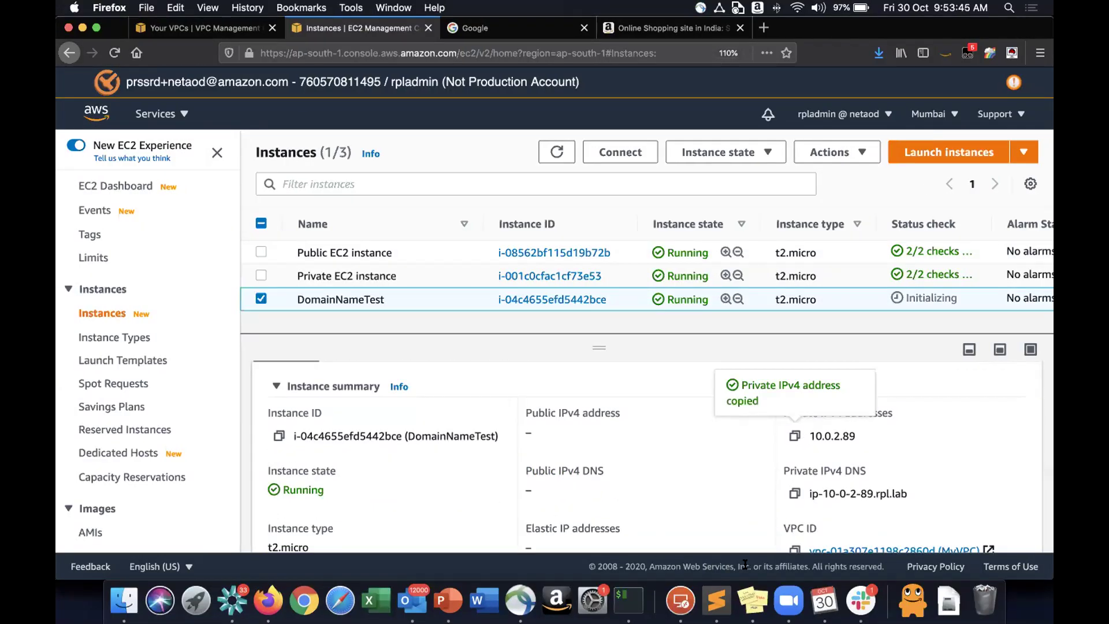
{"action": "key", "text": "ctrl+Right"}
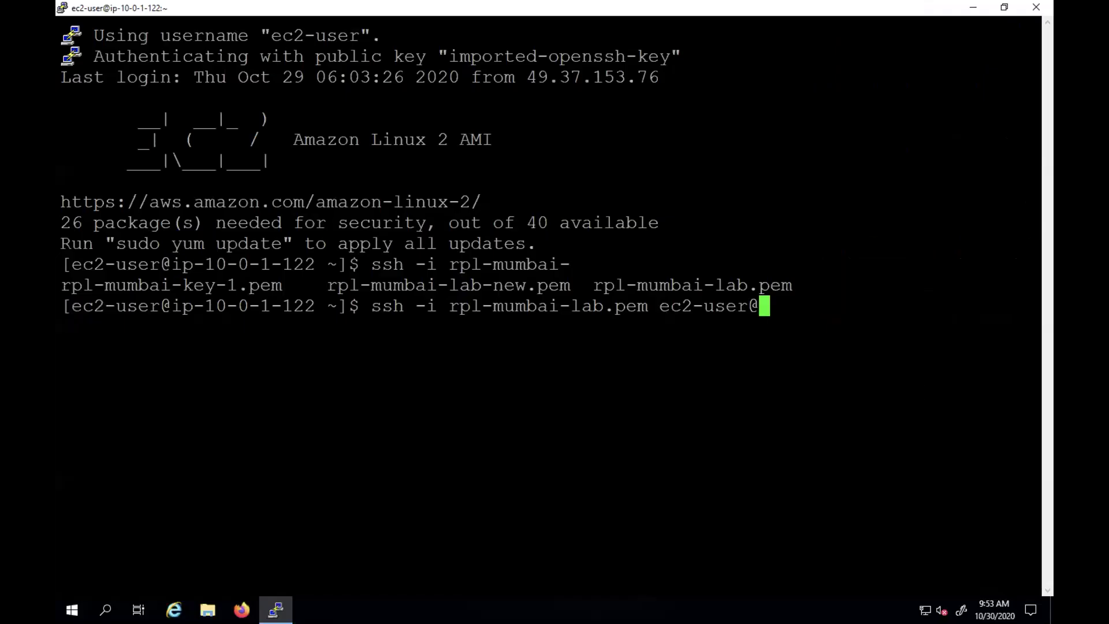
Complete the ssh command with host 10.0.2.89, run it, and accept the host key with "yes".
{"action": "type", "text": "10"}
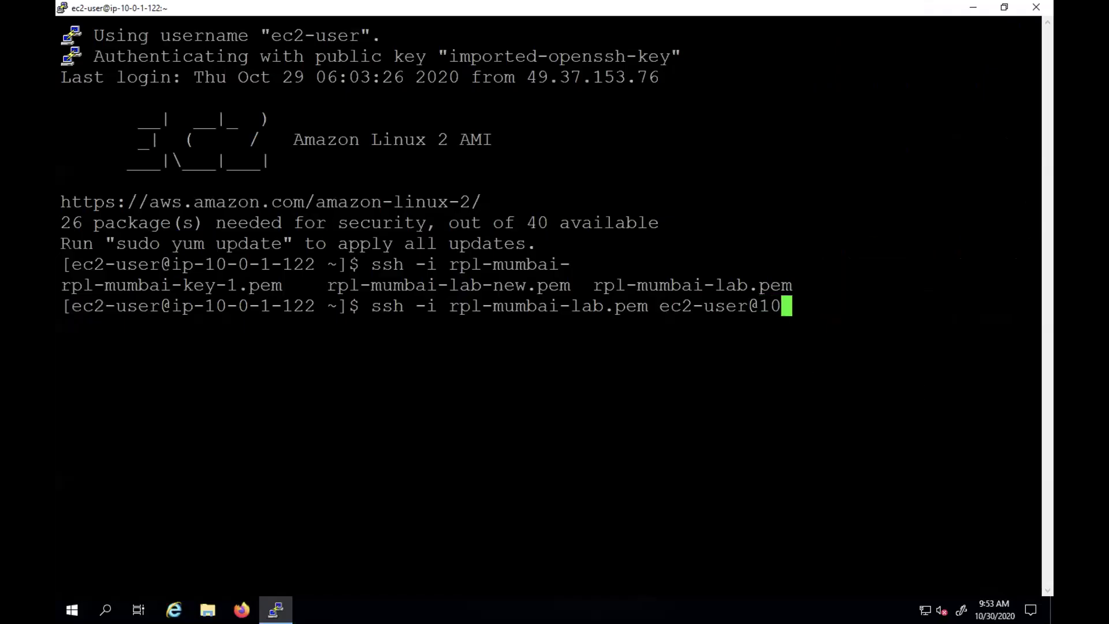
{"action": "type", "text": ".0.2.89"}
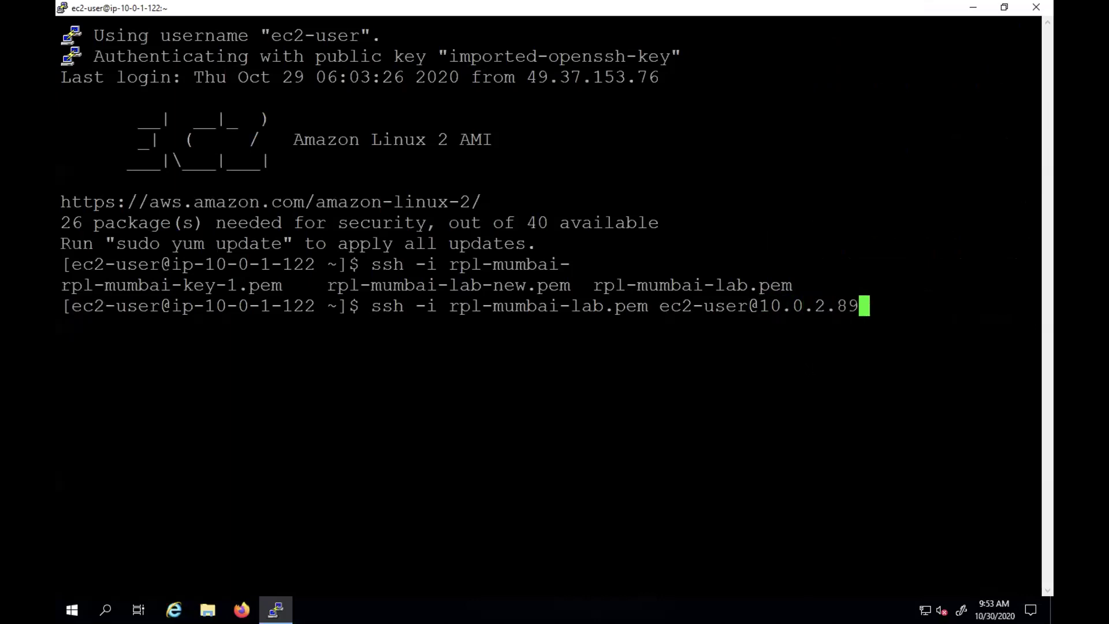
{"action": "key", "text": "Return"}
{"action": "type", "text": "yes"}
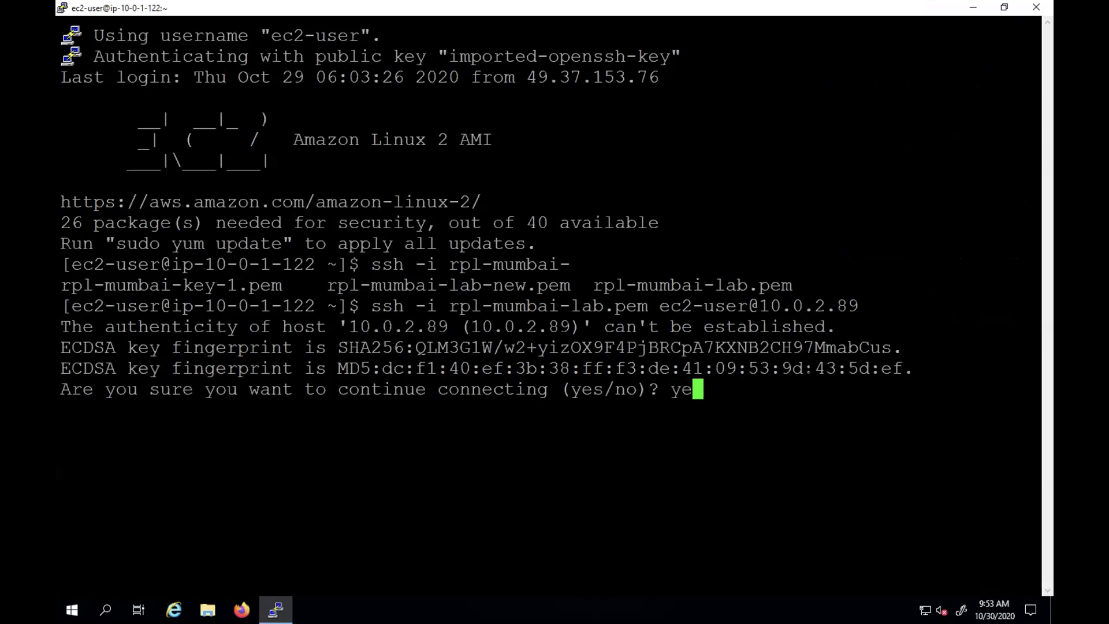
{"action": "key", "text": "Return"}
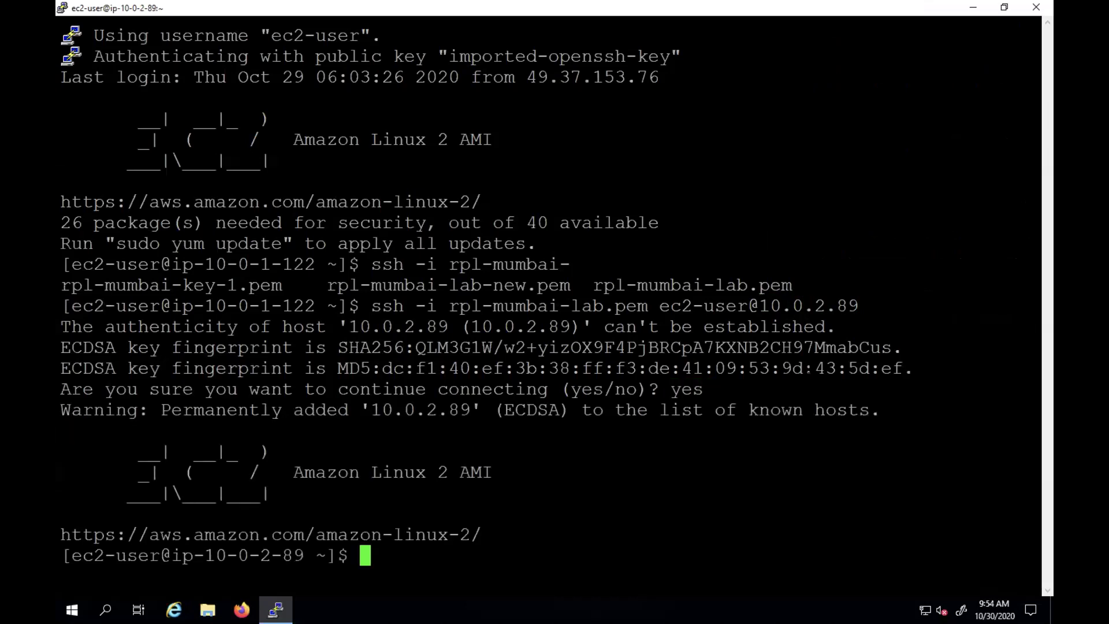
{"action": "key", "text": "super"}
{"action": "type", "text": "clea"}
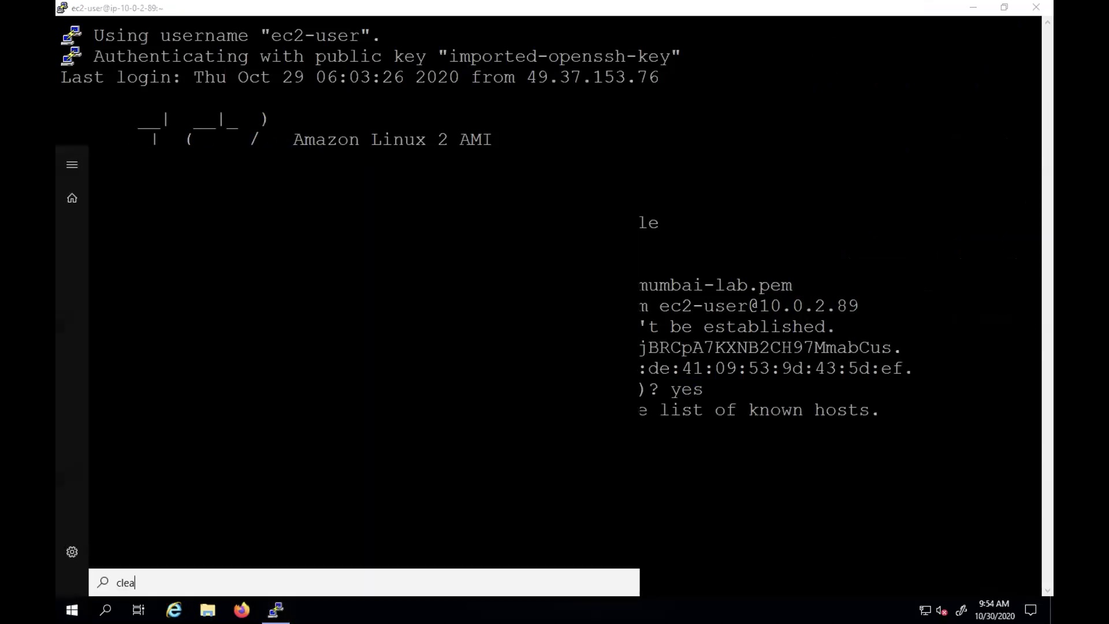
{"action": "key", "text": "Escape"}
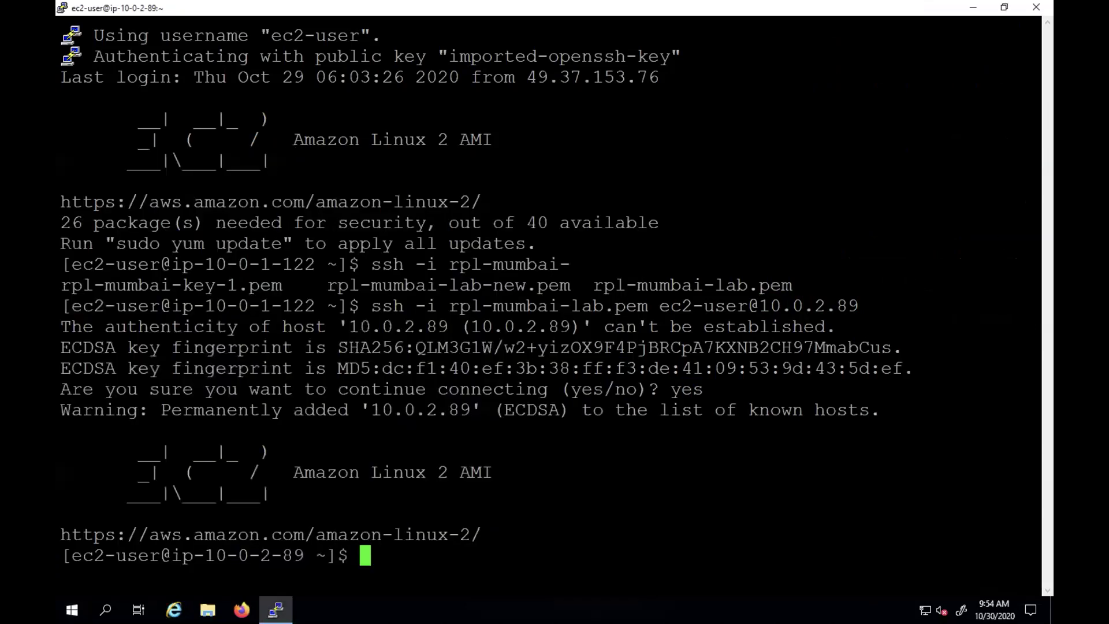
Clear the terminal and run hostname on the private instance, highlighting the domain suffix in the output.
{"action": "type", "text": "clear"}
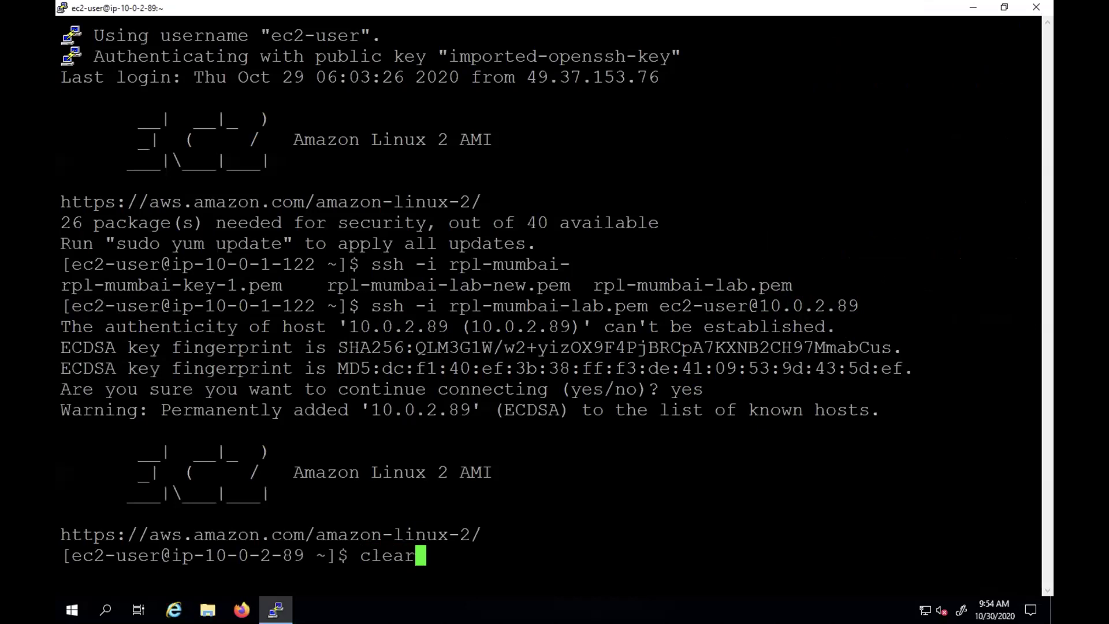
{"action": "key", "text": "Return"}
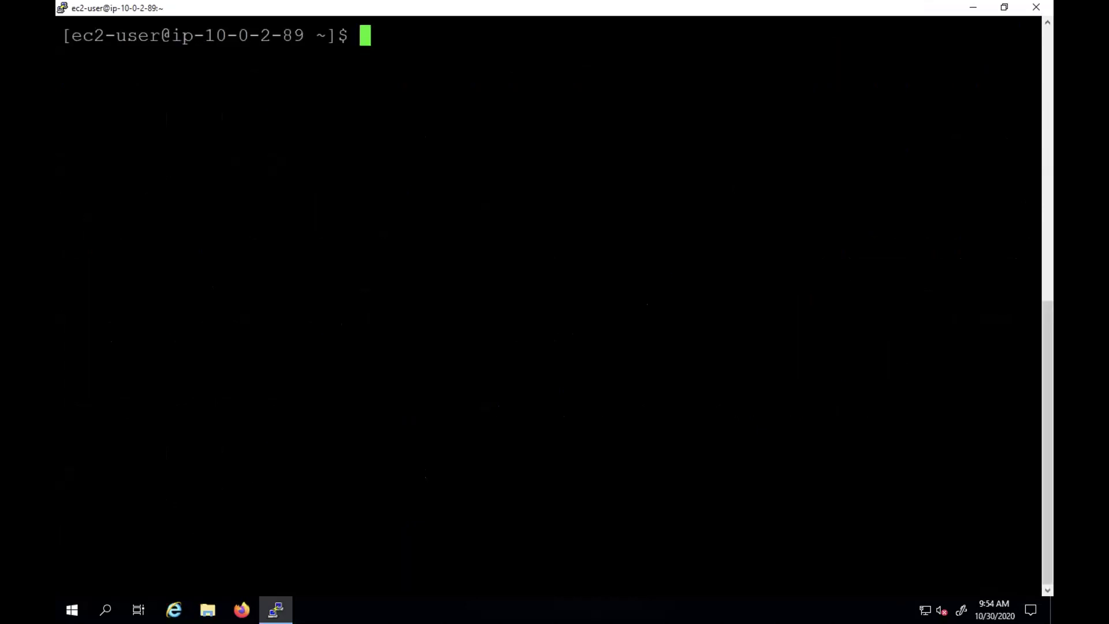
{"action": "type", "text": "host"}
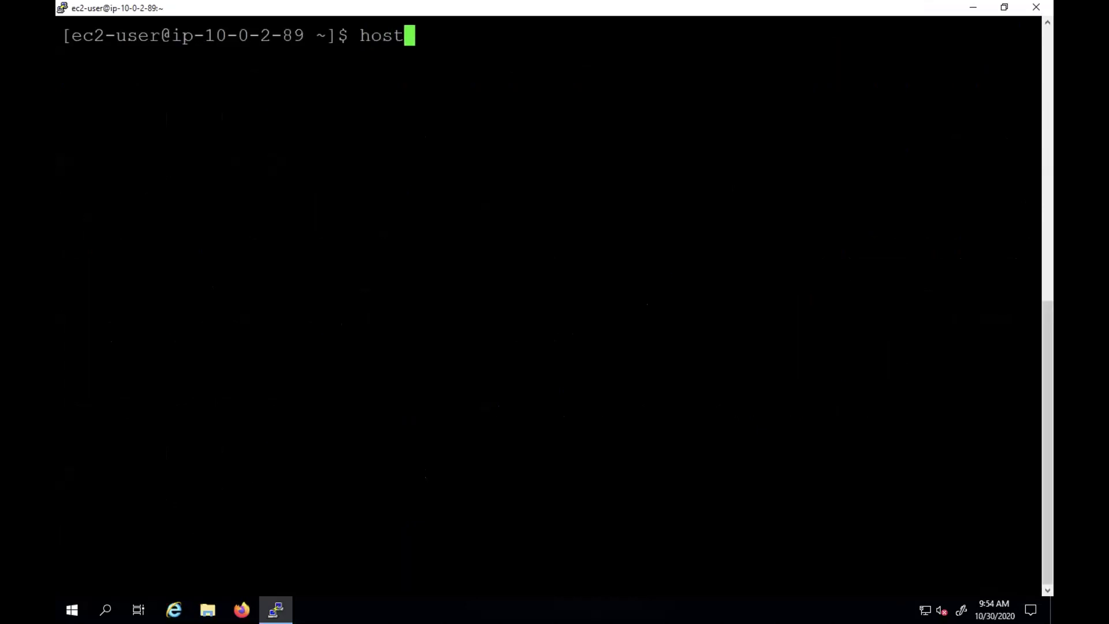
{"action": "type", "text": "name"}
{"action": "key", "text": "Return"}
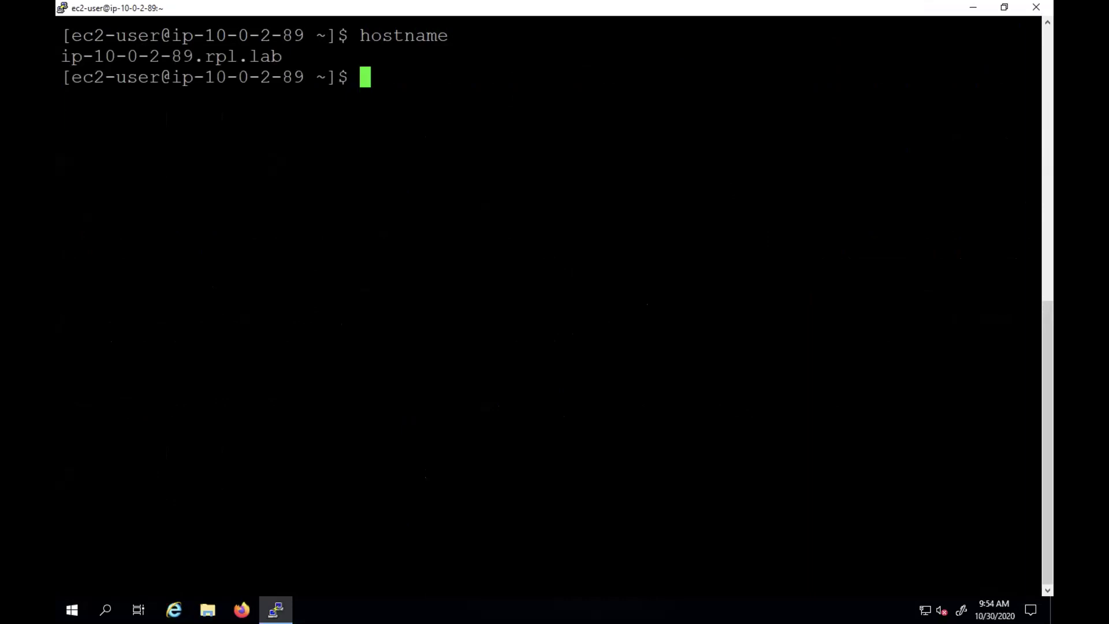
{"action": "left_click_drag", "start_coordinate": [194, 56], "coordinate": [275, 55]}
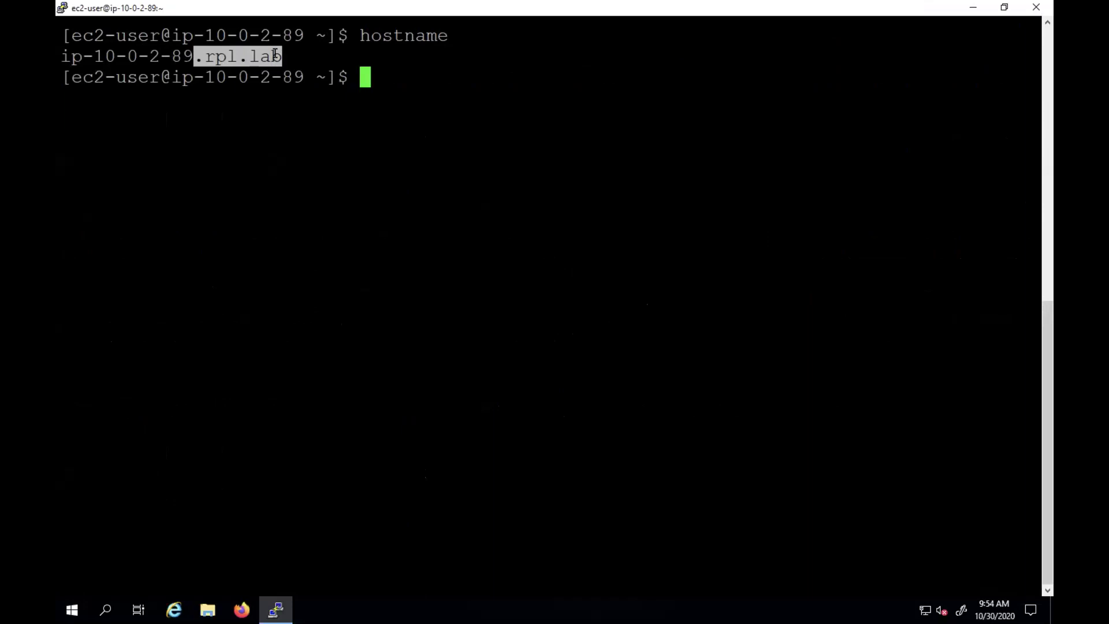
Exit the SSH session on the private instance and copy the full hostname ip-10-0-2-89.rpl.lab from the terminal output.
{"action": "type", "text": "exit"}
{"action": "key", "text": "Return"}
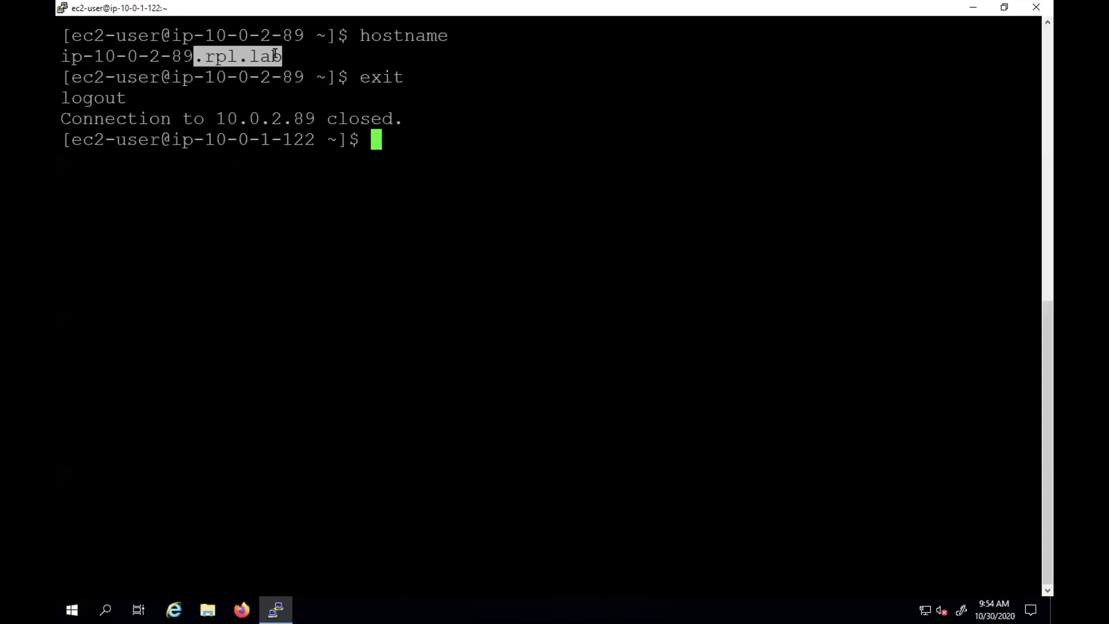
{"action": "type", "text": "nslookup"}
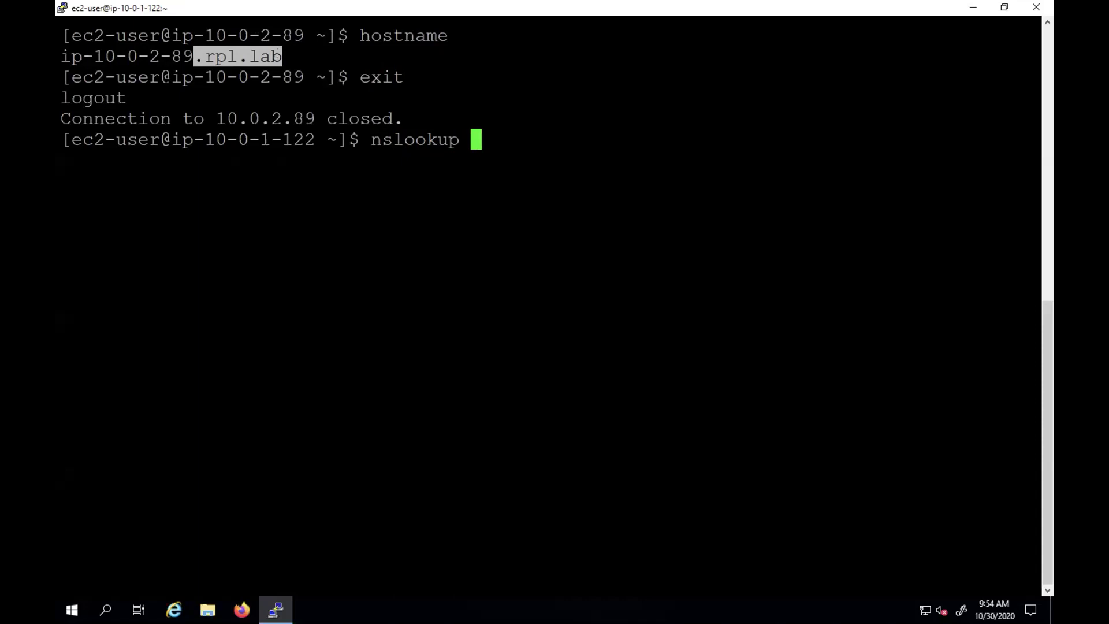
{"action": "left_click_drag", "start_coordinate": [61, 56], "coordinate": [278, 55]}
{"action": "key", "text": "ctrl+c"}
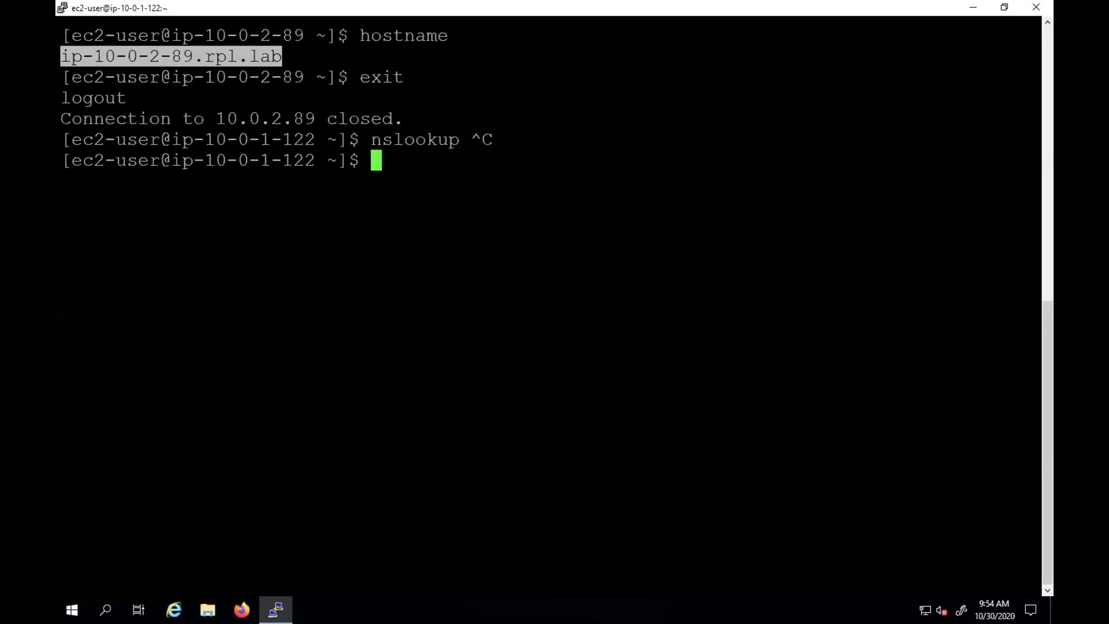
Run nslookup for ip-10-0-2-89.rpl.lab from the public instance.
{"action": "type", "text": "nsll"}
{"action": "key", "text": "BackSpace"}
{"action": "type", "text": "ookup"}
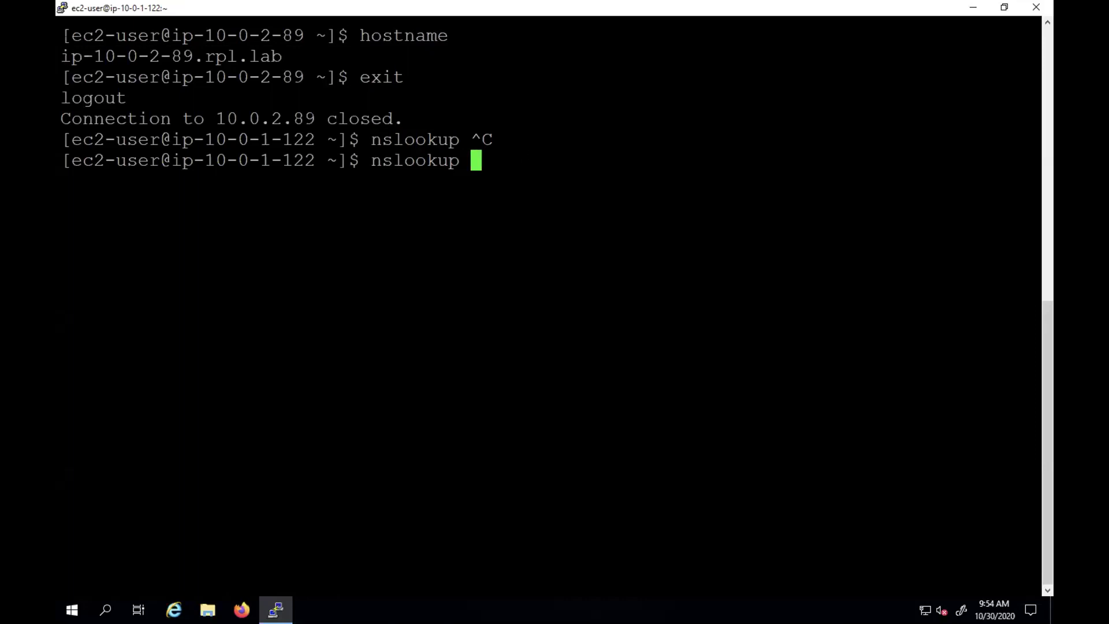
{"action": "key", "text": "shift+Insert"}
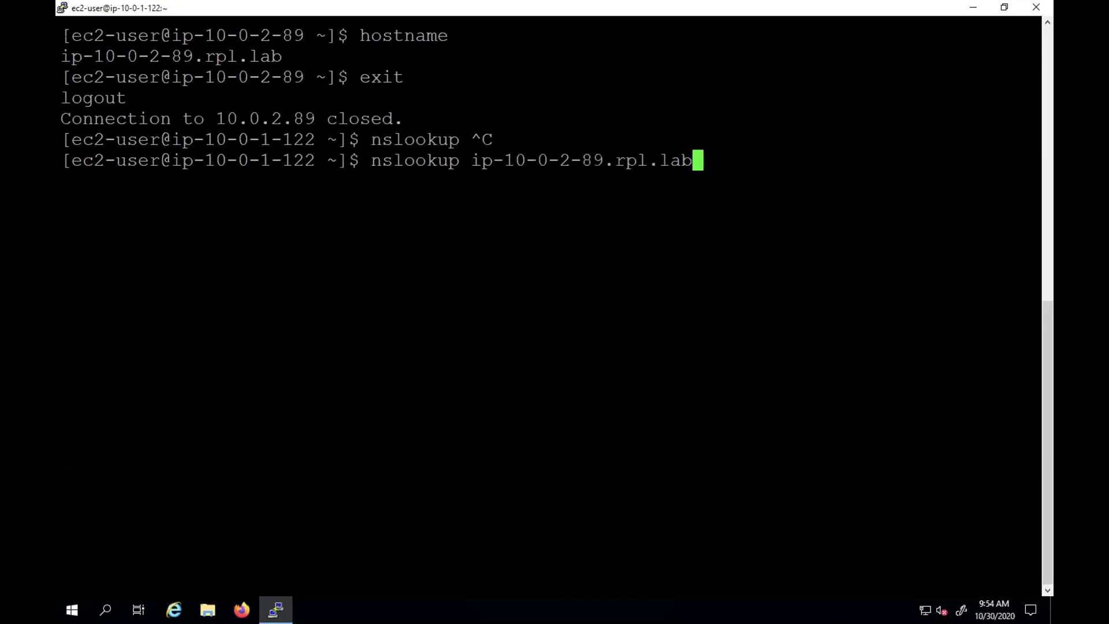
{"action": "key", "text": "Return"}
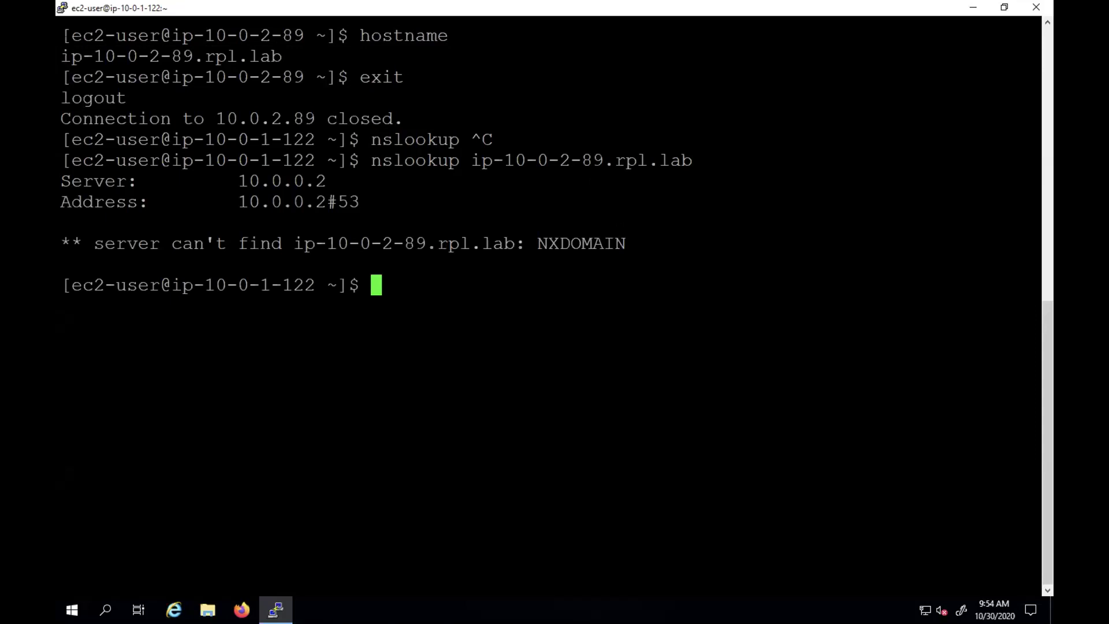
Display the contents of /etc/resolv.conf on the public instance to check its DNS resolver settings.
{"action": "type", "text": "cat /etc/re"}
{"action": "key", "text": "BackSpace"}
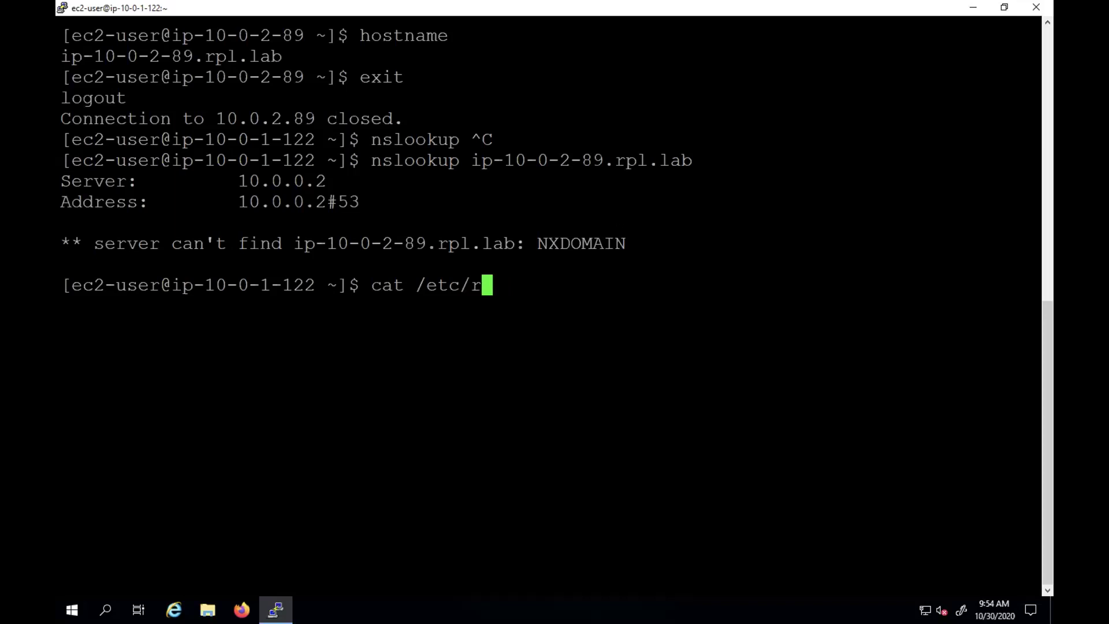
{"action": "type", "text": "eso"}
{"action": "key", "text": "Tab"}
{"action": "key", "text": "Return"}
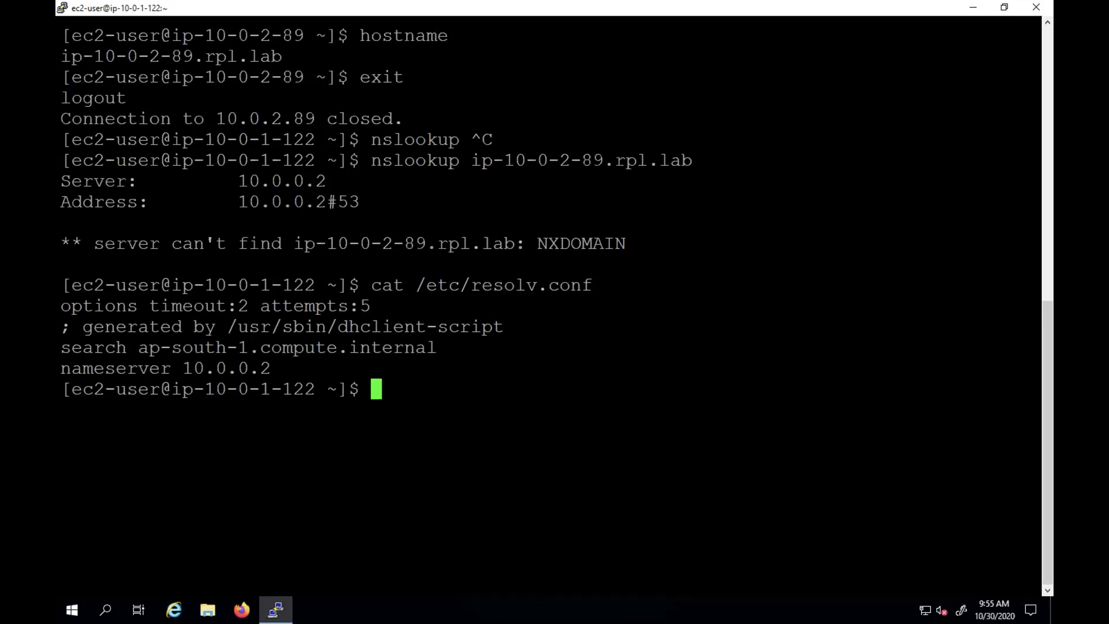
{"action": "key", "text": "super+k"}
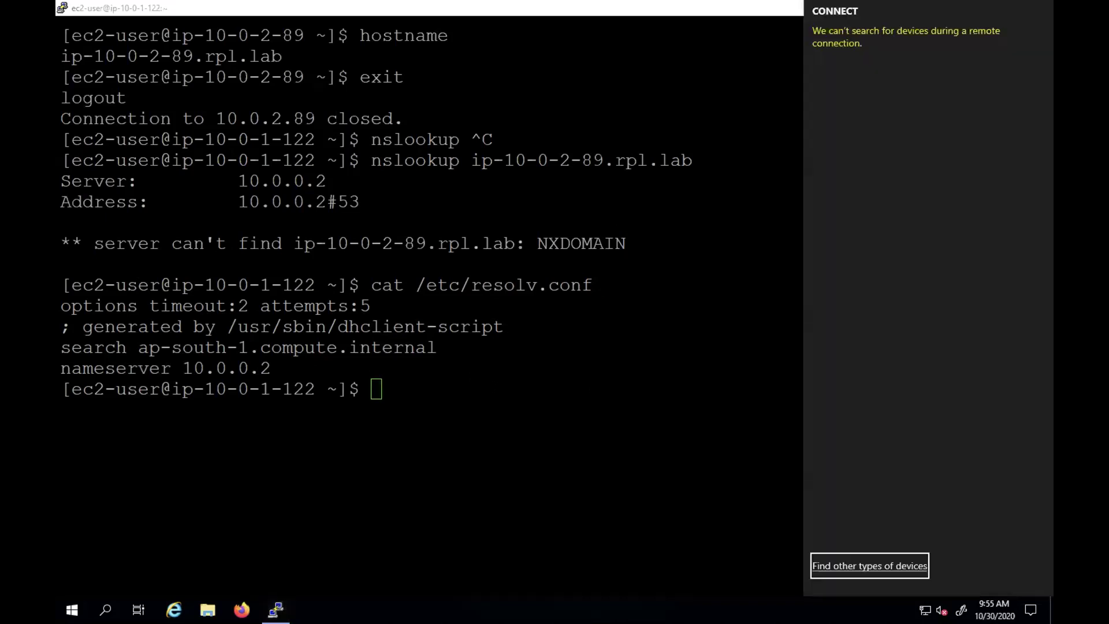
Close the device connection pane and clear the terminal on the public instance.
{"action": "key", "text": "Escape"}
{"action": "type", "text": "clear"}
{"action": "key", "text": "Return"}
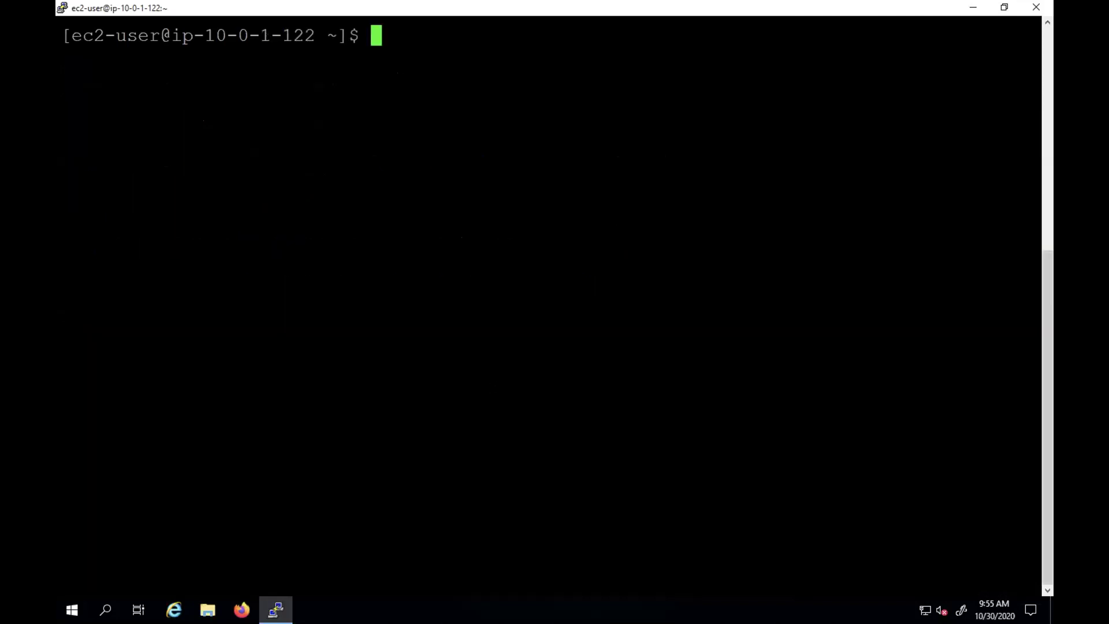
In the EC2 console's unfiltered instance list, select the Private EC2 instance and copy its private IPv4 DNS name.
{"action": "key", "text": "ctrl+Left"}
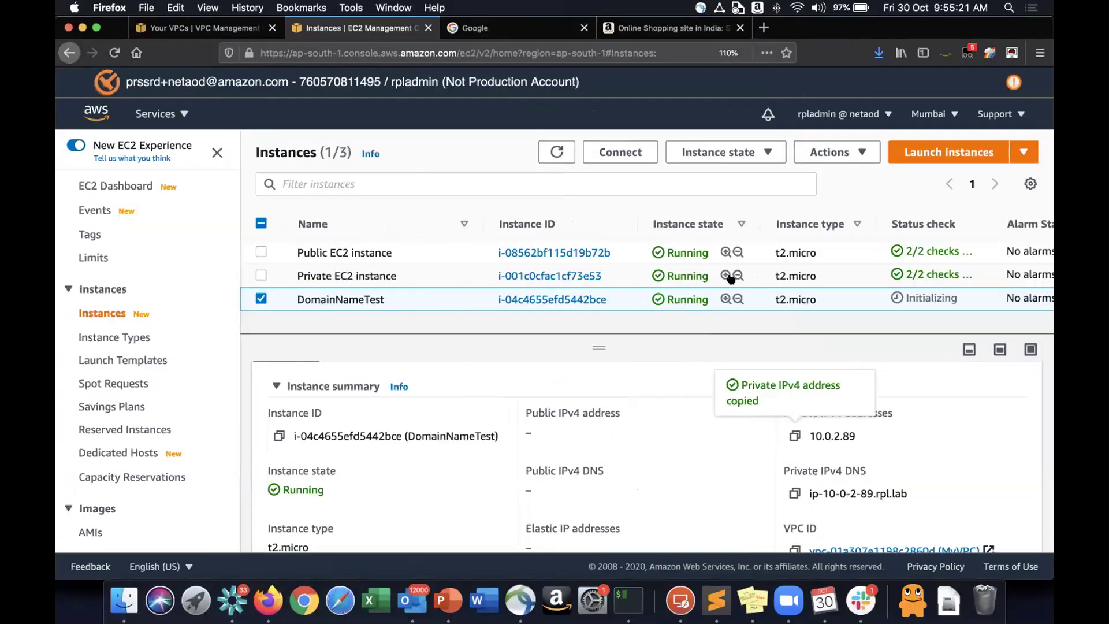
{"action": "left_click", "coordinate": [737, 276]}
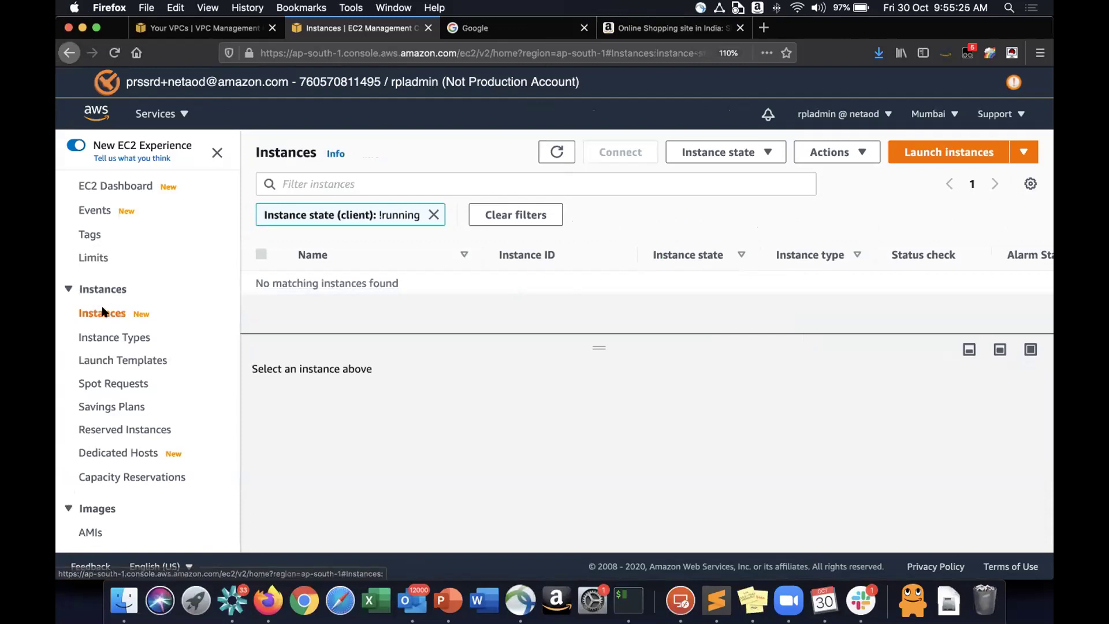
{"action": "left_click", "coordinate": [434, 216]}
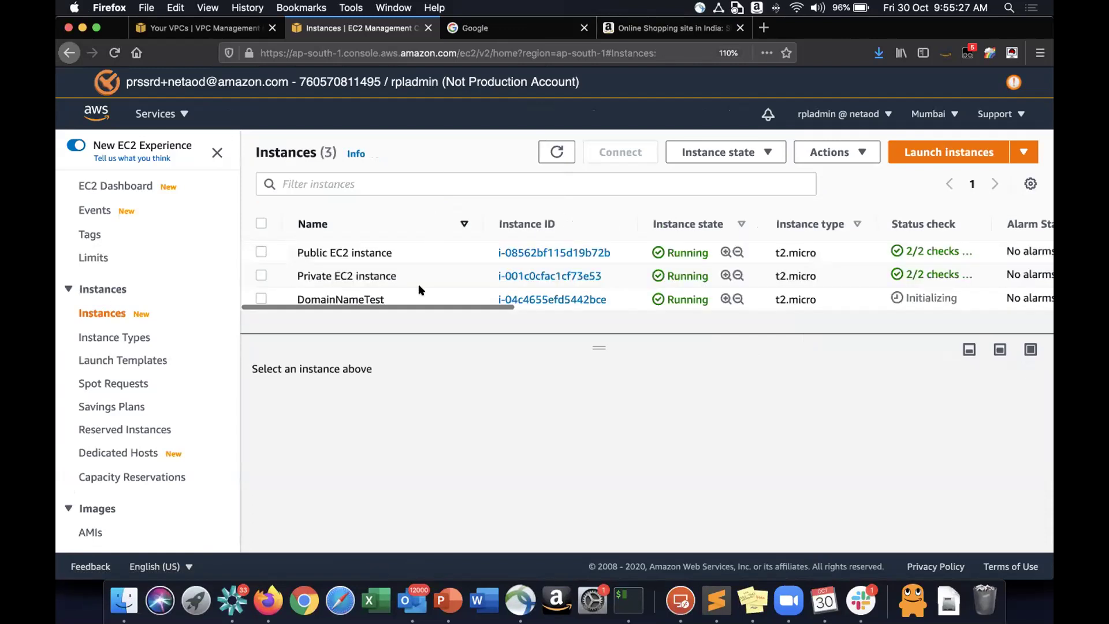
{"action": "left_click", "coordinate": [449, 275]}
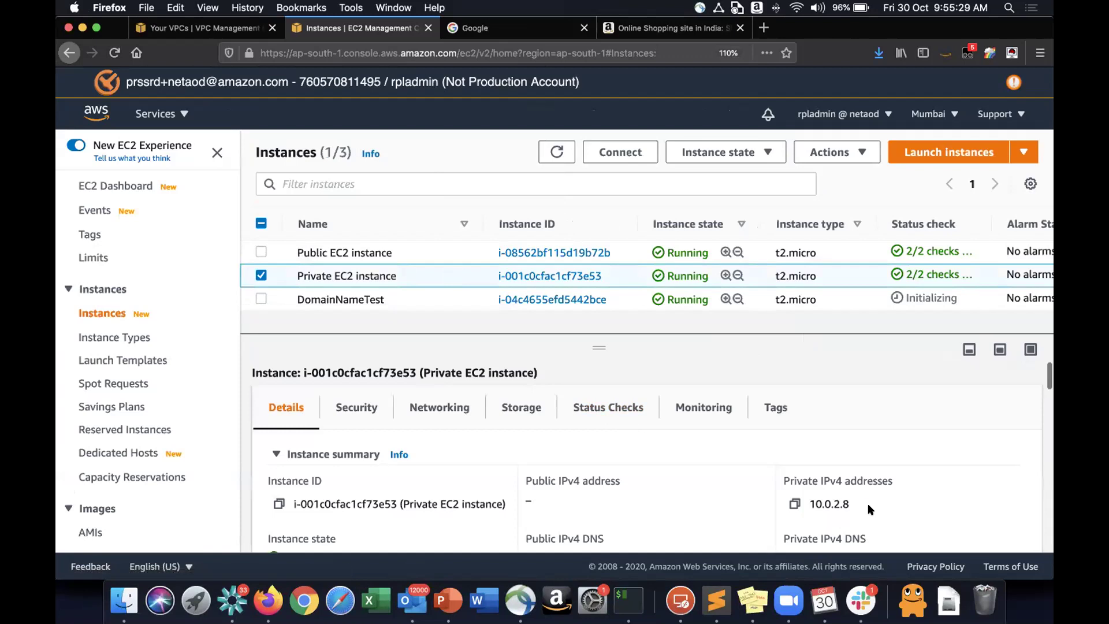
{"action": "scroll", "coordinate": [868, 501], "scroll_direction": "down", "scroll_amount": 3}
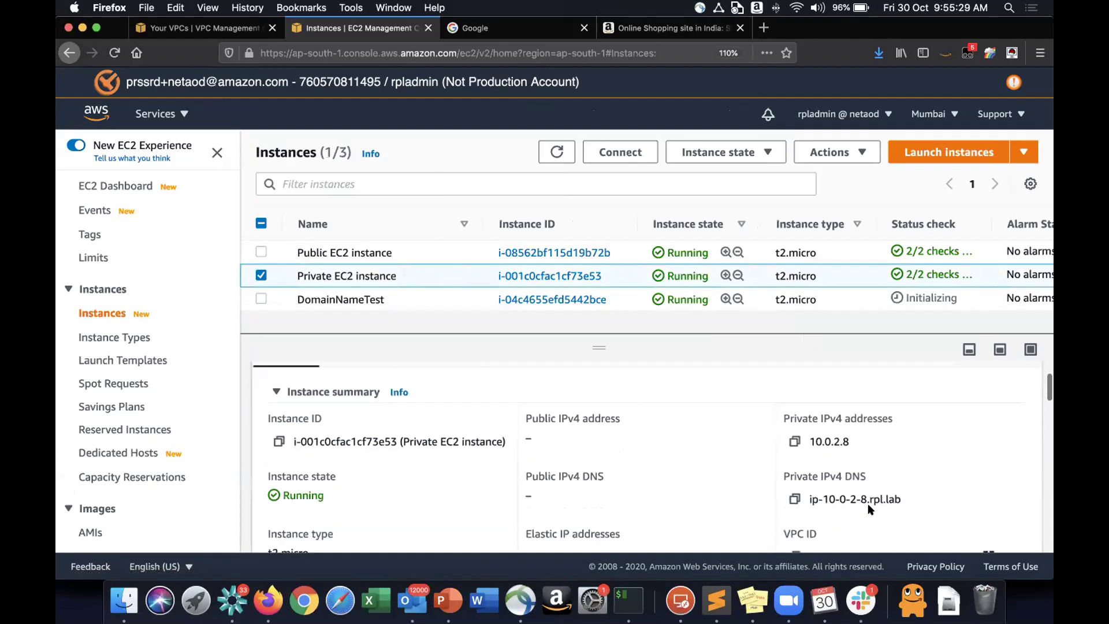
{"action": "left_click", "coordinate": [795, 492]}
{"action": "left_click", "coordinate": [681, 595]}
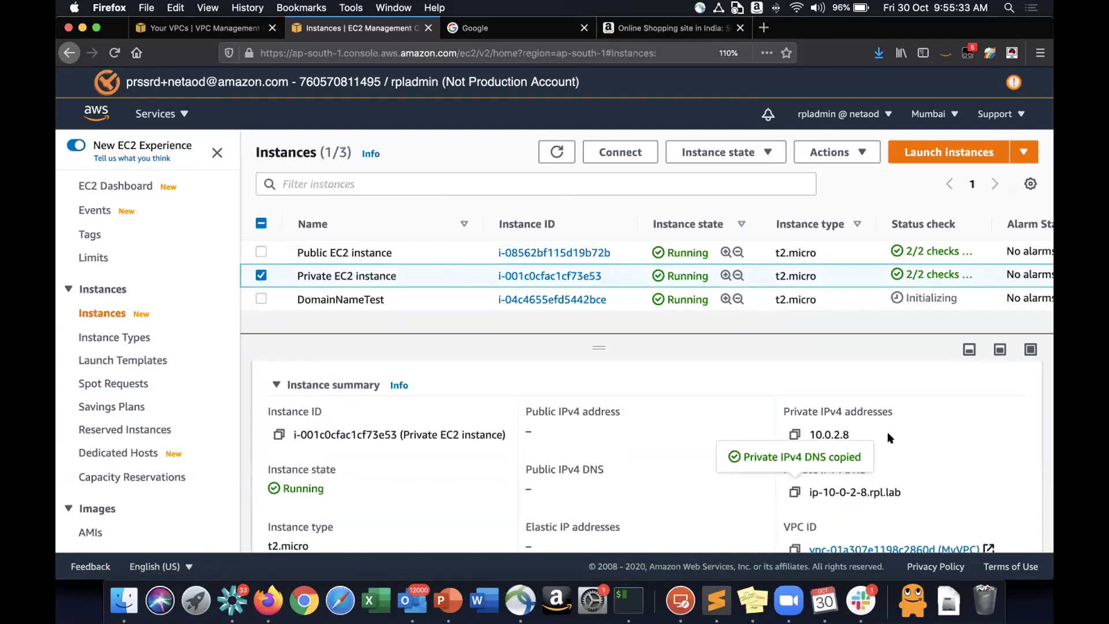
Run nslookup for ip-10-0-2-8.rpl.lab in the public instance's terminal.
{"action": "type", "text": "nslookup"}
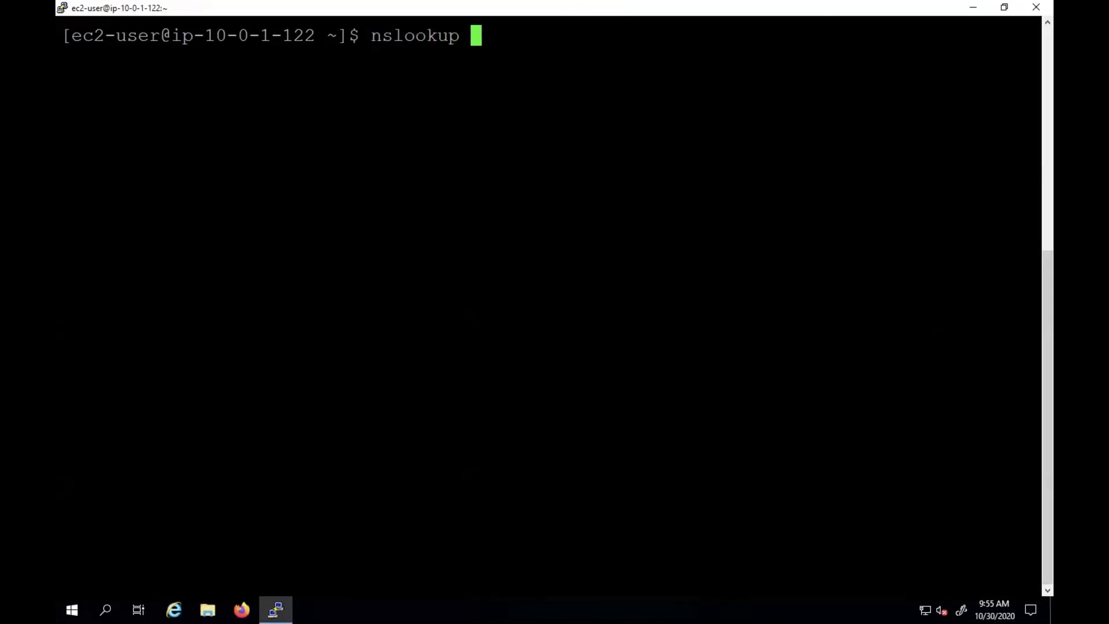
{"action": "key", "text": "shift+Insert"}
{"action": "key", "text": "Return"}
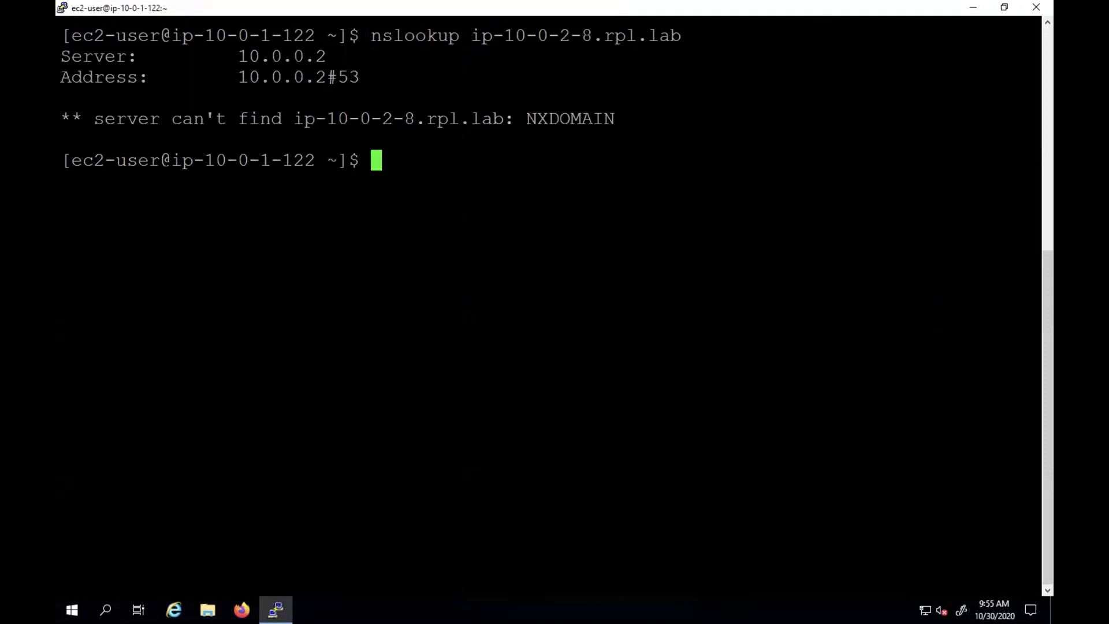
In the VPC console, check MyVPC's DNS resolution setting and leave the edit page without saving.
{"action": "key", "text": "ctrl+Left"}
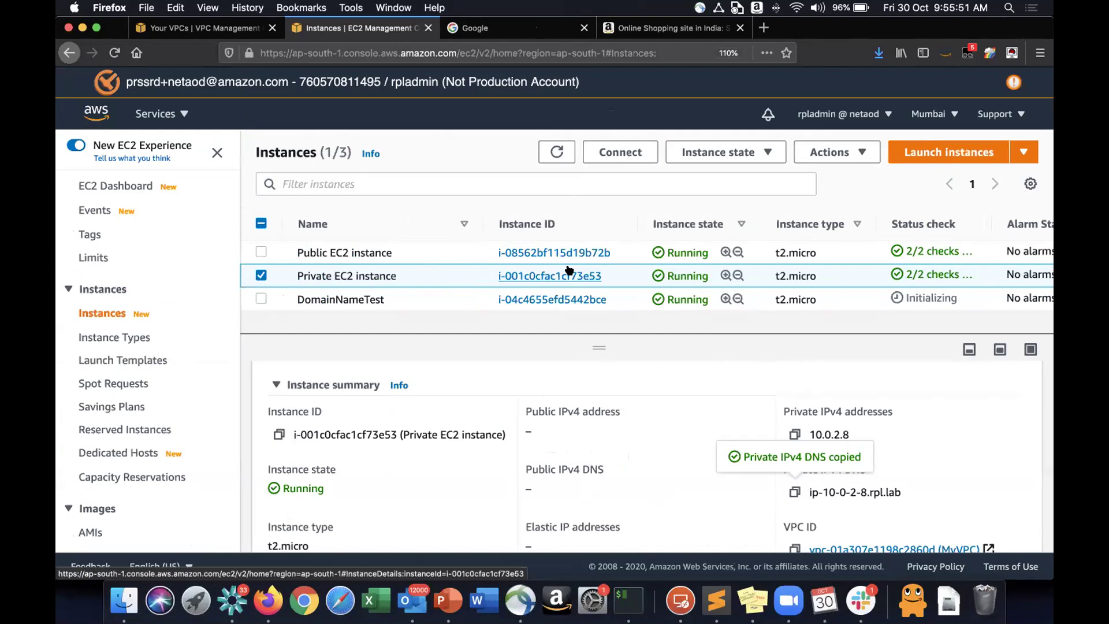
{"action": "left_click", "coordinate": [209, 37]}
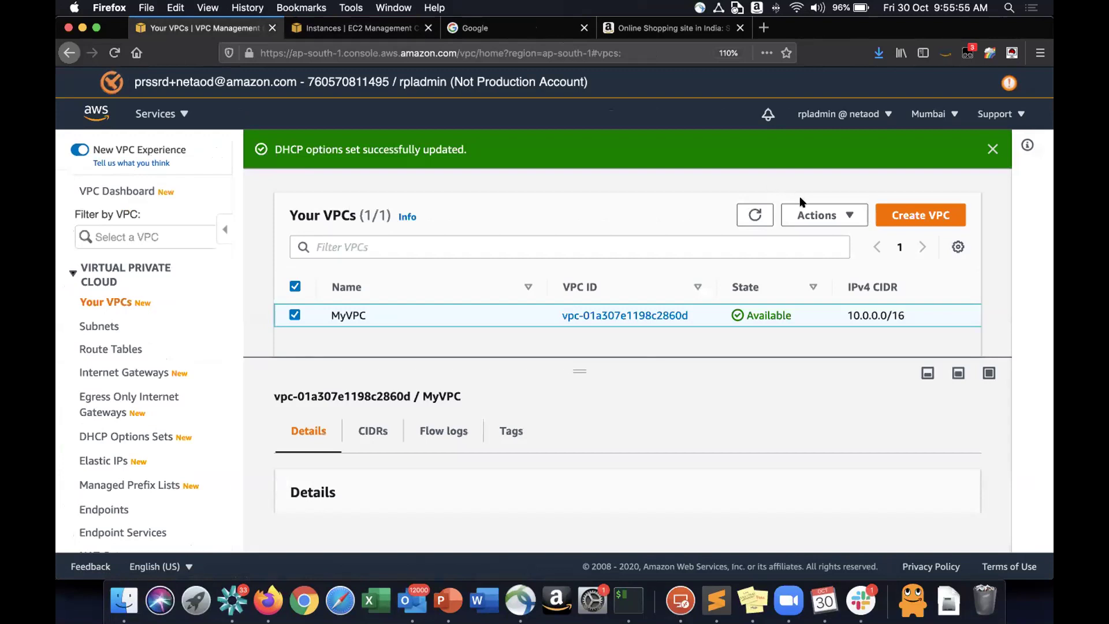
{"action": "left_click", "coordinate": [819, 215]}
{"action": "left_click", "coordinate": [824, 356]}
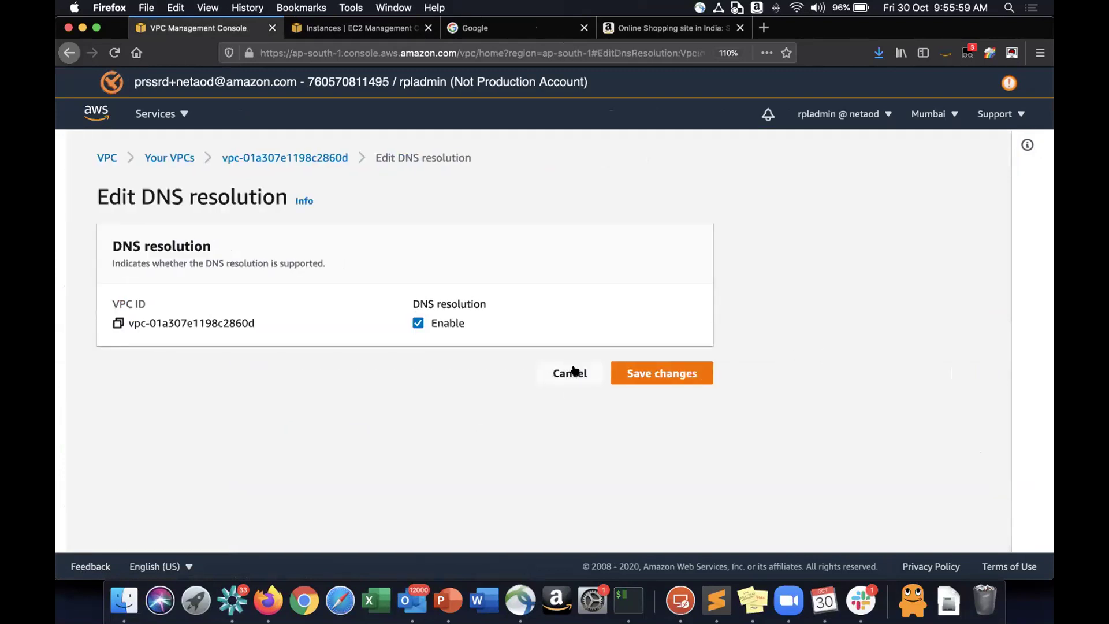
{"action": "left_click", "coordinate": [572, 372]}
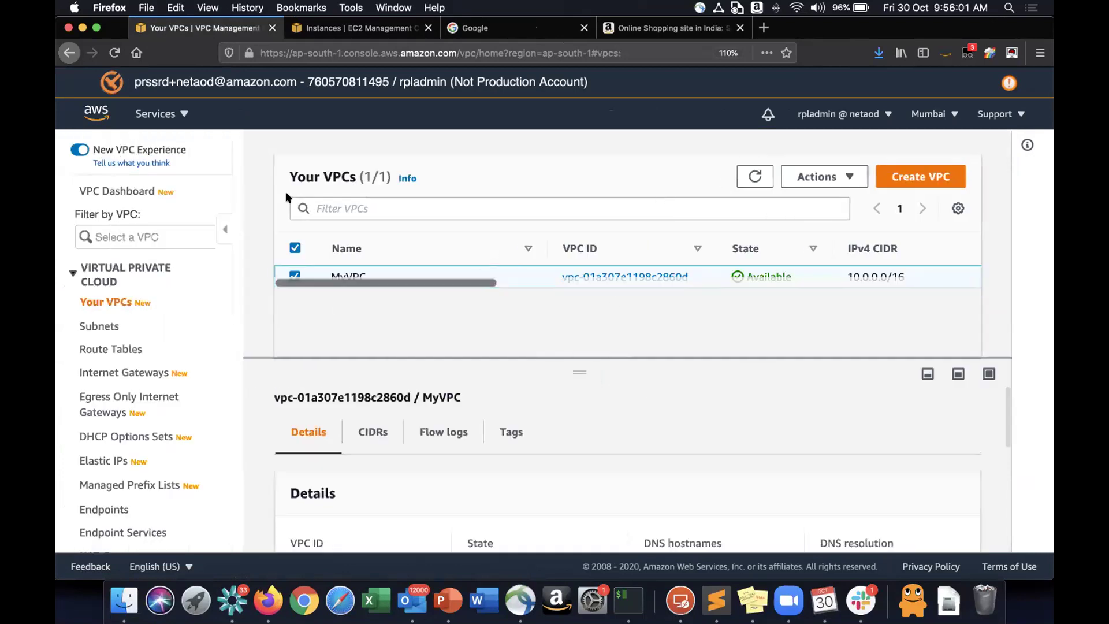
Enable DNS hostnames for MyVPC and save the change.
{"action": "left_click", "coordinate": [844, 176]}
{"action": "left_click", "coordinate": [825, 293]}
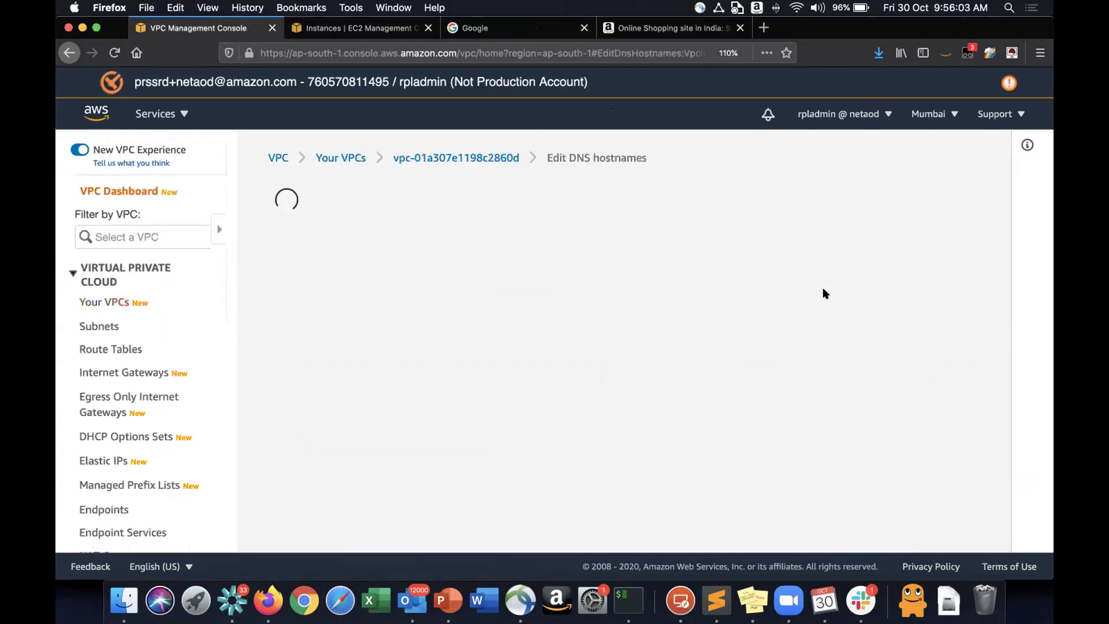
{"action": "left_click", "coordinate": [446, 322]}
{"action": "left_click", "coordinate": [635, 381]}
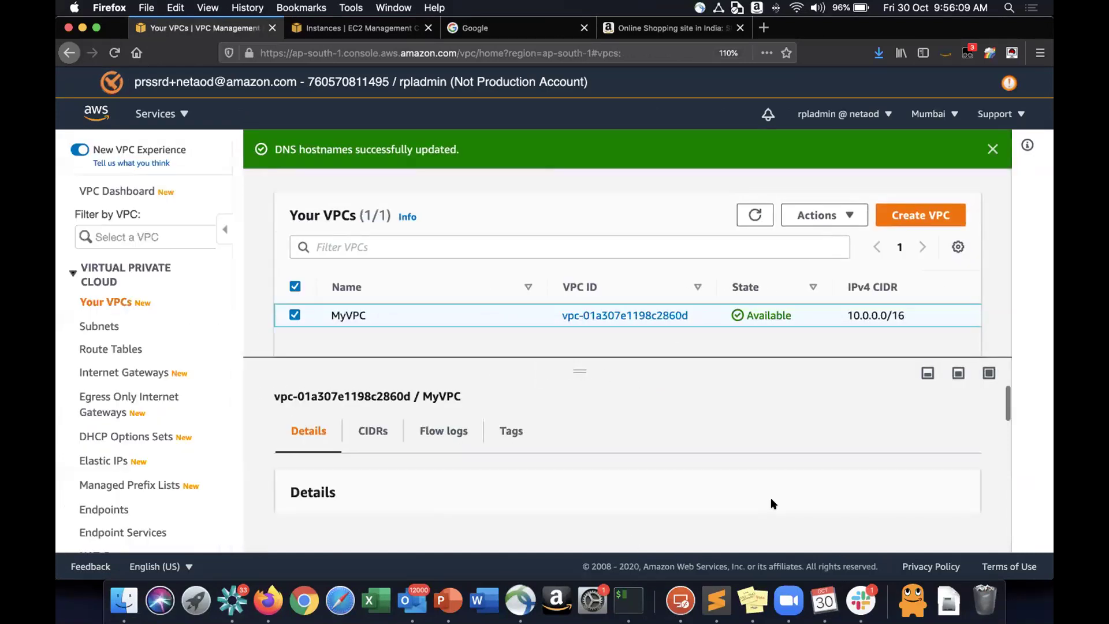
Return to the public instance's terminal and repeat the nslookup for ip-10-0-2-8.rpl.lab twice.
{"action": "key", "text": "ctrl+Right"}
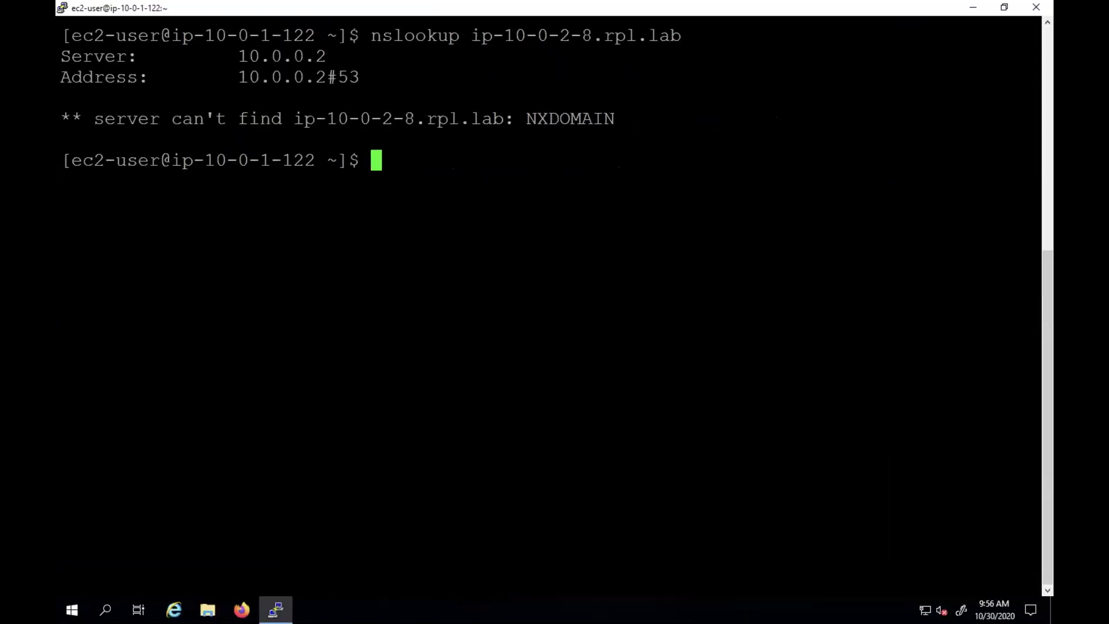
{"action": "key", "text": "Up"}
{"action": "key", "text": "Return"}
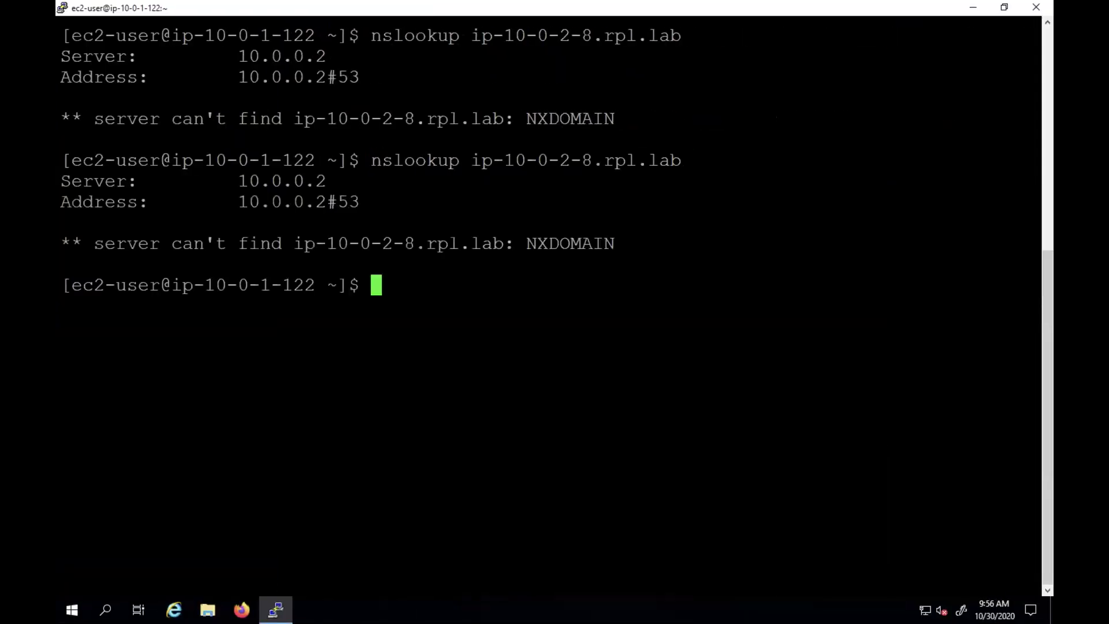
{"action": "key", "text": "Up"}
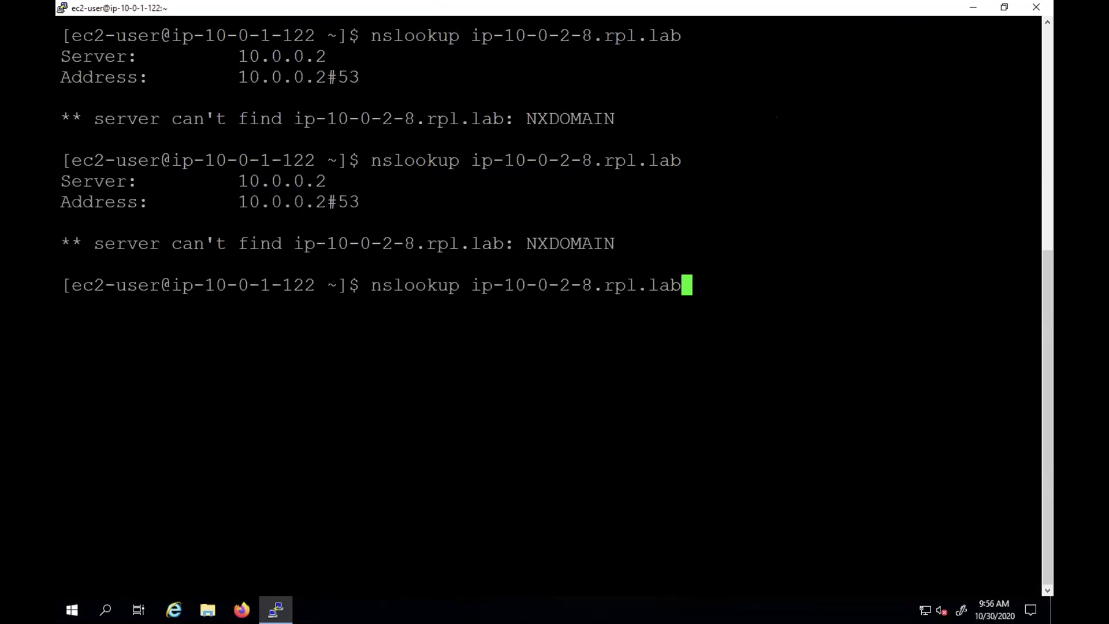
{"action": "key", "text": "Return"}
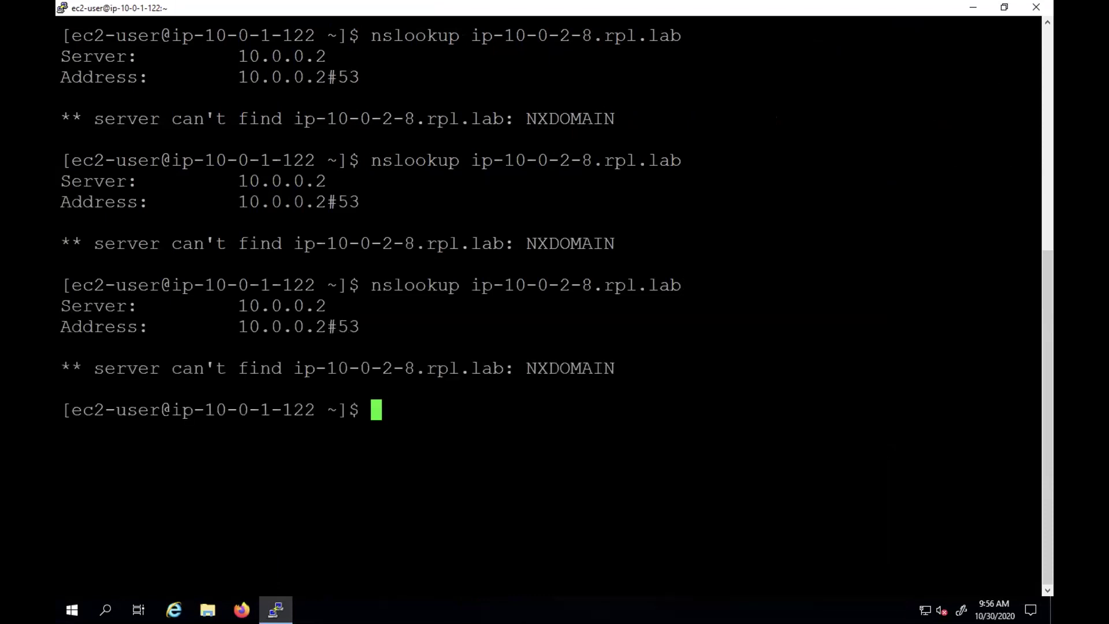
Ping 10.0.2.8 with the -a option from the public instance and stop after a few packets.
{"action": "type", "text": "ing "}
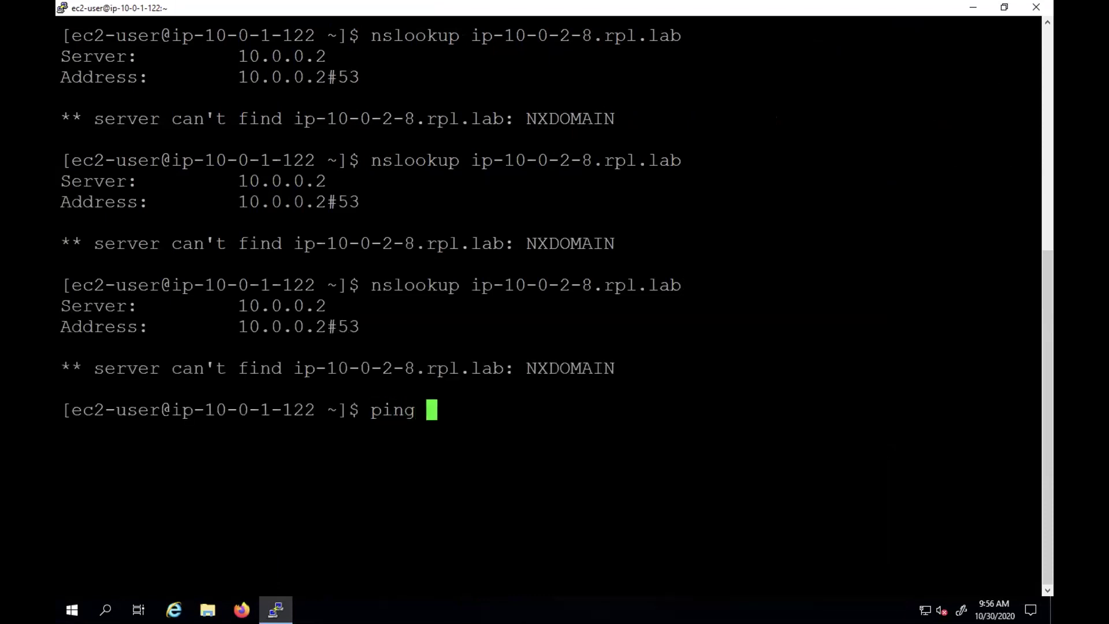
{"action": "type", "text": "-a 10.0"}
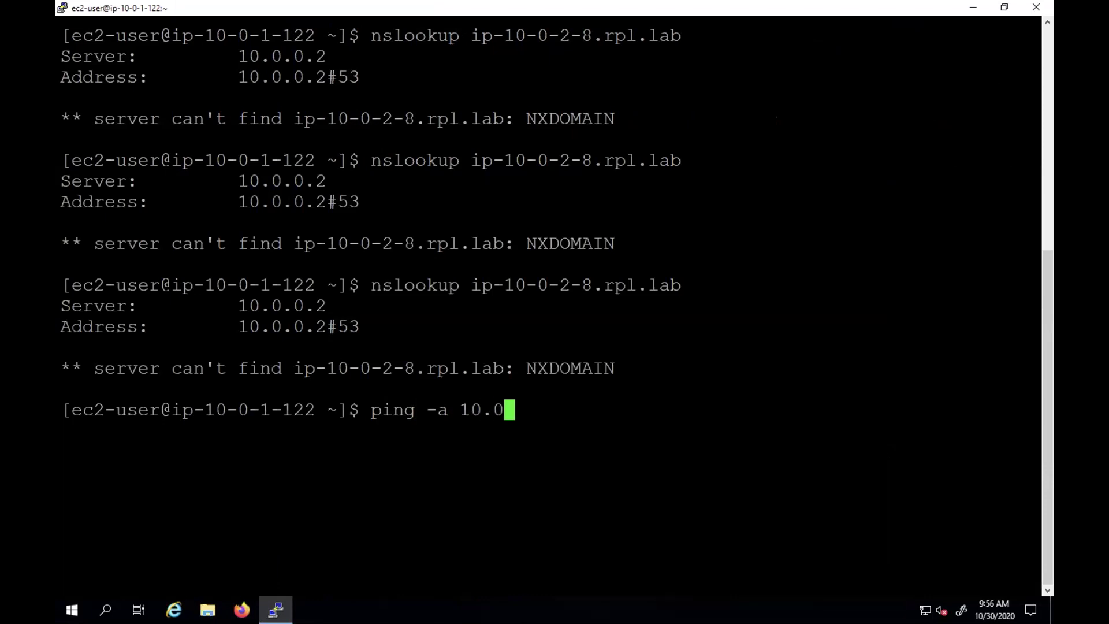
{"action": "type", "text": ".2.8"}
{"action": "key", "text": "Return"}
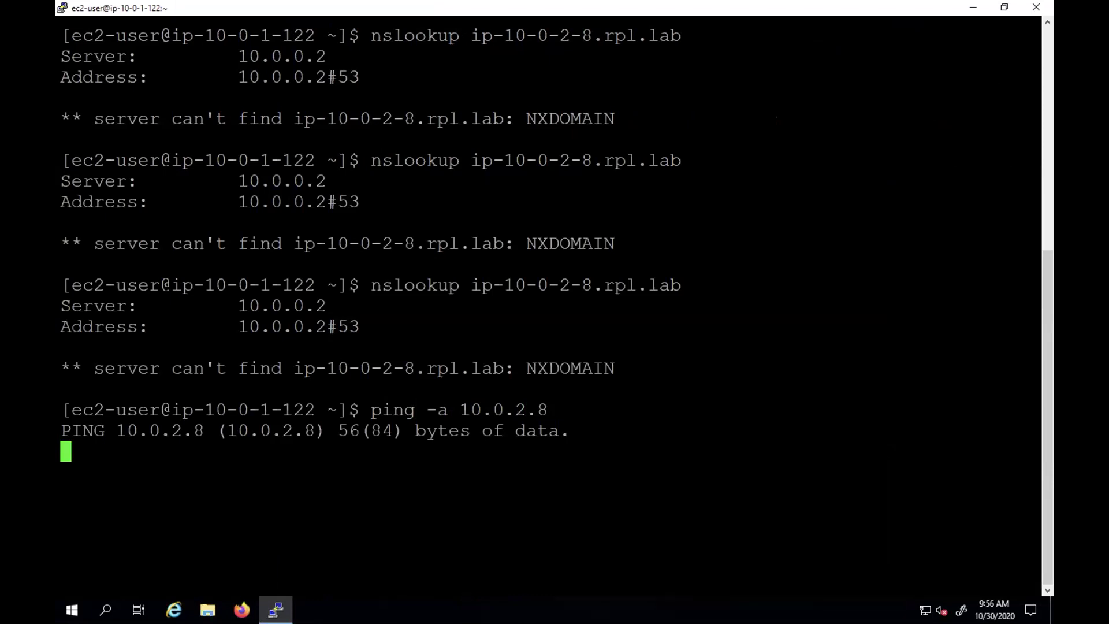
{"action": "key", "text": "ctrl+c"}
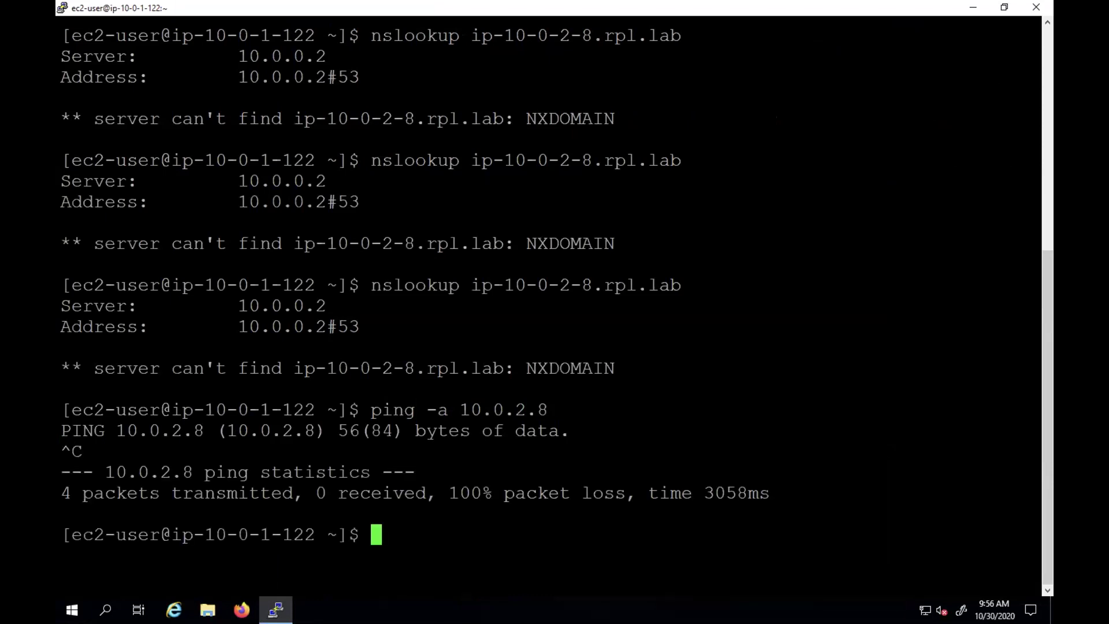
Ping the public instance's own address 10.0.1.122 with the -a option and stop after a few replies.
{"action": "key", "text": "Up"}
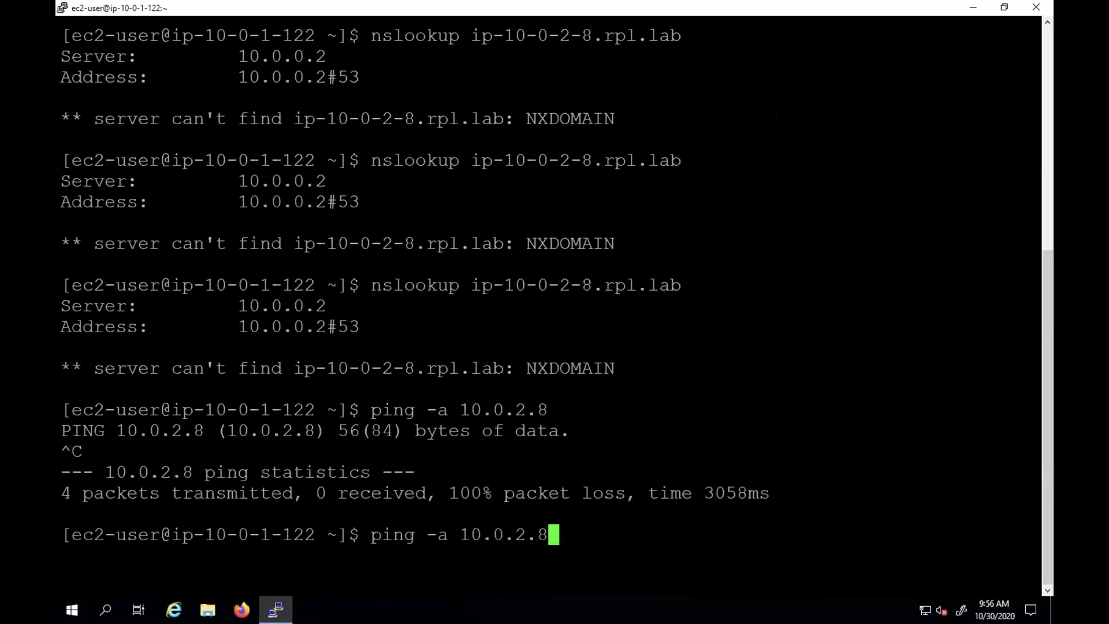
{"action": "key", "text": "BackSpace"}
{"action": "key", "text": "BackSpace"}
{"action": "key", "text": "BackSpace"}
{"action": "key", "text": "BackSpace"}
{"action": "type", "text": "10."}
{"action": "key", "text": "BackSpace"}
{"action": "key", "text": "BackSpace"}
{"action": "type", "text": ".1.122"}
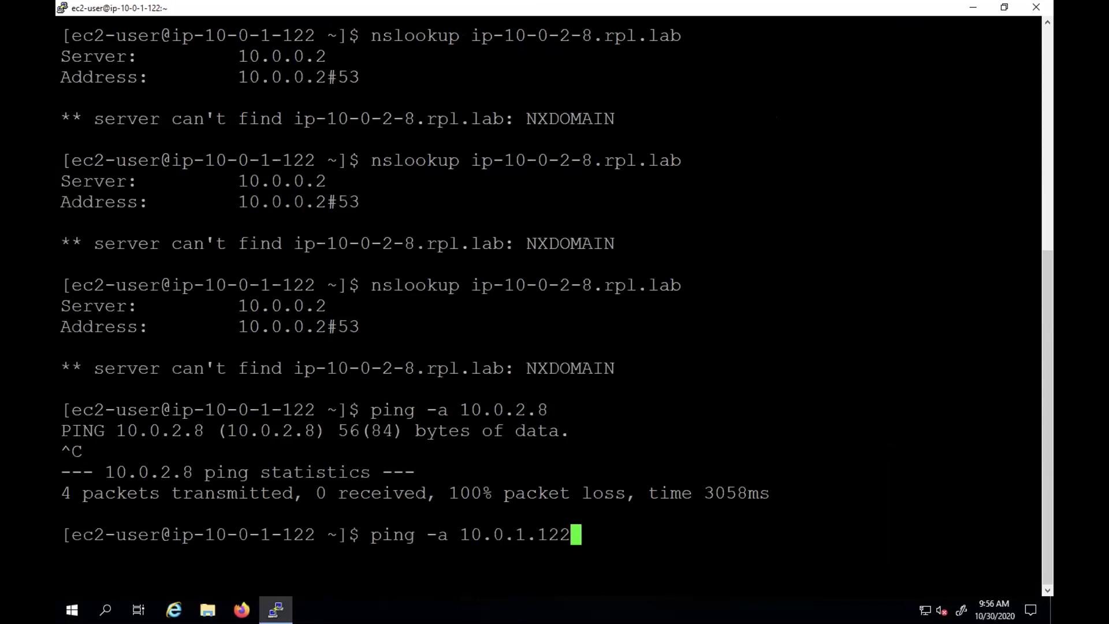
{"action": "key", "text": "Return"}
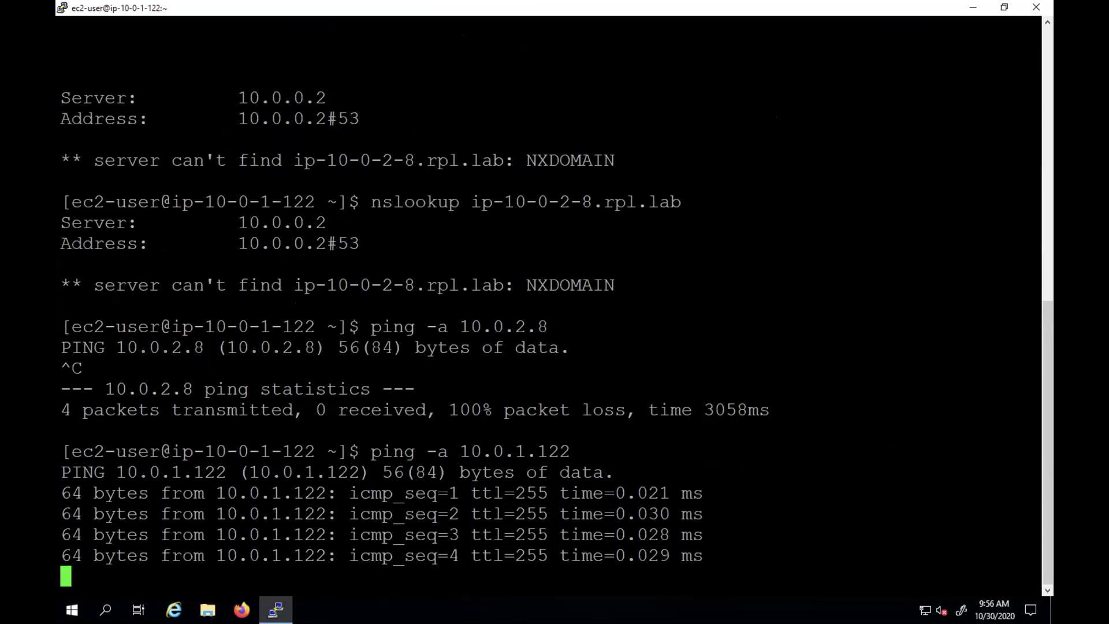
{"action": "key", "text": "ctrl+c"}
Clear the terminal and display the contents of /etc/resolv.conf again.
{"action": "type", "text": "clear"}
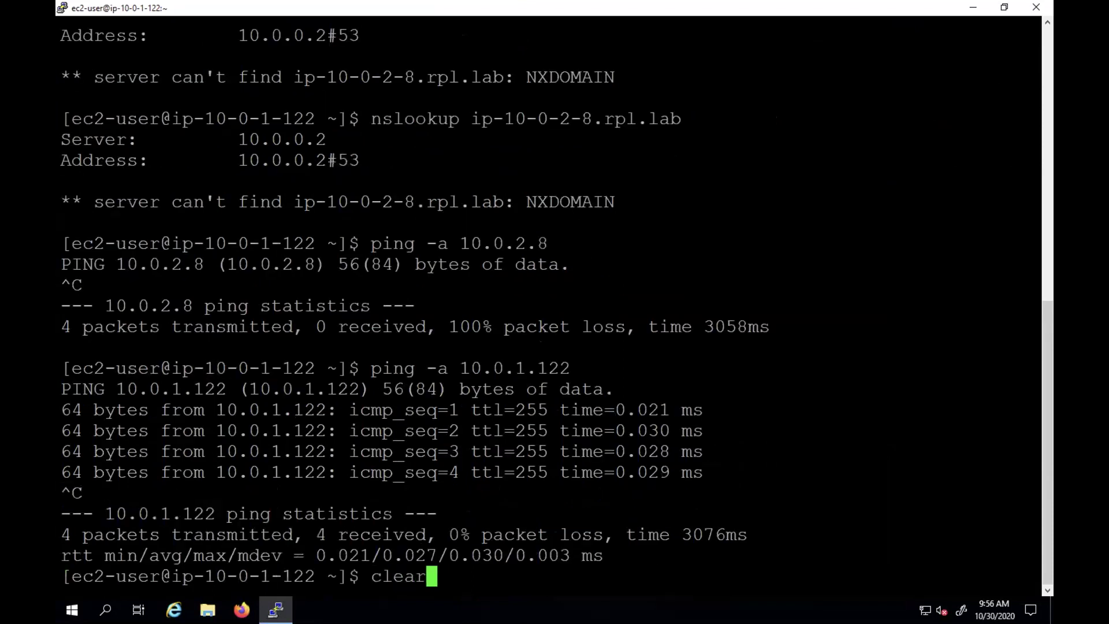
{"action": "key", "text": "Return"}
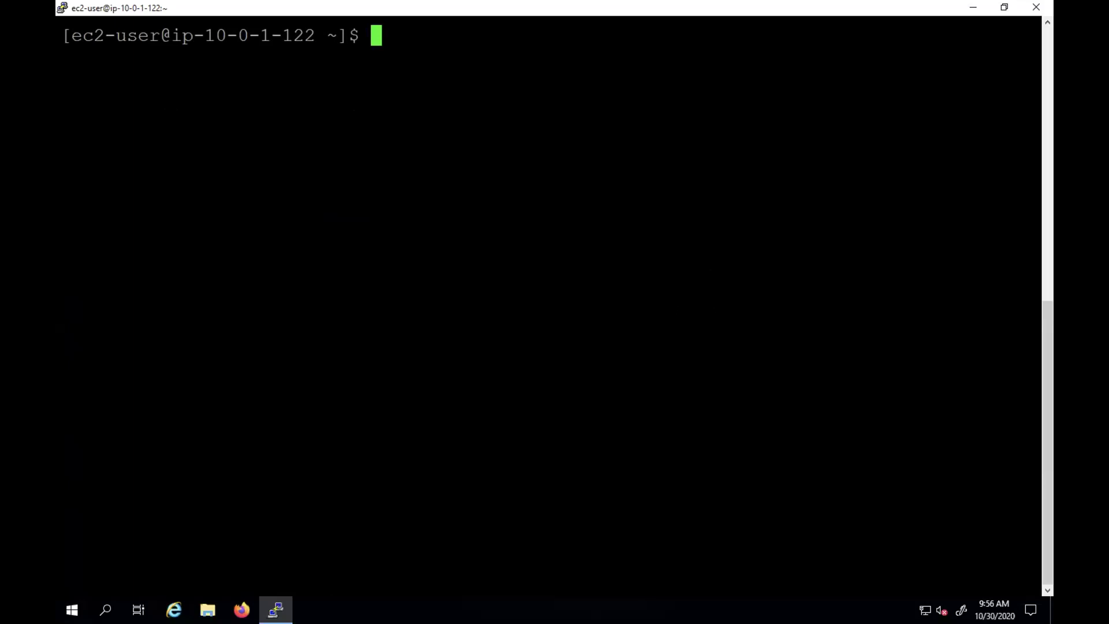
{"action": "type", "text": "cat /etx"}
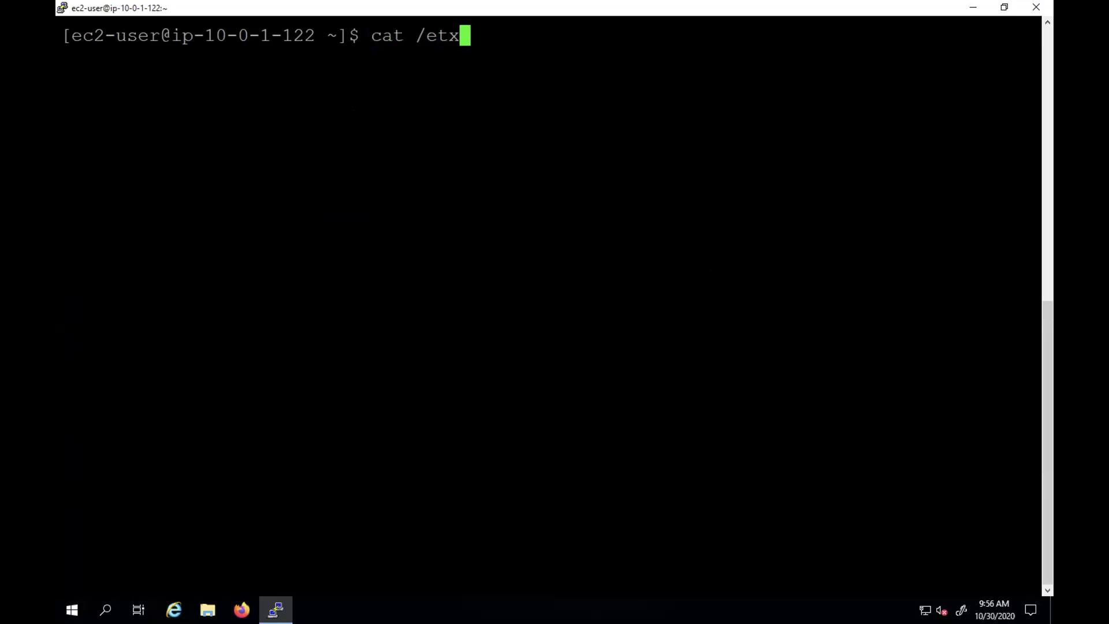
{"action": "key", "text": "BackSpace"}
{"action": "type", "text": "c/resol"}
{"action": "key", "text": "Tab"}
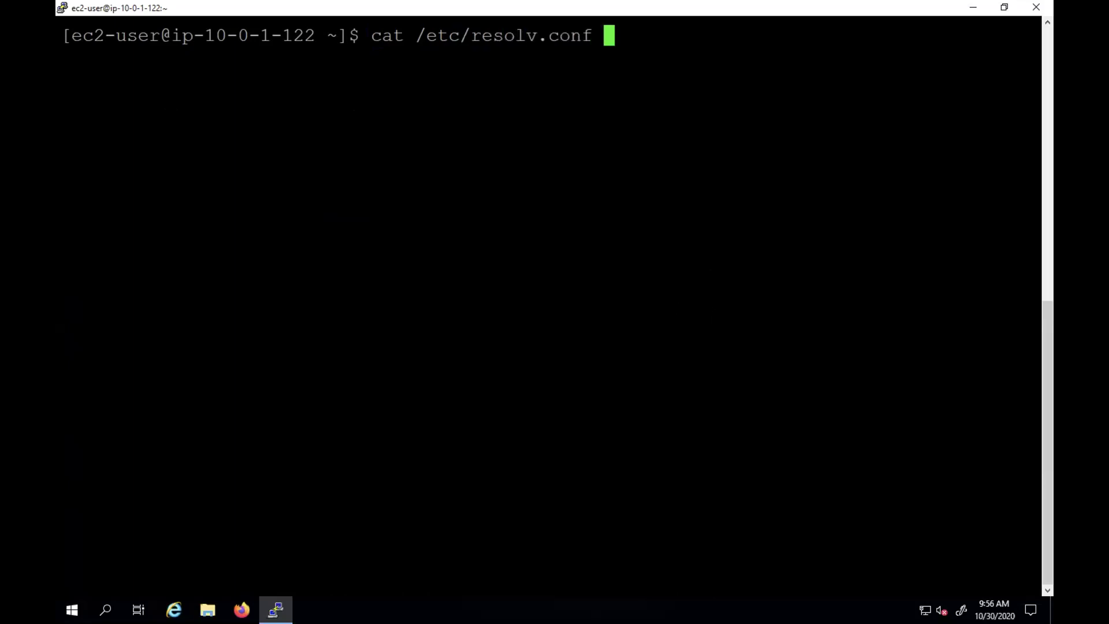
{"action": "key", "text": "Return"}
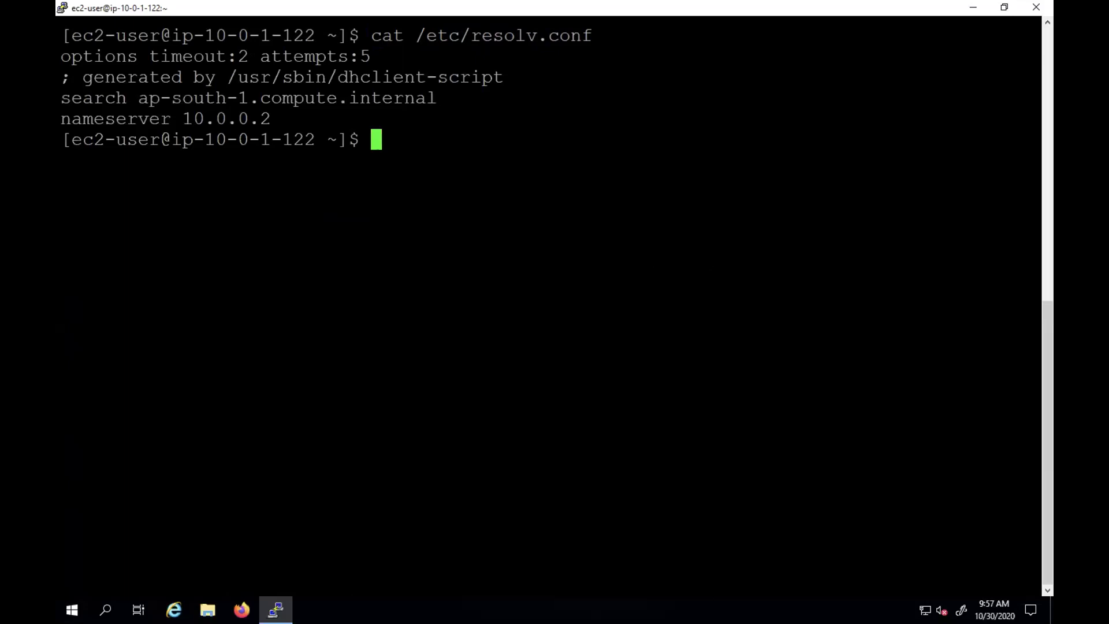
Edit /etc/resolv.conf as root in vi, append rpl.lab to the end of the search line, and save the file.
{"action": "type", "text": "sudo vi /etc/re"}
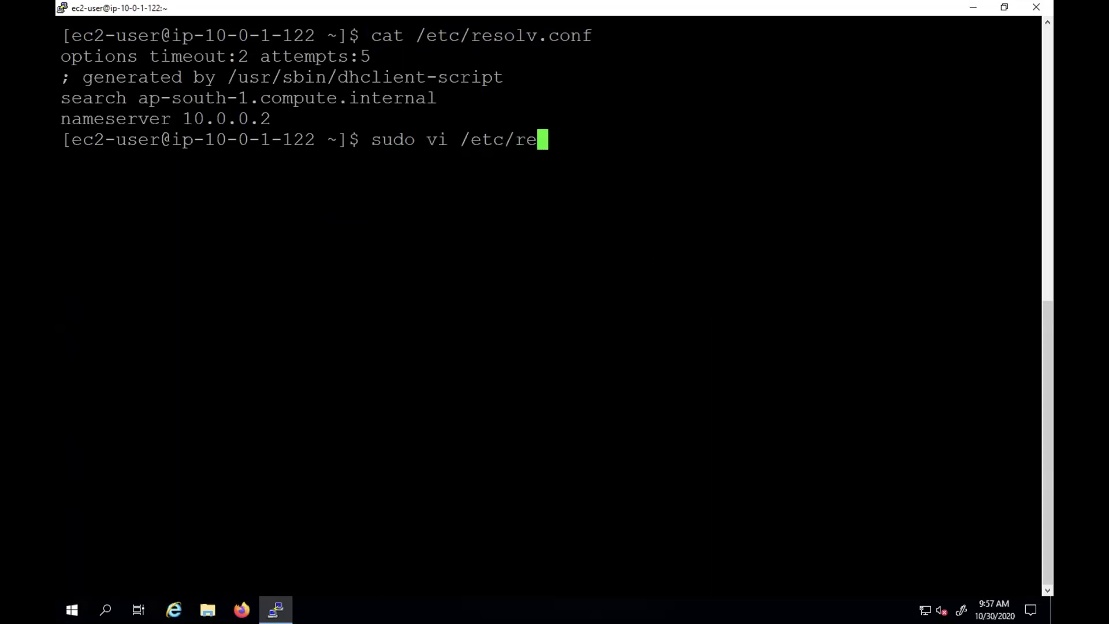
{"action": "type", "text": "s"}
{"action": "key", "text": "Tab"}
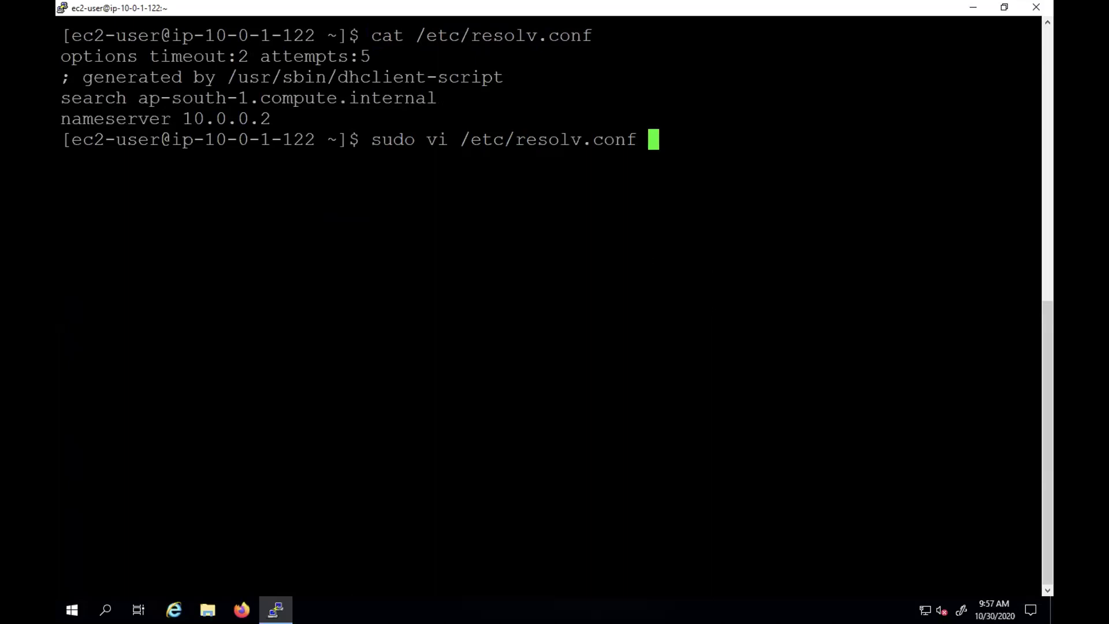
{"action": "key", "text": "Return"}
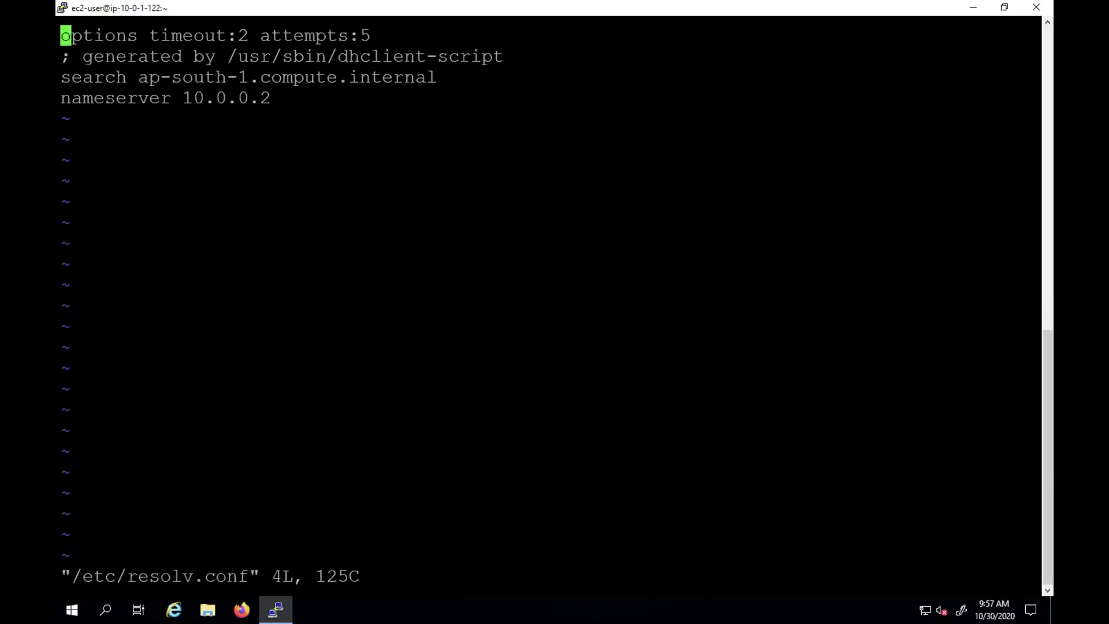
{"action": "key", "text": "i"}
{"action": "key", "text": "Down"}
{"action": "key", "text": "Down"}
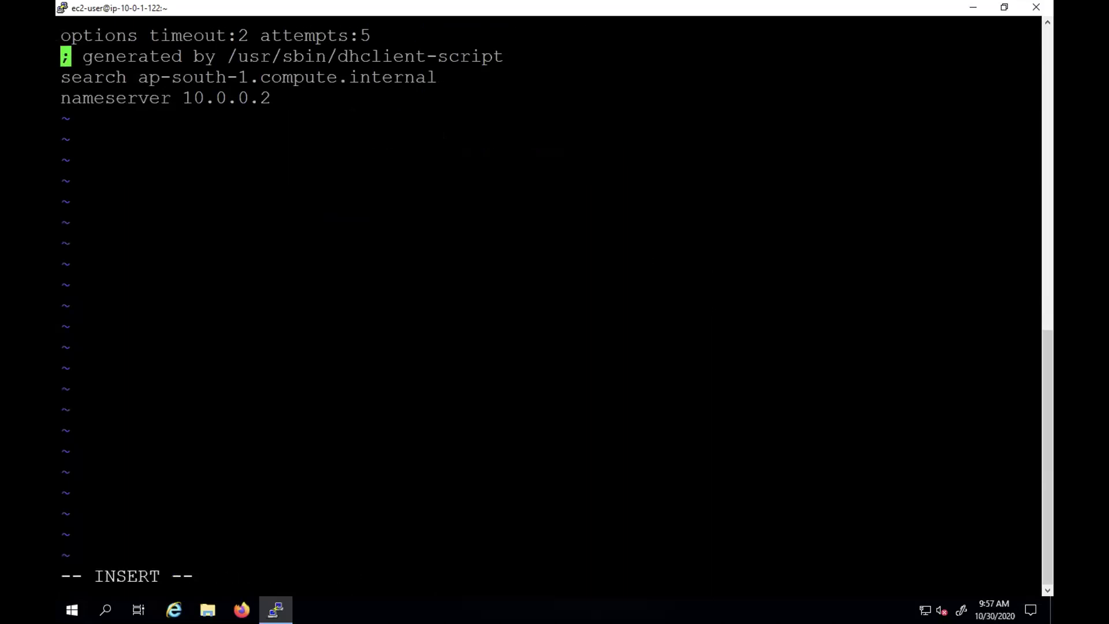
{"action": "key", "text": "Right"}
{"action": "key", "text": "Right"}
{"action": "key", "text": "Right"}
{"action": "key", "text": "Right"}
{"action": "key", "text": "Right"}
{"action": "key", "text": "Right"}
{"action": "key", "text": "Right"}
{"action": "key", "text": "Right"}
{"action": "key", "text": "Right"}
{"action": "key", "text": "Right"}
{"action": "key", "text": "Right"}
{"action": "key", "text": "Right"}
{"action": "key", "text": "Right"}
{"action": "key", "text": "Right"}
{"action": "key", "text": "Right"}
{"action": "key", "text": "Right"}
{"action": "key", "text": "Right"}
{"action": "key", "text": "Right"}
{"action": "key", "text": "Right"}
{"action": "key", "text": "Right"}
{"action": "key", "text": "Right"}
{"action": "key", "text": "Right"}
{"action": "key", "text": "Right"}
{"action": "key", "text": "Right"}
{"action": "key", "text": "Right"}
{"action": "key", "text": "Right"}
{"action": "key", "text": "Right"}
{"action": "key", "text": "Right"}
{"action": "key", "text": "Right"}
{"action": "key", "text": "Right"}
{"action": "key", "text": "Right"}
{"action": "key", "text": "Right"}
{"action": "key", "text": "Right"}
{"action": "key", "text": "Right"}
{"action": "type", "text": "rpl.lab"}
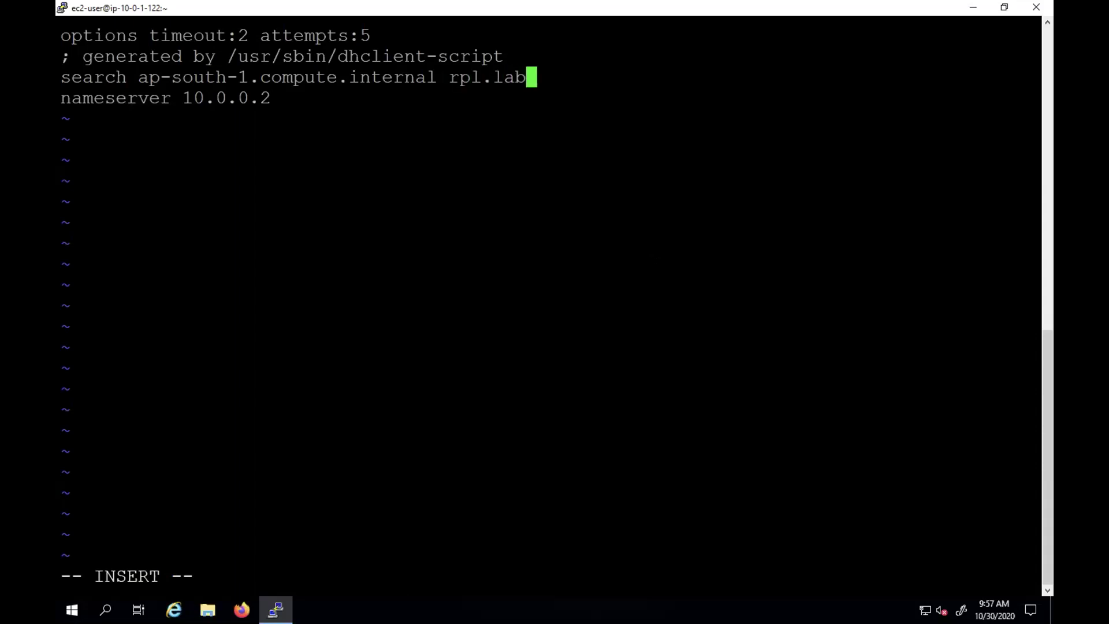
{"action": "key", "text": "Escape"}
{"action": "type", "text": ":wq!"}
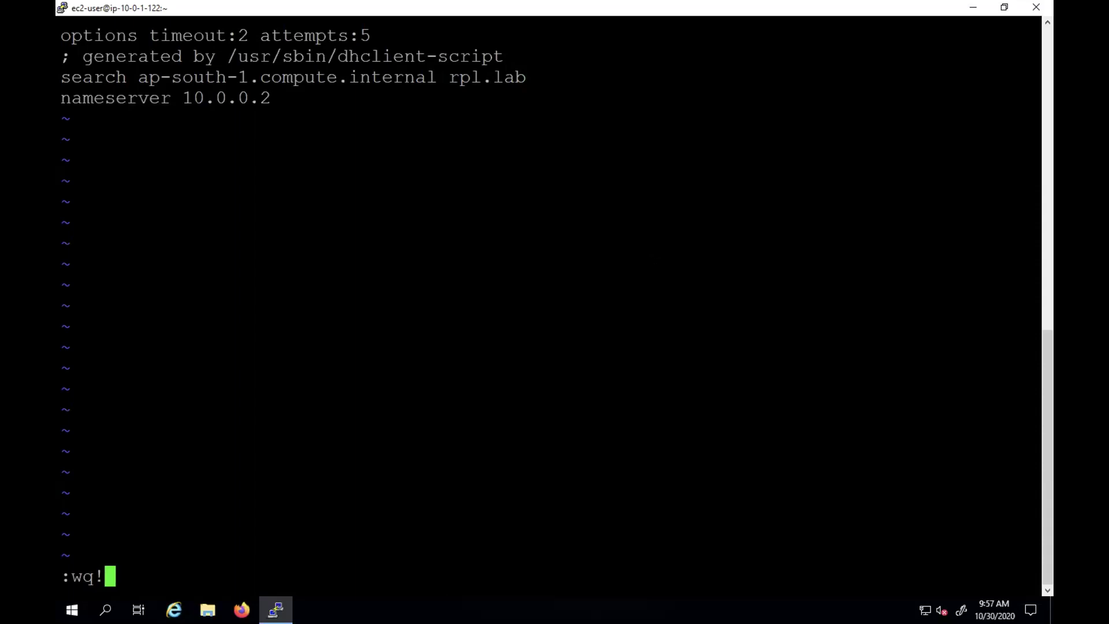
{"action": "key", "text": "Return"}
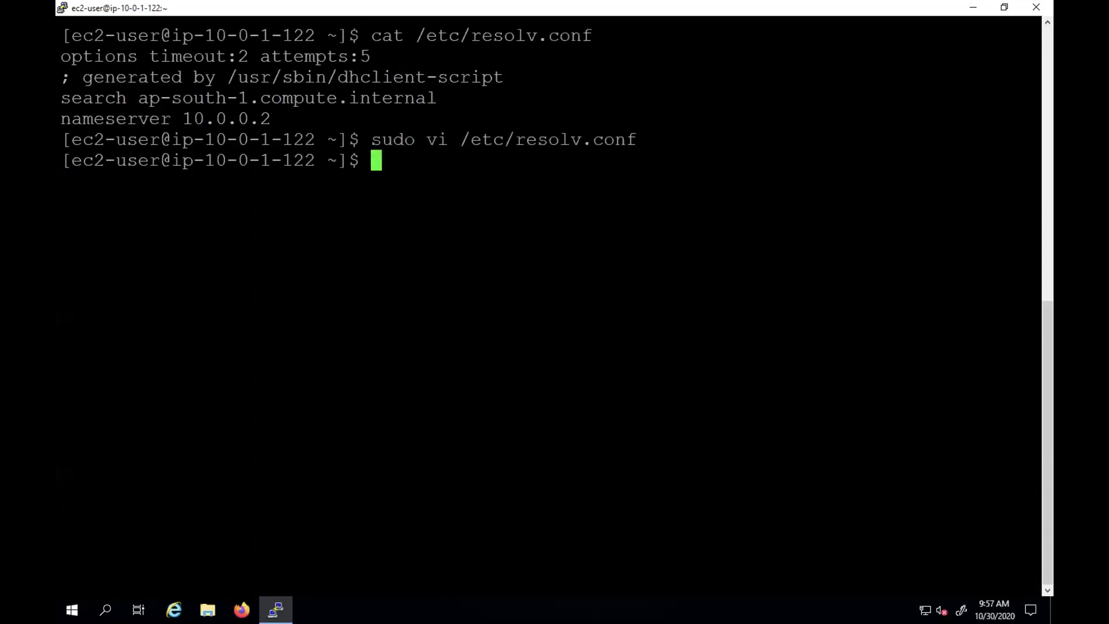
Repeat the nslookup for ip-10-0-2-8.rpl.lab from the public instance.
{"action": "key", "text": "Up"}
{"action": "key", "text": "Up"}
{"action": "key", "text": "Up"}
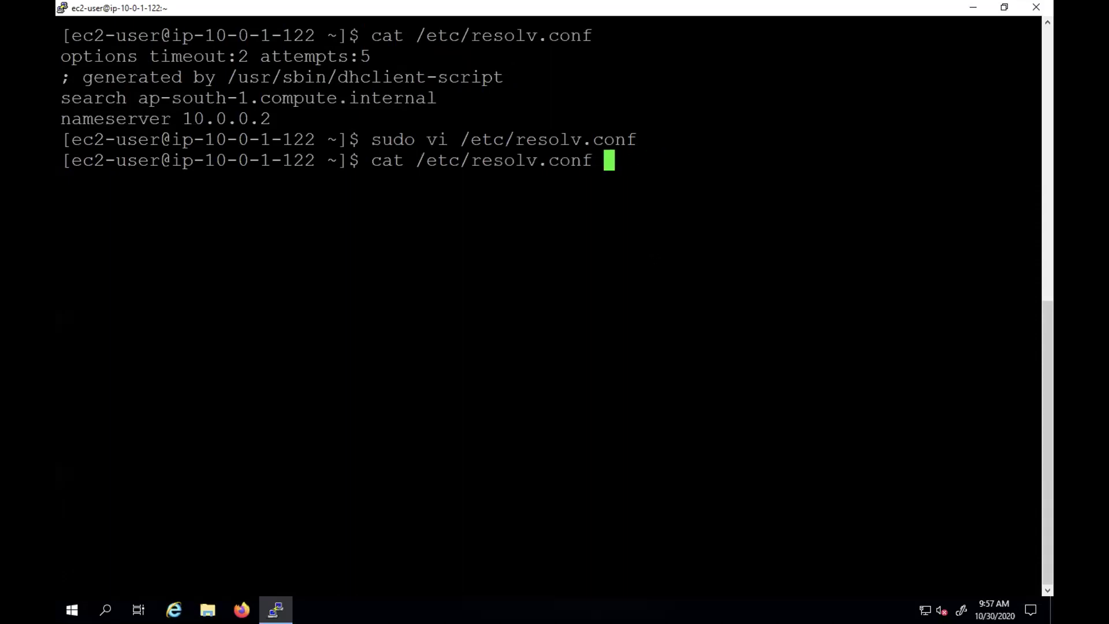
{"action": "key", "text": "Up"}
{"action": "key", "text": "Up"}
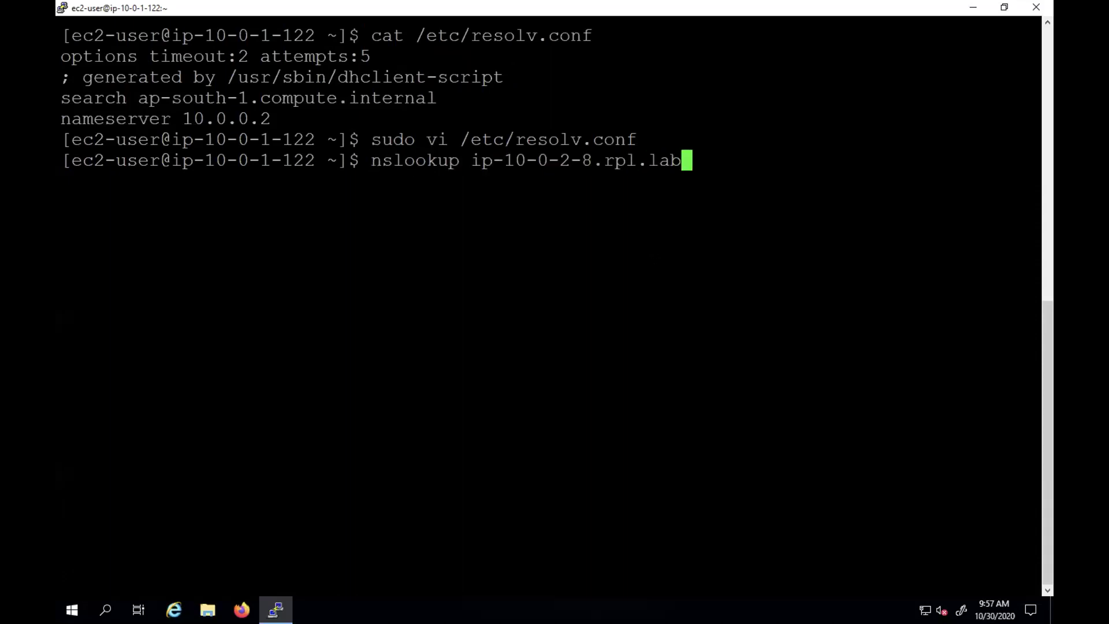
{"action": "key", "text": "Up"}
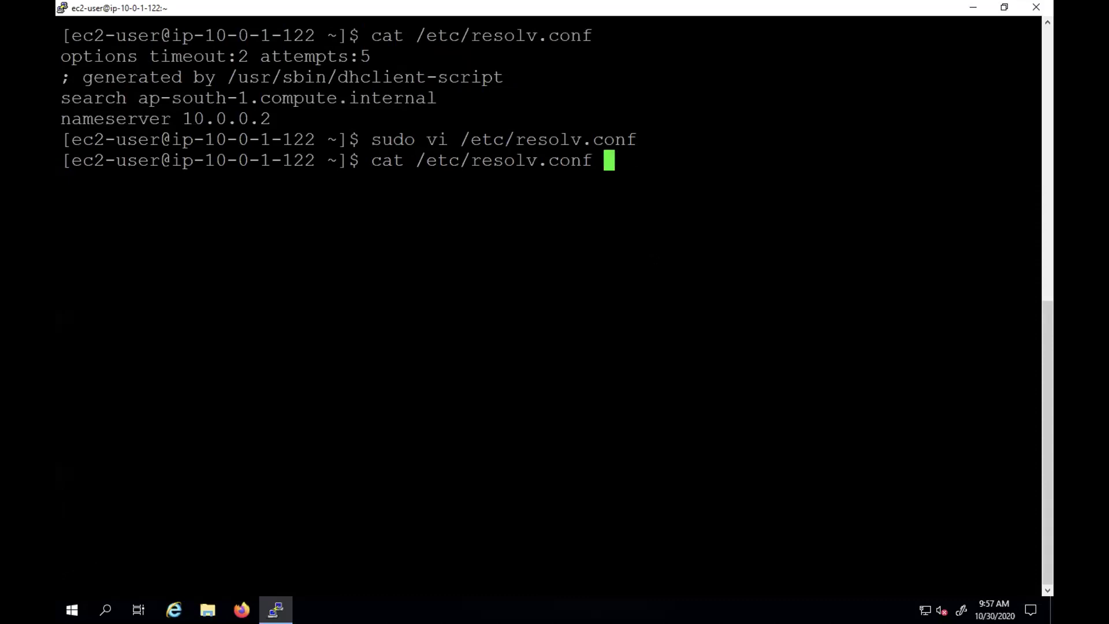
{"action": "key", "text": "Down"}
{"action": "key", "text": "Down"}
{"action": "key", "text": "Return"}
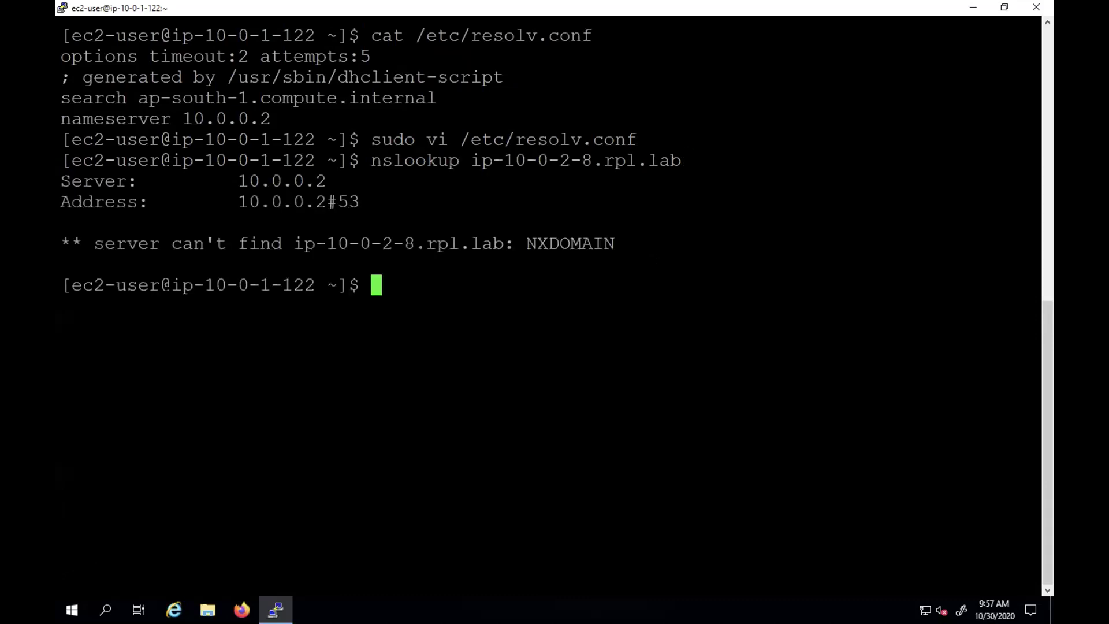
Run dig +trace on ip-10-0-2-8.rpl.lab, review the trace output, and clear the terminal.
{"action": "type", "text": "dig +trace"}
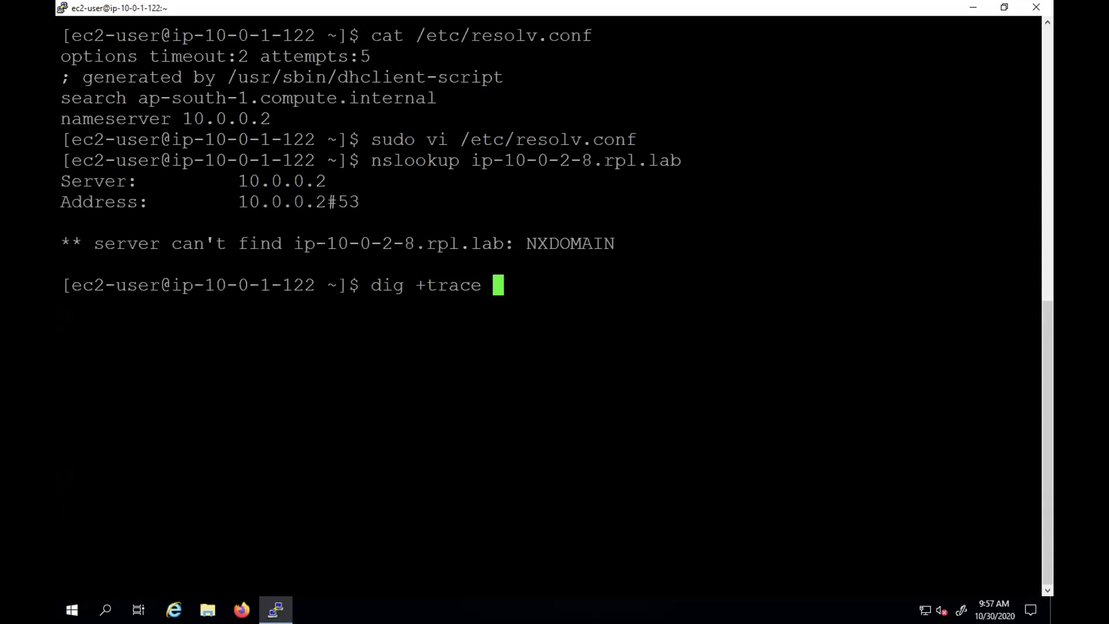
{"action": "left_click_drag", "start_coordinate": [471, 160], "coordinate": [677, 159]}
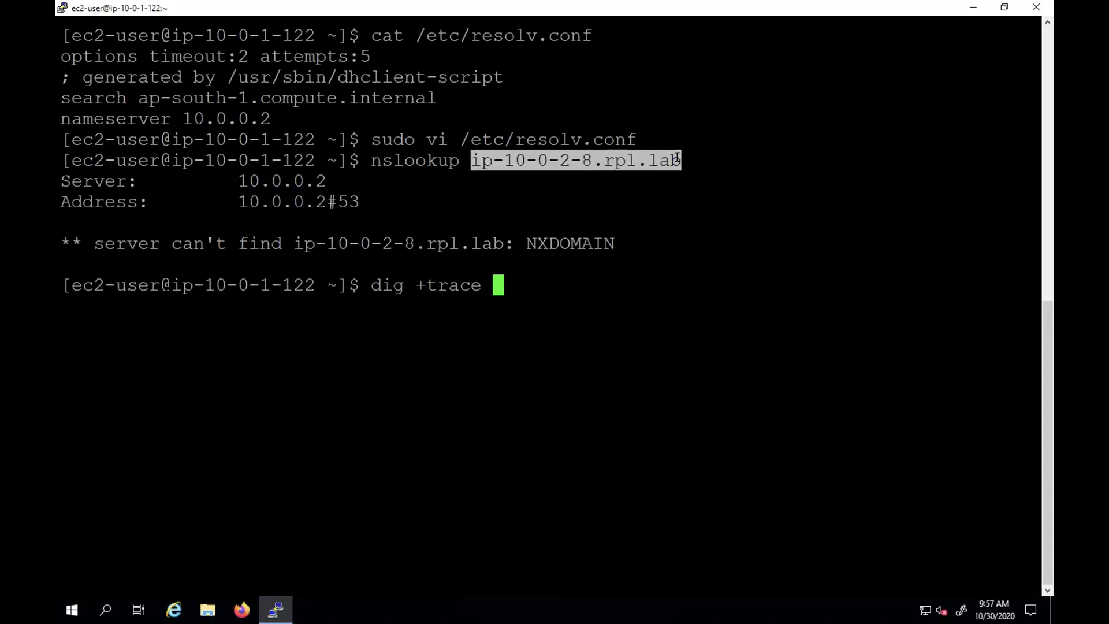
{"action": "key", "text": "shift+Insert"}
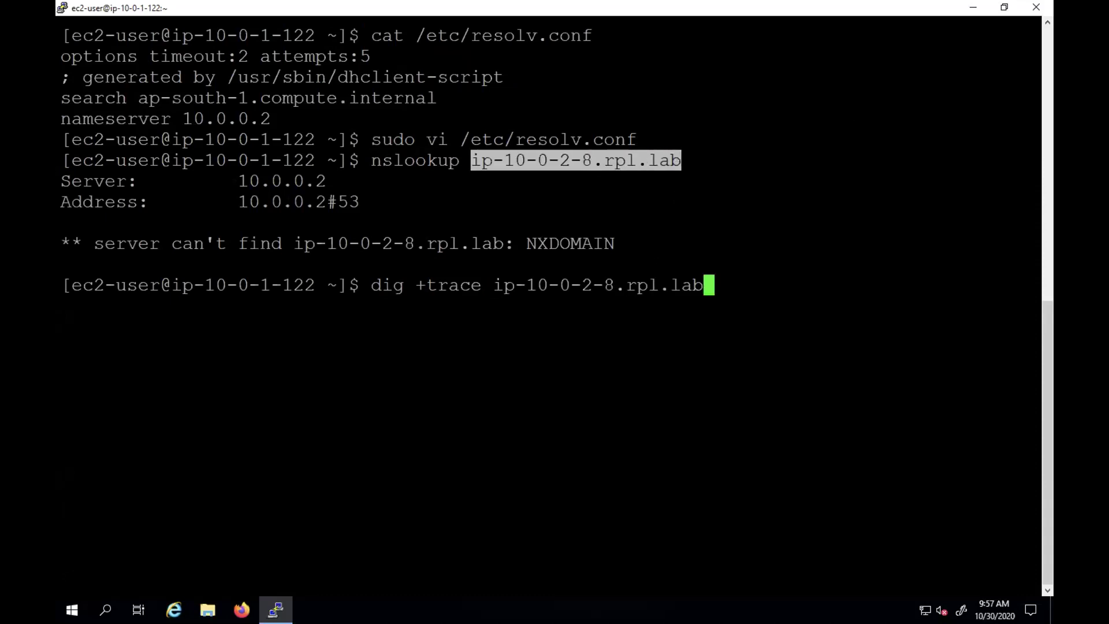
{"action": "key", "text": "Return"}
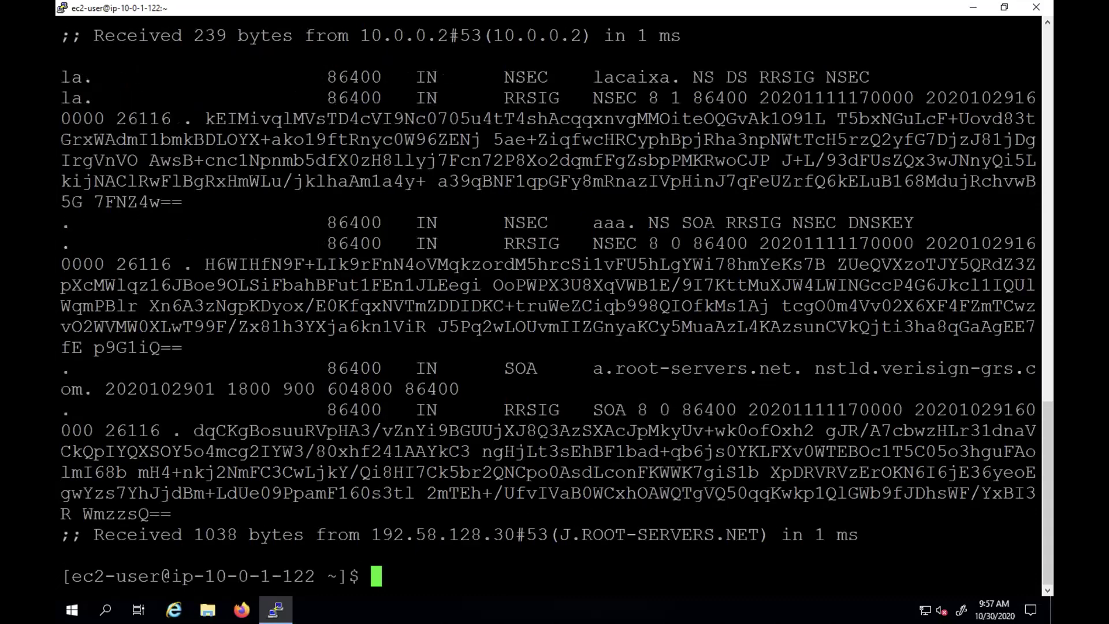
{"action": "scroll", "coordinate": [548, 301], "scroll_direction": "up", "scroll_amount": 4}
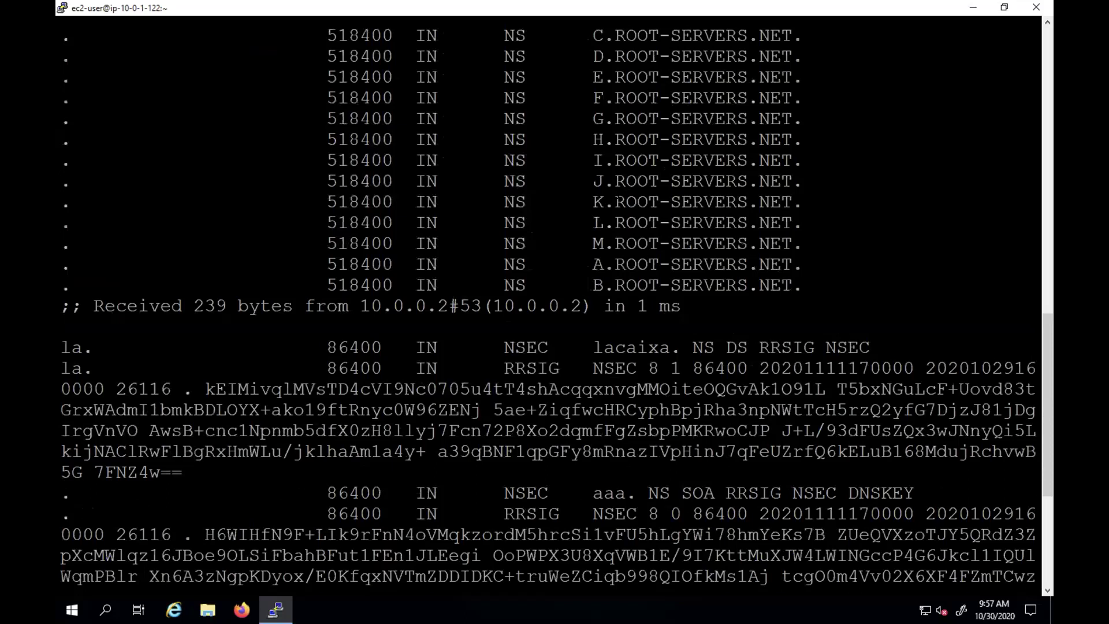
{"action": "scroll", "coordinate": [76, 500], "scroll_direction": "down", "scroll_amount": 4}
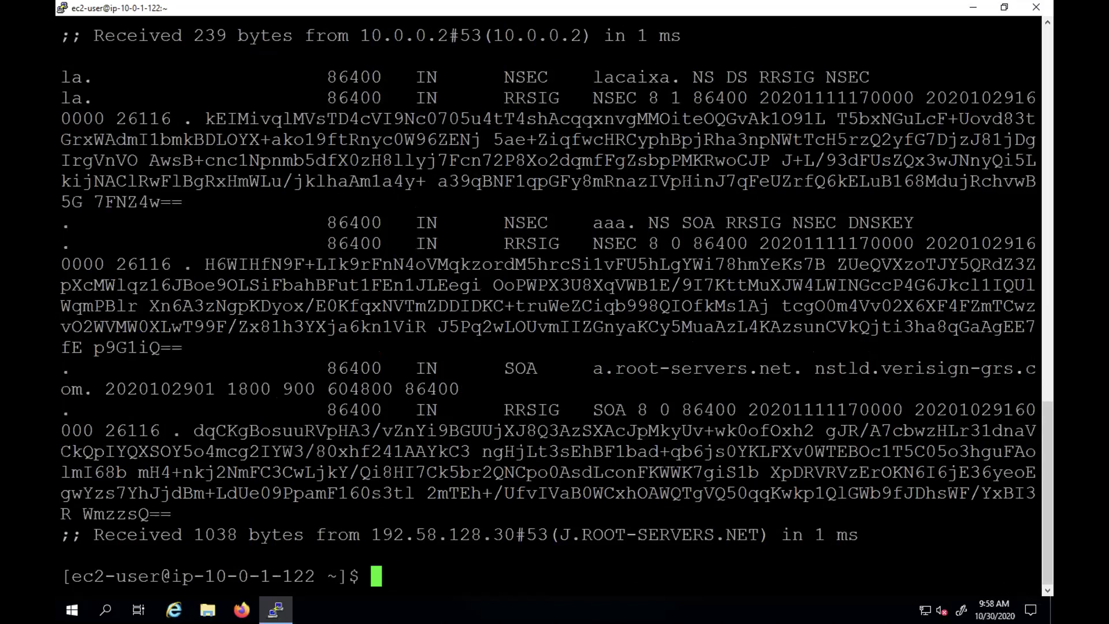
{"action": "type", "text": "clear"}
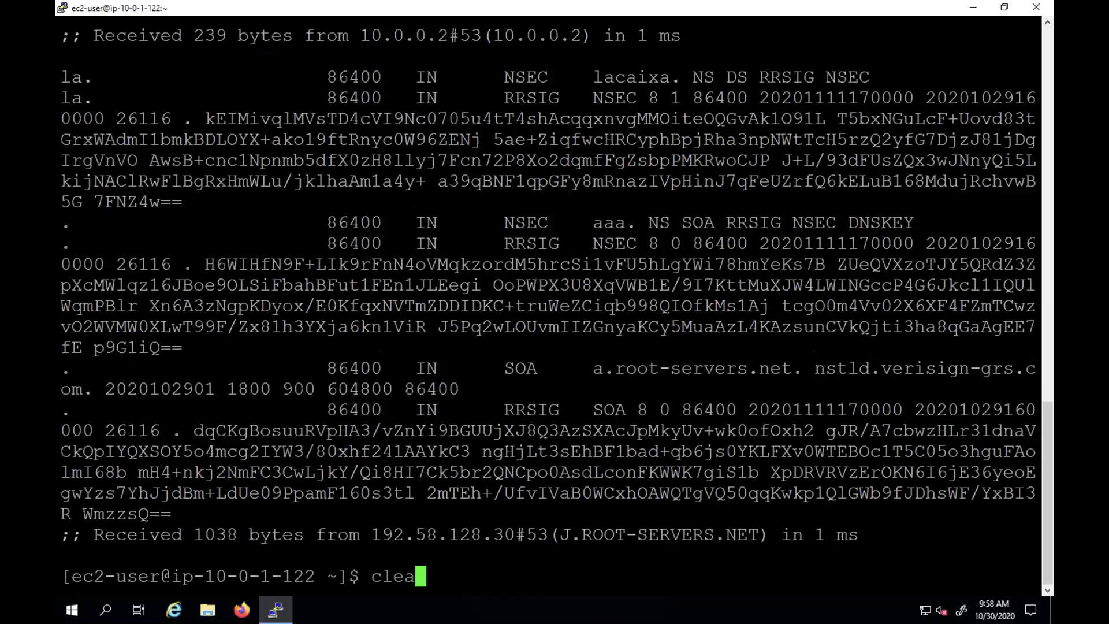
{"action": "key", "text": "Return"}
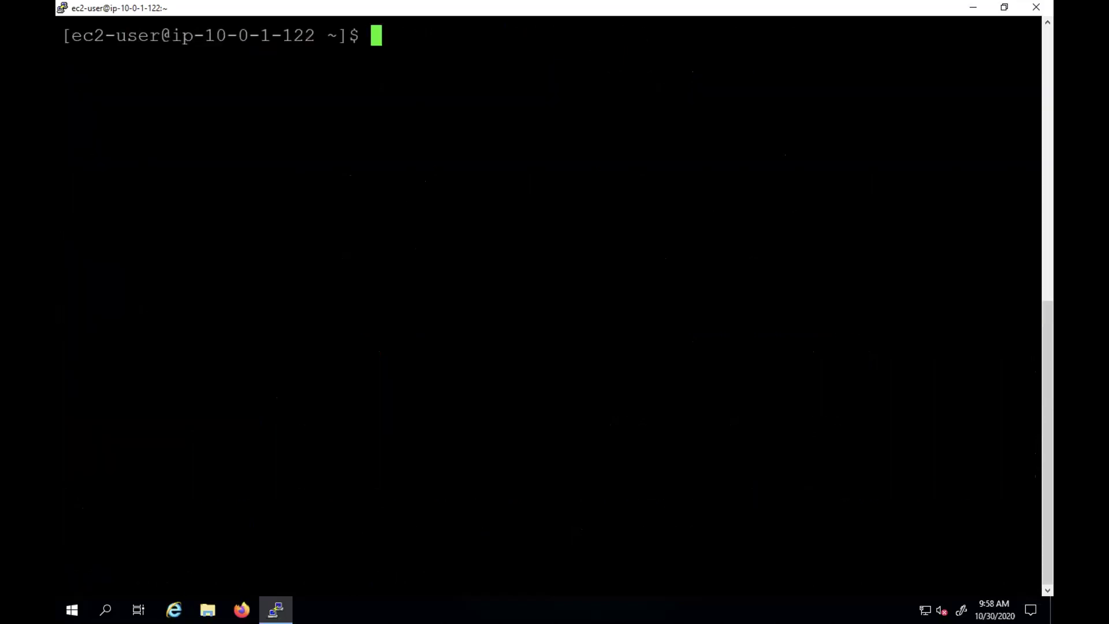
Switch to the EC2 instances page in Firefox and highlight the domain part of the private instance's Private IPv4 DNS name.
{"action": "key", "text": "ctrl+Left"}
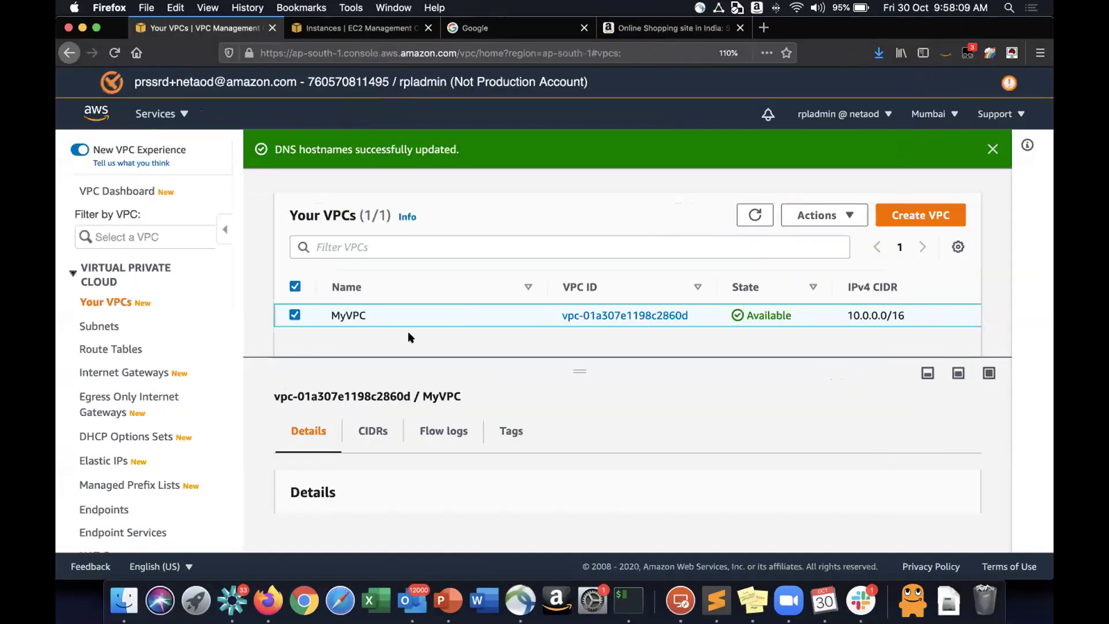
{"action": "left_click", "coordinate": [358, 29]}
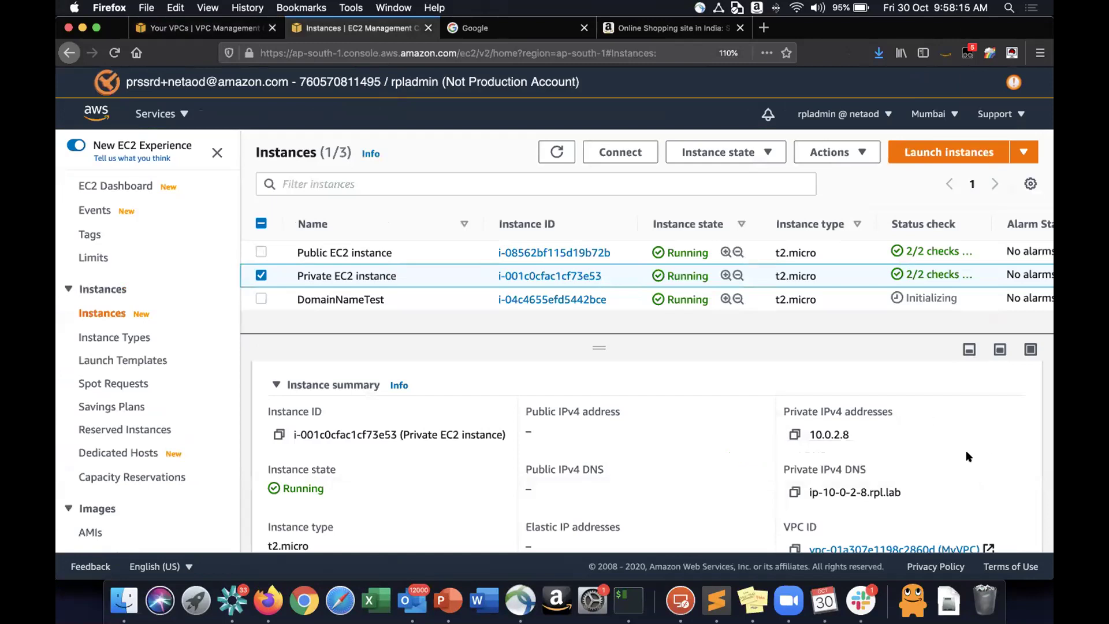
{"action": "left_click_drag", "start_coordinate": [868, 492], "coordinate": [911, 491]}
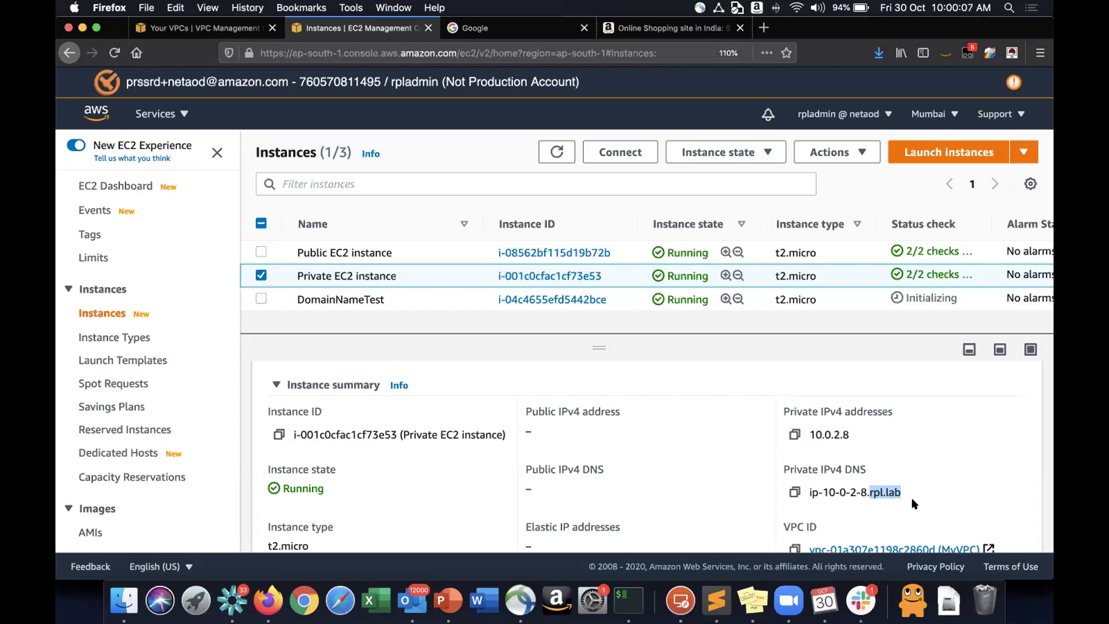
Check which DHCP options set is associated with MyVPC, and leave the edit page without saving.
{"action": "left_click", "coordinate": [208, 28]}
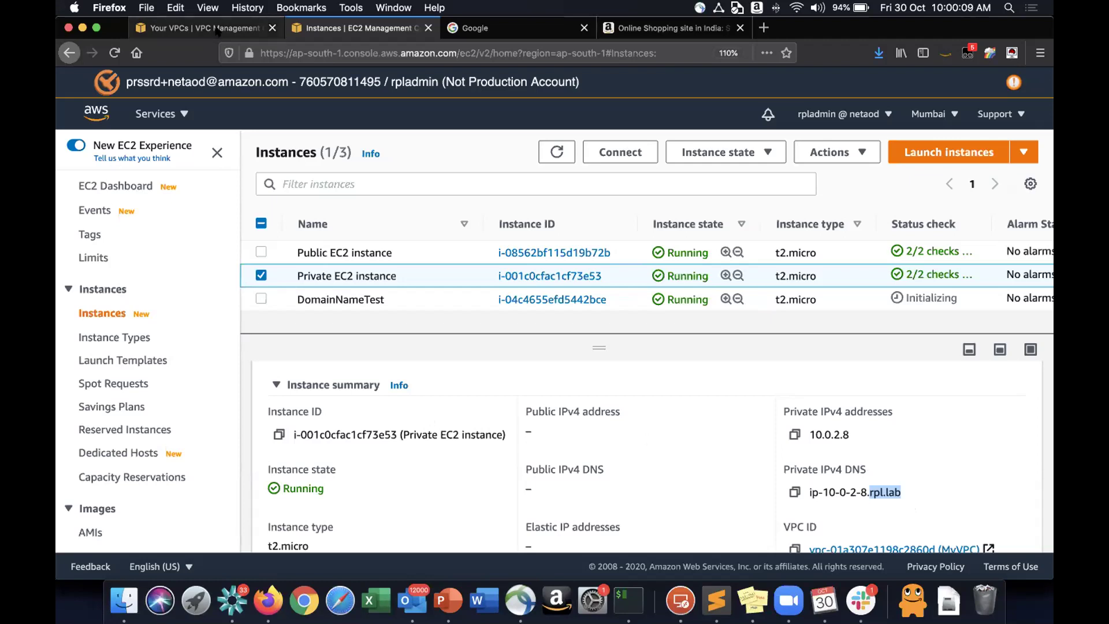
{"action": "left_click", "coordinate": [847, 215]}
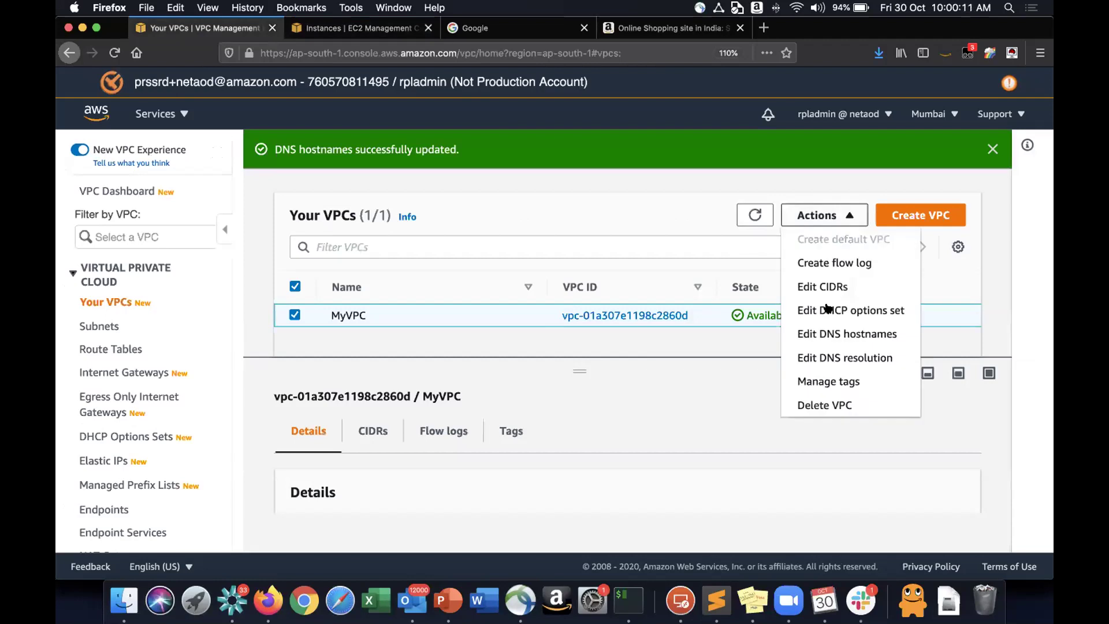
{"action": "left_click", "coordinate": [885, 312]}
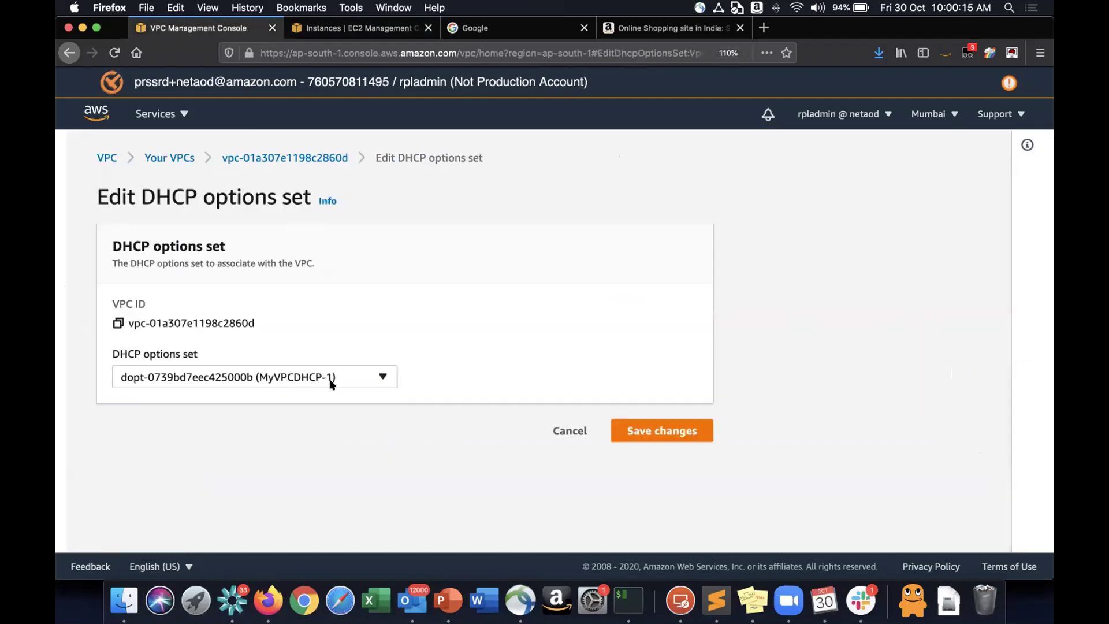
{"action": "left_click", "coordinate": [567, 430]}
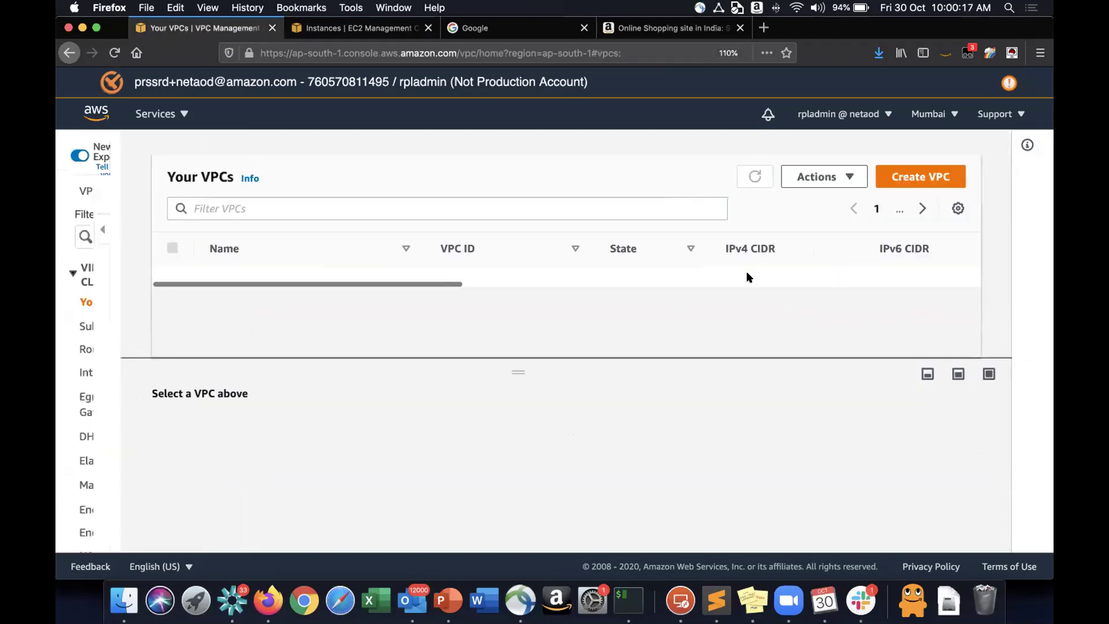
Check MyVPC's DNS resolution setting and its DNS hostnames setting, leaving both edit pages without saving.
{"action": "left_click", "coordinate": [817, 177]}
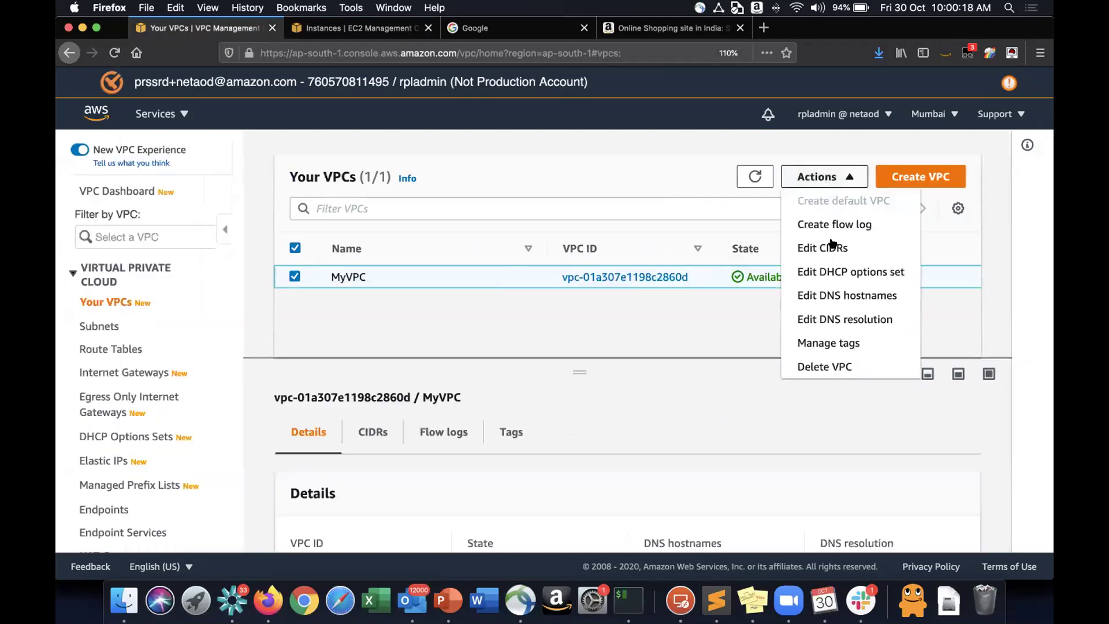
{"action": "left_click", "coordinate": [833, 319]}
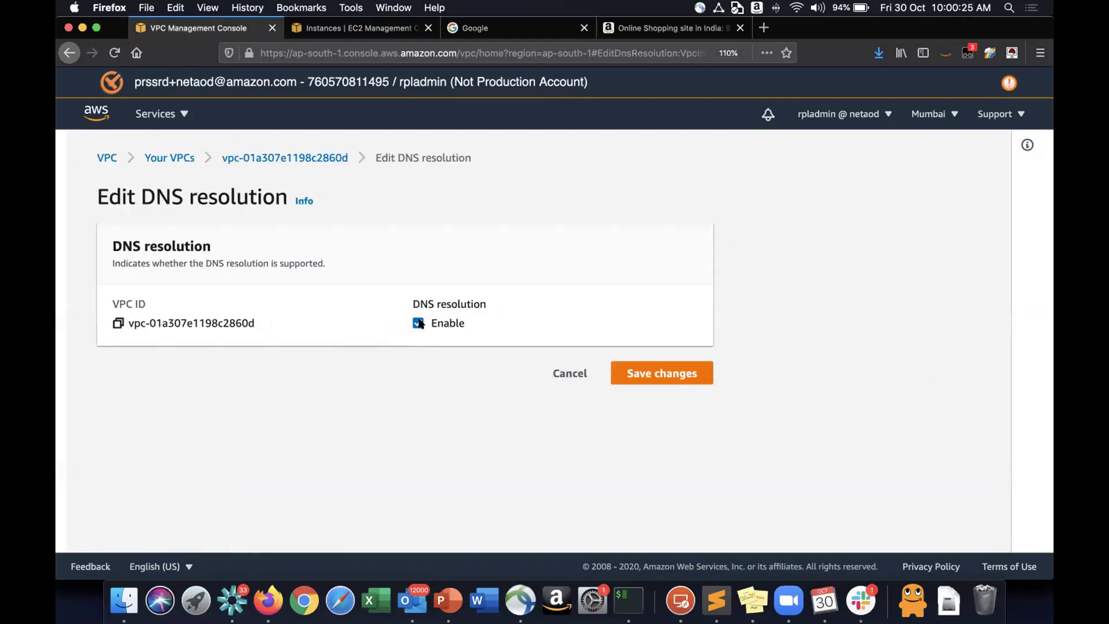
{"action": "left_click", "coordinate": [553, 373]}
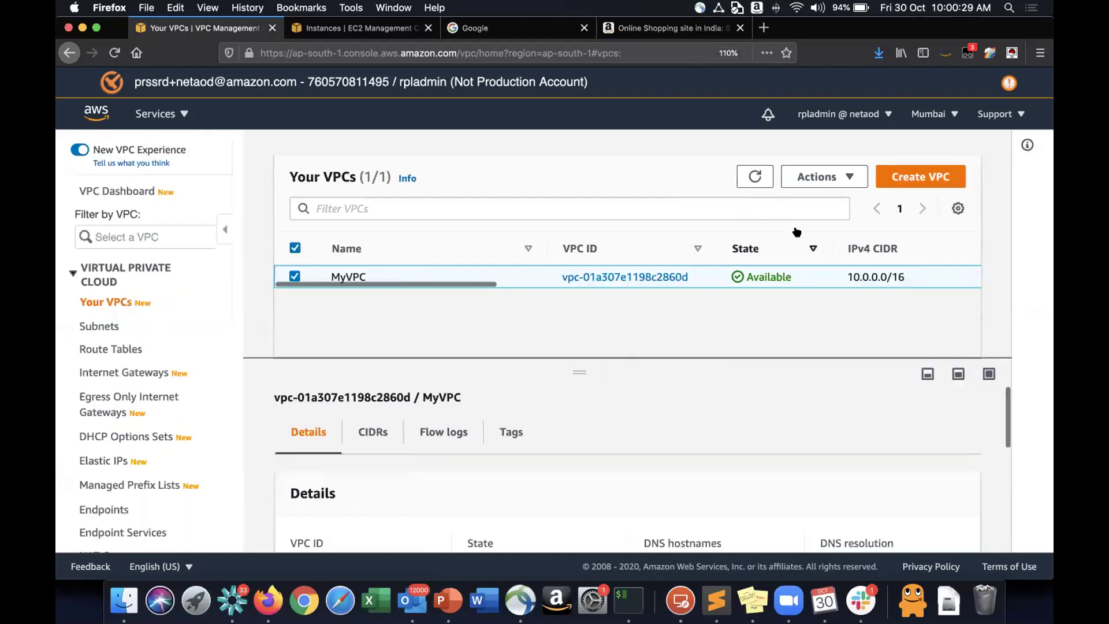
{"action": "left_click", "coordinate": [848, 177]}
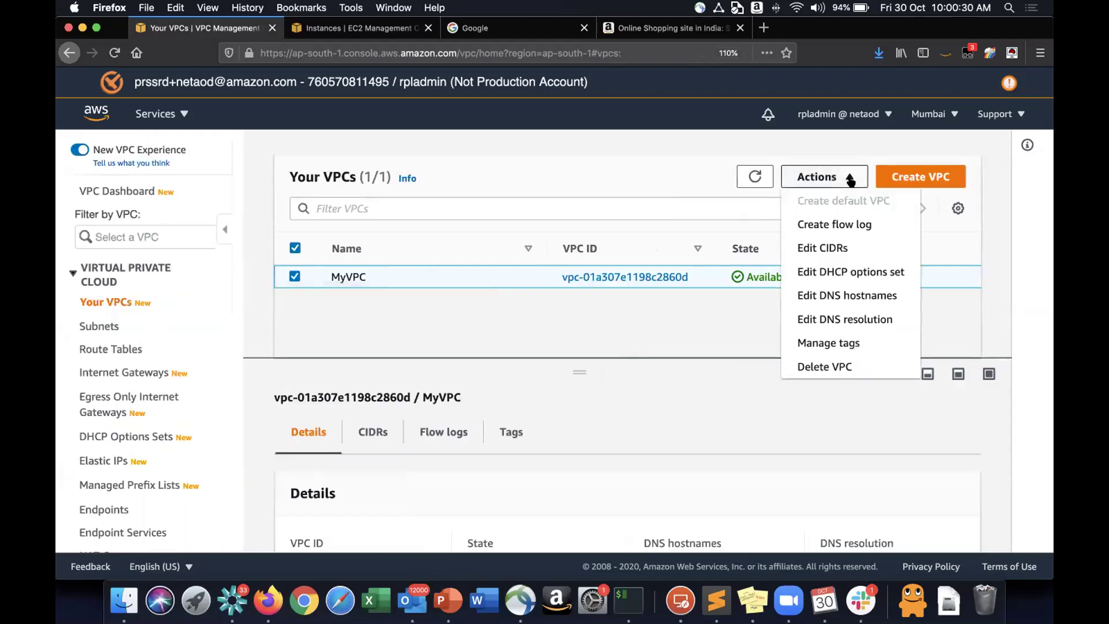
{"action": "left_click", "coordinate": [846, 295]}
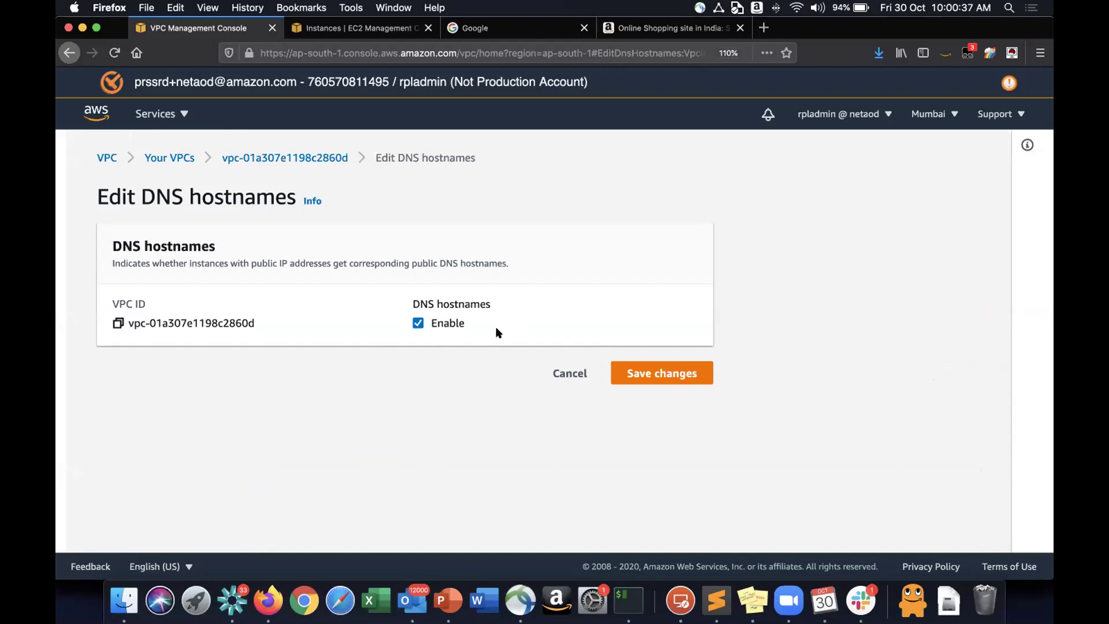
{"action": "left_click", "coordinate": [572, 373]}
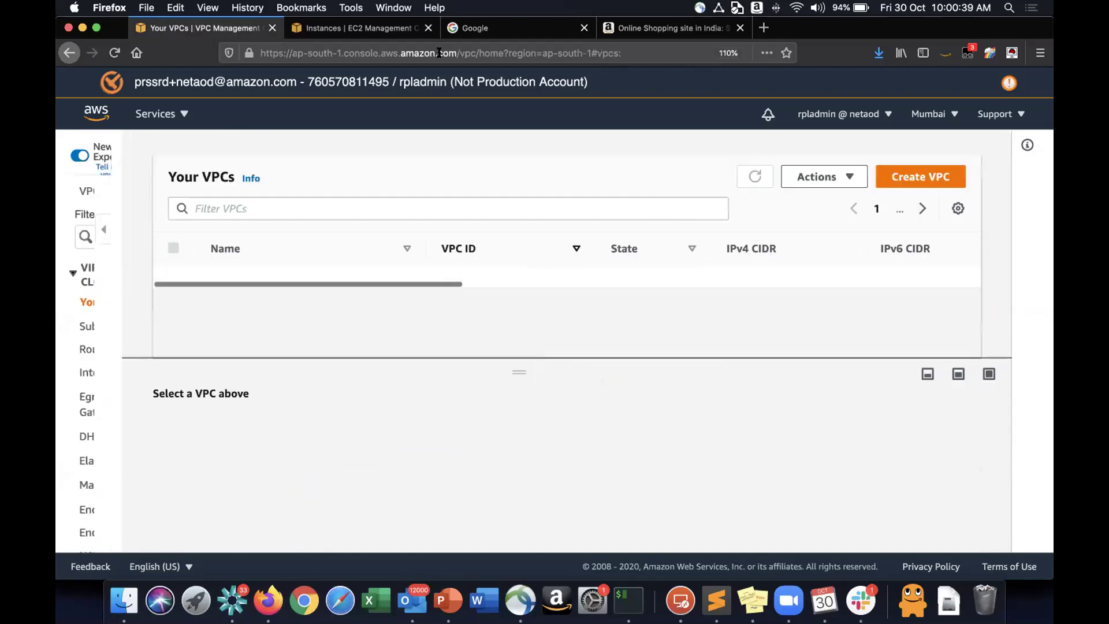
Return to the EC2 instances list and view the Public EC2 instance's public and private IPv4 DNS details.
{"action": "left_click", "coordinate": [381, 29]}
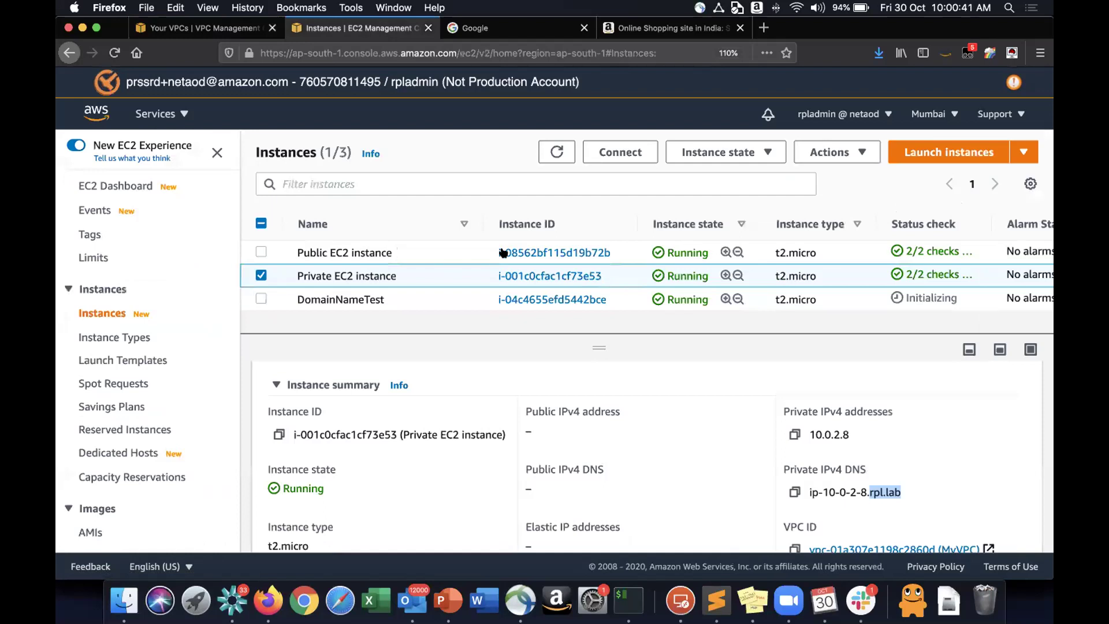
{"action": "left_click", "coordinate": [450, 250]}
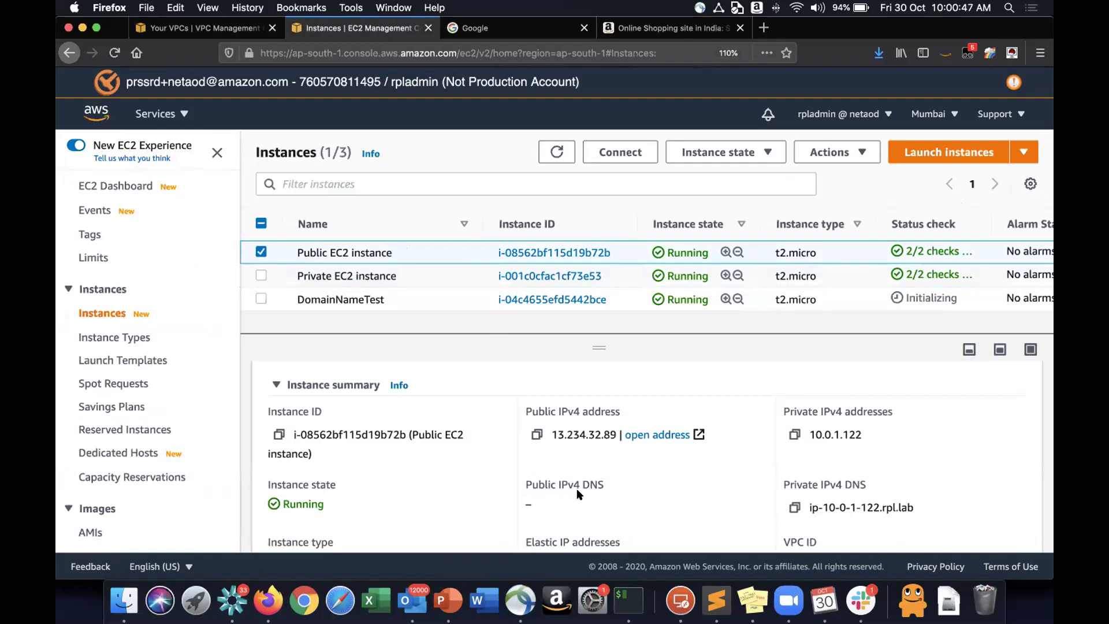
Recheck the DNS hostnames setting of MyVPC in the VPC console and leave the edit page without saving.
{"action": "left_click", "coordinate": [174, 28]}
{"action": "left_click", "coordinate": [808, 175]}
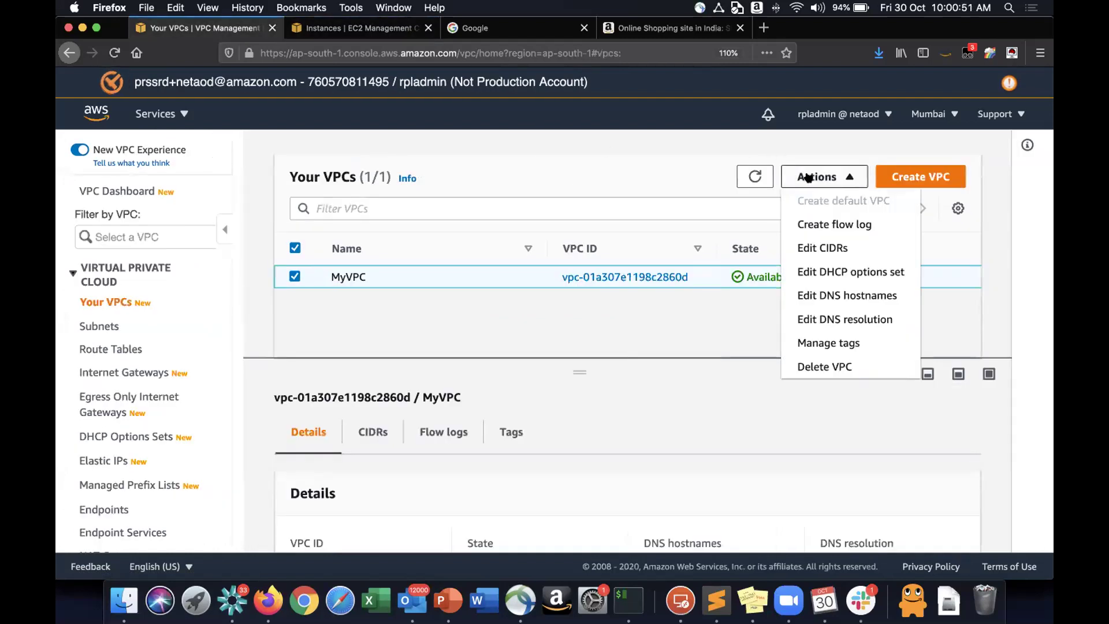
{"action": "left_click", "coordinate": [855, 295]}
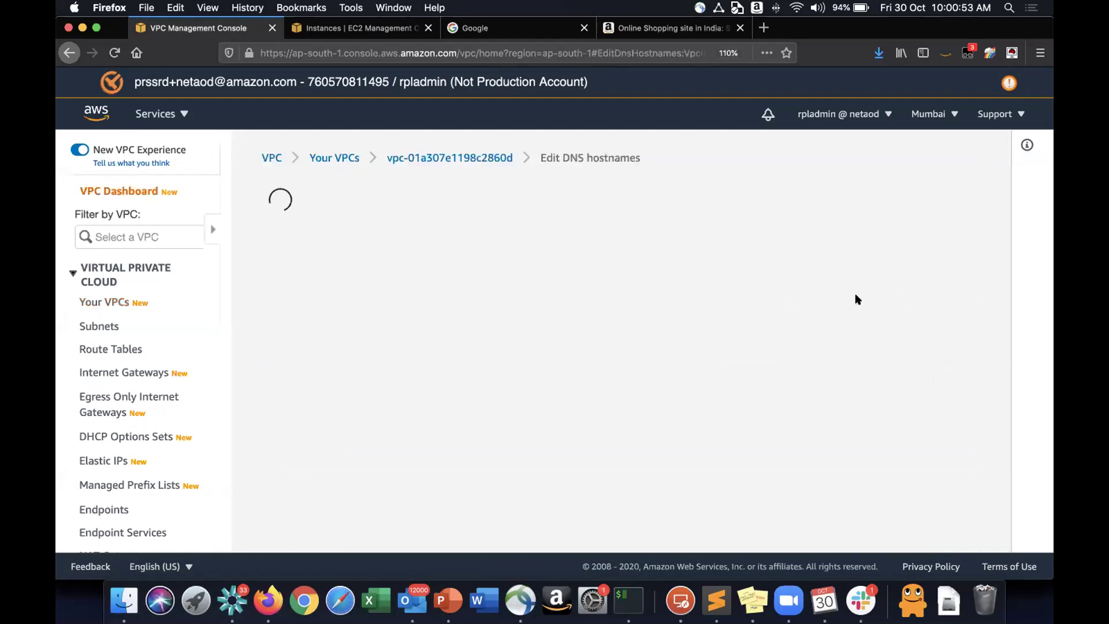
{"action": "left_click", "coordinate": [586, 374]}
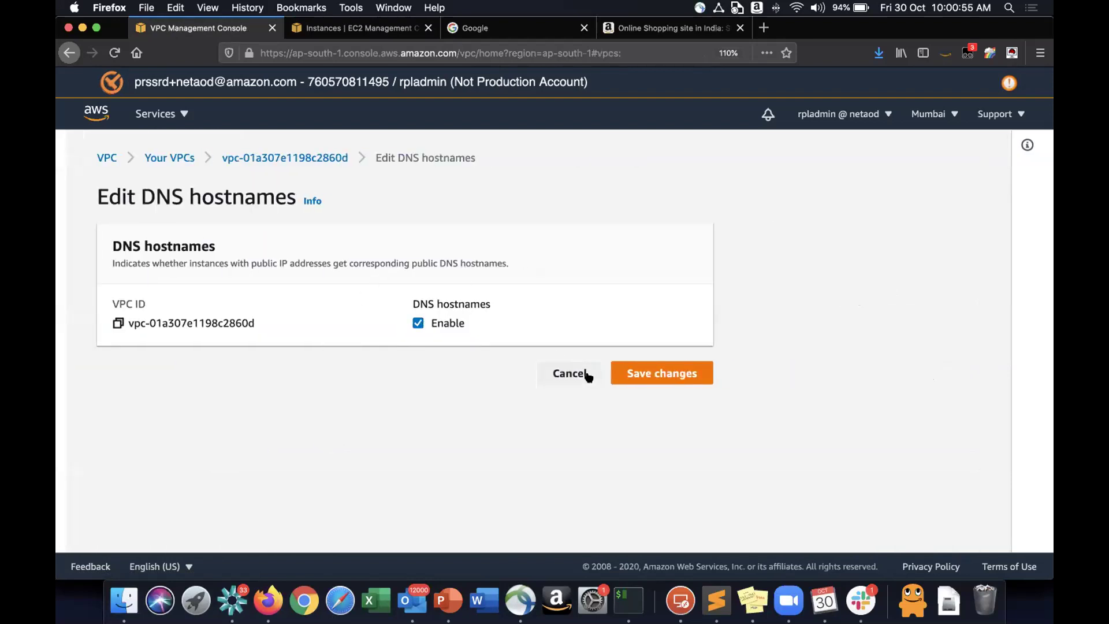
Start launching an EC2 instance from the Amazon Linux 2 AMI, keeping the default instance details and storage and adding no tags.
{"action": "left_click", "coordinate": [354, 27]}
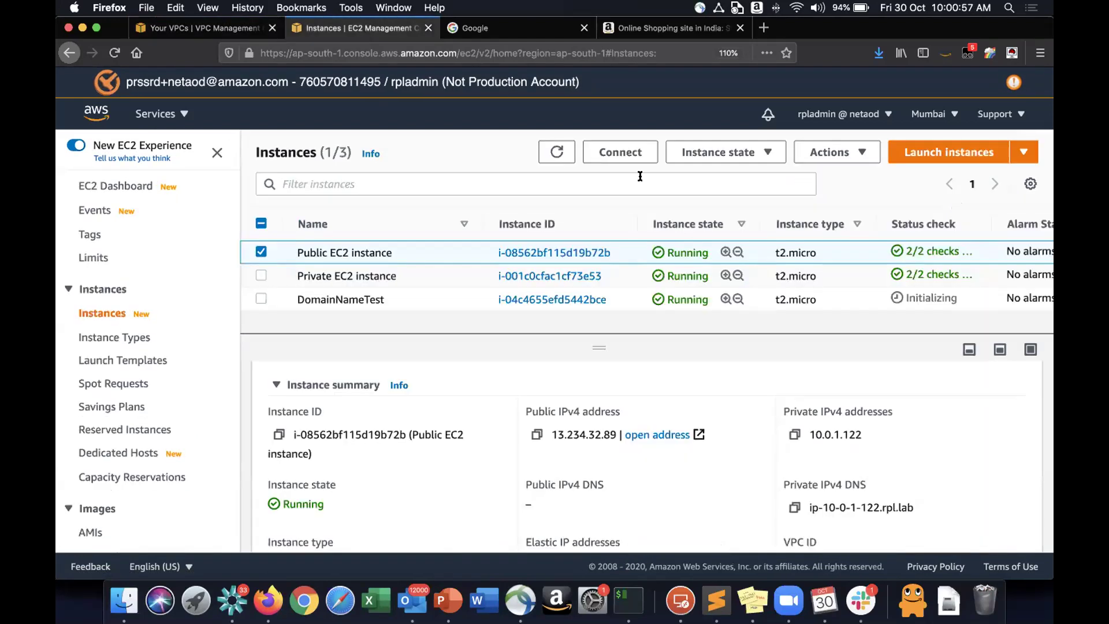
{"action": "left_click", "coordinate": [934, 151]}
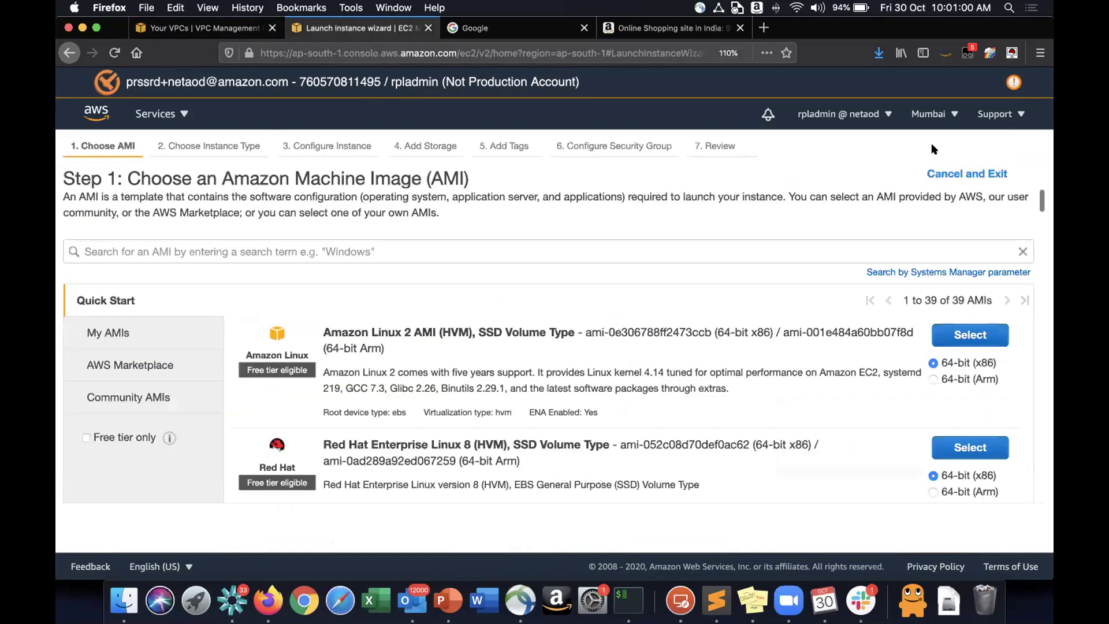
{"action": "left_click", "coordinate": [954, 338]}
{"action": "left_click", "coordinate": [950, 524]}
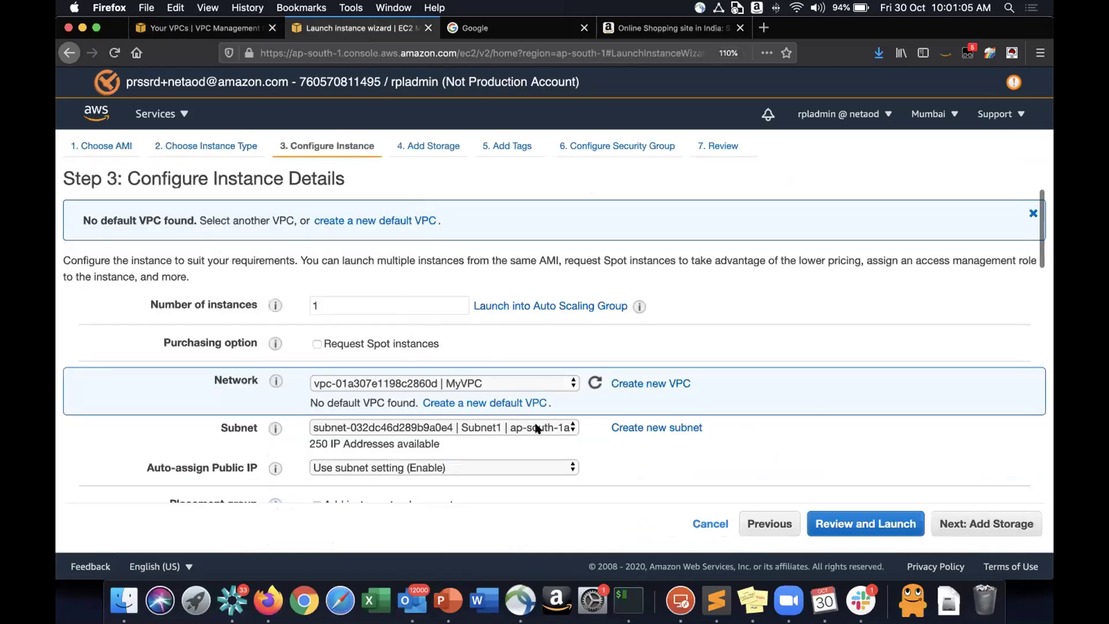
{"action": "left_click", "coordinate": [1008, 528]}
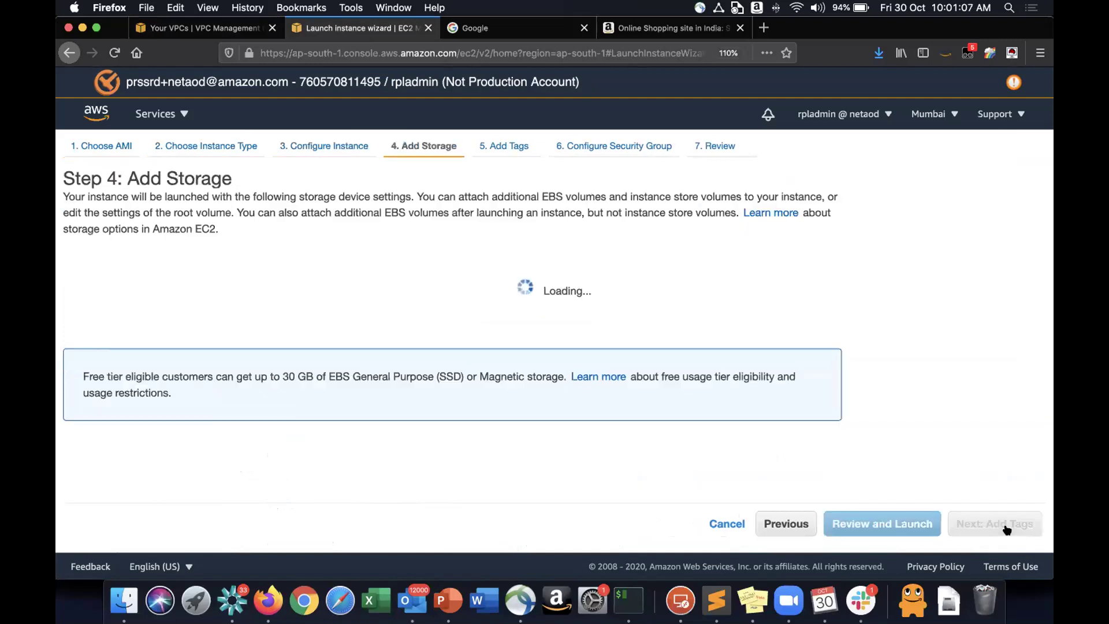
{"action": "left_click", "coordinate": [1007, 529]}
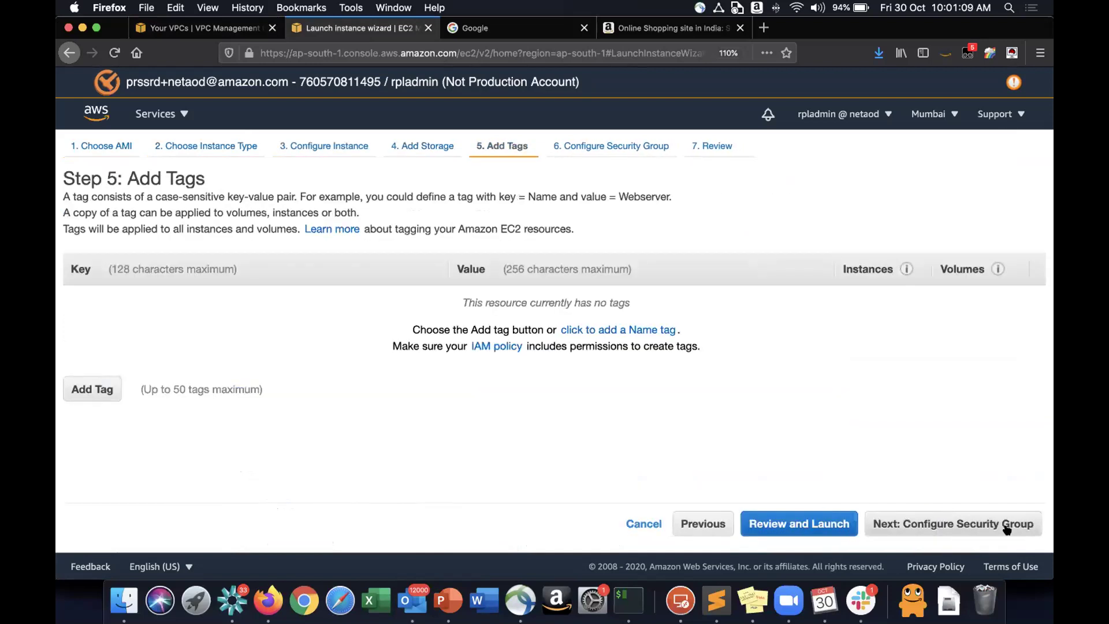
{"action": "left_click", "coordinate": [1007, 529]}
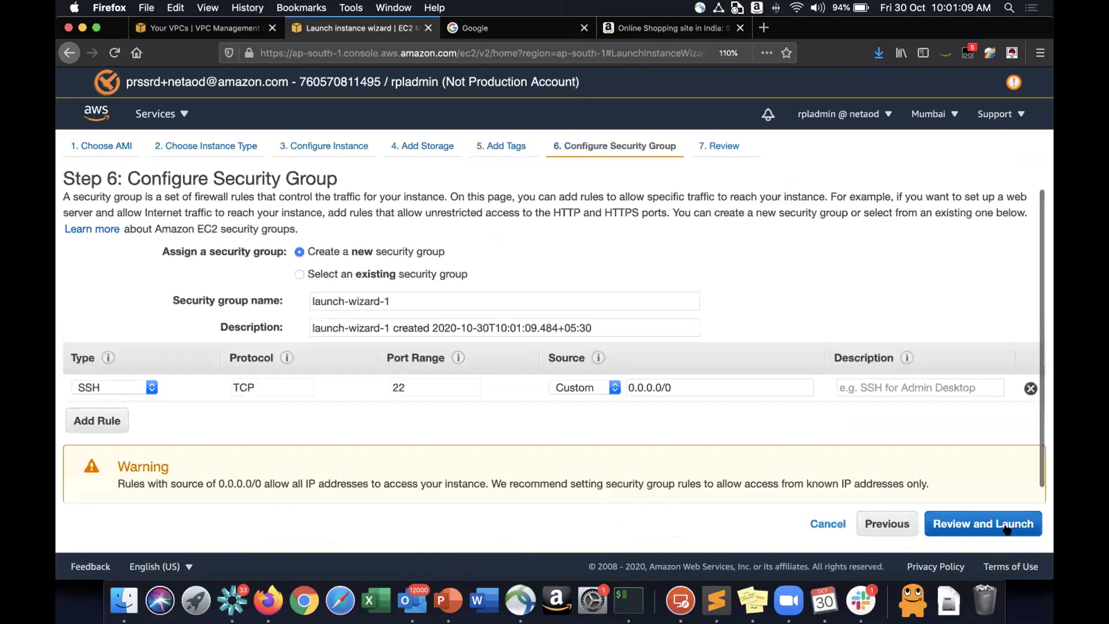
Assign the existing security group PublicSSHAccessAll to the new instance and proceed to the launch review.
{"action": "left_click", "coordinate": [384, 273]}
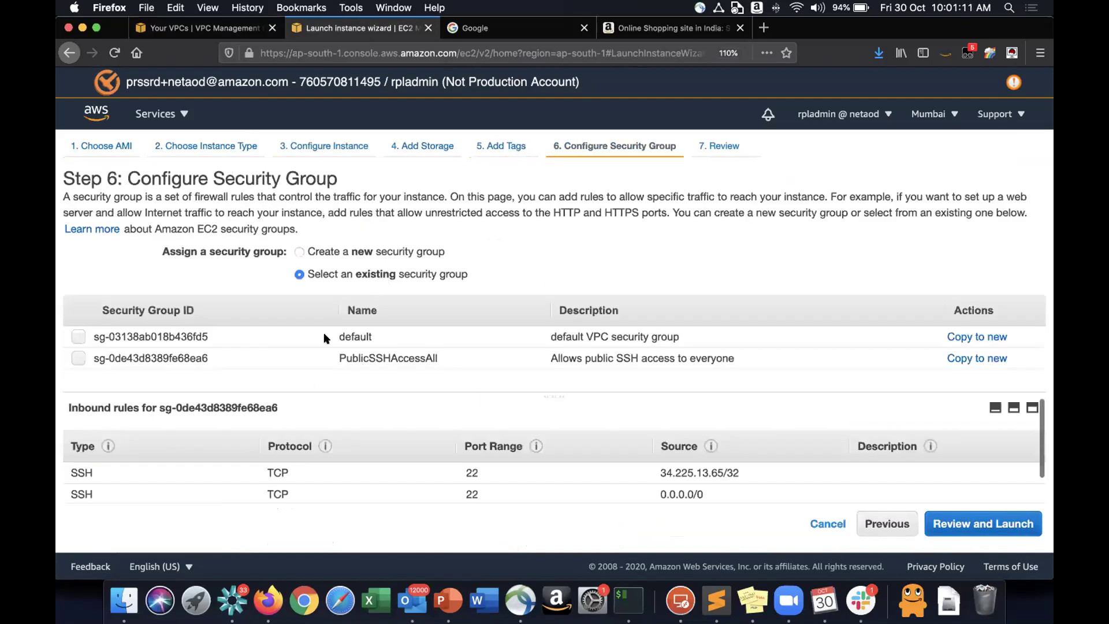
{"action": "left_click", "coordinate": [291, 364]}
{"action": "left_click", "coordinate": [983, 524]}
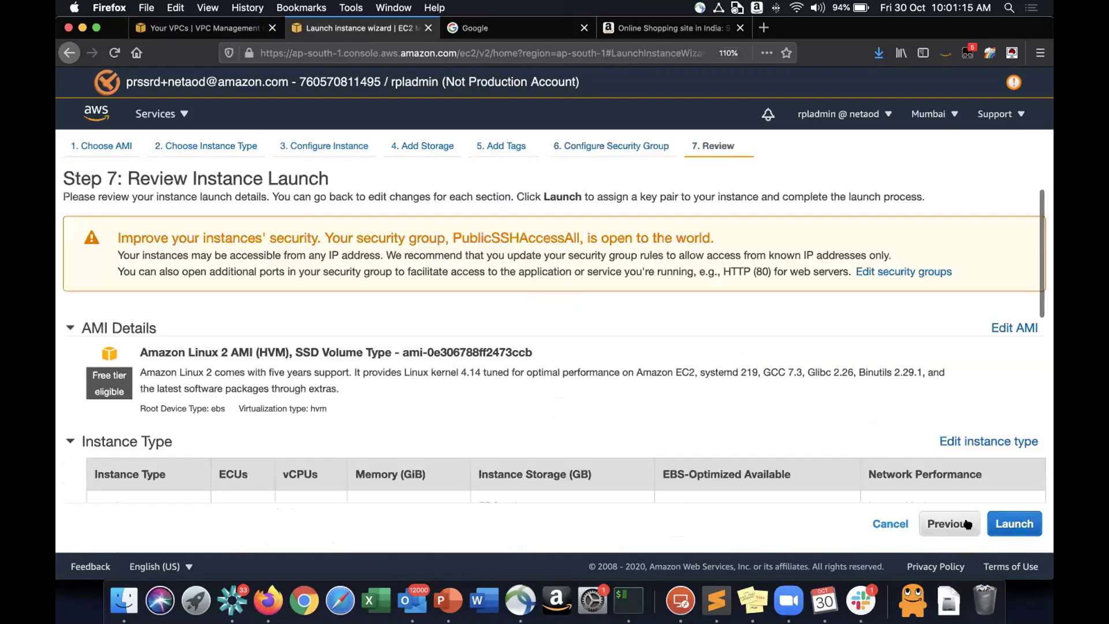
Launch the instance with the existing key pair rpl-mumbai-lab, acknowledging access to its private key file.
{"action": "left_click", "coordinate": [1014, 523]}
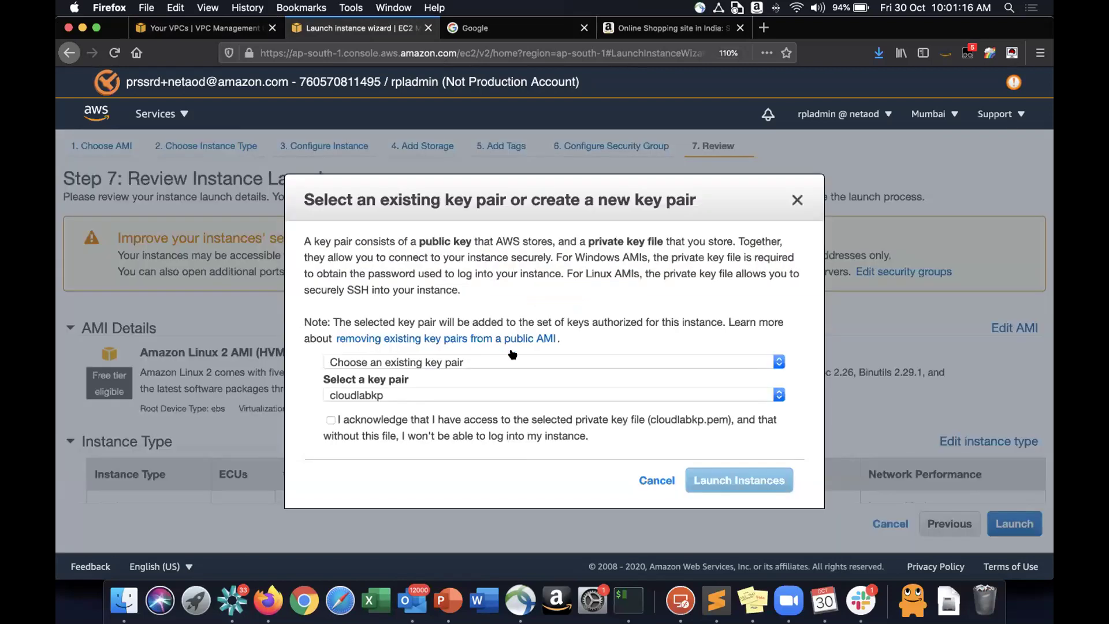
{"action": "left_click", "coordinate": [457, 418]}
{"action": "left_click", "coordinate": [465, 362]}
{"action": "left_click", "coordinate": [465, 362]}
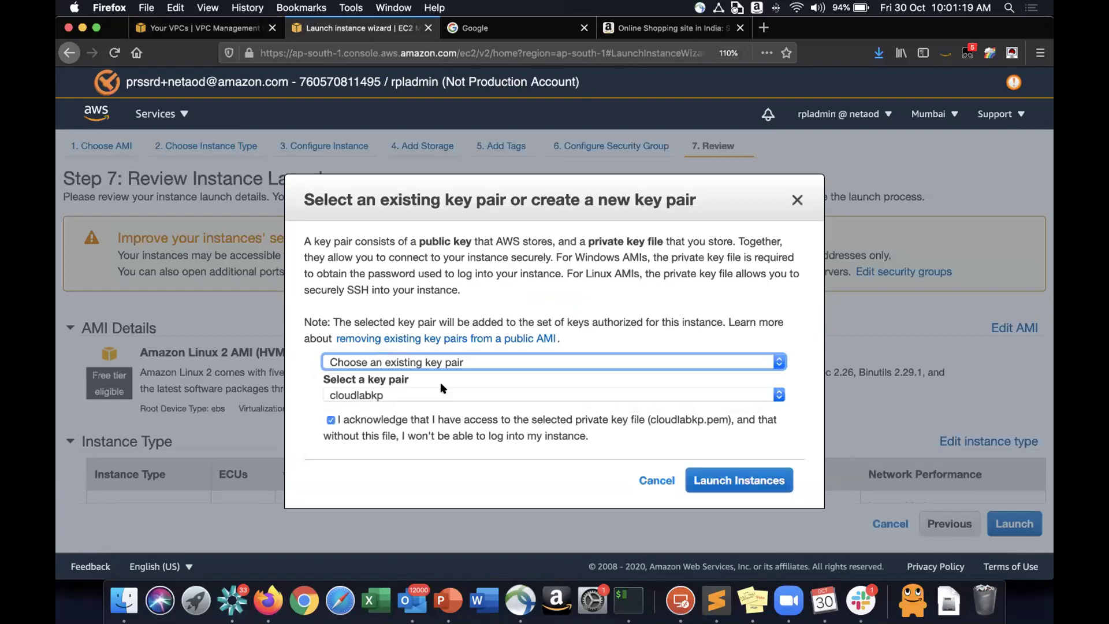
{"action": "left_click", "coordinate": [441, 395]}
{"action": "left_click", "coordinate": [436, 426]}
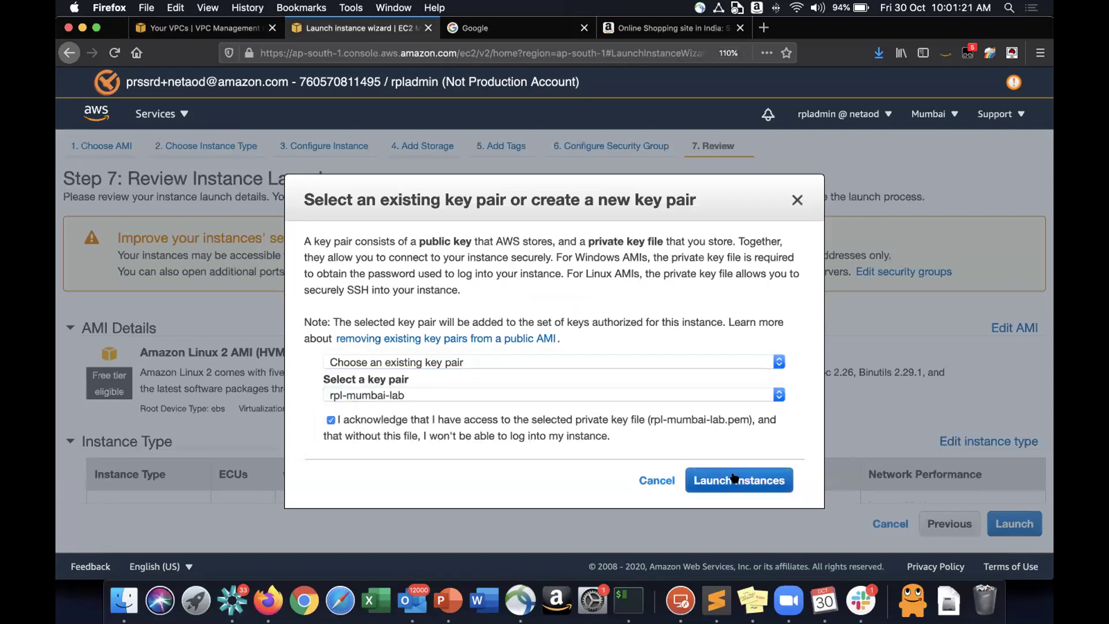
{"action": "left_click", "coordinate": [730, 477]}
Open the details of the newly launched unnamed instance in the instances list and copy its Public IPv4 DNS name.
{"action": "scroll", "coordinate": [821, 480], "scroll_direction": "down", "scroll_amount": 5}
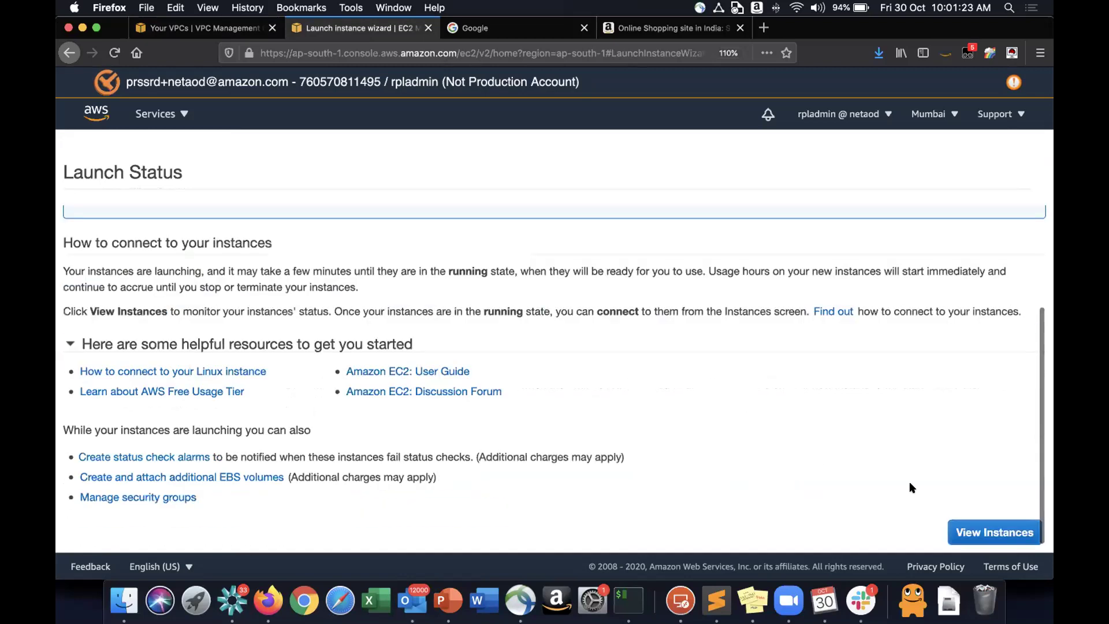
{"action": "left_click", "coordinate": [988, 532]}
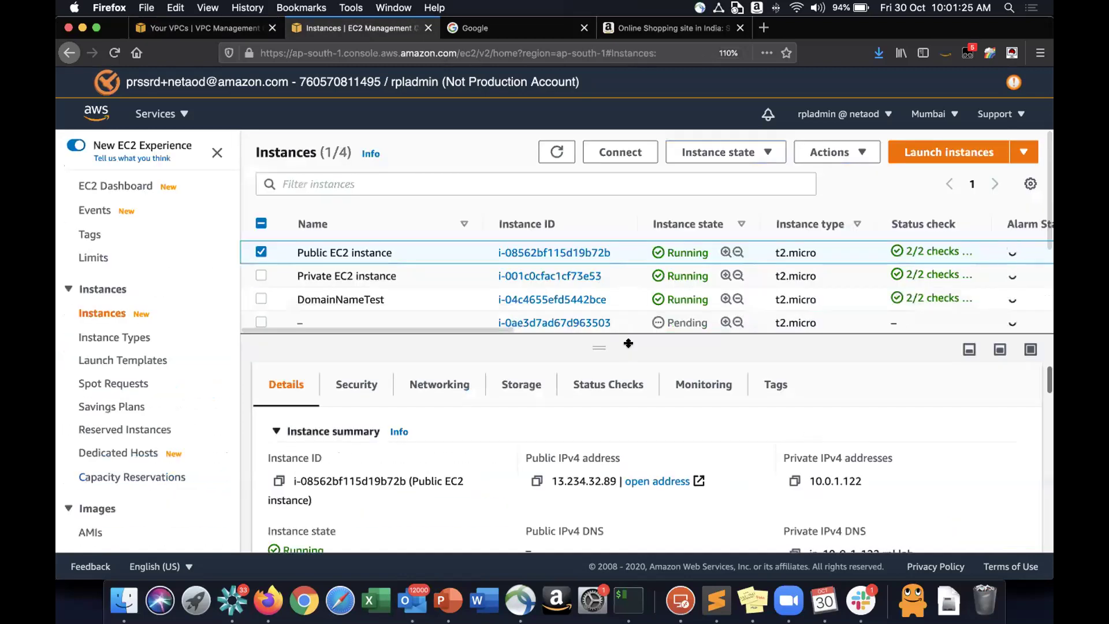
{"action": "left_click", "coordinate": [312, 323]}
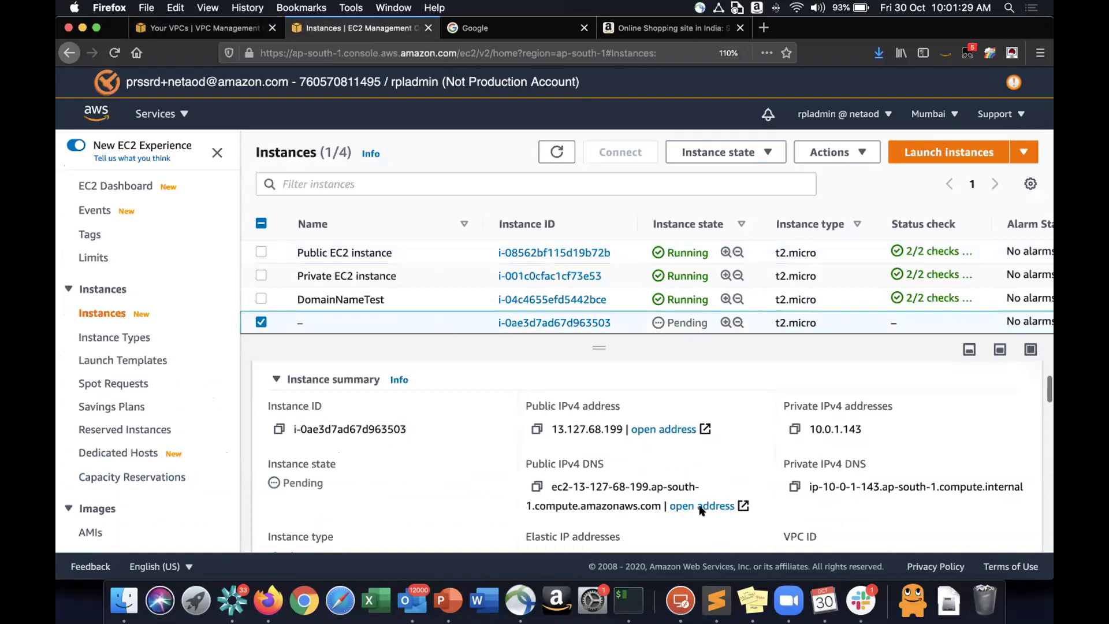
{"action": "scroll", "coordinate": [699, 505], "scroll_direction": "down", "scroll_amount": 3}
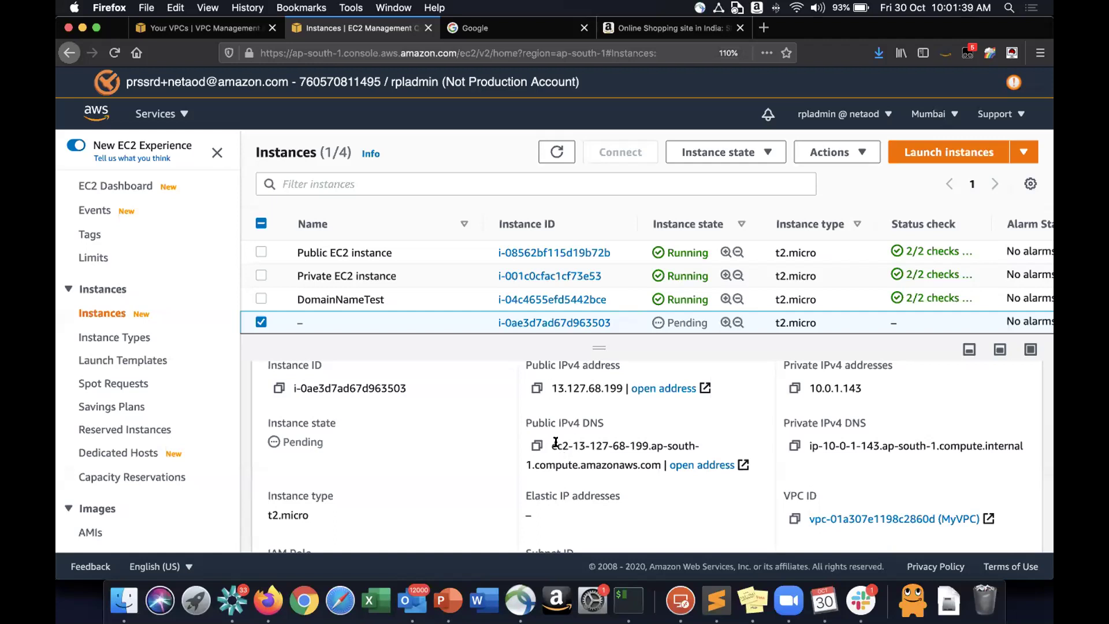
{"action": "left_click_drag", "start_coordinate": [552, 446], "coordinate": [659, 466]}
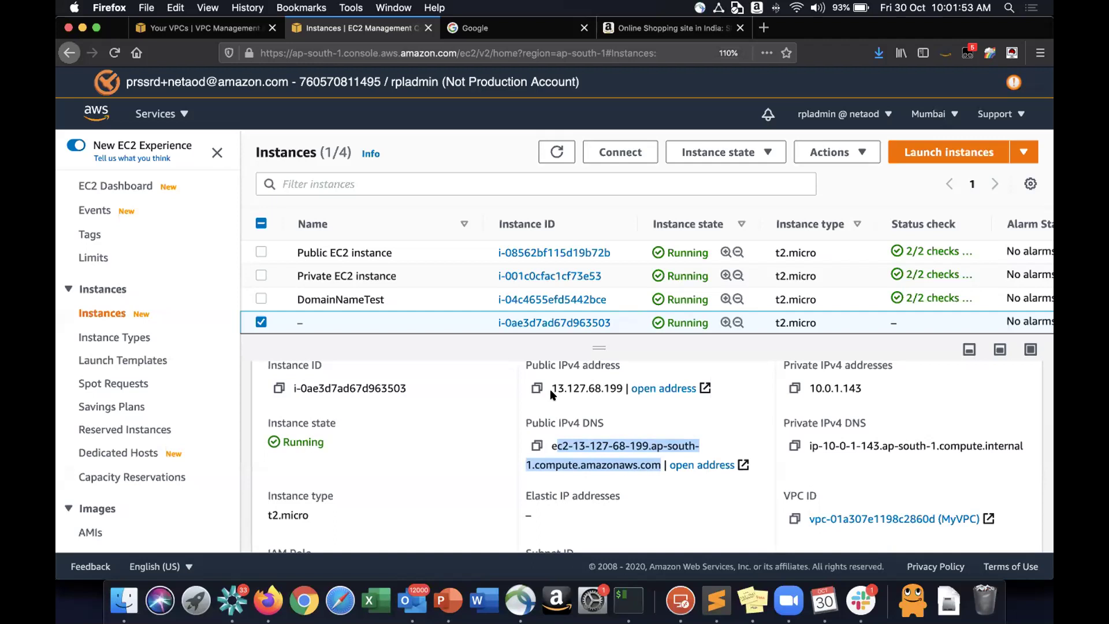
{"action": "left_click", "coordinate": [549, 445]}
{"action": "left_click_drag", "start_coordinate": [548, 446], "coordinate": [662, 462]}
{"action": "left_click", "coordinate": [537, 446]}
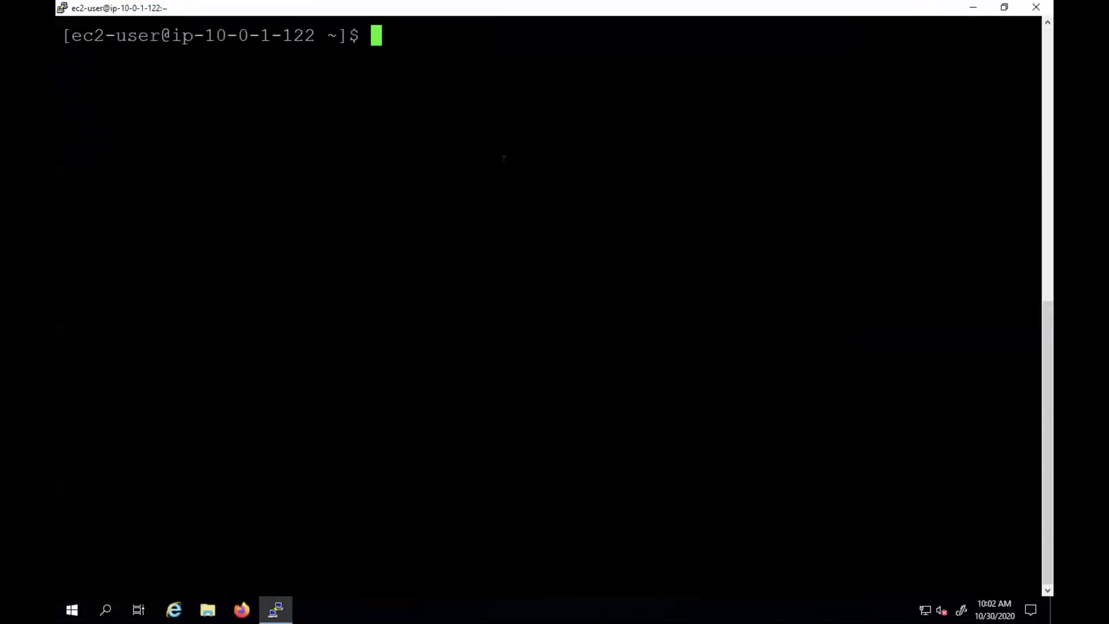
Switch to PuTTY and start a new session with ec2-user@ followed by the copied public DNS name as host.
{"action": "right_click", "coordinate": [528, 11]}
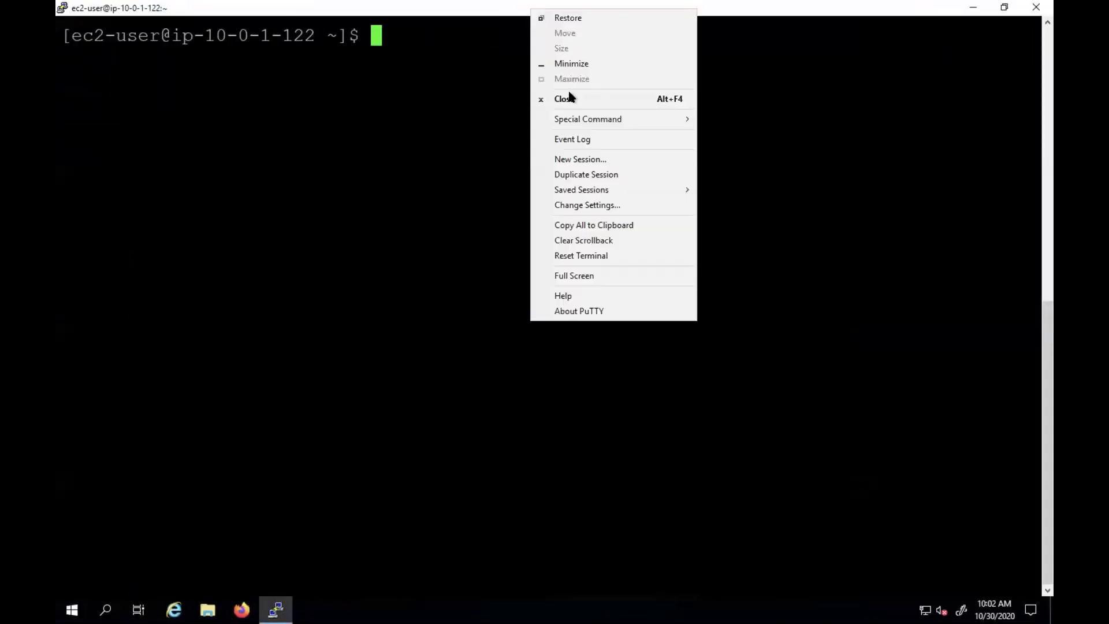
{"action": "left_click", "coordinate": [595, 161]}
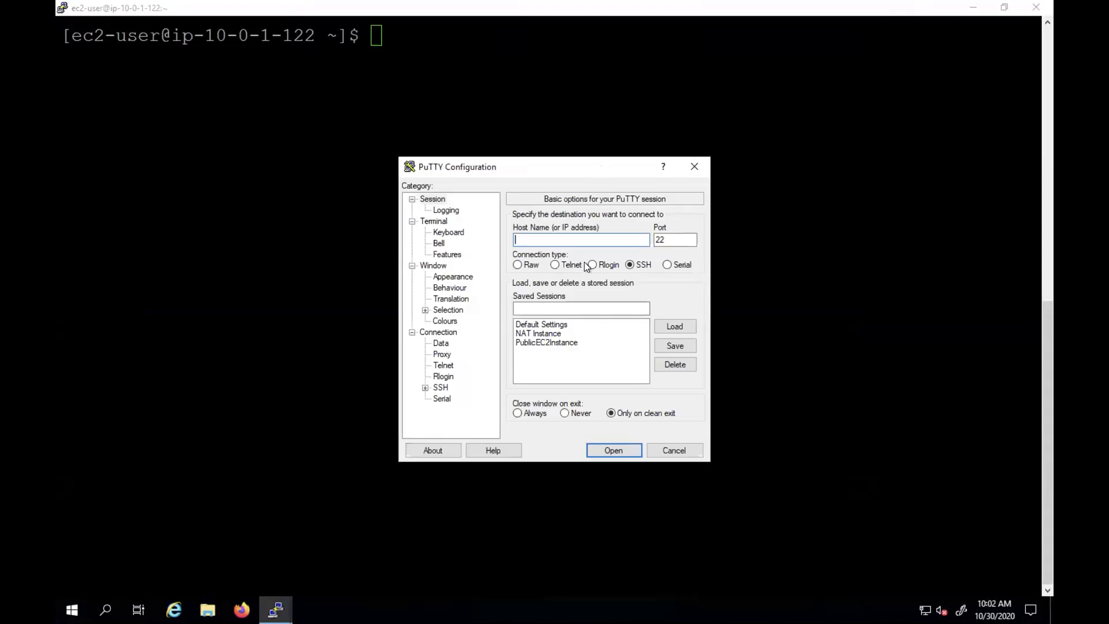
{"action": "type", "text": "ec2-user@"}
{"action": "key", "text": "ctrl+v"}
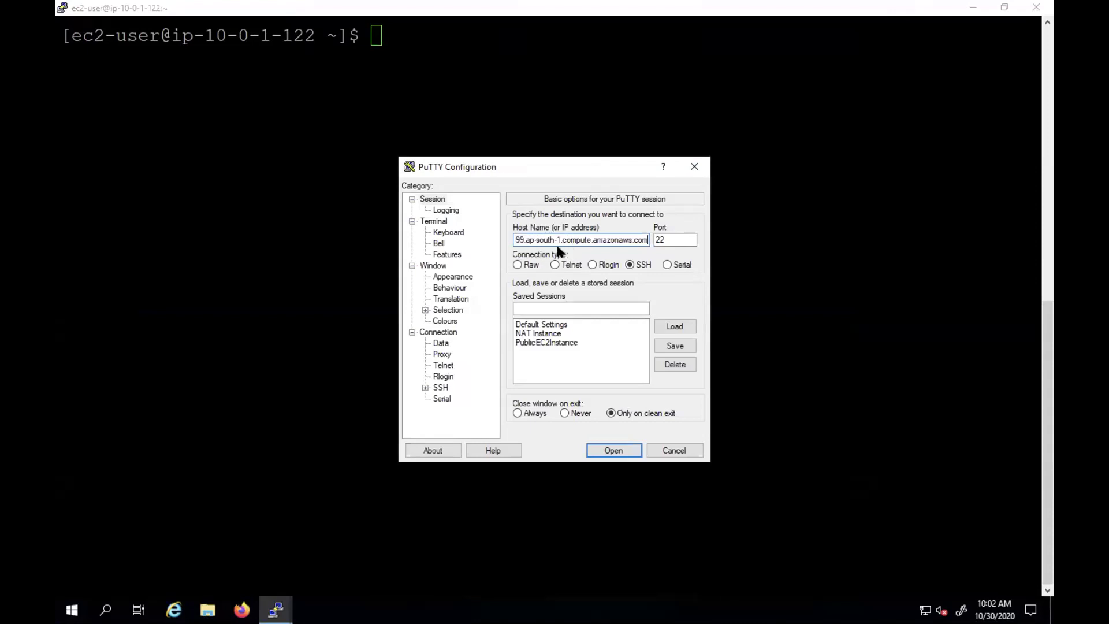
{"action": "left_click_drag", "start_coordinate": [528, 240], "coordinate": [515, 240]}
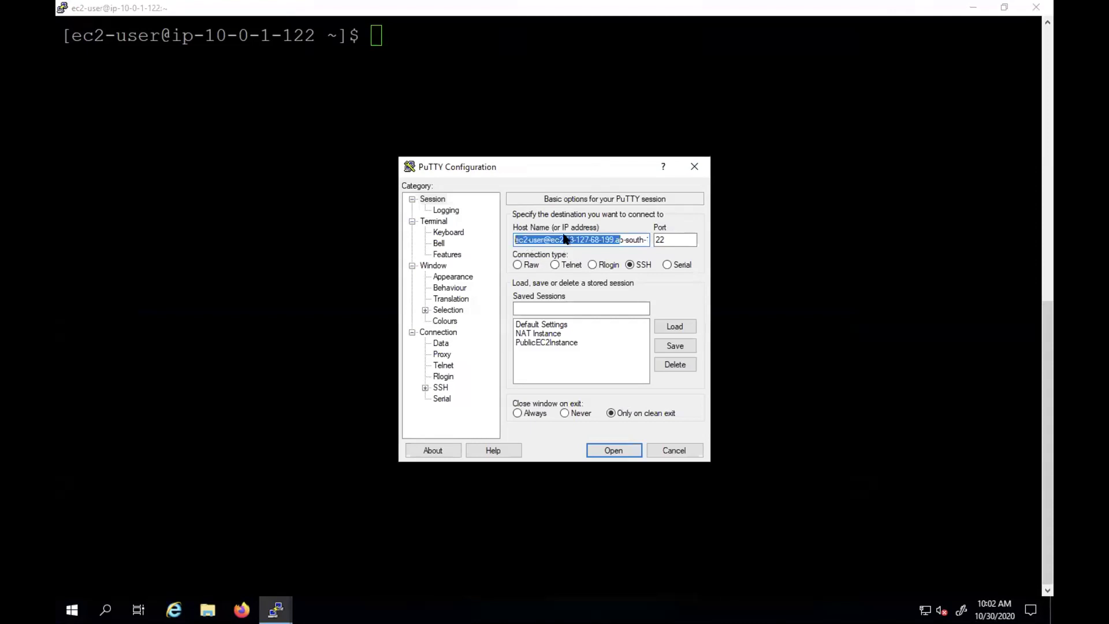
{"action": "left_click", "coordinate": [634, 240]}
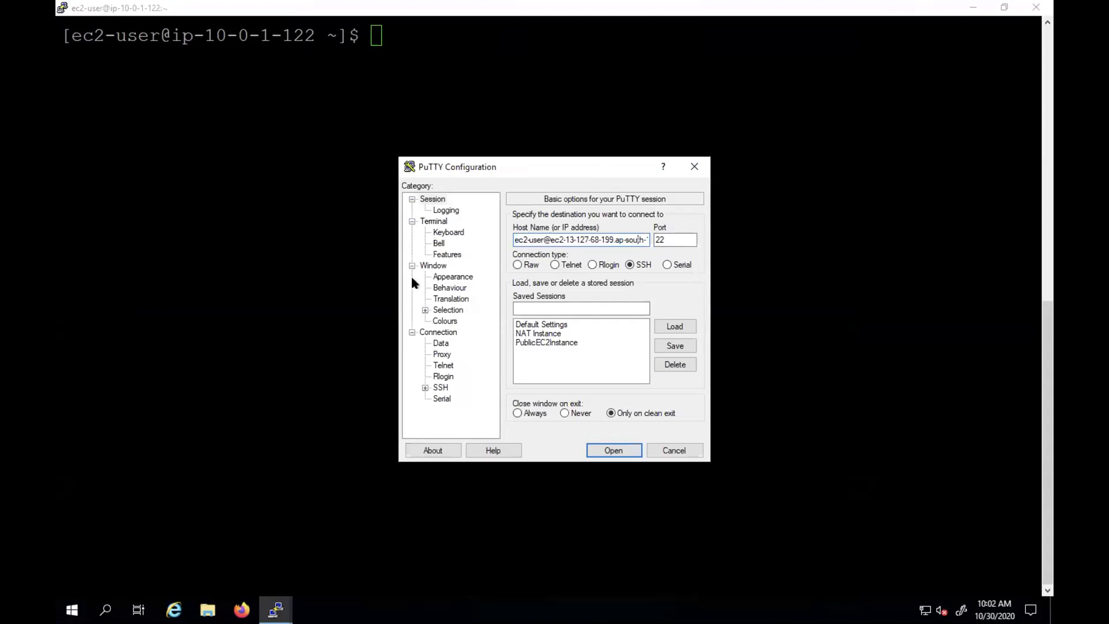
Set the session's SSH authentication private key file to C:\RPLLab\rpl-mumbai-lab.ppk.
{"action": "left_click", "coordinate": [442, 388]}
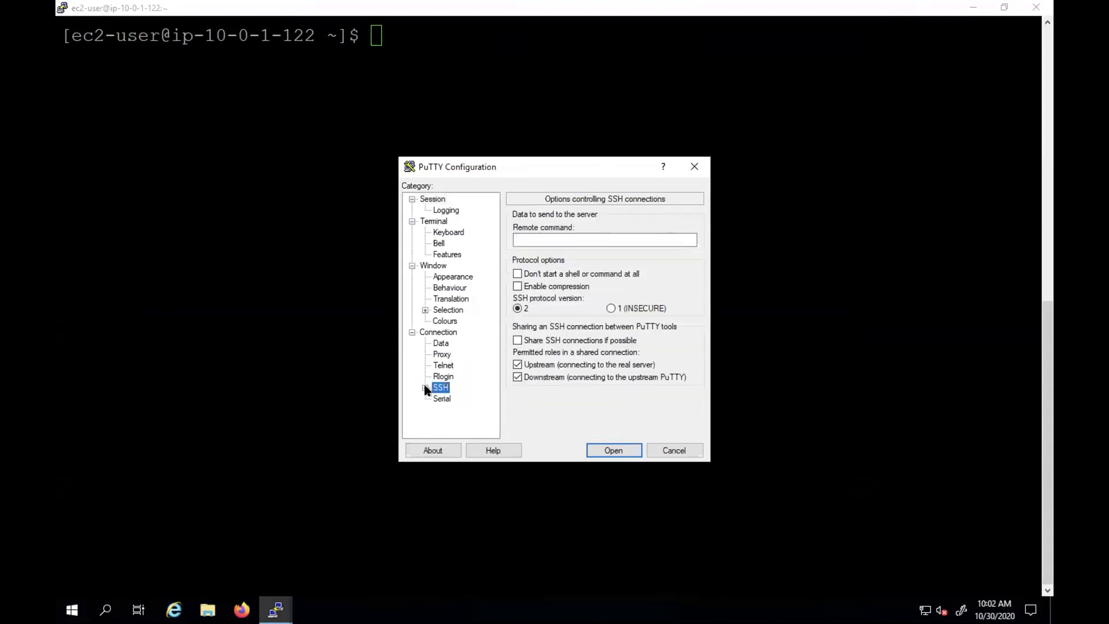
{"action": "left_click", "coordinate": [425, 389]}
{"action": "left_click", "coordinate": [460, 376]}
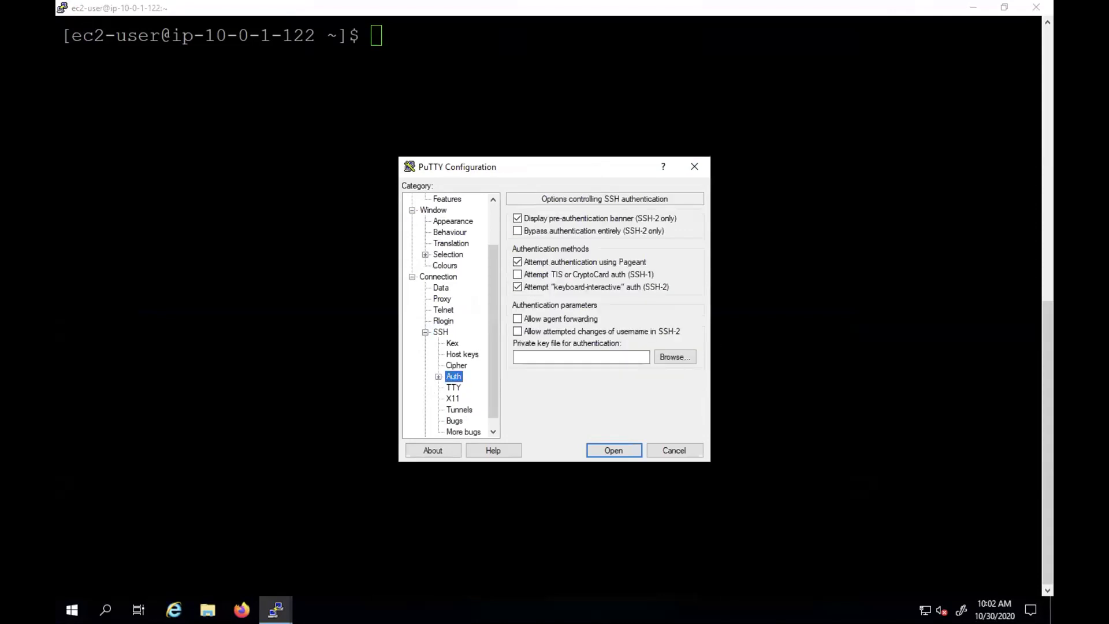
{"action": "left_click", "coordinate": [681, 357]}
{"action": "double_click", "coordinate": [569, 273]}
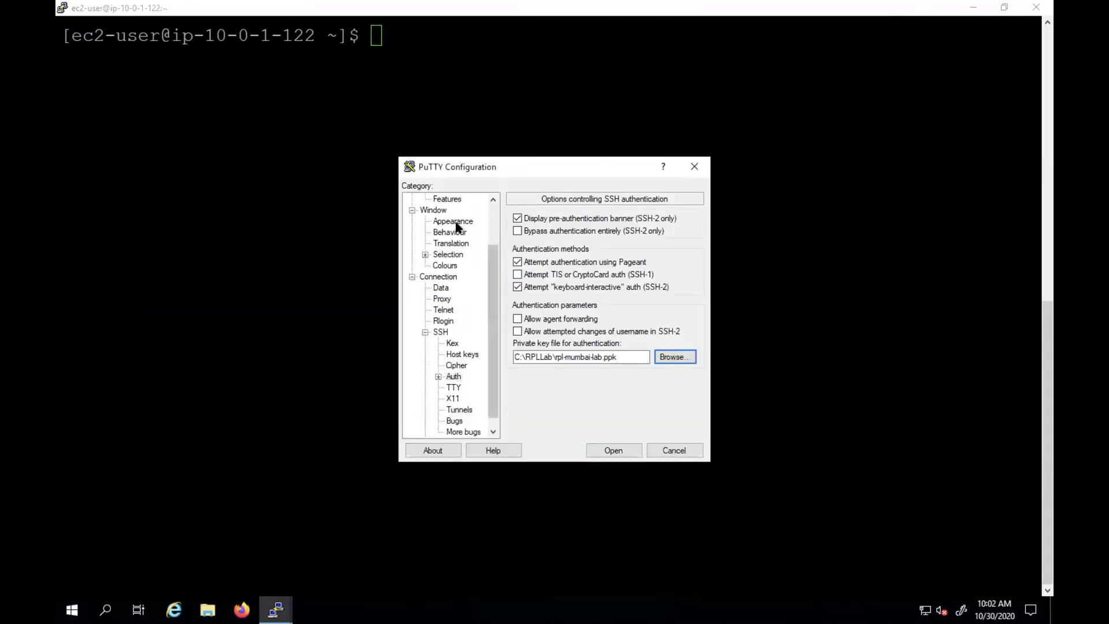
Set the session's terminal font size to 20-point.
{"action": "left_click", "coordinate": [455, 223]}
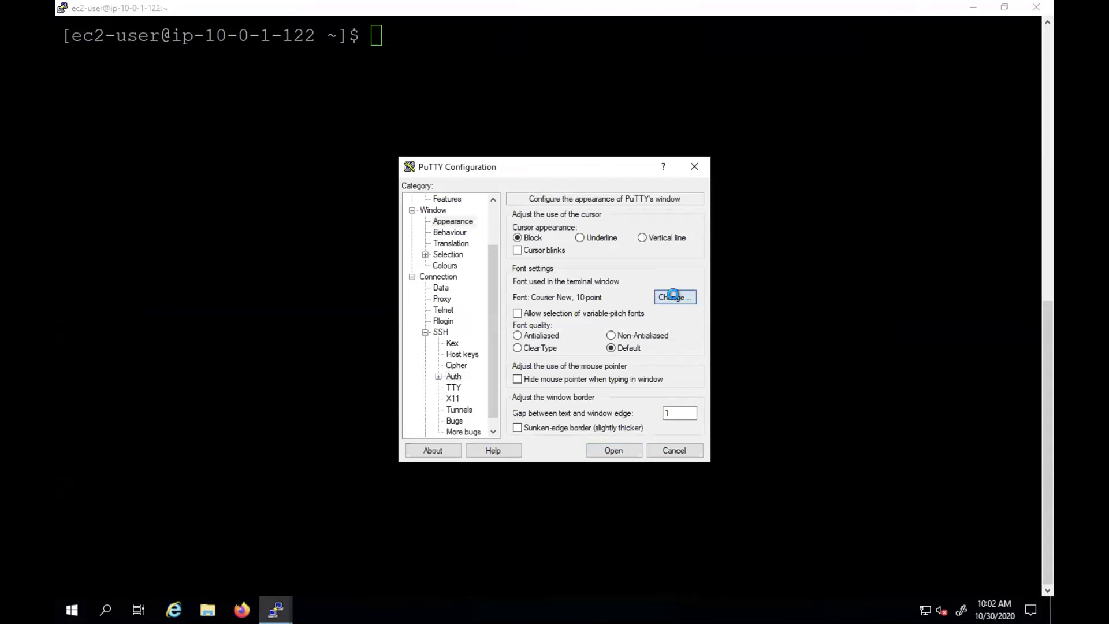
{"action": "left_click", "coordinate": [672, 298]}
{"action": "left_click", "coordinate": [676, 374]}
{"action": "left_click", "coordinate": [613, 553]}
Connect to the new instance over SSH, accepting and caching its host key, and switch back to the EC2 instances page in Firefox.
{"action": "scroll", "coordinate": [489, 234], "scroll_direction": "up", "scroll_amount": 2}
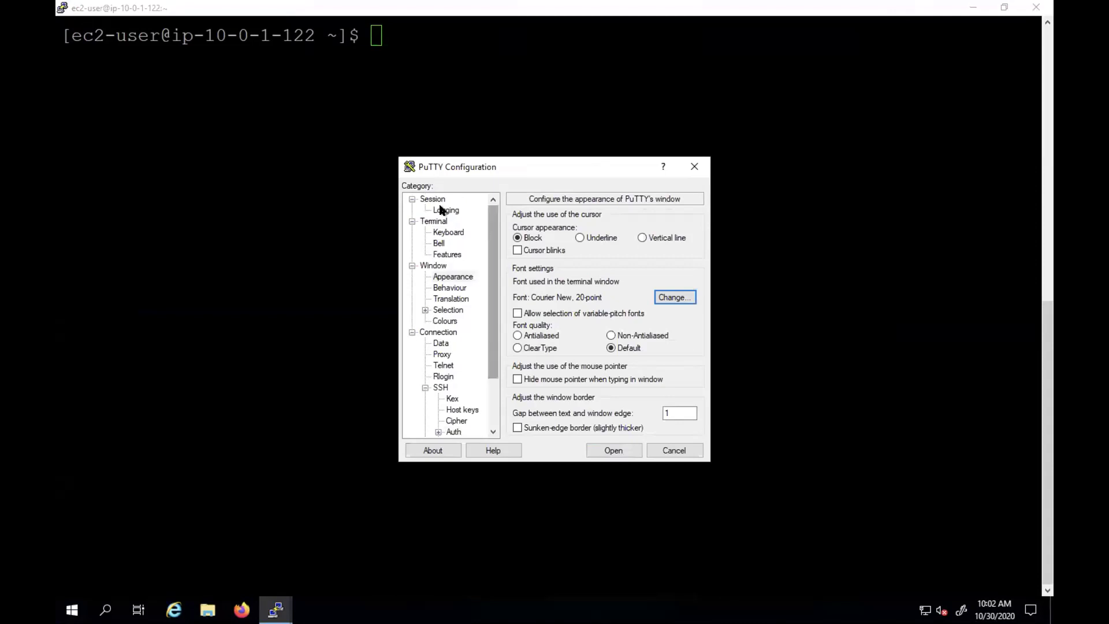
{"action": "left_click", "coordinate": [433, 198]}
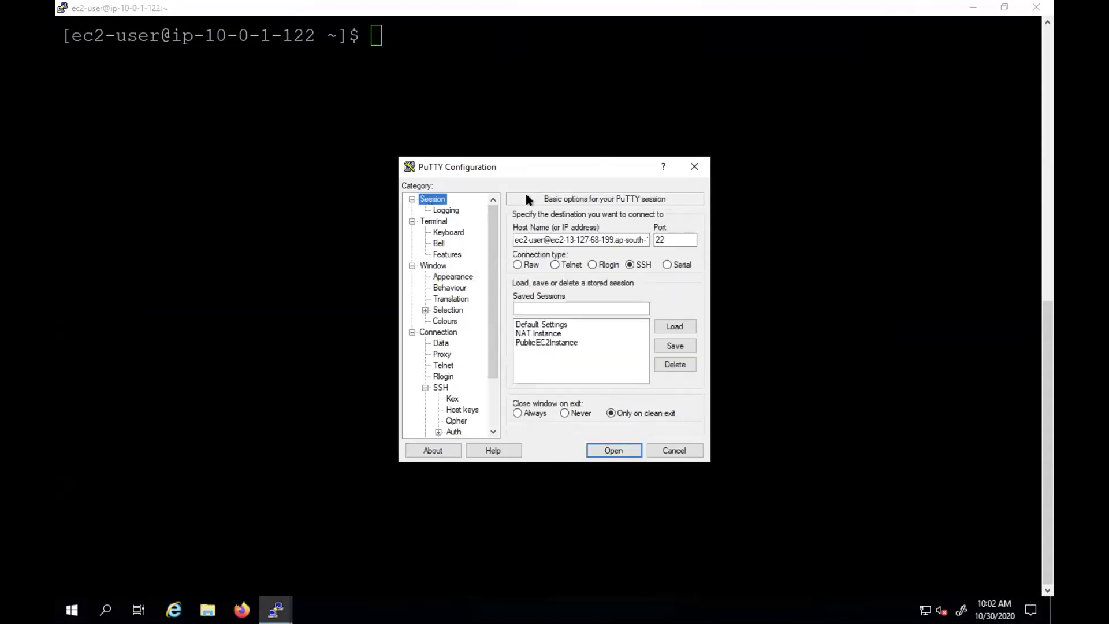
{"action": "double_click", "coordinate": [552, 238]}
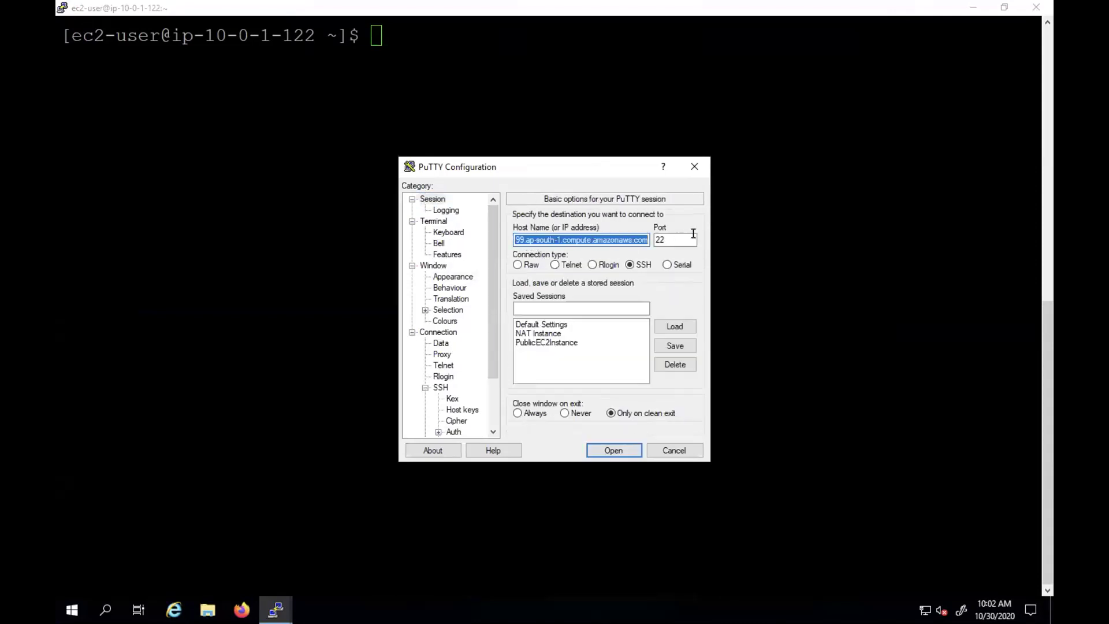
{"action": "left_click", "coordinate": [629, 450]}
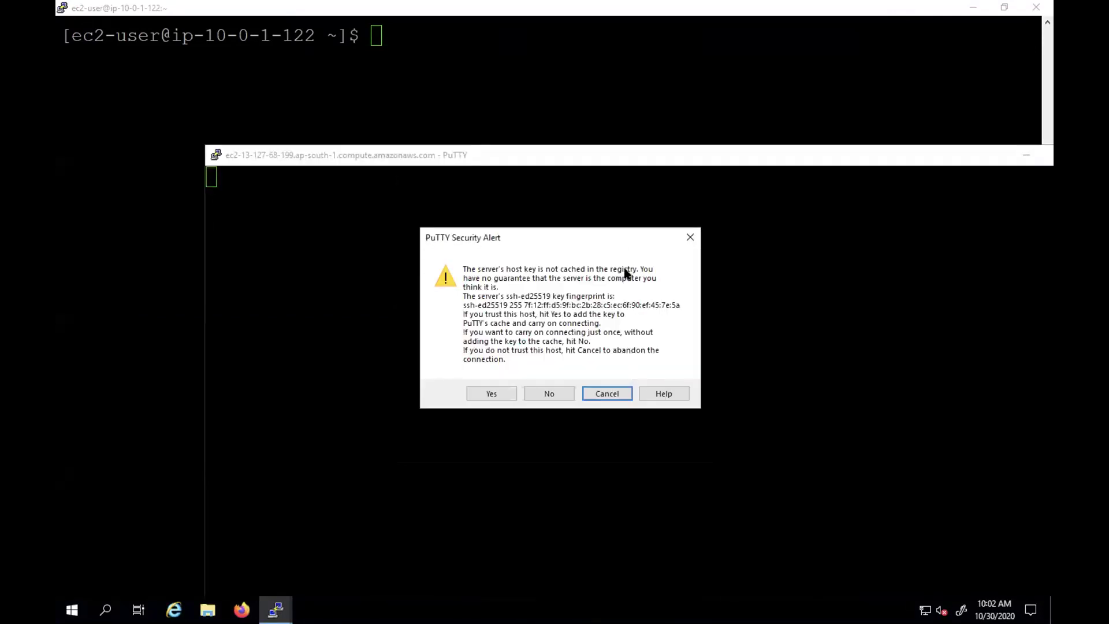
{"action": "left_click", "coordinate": [491, 394]}
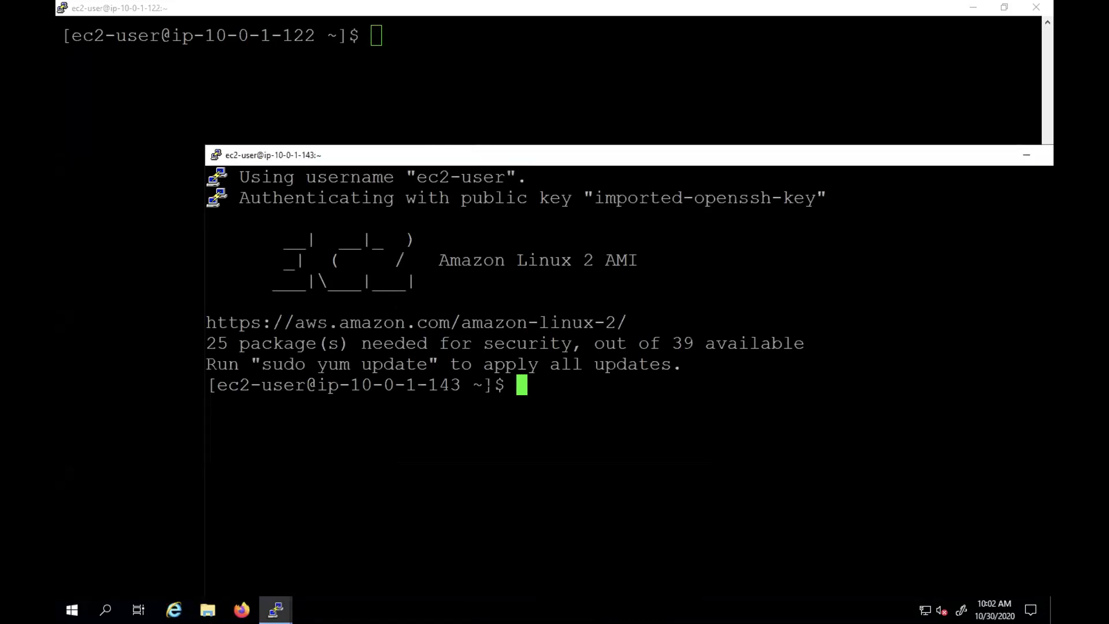
{"action": "key", "text": "ctrl+Left"}
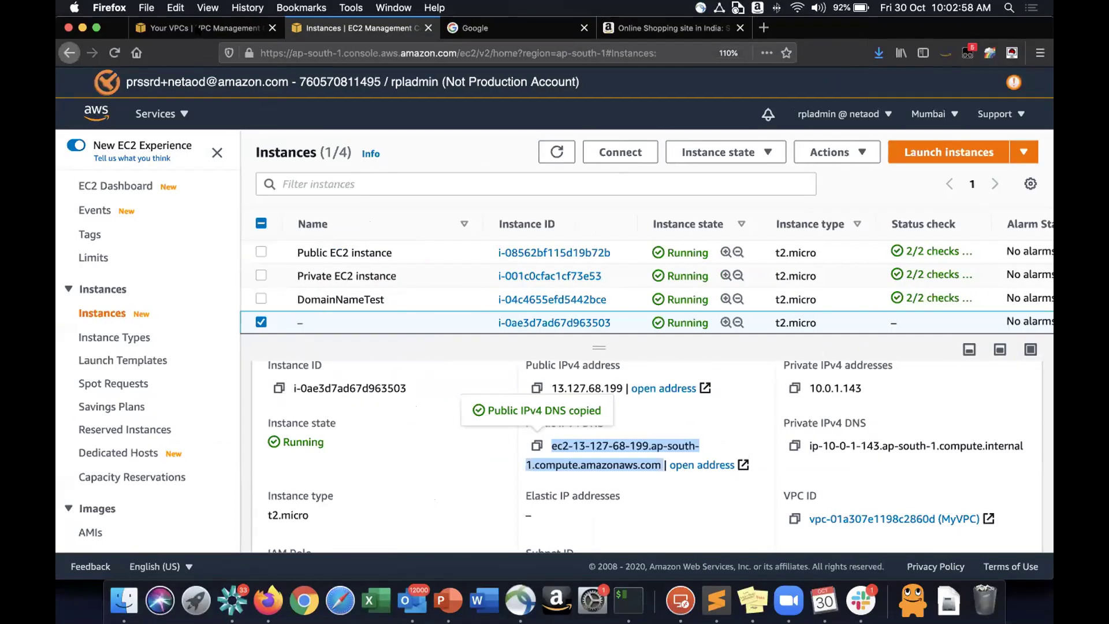
Open the DNS hostnames setting of MyVPC to review its Enable option, and leave it without saving.
{"action": "left_click", "coordinate": [198, 29]}
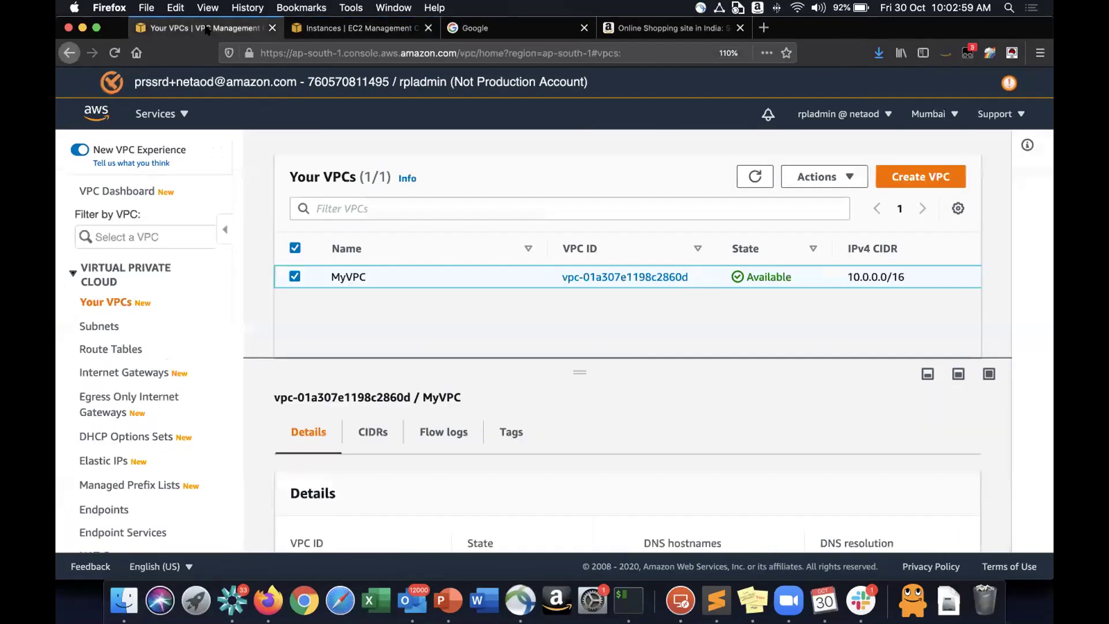
{"action": "left_click", "coordinate": [823, 177]}
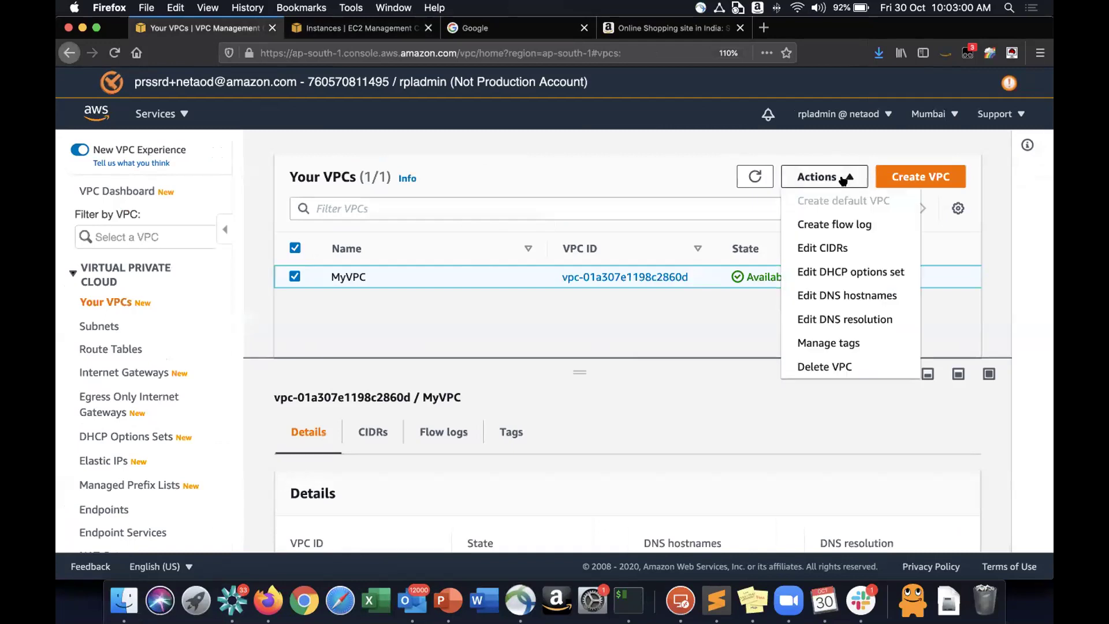
{"action": "left_click", "coordinate": [861, 296]}
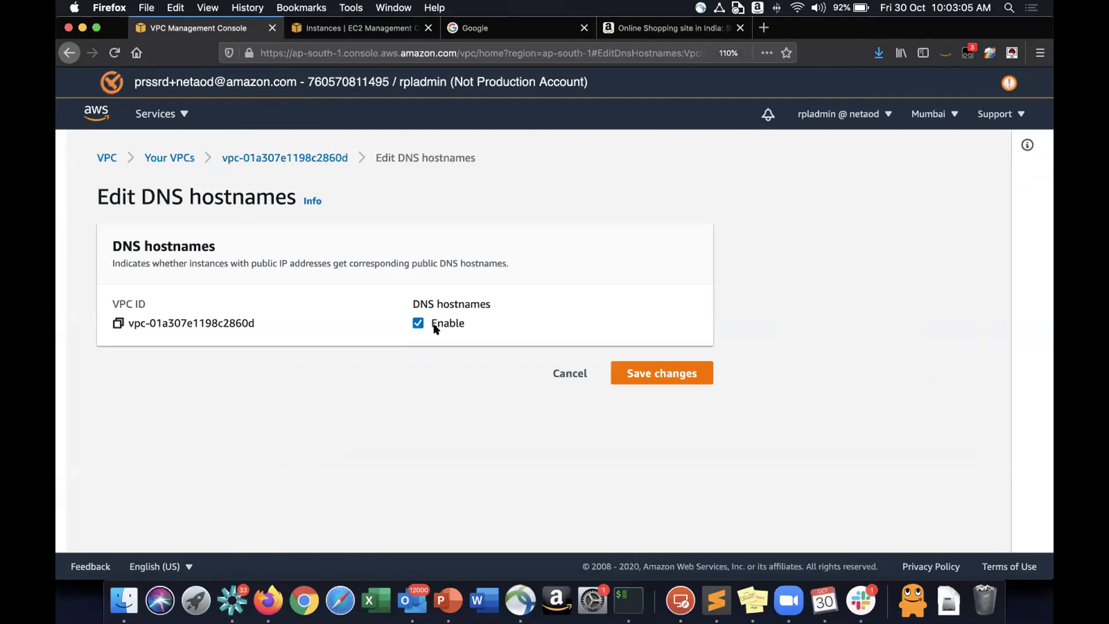
{"action": "left_click", "coordinate": [576, 373]}
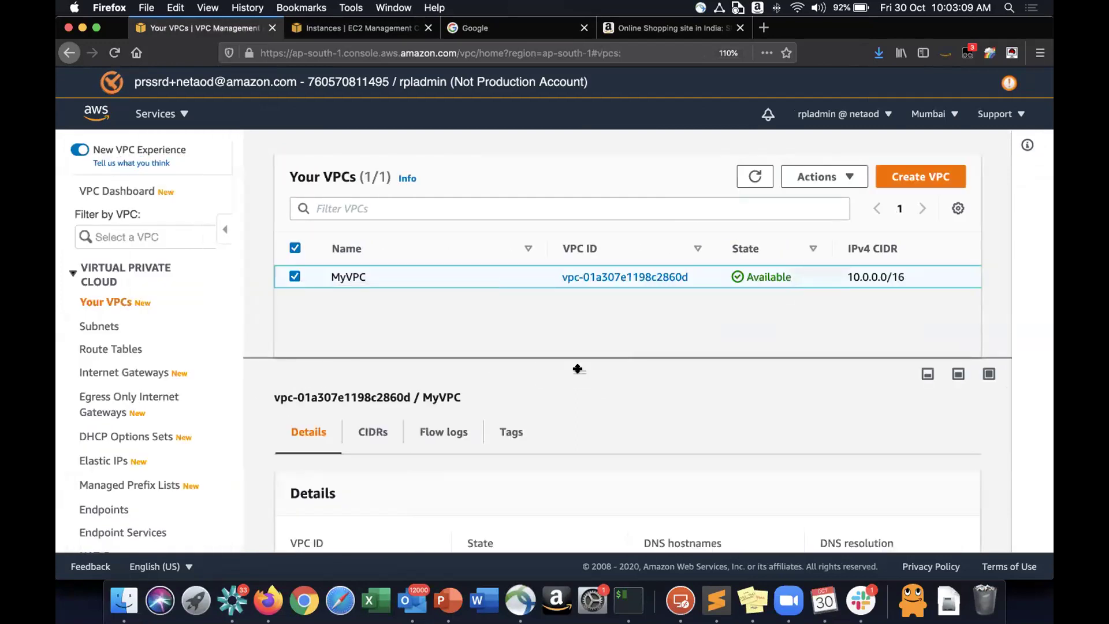
Return to the EC2 instances page and examine the domain part of the new instance's private IPv4 DNS name.
{"action": "left_click", "coordinate": [384, 28]}
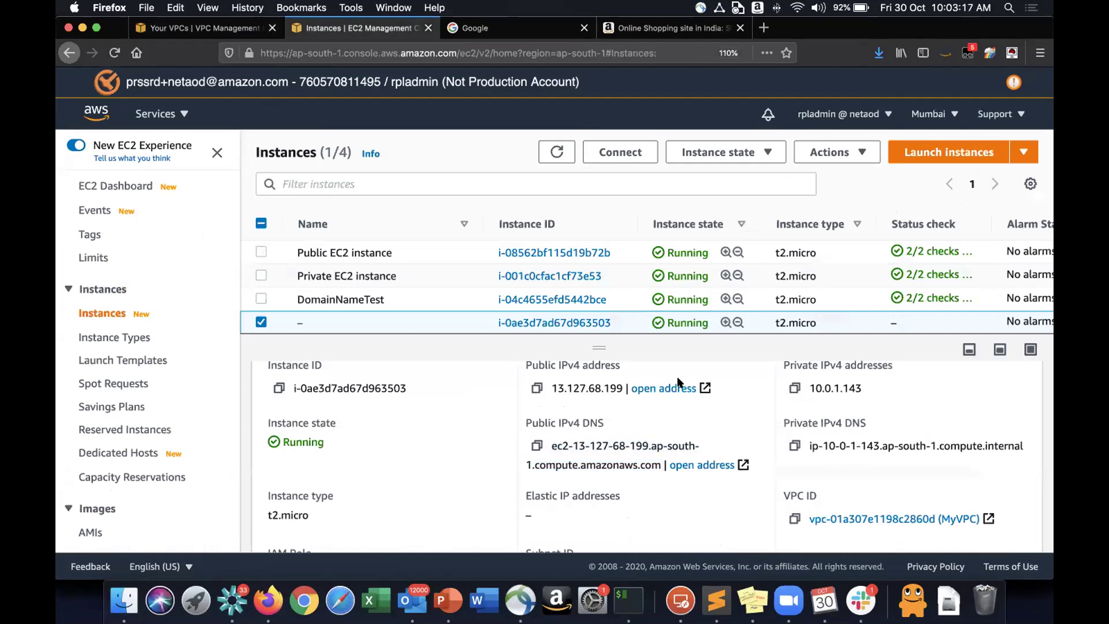
{"action": "scroll", "coordinate": [969, 407], "scroll_direction": "up", "scroll_amount": 3}
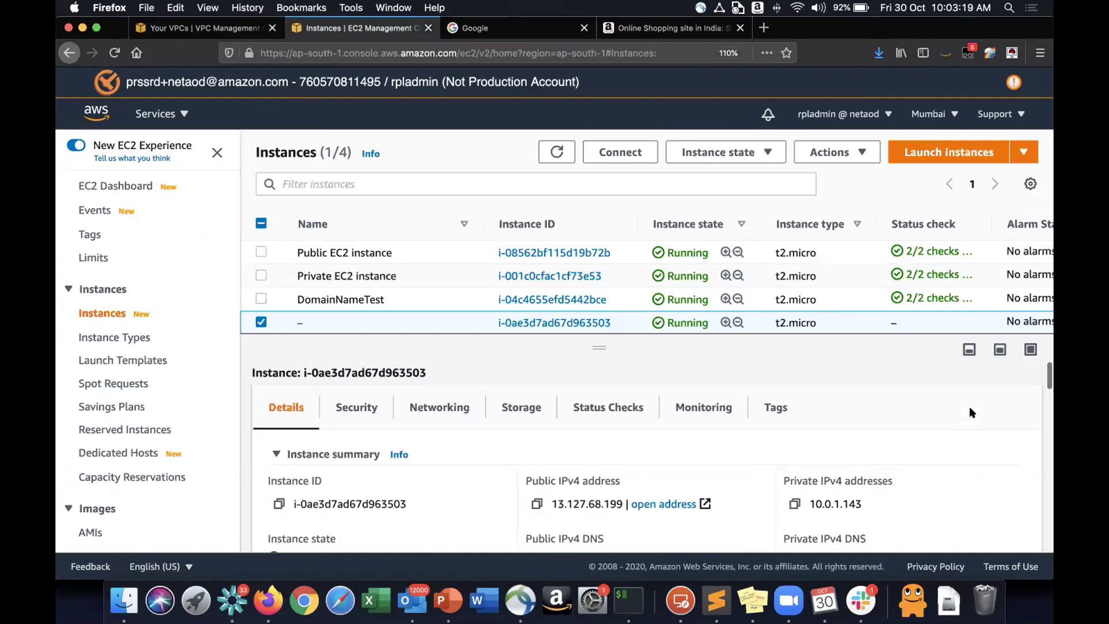
{"action": "scroll", "coordinate": [969, 407], "scroll_direction": "down", "scroll_amount": 2}
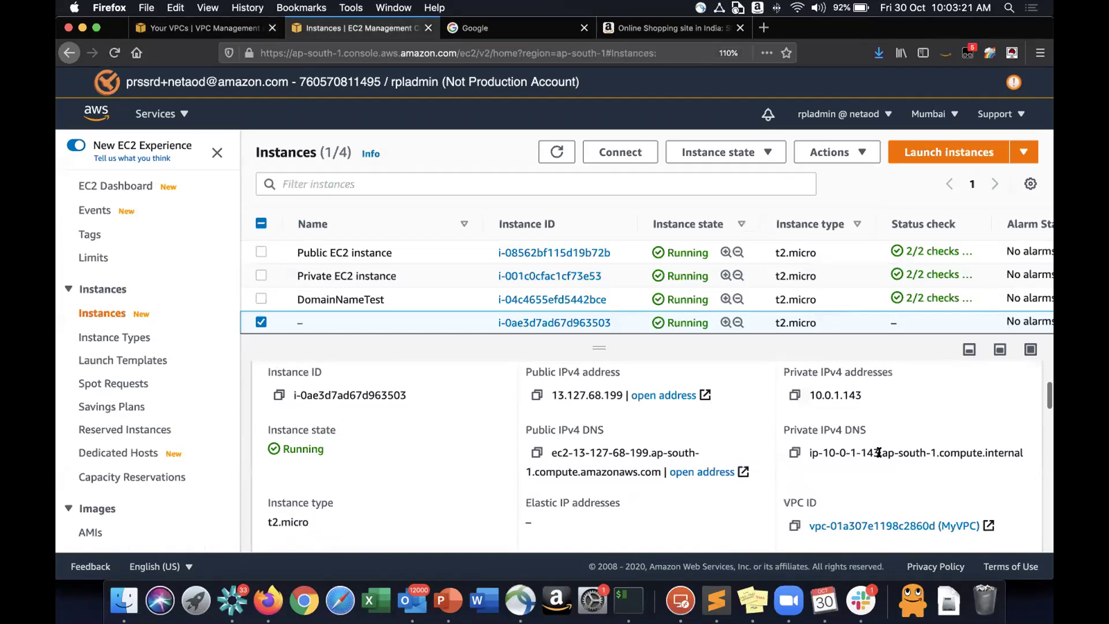
{"action": "left_click_drag", "start_coordinate": [881, 453], "coordinate": [967, 452]}
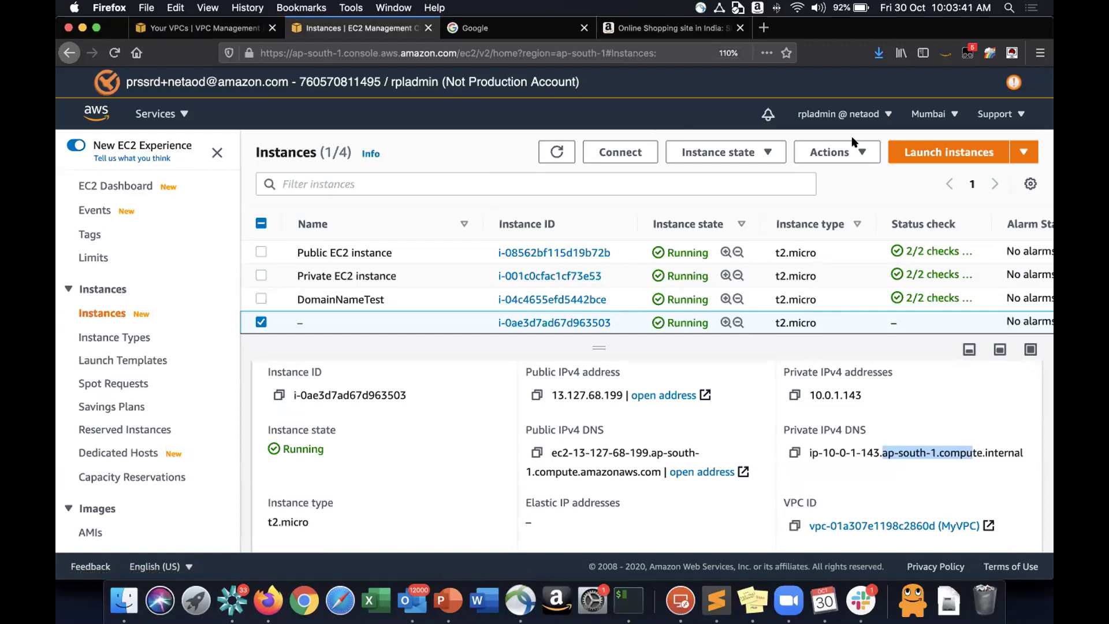
Search Google for "how dns resolution works" in the already open Google page.
{"action": "left_click", "coordinate": [561, 31]}
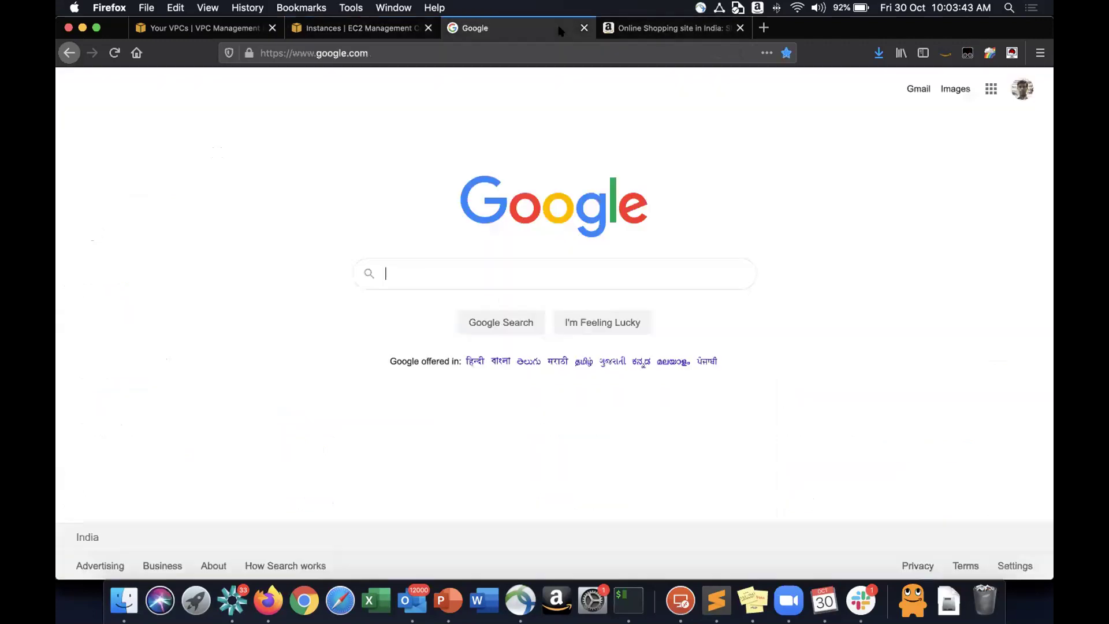
{"action": "type", "text": "DN"}
{"action": "key", "text": "BackSpace"}
{"action": "key", "text": "BackSpace"}
{"action": "type", "text": "How DNS resolu"}
{"action": "key", "text": "BackSpace"}
{"action": "key", "text": "Down"}
{"action": "key", "text": "Return"}
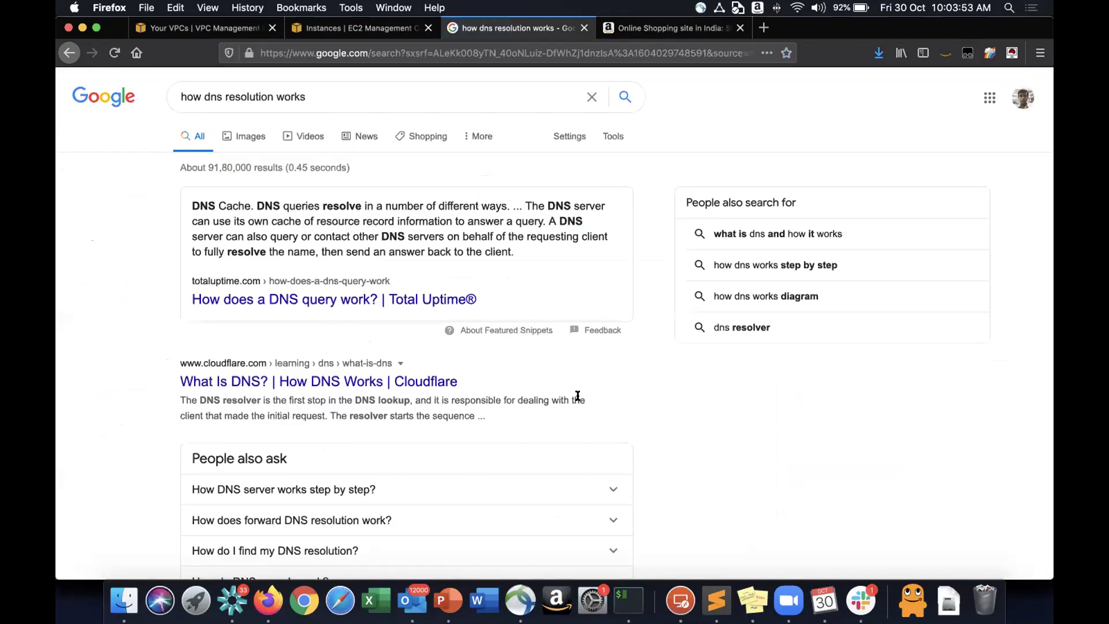
Open the Total Uptime DNS query result and Cloud Academy's How DNS Works result in new tabs, and display the Cloud Academy article.
{"action": "scroll", "coordinate": [468, 399], "scroll_direction": "down", "scroll_amount": 1}
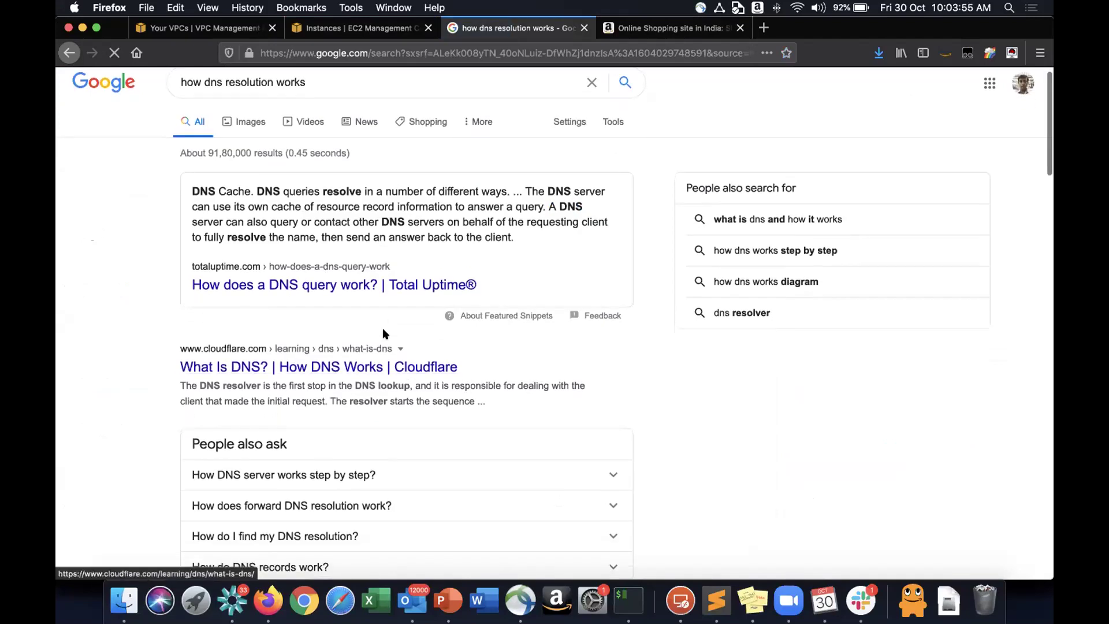
{"action": "middle_click", "coordinate": [453, 286]}
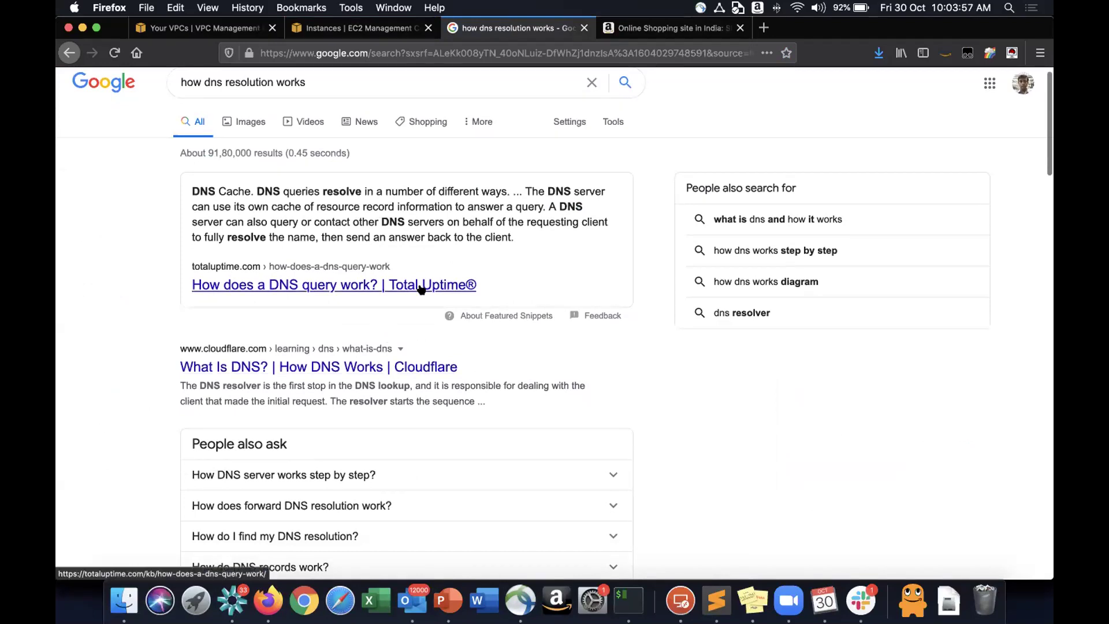
{"action": "scroll", "coordinate": [443, 287], "scroll_direction": "down", "scroll_amount": 7}
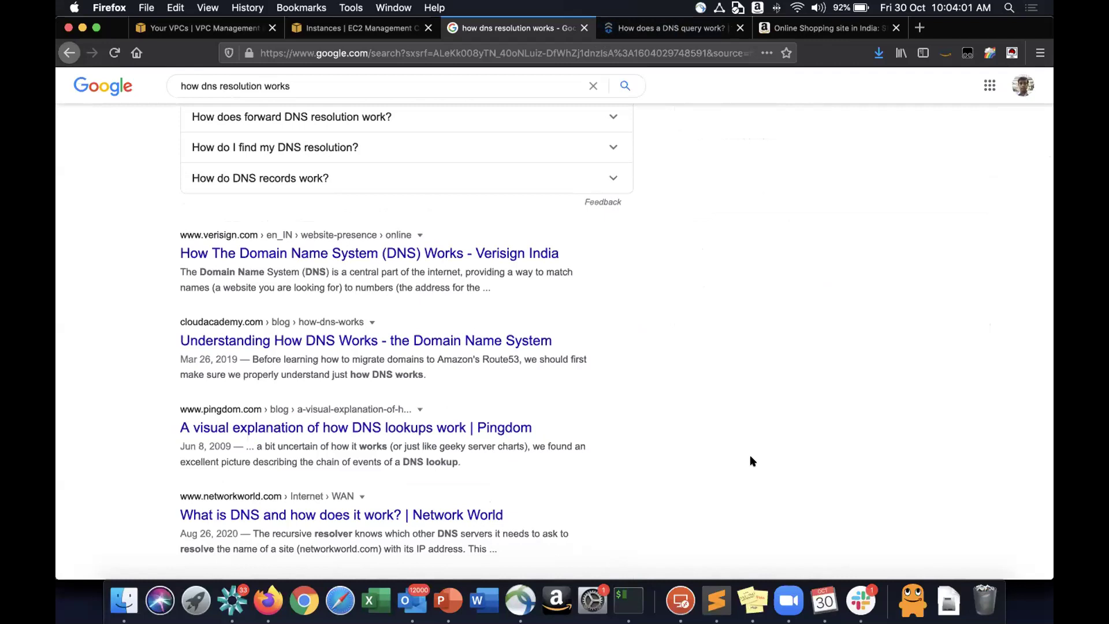
{"action": "middle_click", "coordinate": [445, 340]}
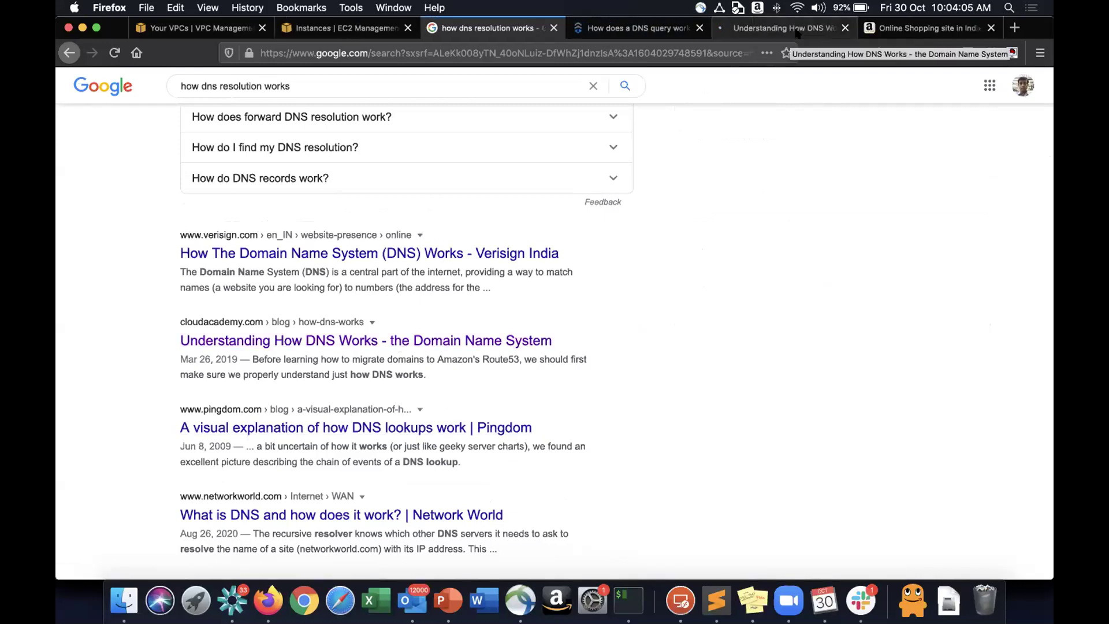
{"action": "left_click", "coordinate": [803, 33]}
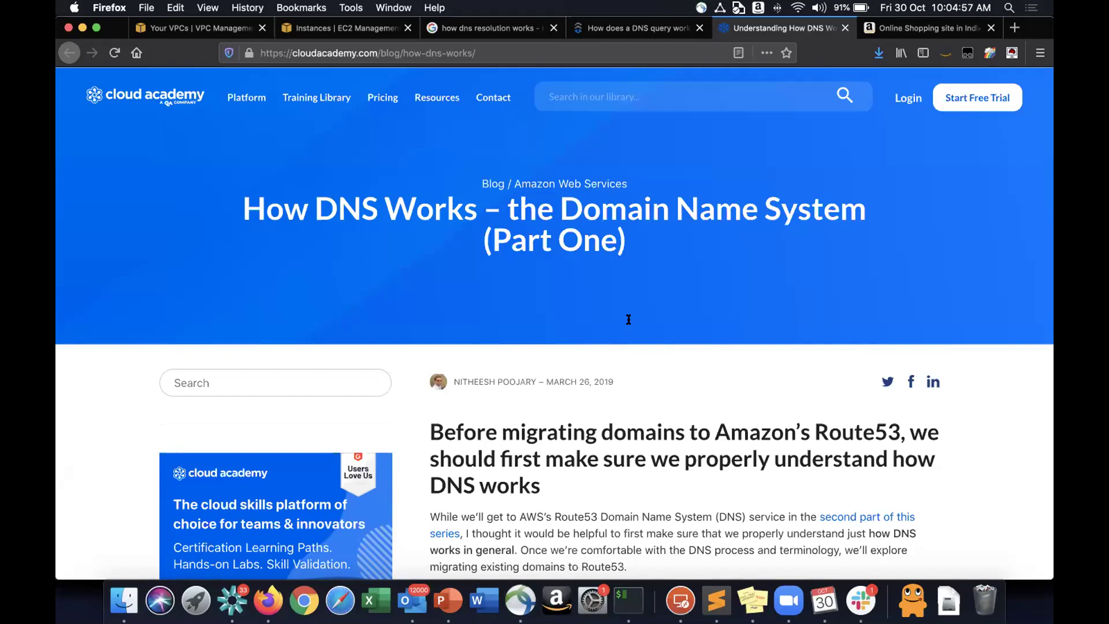
Review the Cloud Academy article's DNS request diagram, domain name terminology and DNS hierarchy figure.
{"action": "scroll", "coordinate": [628, 320], "scroll_direction": "down", "scroll_amount": 10}
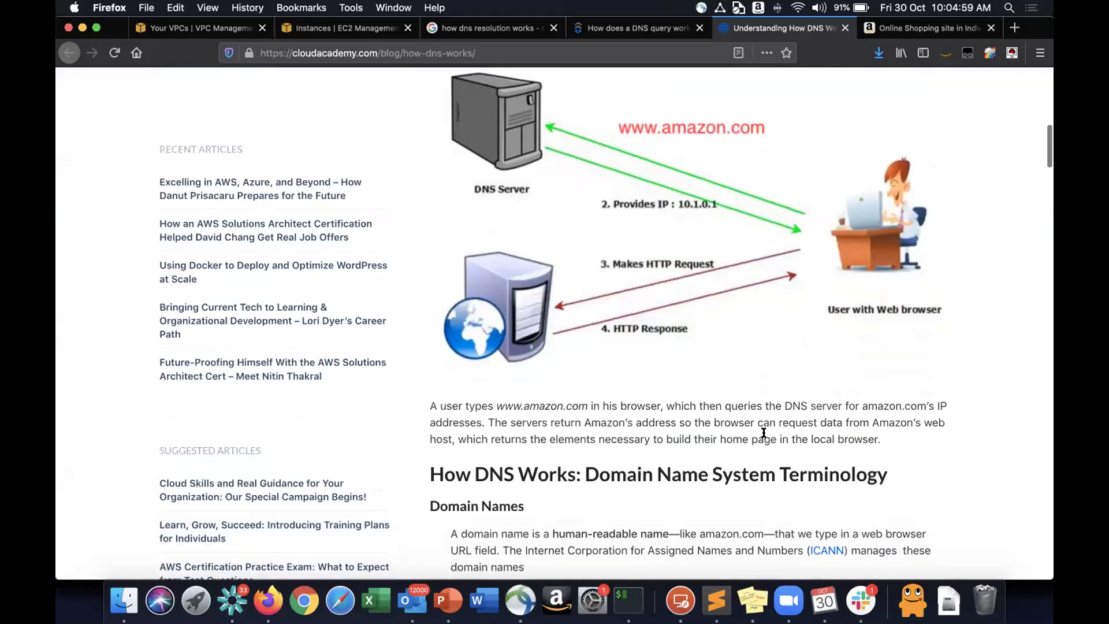
{"action": "scroll", "coordinate": [764, 432], "scroll_direction": "up", "scroll_amount": 2}
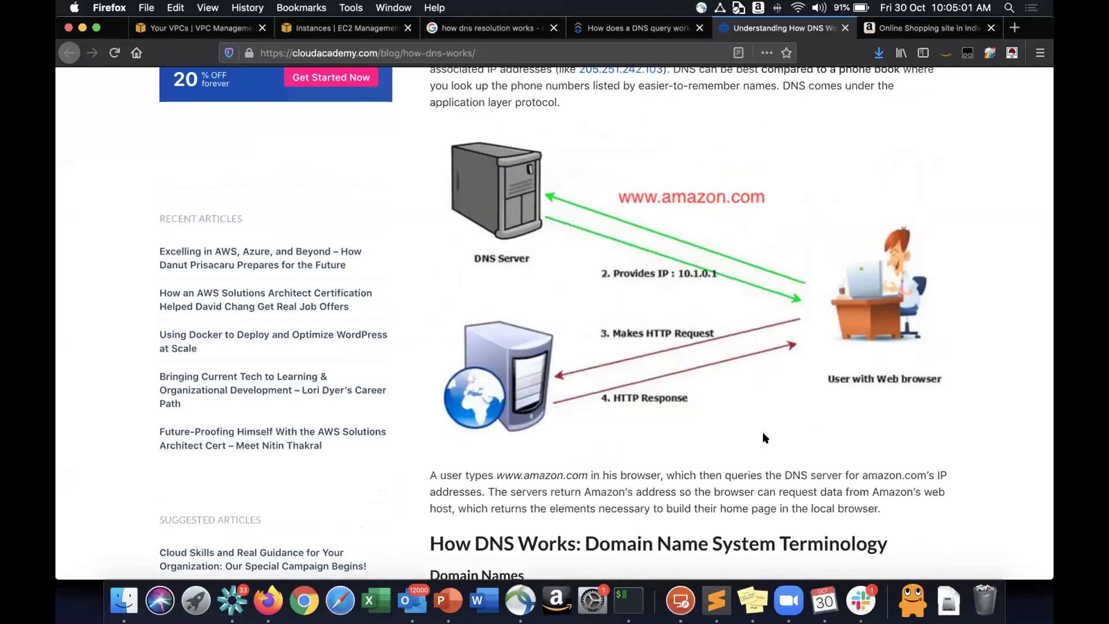
{"action": "scroll", "coordinate": [762, 434], "scroll_direction": "down", "scroll_amount": 5}
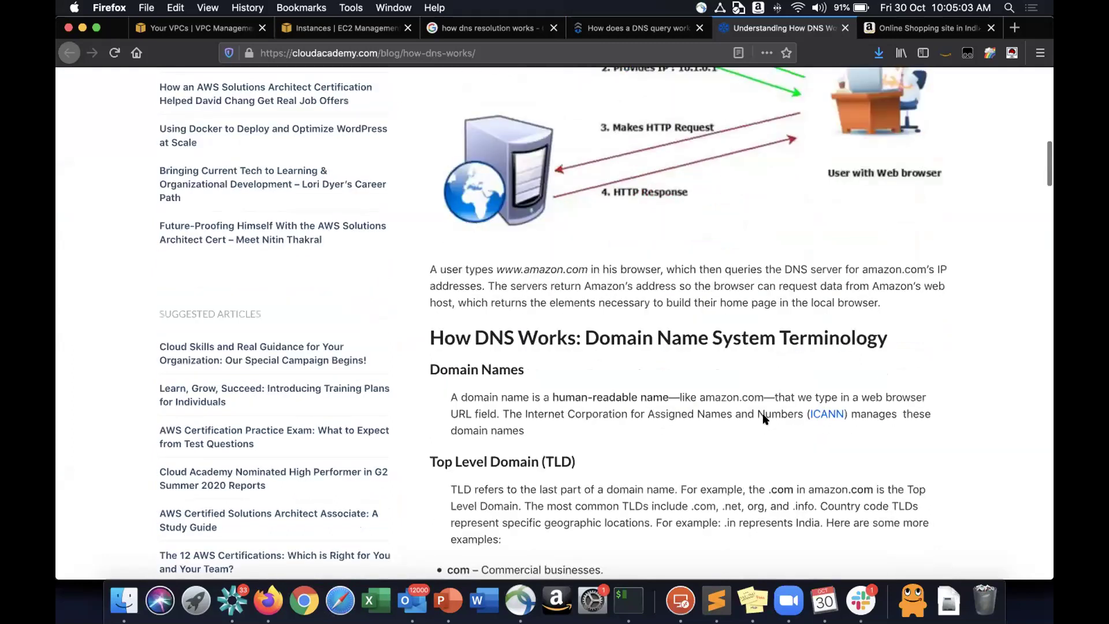
{"action": "scroll", "coordinate": [763, 414], "scroll_direction": "down", "scroll_amount": 6}
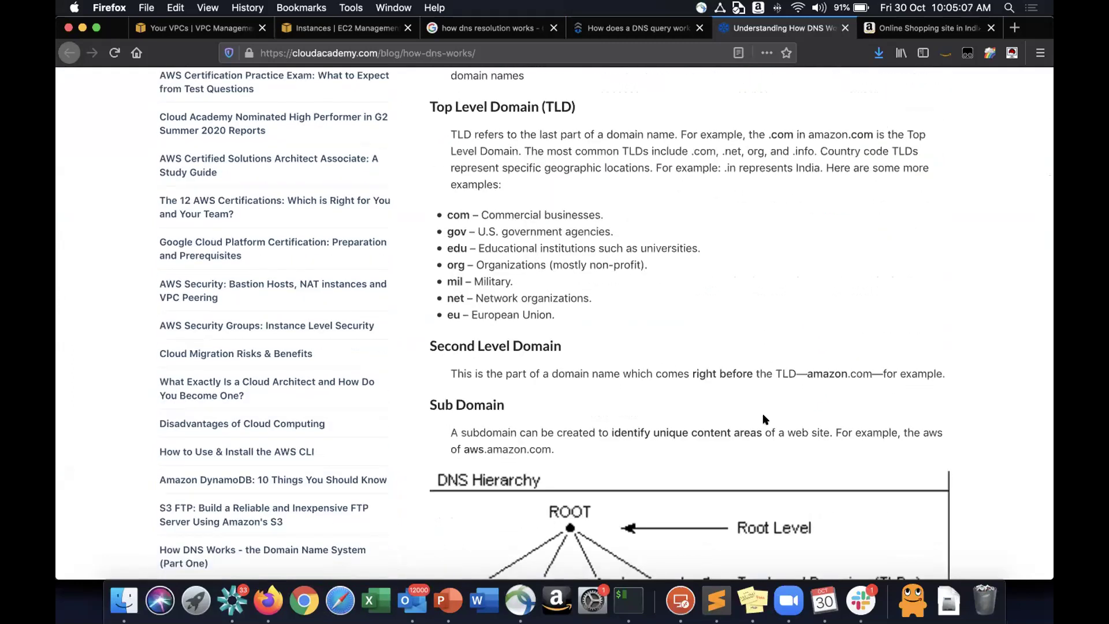
{"action": "scroll", "coordinate": [572, 317], "scroll_direction": "up", "scroll_amount": 3}
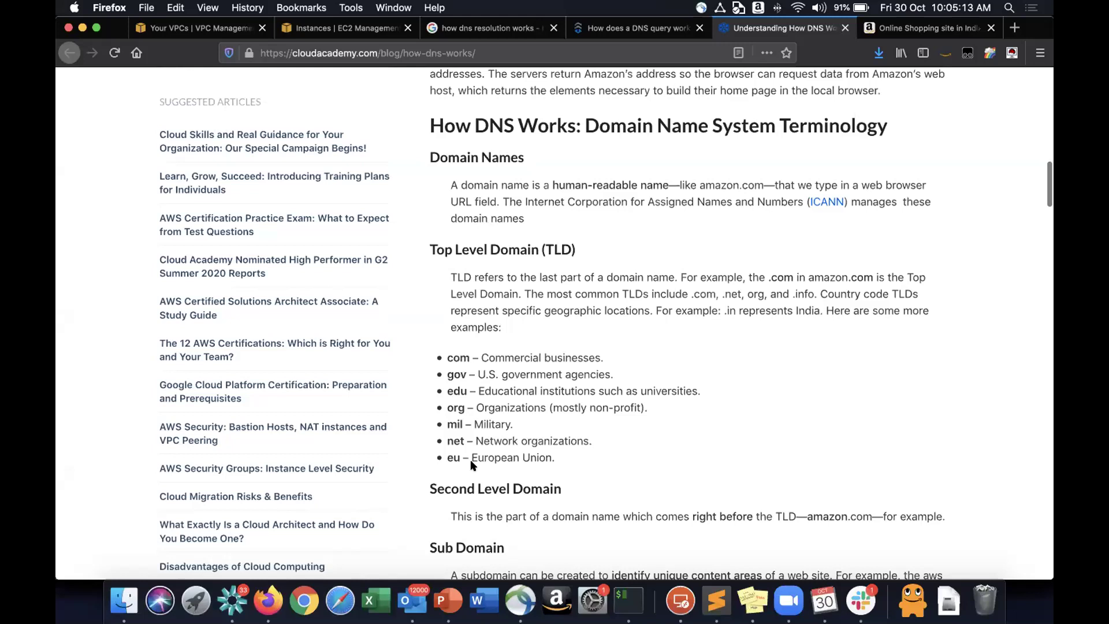
{"action": "scroll", "coordinate": [470, 460], "scroll_direction": "down", "scroll_amount": 3}
{"action": "scroll", "coordinate": [470, 459], "scroll_direction": "down", "scroll_amount": 3}
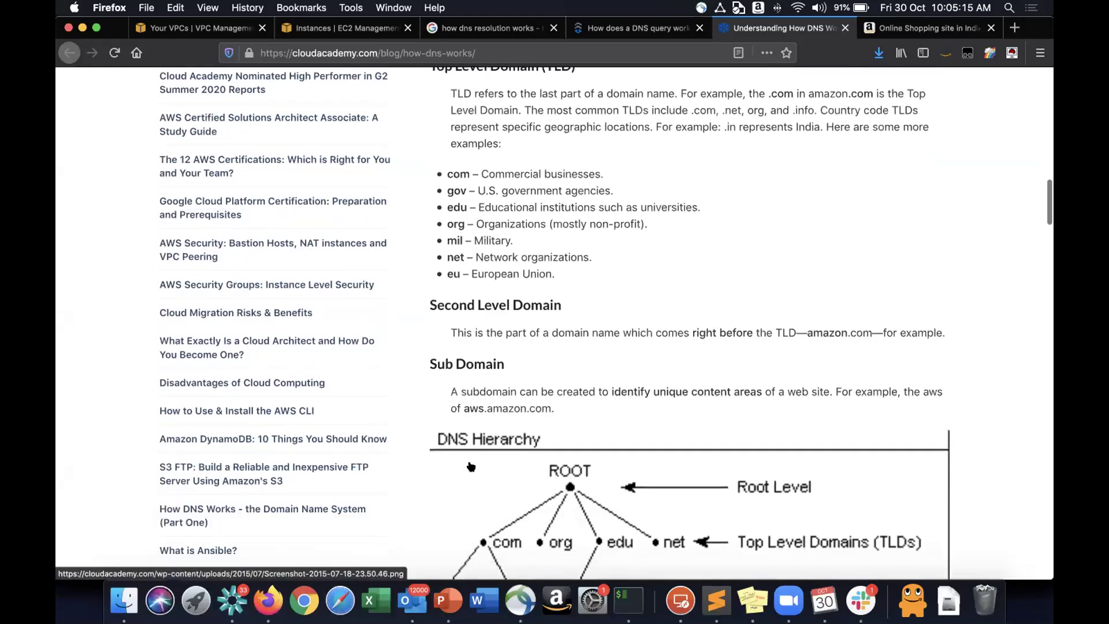
{"action": "scroll", "coordinate": [470, 465], "scroll_direction": "down", "scroll_amount": 1}
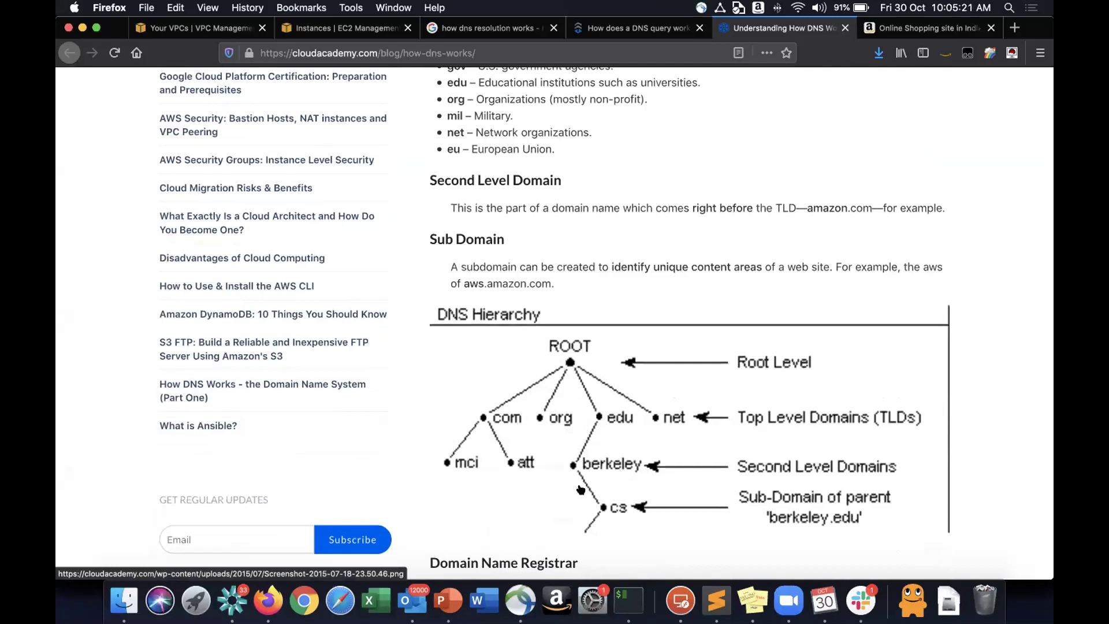
{"action": "scroll", "coordinate": [580, 489], "scroll_direction": "down", "scroll_amount": 5}
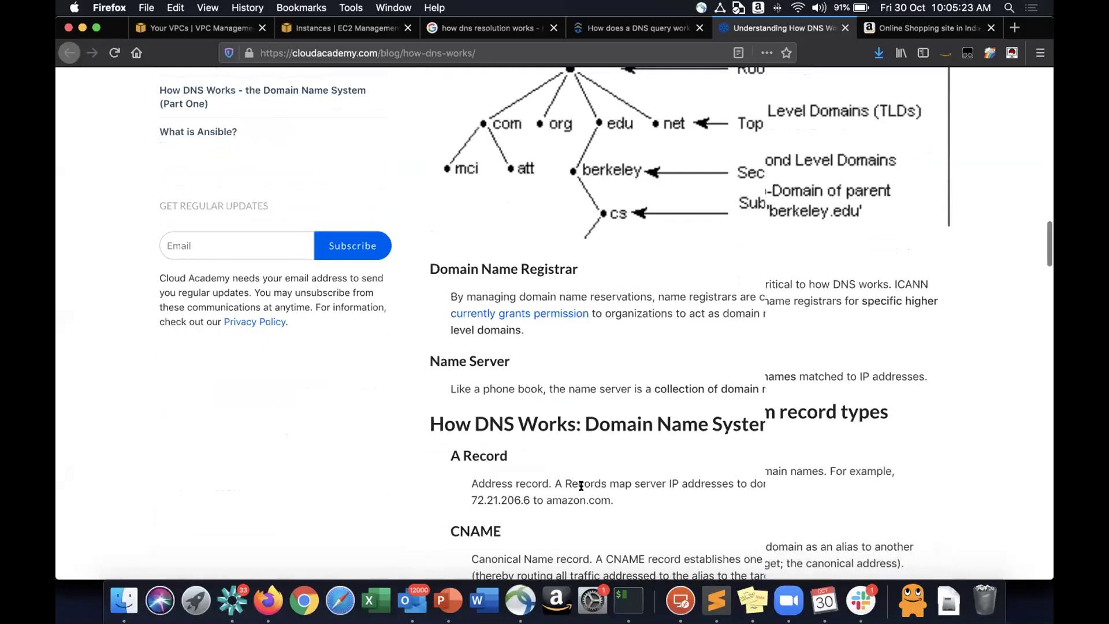
Review the article's DNS record types and its closing How DNS Works section, and return to its beginning.
{"action": "scroll", "coordinate": [581, 485], "scroll_direction": "down", "scroll_amount": 4}
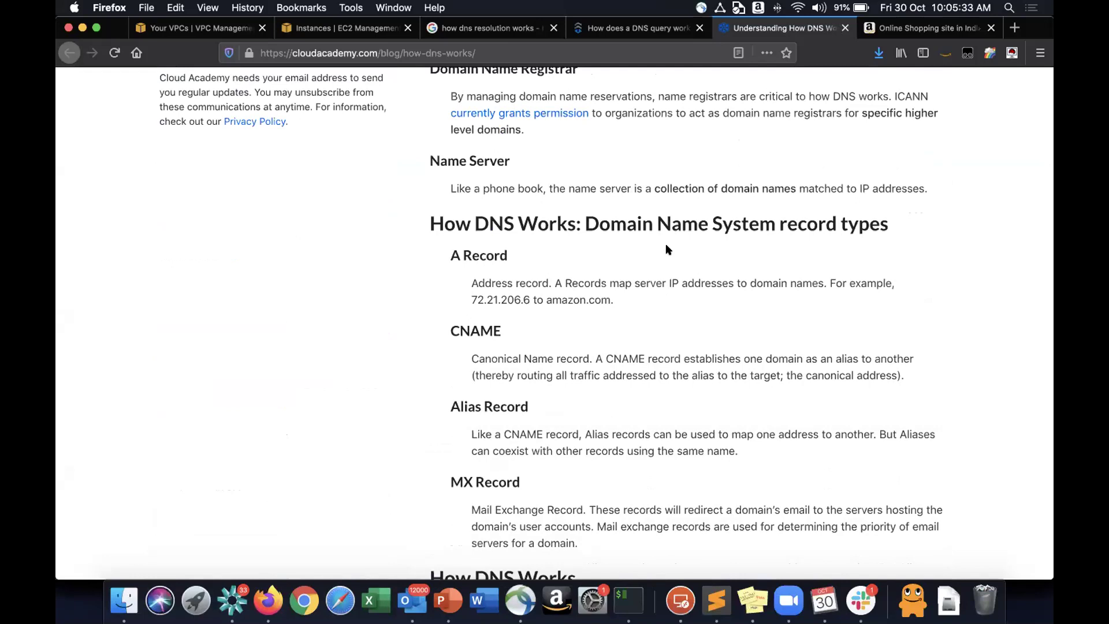
{"action": "scroll", "coordinate": [669, 249], "scroll_direction": "down", "scroll_amount": 5}
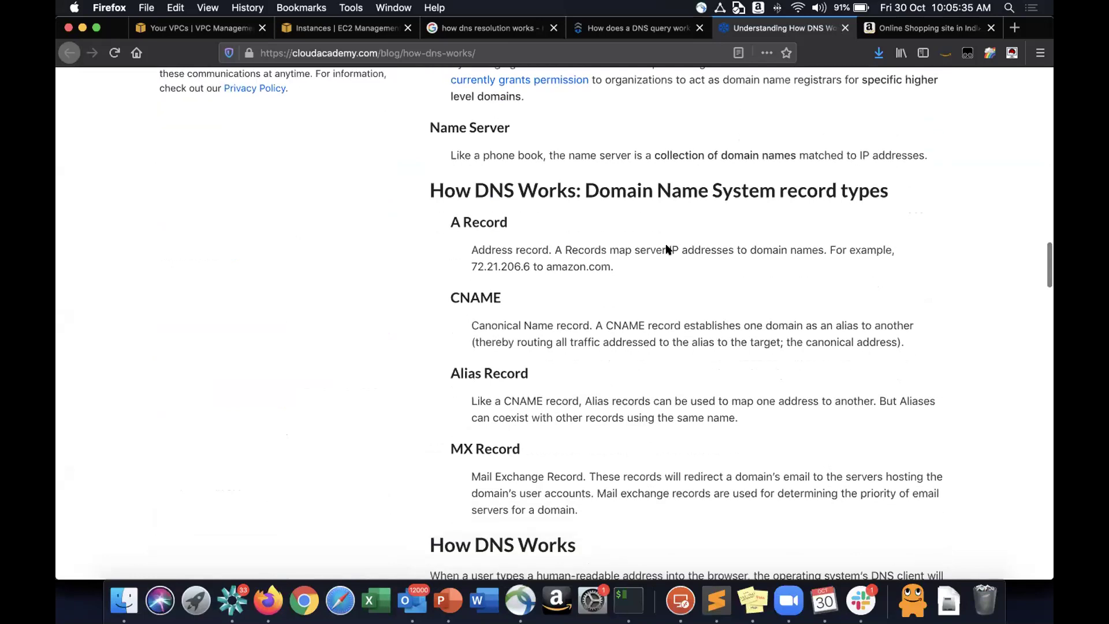
{"action": "scroll", "coordinate": [668, 250], "scroll_direction": "down", "scroll_amount": 2}
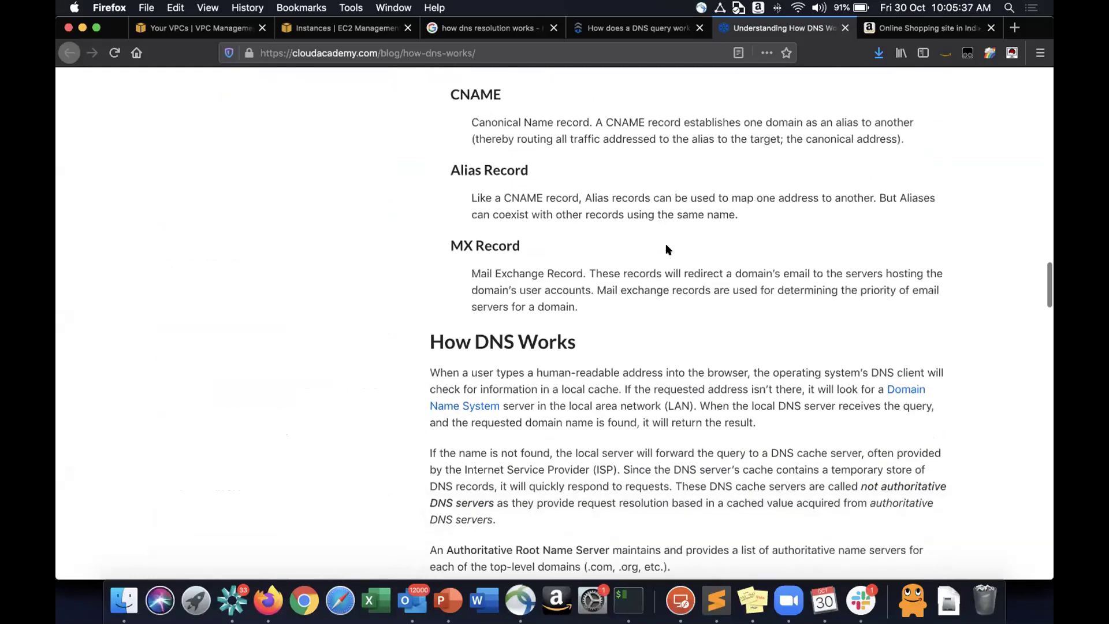
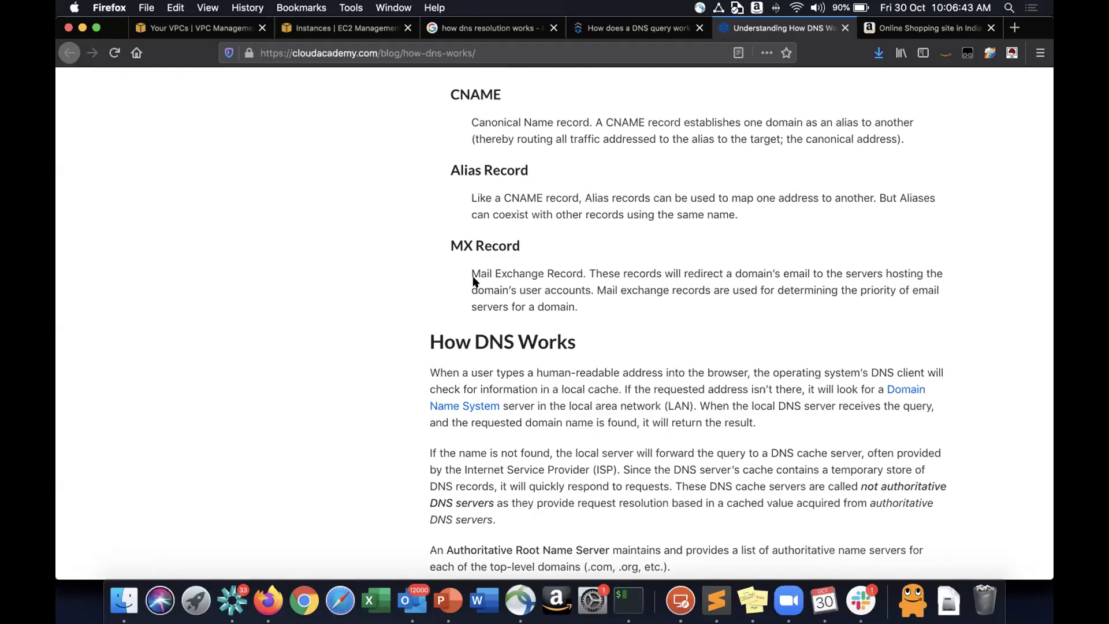
{"action": "scroll", "coordinate": [472, 281], "scroll_direction": "down", "scroll_amount": 3}
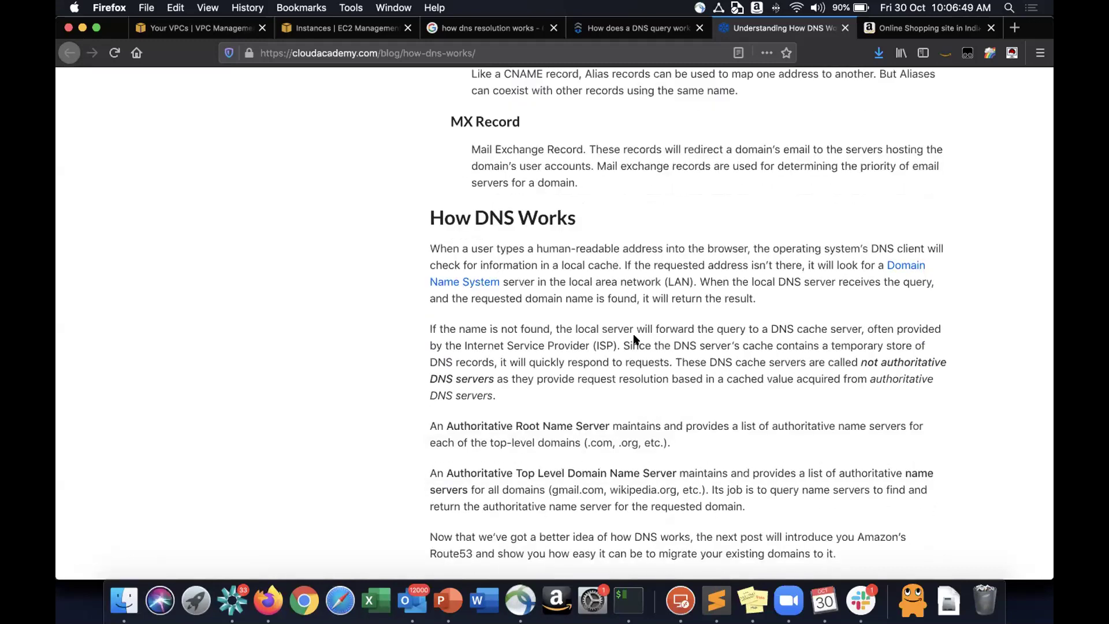
{"action": "scroll", "coordinate": [634, 340], "scroll_direction": "down", "scroll_amount": 5}
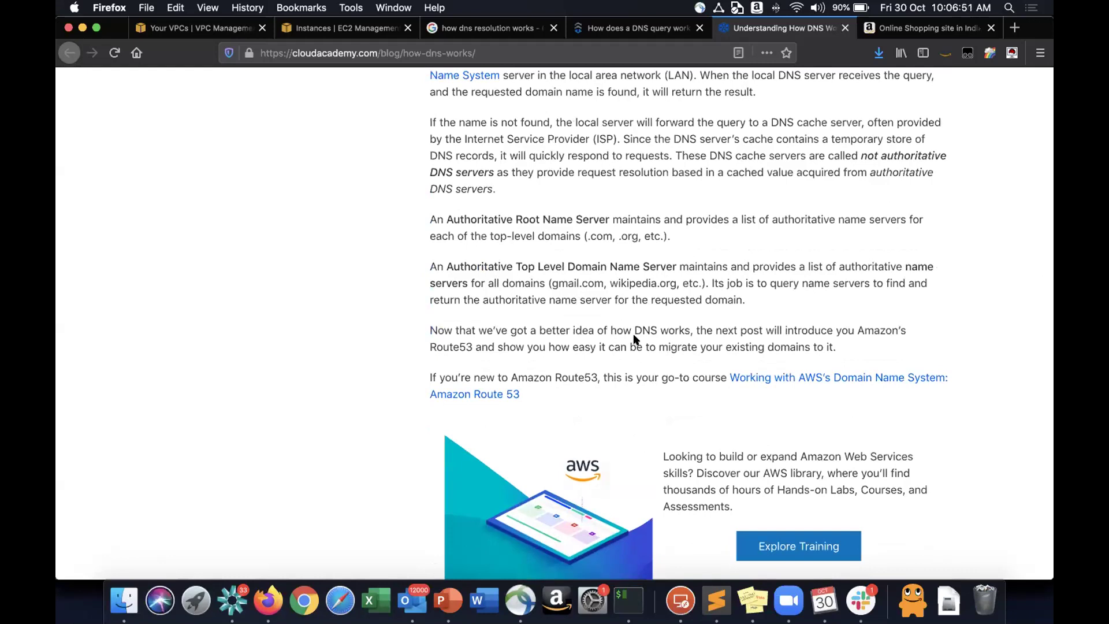
{"action": "scroll", "coordinate": [634, 337], "scroll_direction": "down", "scroll_amount": 7}
{"action": "scroll", "coordinate": [635, 334], "scroll_direction": "down", "scroll_amount": 4}
{"action": "scroll", "coordinate": [634, 336], "scroll_direction": "up", "scroll_amount": 15}
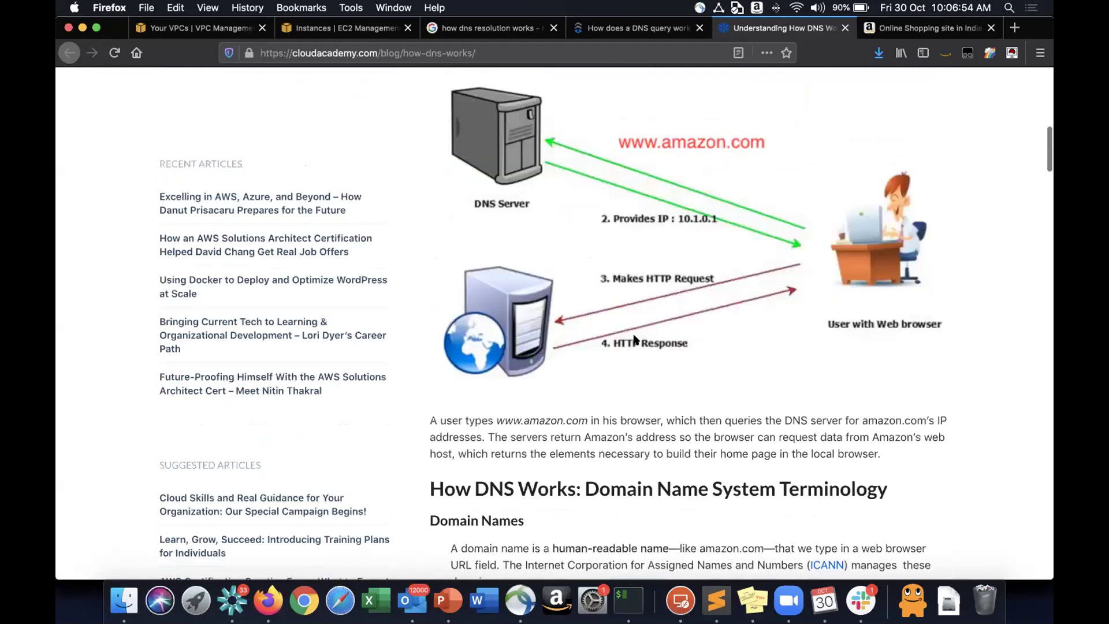
{"action": "scroll", "coordinate": [635, 340], "scroll_direction": "up", "scroll_amount": 10}
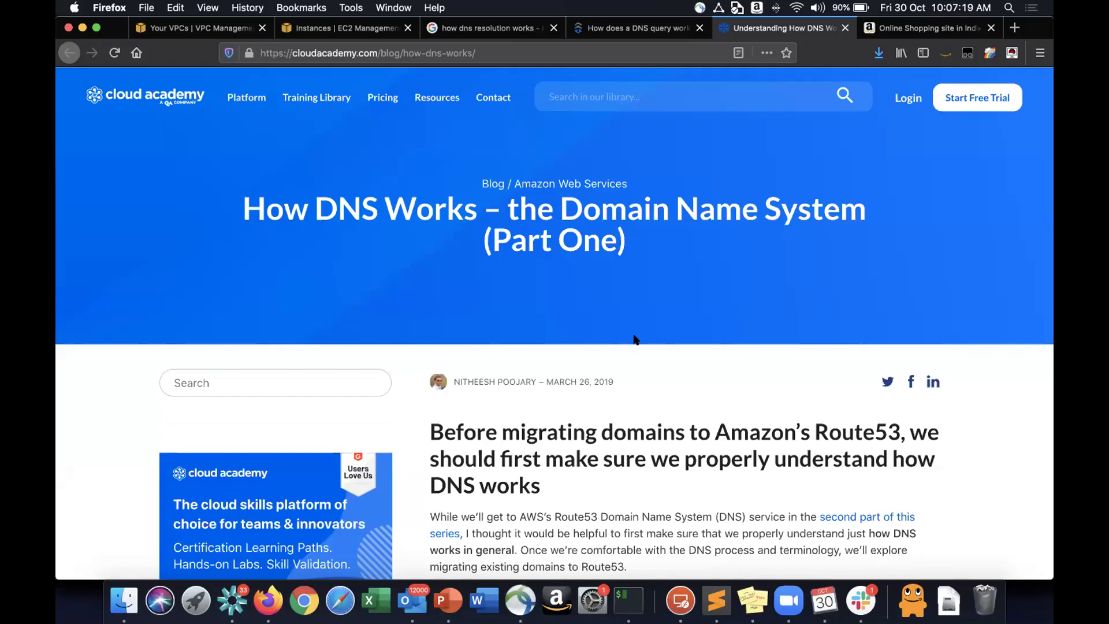
Skim the Total Uptime article on how a DNS query works, and go back to the Google results to look through further entries.
{"action": "left_click", "coordinate": [606, 28]}
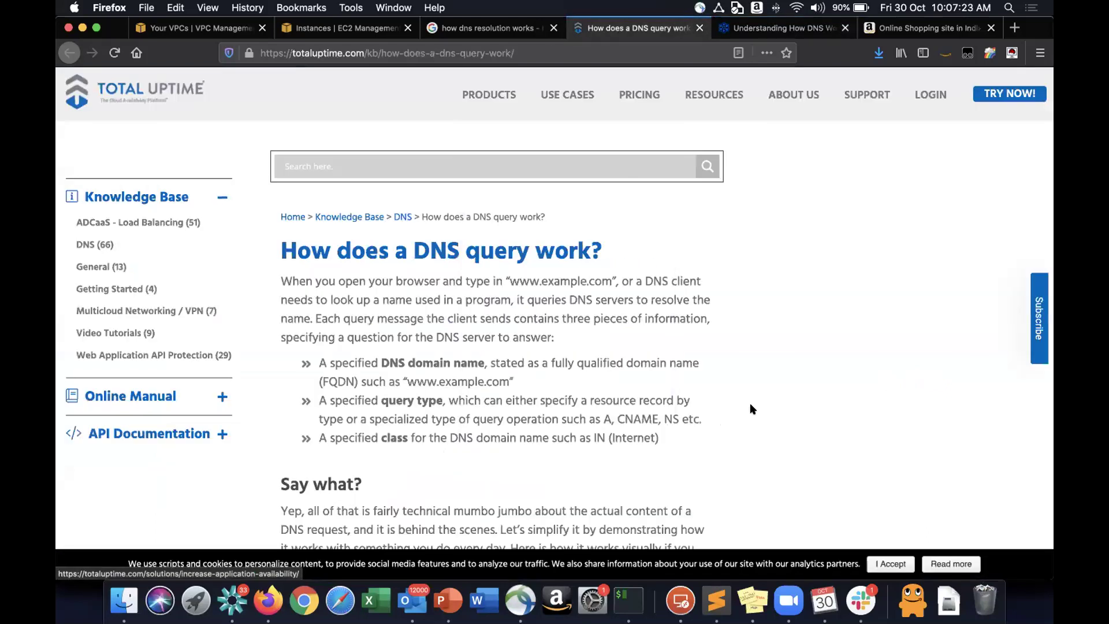
{"action": "scroll", "coordinate": [751, 408], "scroll_direction": "down", "scroll_amount": 15}
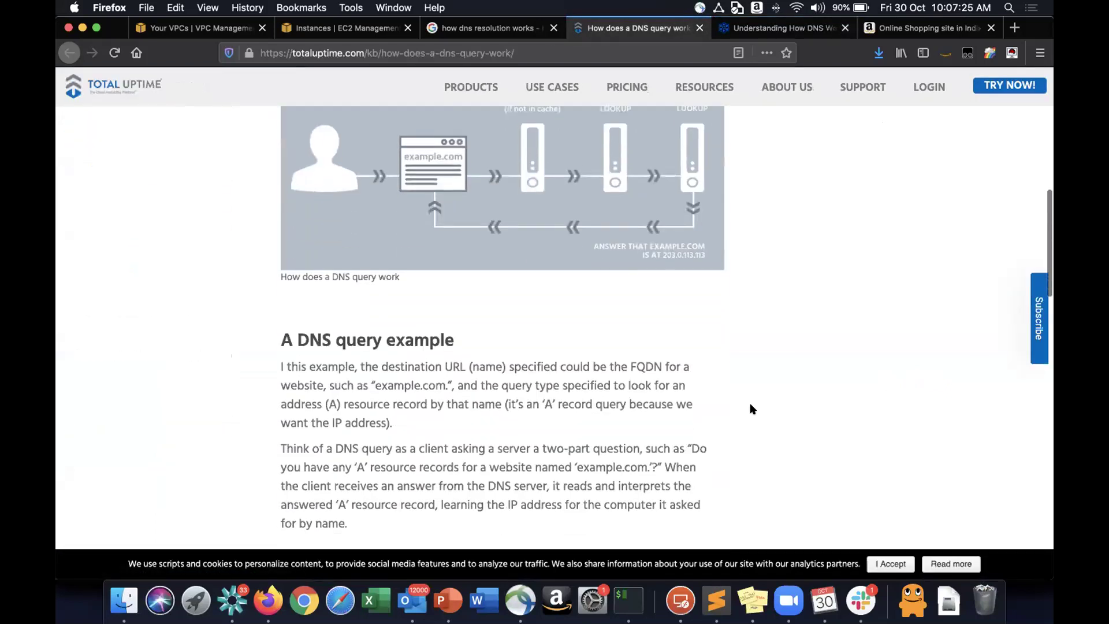
{"action": "scroll", "coordinate": [750, 409], "scroll_direction": "down", "scroll_amount": 20}
{"action": "scroll", "coordinate": [638, 272], "scroll_direction": "up", "scroll_amount": 20}
{"action": "scroll", "coordinate": [639, 273], "scroll_direction": "up", "scroll_amount": 10}
{"action": "key", "text": "ctrl+shift+Tab"}
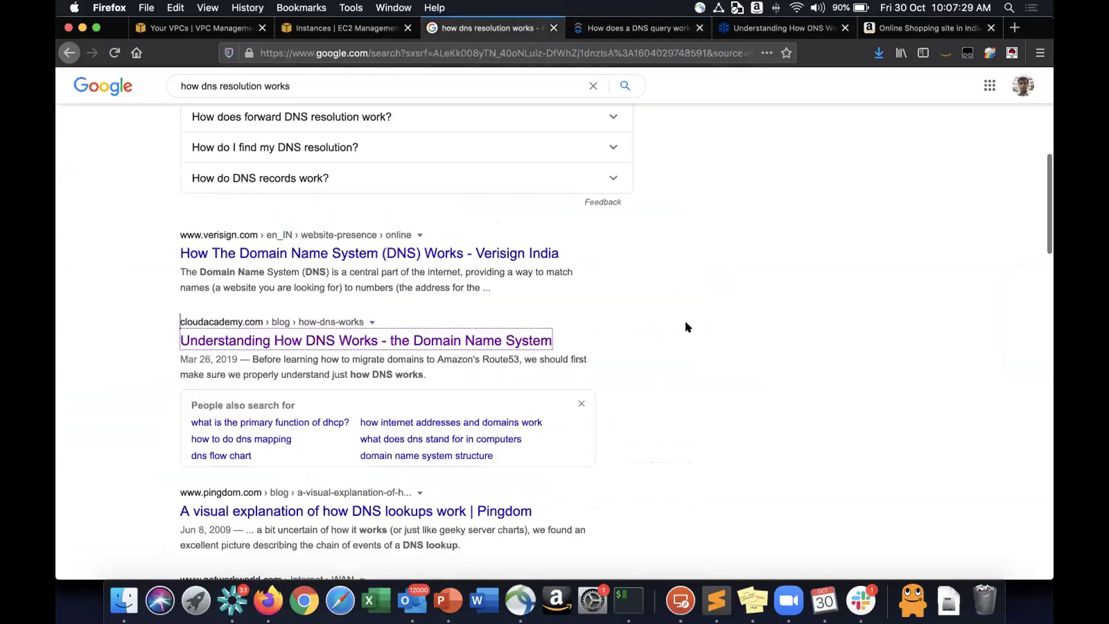
{"action": "scroll", "coordinate": [685, 324], "scroll_direction": "down", "scroll_amount": 5}
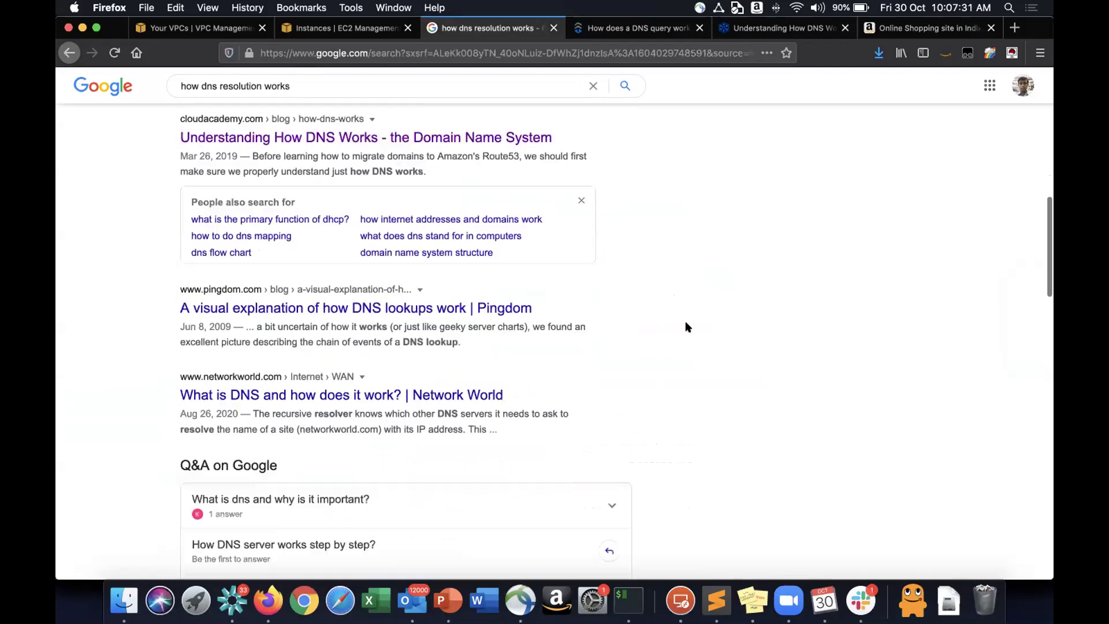
Open the Pingdom DNS lookups result and HowStuffWorks' How Domain Name Servers Work result in new tabs, and display the HowStuffWorks article.
{"action": "left_click", "coordinate": [422, 307], "text": "super"}
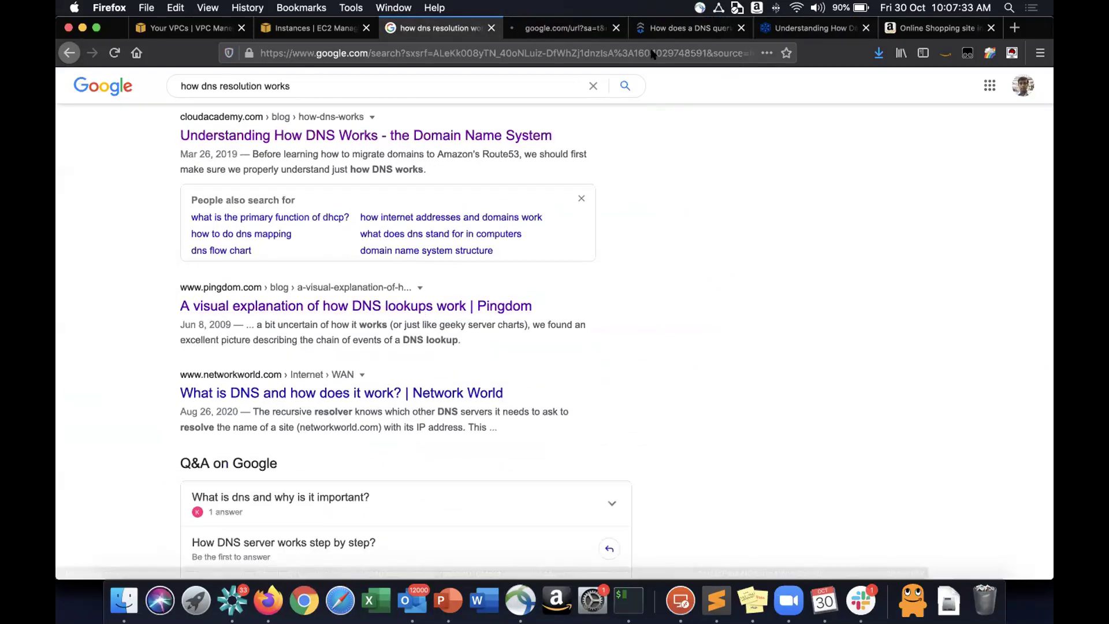
{"action": "left_click", "coordinate": [581, 32]}
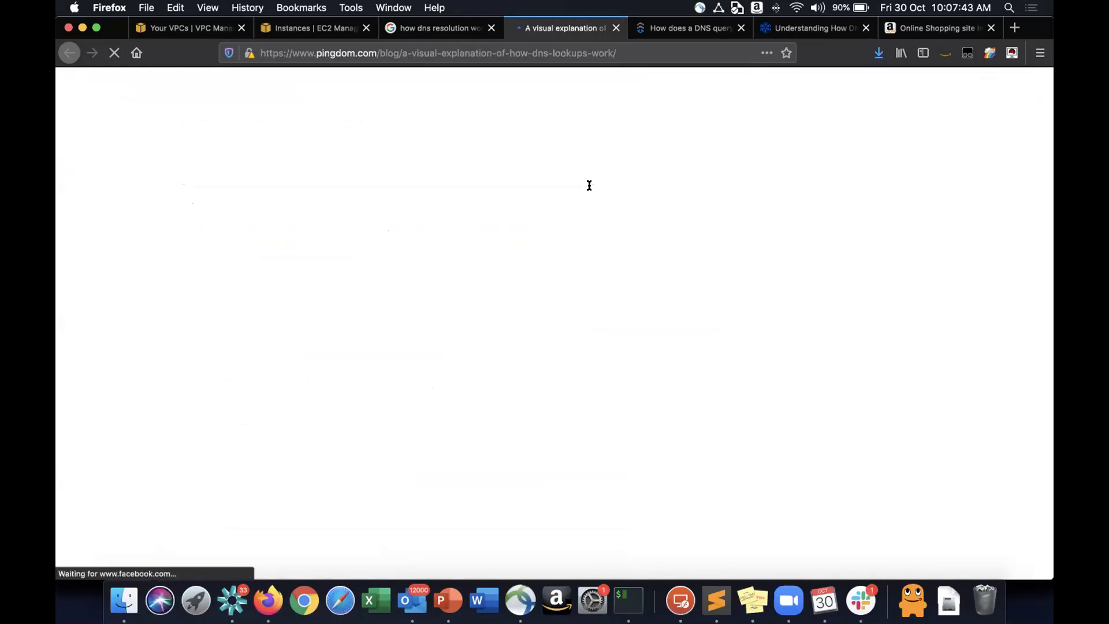
{"action": "left_click", "coordinate": [442, 34]}
{"action": "scroll", "coordinate": [667, 381], "scroll_direction": "down", "scroll_amount": 8}
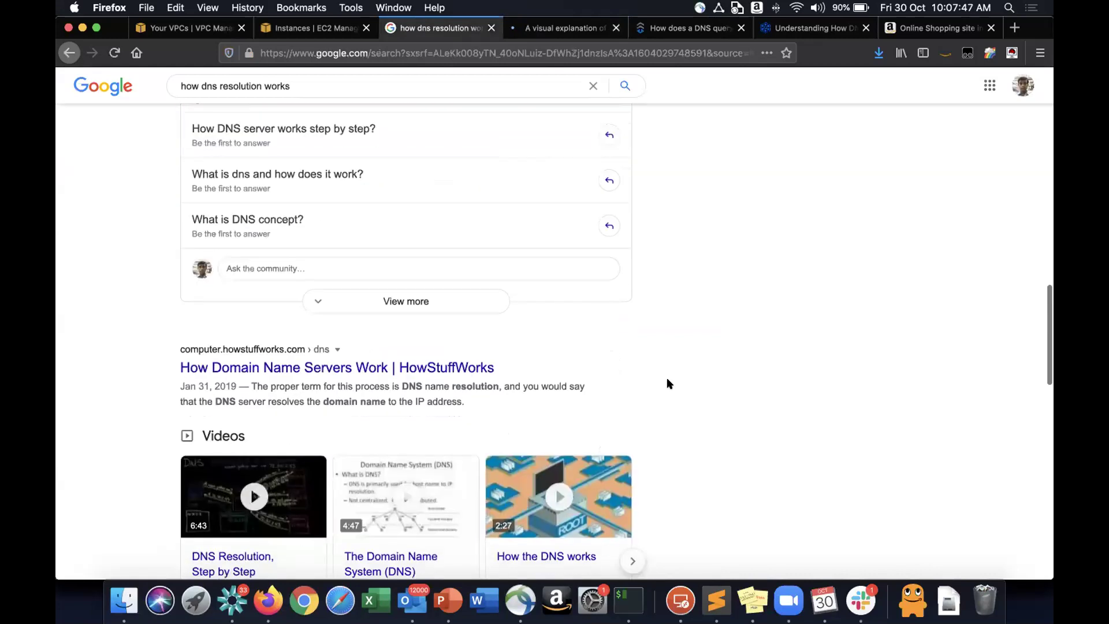
{"action": "left_click", "coordinate": [458, 369], "text": "super"}
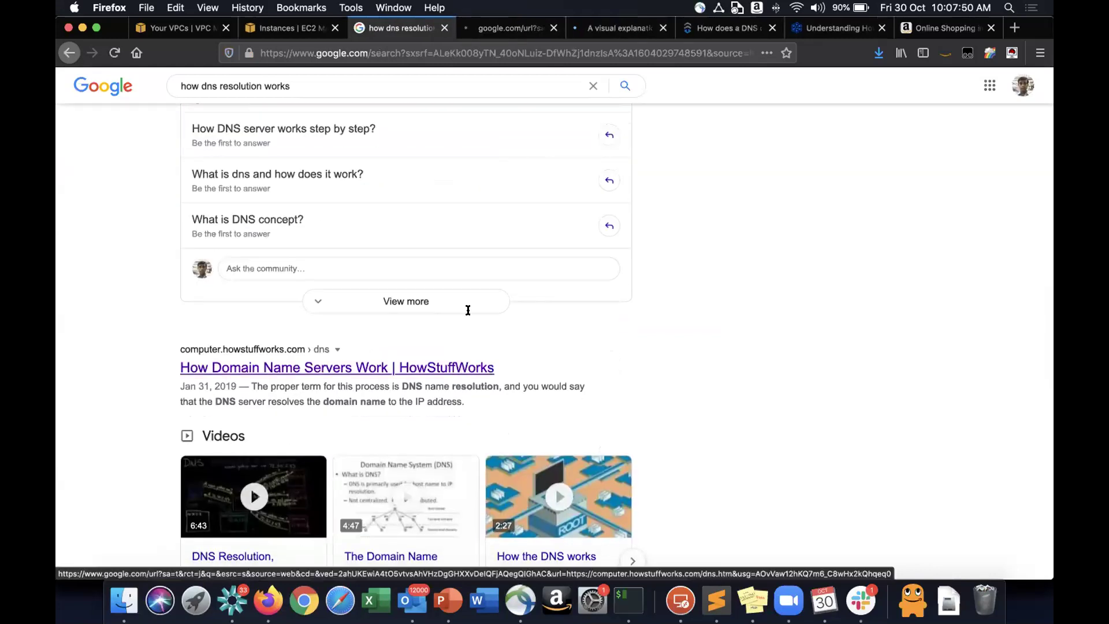
{"action": "left_click", "coordinate": [511, 27]}
Skim the HowStuffWorks article through its DNS query picture, IP address and domain name sections and DNS record types.
{"action": "scroll", "coordinate": [539, 260], "scroll_direction": "down", "scroll_amount": 10}
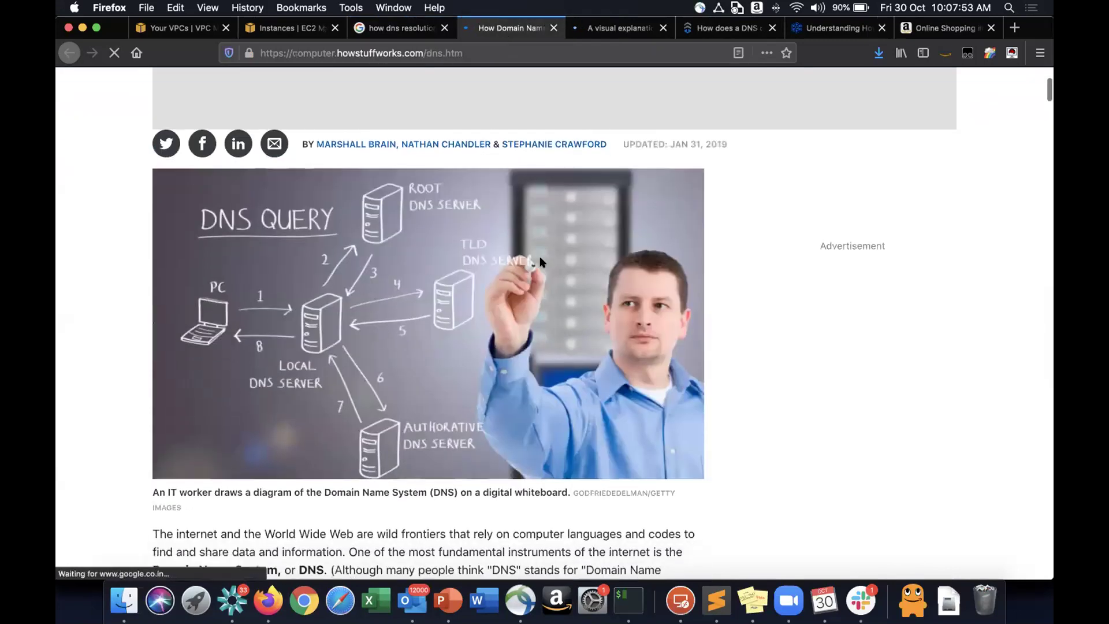
{"action": "scroll", "coordinate": [552, 308], "scroll_direction": "down", "scroll_amount": 15}
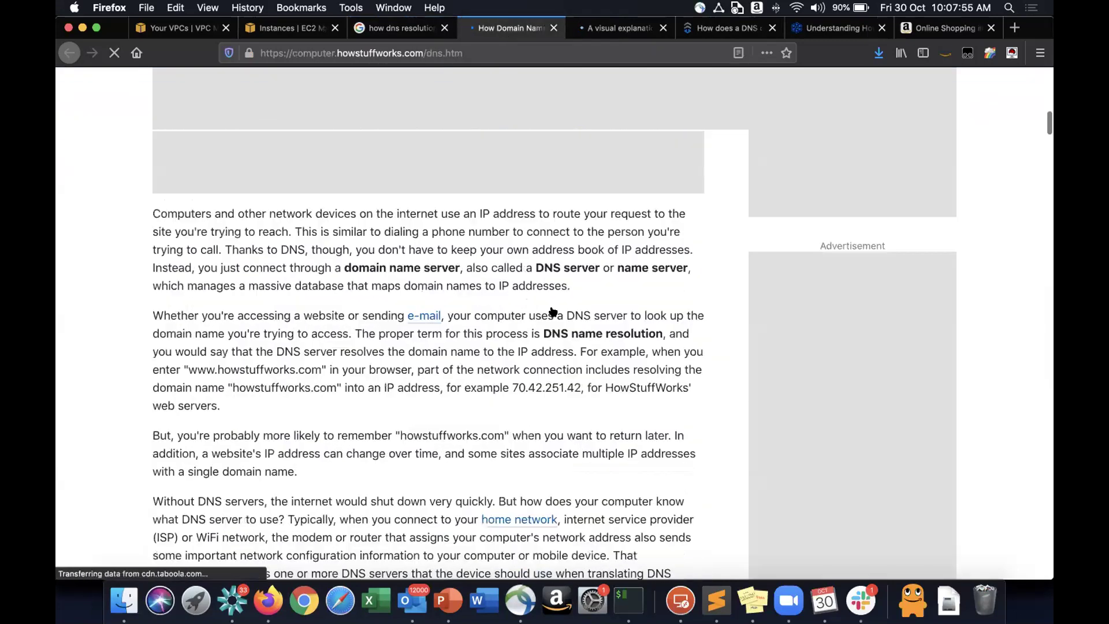
{"action": "scroll", "coordinate": [553, 308], "scroll_direction": "down", "scroll_amount": 15}
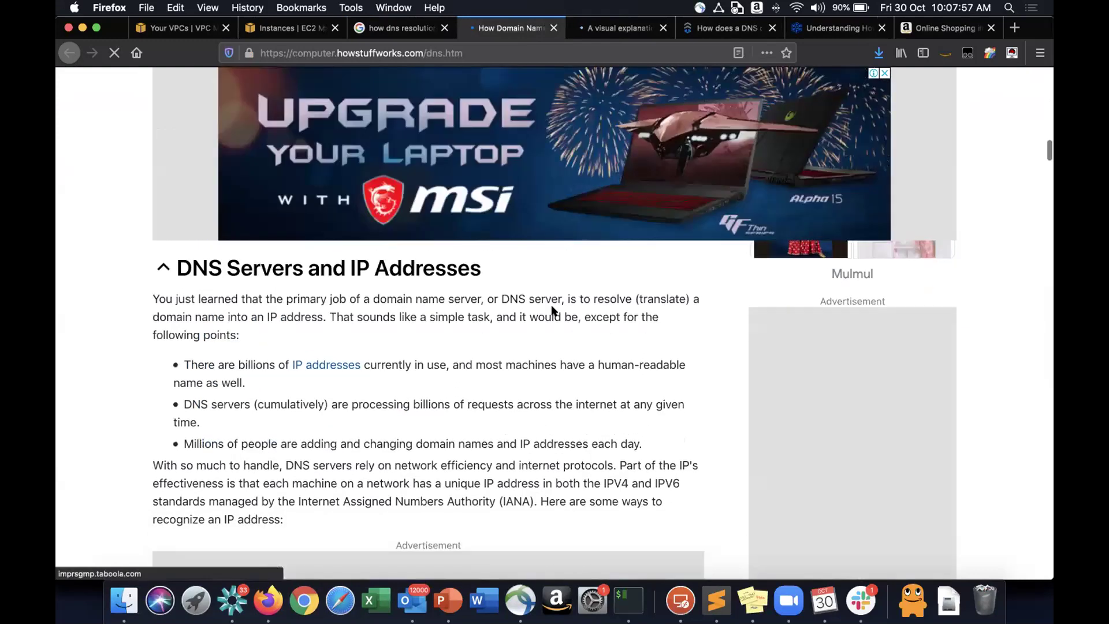
{"action": "scroll", "coordinate": [552, 308], "scroll_direction": "down", "scroll_amount": 15}
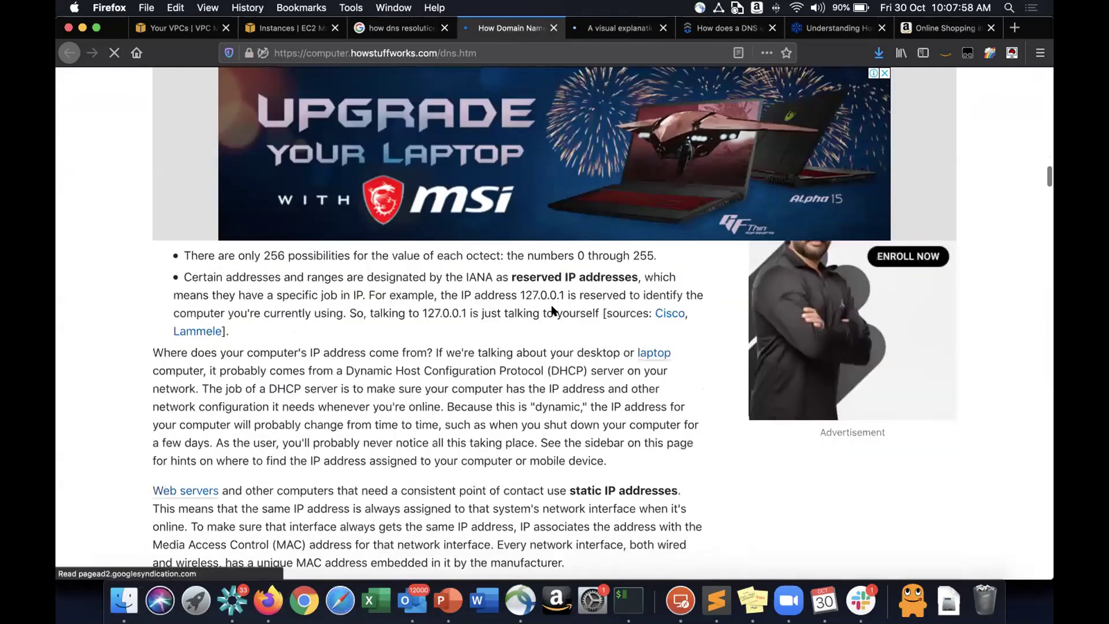
{"action": "scroll", "coordinate": [551, 311], "scroll_direction": "down", "scroll_amount": 15}
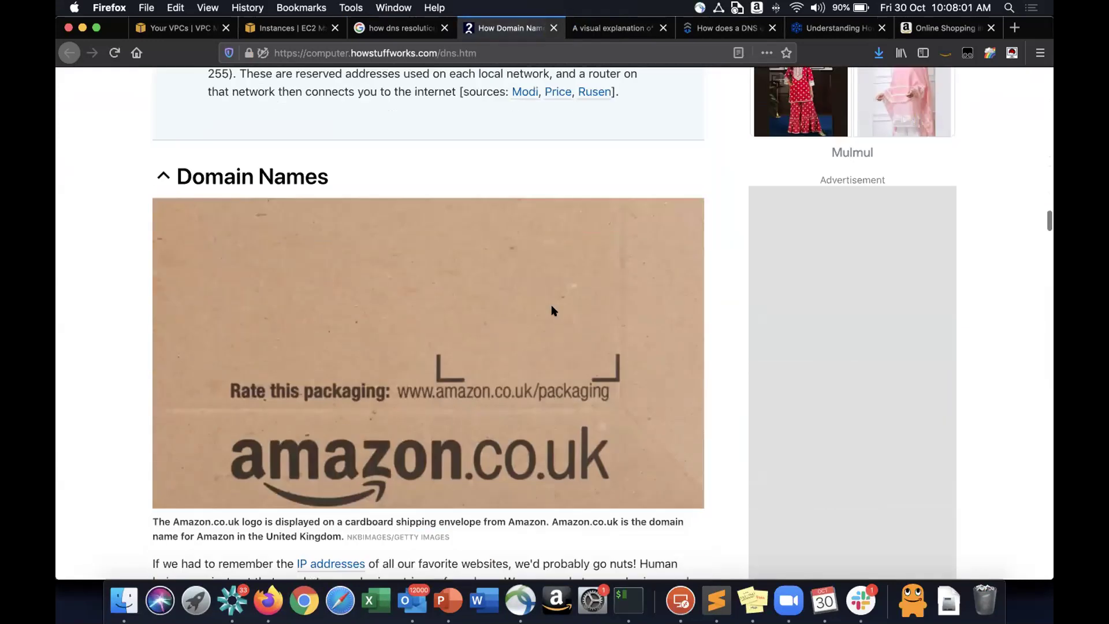
{"action": "scroll", "coordinate": [551, 310], "scroll_direction": "down", "scroll_amount": 15}
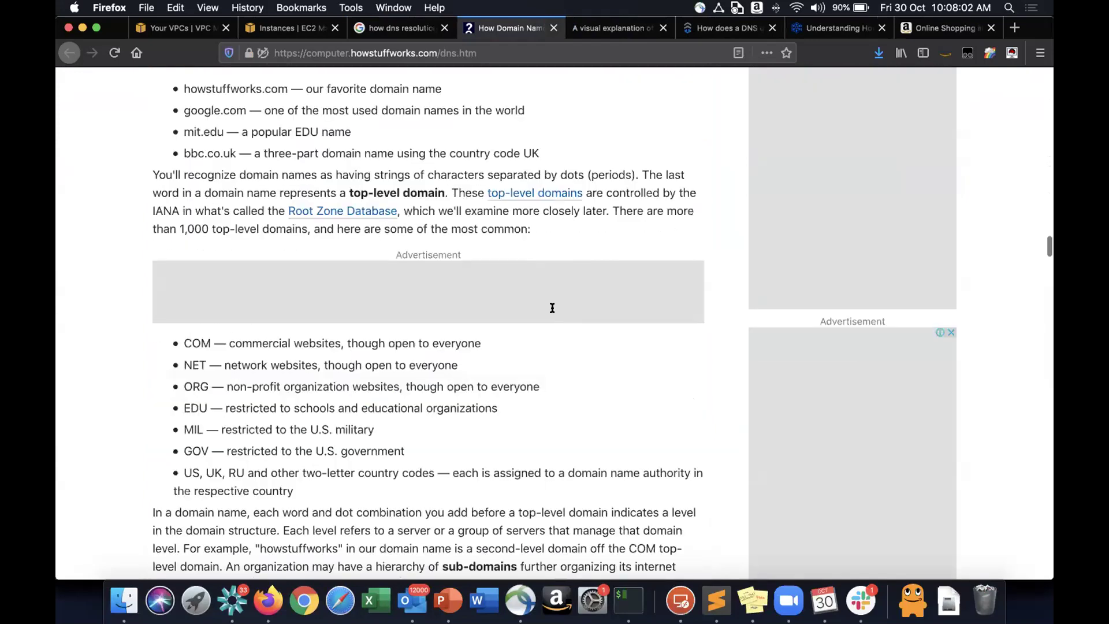
{"action": "scroll", "coordinate": [551, 306], "scroll_direction": "down", "scroll_amount": 15}
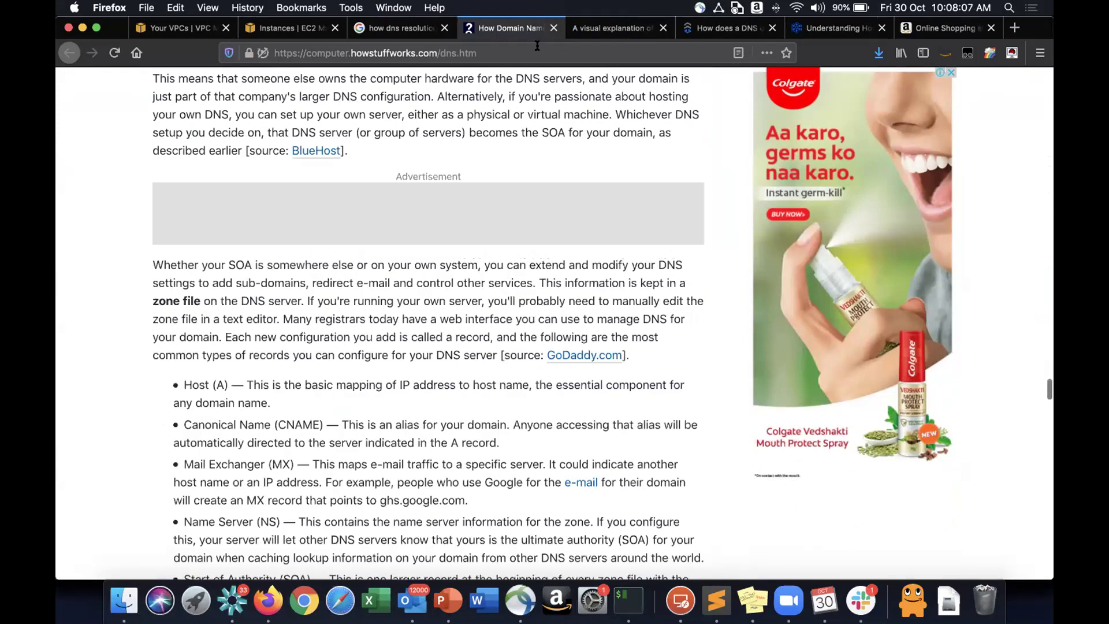
{"action": "left_click", "coordinate": [537, 46]}
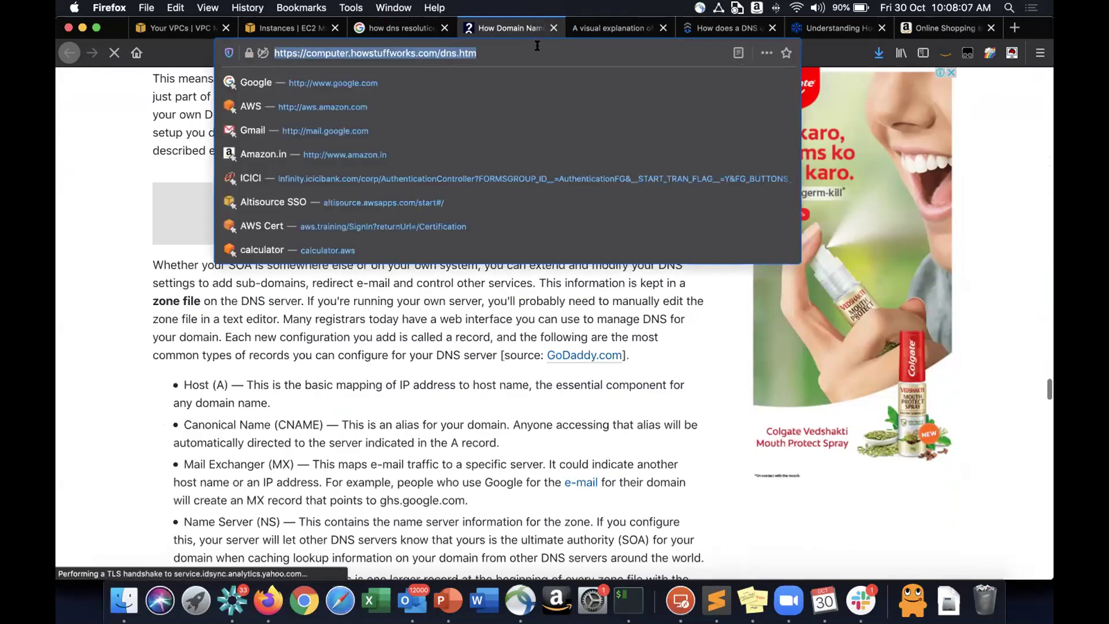
Switch to Word and open the recent document 29-Oct-Assignment.
{"action": "left_click", "coordinate": [482, 595]}
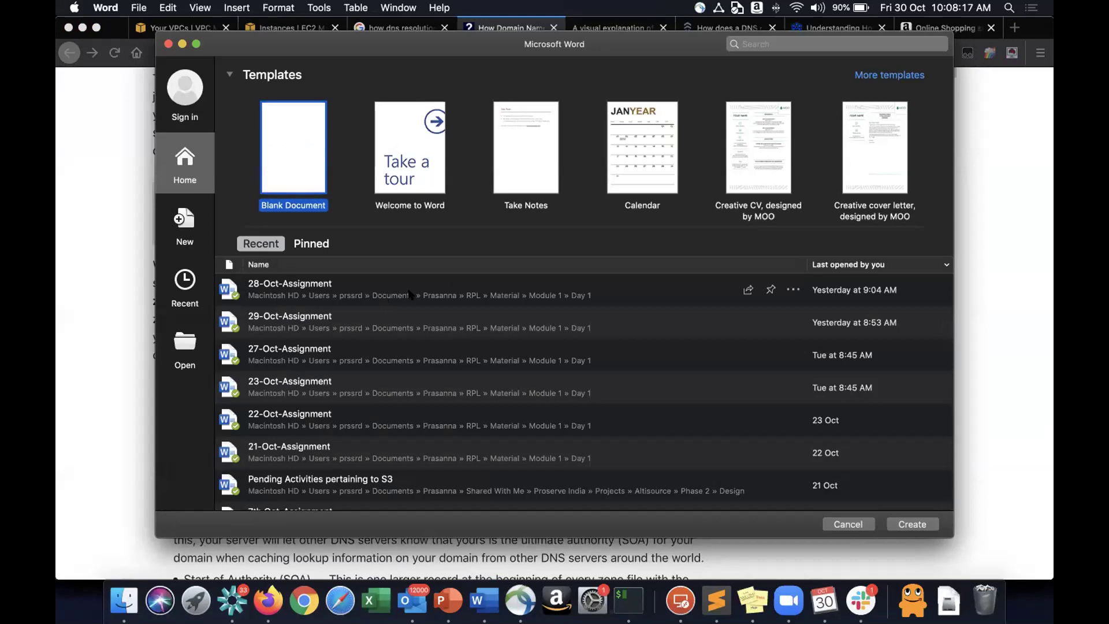
{"action": "left_click", "coordinate": [398, 297]}
{"action": "left_click", "coordinate": [380, 330]}
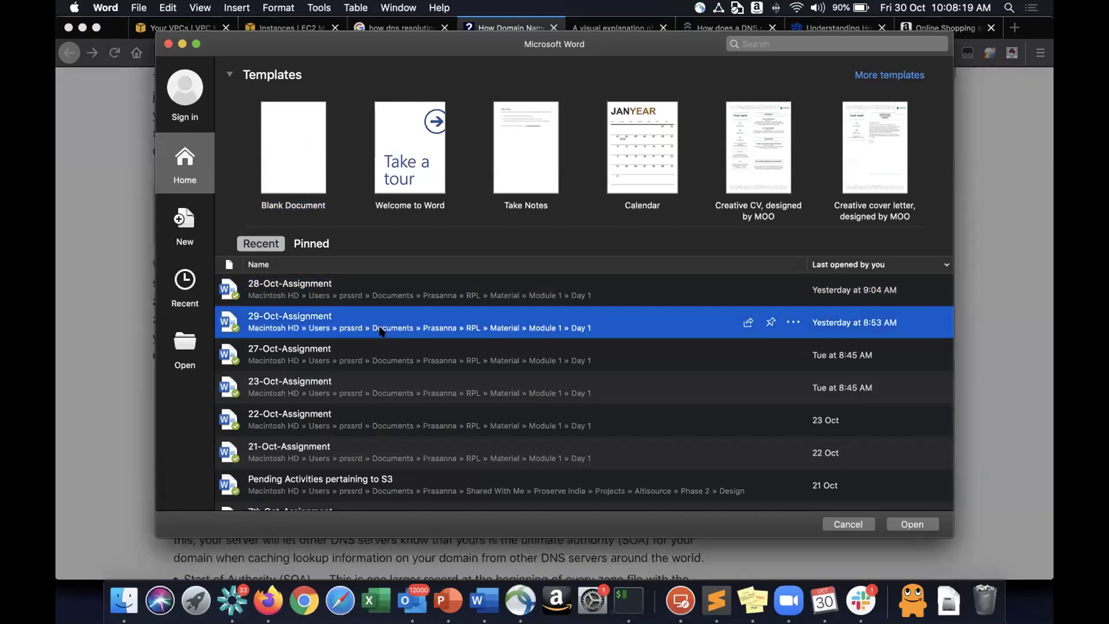
{"action": "double_click", "coordinate": [380, 329]}
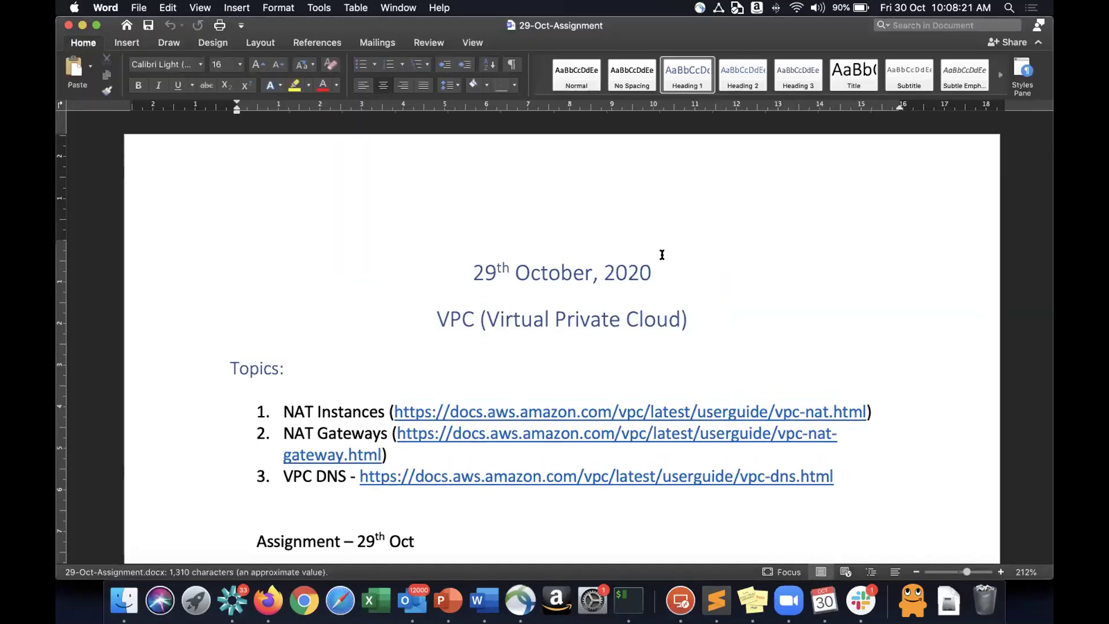
Change the day in the document's date heading to 30, so it reads 30th October, 2020.
{"action": "key", "text": "shift+Right"}
{"action": "key", "text": "shift+Right"}
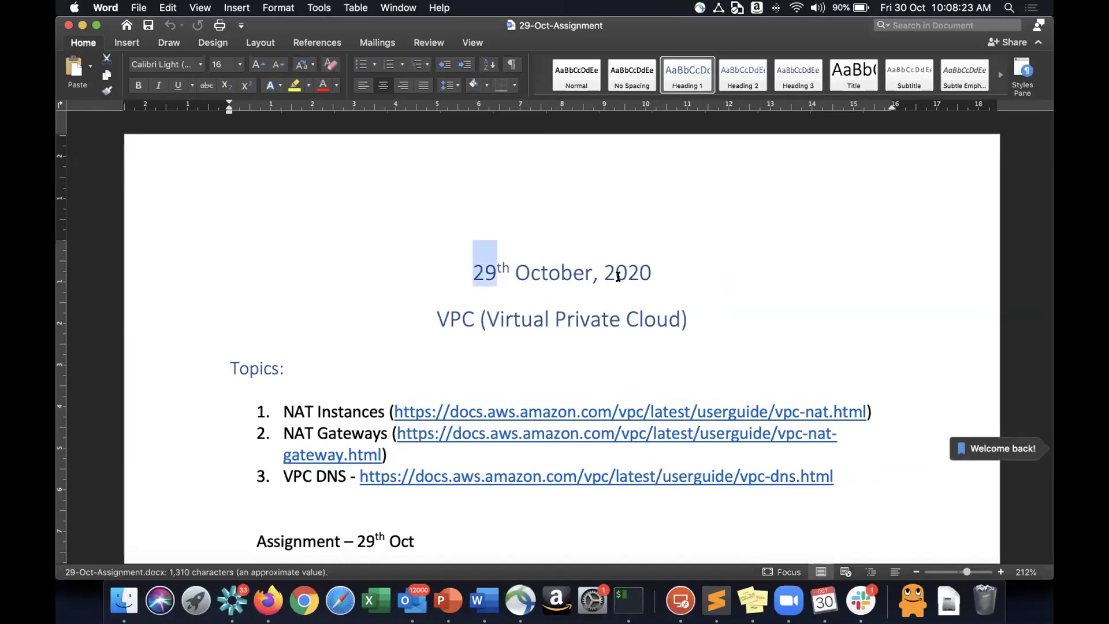
{"action": "key", "text": "Right"}
{"action": "key", "text": "BackSpace"}
{"action": "key", "text": "BackSpace"}
{"action": "type", "text": "30"}
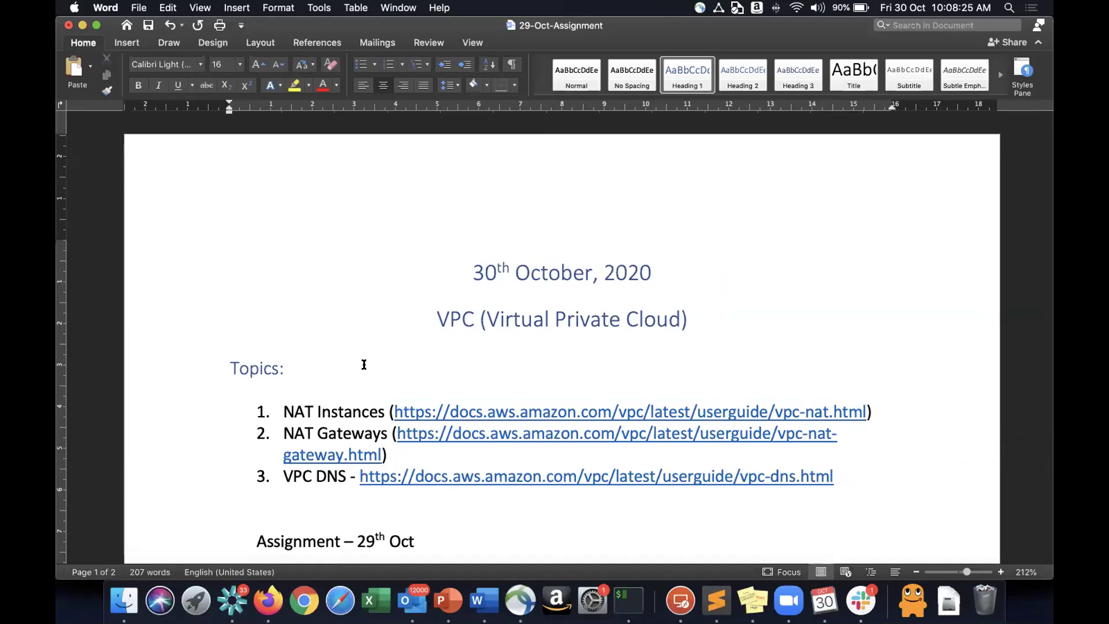
Delete the NAT Instances and NAT Gateways entries from the Topics list, keeping only VPC DNS.
{"action": "triple_click", "coordinate": [383, 422]}
{"action": "left_click", "coordinate": [389, 453], "text": "shift"}
{"action": "key", "text": "BackSpace"}
{"action": "left_click", "coordinate": [861, 416]}
Copy the address of the AWS DHCP options sets documentation page from the other Firefox window, and return to the Word document.
{"action": "key", "text": "super+Tab"}
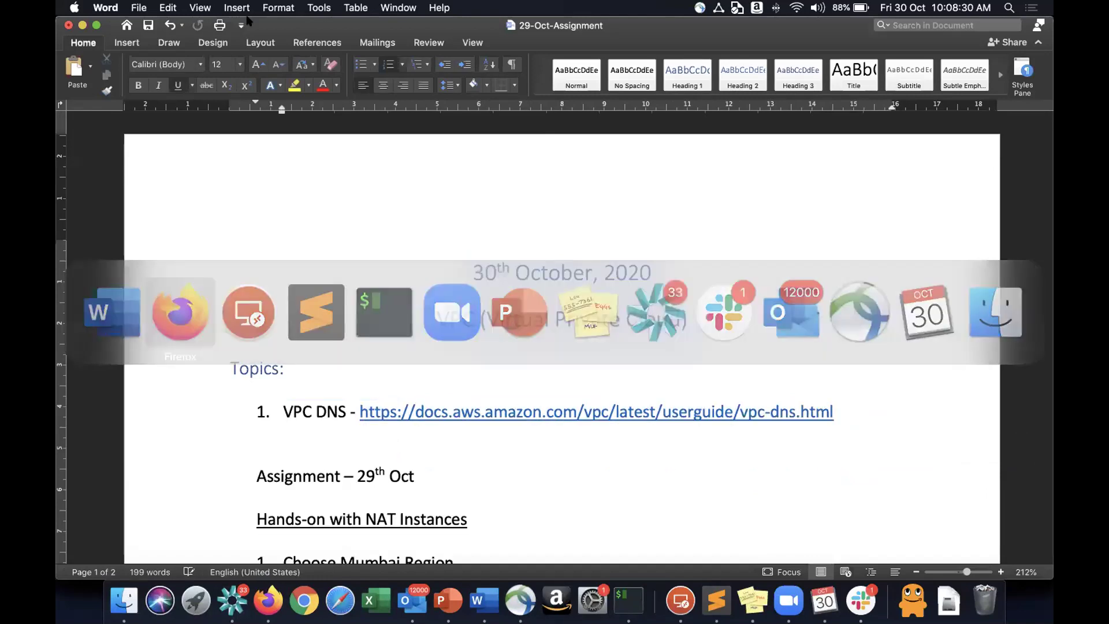
{"action": "key", "text": "super+grave"}
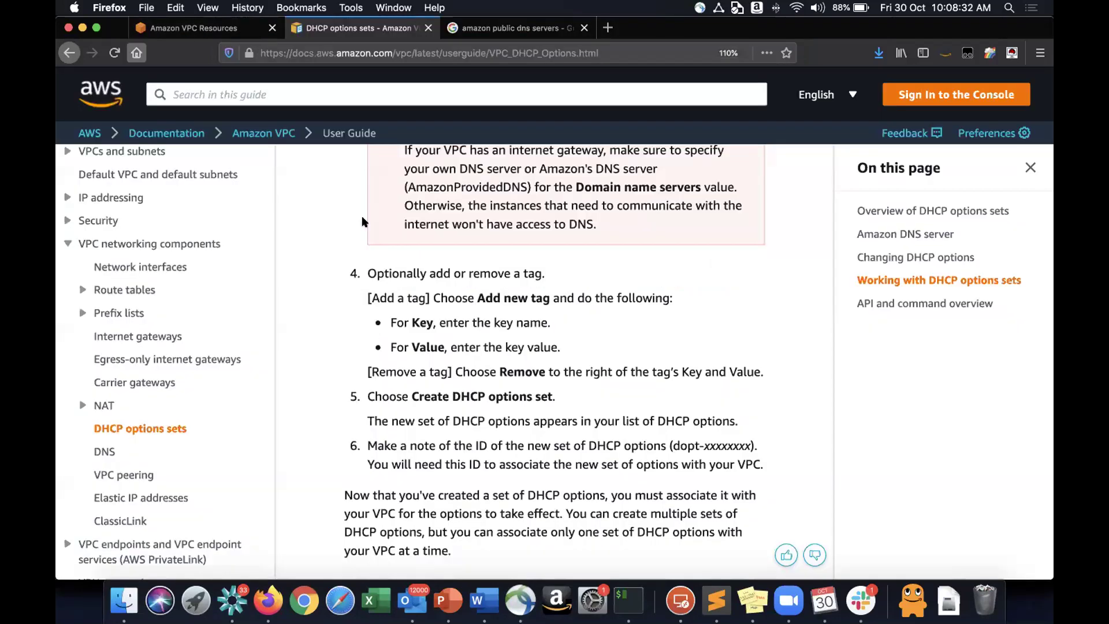
{"action": "left_click", "coordinate": [496, 52]}
{"action": "key", "text": "super+c"}
{"action": "key", "text": "super+Tab"}
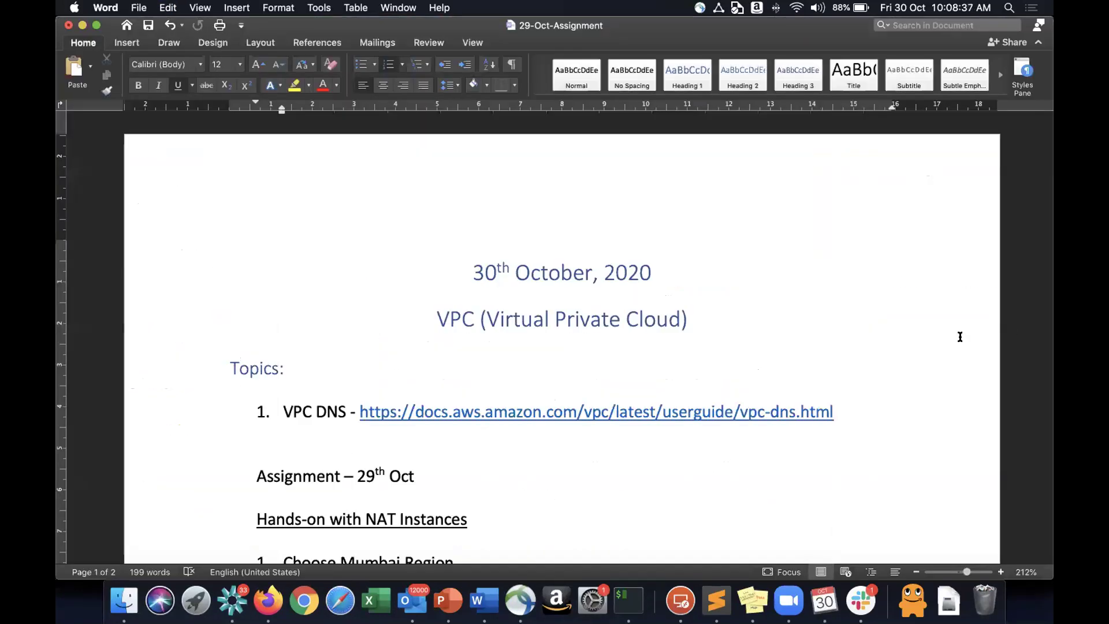
Add "DHCP Option Sets -" with the copied documentation link as the first topic, above VPC DNS.
{"action": "left_click", "coordinate": [283, 411]}
{"action": "key", "text": "Return"}
{"action": "type", "text": "D"}
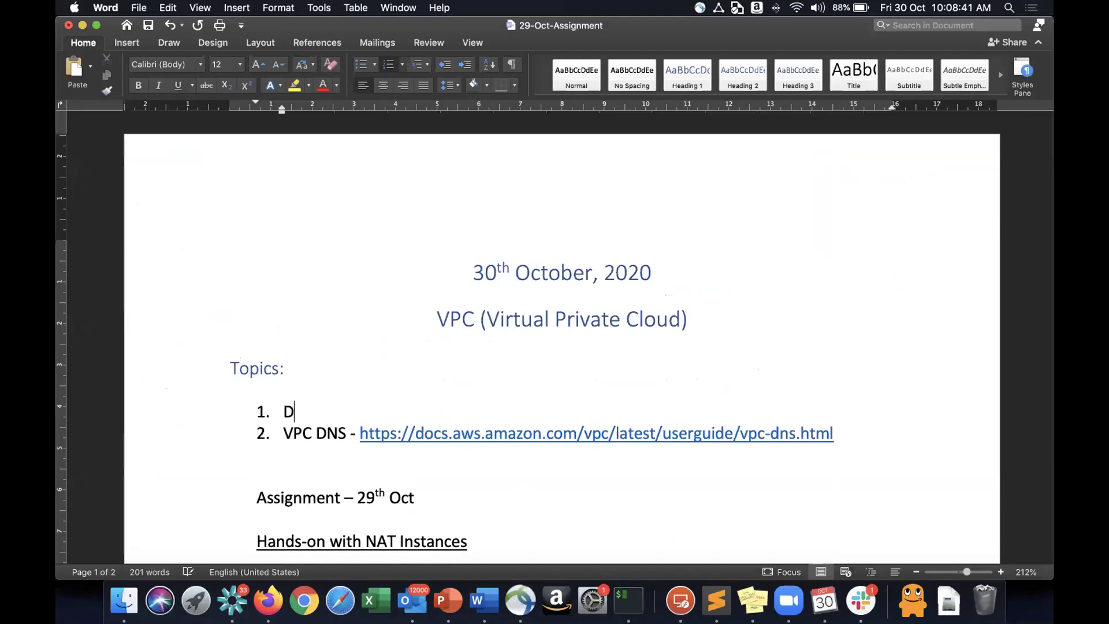
{"action": "type", "text": "HCP Option Sets"}
{"action": "key", "text": "BackSpace"}
{"action": "type", "text": "Sets -"}
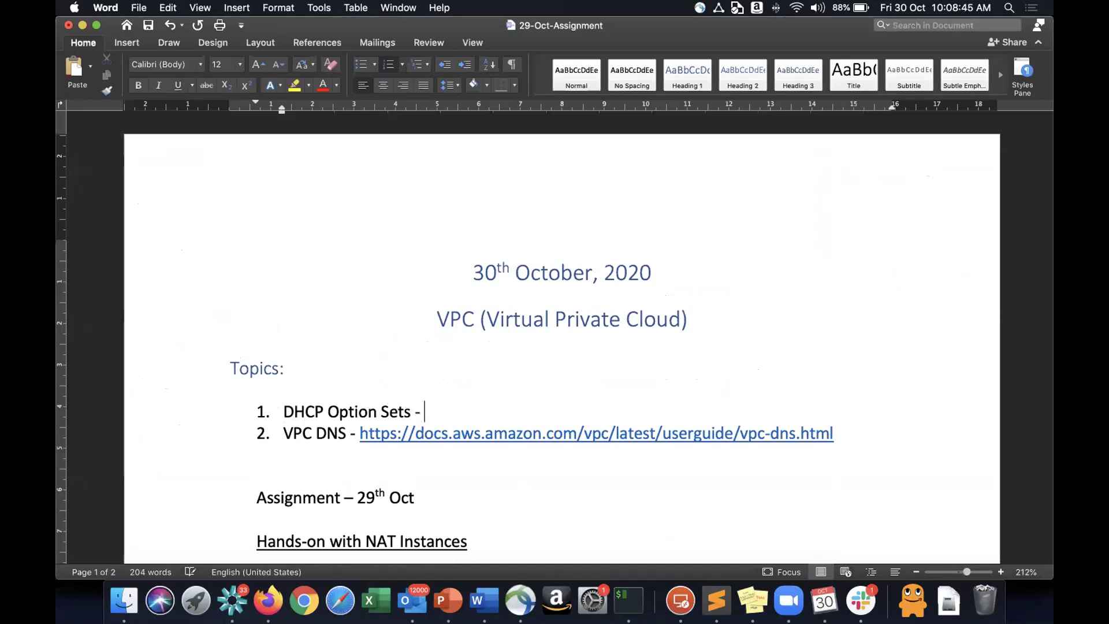
{"action": "key", "text": "super+v"}
{"action": "key", "text": "Return"}
{"action": "key", "text": "BackSpace"}
Change the day in the Assignment heading to 30, so it reads Assignment – 30th Oct.
{"action": "scroll", "coordinate": [419, 509], "scroll_direction": "down", "scroll_amount": 5}
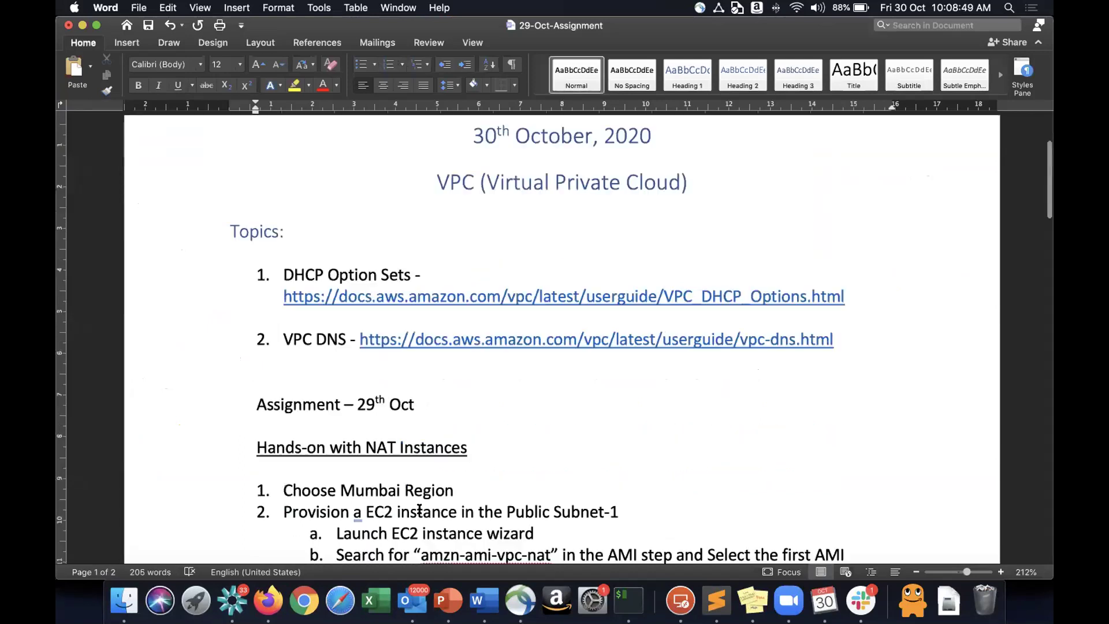
{"action": "left_click", "coordinate": [365, 373]}
{"action": "key", "text": "Left"}
{"action": "key", "text": "shift+Right"}
{"action": "key", "text": "shift+Right"}
{"action": "type", "text": "30"}
Delete all the old assignment content from "Hands-on with NAT Instances" to the end, including the leftover indentation.
{"action": "left_click", "coordinate": [456, 435]}
{"action": "key", "text": "Up"}
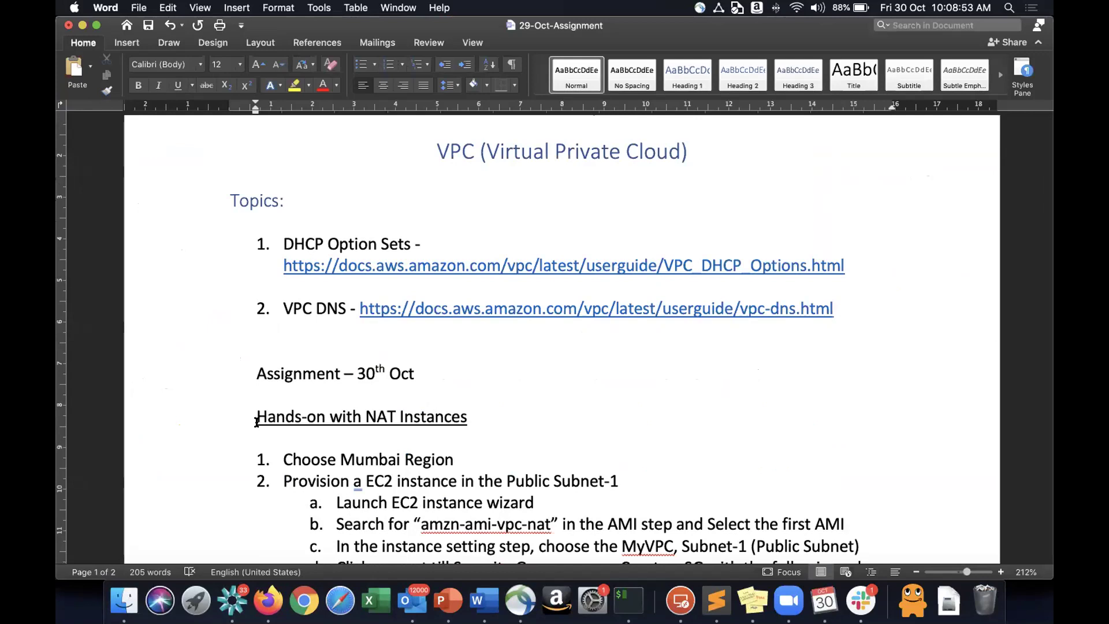
{"action": "scroll", "coordinate": [471, 434], "scroll_direction": "down", "scroll_amount": 20}
{"action": "scroll", "coordinate": [472, 434], "scroll_direction": "up", "scroll_amount": 5}
{"action": "left_click", "coordinate": [472, 434], "text": "shift"}
{"action": "key", "text": "BackSpace"}
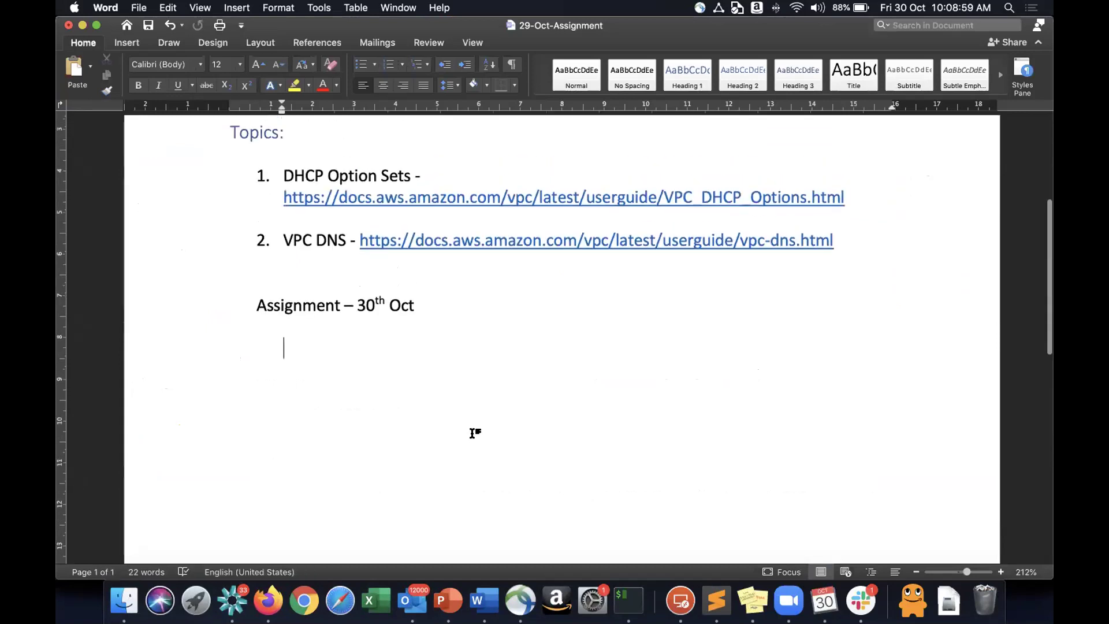
{"action": "key", "text": "BackSpace"}
{"action": "key", "text": "BackSpace"}
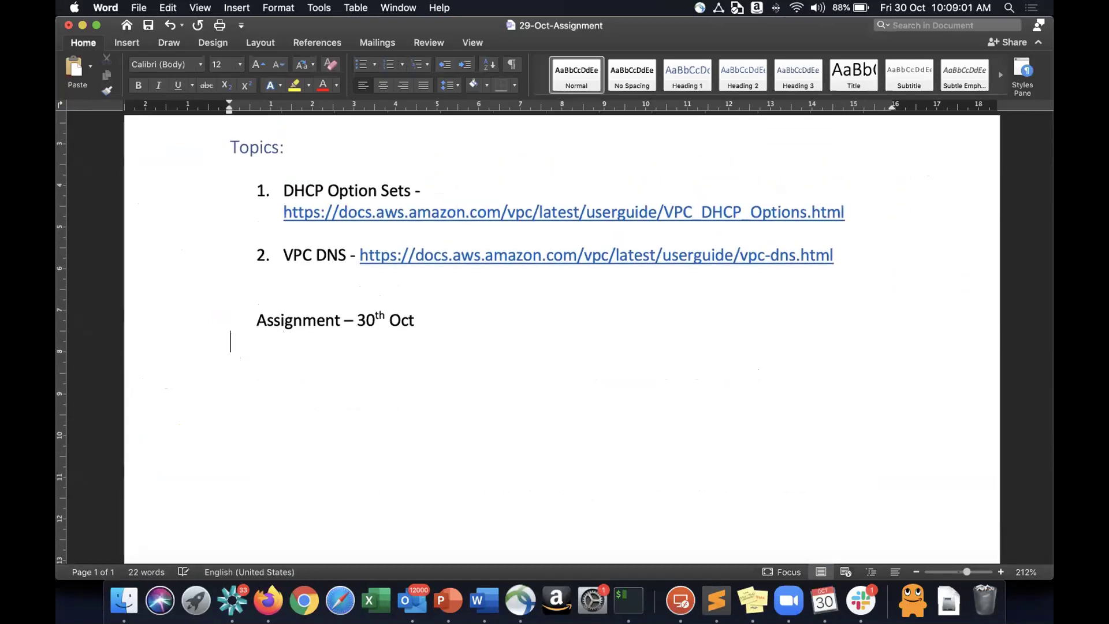
Start a numbered list under the Assignment heading with the item "Create a new DHCP Option Set in VPC".
{"action": "type", "text": "1. "}
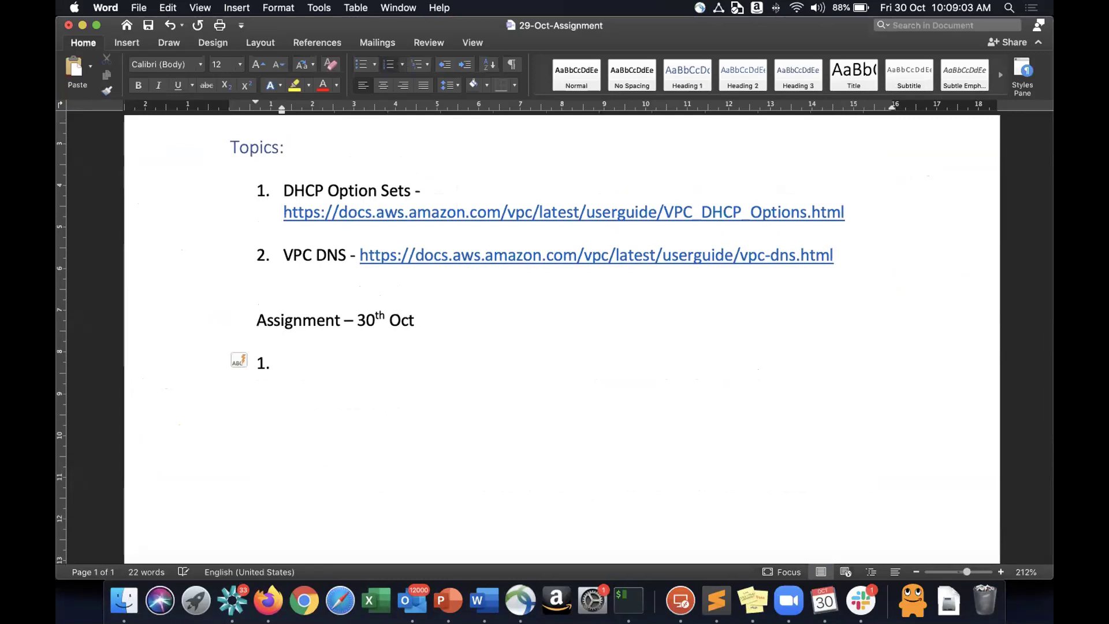
{"action": "type", "text": "Create"}
{"action": "key", "text": "BackSpace"}
{"action": "key", "text": "BackSpace"}
{"action": "type", "text": "ate "}
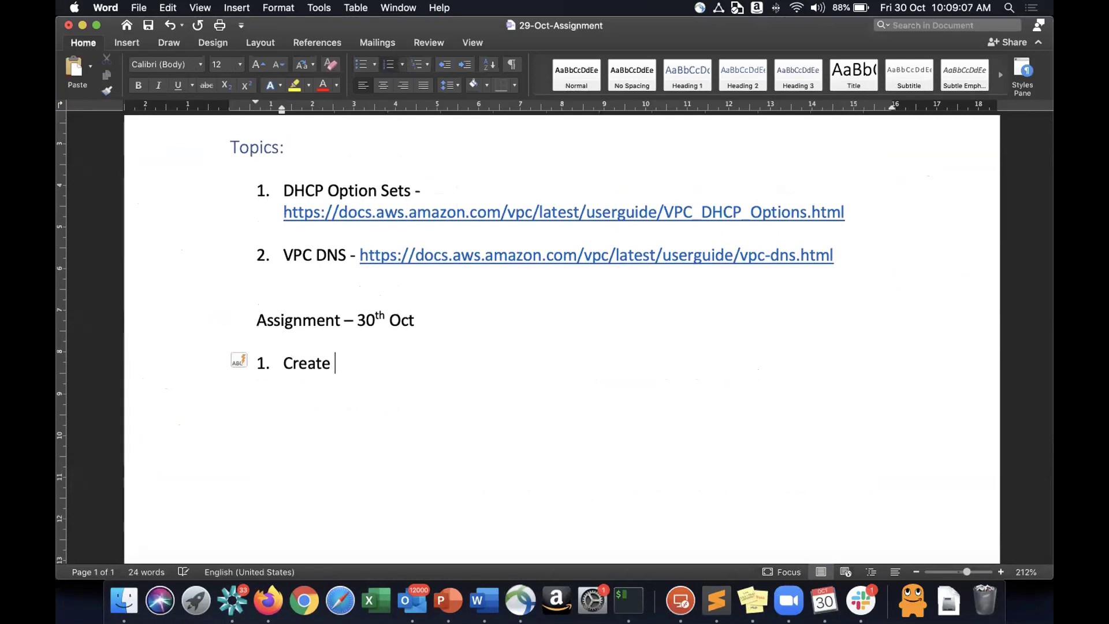
{"action": "type", "text": "a new DH"}
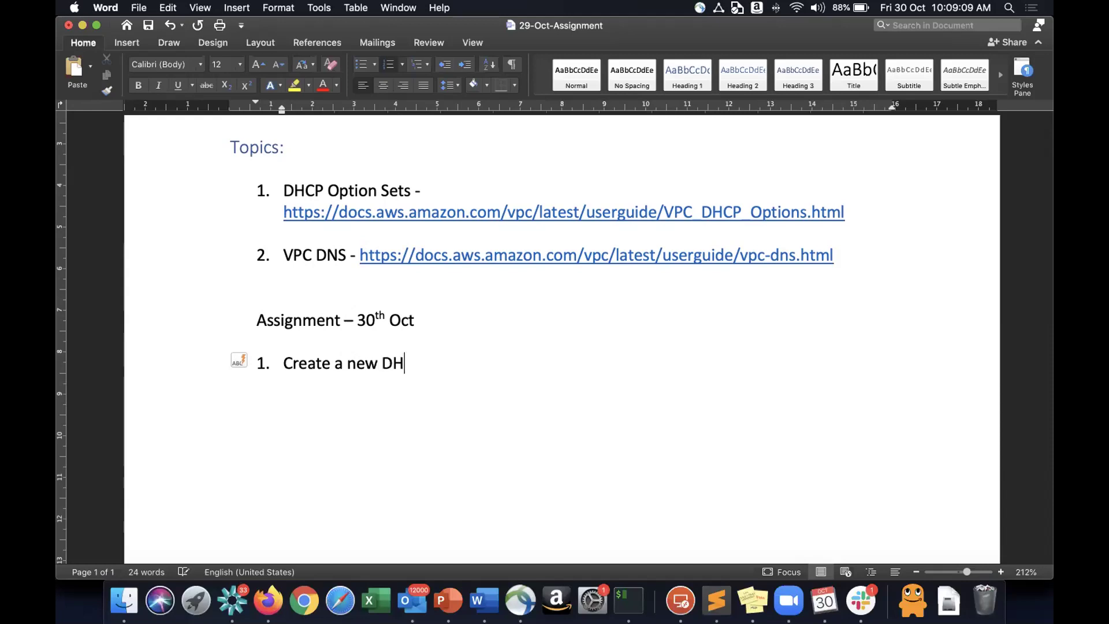
{"action": "type", "text": "CP Option Set "}
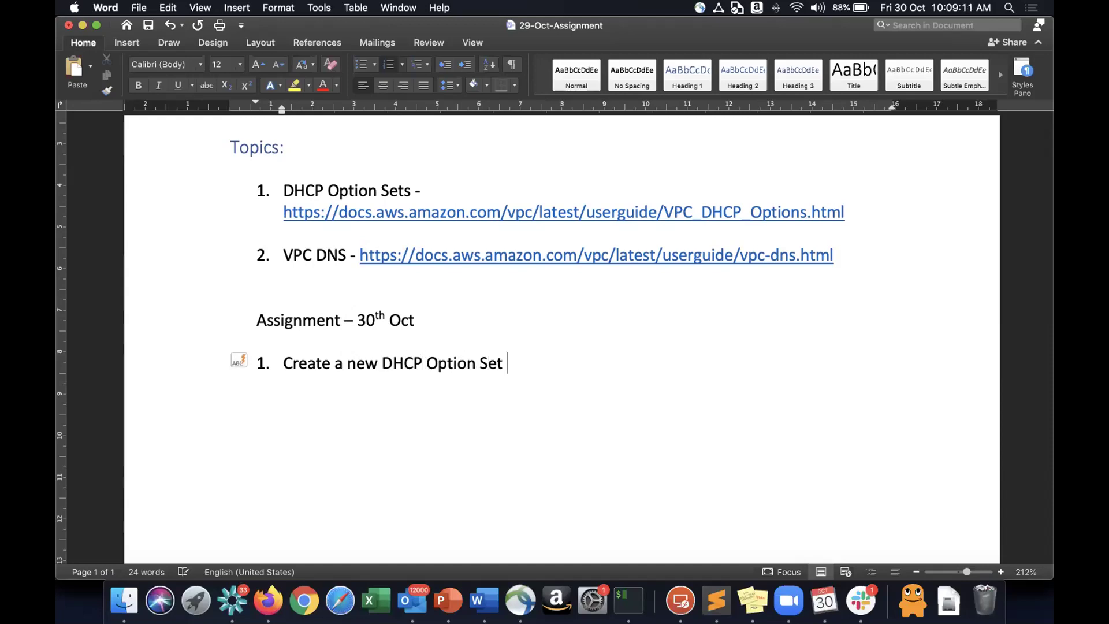
{"action": "type", "text": "in VPC"}
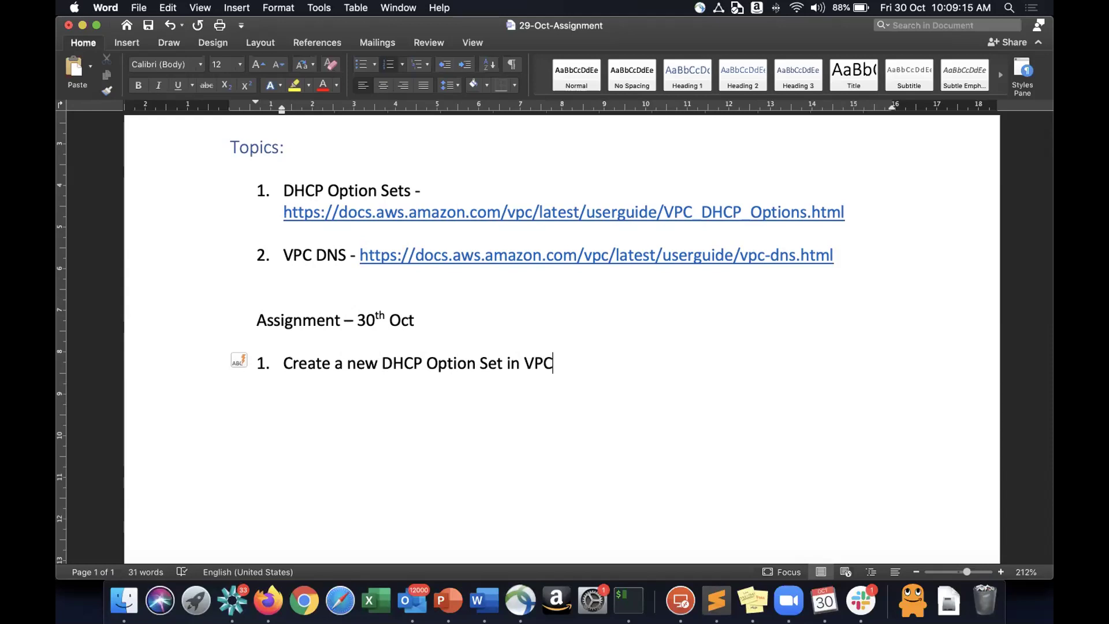
Extend the first assignment item with ", give a name to it and give the following options", and start an unnumbered line below it.
{"action": "type", "text": ", give a name to it an d"}
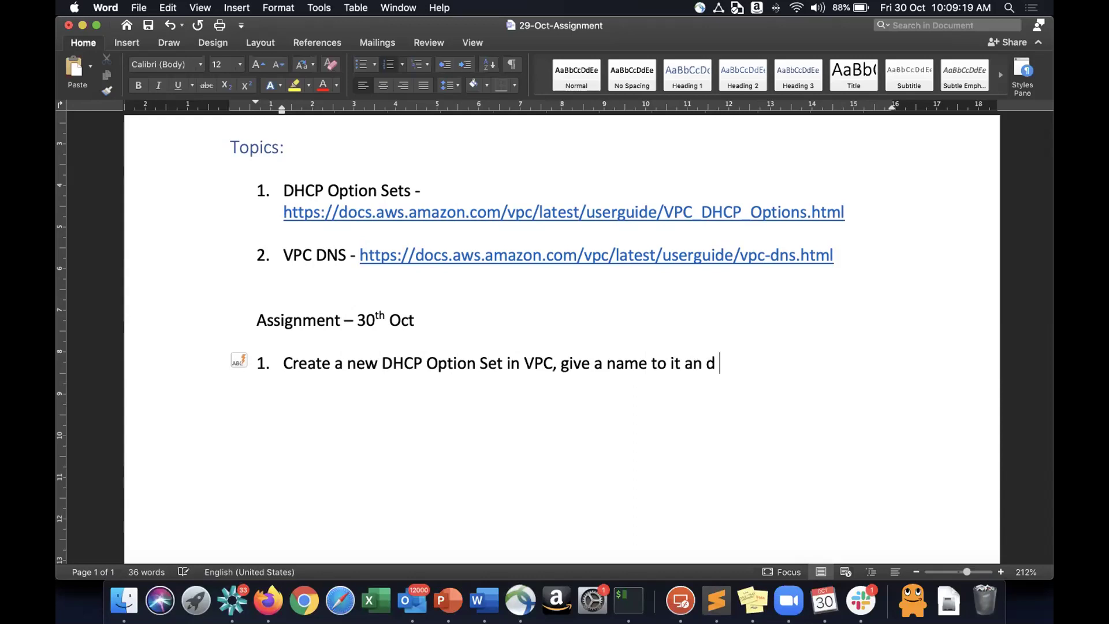
{"action": "key", "text": "BackSpace"}
{"action": "key", "text": "BackSpace"}
{"action": "type", "text": "d give the"}
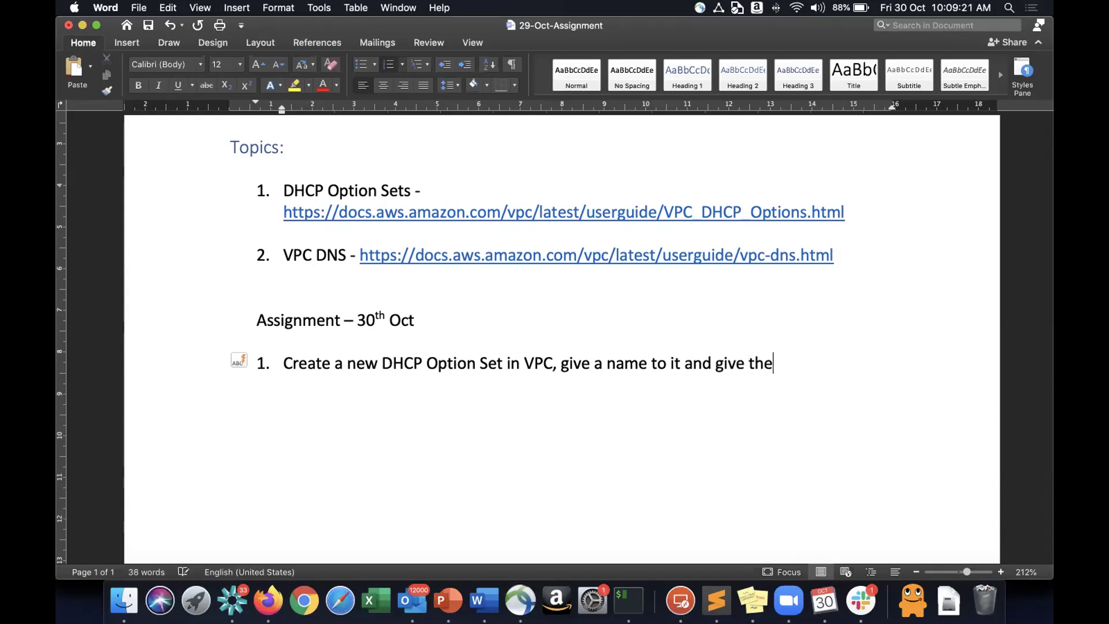
{"action": "type", "text": " folo"}
{"action": "key", "text": "BackSpace"}
{"action": "type", "text": "lowing optjon"}
{"action": "key", "text": "BackSpace"}
{"action": "key", "text": "BackSpace"}
{"action": "key", "text": "BackSpace"}
{"action": "type", "text": "ions"}
{"action": "key", "text": "Return"}
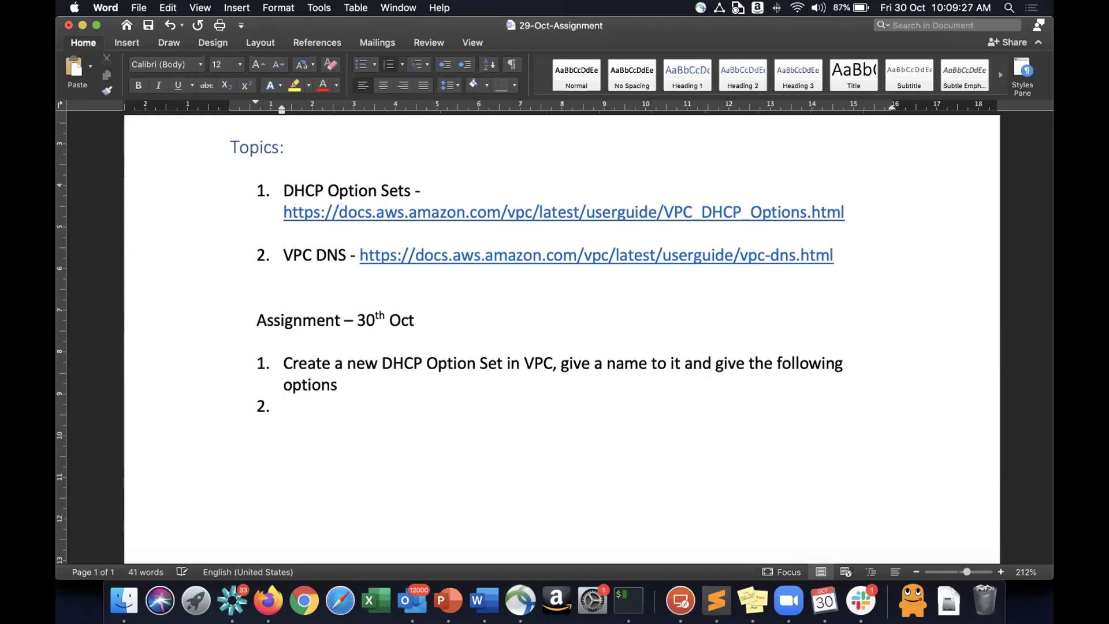
{"action": "key", "text": "BackSpace"}
{"action": "key", "text": "super+Tab"}
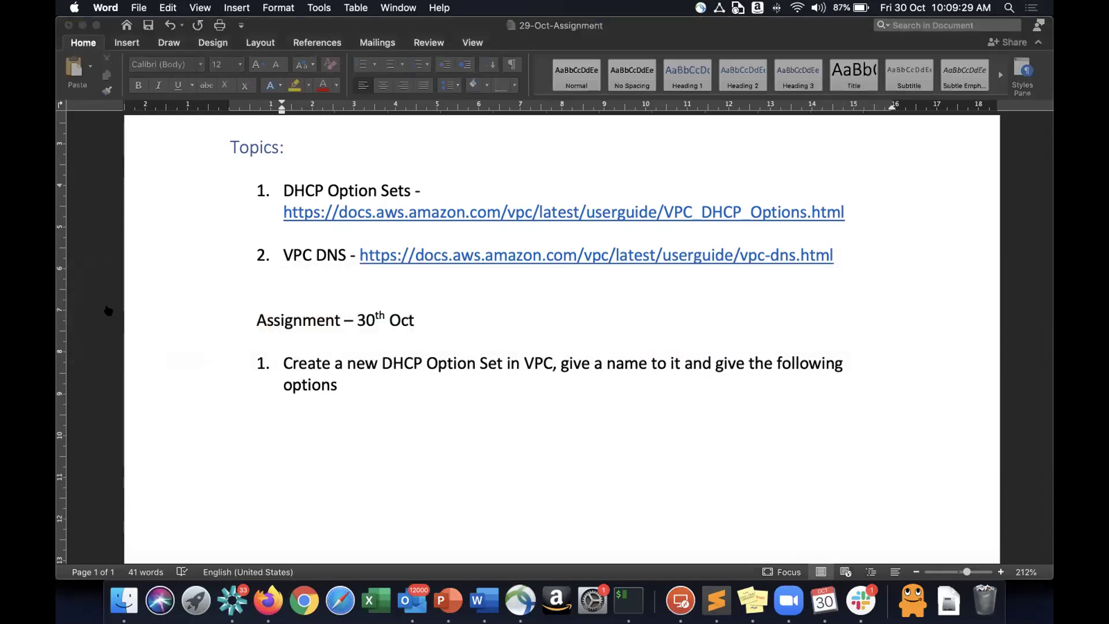
Switch to Firefox and examine the details of the MyVPCDHCP-1 DHCP options set in the VPC console.
{"action": "key", "text": "super+grave"}
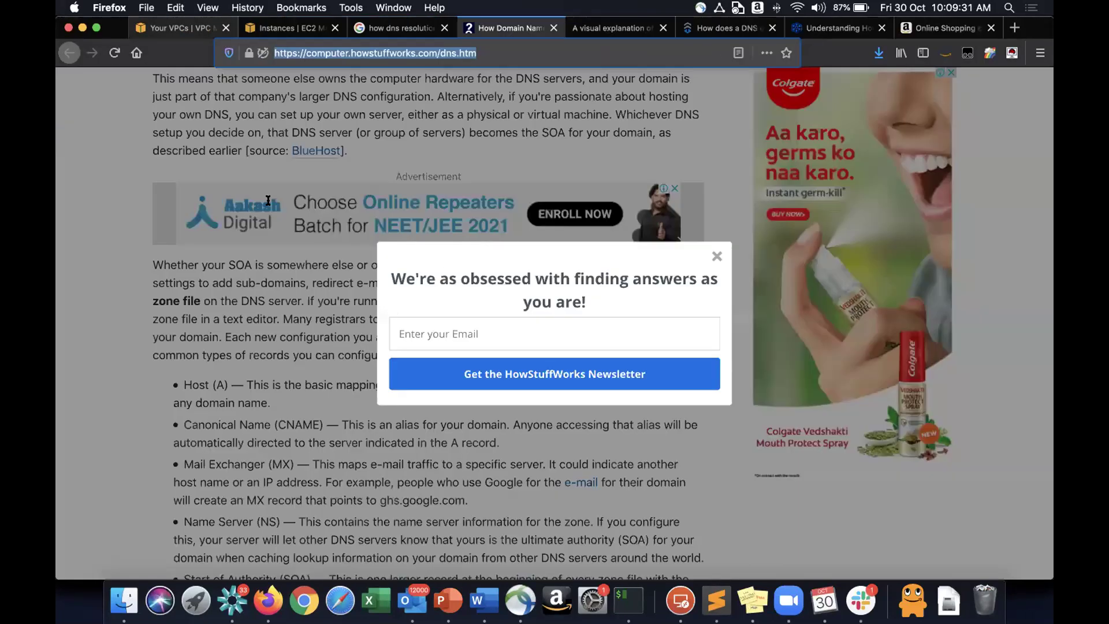
{"action": "left_click", "coordinate": [183, 31]}
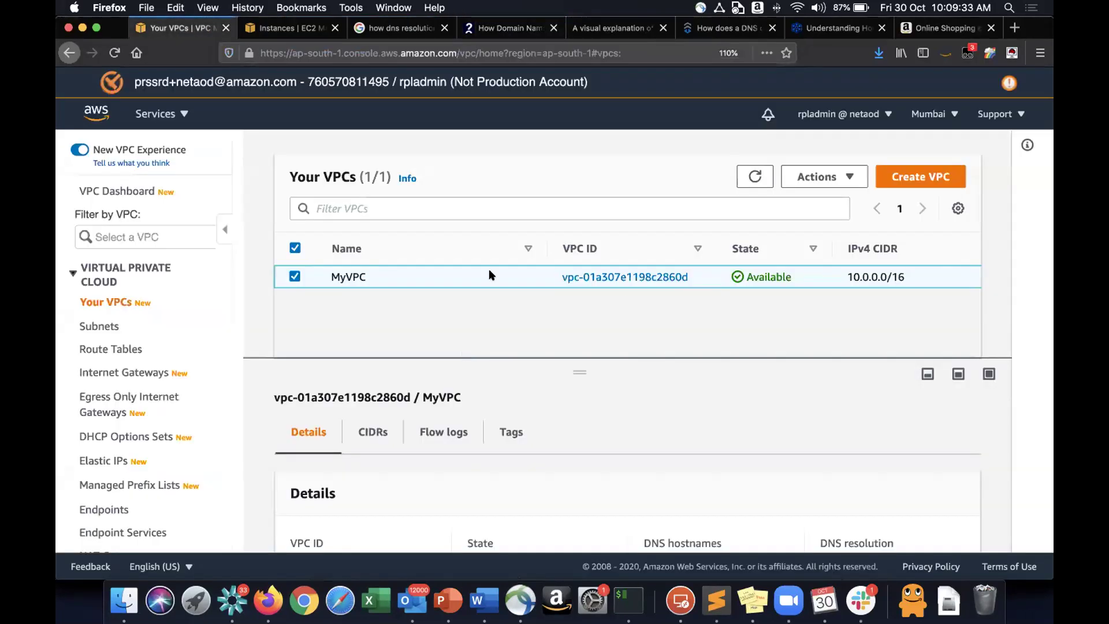
{"action": "left_click", "coordinate": [114, 436]}
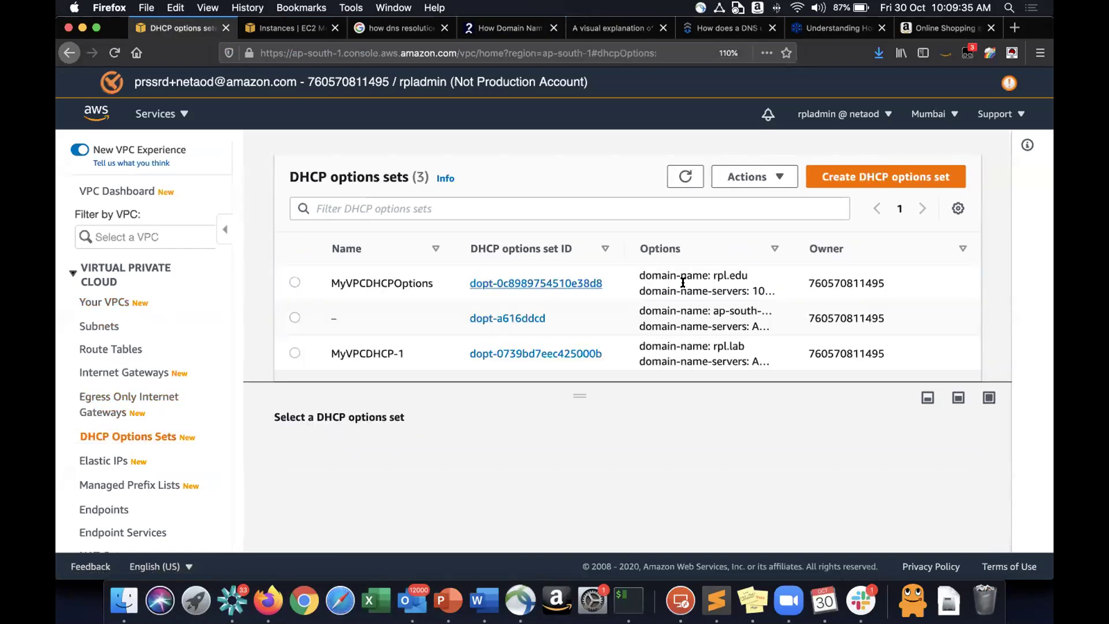
{"action": "left_click", "coordinate": [428, 285]}
{"action": "left_click", "coordinate": [357, 364]}
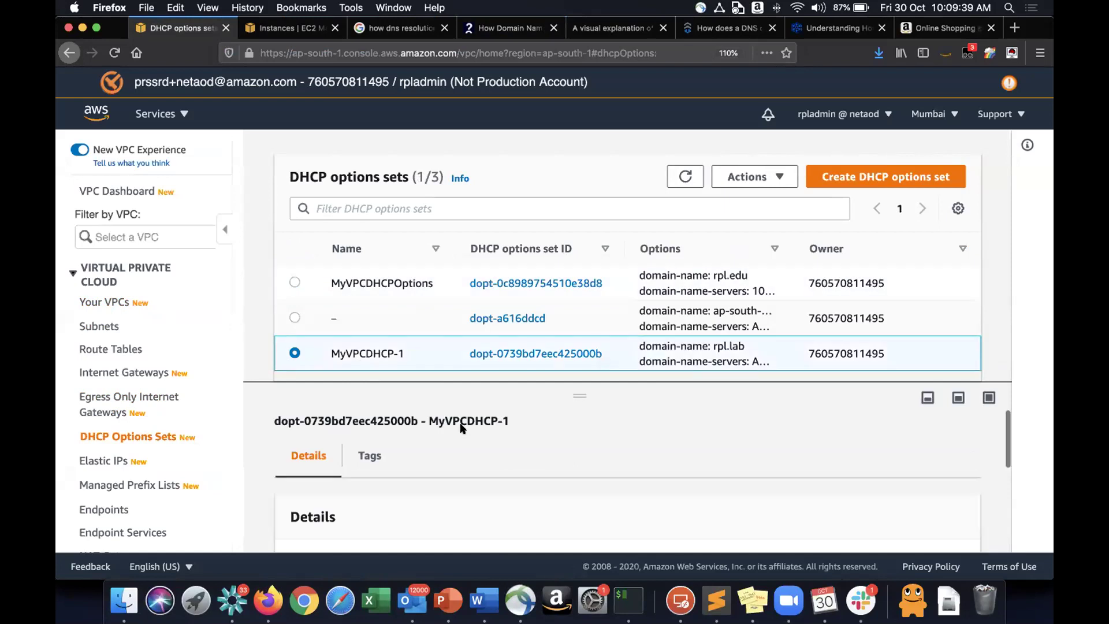
{"action": "left_click", "coordinate": [775, 184]}
{"action": "left_click", "coordinate": [768, 204]}
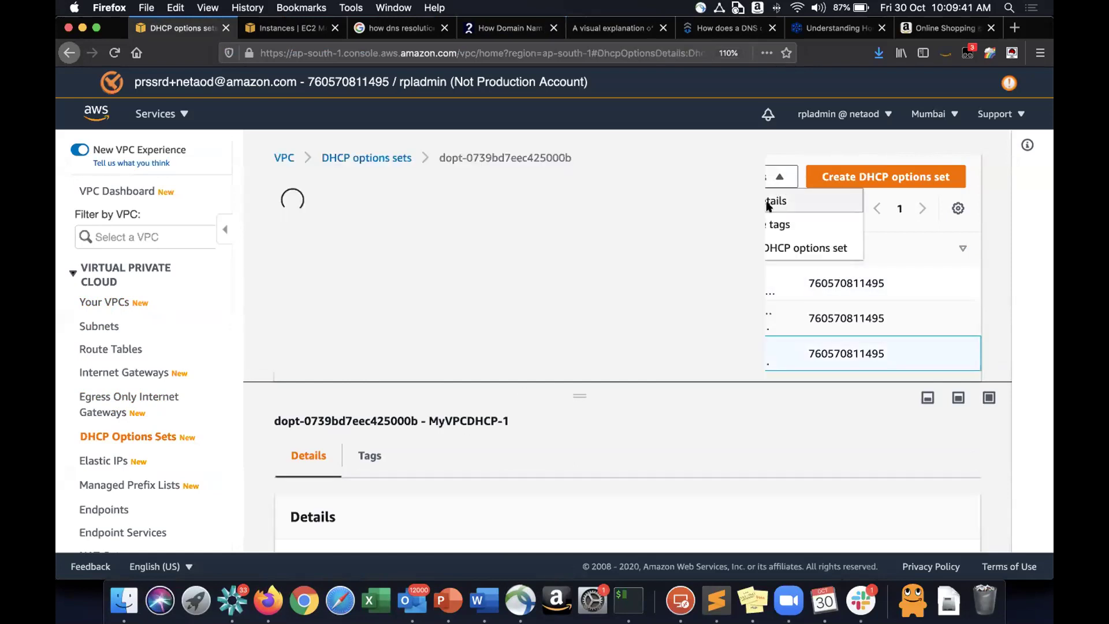
{"action": "scroll", "coordinate": [671, 361], "scroll_direction": "down", "scroll_amount": 1}
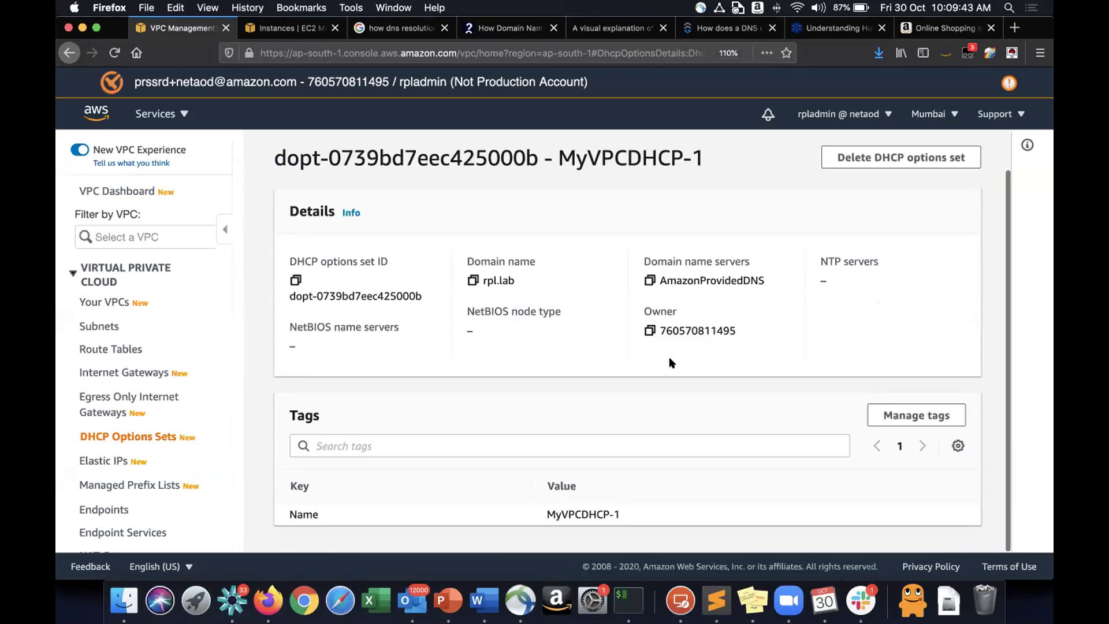
{"action": "scroll", "coordinate": [669, 356], "scroll_direction": "up", "scroll_amount": 1}
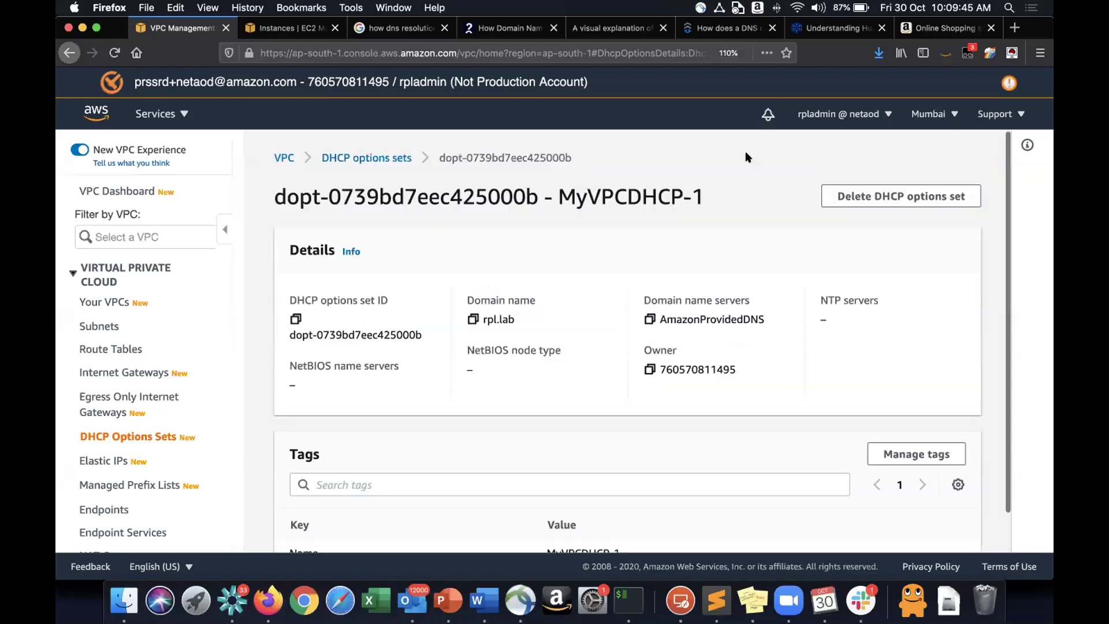
Start a new DHCP options set named MyDHCPOptions with the domain name rpl.lab.
{"action": "left_click", "coordinate": [366, 157]}
{"action": "left_click", "coordinate": [842, 183]}
{"action": "type", "text": "MyDHCPOptions"}
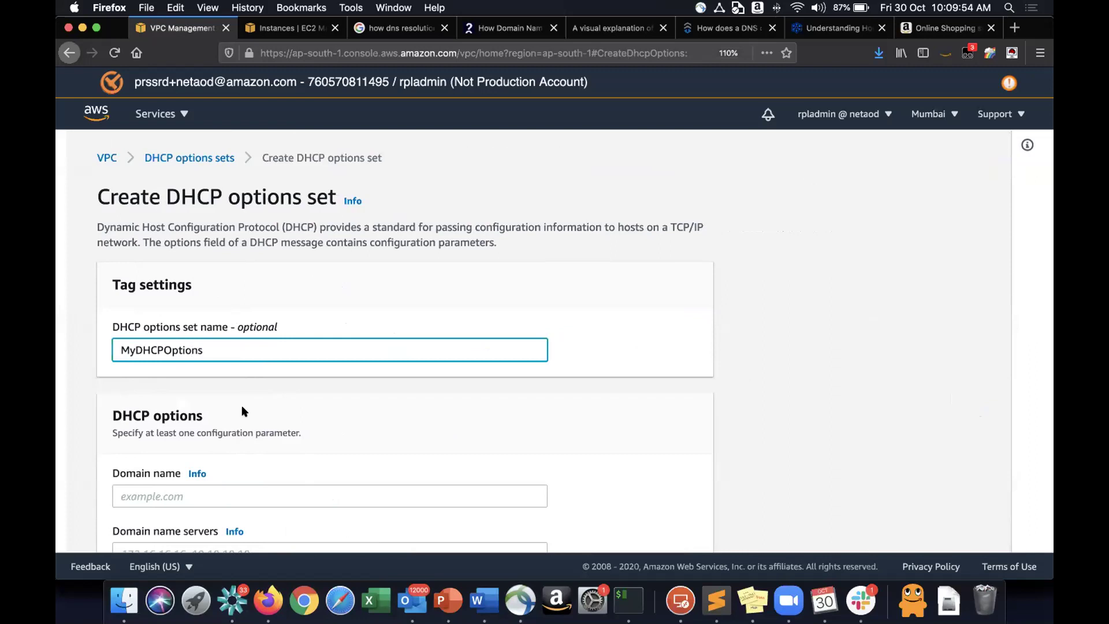
{"action": "scroll", "coordinate": [242, 407], "scroll_direction": "down", "scroll_amount": 5}
{"action": "left_click", "coordinate": [198, 356]}
{"action": "type", "text": "rpl"}
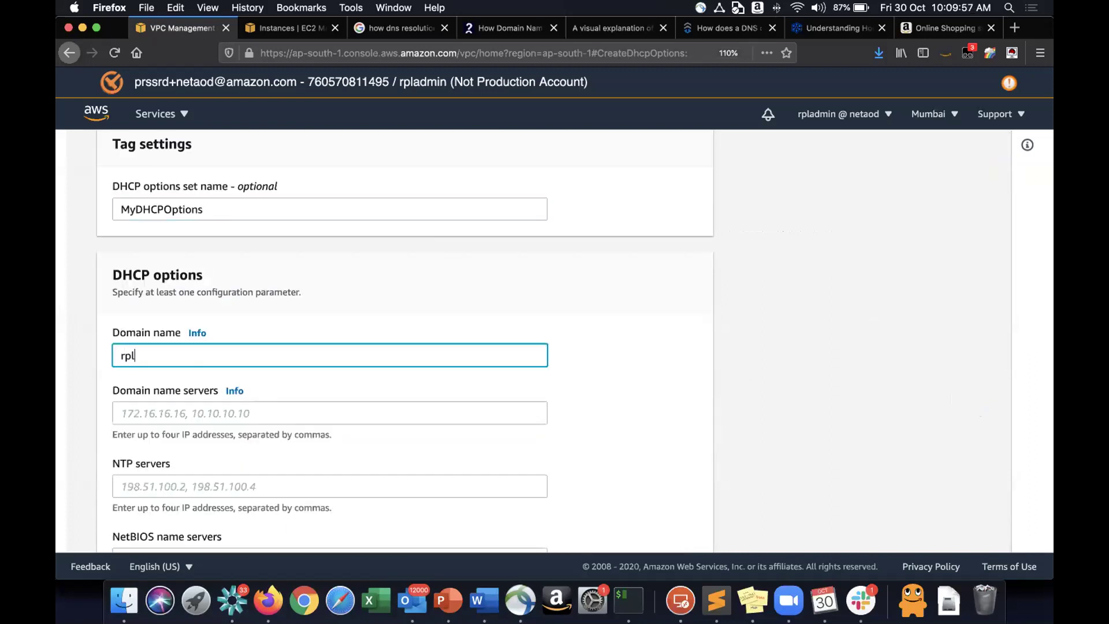
Set the domain name servers to AmazonProvidedDNS, using the value from the Sublime Text notes.
{"action": "left_click", "coordinate": [247, 410]}
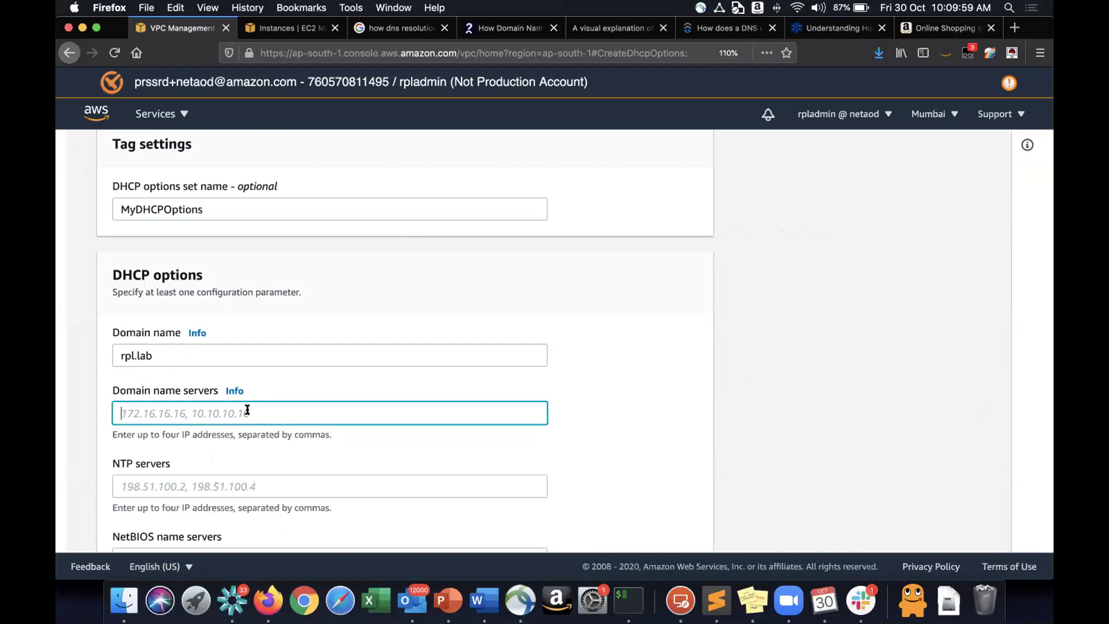
{"action": "left_click", "coordinate": [715, 595]}
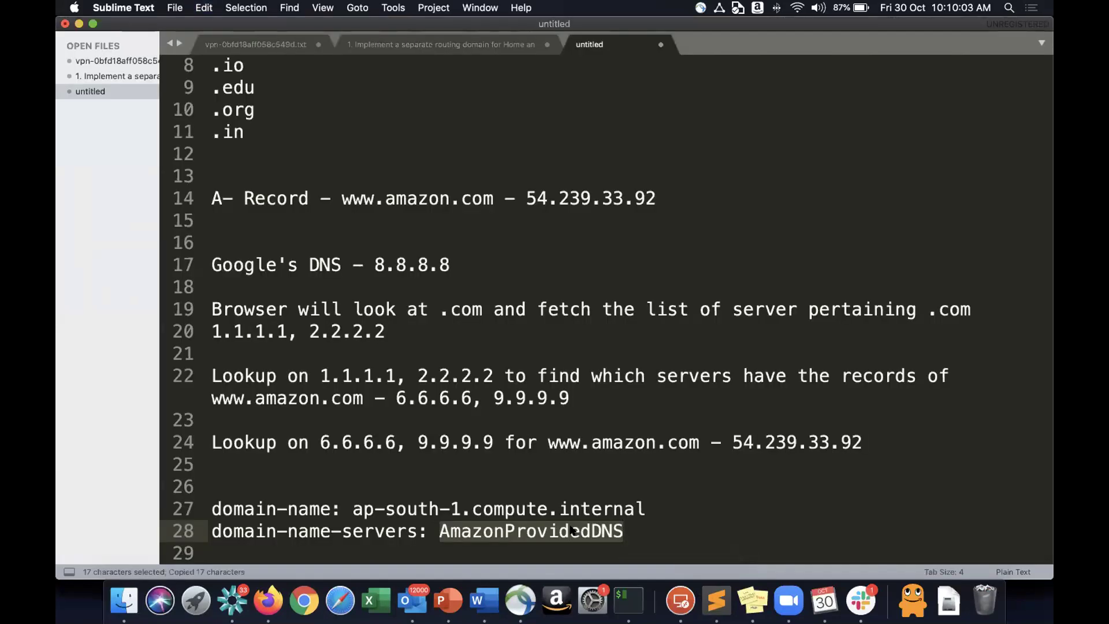
{"action": "key", "text": "super+Tab"}
{"action": "type", "text": "AmazonProvidedDNS"}
Capture a screenshot of the filled-in DHCP options form area and switch back to the Word assignment document.
{"action": "scroll", "coordinate": [420, 439], "scroll_direction": "down", "scroll_amount": 1}
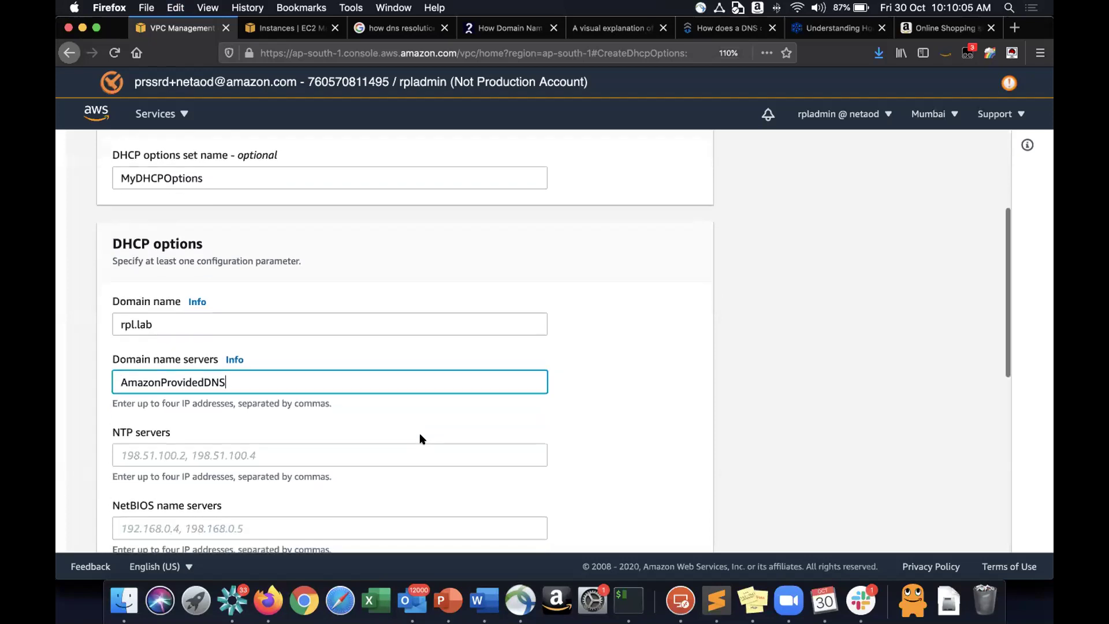
{"action": "key", "text": "super+shift+4"}
{"action": "left_click_drag", "start_coordinate": [88, 137], "coordinate": [738, 549]}
{"action": "key", "text": "super+Tab"}
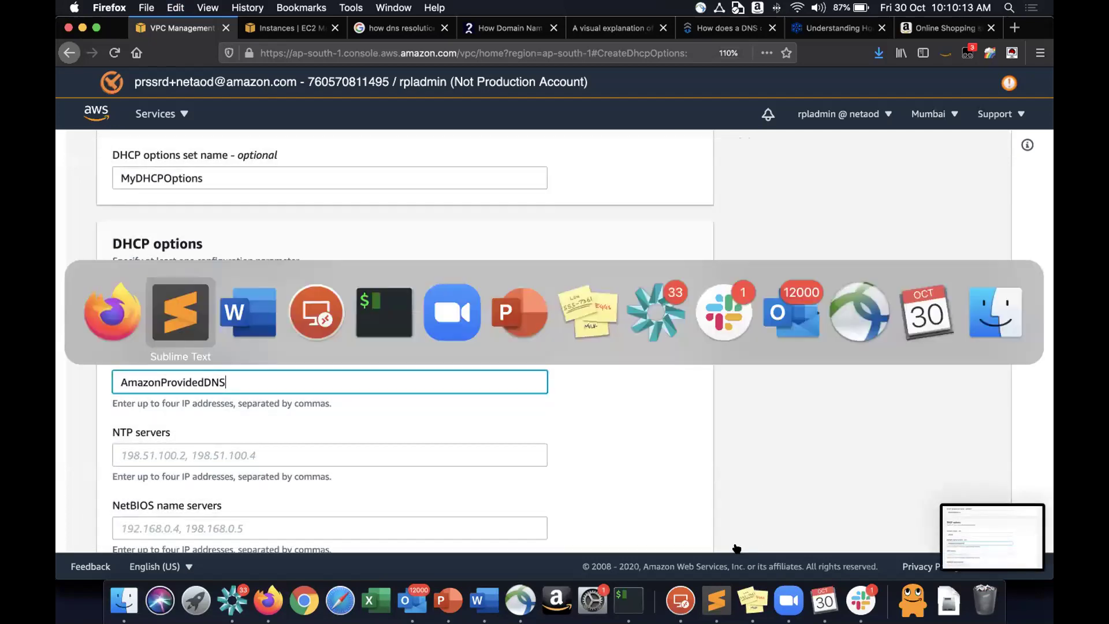
{"action": "key", "text": "super+Tab"}
{"action": "key", "text": "super+Tab"}
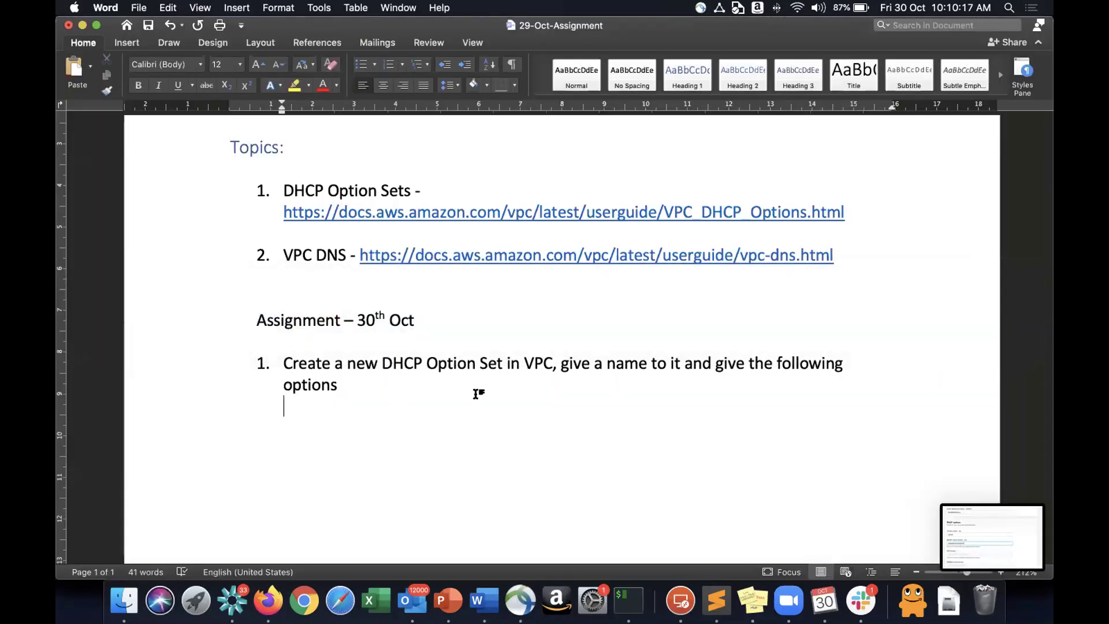
Insert the picture file "Screenshot 2020-10-30 at 10.10.12 AM.png" from the Desktop below the first assignment item.
{"action": "key", "text": "BackSpace"}
{"action": "key", "text": "Return"}
{"action": "key", "text": "BackSpace"}
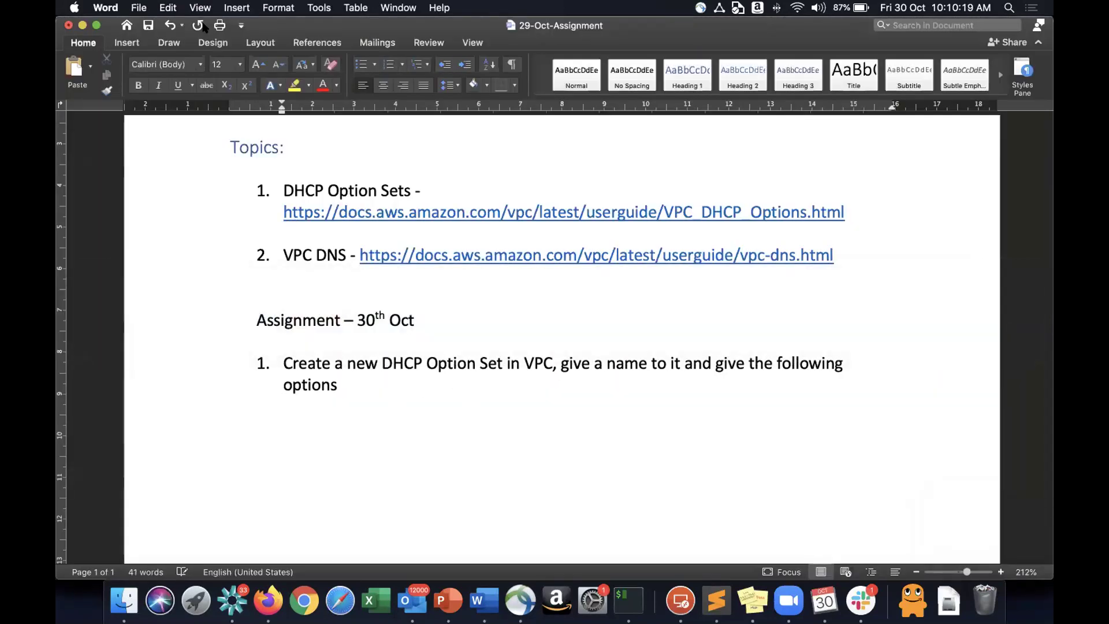
{"action": "left_click", "coordinate": [127, 43]}
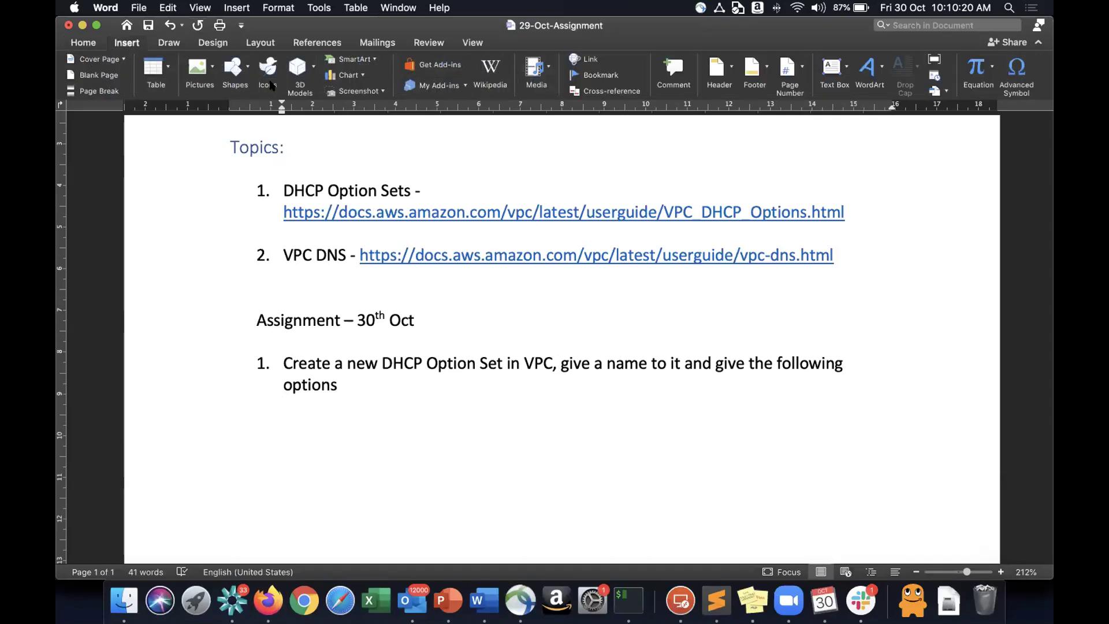
{"action": "left_click", "coordinate": [197, 67]}
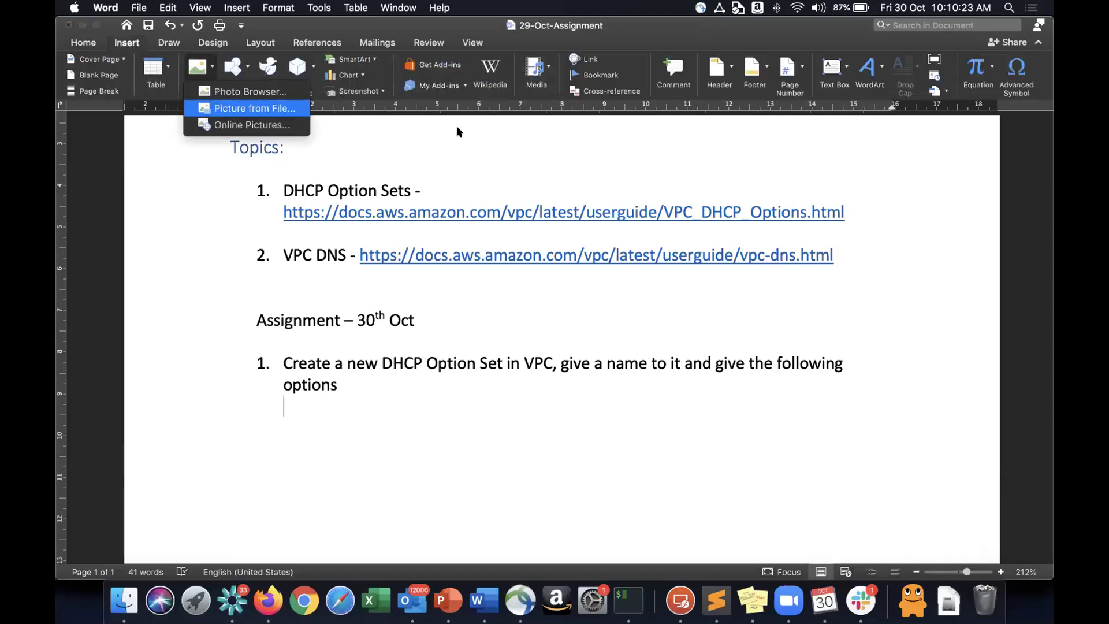
{"action": "left_click", "coordinate": [477, 135]}
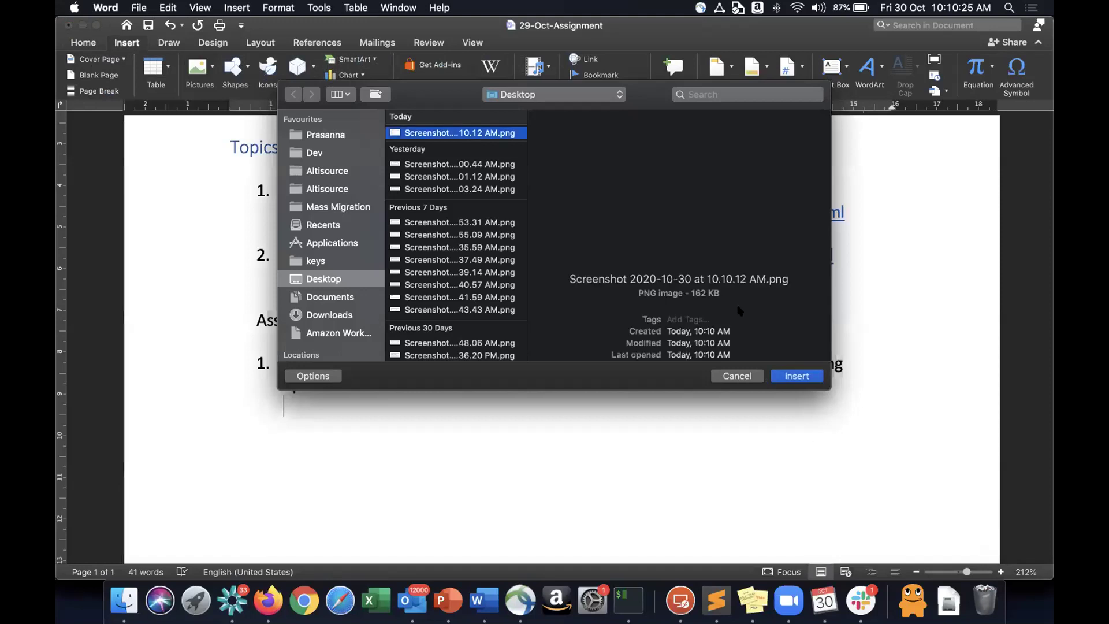
{"action": "left_click", "coordinate": [798, 376]}
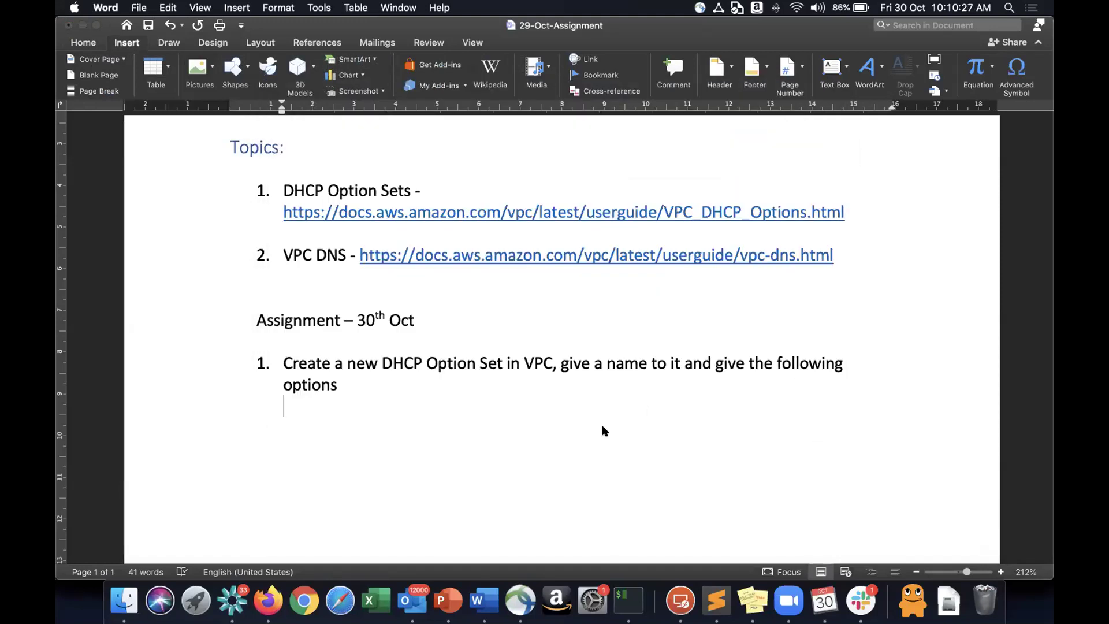
Below the picture, add item 2 reading "Rest of the options can be left blank. Create the DHCP Options".
{"action": "scroll", "coordinate": [601, 431], "scroll_direction": "down", "scroll_amount": 10}
{"action": "left_click", "coordinate": [550, 523]}
{"action": "type", "text": "2. R"}
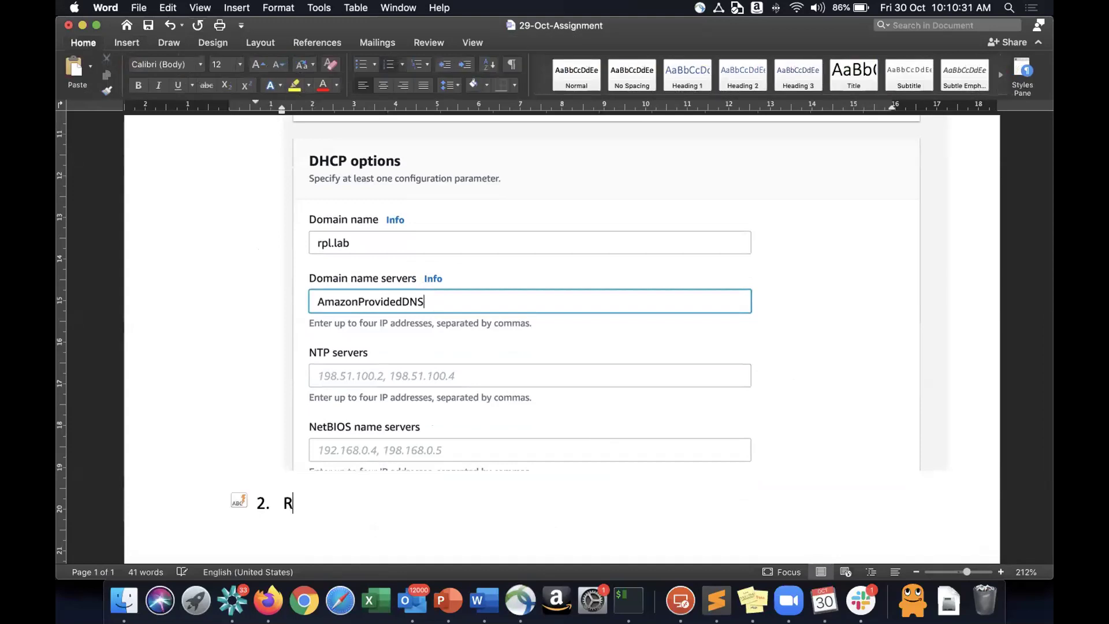
{"action": "type", "text": "est of the options canb e"}
{"action": "key", "text": "BackSpace"}
{"action": "key", "text": "BackSpace"}
{"action": "key", "text": "BackSpace"}
{"action": "type", "text": ". be"}
{"action": "key", "text": "BackSpace"}
{"action": "key", "text": "BackSpace"}
{"action": "key", "text": "BackSpace"}
{"action": "key", "text": "BackSpace"}
{"action": "key", "text": "BackSpace"}
{"action": "type", "text": "be l"}
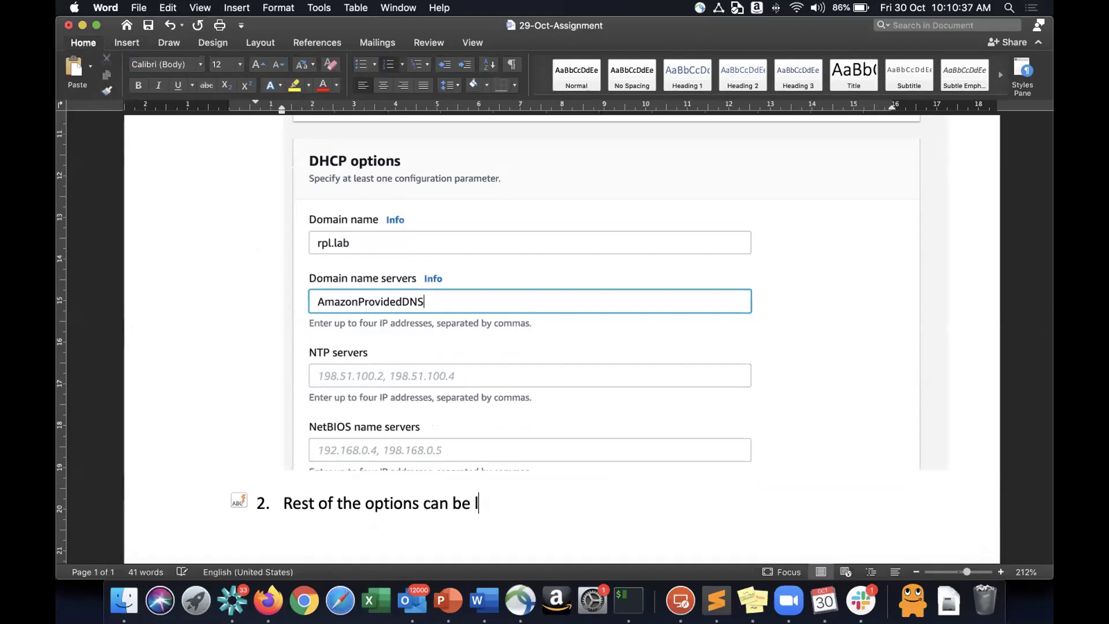
{"action": "type", "text": "eft blam"}
{"action": "key", "text": "BackSpace"}
{"action": "type", "text": "nk. Create the DHCP O"}
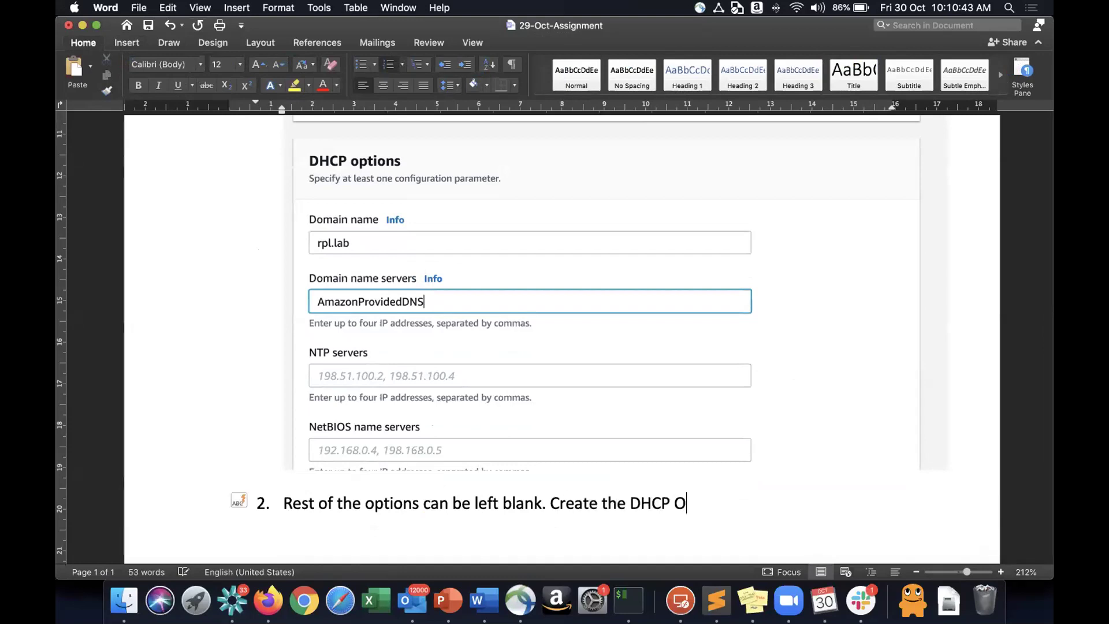
{"action": "type", "text": "ptions"}
Add item 3 with the text "Assocuate it with your VPC by going to VPC console, Options,".
{"action": "key", "text": "Return"}
{"action": "type", "text": "A"}
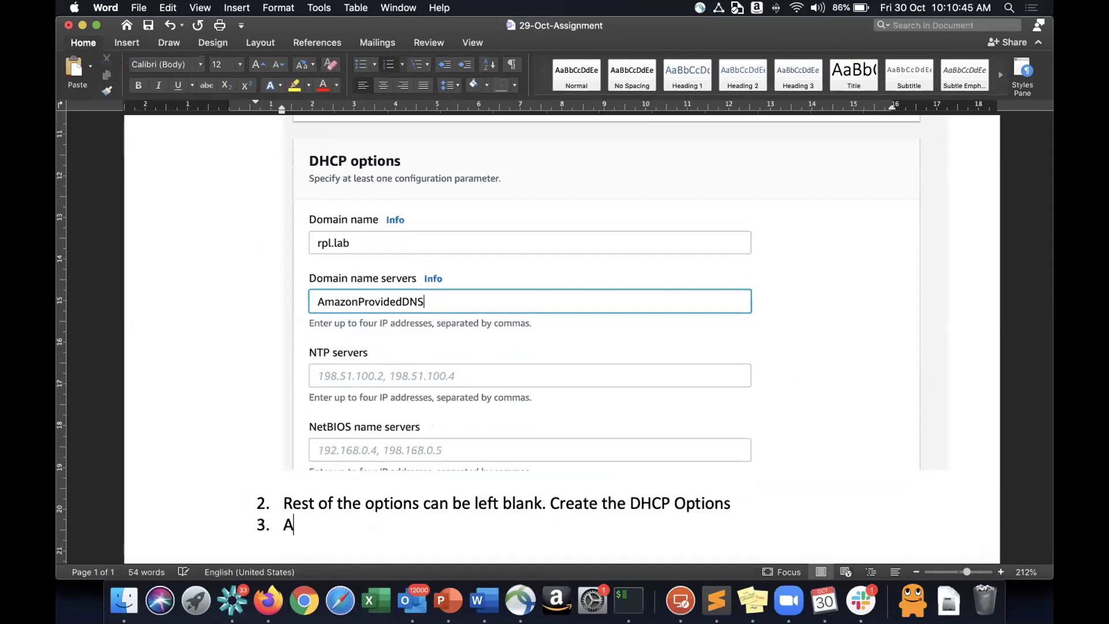
{"action": "type", "text": "ssocuate it with your VPC by "}
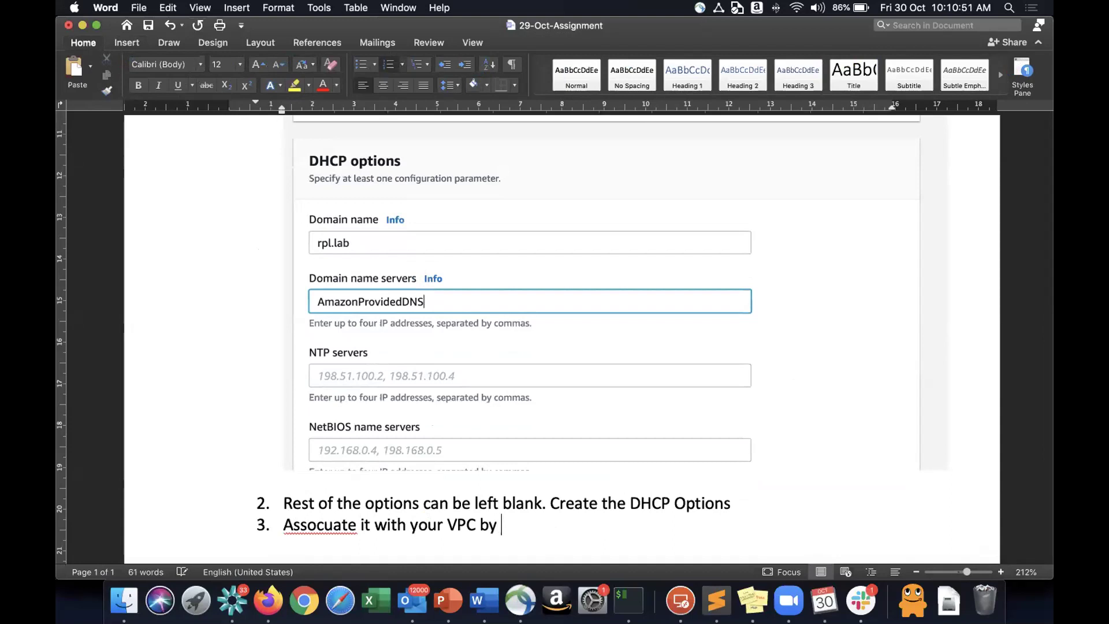
{"action": "type", "text": "going to VPC"}
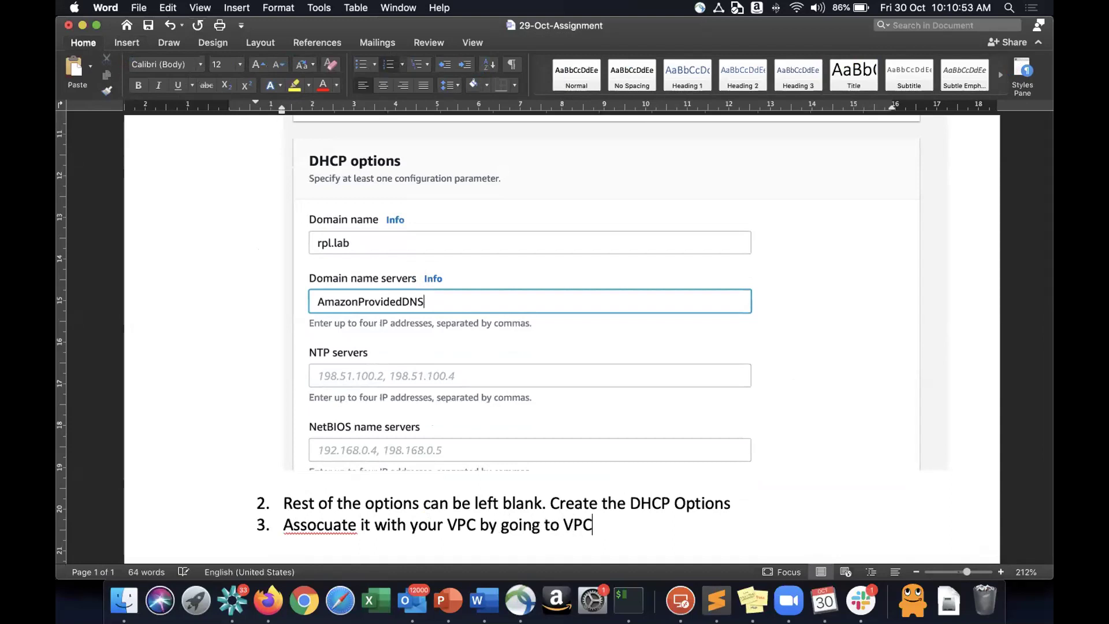
{"action": "type", "text": " console, Options,"}
Switch to the VPC console in Firefox and check which action edits the DHCP options set of MyVPC.
{"action": "key", "text": "super+Tab"}
{"action": "key", "text": "super+Tab"}
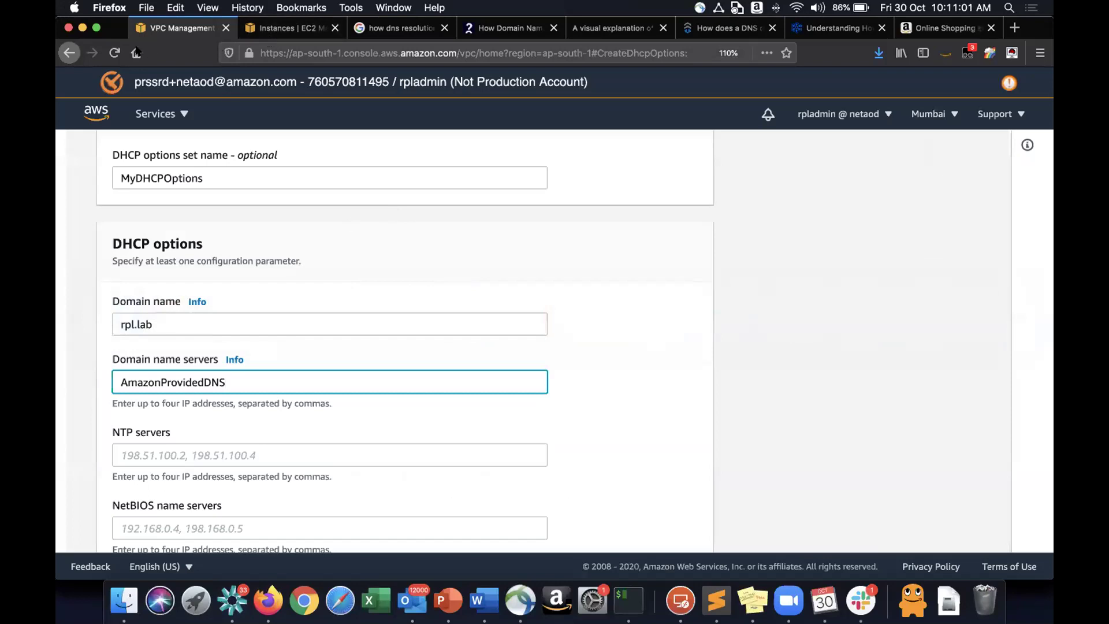
{"action": "left_click", "coordinate": [69, 52]}
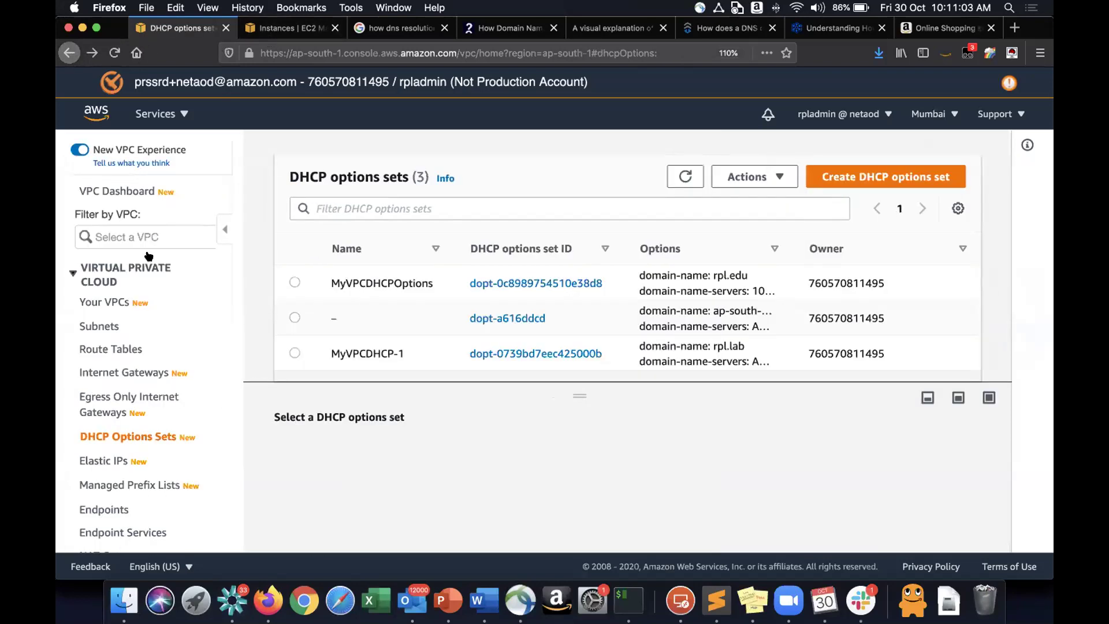
{"action": "left_click", "coordinate": [119, 304]}
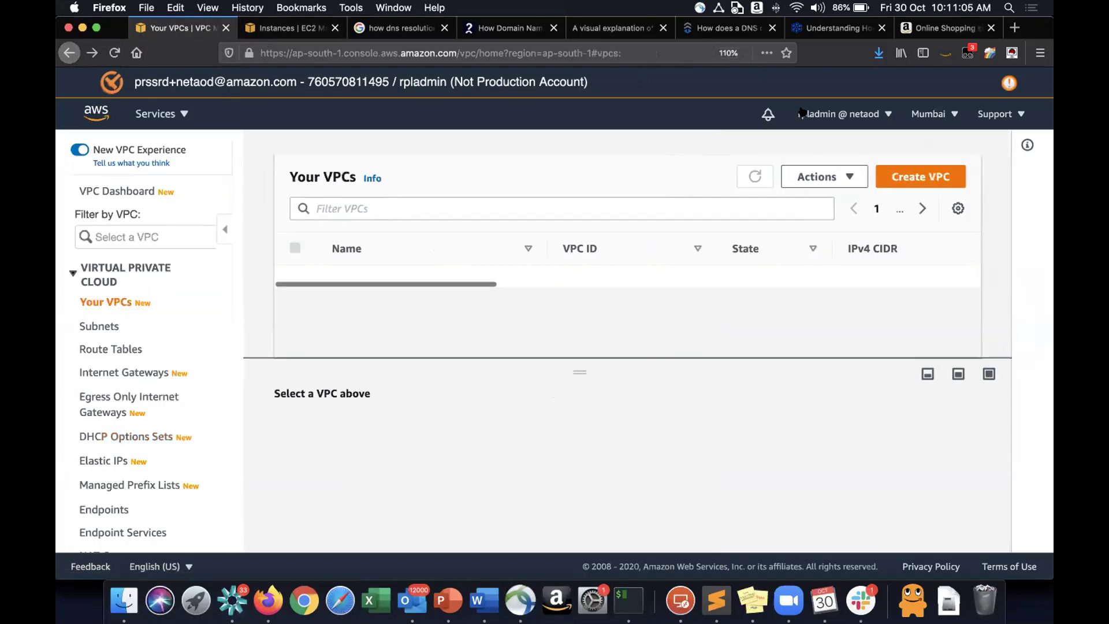
{"action": "left_click", "coordinate": [838, 176]}
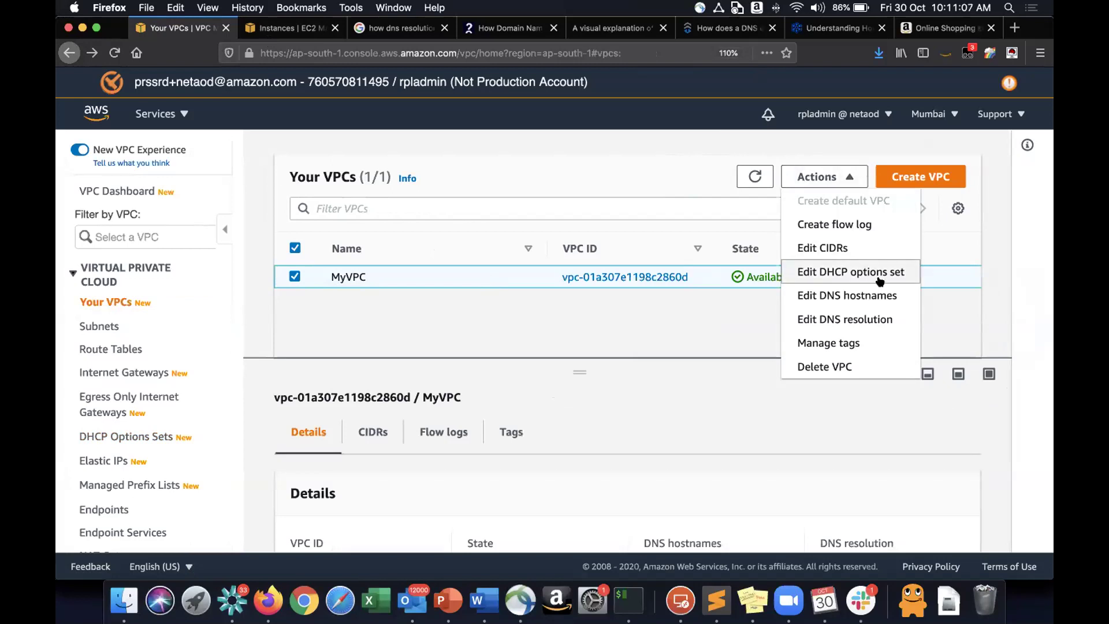
Back in Word, replace "Options," at the end of item 3 with "Actions -> Edit DHCP Option Sets and".
{"action": "key", "text": "super+Tab"}
{"action": "key", "text": "BackSpace"}
{"action": "key", "text": "BackSpace"}
{"action": "key", "text": "BackSpace"}
{"action": "key", "text": "BackSpace"}
{"action": "key", "text": "BackSpace"}
{"action": "key", "text": "BackSpace"}
{"action": "key", "text": "BackSpace"}
{"action": "key", "text": "BackSpace"}
{"action": "type", "text": "Actions "}
{"action": "type", "text": "-<"}
{"action": "key", "text": "BackSpace"}
{"action": "type", "text": "> Edit DHCP Option Sets and"}
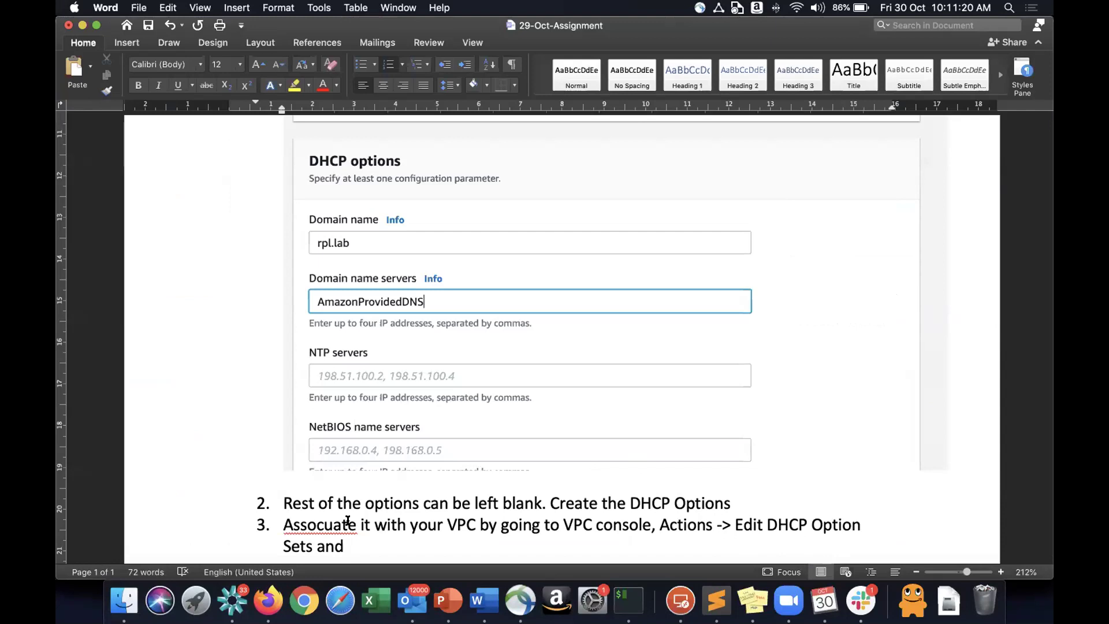
Correct the misspelled first word of item 3 to "Associate".
{"action": "left_click", "coordinate": [327, 525]}
{"action": "key", "text": "BackSpace"}
{"action": "key", "text": "BackSpace"}
{"action": "type", "text": "ci"}
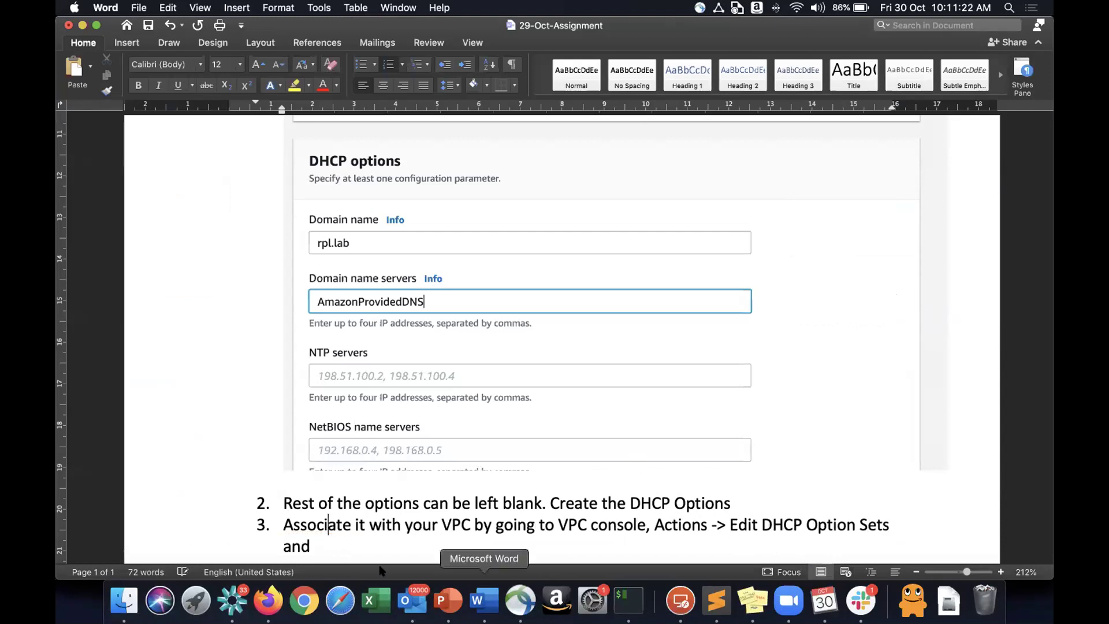
Complete item 3 with "select your new DHCP Option set.".
{"action": "left_click", "coordinate": [441, 538]}
{"action": "type", "text": "select your new"}
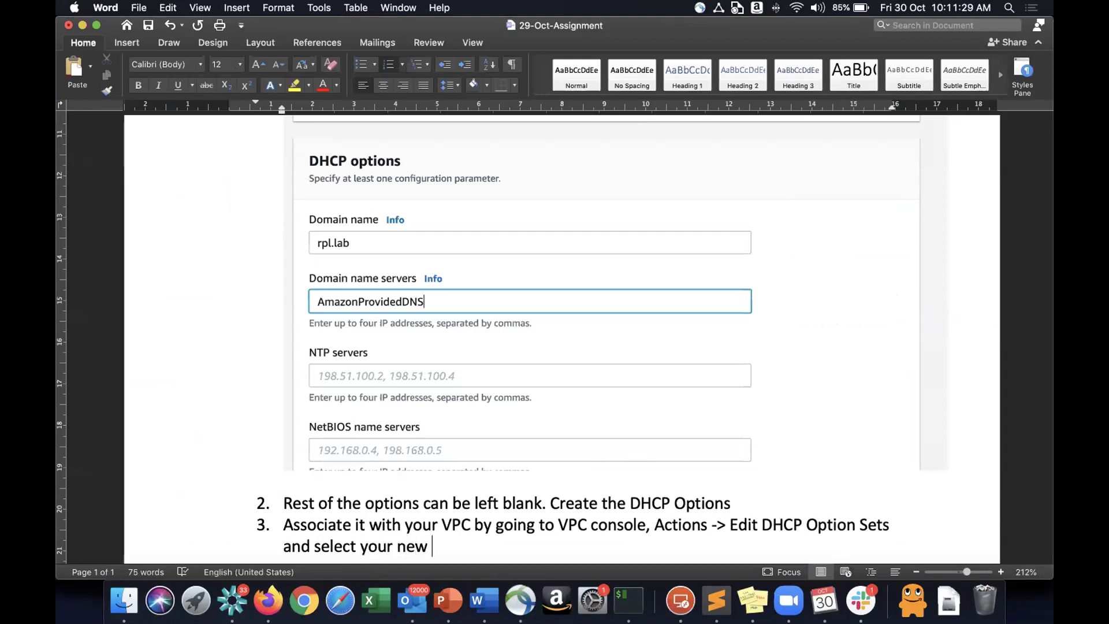
{"action": "type", "text": " DHCP Option set."}
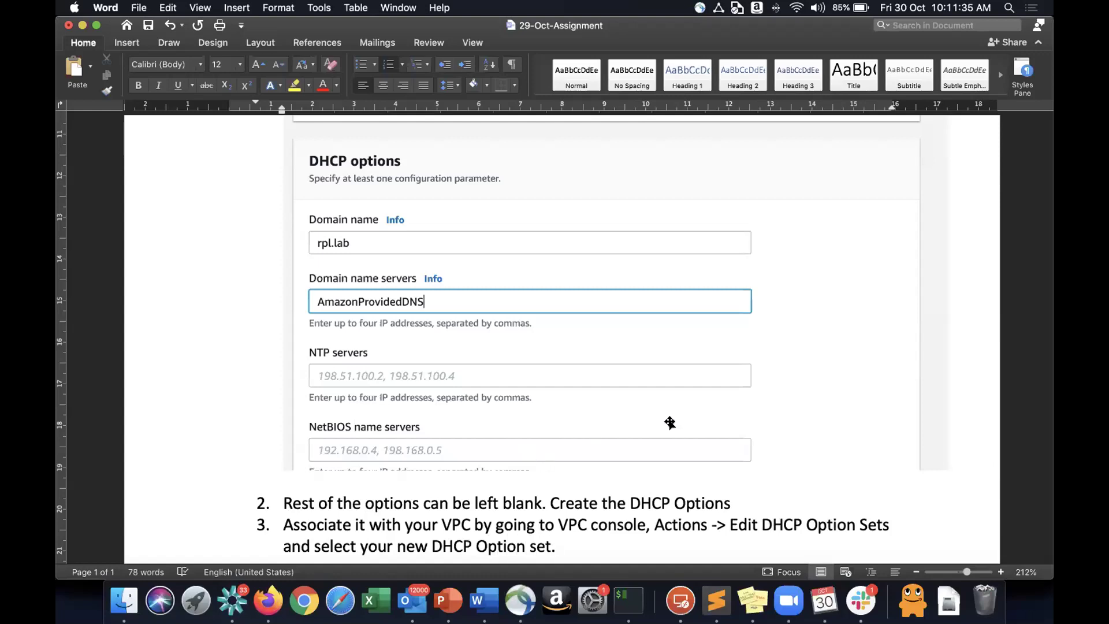
Add item 4 after the DHCP association step, beginning "Go to EC2 console and provision a private EC2 instance in".
{"action": "scroll", "coordinate": [669, 423], "scroll_direction": "down", "scroll_amount": 1}
{"action": "key", "text": "Return"}
{"action": "type", "text": "Go to EC2 conso"}
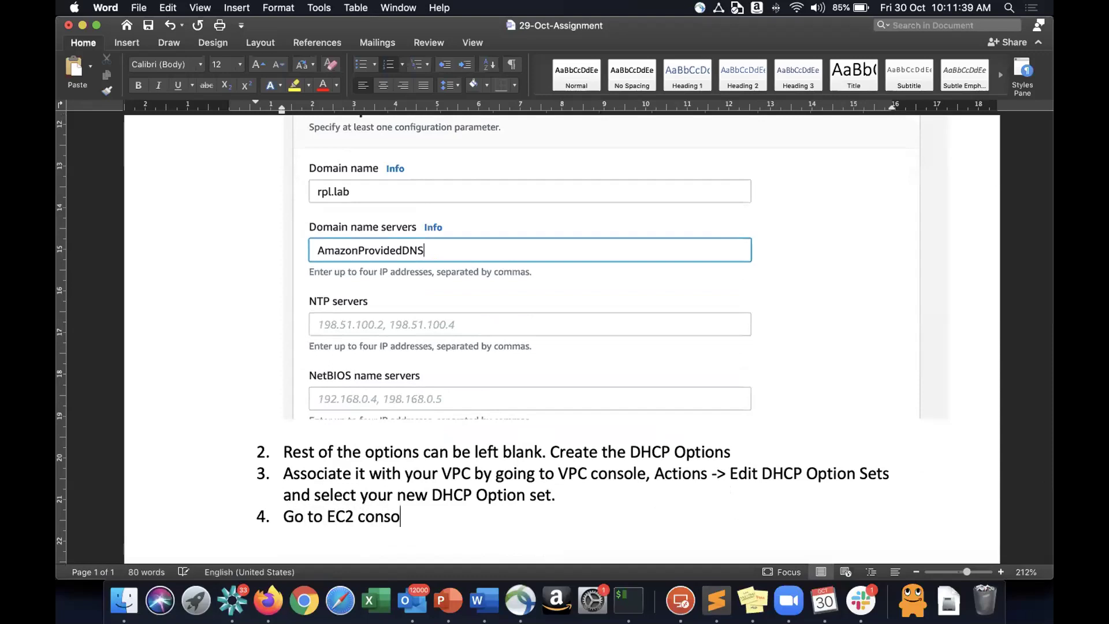
{"action": "type", "text": "le and provision"}
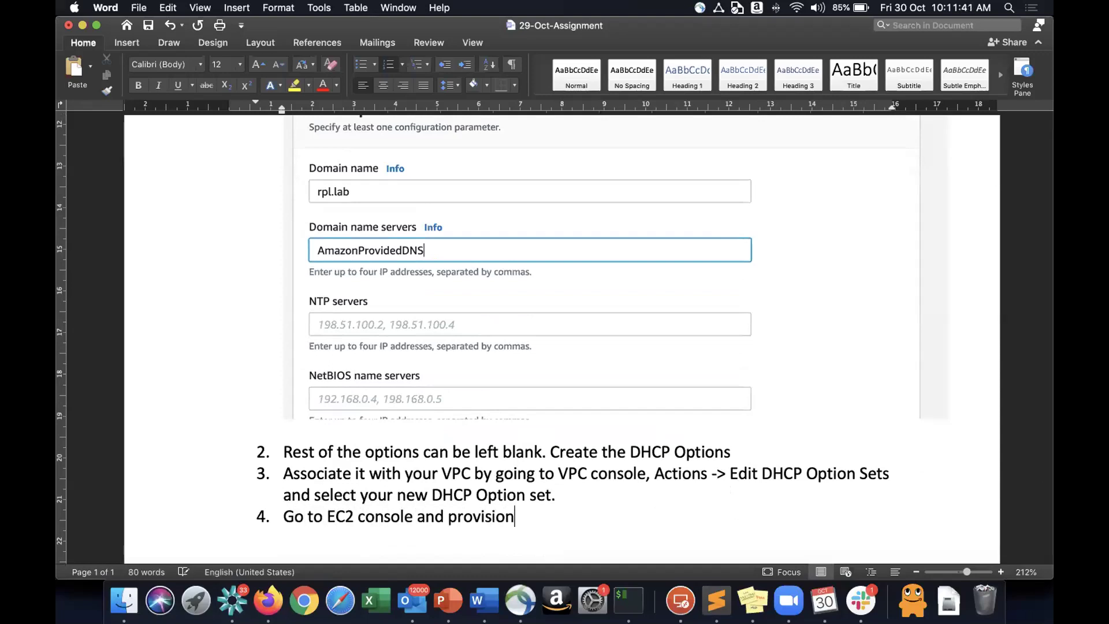
{"action": "type", "text": " a pricat"}
{"action": "key", "text": "BackSpace"}
{"action": "key", "text": "BackSpace"}
{"action": "key", "text": "BackSpace"}
{"action": "key", "text": "BackSpace"}
{"action": "type", "text": "vate "}
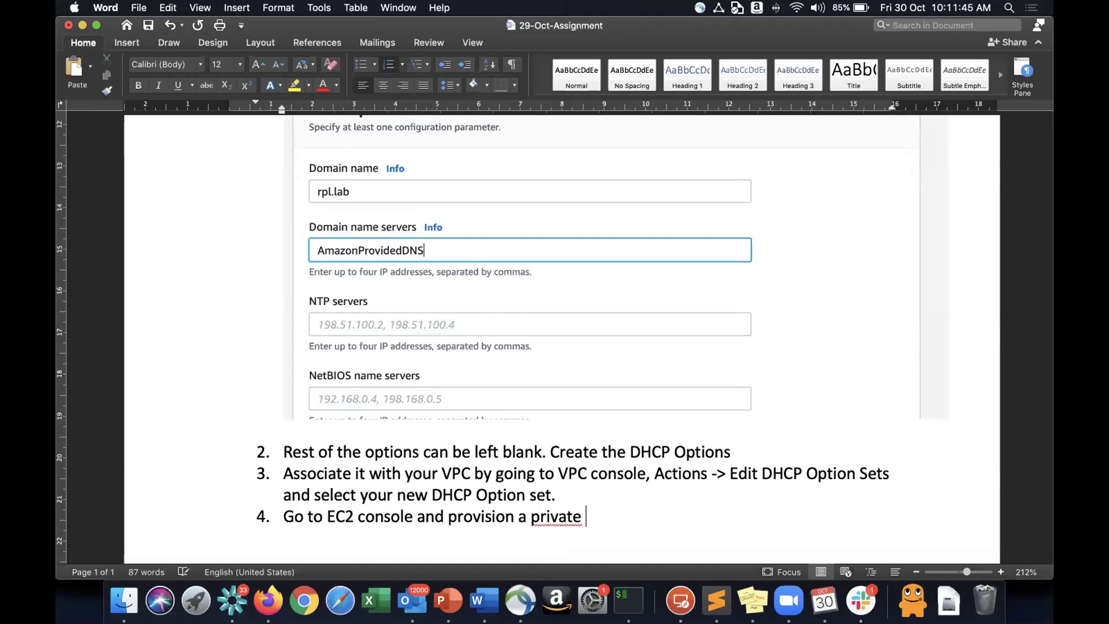
{"action": "type", "text": "EC2 instance in"}
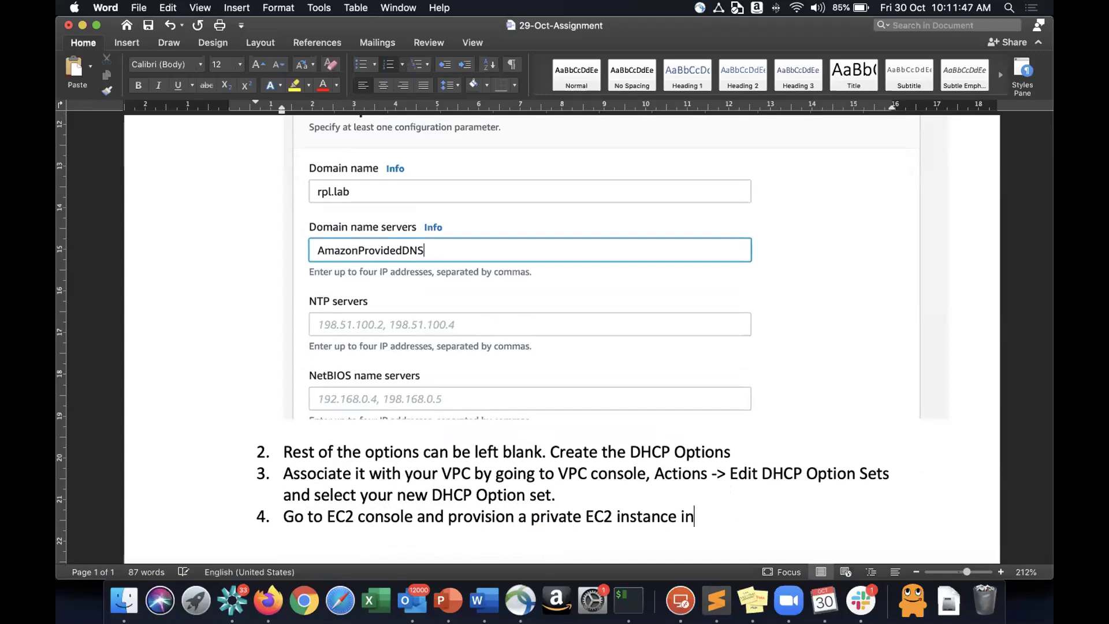
Complete item 4 with "Private SN and check the DNS name for the same which should have .rpl.lab appended".
{"action": "type", "text": " Private S"}
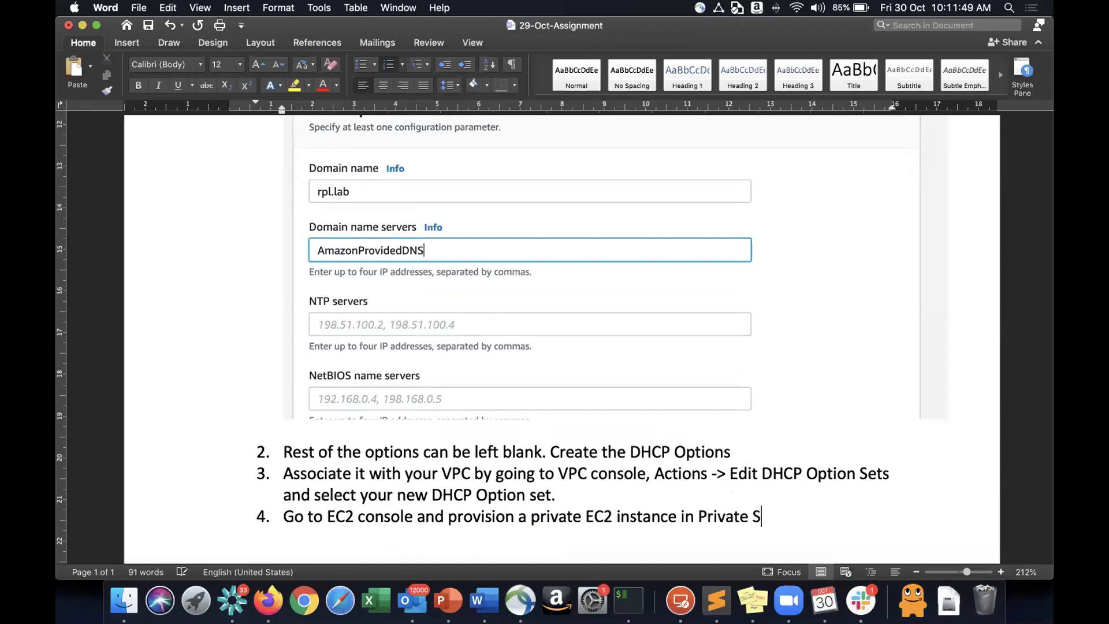
{"action": "type", "text": "N and che"}
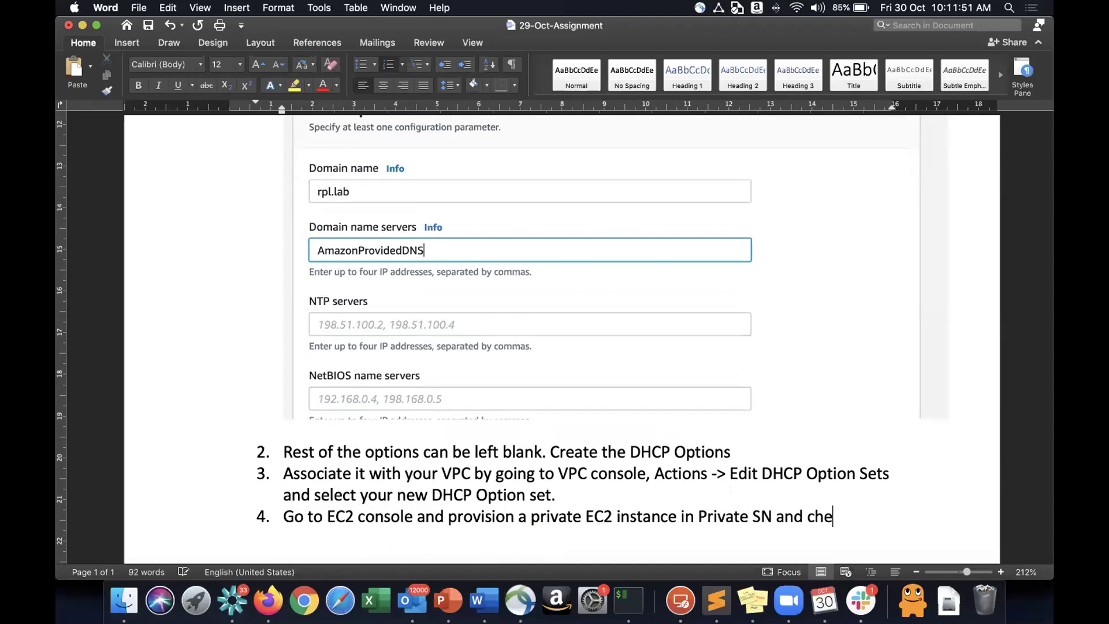
{"action": "type", "text": "ck the DNS na e"}
{"action": "key", "text": "BackSpace"}
{"action": "key", "text": "BackSpace"}
{"action": "type", "text": "me for the same which should have "}
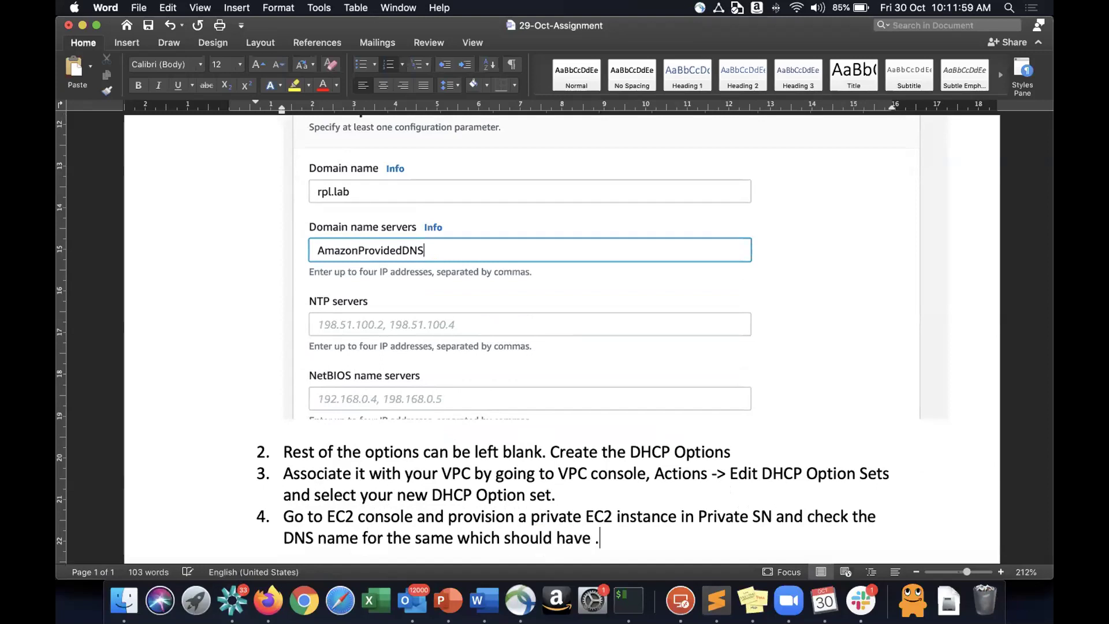
{"action": "type", "text": ".rpl.lab ape d"}
{"action": "key", "text": "BackSpace"}
{"action": "key", "text": "BackSpace"}
{"action": "key", "text": "BackSpace"}
{"action": "type", "text": "pended"}
Start numbered item 3 in the Topics list, above the "Assignment – 30th Oct" heading.
{"action": "scroll", "coordinate": [656, 322], "scroll_direction": "up", "scroll_amount": 15}
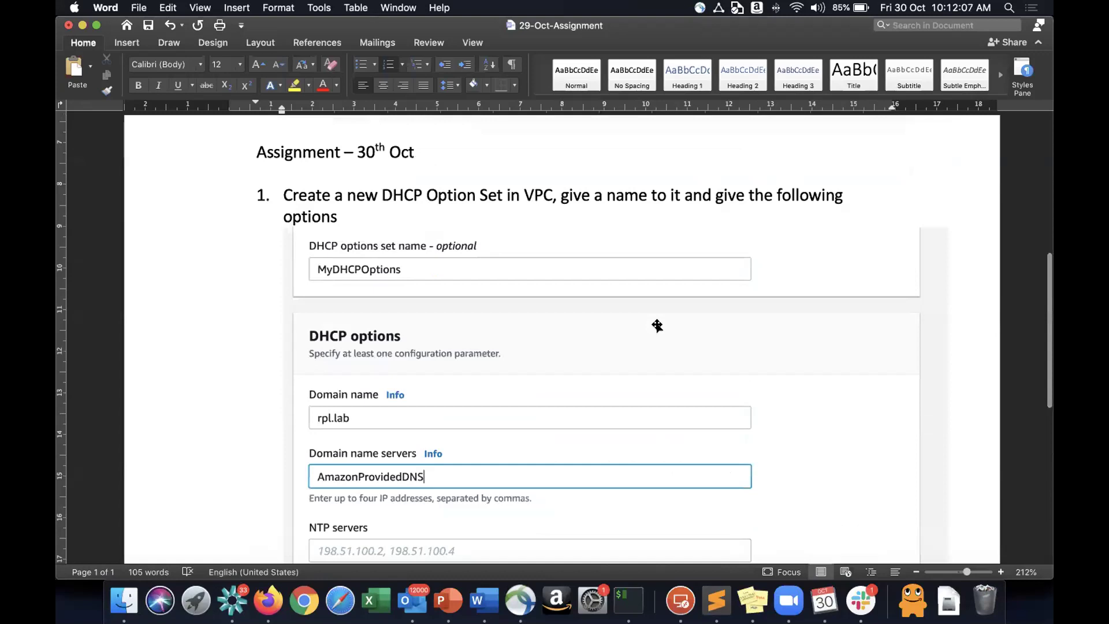
{"action": "left_click", "coordinate": [451, 323]}
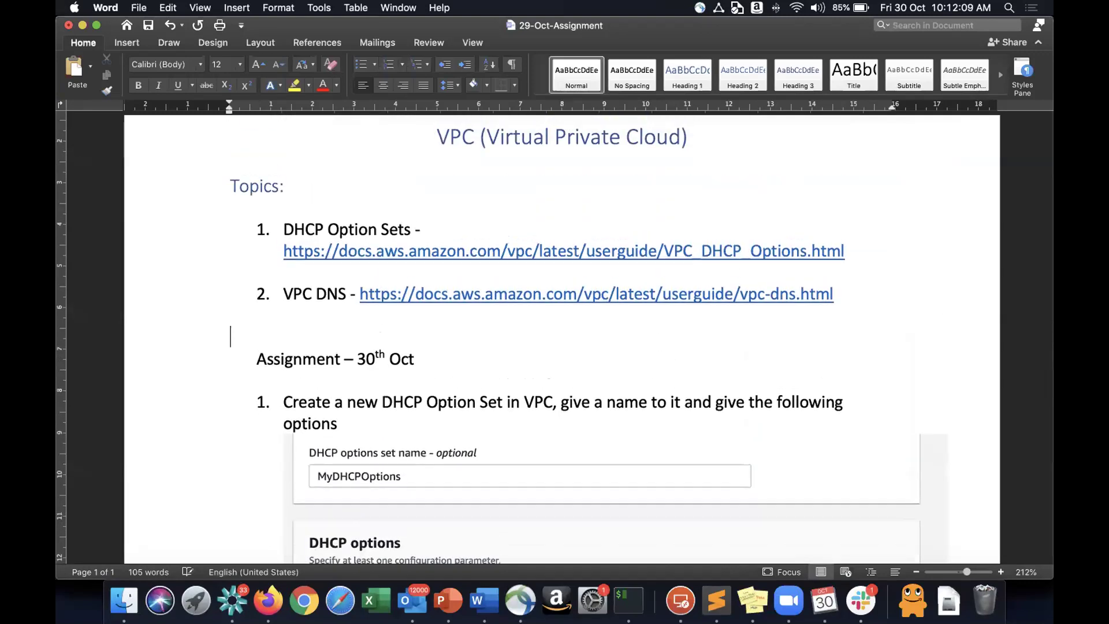
{"action": "key", "text": "Return"}
{"action": "type", "text": "3,"}
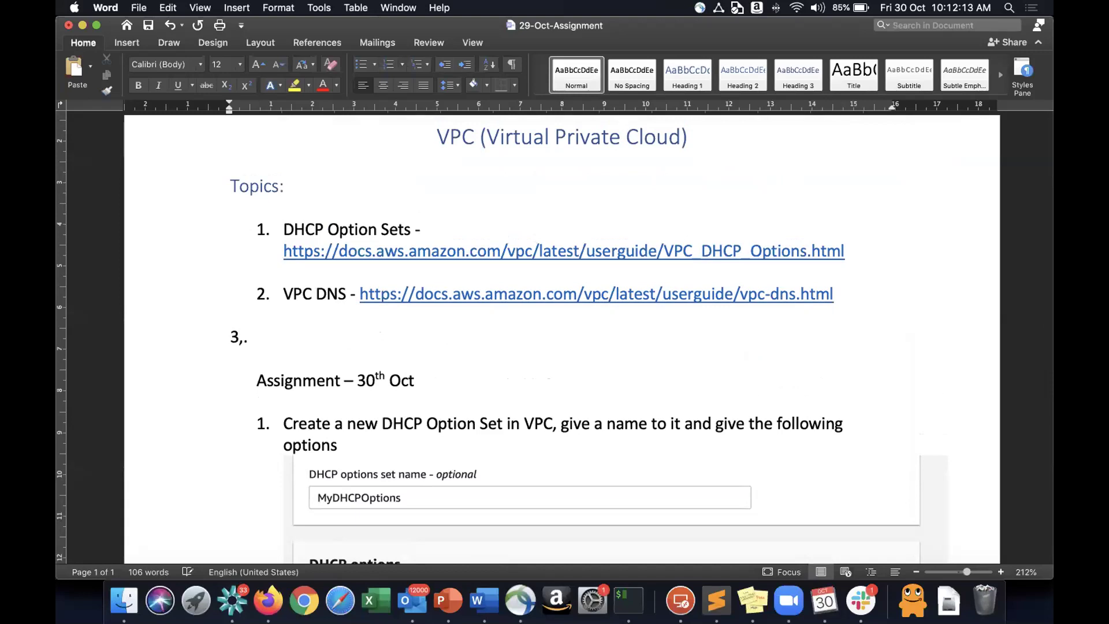
{"action": "type", "text": "."}
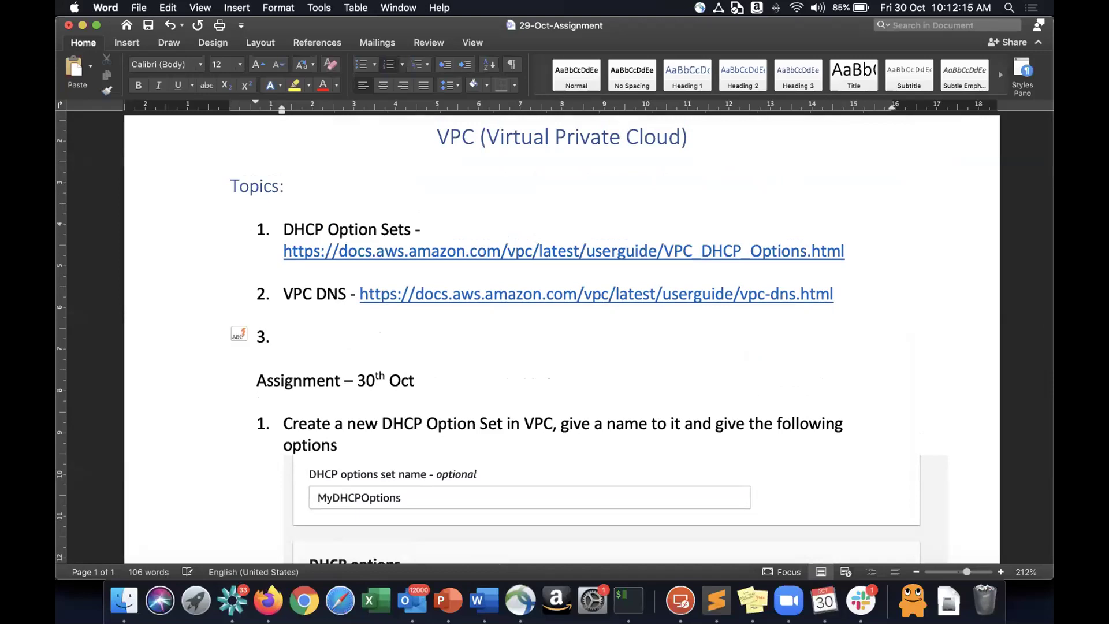
Copy the HowStuffWorks DNS article's address from Firefox into Word as topic 3 and start topic 4.
{"action": "key", "text": "super+Tab"}
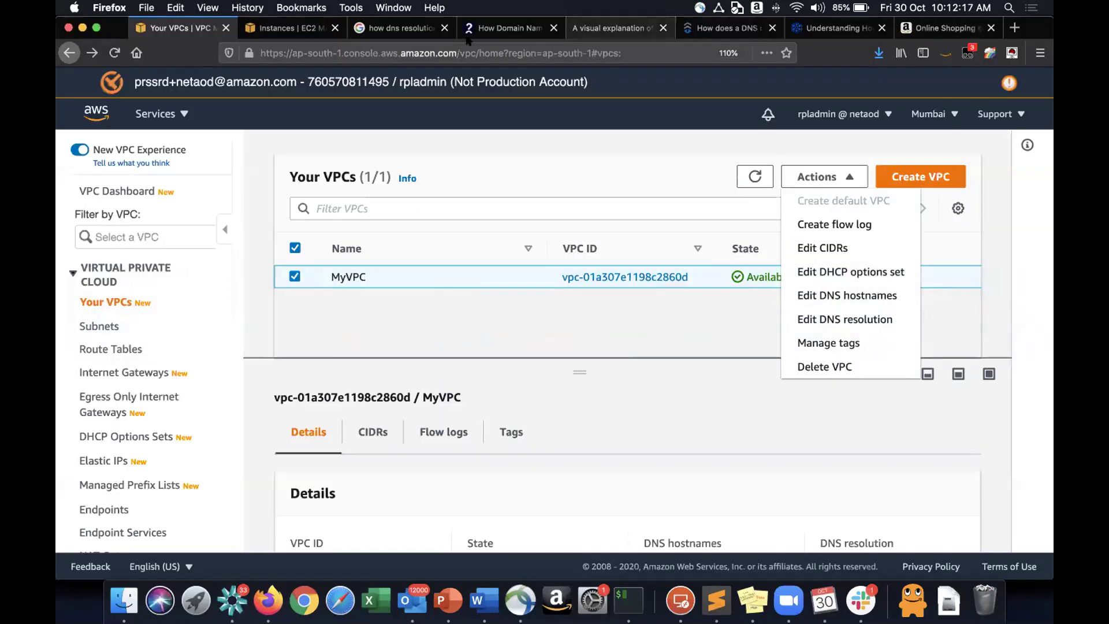
{"action": "left_click", "coordinate": [506, 26]}
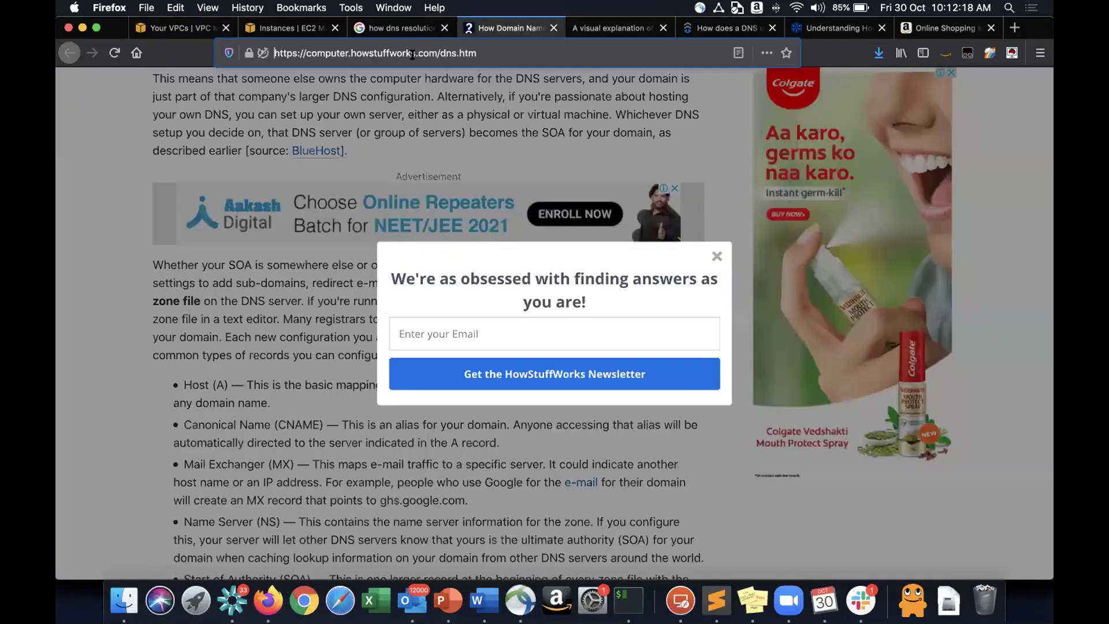
{"action": "left_click", "coordinate": [413, 54]}
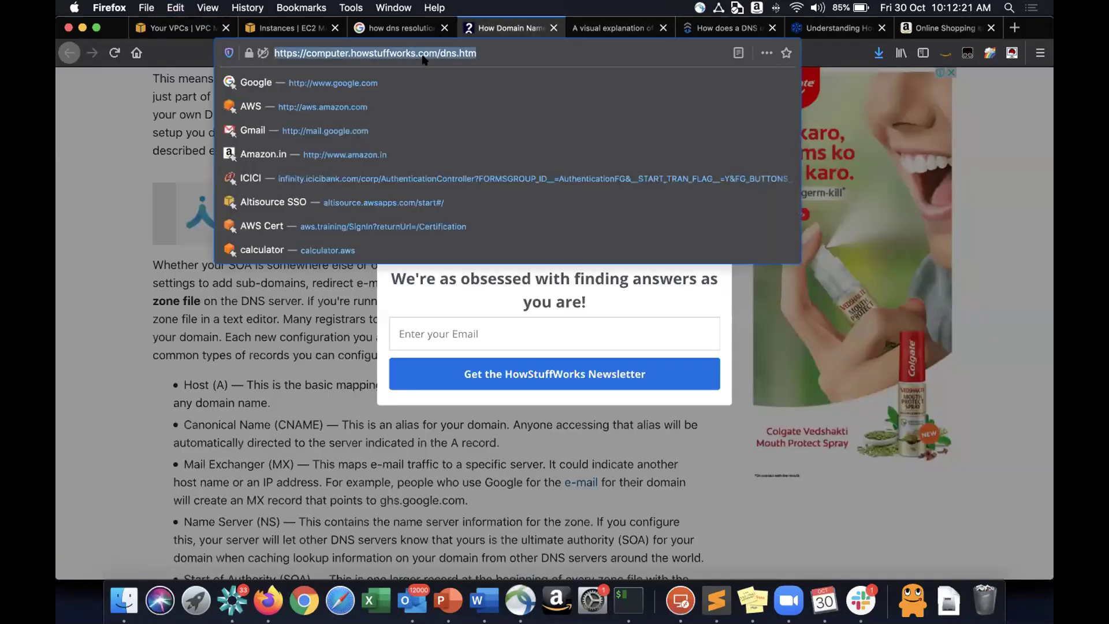
{"action": "key", "text": "super+c"}
{"action": "key", "text": "super+Tab"}
{"action": "key", "text": "super+v"}
{"action": "key", "text": "Return"}
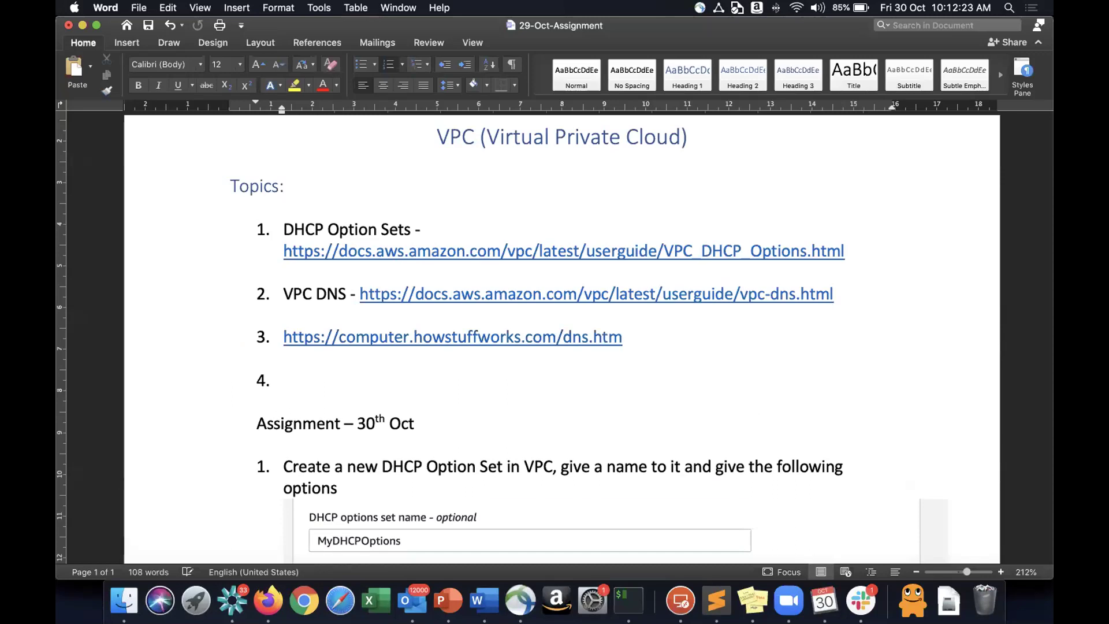
Copy the address of Pingdom's visual explanation of DNS lookups from Firefox into Word as topic 4 and start topic 5.
{"action": "key", "text": "super+Tab"}
{"action": "left_click", "coordinate": [403, 28]}
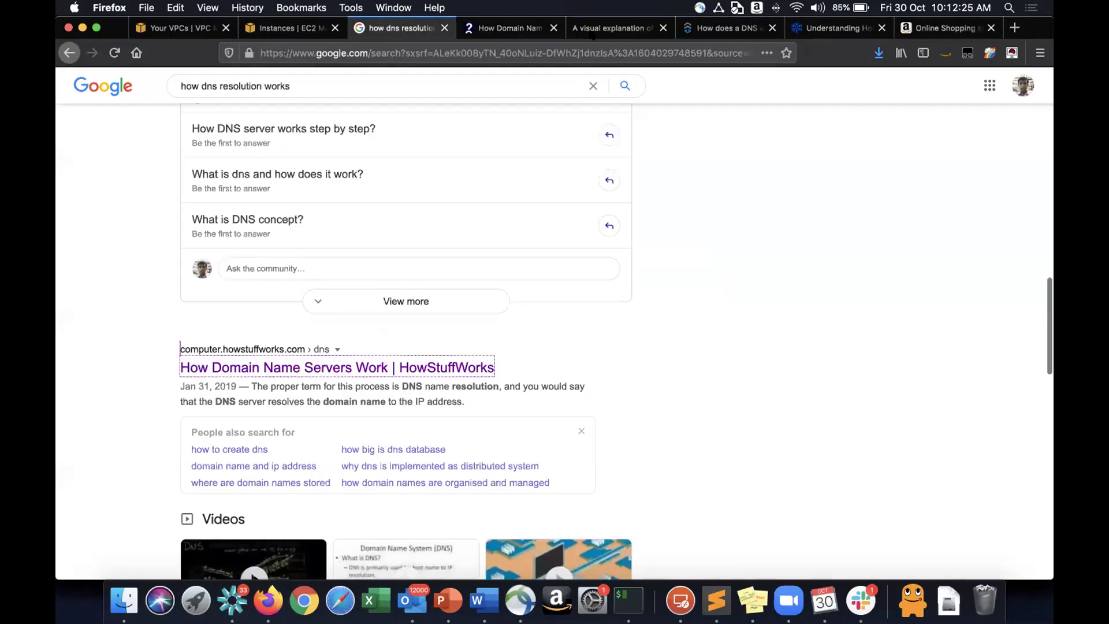
{"action": "left_click", "coordinate": [592, 32]}
{"action": "scroll", "coordinate": [595, 368], "scroll_direction": "down", "scroll_amount": 8}
{"action": "scroll", "coordinate": [595, 362], "scroll_direction": "down", "scroll_amount": 3}
{"action": "left_click", "coordinate": [428, 53]}
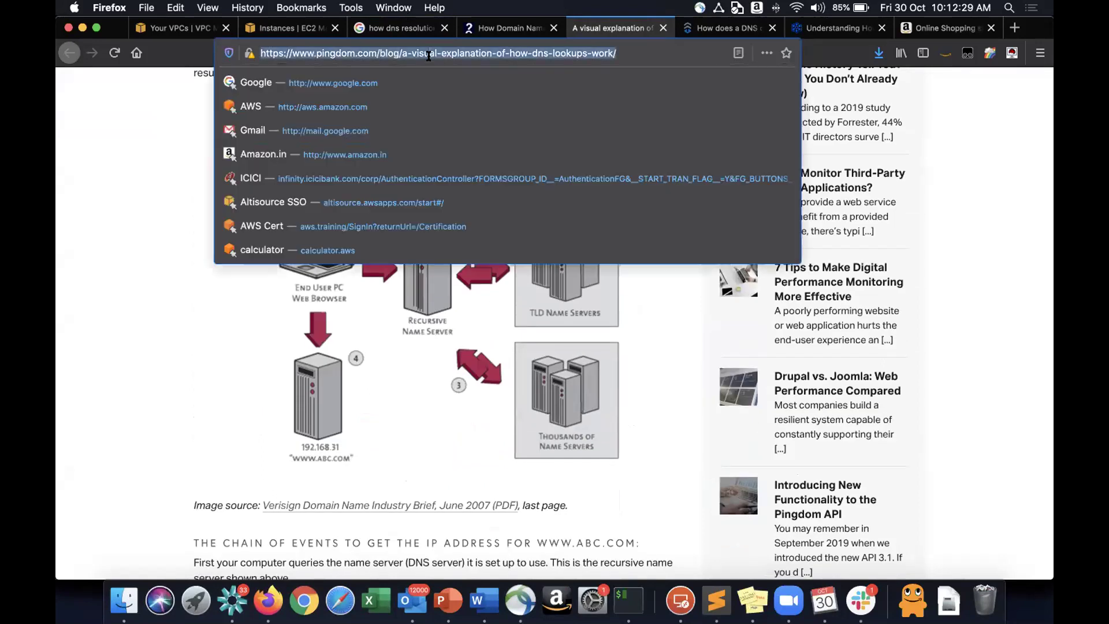
{"action": "key", "text": "super+Tab"}
{"action": "key", "text": "super+Tab"}
{"action": "key", "text": "super+shift+Tab"}
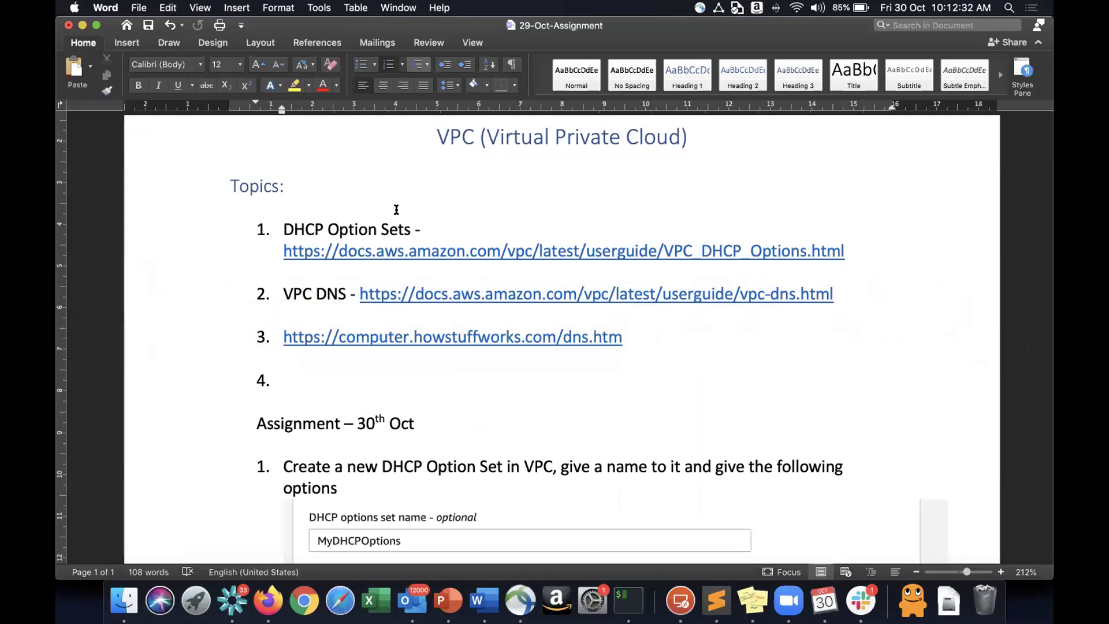
{"action": "key", "text": "super+v"}
{"action": "key", "text": "Return"}
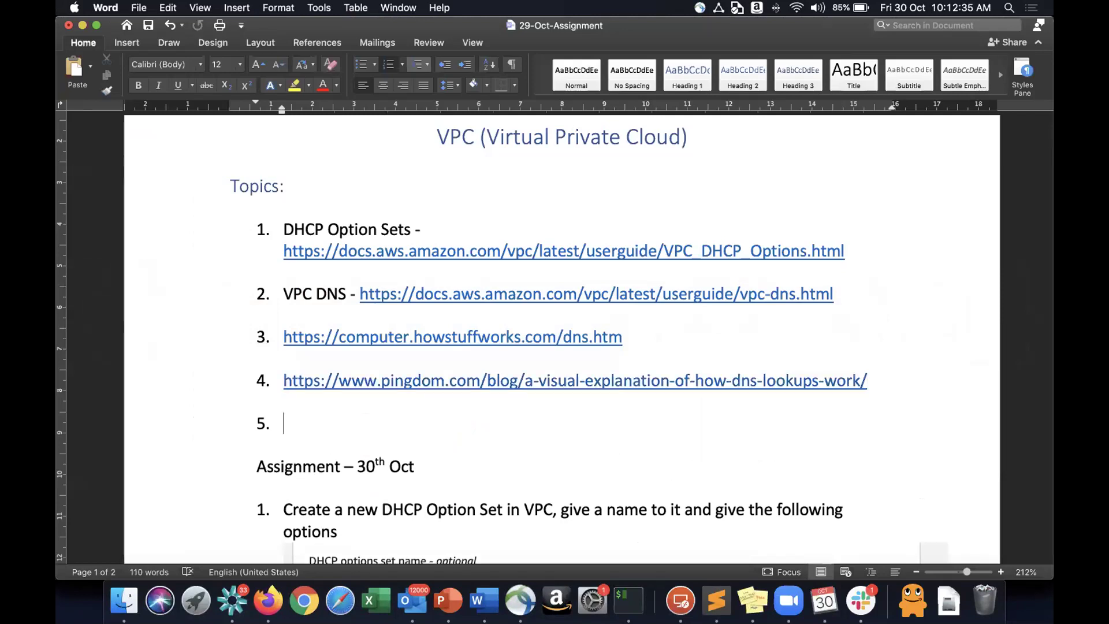
In Firefox, show Google's video results for "how dns resolution works" and open the YouTube video "DNS Resolution, Step by Step".
{"action": "key", "text": "super+Tab"}
{"action": "key", "text": "ctrl+shift+Tab"}
{"action": "key", "text": "ctrl+shift+Tab"}
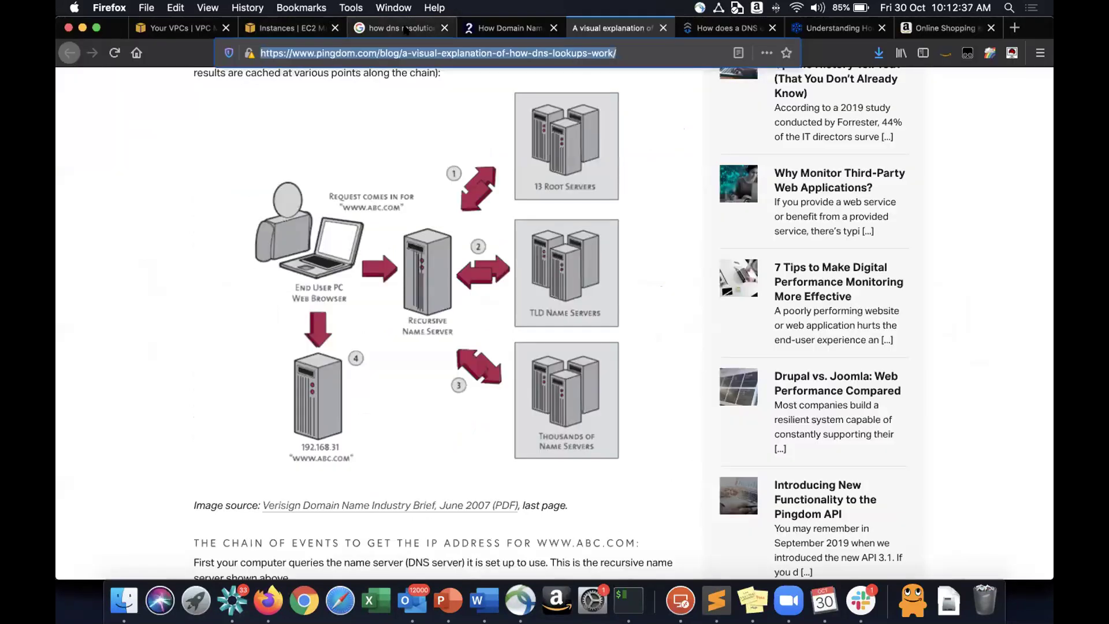
{"action": "scroll", "coordinate": [390, 188], "scroll_direction": "up", "scroll_amount": 10}
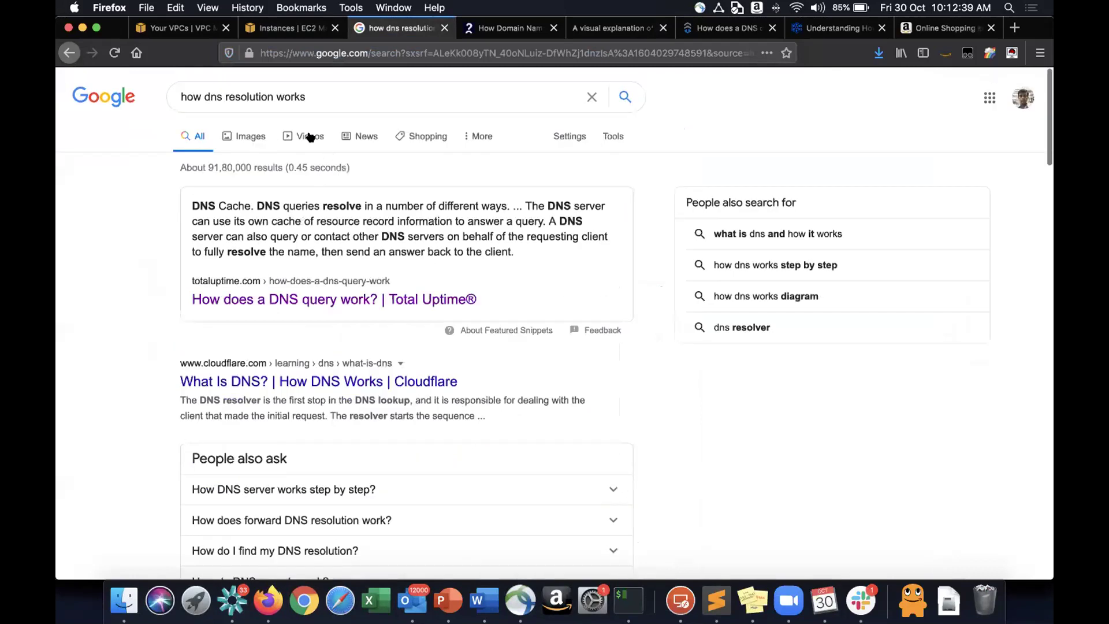
{"action": "left_click", "coordinate": [309, 138]}
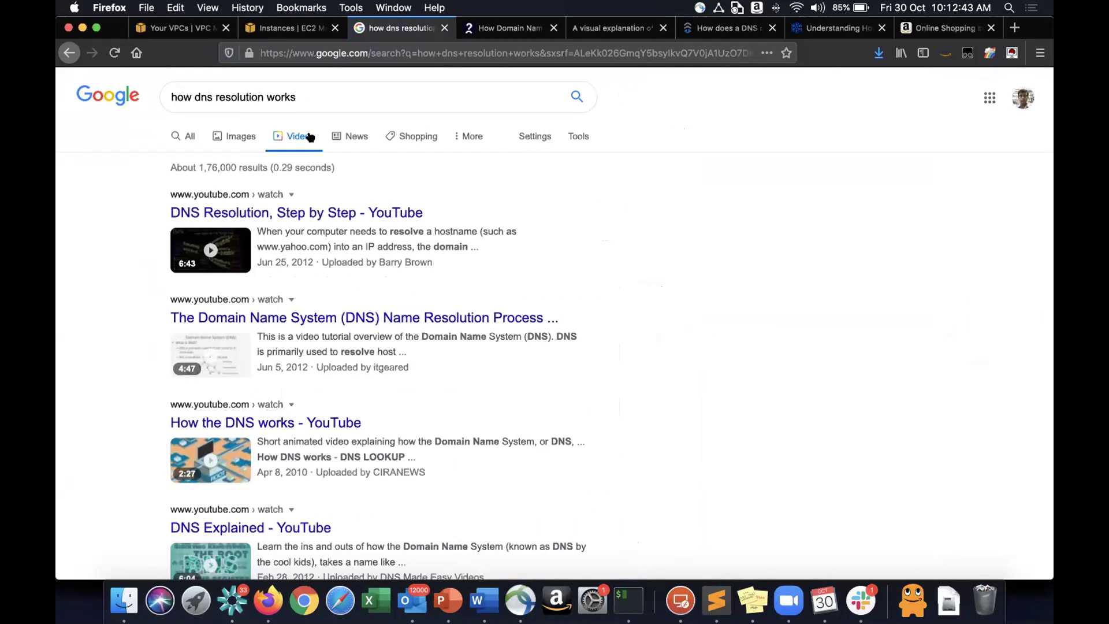
{"action": "left_click", "coordinate": [210, 249]}
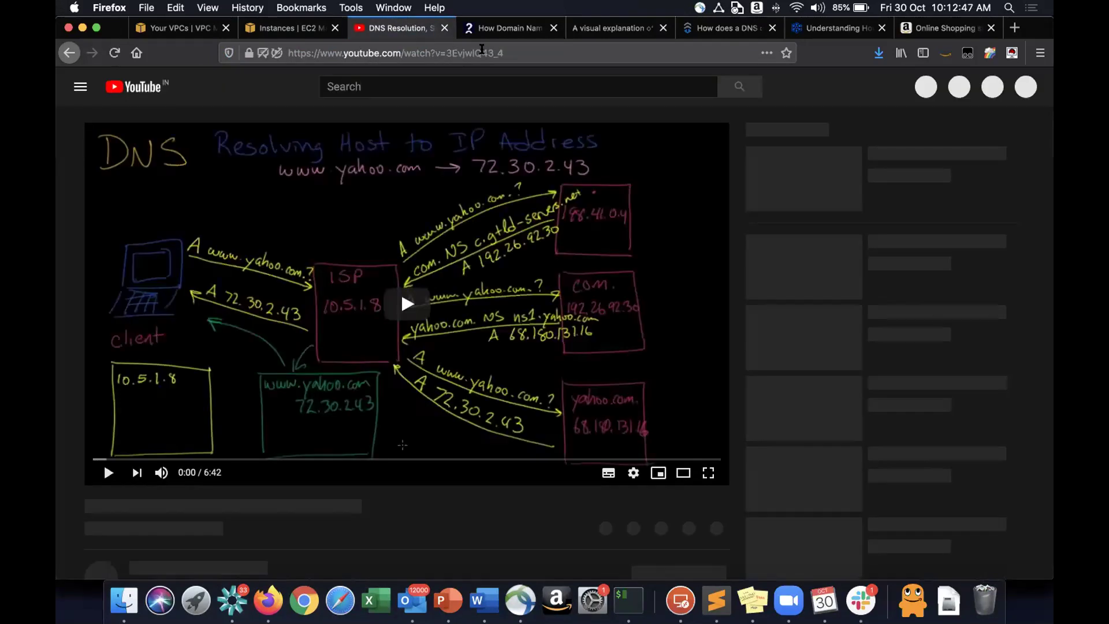
Copy the "DNS Resolution, Step by Step" video's address into Word as topic 5 and start topic 6.
{"action": "left_click", "coordinate": [482, 53]}
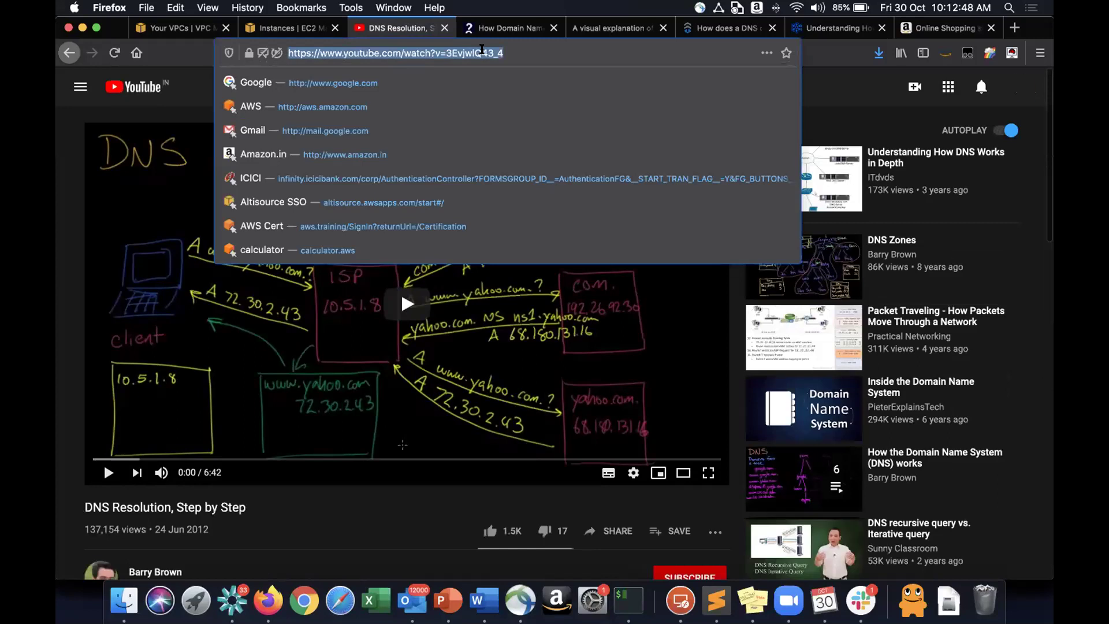
{"action": "left_click", "coordinate": [60, 276]}
{"action": "key", "text": "super+Tab"}
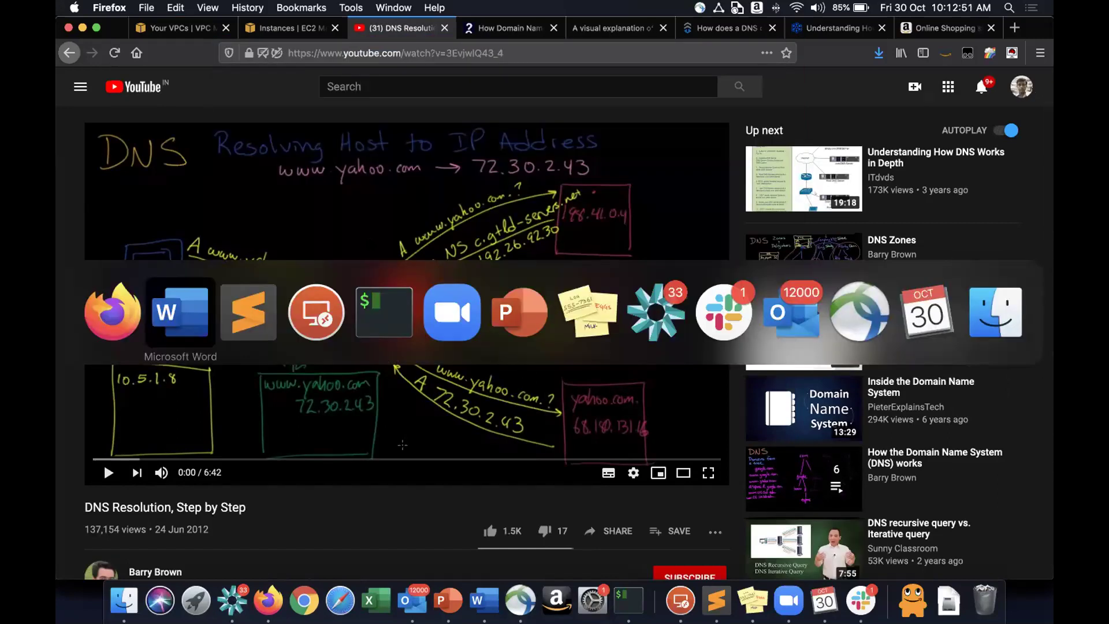
{"action": "key", "text": "super+v"}
{"action": "key", "text": "Return"}
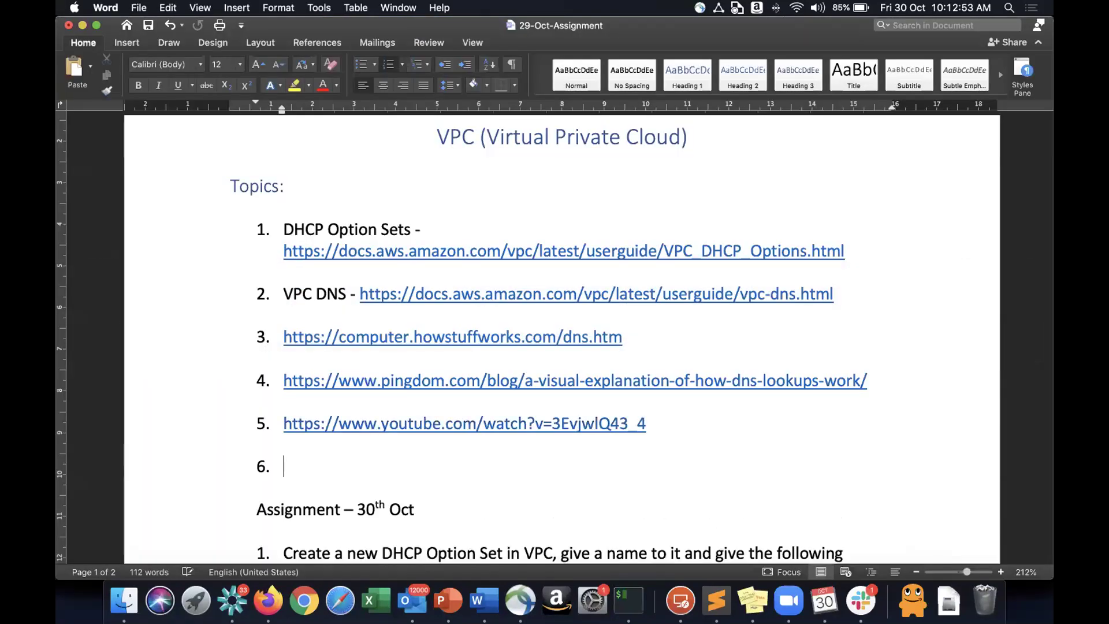
Back in Firefox, open the suggested video "Understanding How DNS Works in Depth", skip to about 5:05 and pause it.
{"action": "key", "text": "super+Tab"}
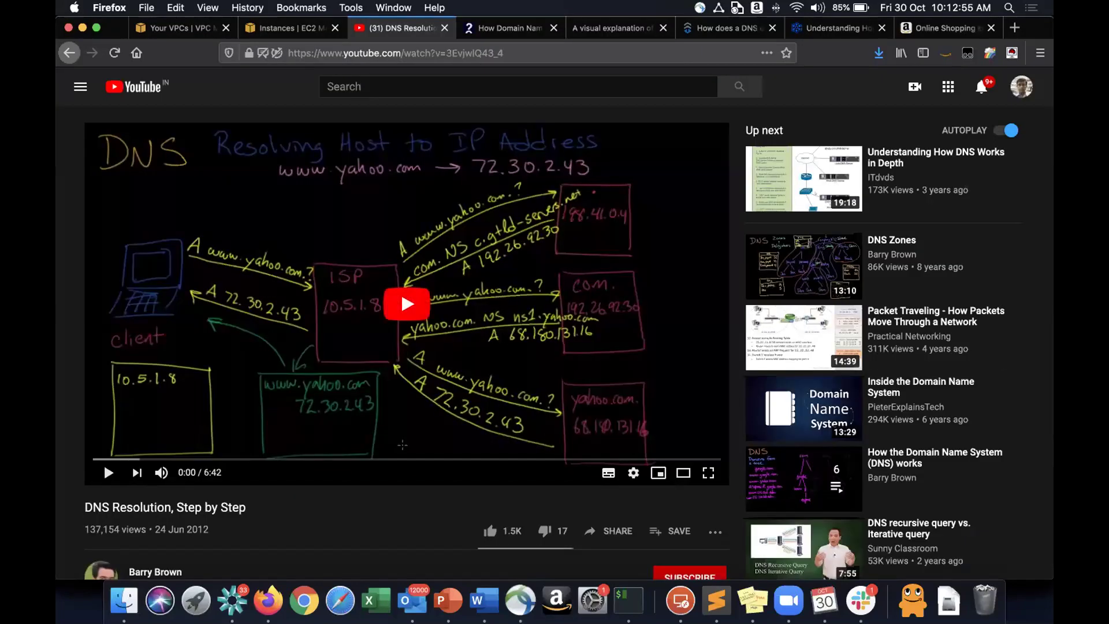
{"action": "mouse_move", "coordinate": [820, 170]}
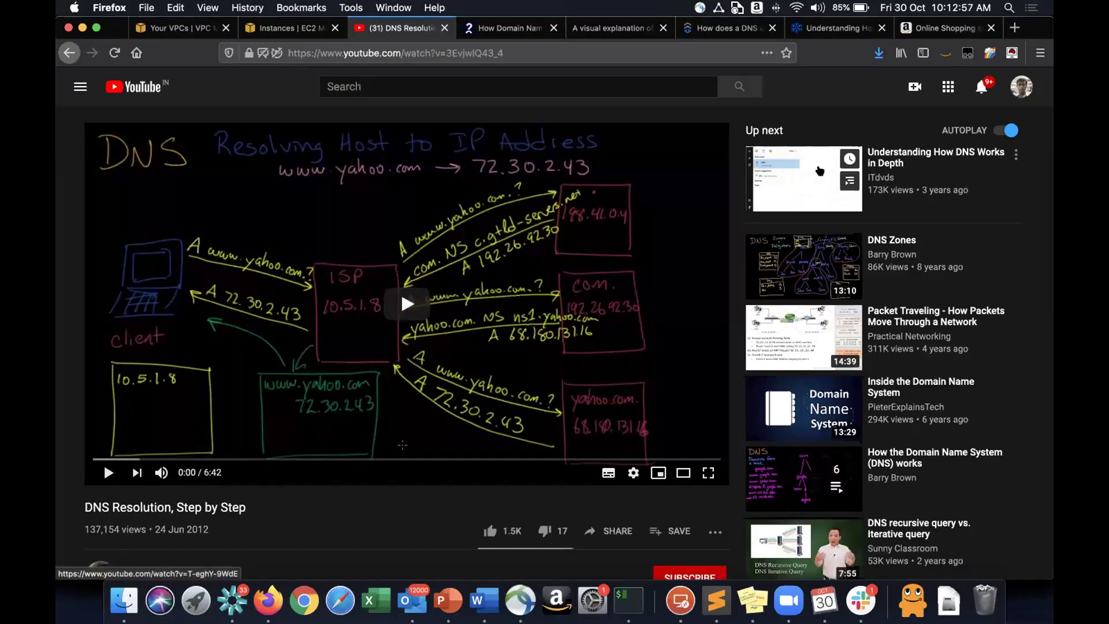
{"action": "left_click", "coordinate": [919, 155]}
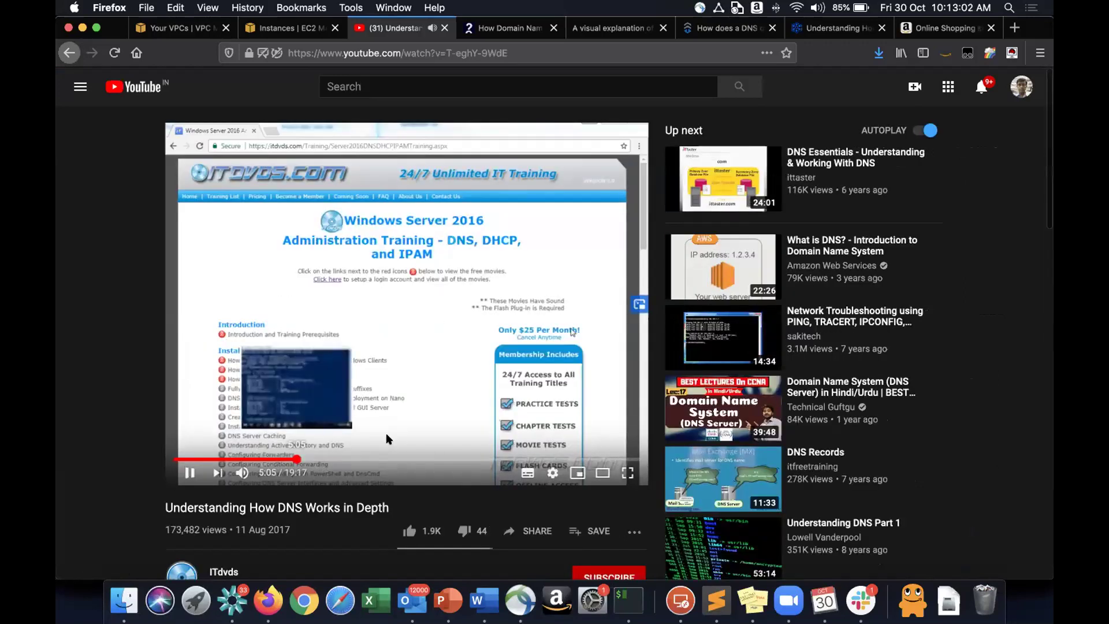
{"action": "left_click", "coordinate": [295, 458]}
{"action": "left_click", "coordinate": [403, 316]}
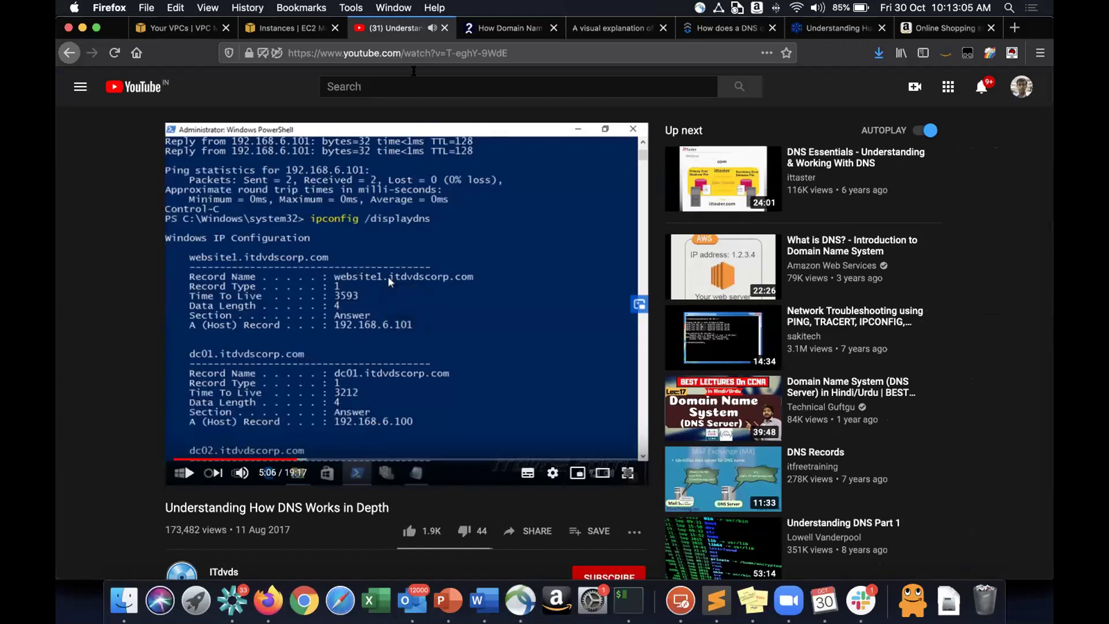
Copy the "Understanding How DNS Works in Depth" video's address into Word as topic 6 and end the numbered list.
{"action": "left_click", "coordinate": [404, 53]}
{"action": "key", "text": "super+c"}
{"action": "key", "text": "super+Tab"}
{"action": "key", "text": "super+v"}
{"action": "key", "text": "Return"}
{"action": "key", "text": "Return"}
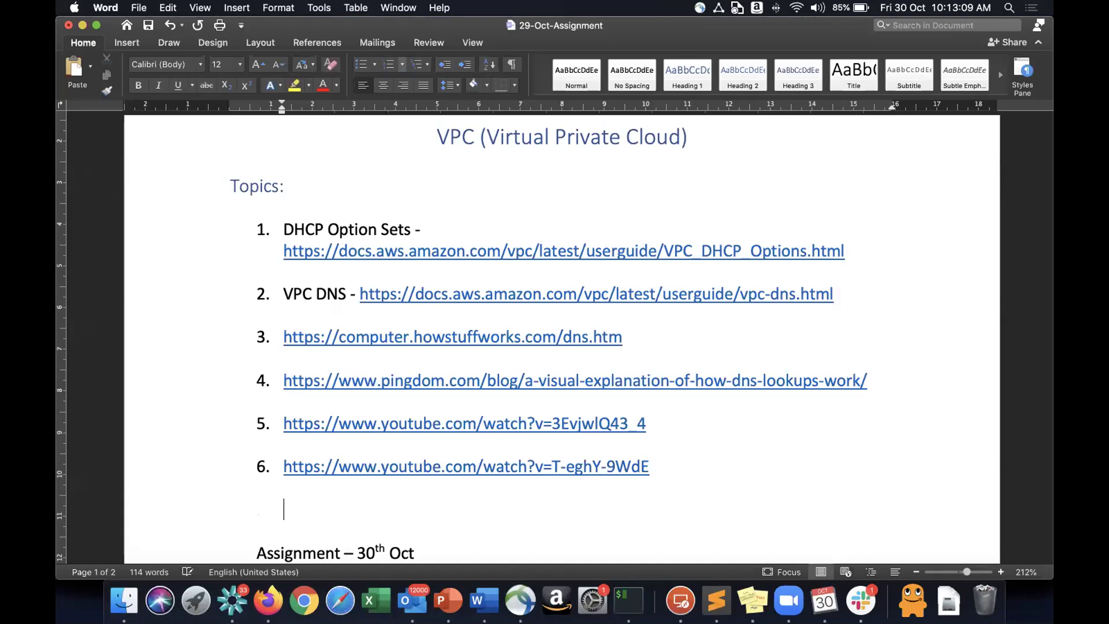
Undo the line breaks after topic 6 and tidy the spacing so the numbering ends there, removing the extra blank line above the Assignment heading.
{"action": "key", "text": "super+z"}
{"action": "key", "text": "super+z"}
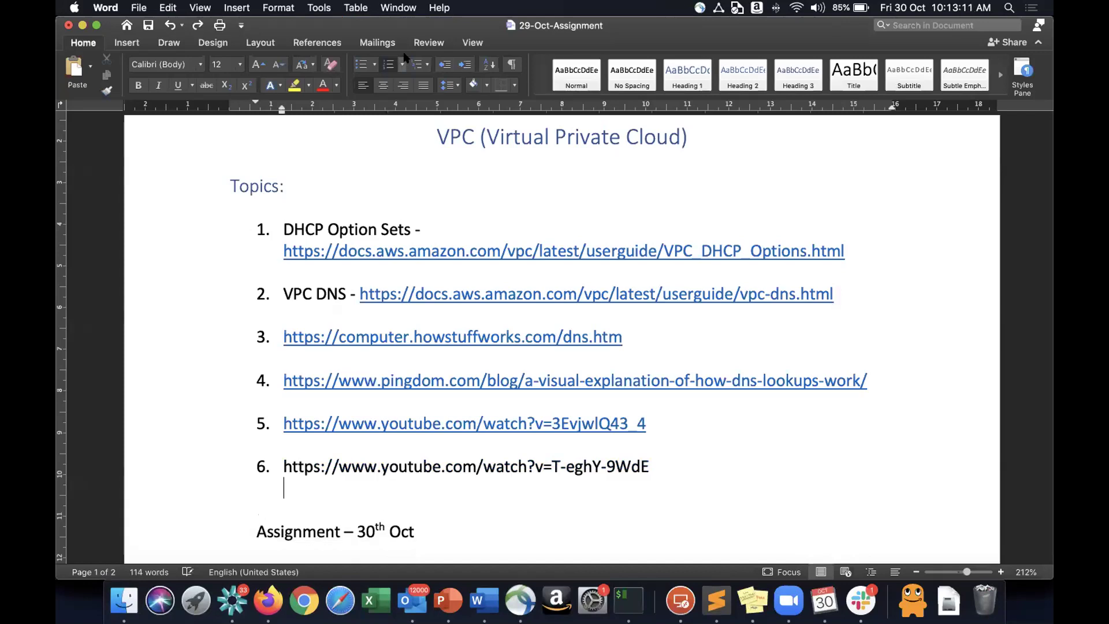
{"action": "key", "text": "super+z"}
{"action": "key", "text": "Return"}
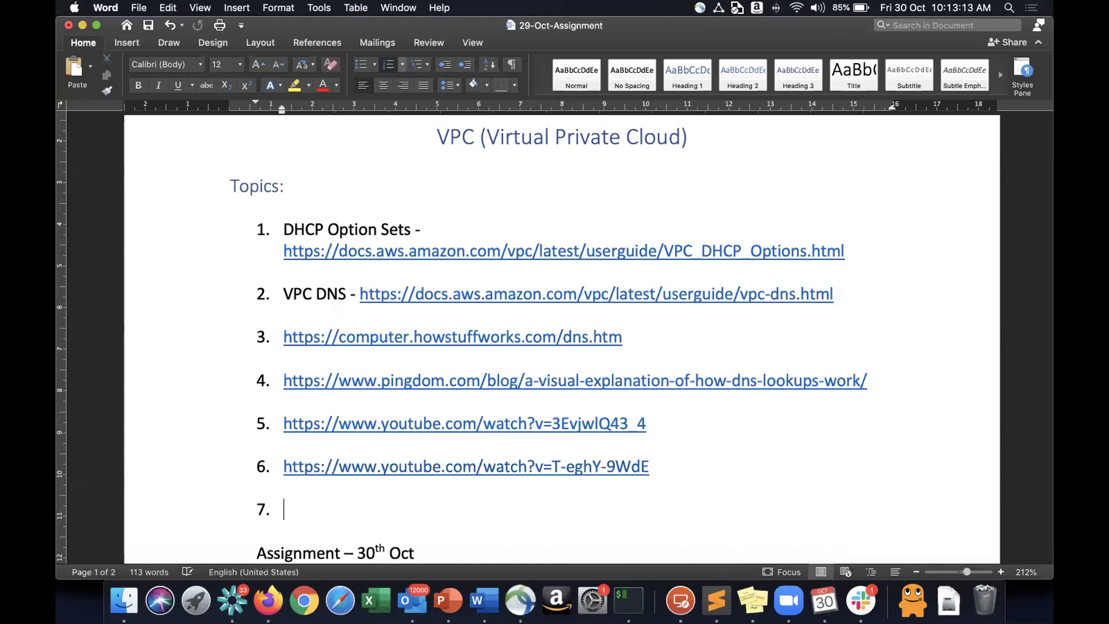
{"action": "key", "text": "super+z"}
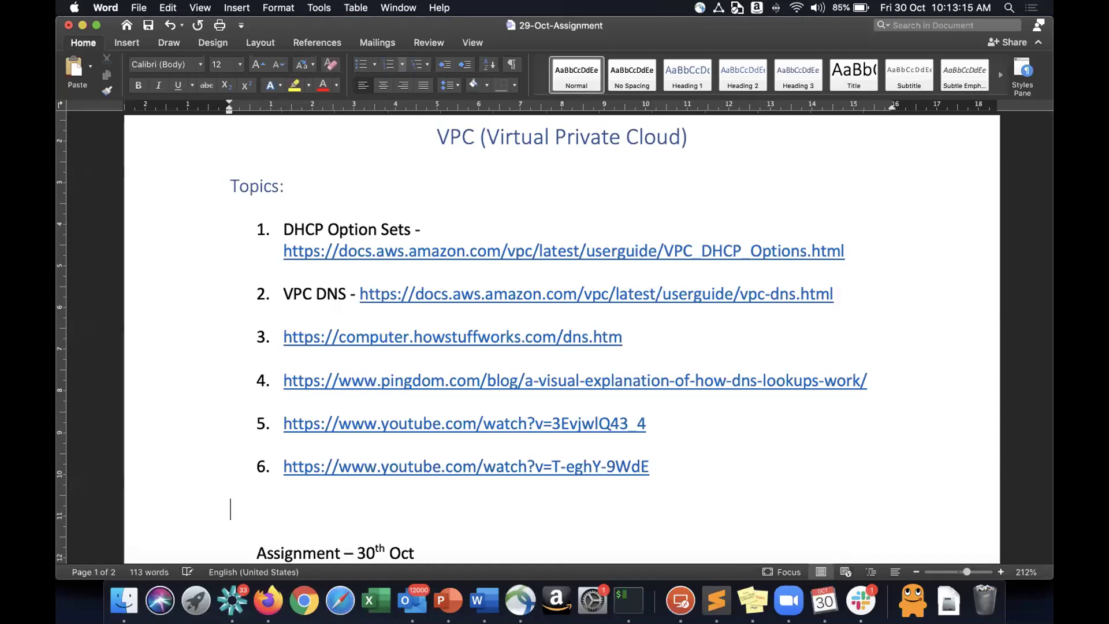
{"action": "key", "text": "BackSpace"}
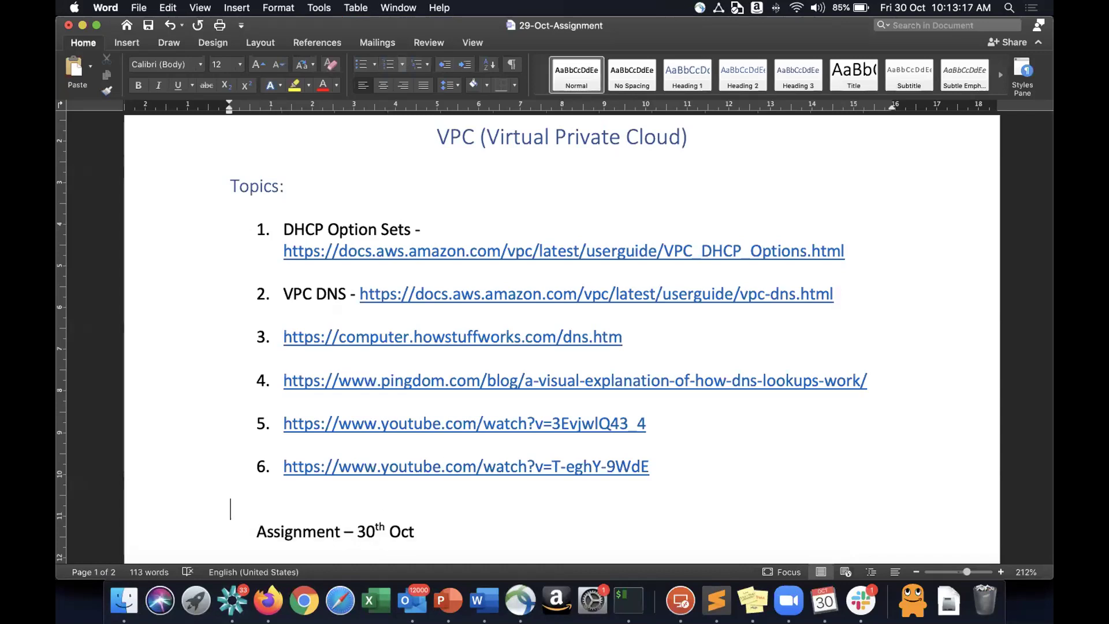
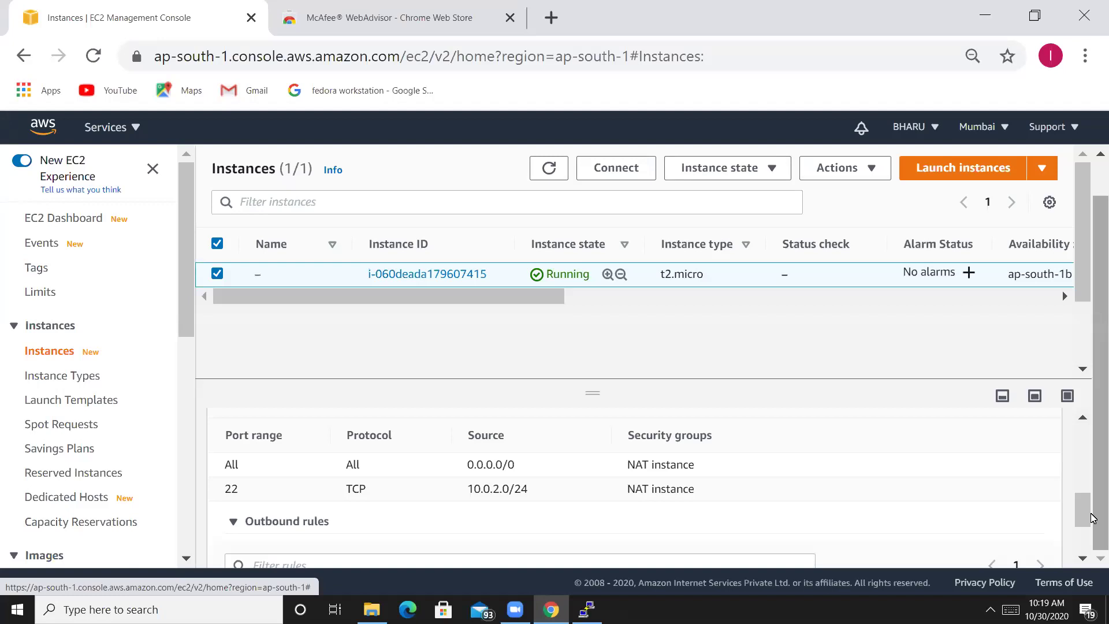
Check the outbound security rules of the running EC2 instance and open the VPC console.
{"action": "left_click_drag", "start_coordinate": [1084, 519], "coordinate": [1083, 541]}
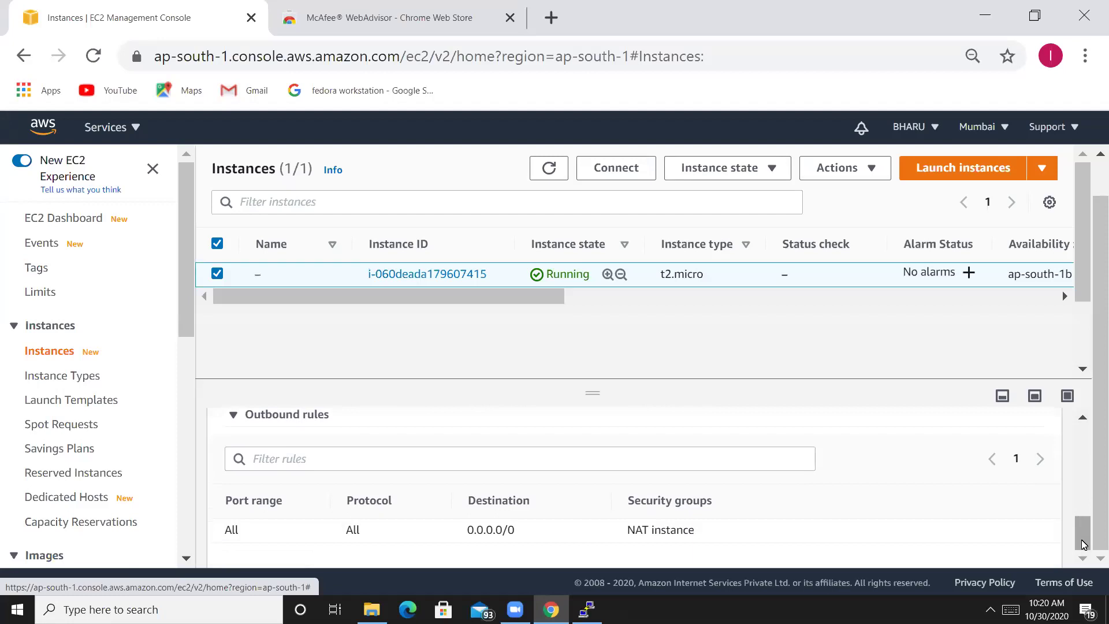
{"action": "left_click", "coordinate": [91, 130]}
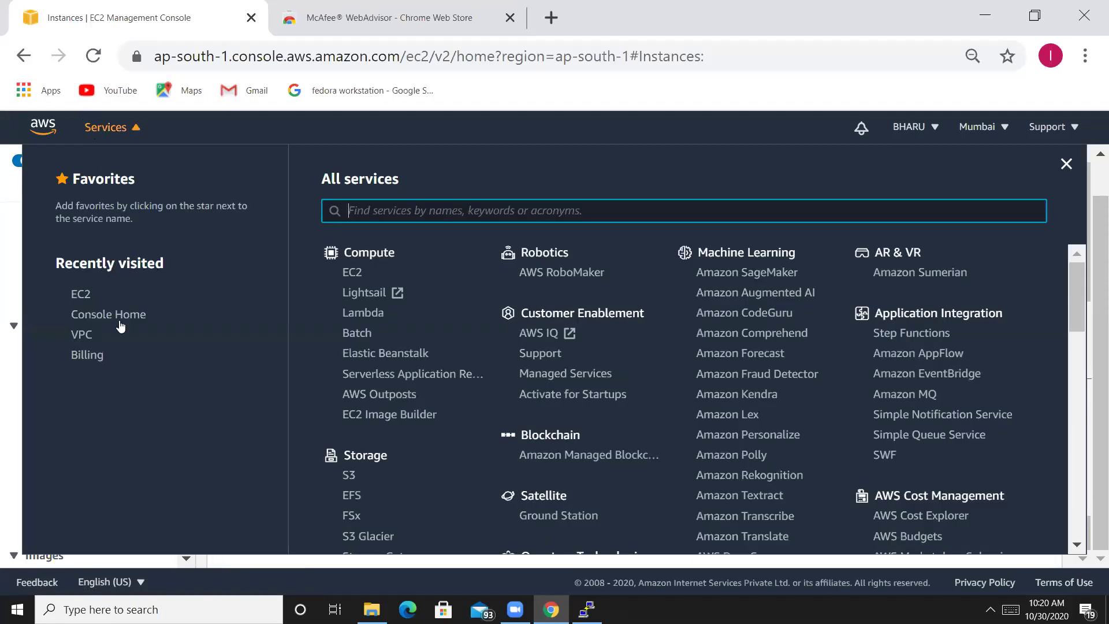
{"action": "left_click", "coordinate": [83, 335]}
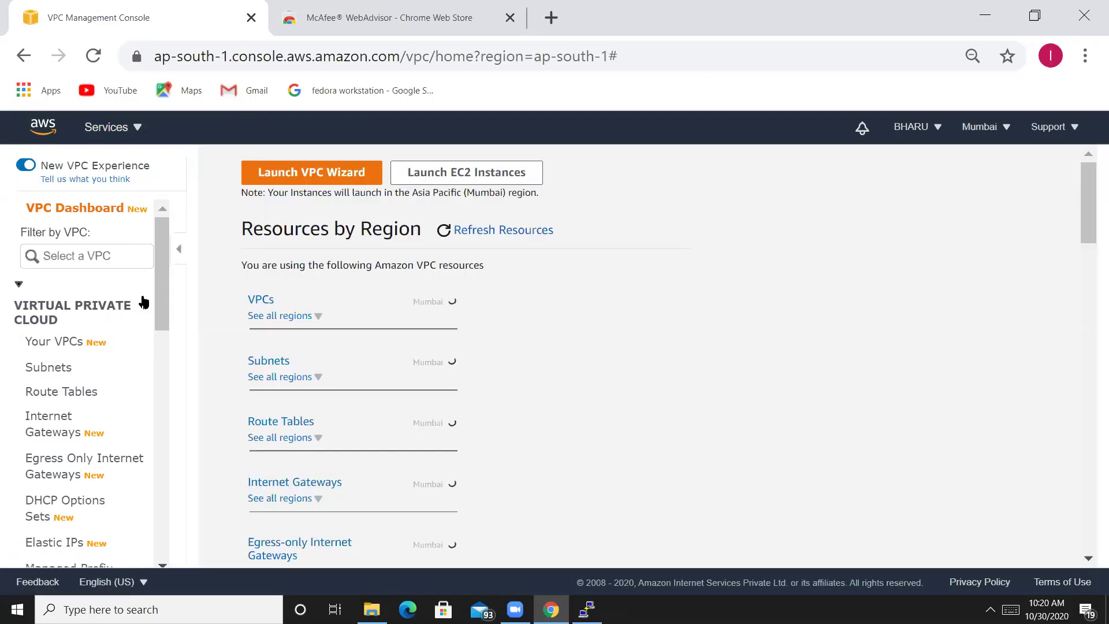
Open the network ACLs and examine the inbound and outbound rules of the ACL belonging to myvpc2.
{"action": "left_click_drag", "start_coordinate": [162, 289], "coordinate": [164, 385]}
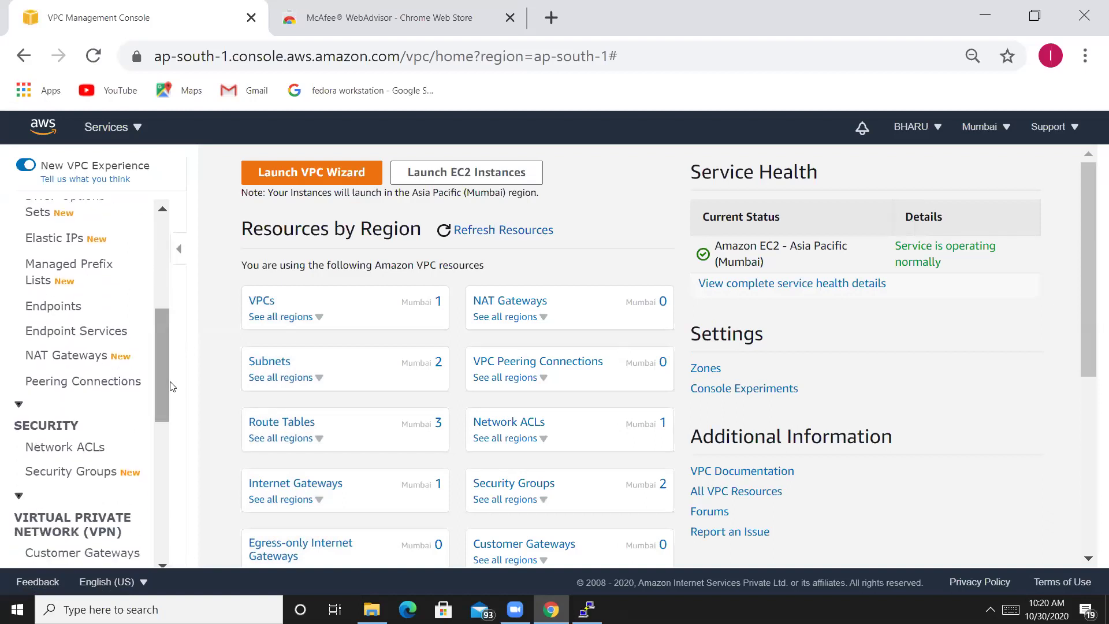
{"action": "left_click", "coordinate": [72, 454]}
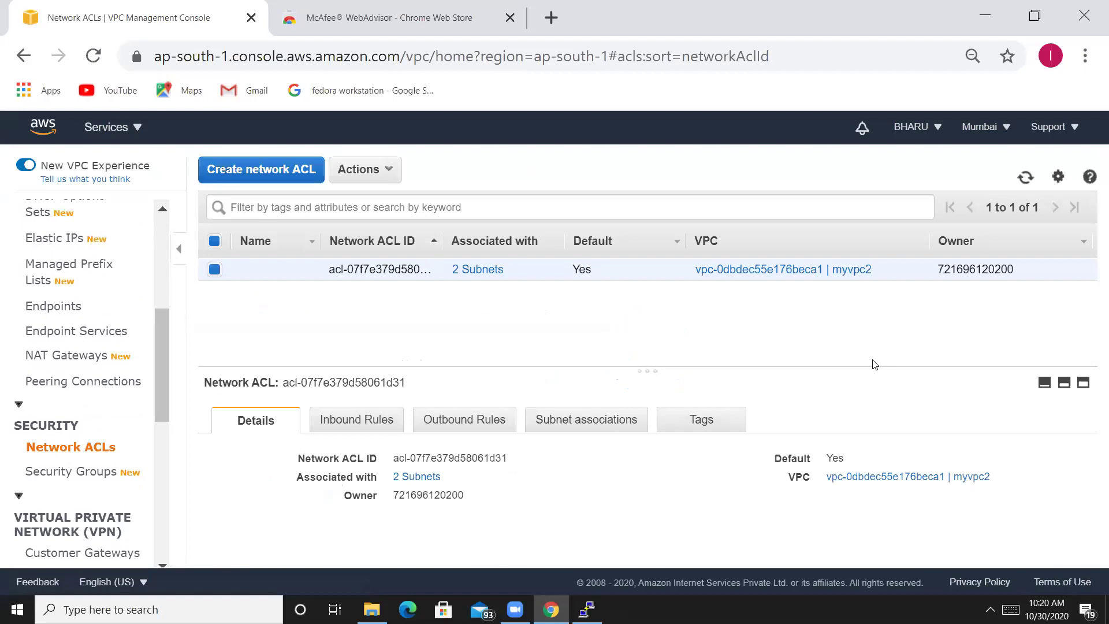
{"action": "left_click", "coordinate": [369, 422]}
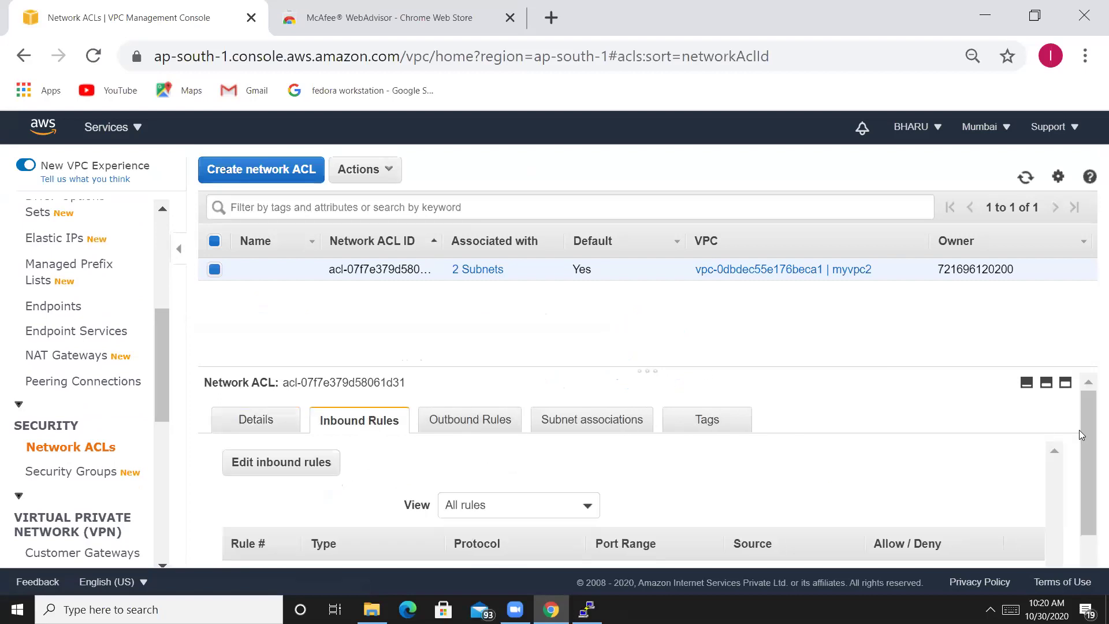
{"action": "left_click_drag", "start_coordinate": [1090, 437], "coordinate": [1092, 482]}
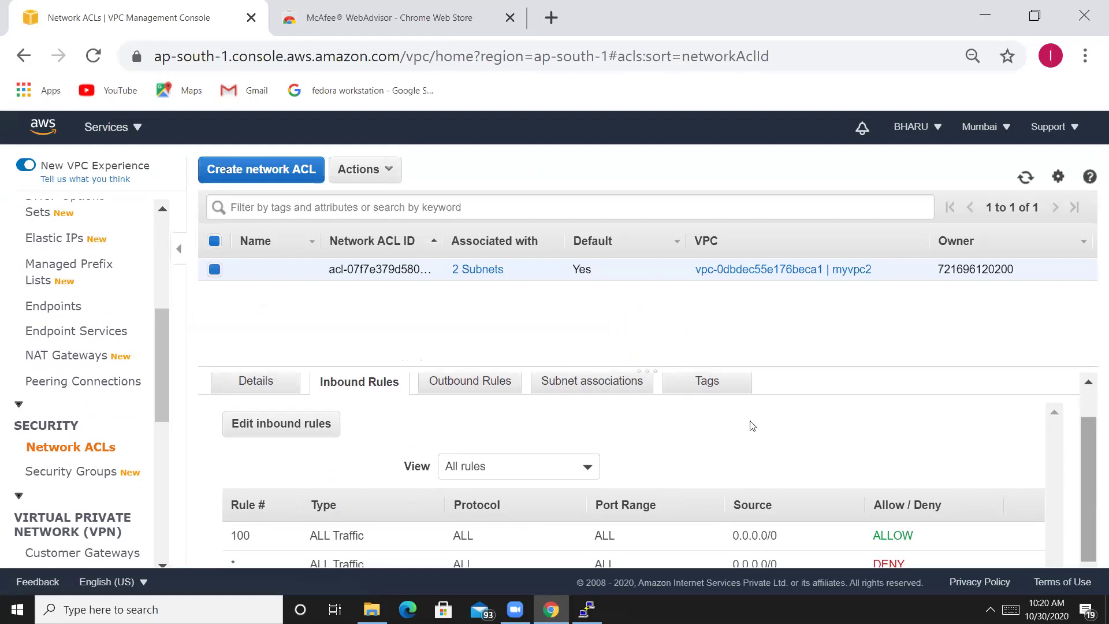
{"action": "left_click", "coordinate": [449, 384]}
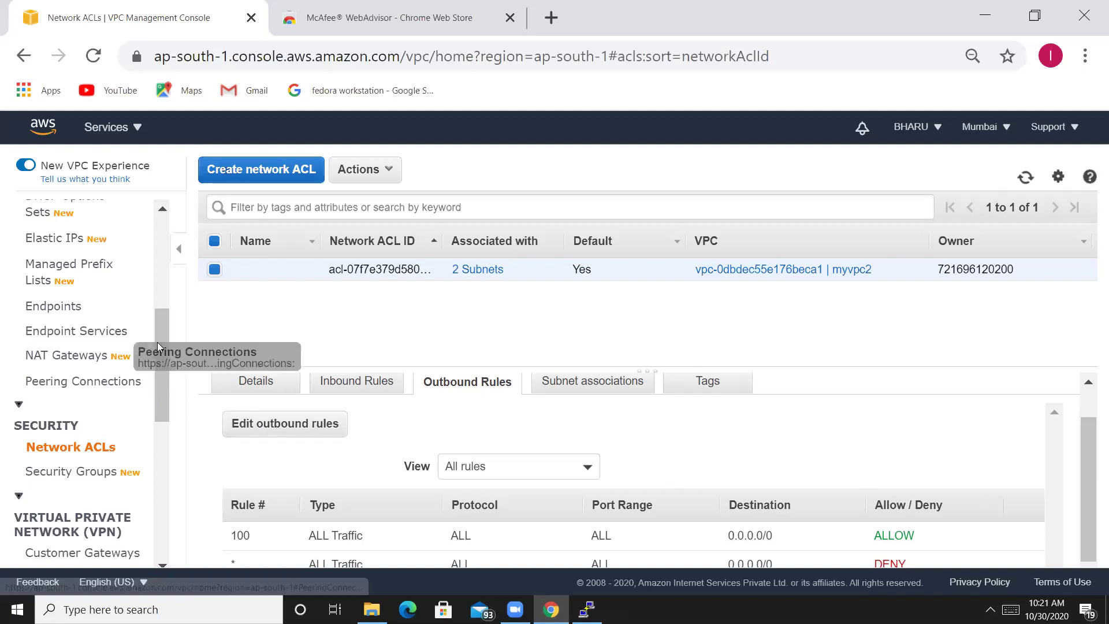
Open the route tables and examine the subnet associations and routes of Public RT.
{"action": "scroll", "coordinate": [156, 300], "scroll_direction": "up", "scroll_amount": 4}
{"action": "scroll", "coordinate": [152, 271], "scroll_direction": "up", "scroll_amount": 2}
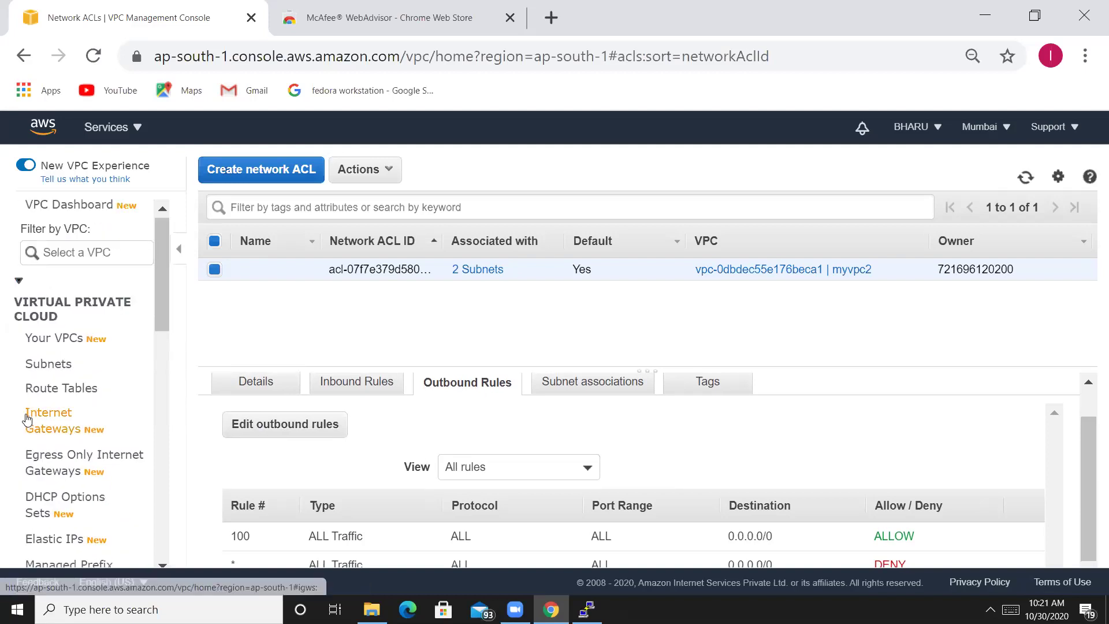
{"action": "left_click", "coordinate": [45, 391]}
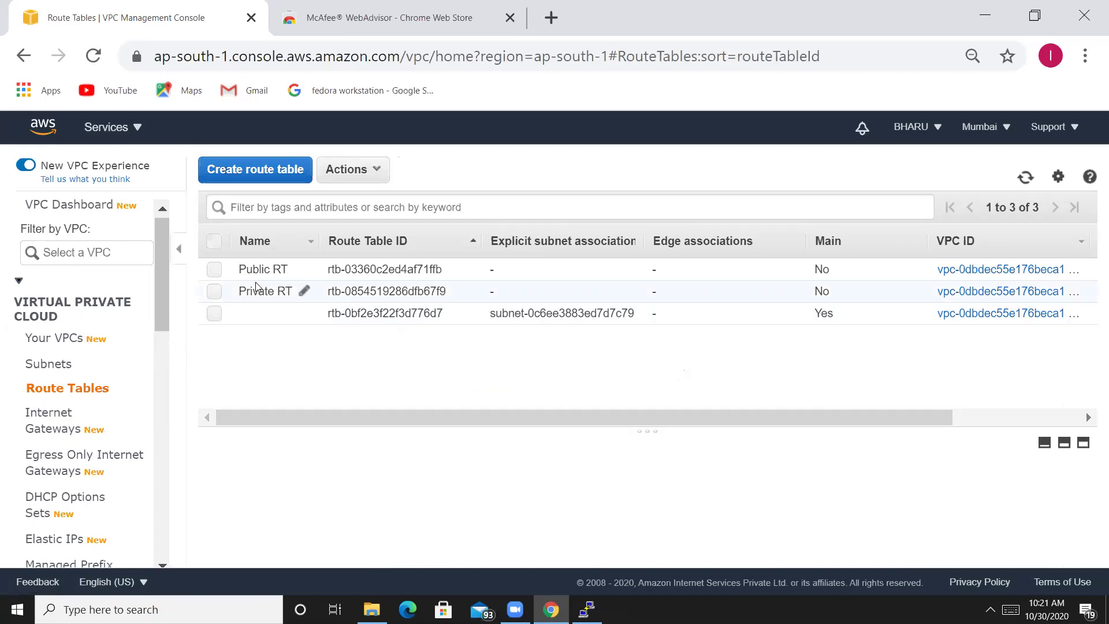
{"action": "left_click", "coordinate": [213, 270]}
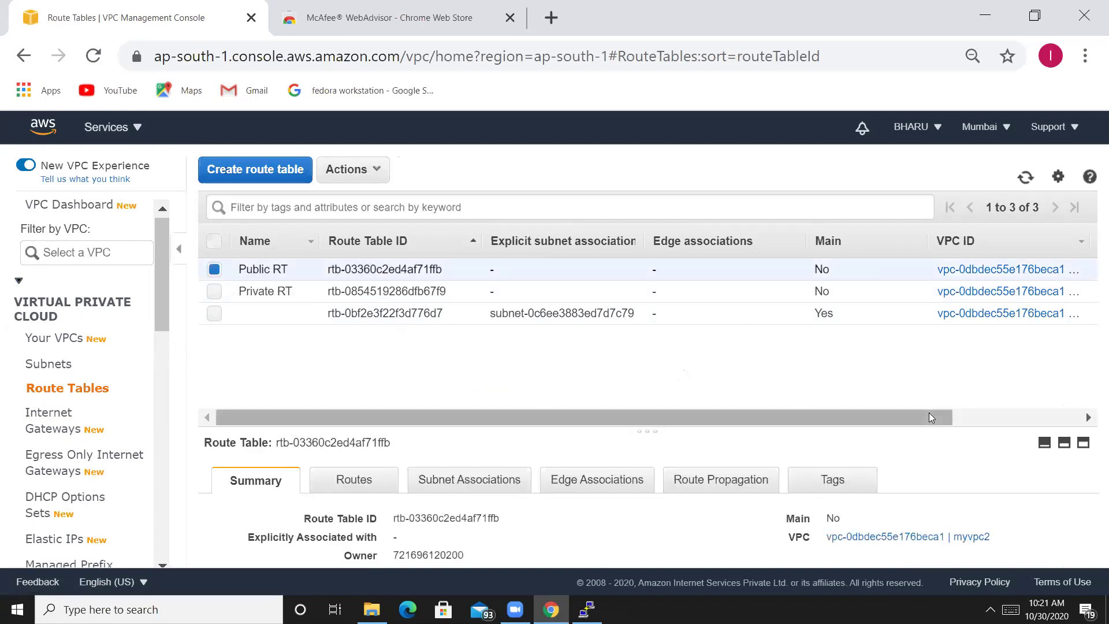
{"action": "left_click", "coordinate": [1062, 443]}
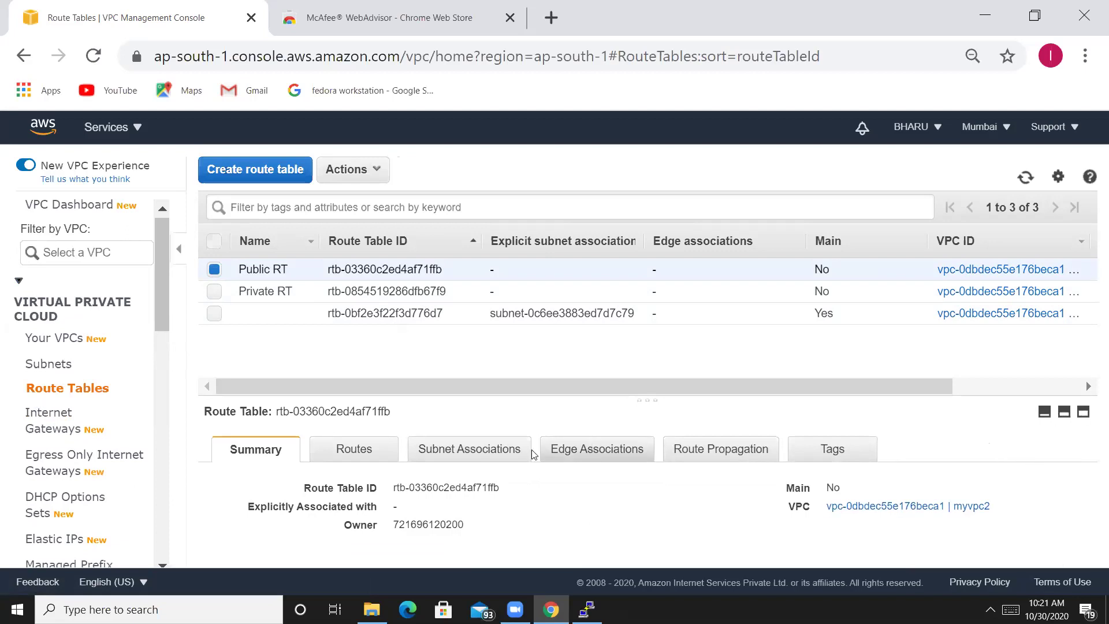
{"action": "left_click", "coordinate": [464, 456]}
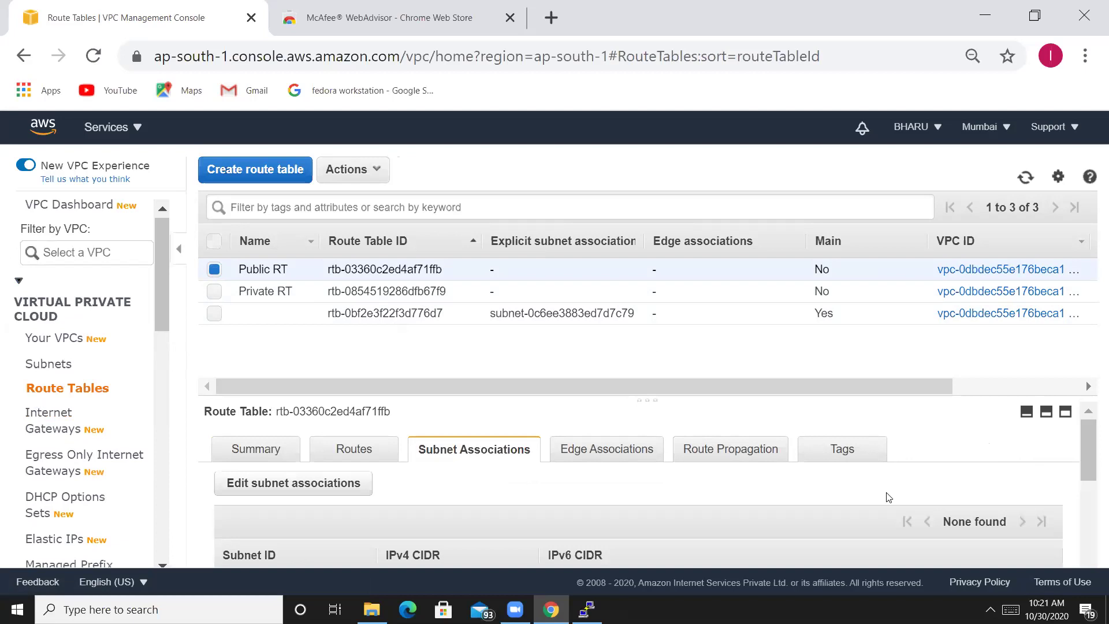
{"action": "mouse_move", "coordinate": [1085, 468]}
{"action": "left_mouse_down"}
{"action": "mouse_move", "coordinate": [1091, 494]}
{"action": "mouse_move", "coordinate": [1082, 465]}
{"action": "left_mouse_up"}
{"action": "left_click", "coordinate": [358, 452]}
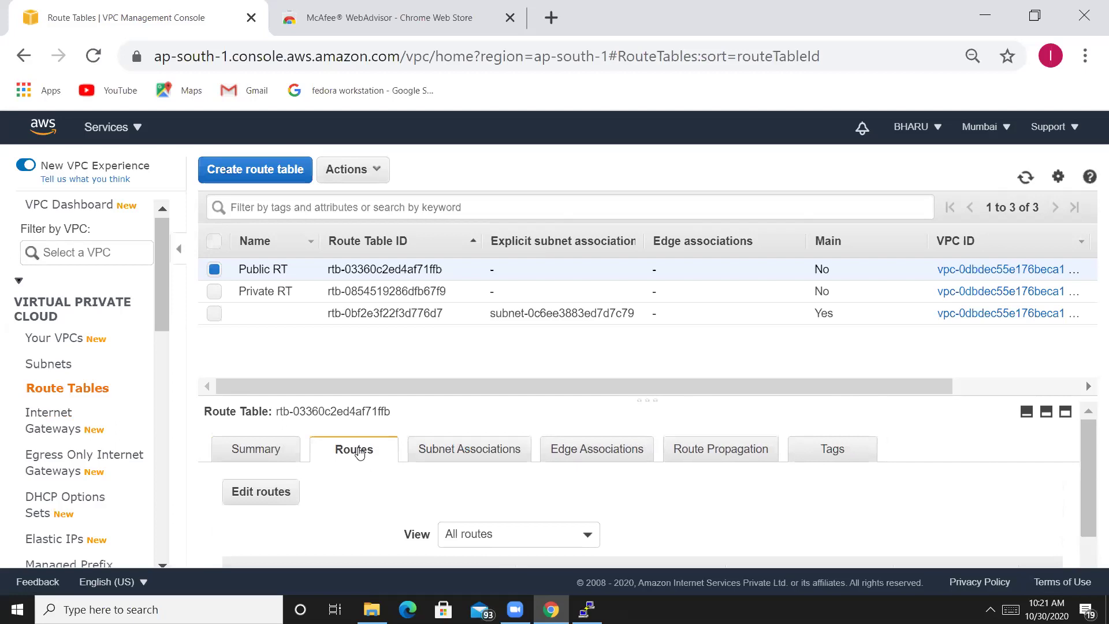
{"action": "left_click_drag", "start_coordinate": [1088, 449], "coordinate": [1092, 517]}
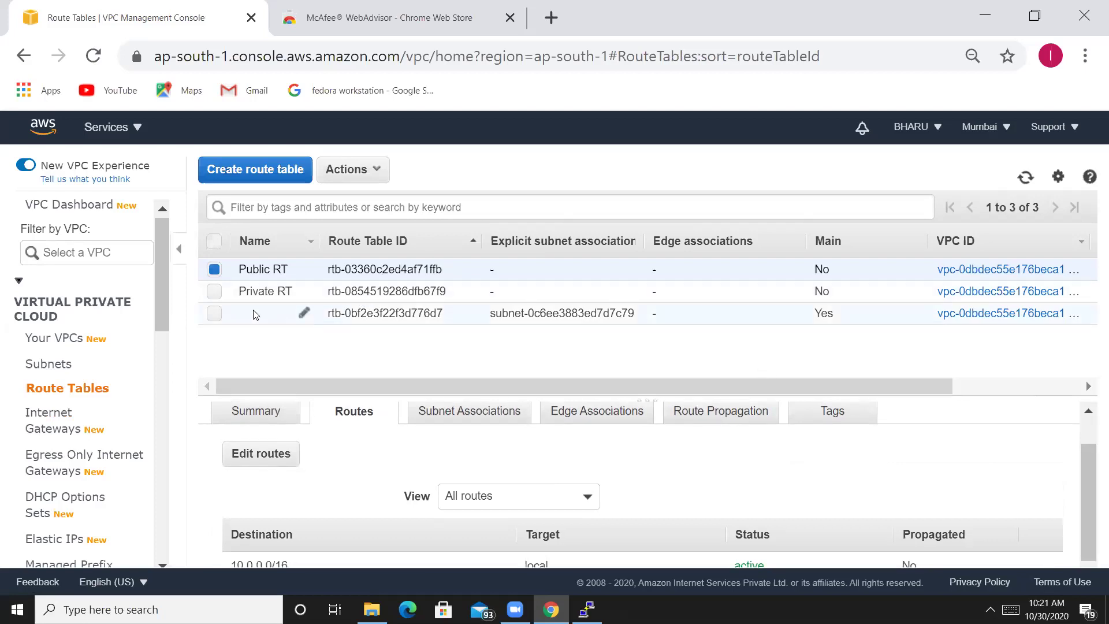
Select only the unnamed main route table and examine its routes and subnet associations.
{"action": "left_click", "coordinate": [212, 314]}
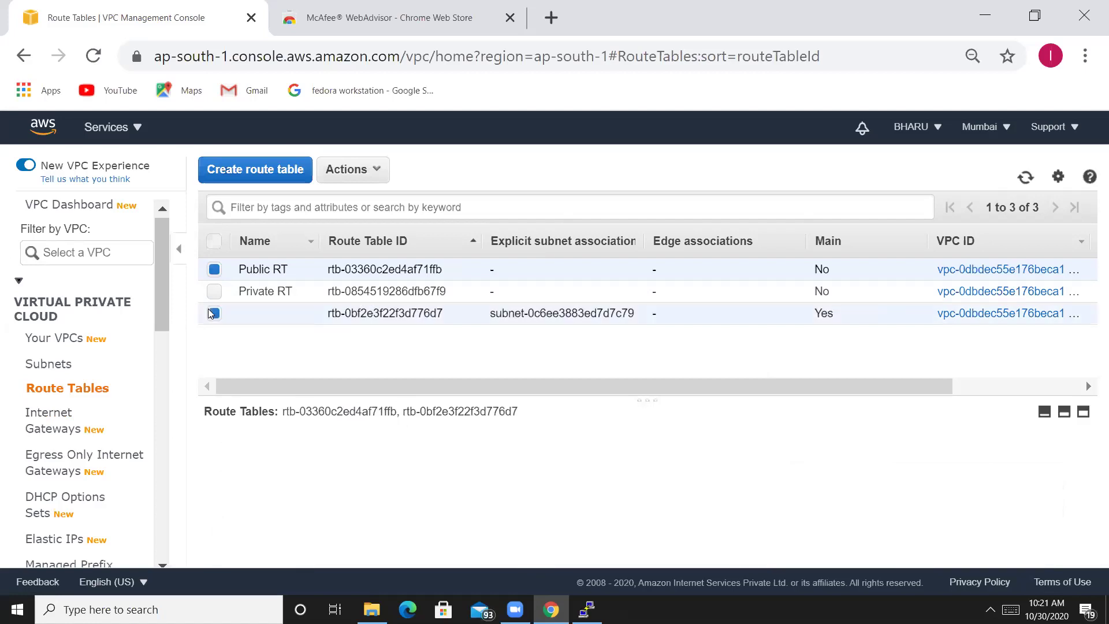
{"action": "left_click", "coordinate": [212, 270]}
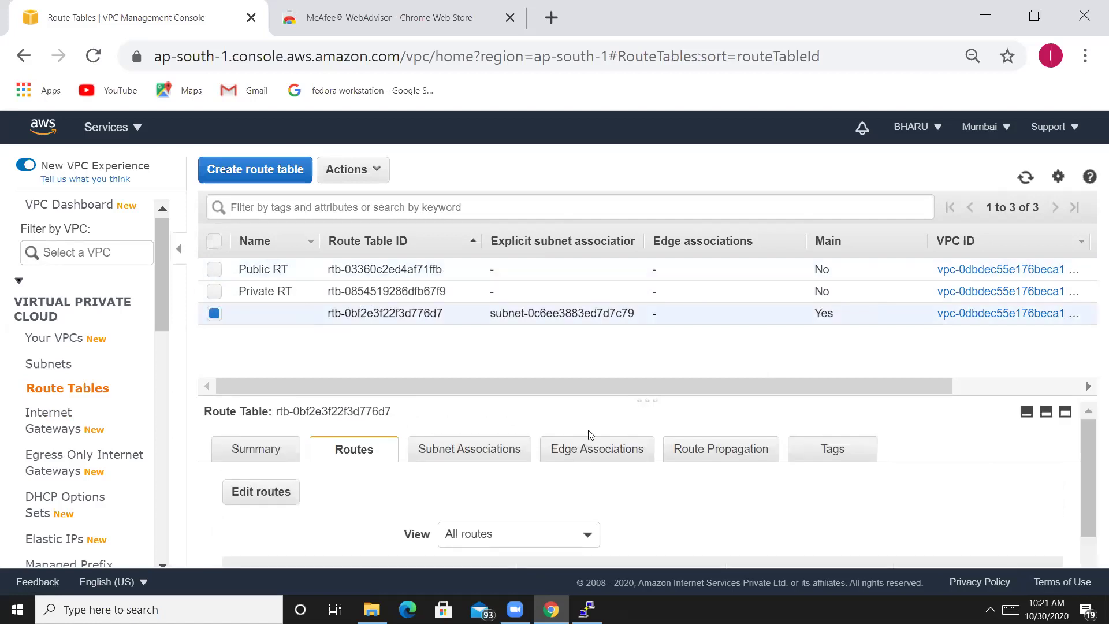
{"action": "scroll", "coordinate": [1092, 471], "scroll_direction": "down", "scroll_amount": 1}
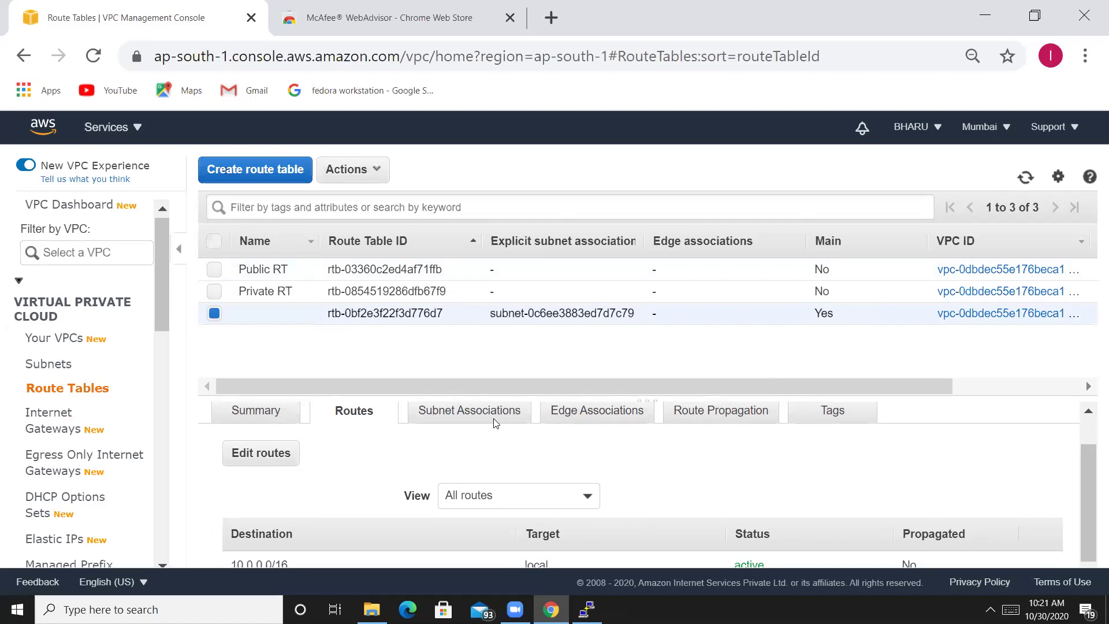
{"action": "left_click", "coordinate": [471, 413]}
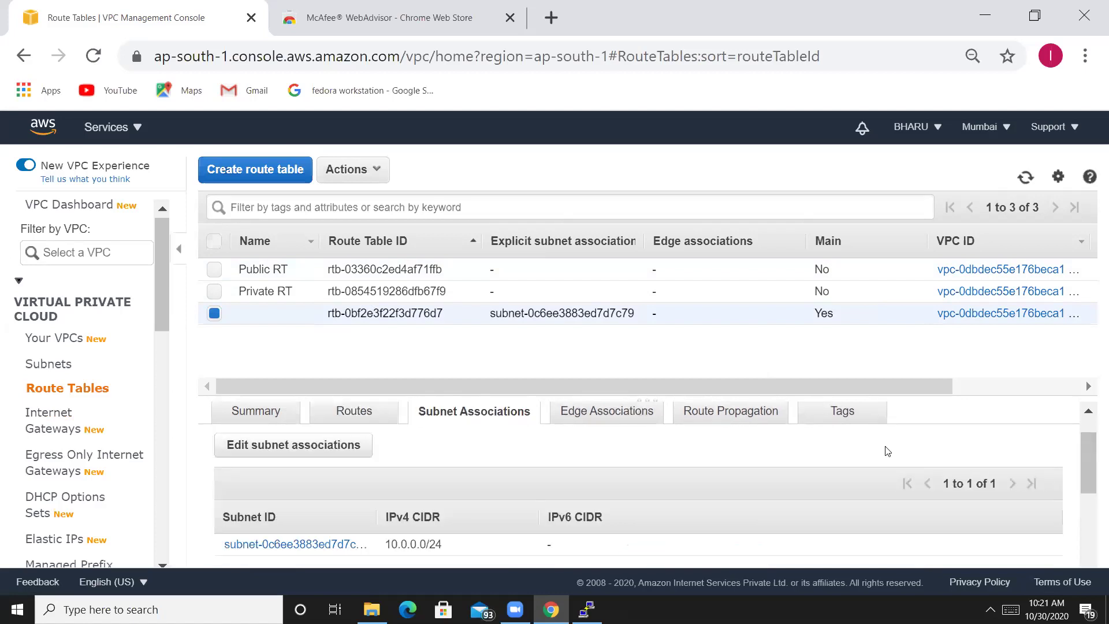
{"action": "left_click_drag", "start_coordinate": [1088, 454], "coordinate": [1092, 468]}
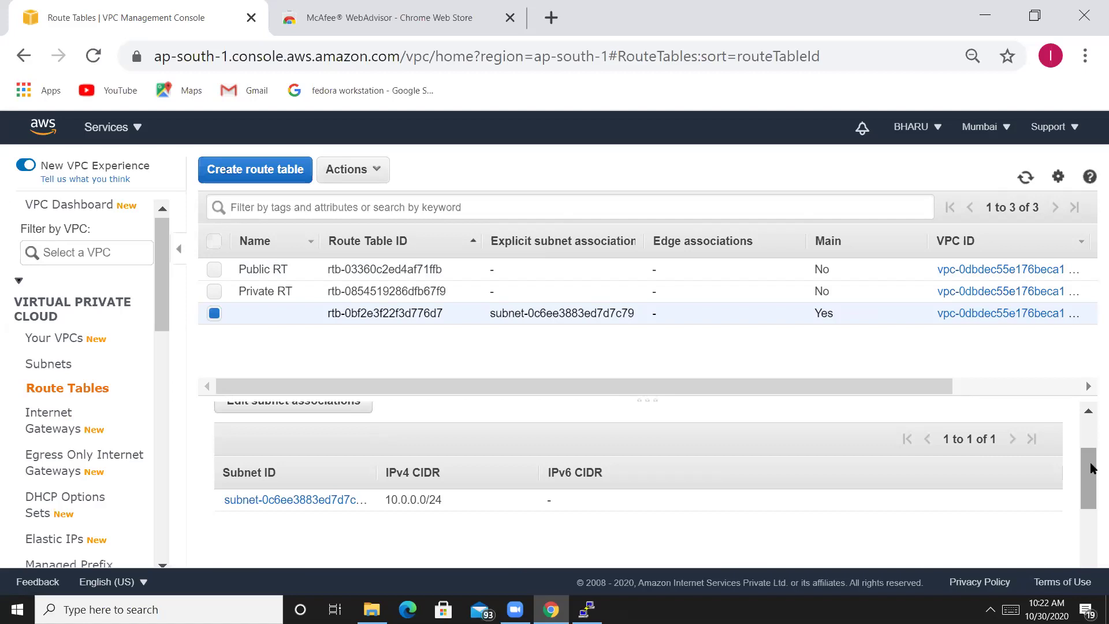
{"action": "left_click_drag", "start_coordinate": [1091, 468], "coordinate": [1091, 457]}
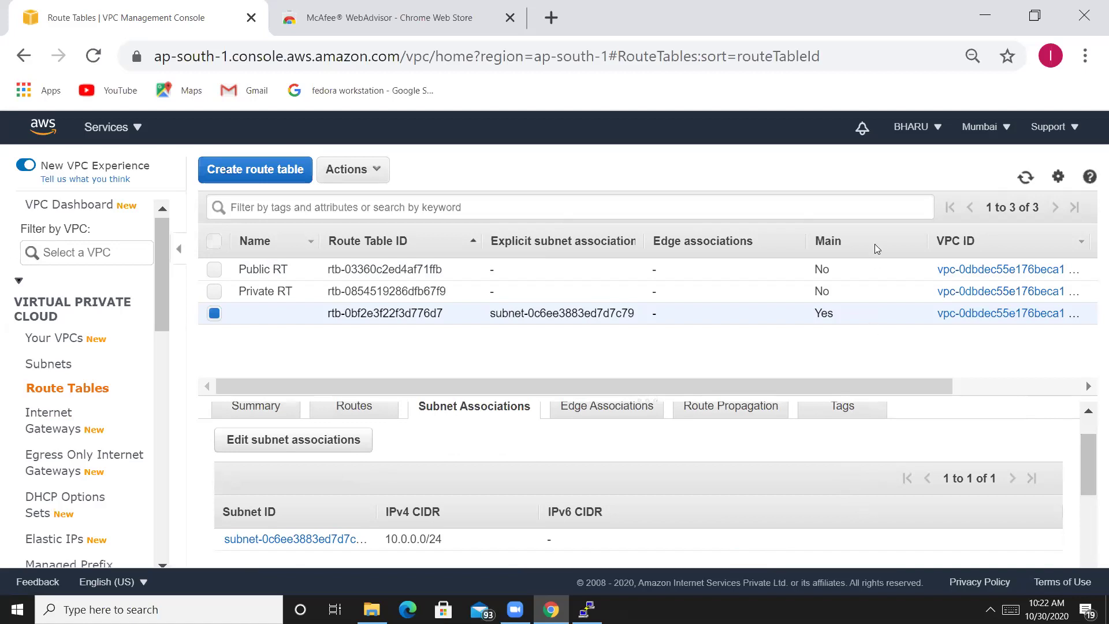
Clear the desktop of open windows and the PuTTY error, and open the AWS VPC Concepts whiteboarding presentation in PowerPoint at slide 15.
{"action": "left_click", "coordinate": [977, 9]}
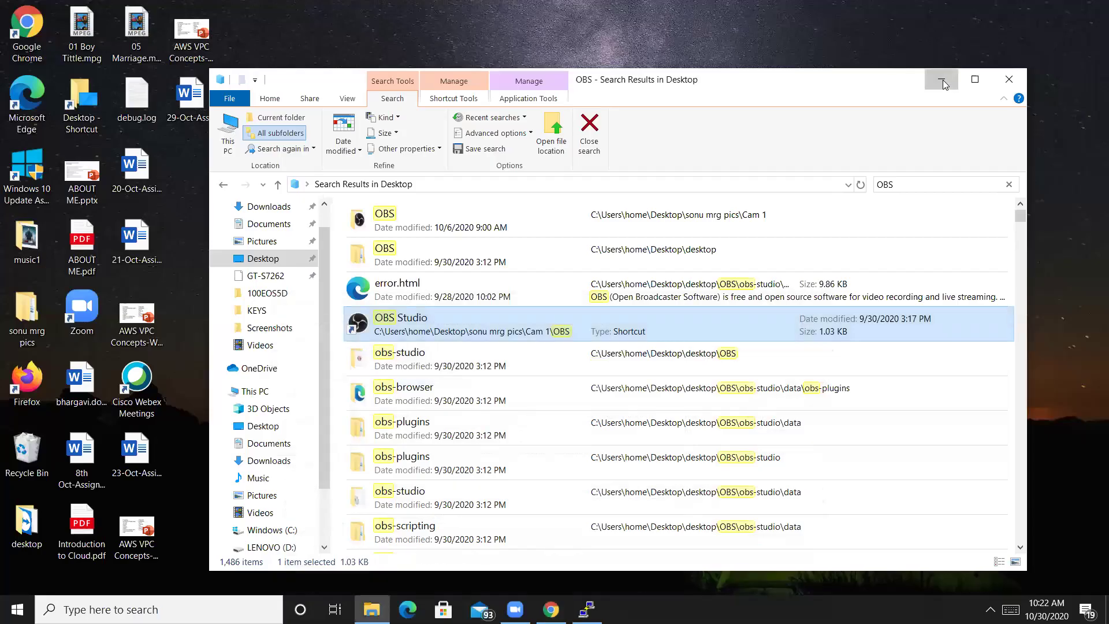
{"action": "left_click", "coordinate": [943, 80]}
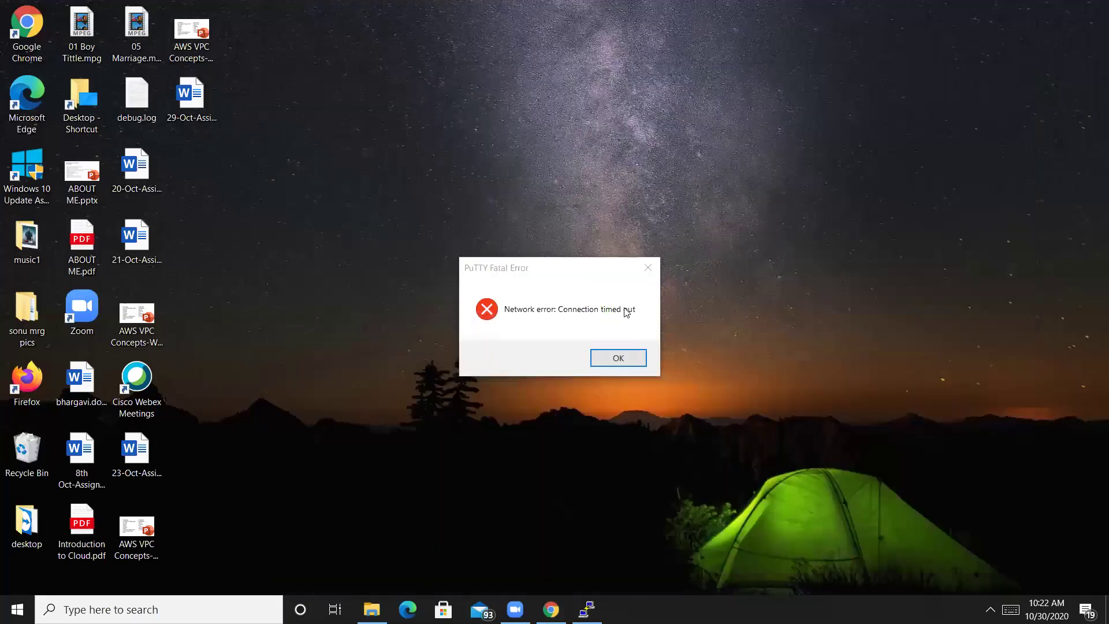
{"action": "left_click", "coordinate": [646, 268]}
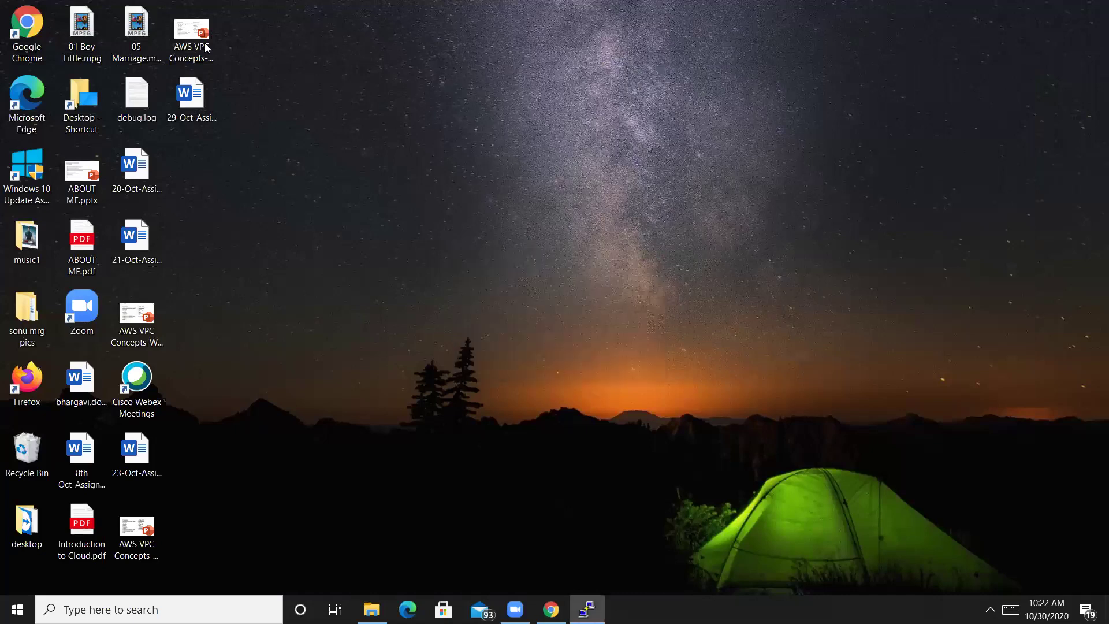
{"action": "left_click", "coordinate": [198, 47]}
{"action": "left_click", "coordinate": [199, 45]}
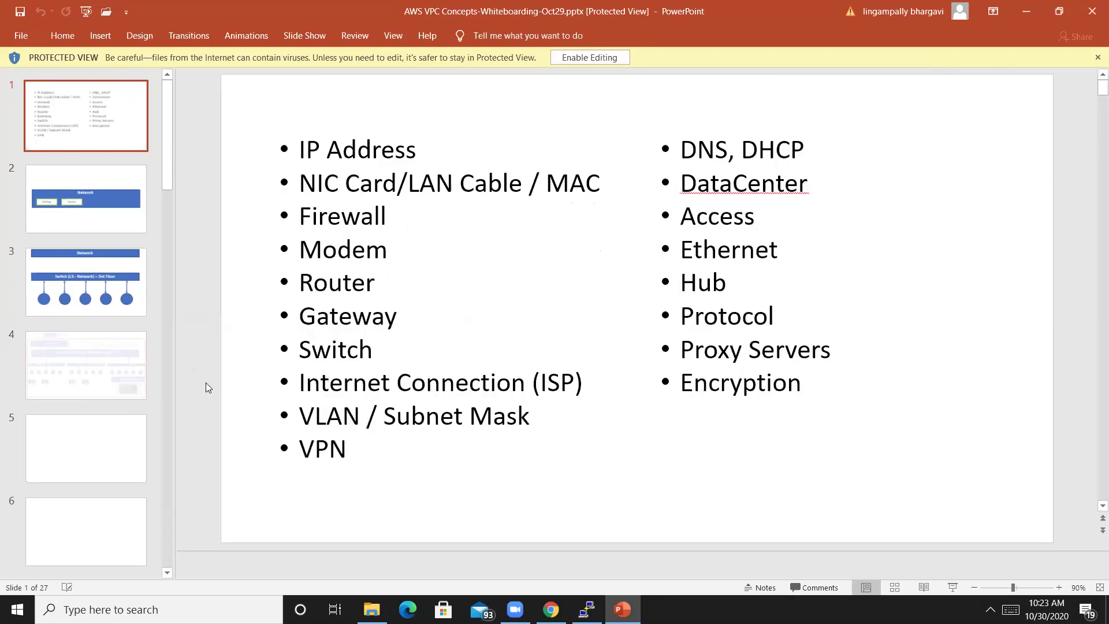
{"action": "left_click", "coordinate": [169, 396]}
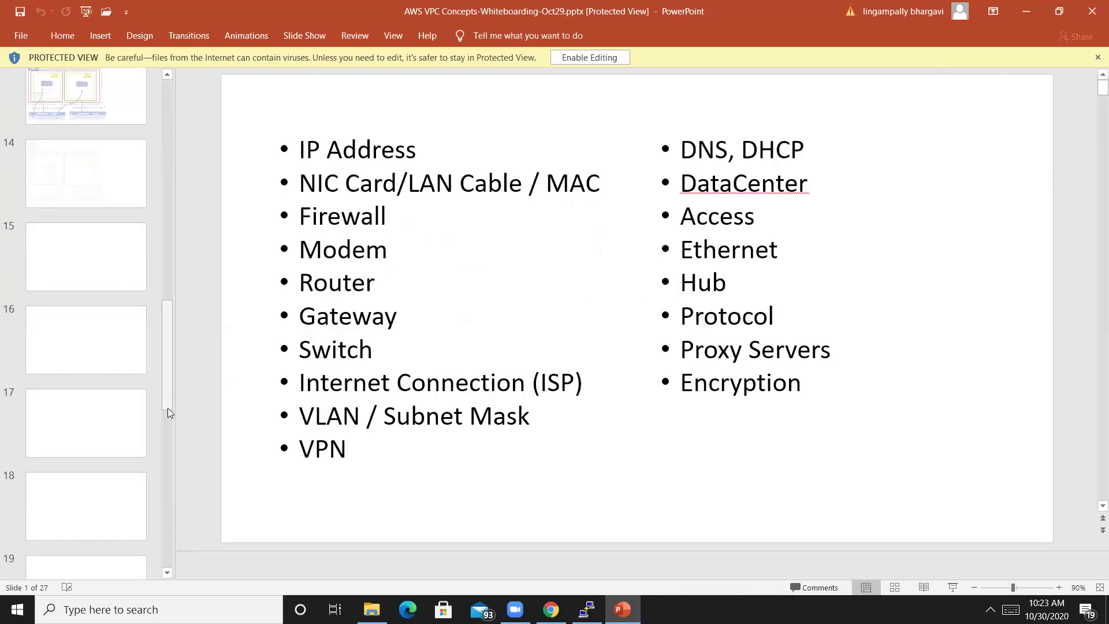
{"action": "left_click", "coordinate": [127, 269]}
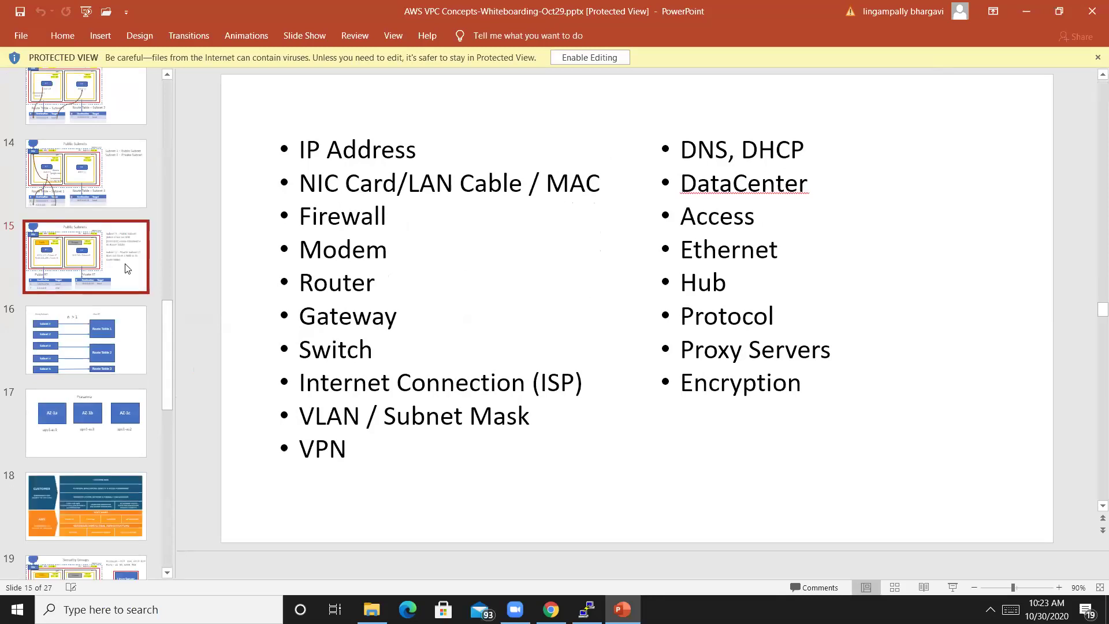
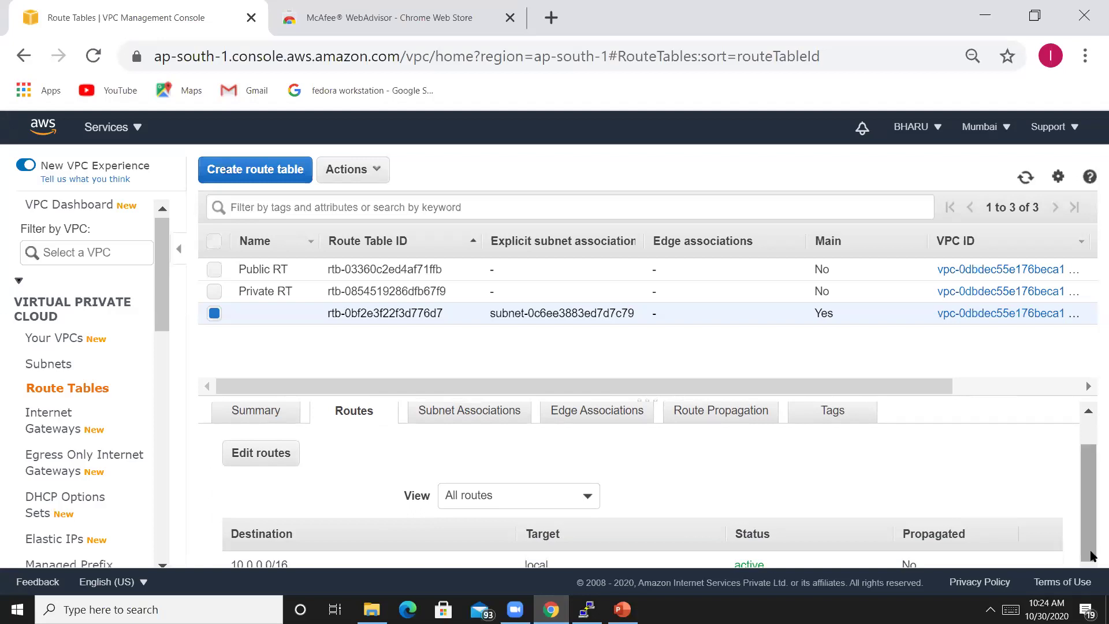
Associate the 10.0.2.0/24 subnet (subnet-084792ae15306fefb) with the Public RT route table and save the association.
{"action": "left_click", "coordinate": [216, 271]}
{"action": "left_click", "coordinate": [214, 314]}
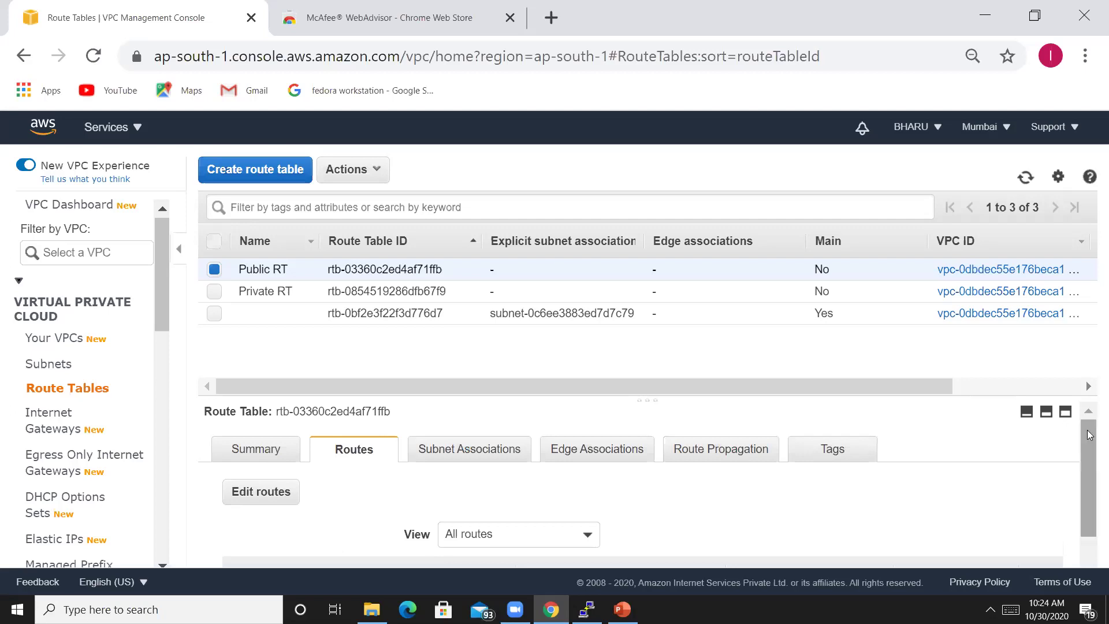
{"action": "left_click", "coordinate": [500, 453]}
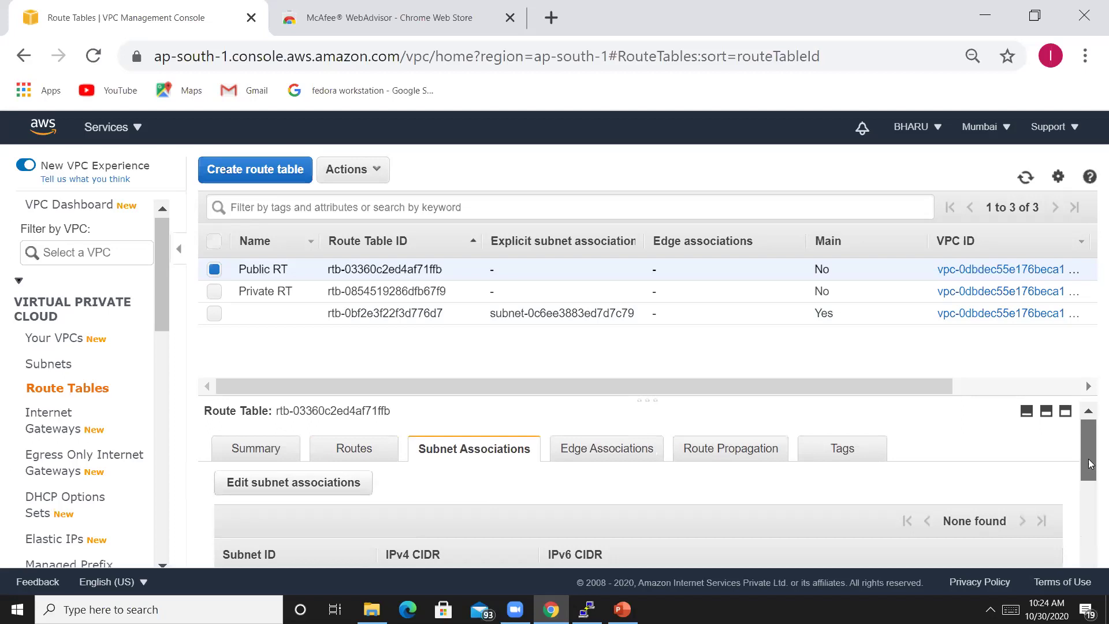
{"action": "left_click_drag", "start_coordinate": [1090, 456], "coordinate": [1092, 485]}
{"action": "scroll", "coordinate": [1092, 485], "scroll_direction": "up", "scroll_amount": 1}
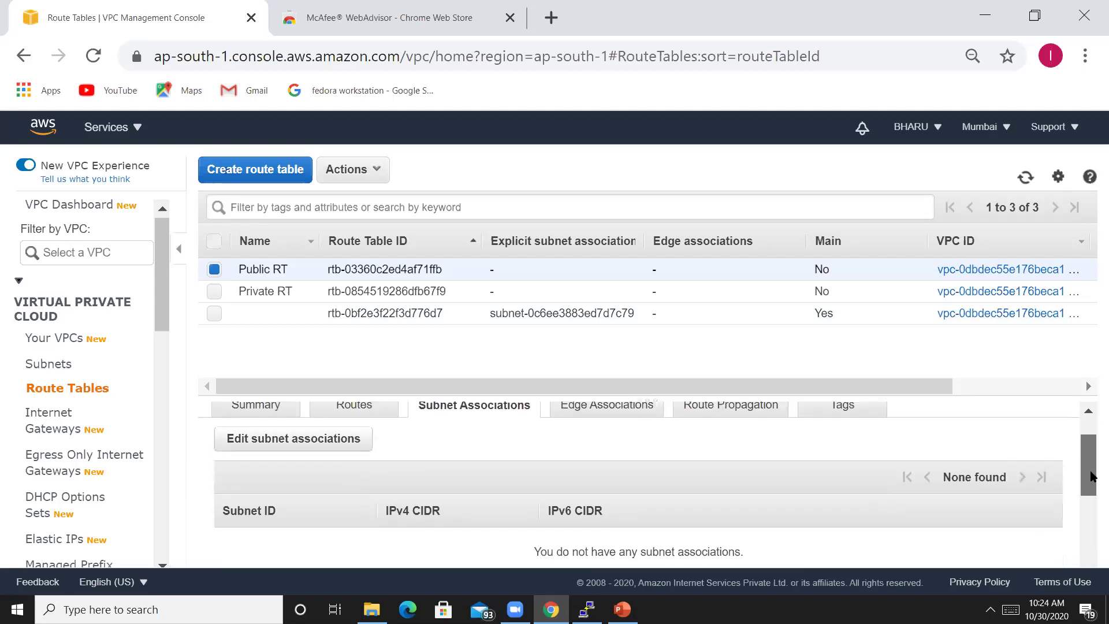
{"action": "left_click", "coordinate": [319, 456]}
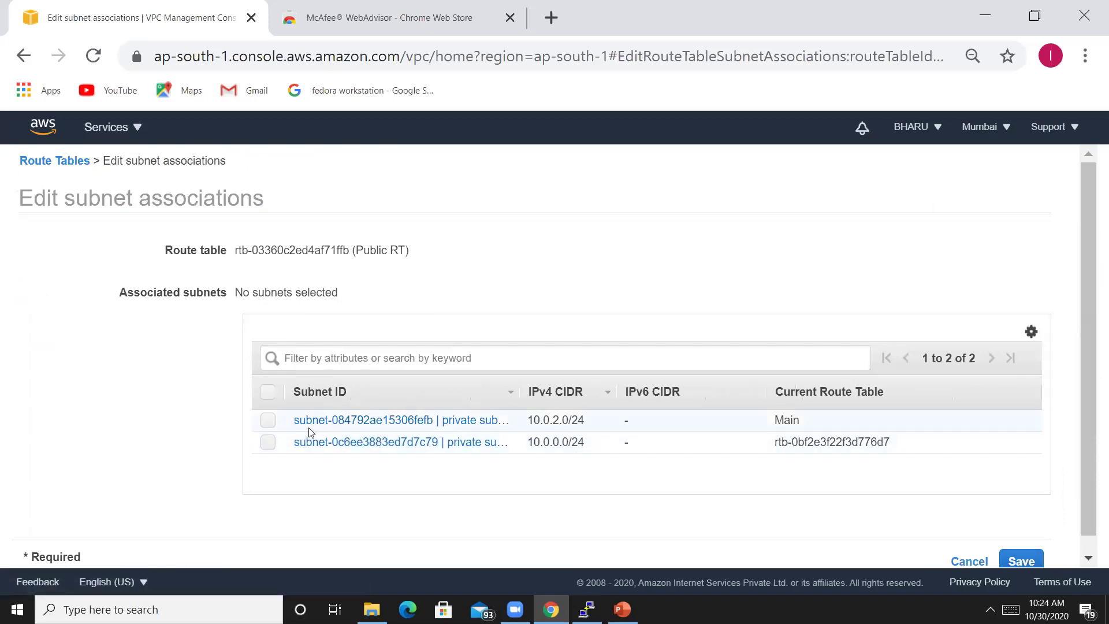
{"action": "left_click", "coordinate": [268, 420]}
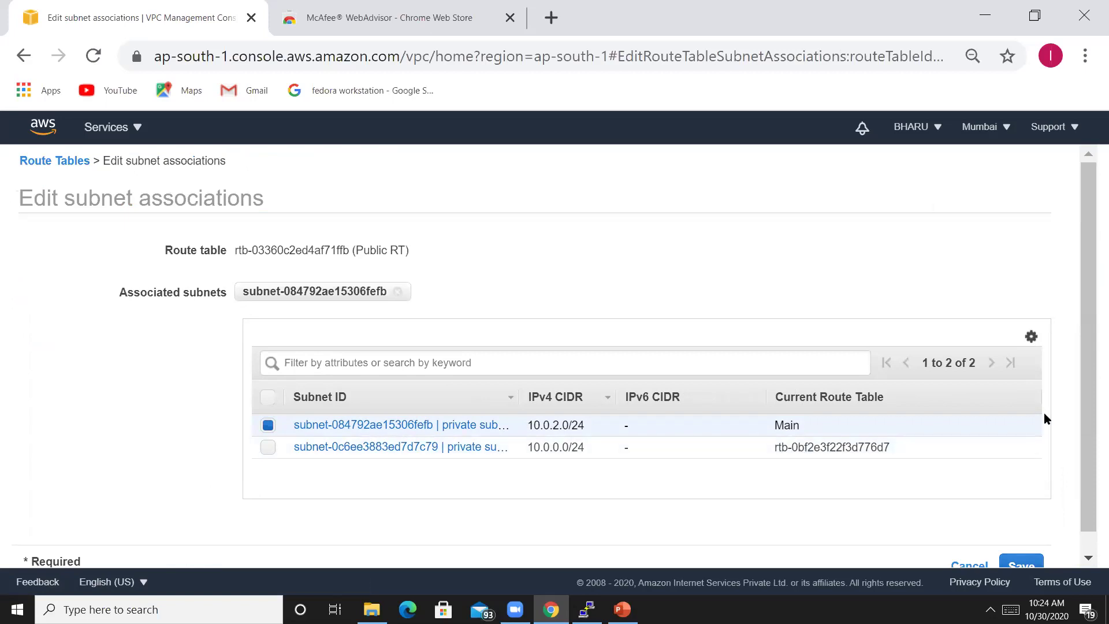
{"action": "scroll", "coordinate": [1083, 451], "scroll_direction": "down", "scroll_amount": 1}
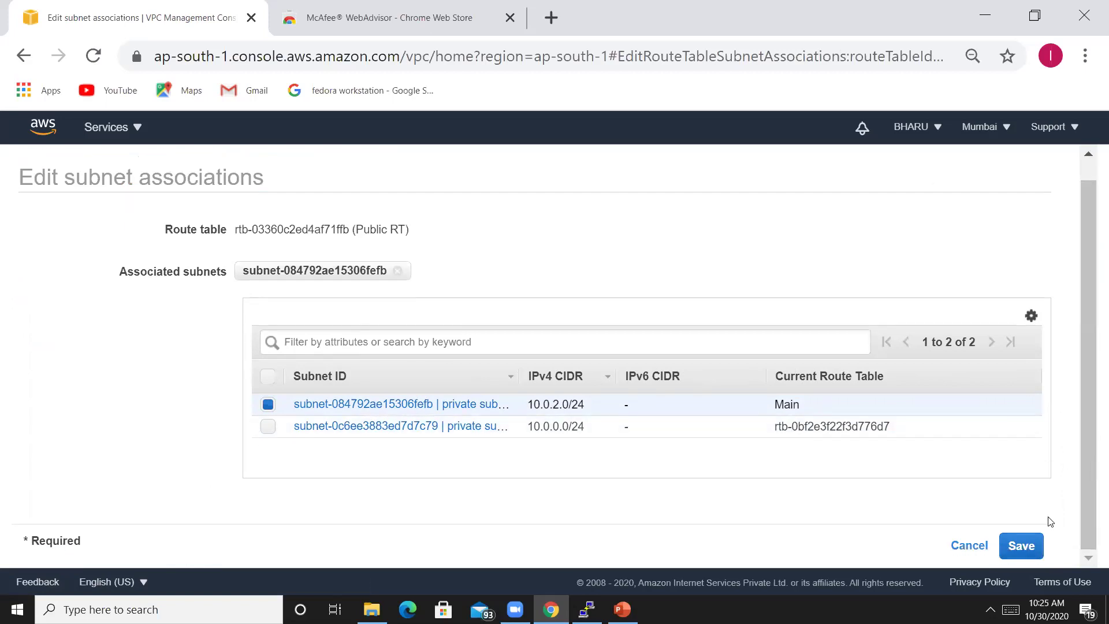
{"action": "left_click", "coordinate": [1021, 546]}
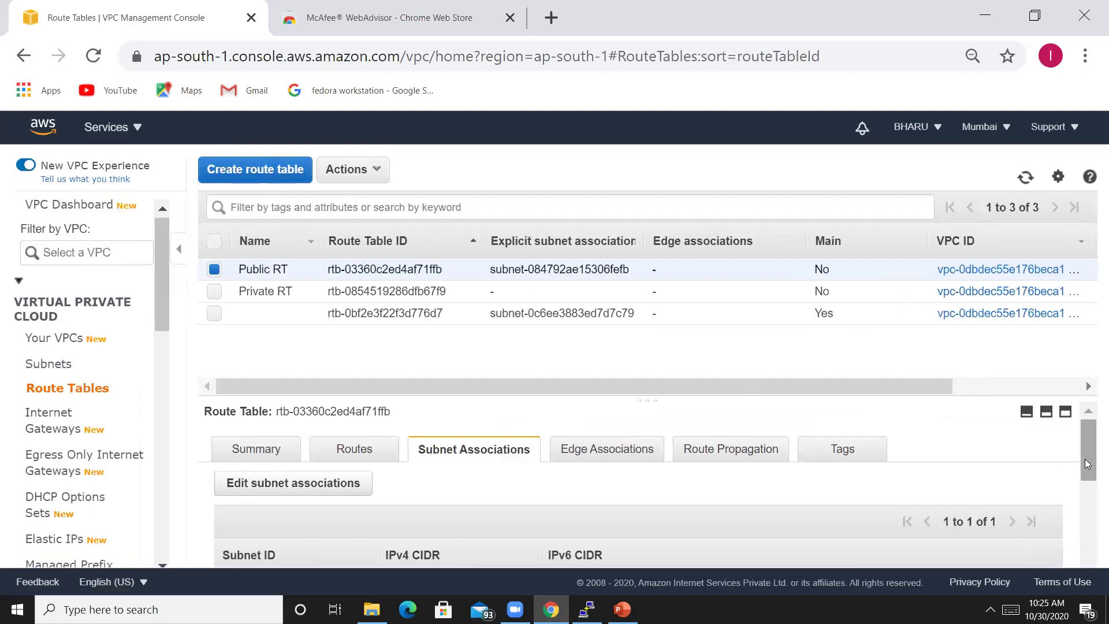
{"action": "left_click", "coordinate": [367, 449]}
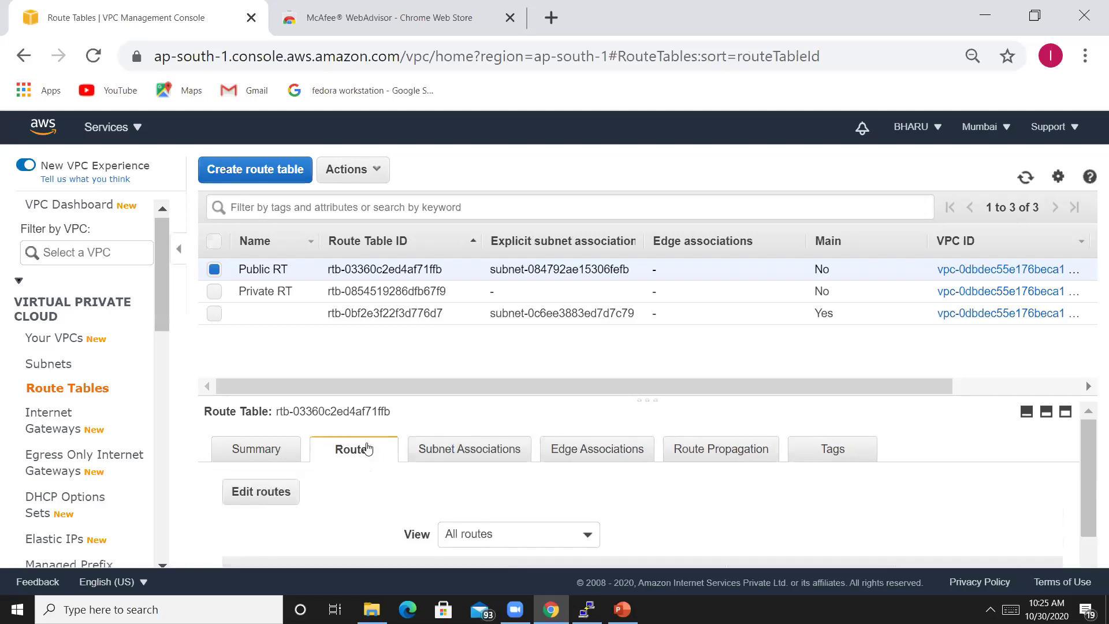
{"action": "left_click_drag", "start_coordinate": [1091, 446], "coordinate": [1092, 466]}
{"action": "left_click", "coordinate": [283, 462]}
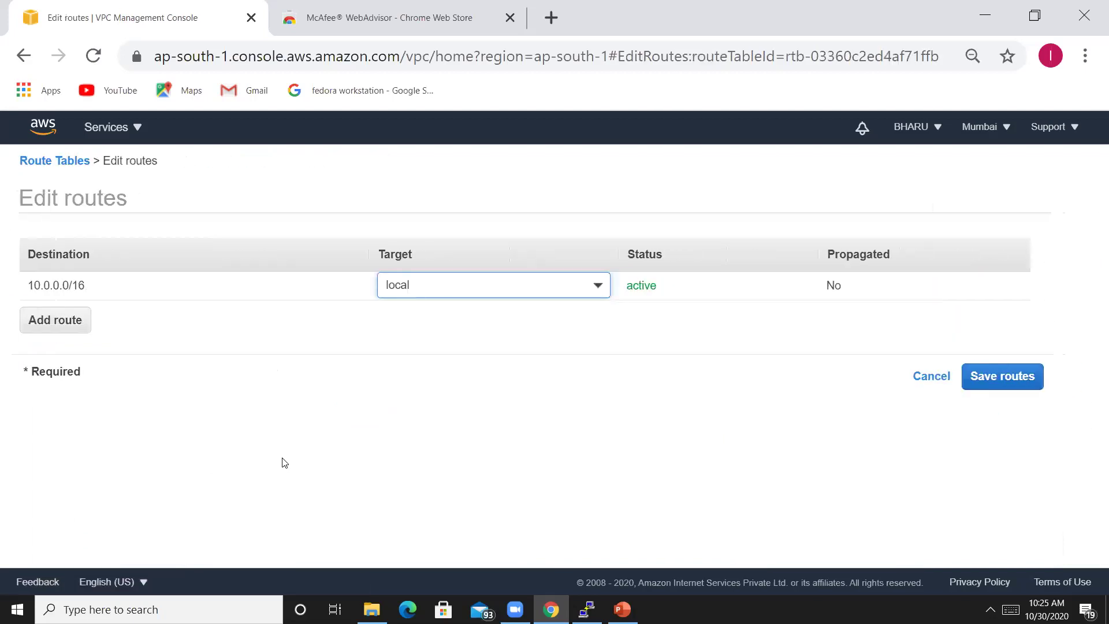
{"action": "left_click", "coordinate": [74, 322]}
{"action": "left_click", "coordinate": [81, 314]}
{"action": "type", "text": "0"}
{"action": "left_click", "coordinate": [87, 341]}
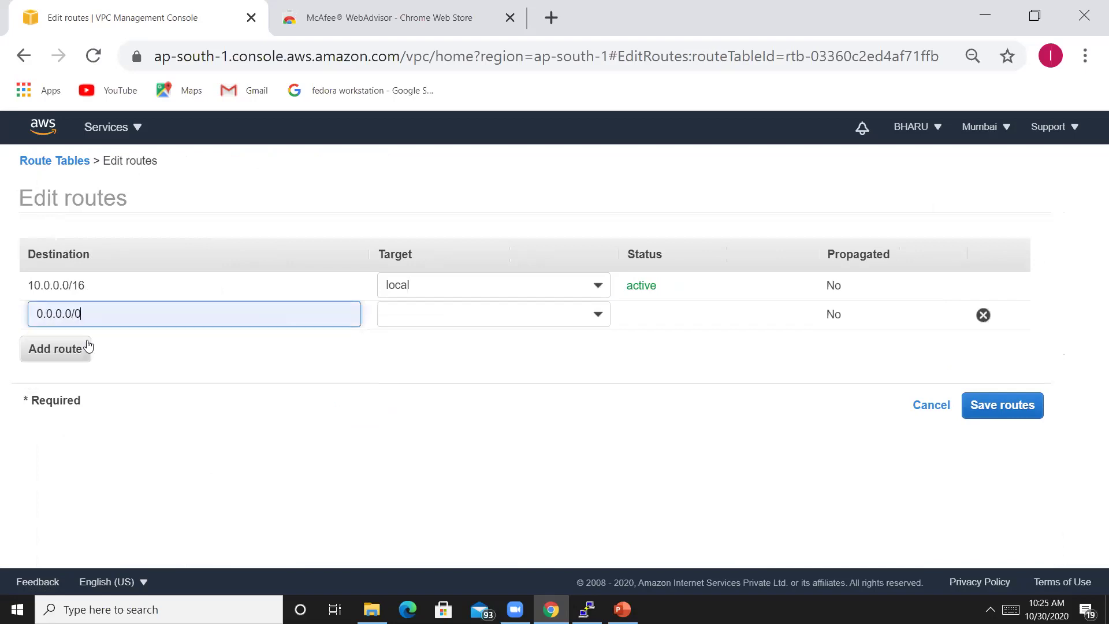
{"action": "left_click", "coordinate": [434, 328]}
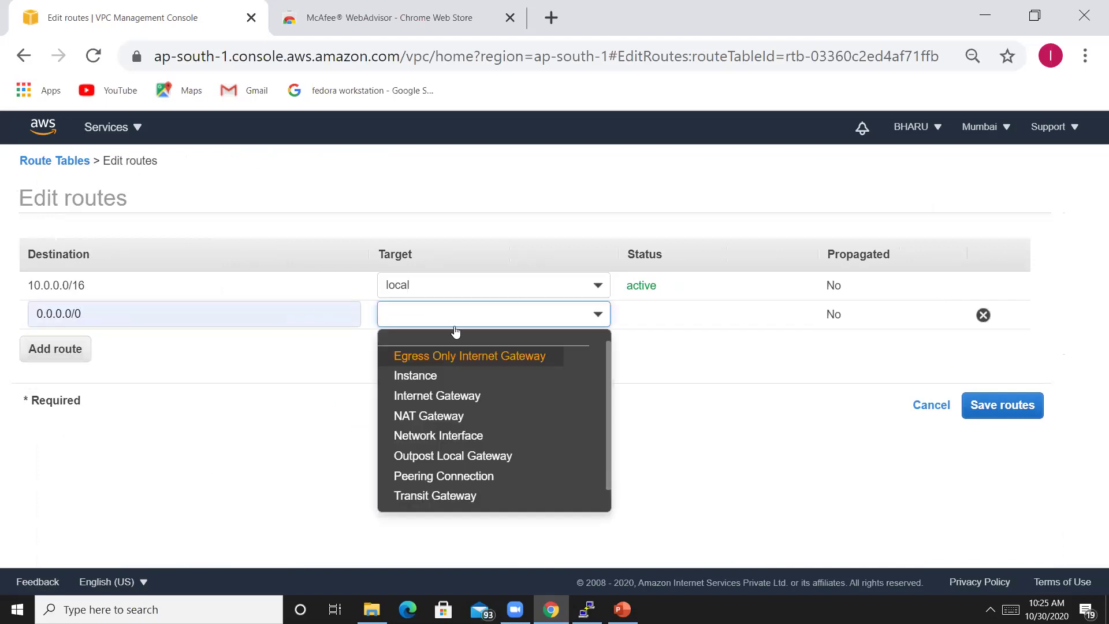
{"action": "left_click", "coordinate": [456, 397]}
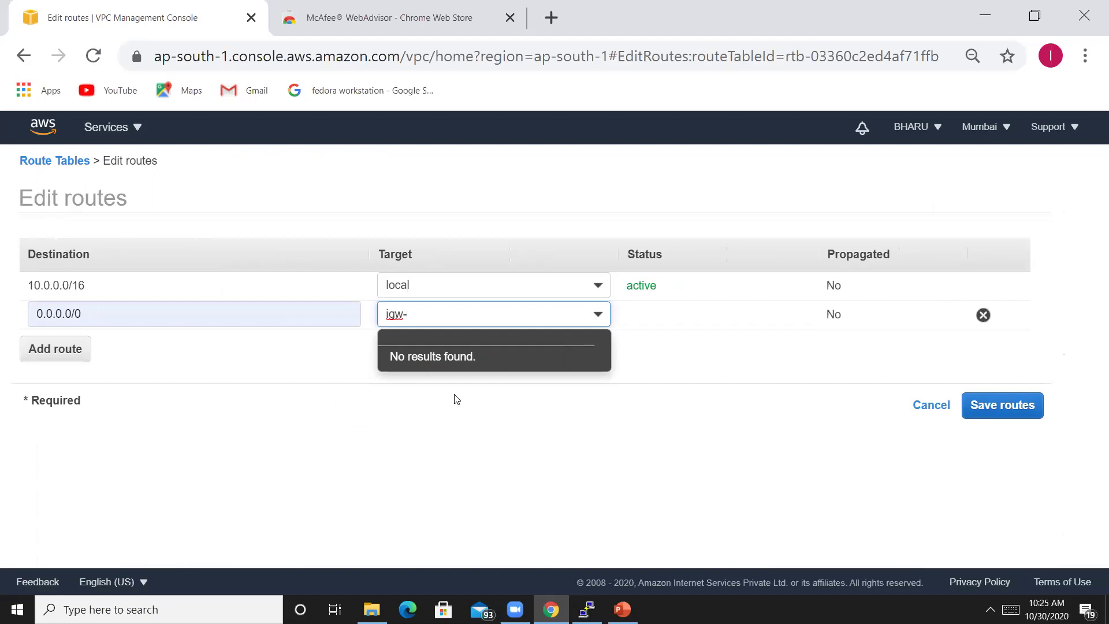
{"action": "left_click", "coordinate": [928, 406]}
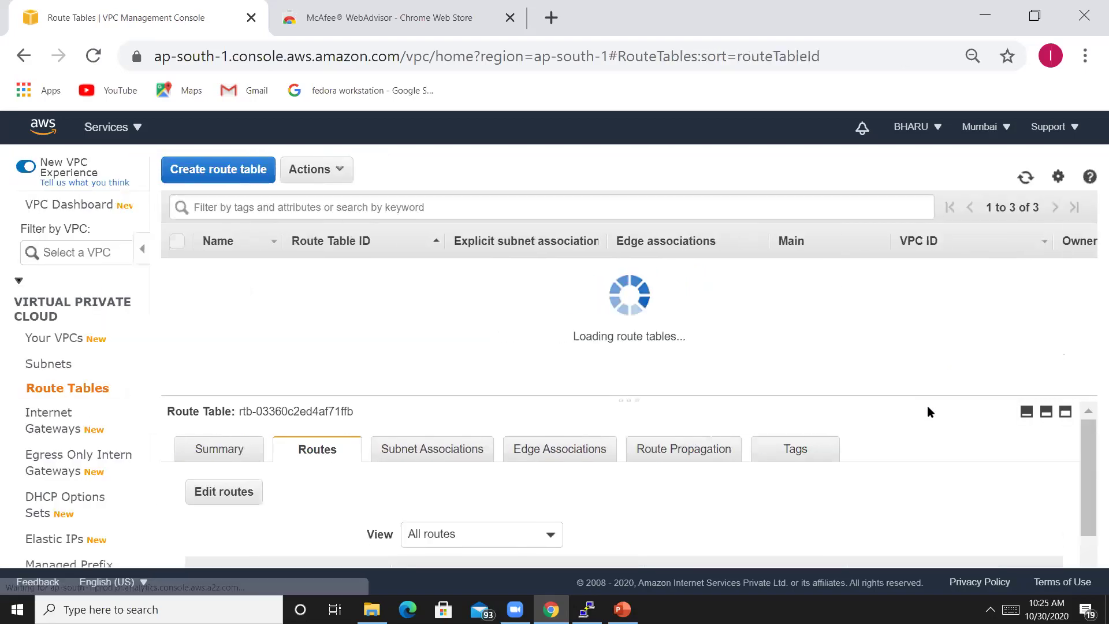
Attach the internet gateway My IGW to the VPC myvpc2.
{"action": "left_click", "coordinate": [52, 420]}
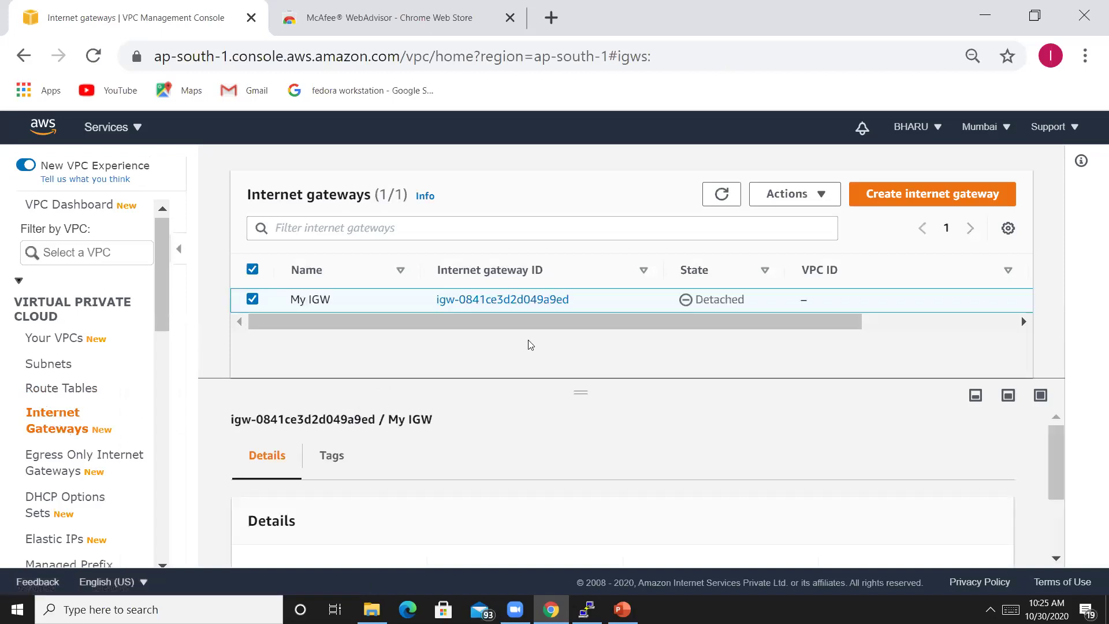
{"action": "left_click", "coordinate": [803, 198]}
{"action": "left_click", "coordinate": [804, 245]}
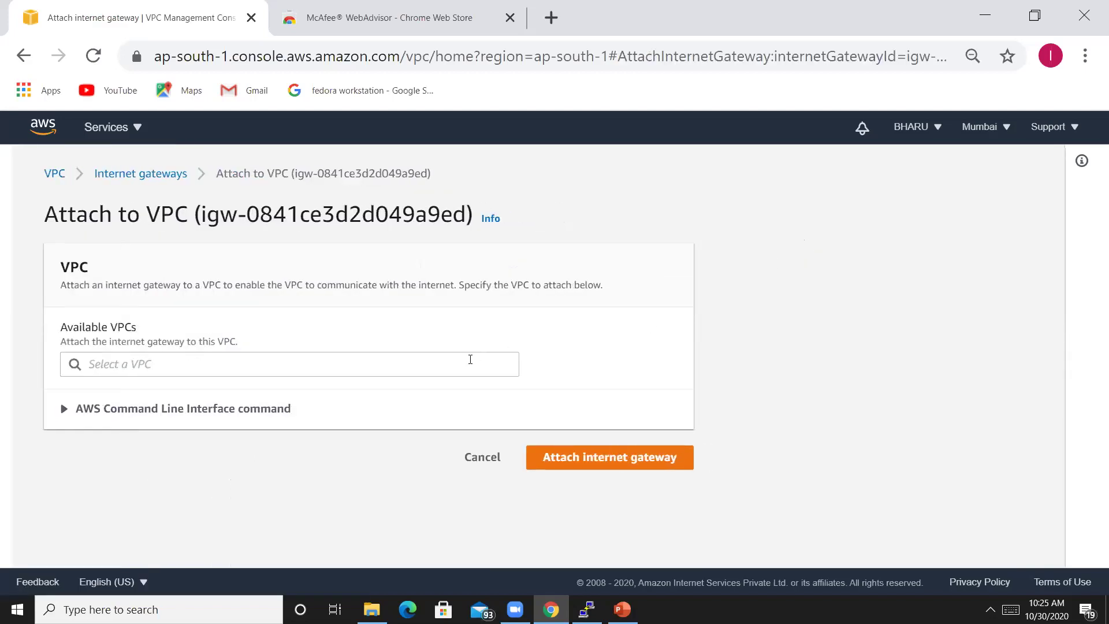
{"action": "left_click", "coordinate": [471, 359]}
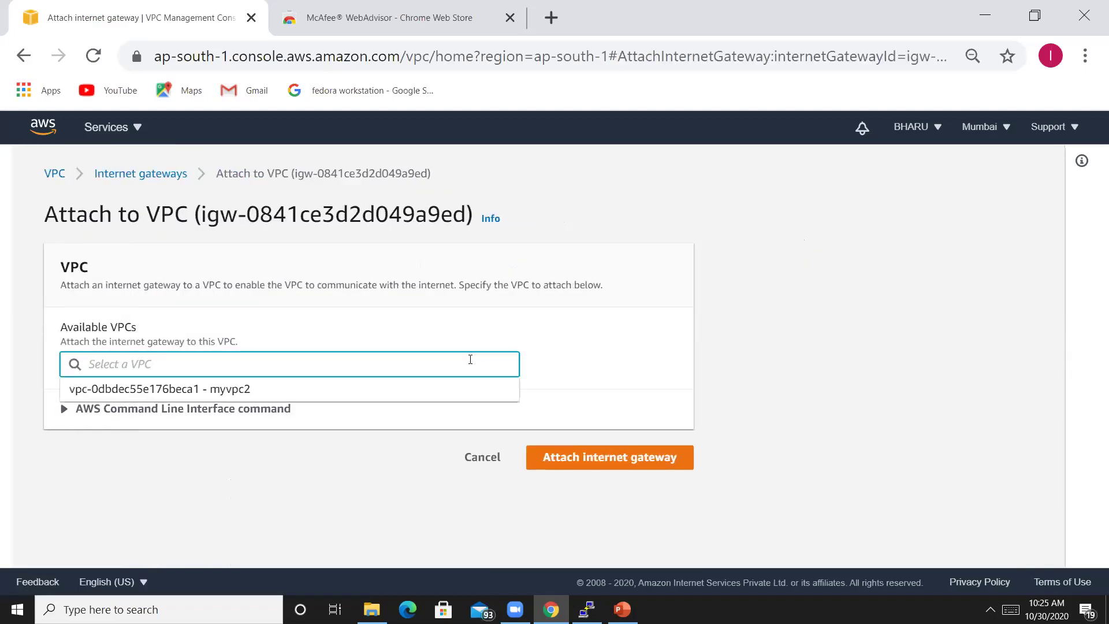
{"action": "left_click", "coordinate": [440, 397]}
{"action": "left_click", "coordinate": [553, 455]}
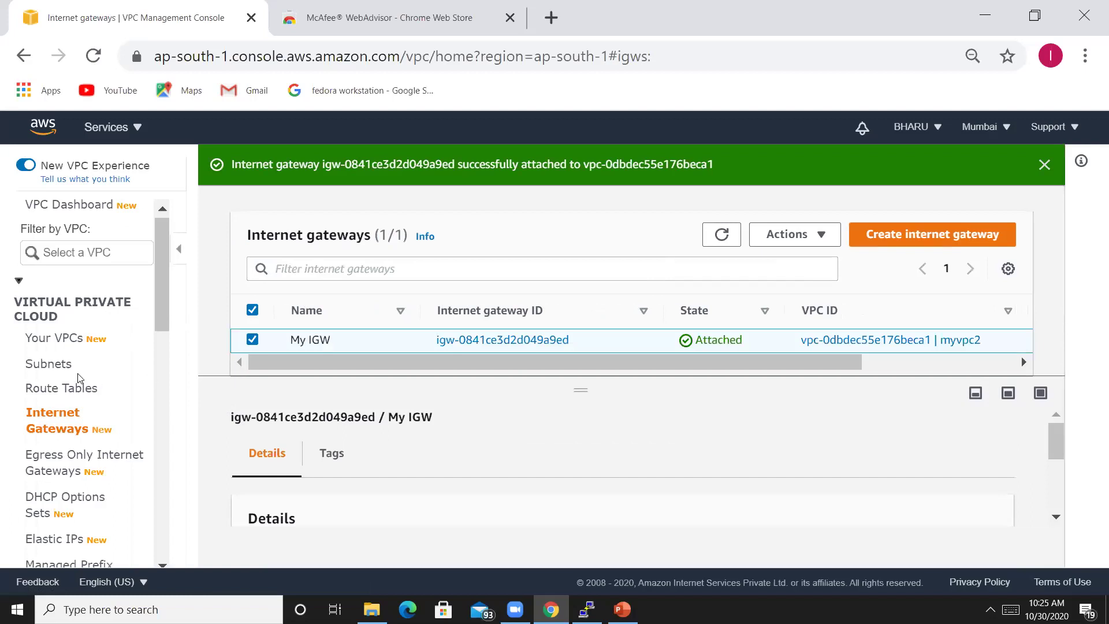
Add a route to Public RT with destination 0.0.0.0/0 and the internet gateway My IGW as target, and save the routes.
{"action": "left_click", "coordinate": [58, 386]}
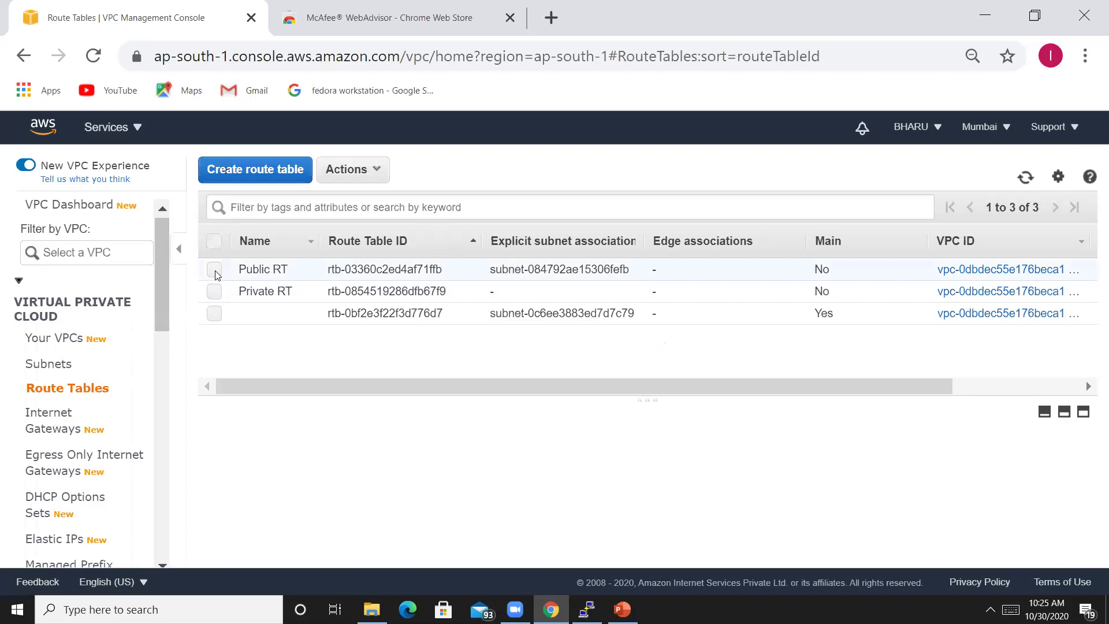
{"action": "left_click", "coordinate": [216, 272]}
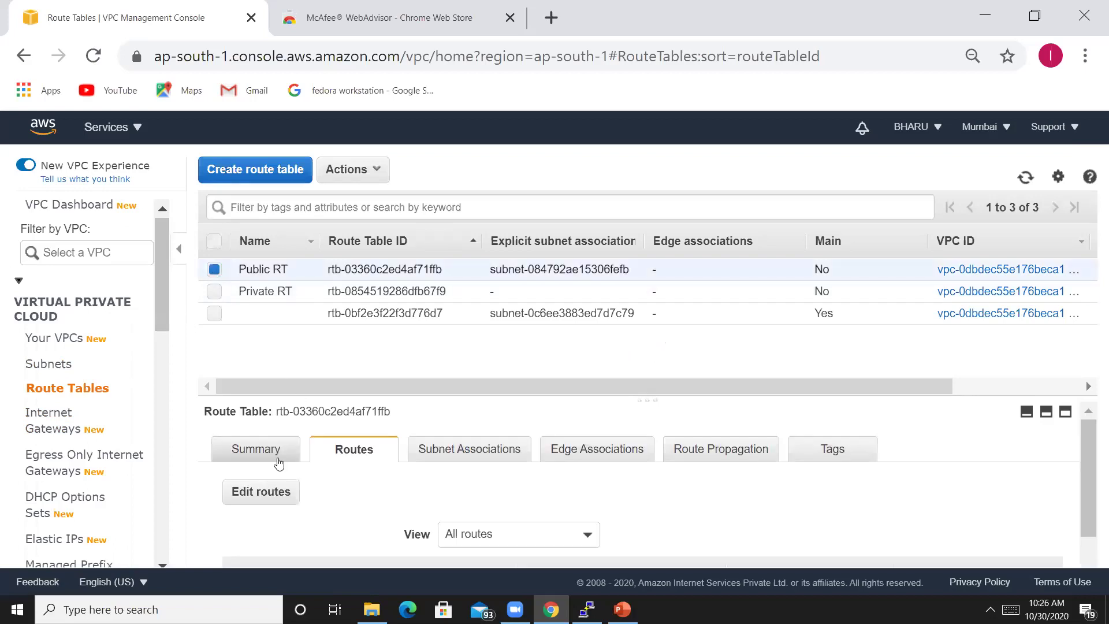
{"action": "left_click", "coordinate": [269, 498]}
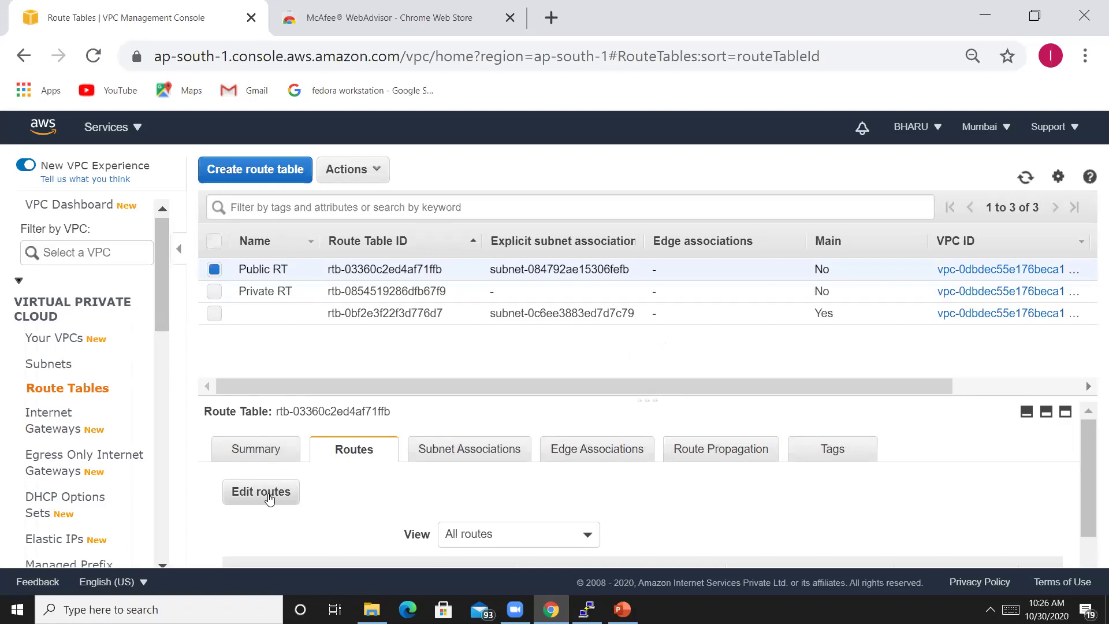
{"action": "left_click", "coordinate": [280, 494]}
{"action": "left_click", "coordinate": [49, 322]}
{"action": "type", "text": "0"}
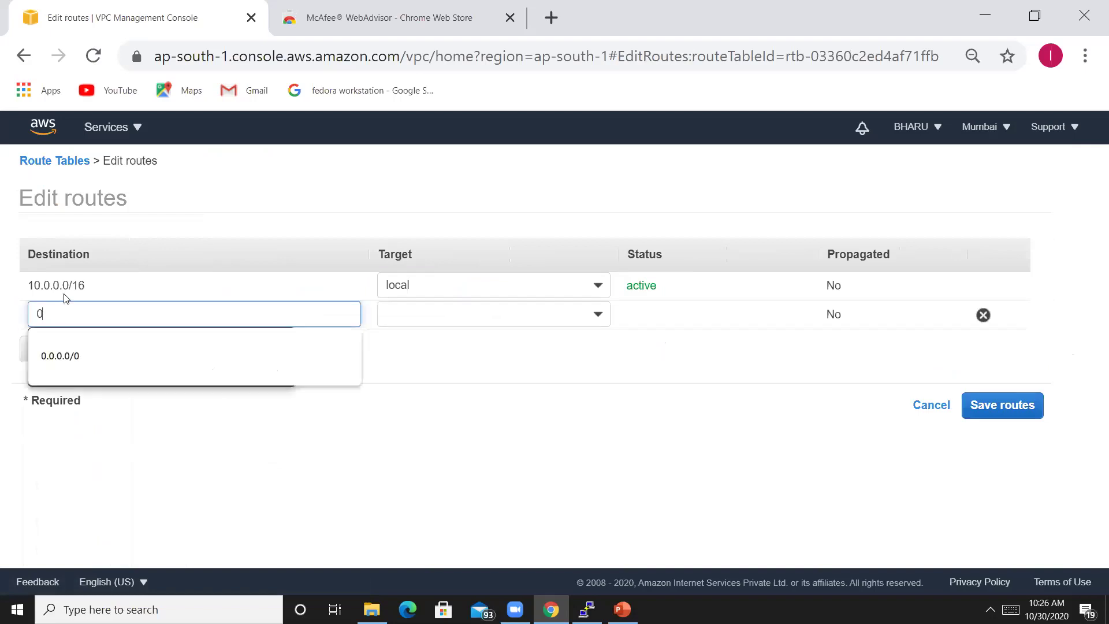
{"action": "left_click", "coordinate": [77, 347]}
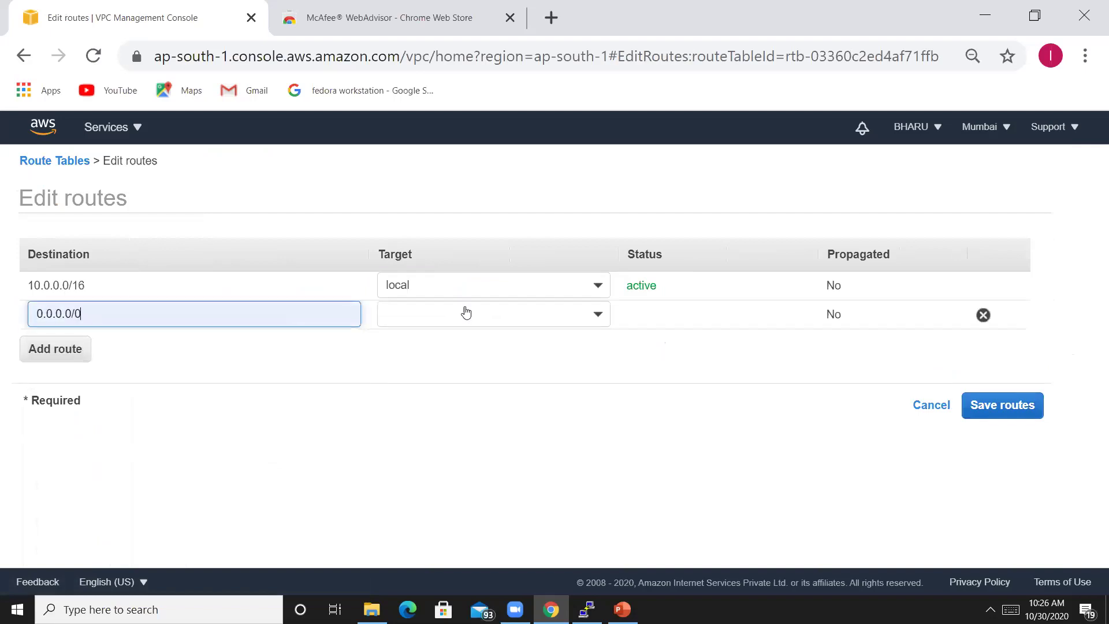
{"action": "left_click", "coordinate": [599, 316]}
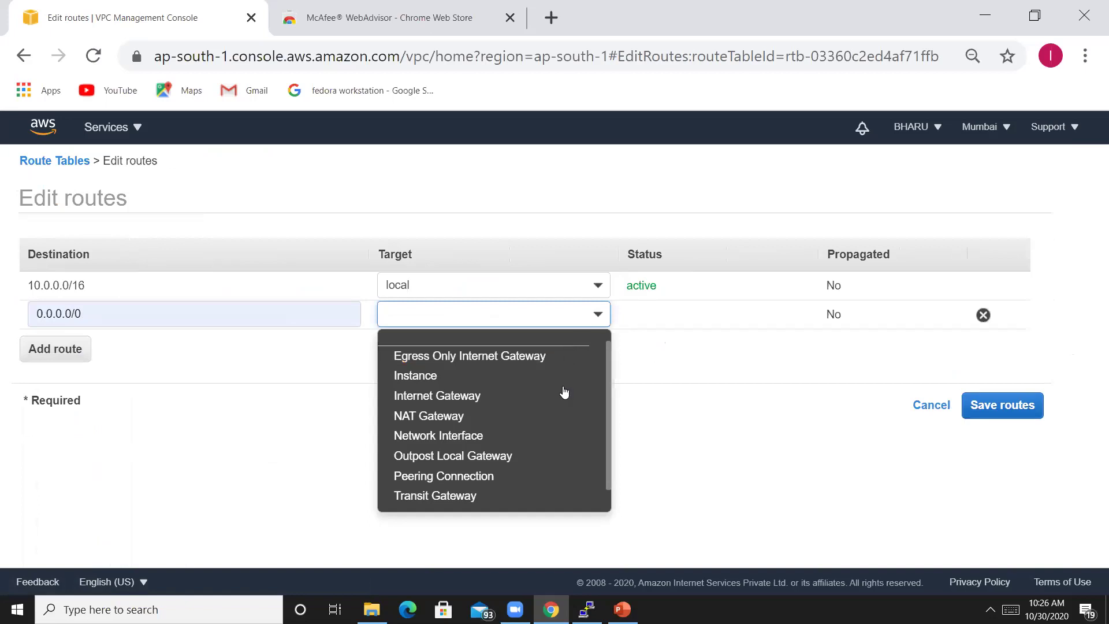
{"action": "left_click", "coordinate": [561, 400]}
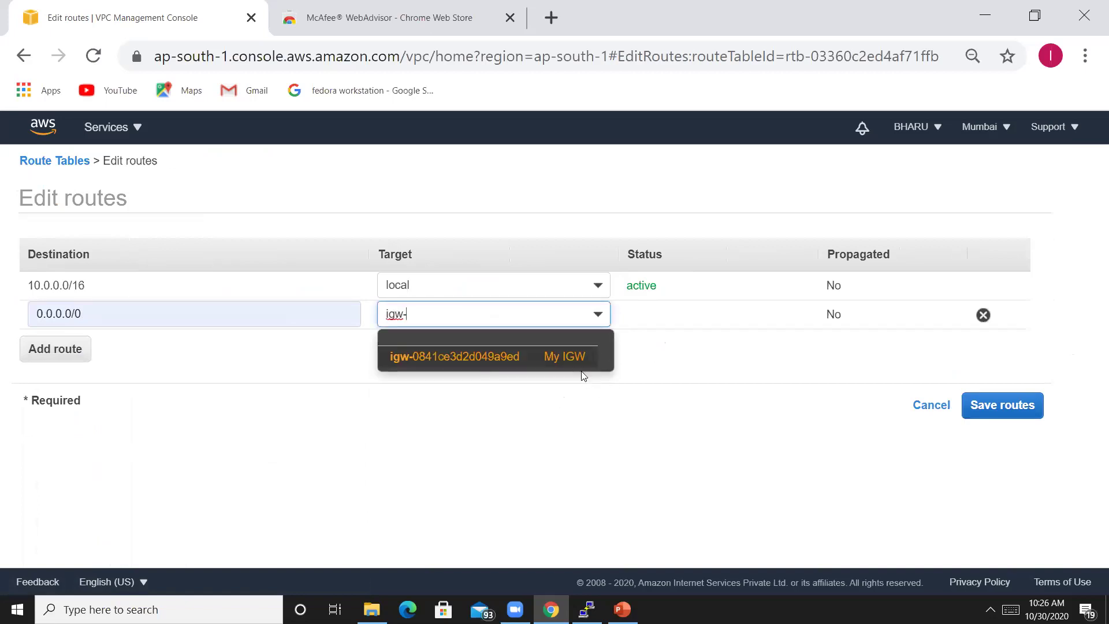
{"action": "left_click", "coordinate": [577, 363]}
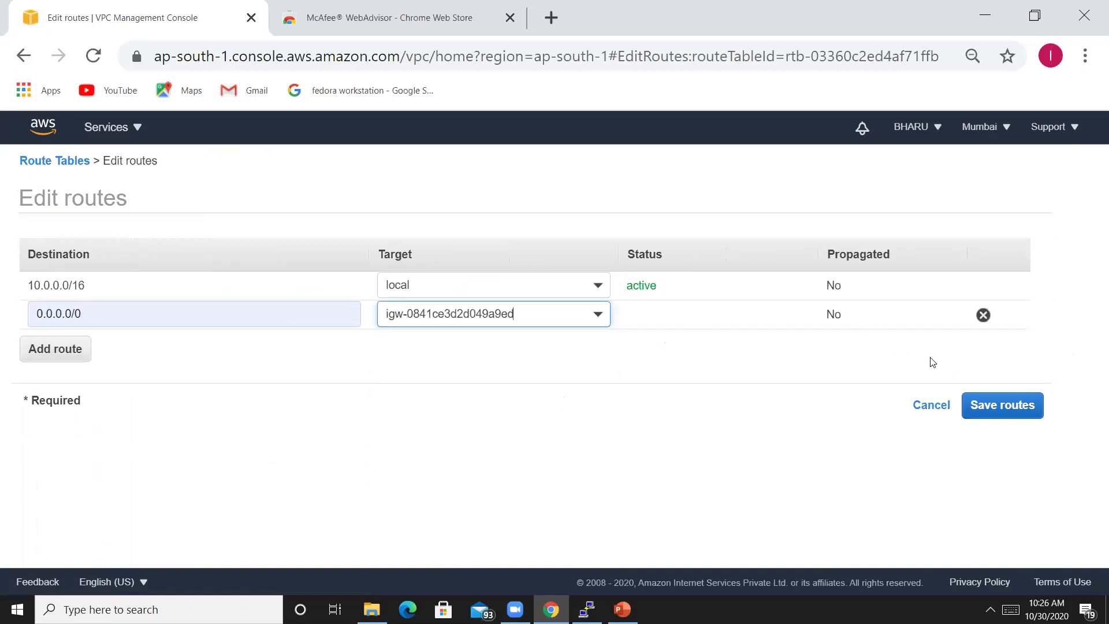
{"action": "left_click", "coordinate": [999, 407]}
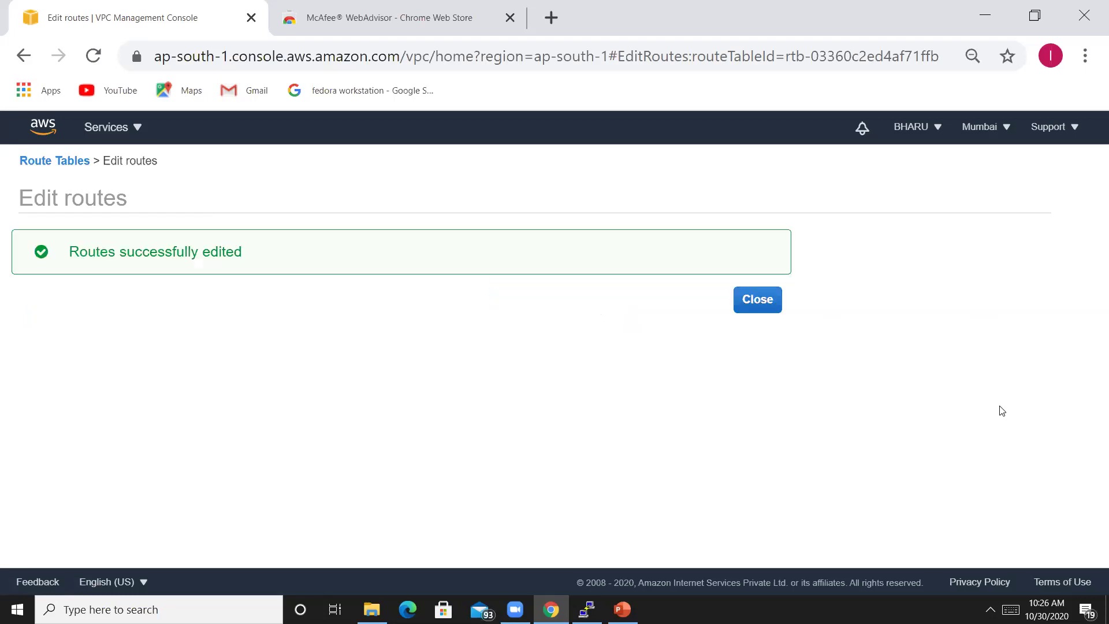
{"action": "left_click", "coordinate": [755, 304]}
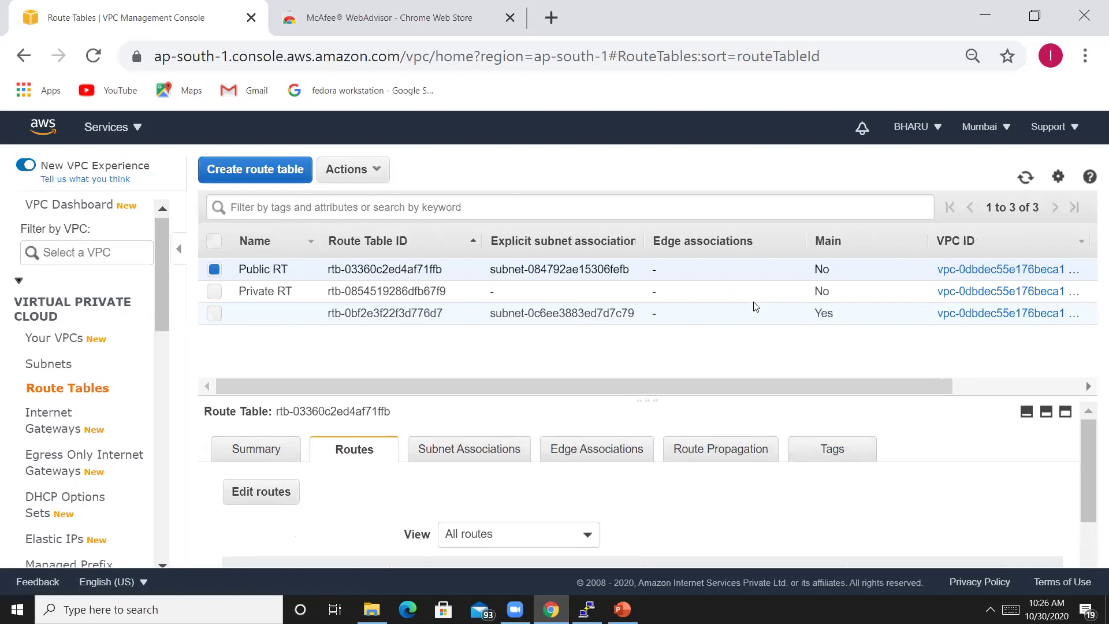
{"action": "left_click_drag", "start_coordinate": [1090, 469], "coordinate": [1091, 506]}
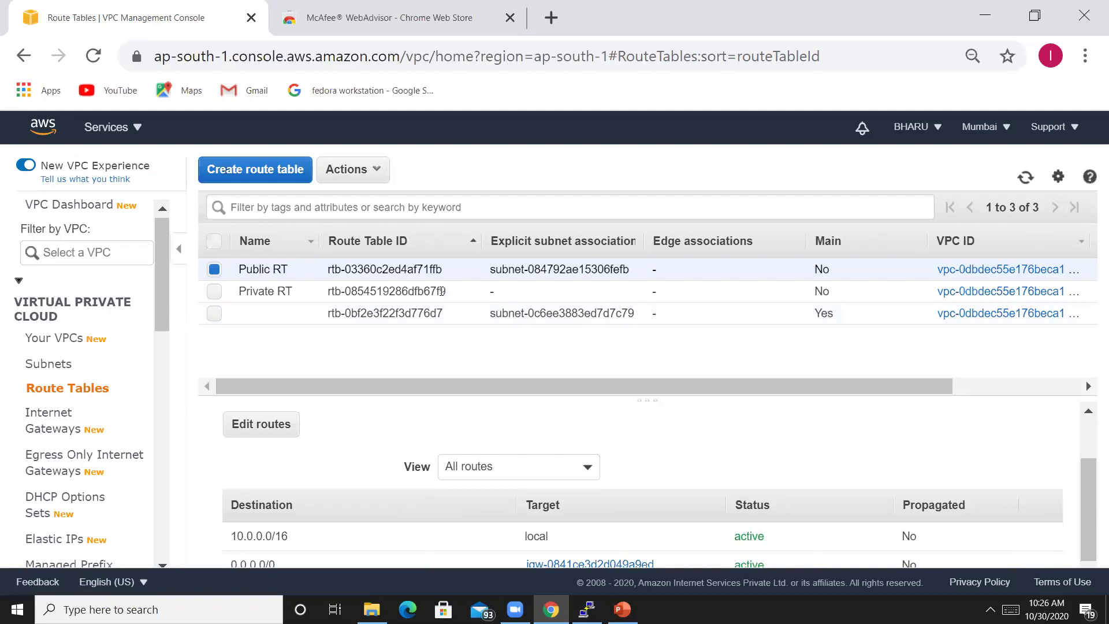
Open the EC2 instances list and examine the details of the running t2.micro instance in an enlarged details pane.
{"action": "left_click", "coordinate": [131, 128]}
{"action": "left_click", "coordinate": [81, 315]}
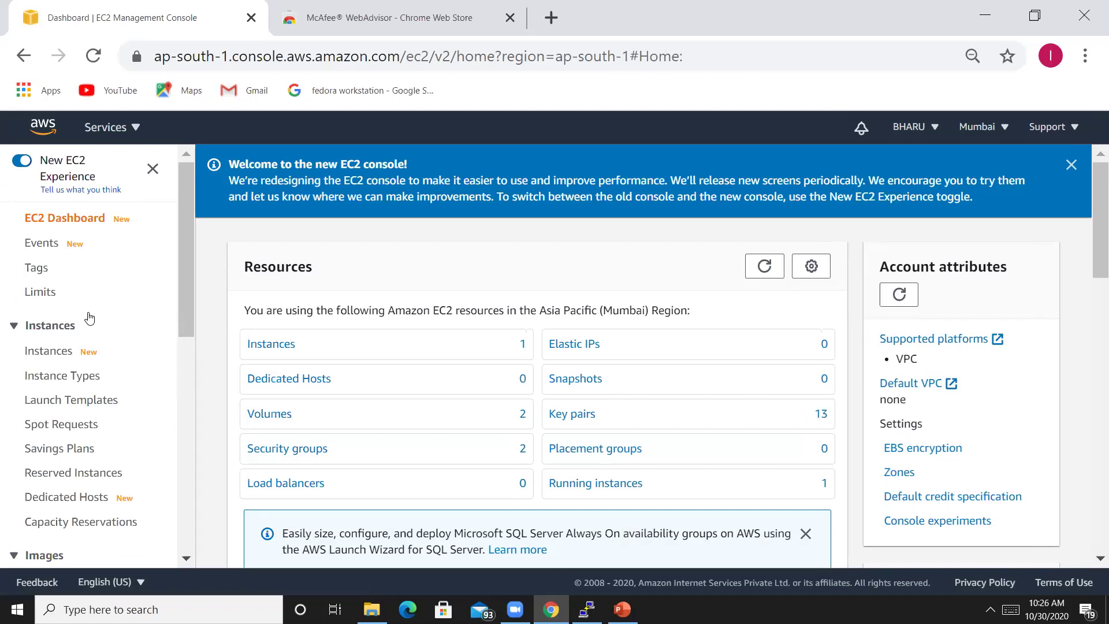
{"action": "left_click", "coordinate": [40, 351]}
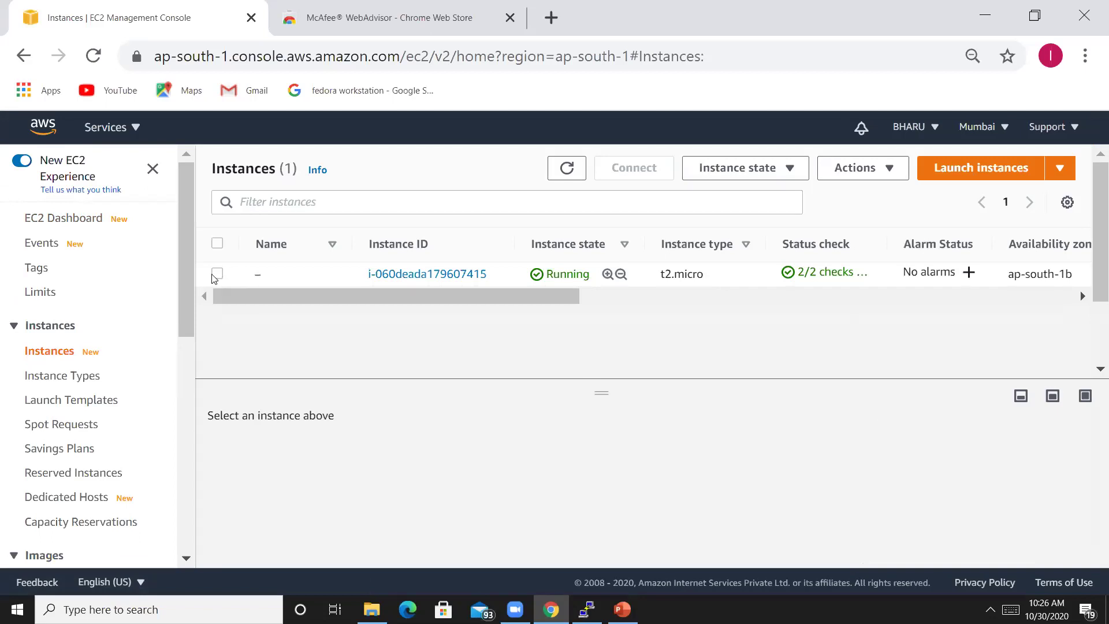
{"action": "left_click", "coordinate": [216, 274]}
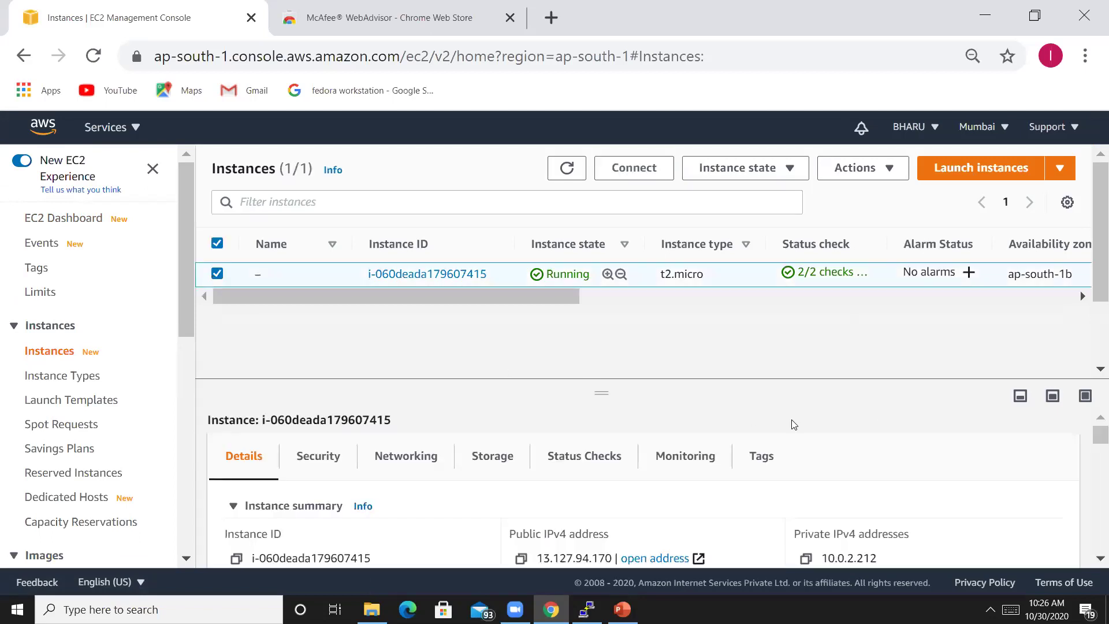
{"action": "left_click_drag", "start_coordinate": [601, 395], "coordinate": [600, 334]}
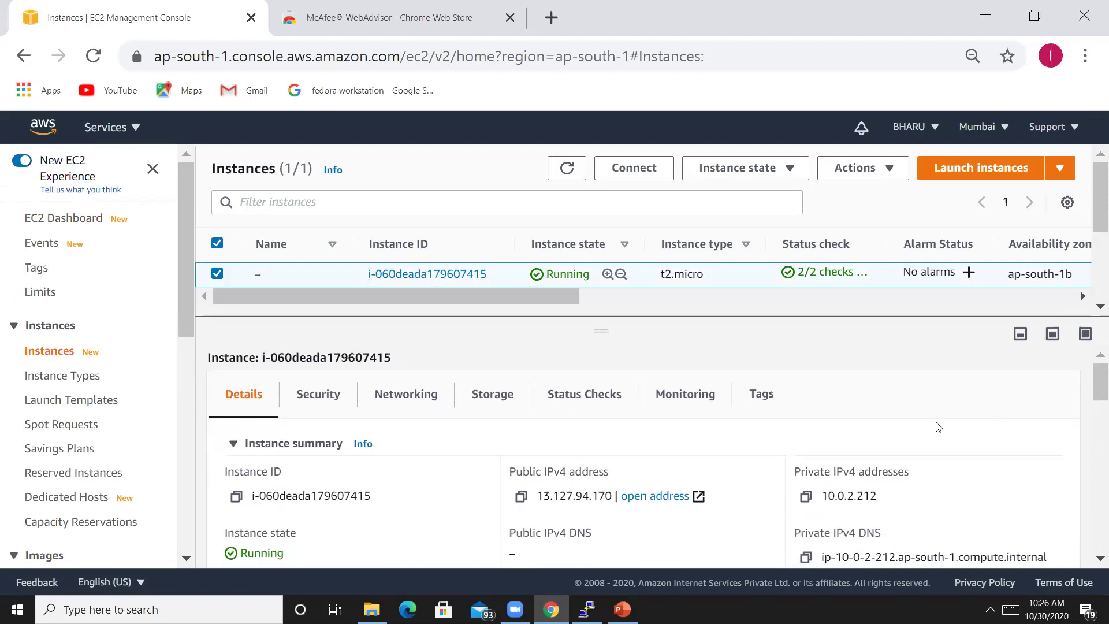
Switch to the inactive PuTTY window, duplicate its session to reconnect to 13.127.94.170, and accept and cache the server's host key.
{"action": "left_click", "coordinate": [274, 607]}
{"action": "type", "text": "putty"}
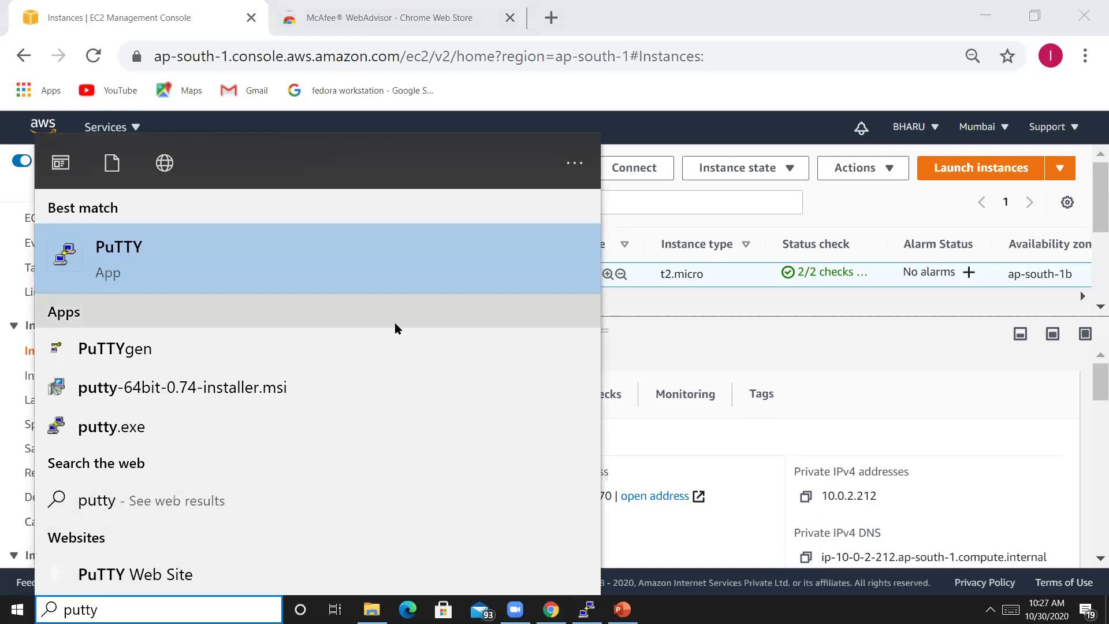
{"action": "left_click", "coordinate": [587, 609]}
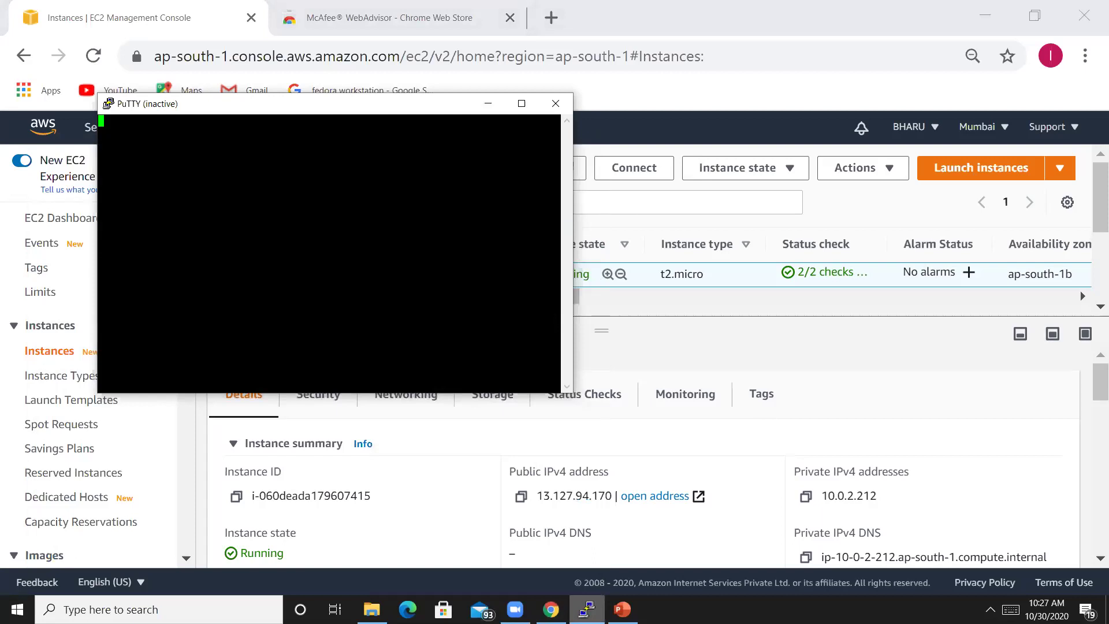
{"action": "right_click", "coordinate": [138, 108]}
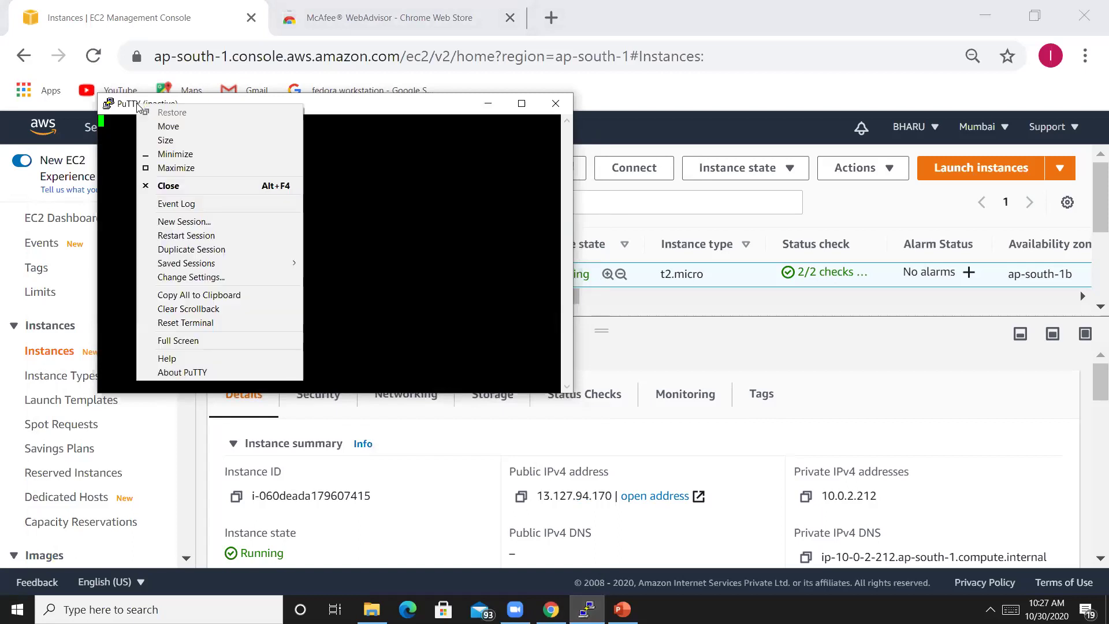
{"action": "left_click", "coordinate": [184, 248]}
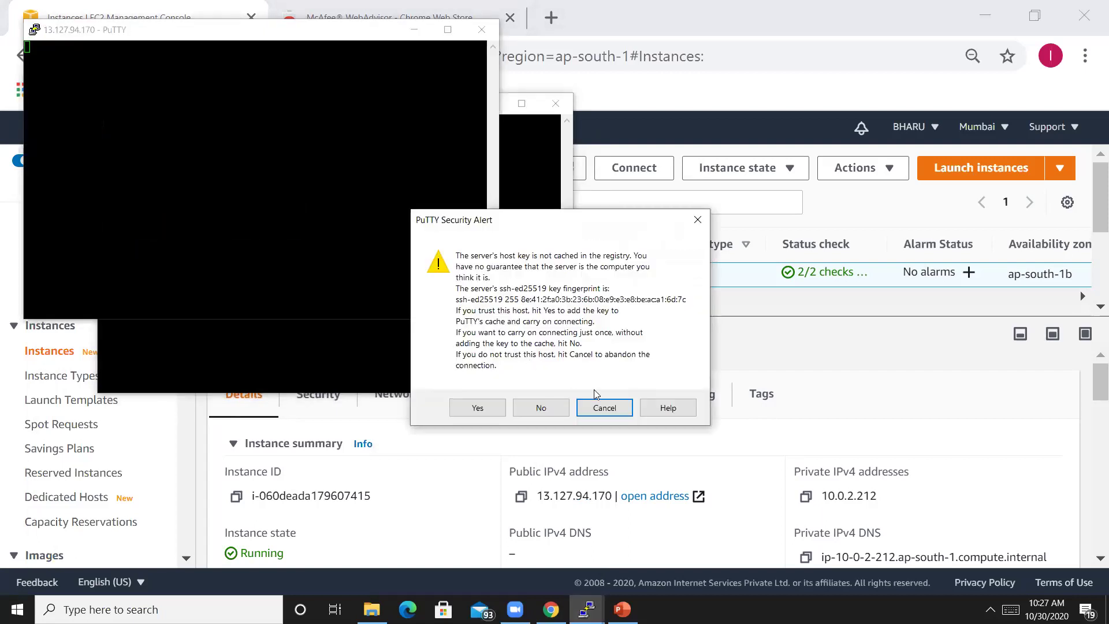
{"action": "left_click", "coordinate": [484, 406]}
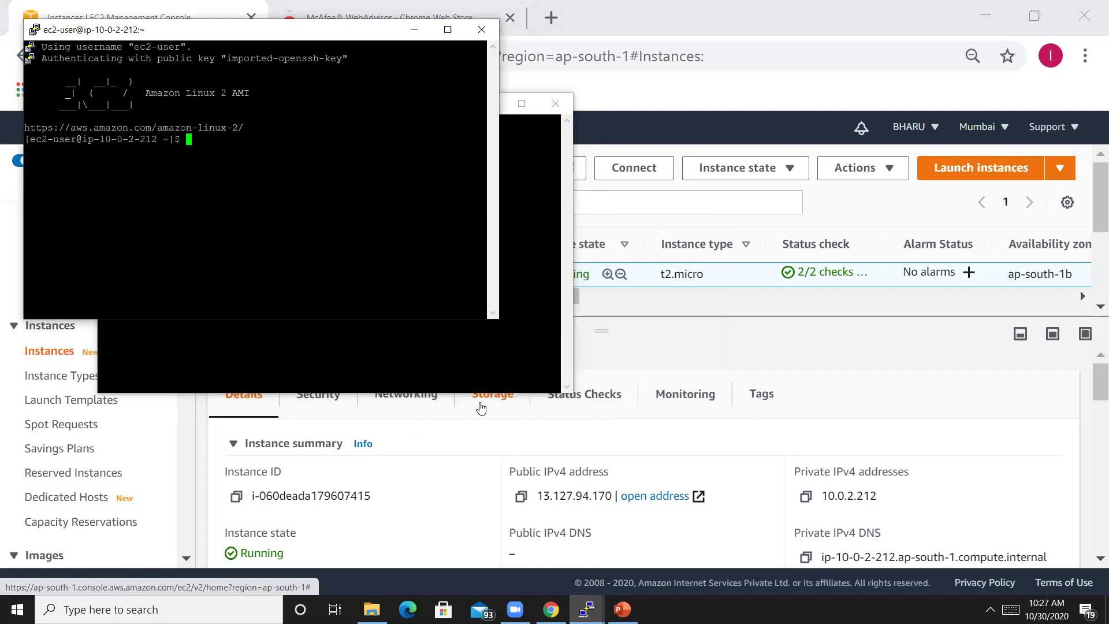
Close the inactive PuTTY window, leaving the connected session minimized, and switch to the Public Subnets slide in PowerPoint.
{"action": "left_click", "coordinate": [556, 107]}
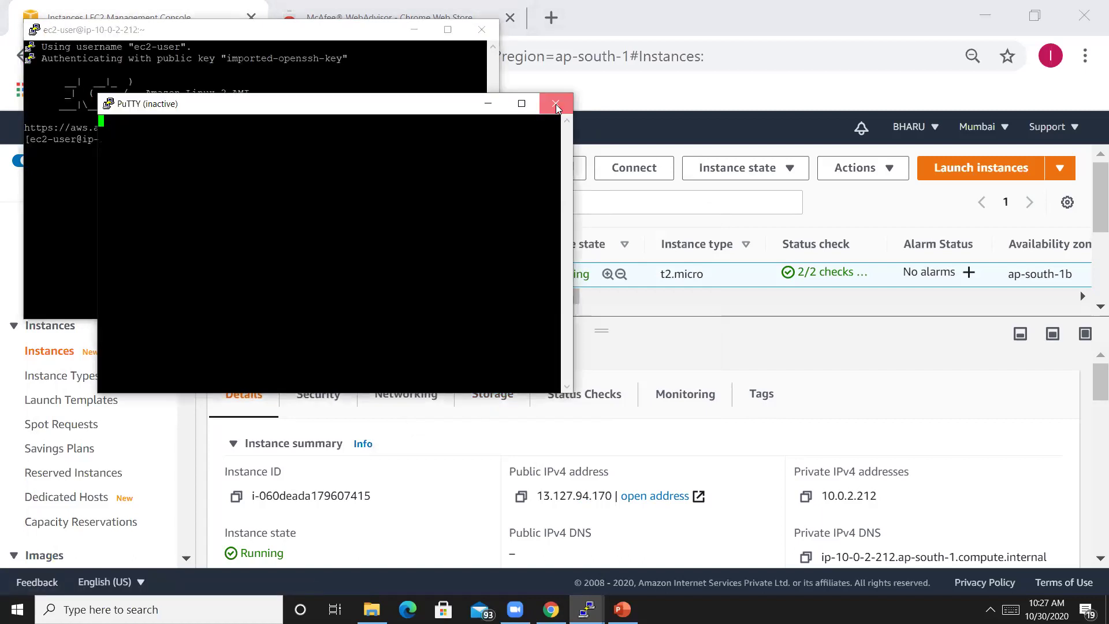
{"action": "left_click", "coordinate": [555, 105]}
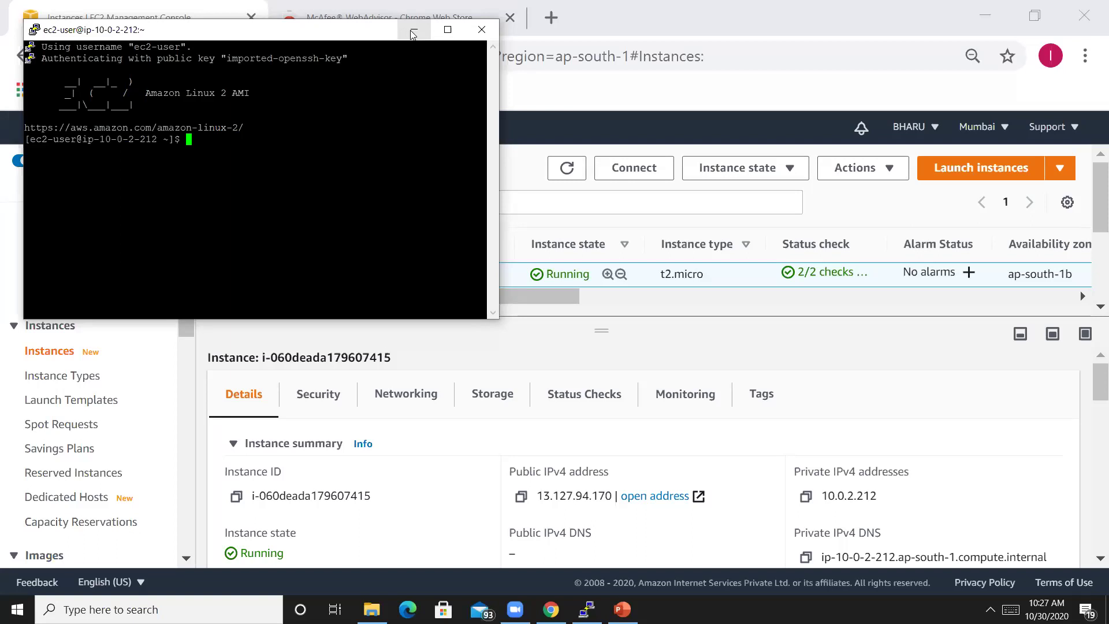
{"action": "left_click", "coordinate": [413, 31]}
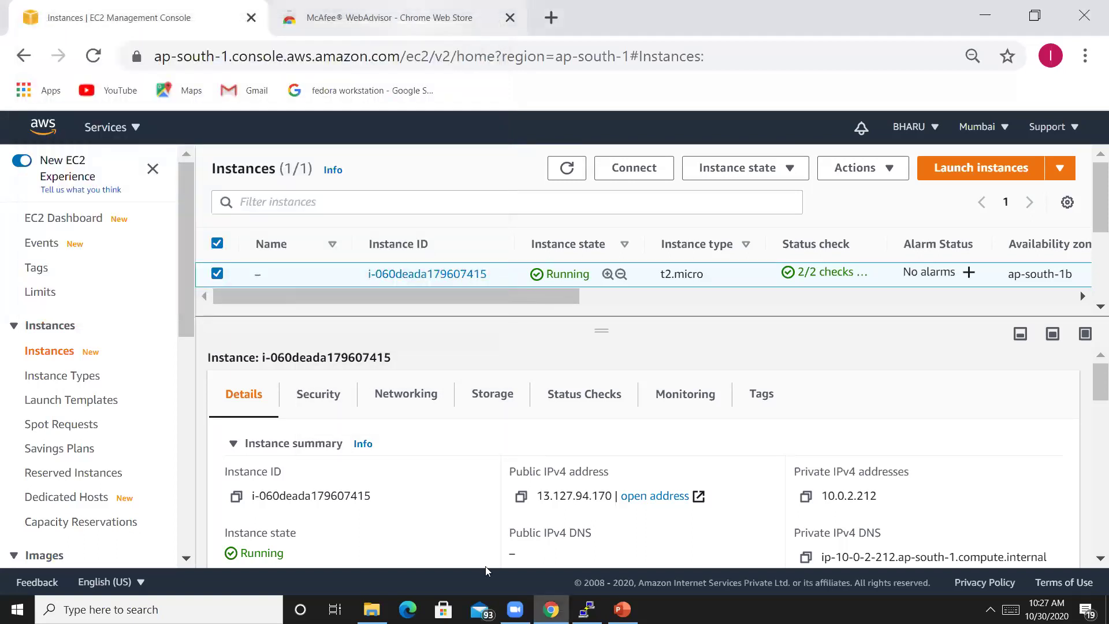
{"action": "key", "text": "alt+Tab"}
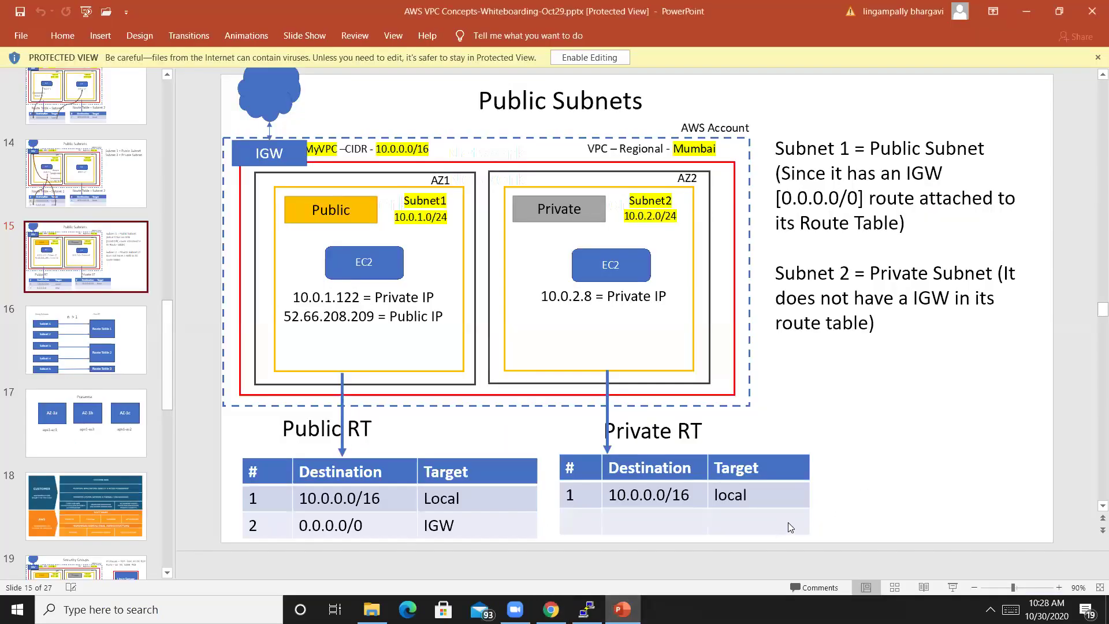